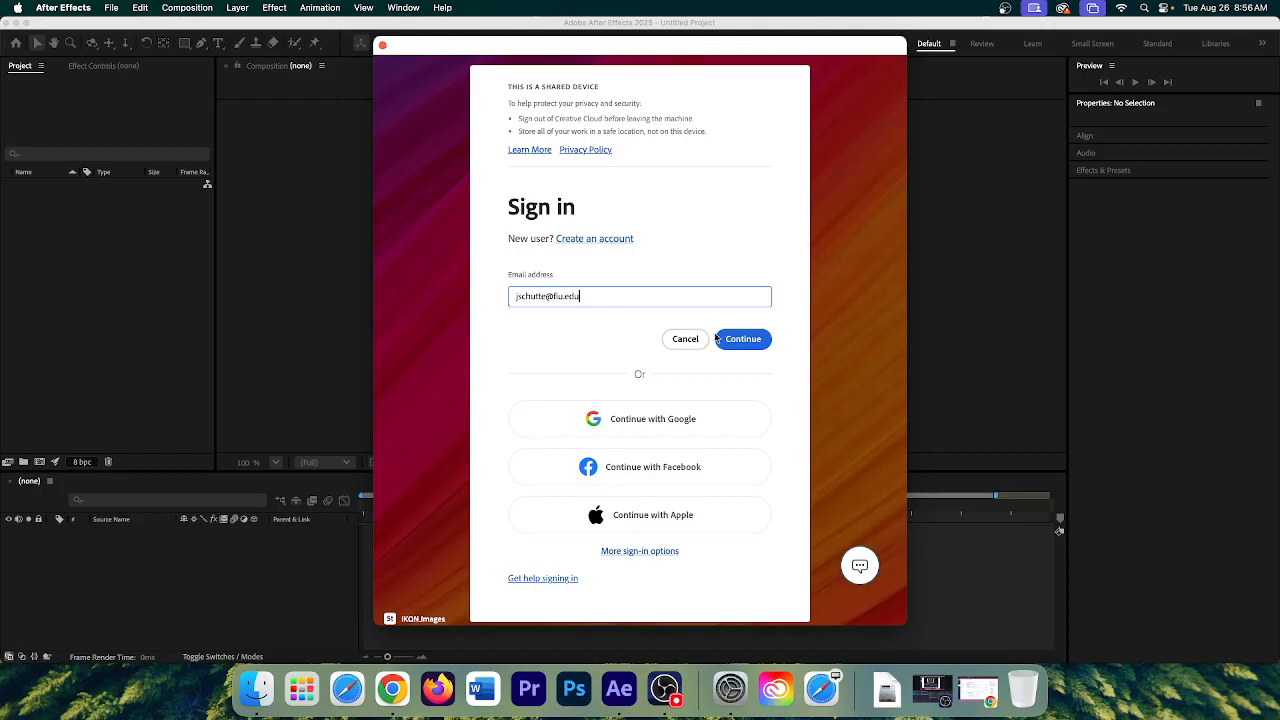
- Submit the account e-mail and password, then choose the Journalism profile to finish signing in
{"action": "left_click", "coordinate": [755, 346]}
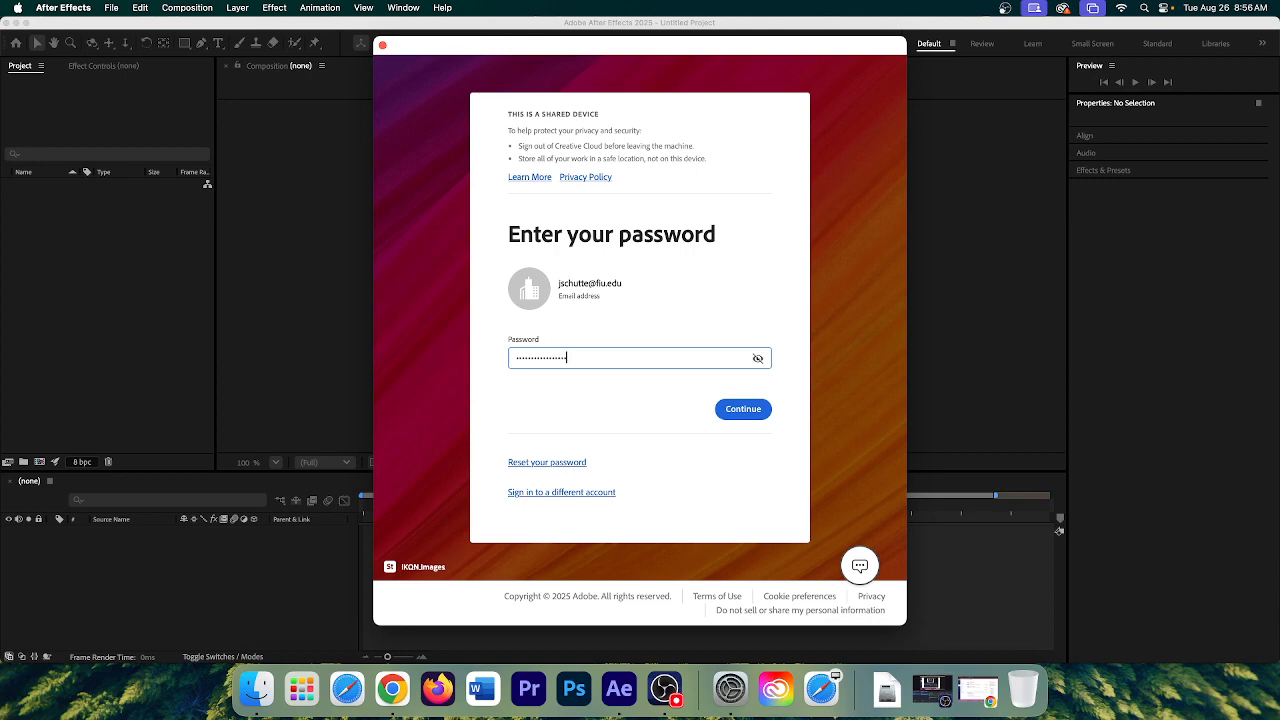
{"action": "key", "text": "Return"}
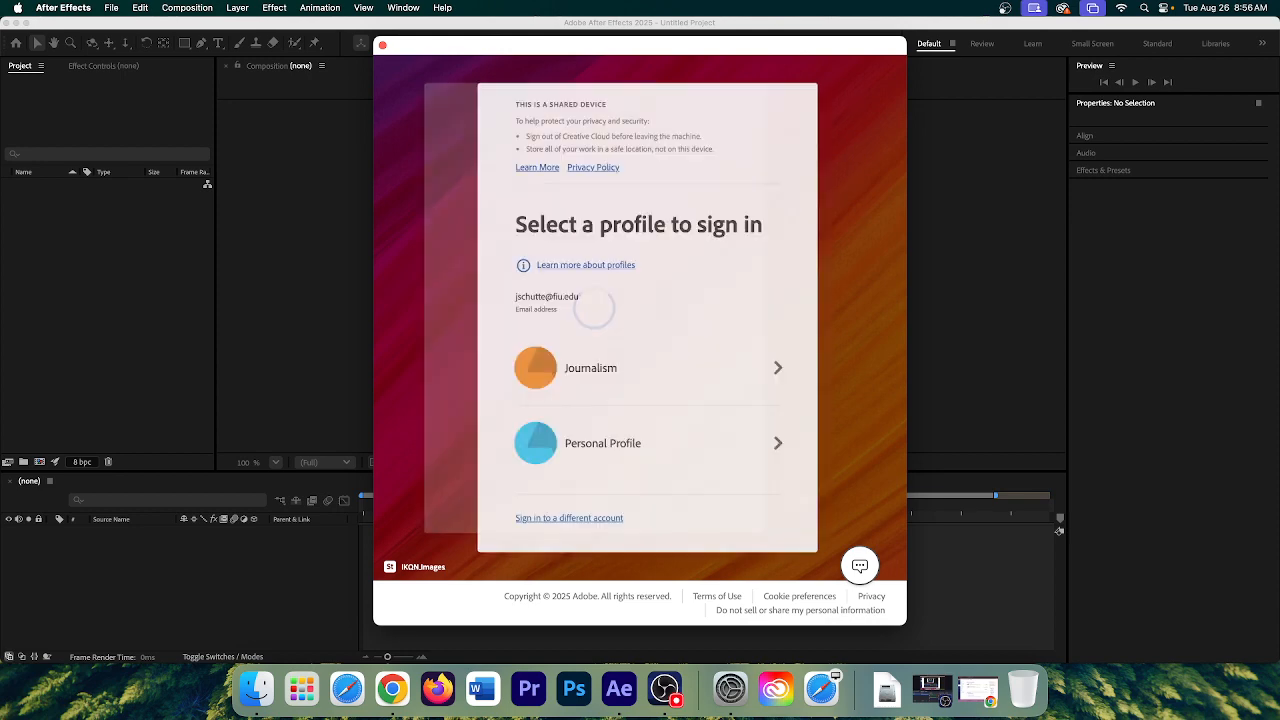
{"action": "left_click", "coordinate": [733, 355]}
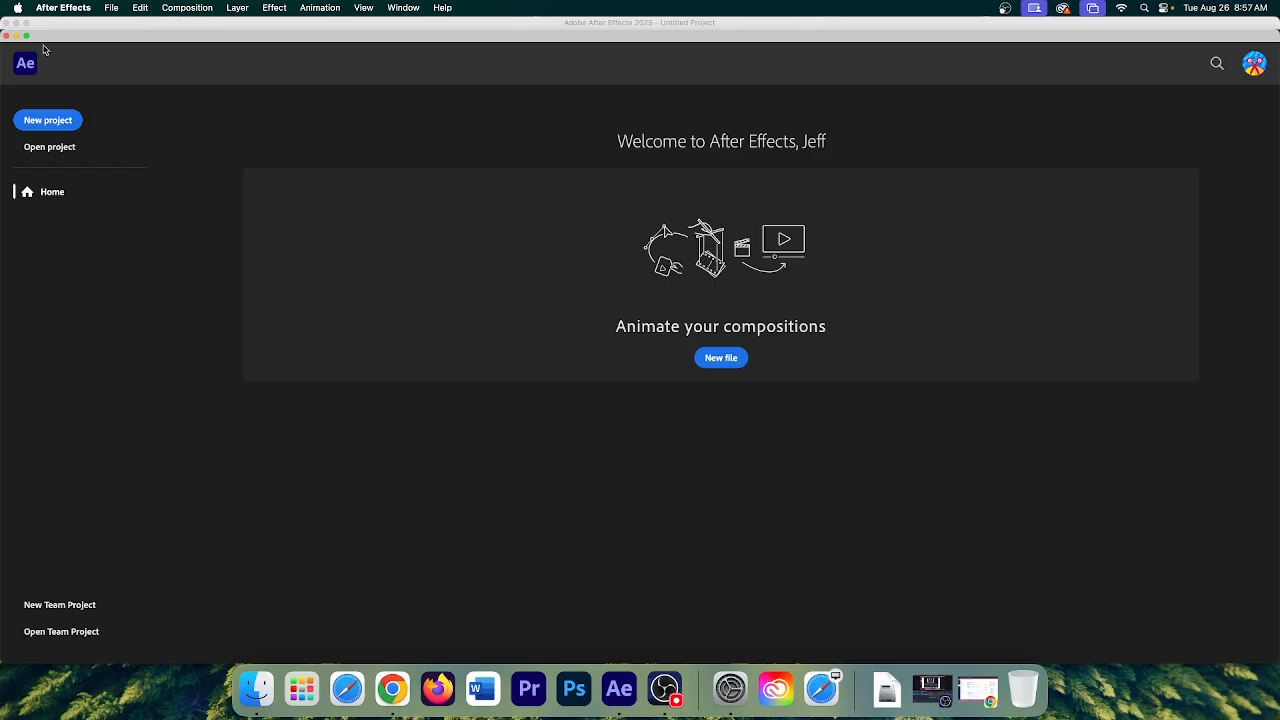
- Move the Home window aside to check the screen recorder, then close the Home window
{"action": "left_click_drag", "start_coordinate": [85, 38], "coordinate": [205, 137]}
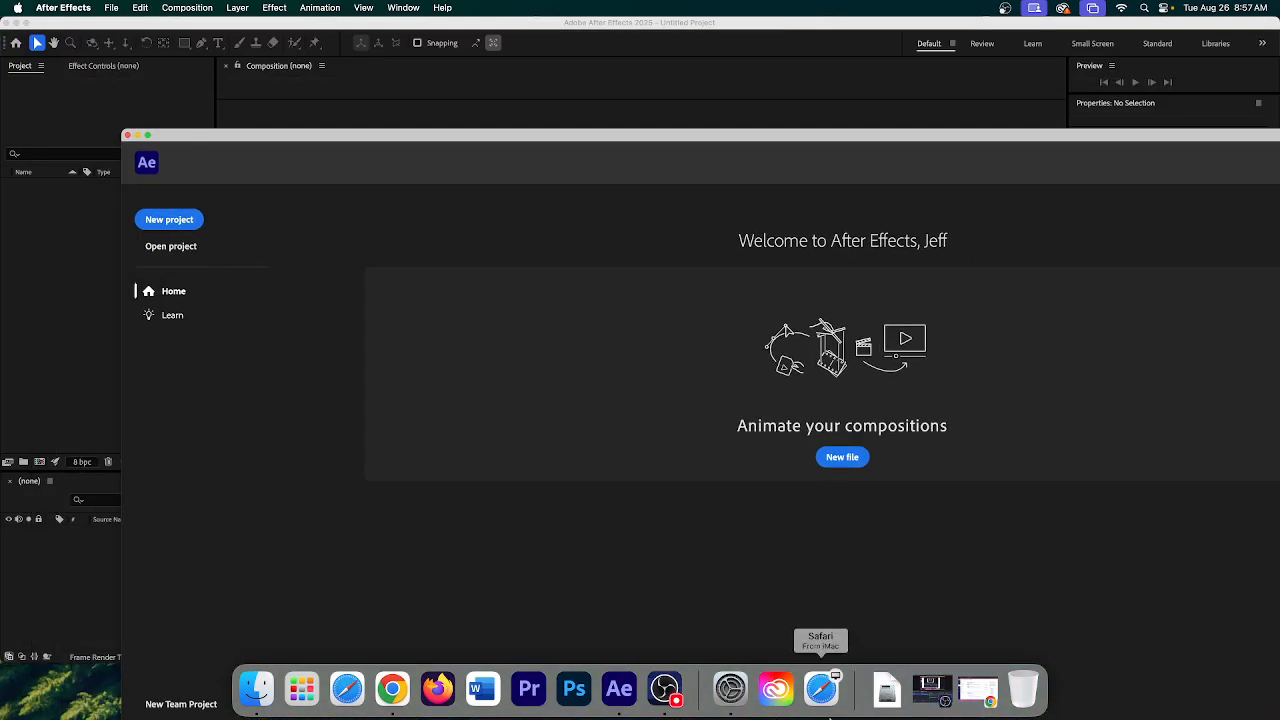
{"action": "left_click", "coordinate": [664, 688]}
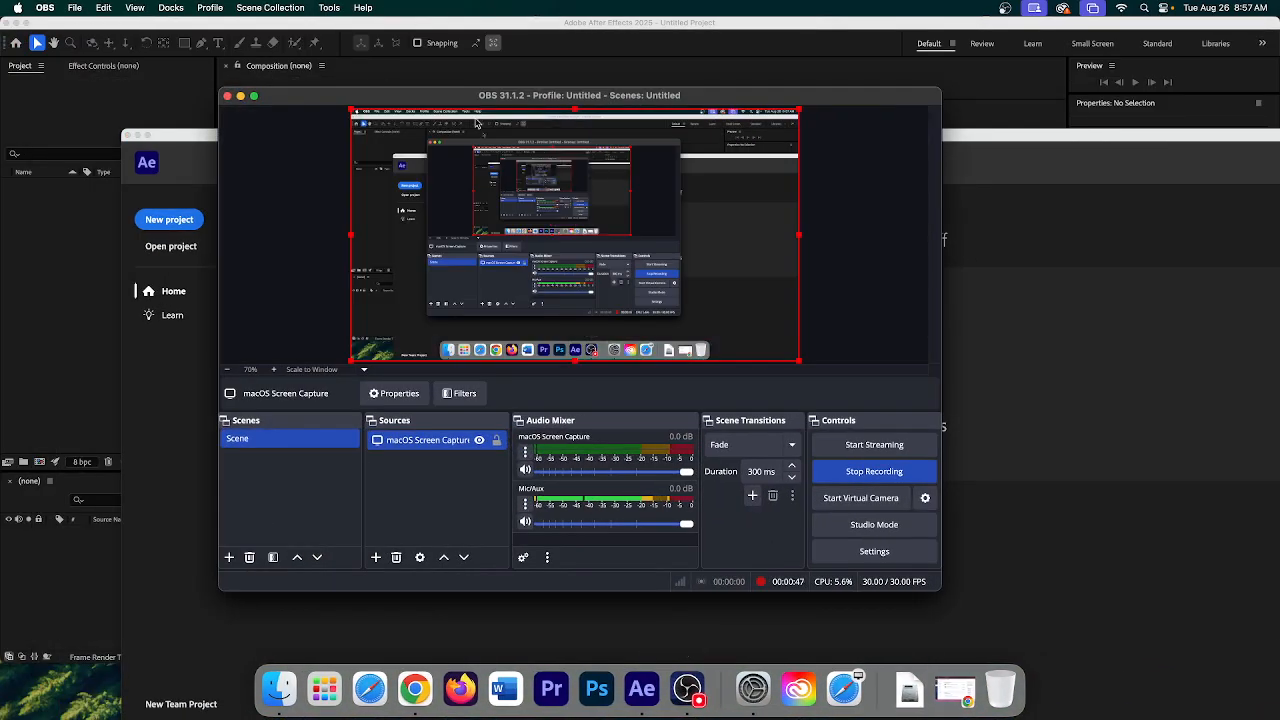
{"action": "left_click_drag", "start_coordinate": [1000, 142], "coordinate": [873, 61]}
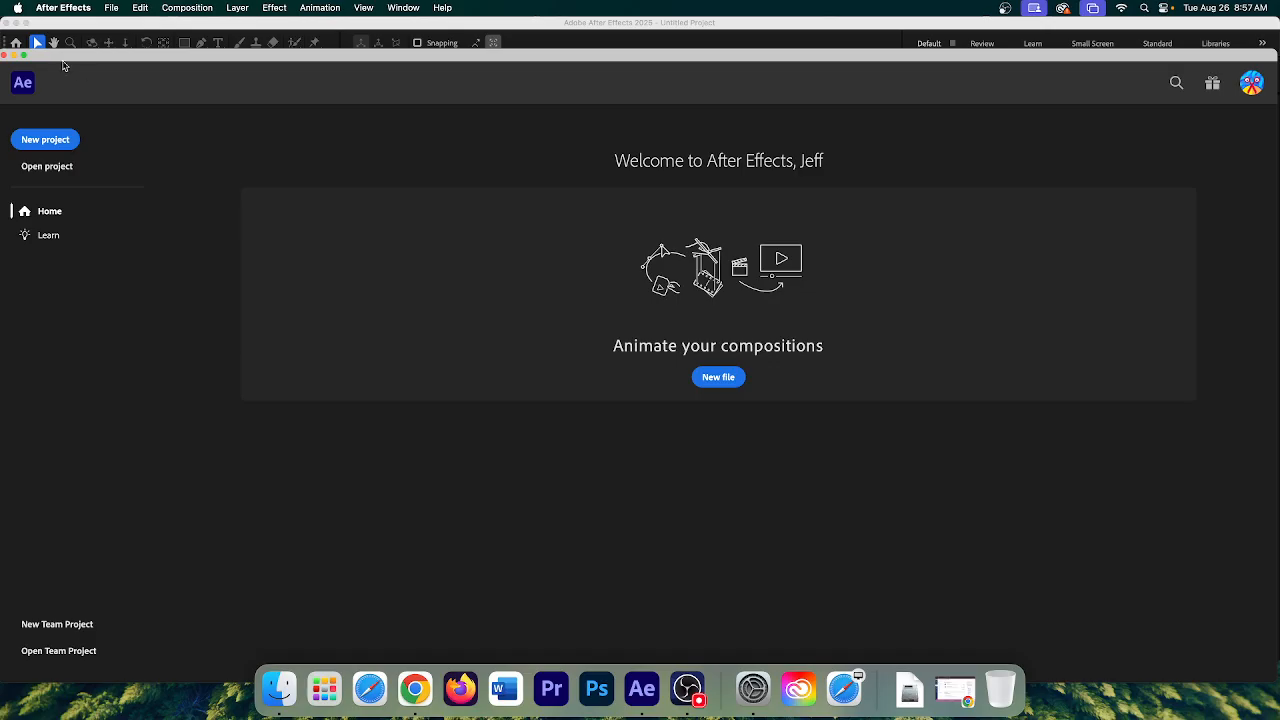
{"action": "left_click_drag", "start_coordinate": [62, 53], "coordinate": [84, 63]}
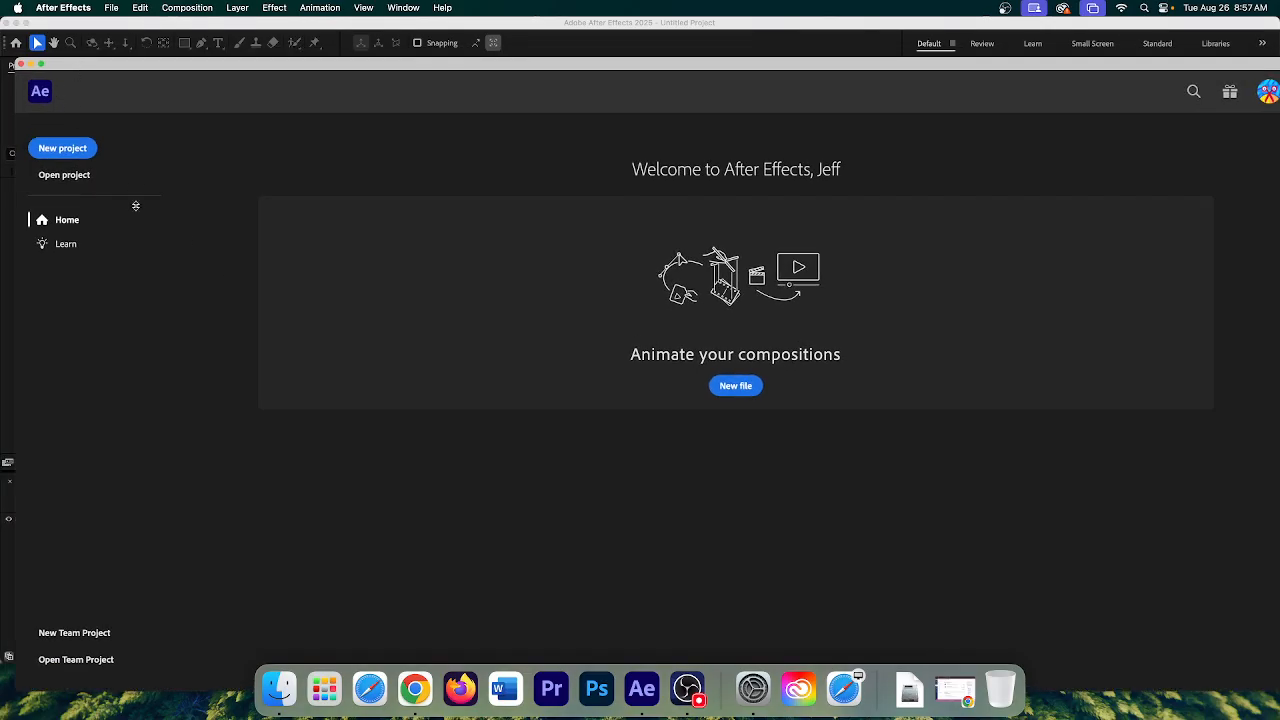
{"action": "left_click", "coordinate": [21, 64]}
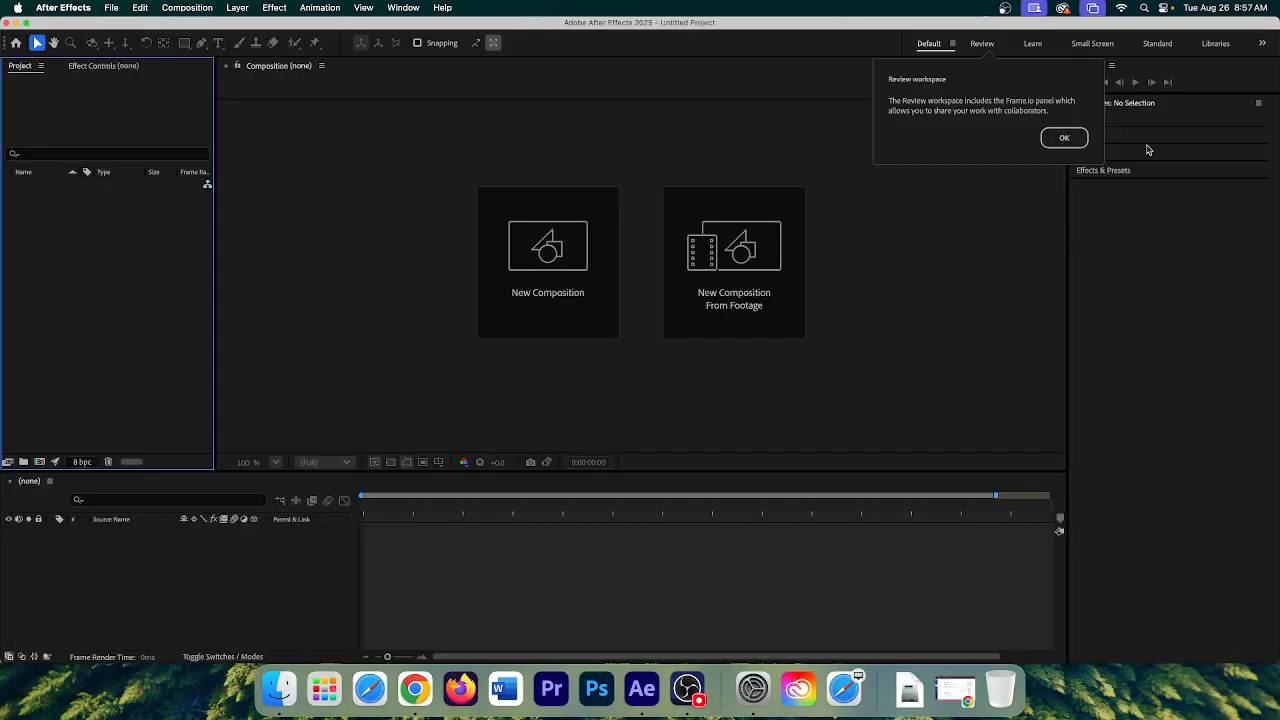
- Dismiss the Review workspace tip with OK
{"action": "left_click", "coordinate": [1056, 140]}
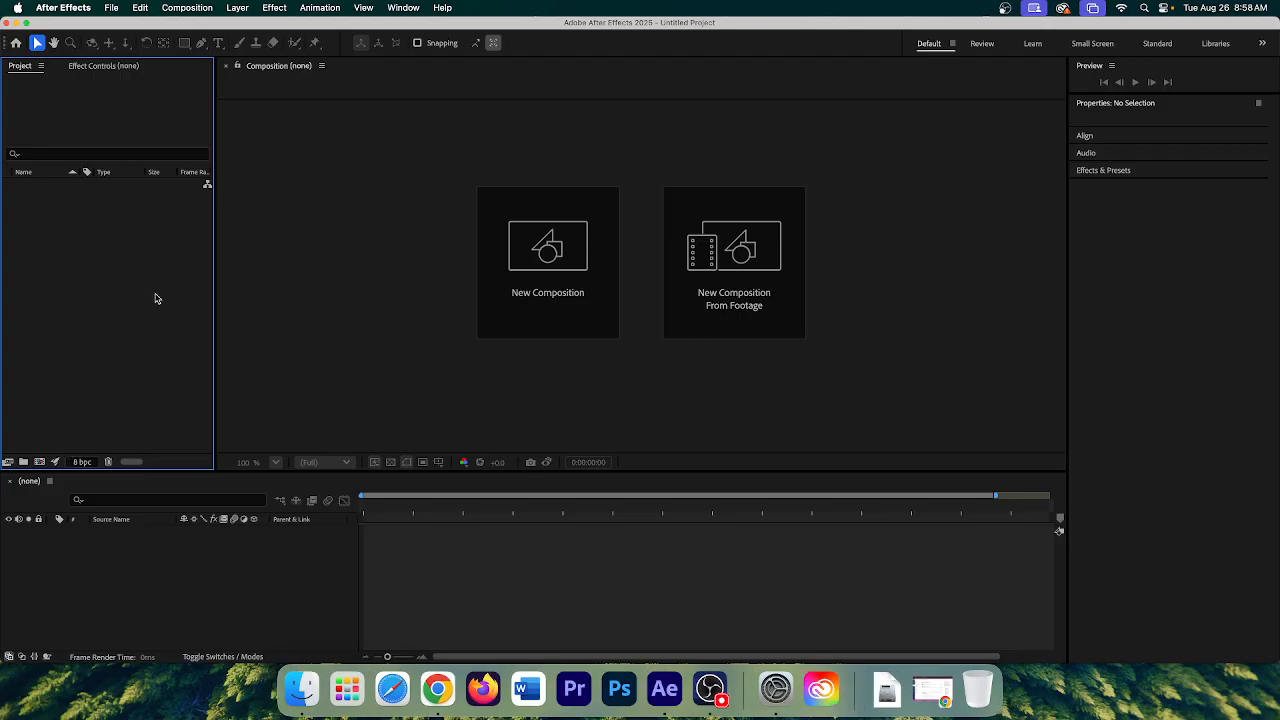
- Look at the Effect Controls and Project panels, then expand Effects & Presets to list its categories
{"action": "left_click", "coordinate": [85, 66]}
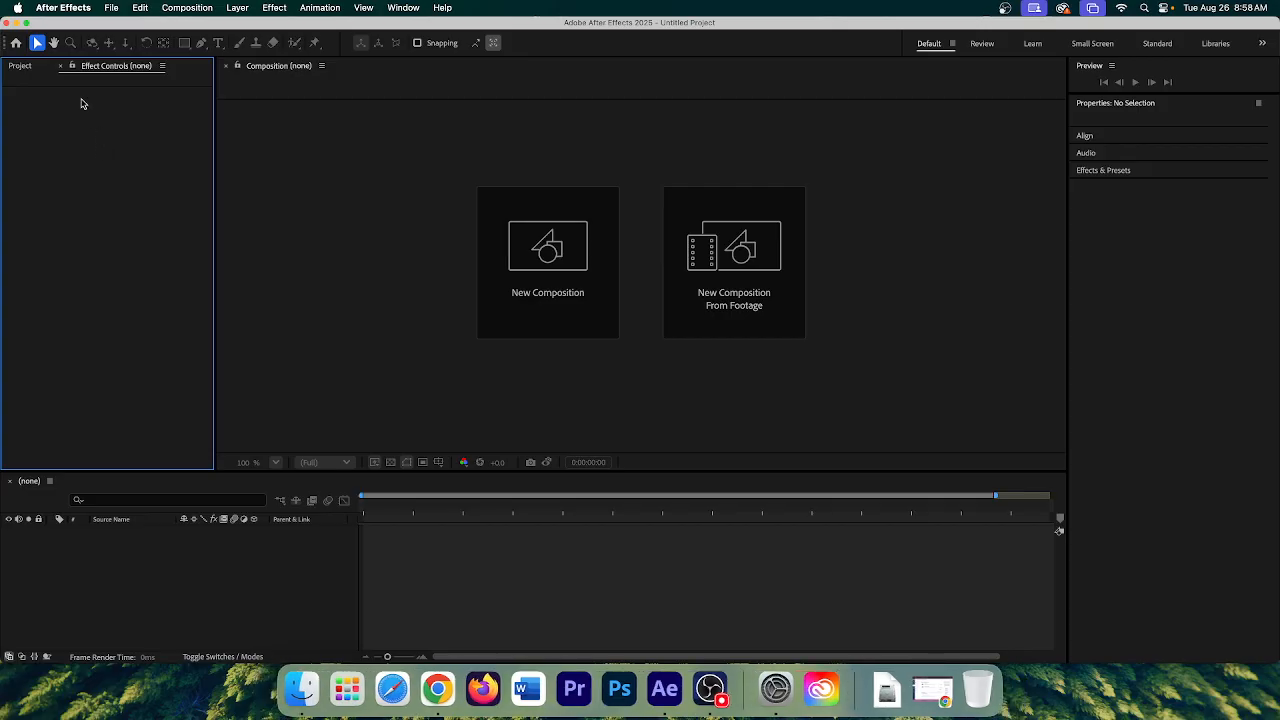
{"action": "left_click", "coordinate": [20, 70]}
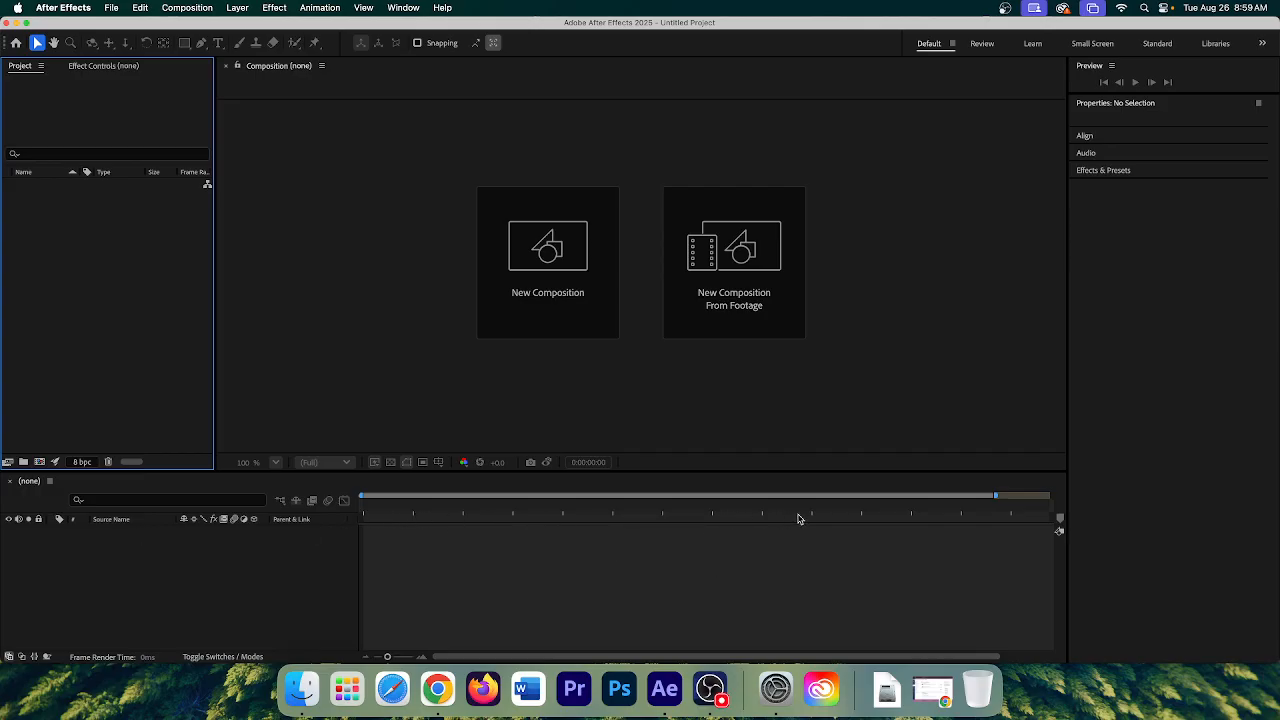
{"action": "left_click", "coordinate": [994, 496]}
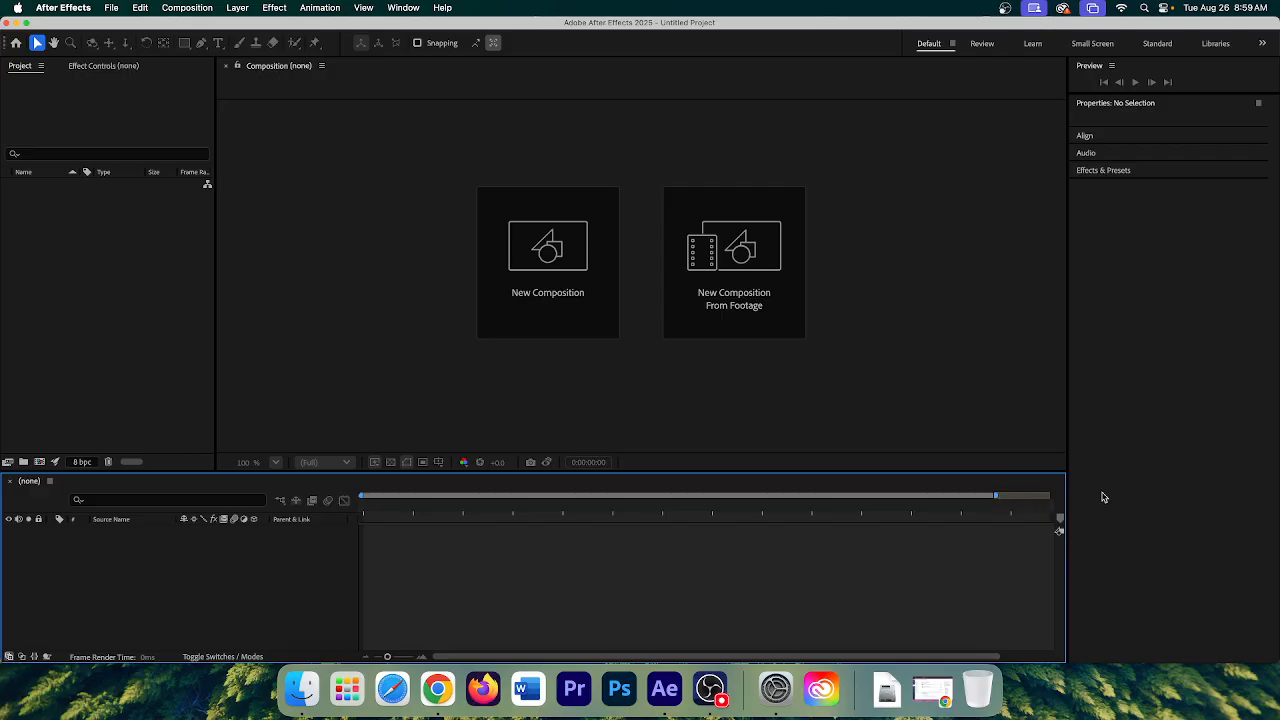
{"action": "left_click", "coordinate": [1131, 174]}
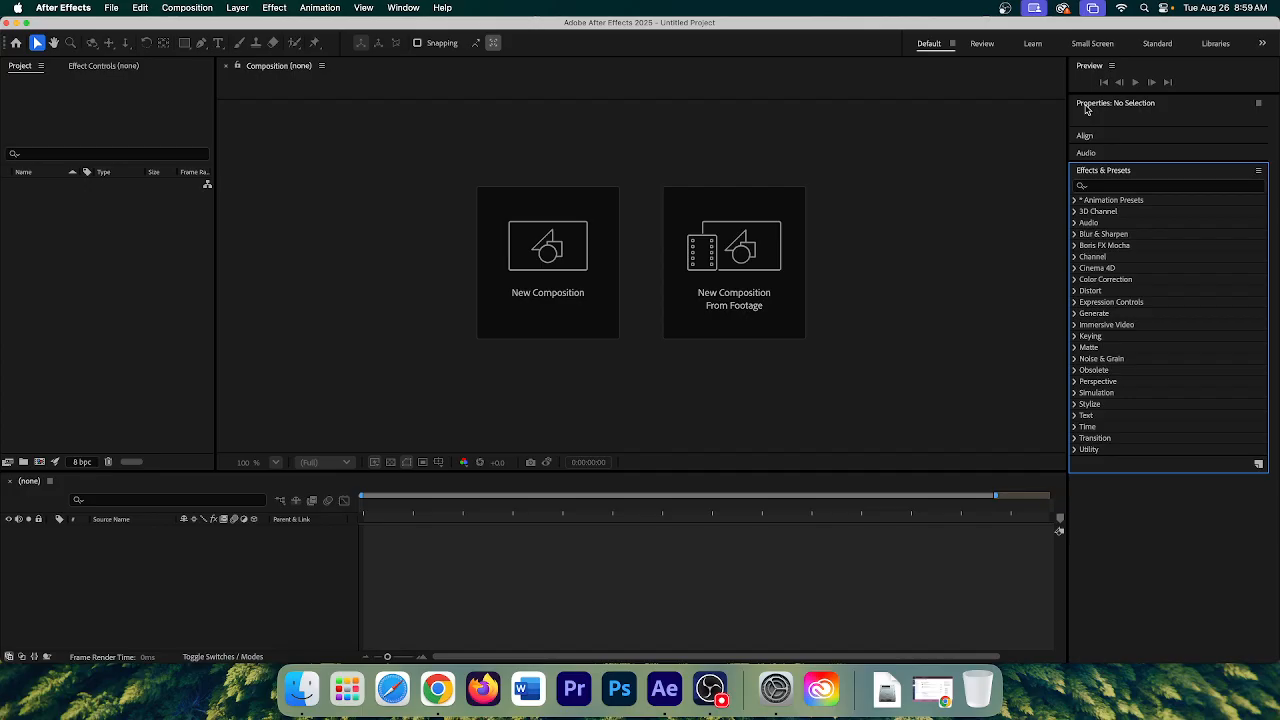
- Expand the Audio and Align panels and bring Effects & Presets into focus from the Window menu
{"action": "left_click", "coordinate": [1111, 152]}
{"action": "left_click", "coordinate": [1093, 133]}
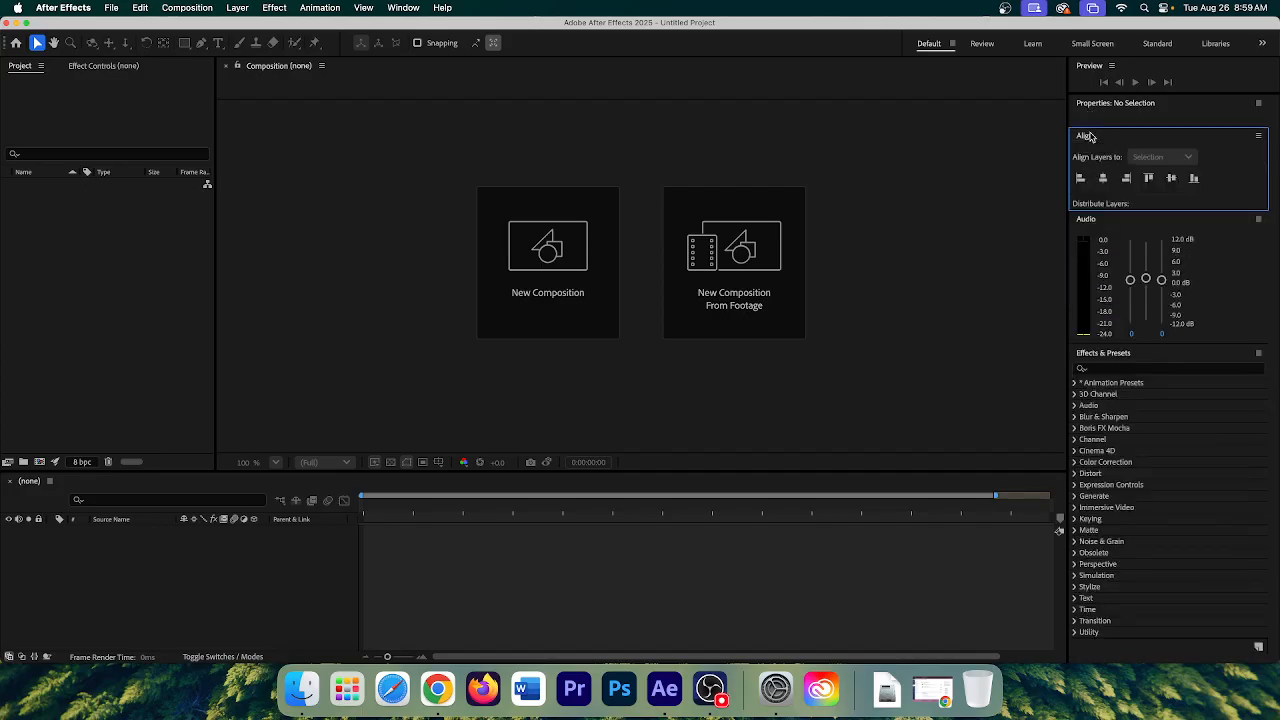
{"action": "left_click", "coordinate": [1085, 65]}
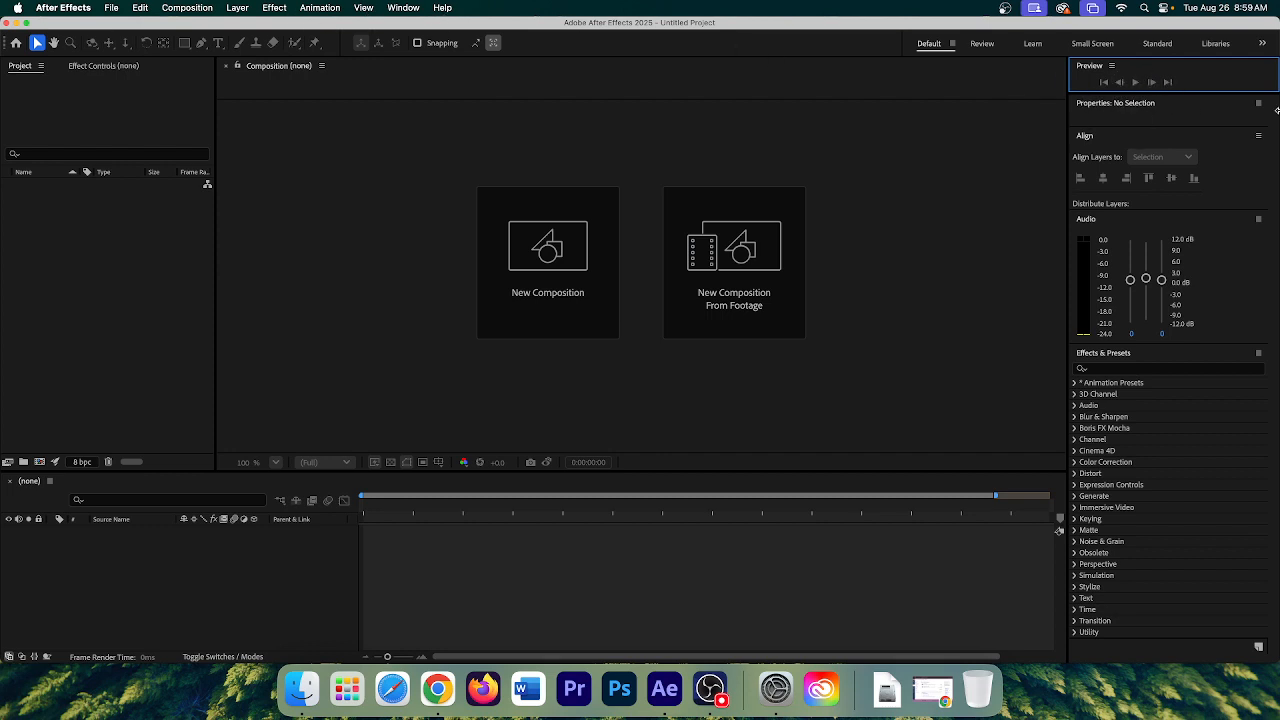
{"action": "left_click", "coordinate": [400, 8]}
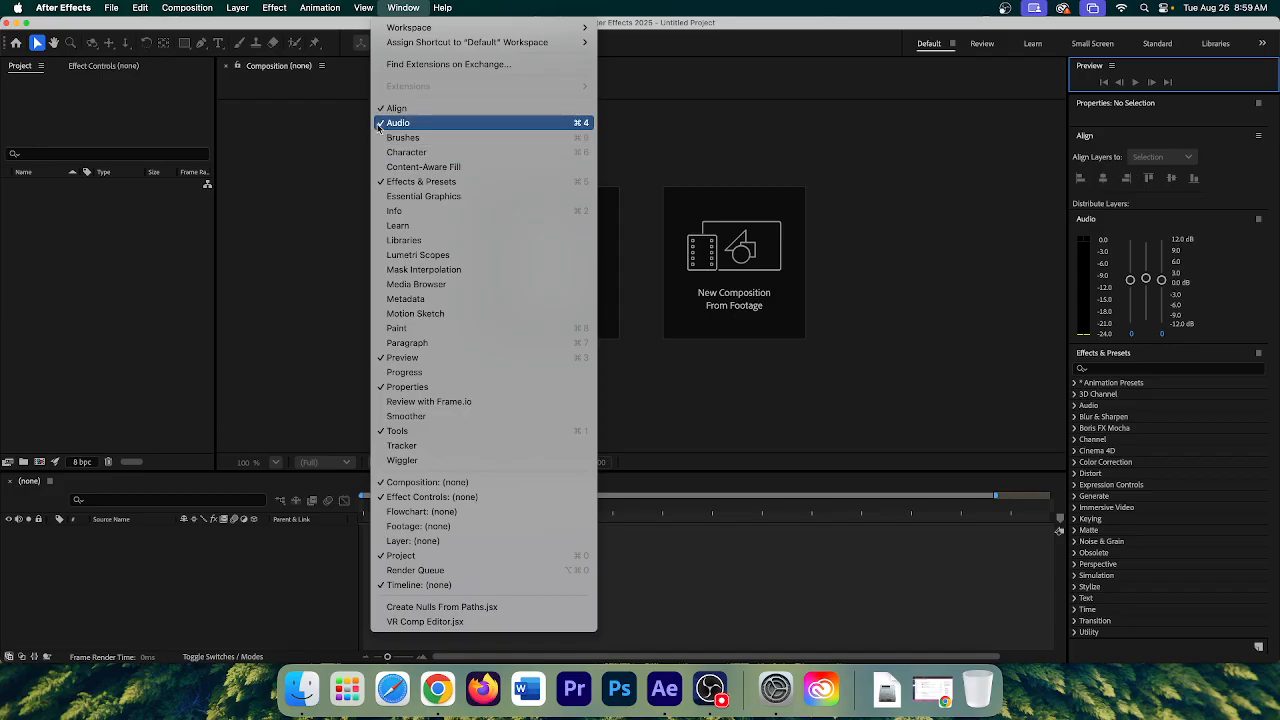
{"action": "left_click", "coordinate": [406, 186]}
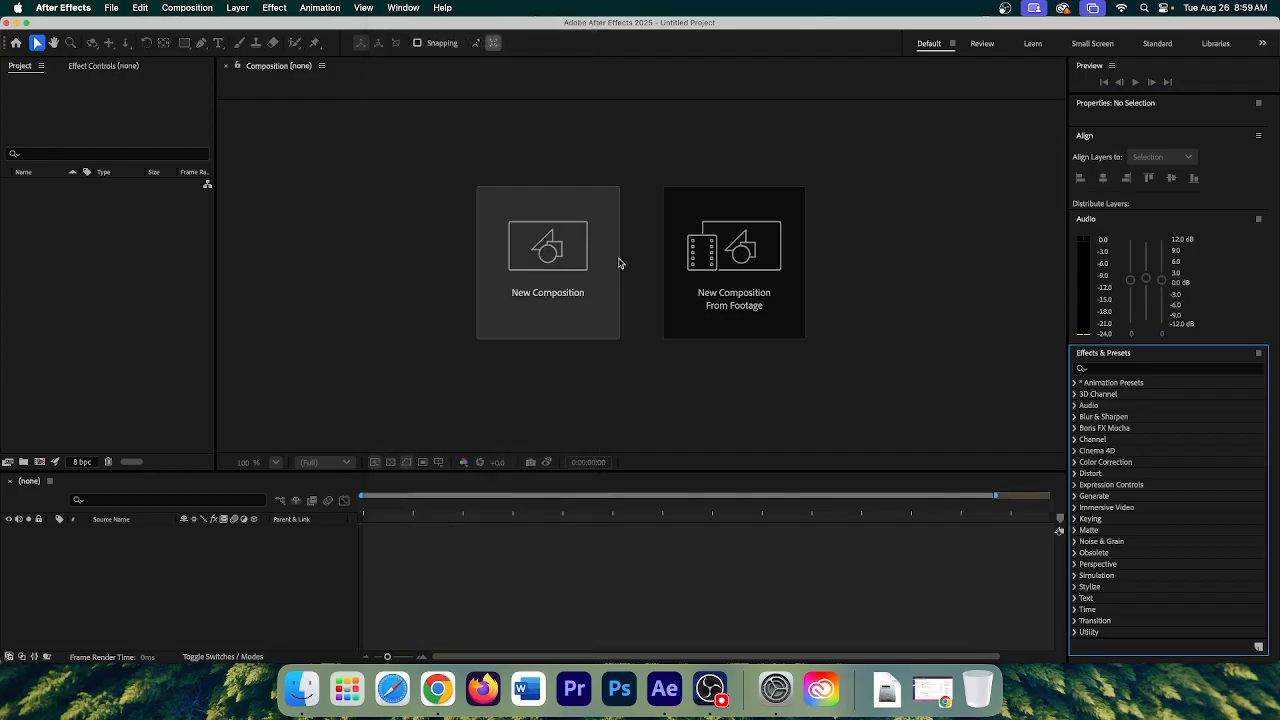
- Close the Effects & Presets panel through its panel options menu
{"action": "left_click", "coordinate": [1124, 354]}
{"action": "left_click", "coordinate": [1205, 355]}
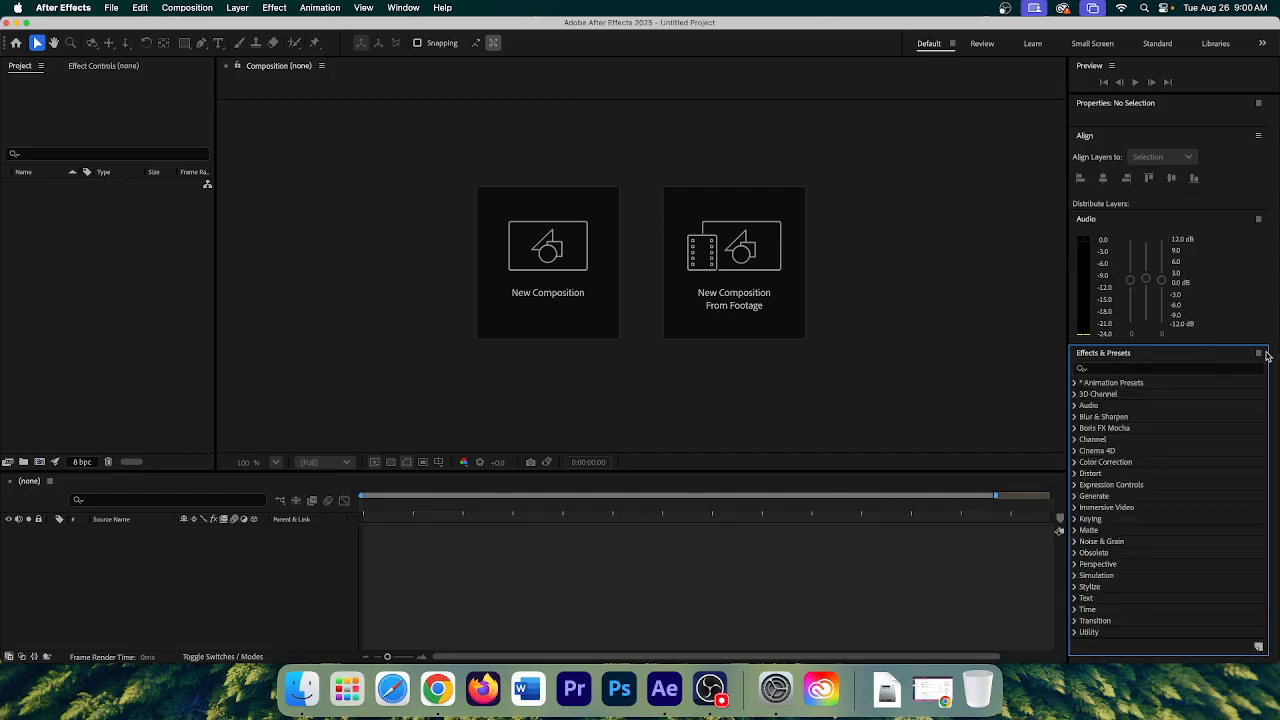
{"action": "left_click", "coordinate": [1259, 353]}
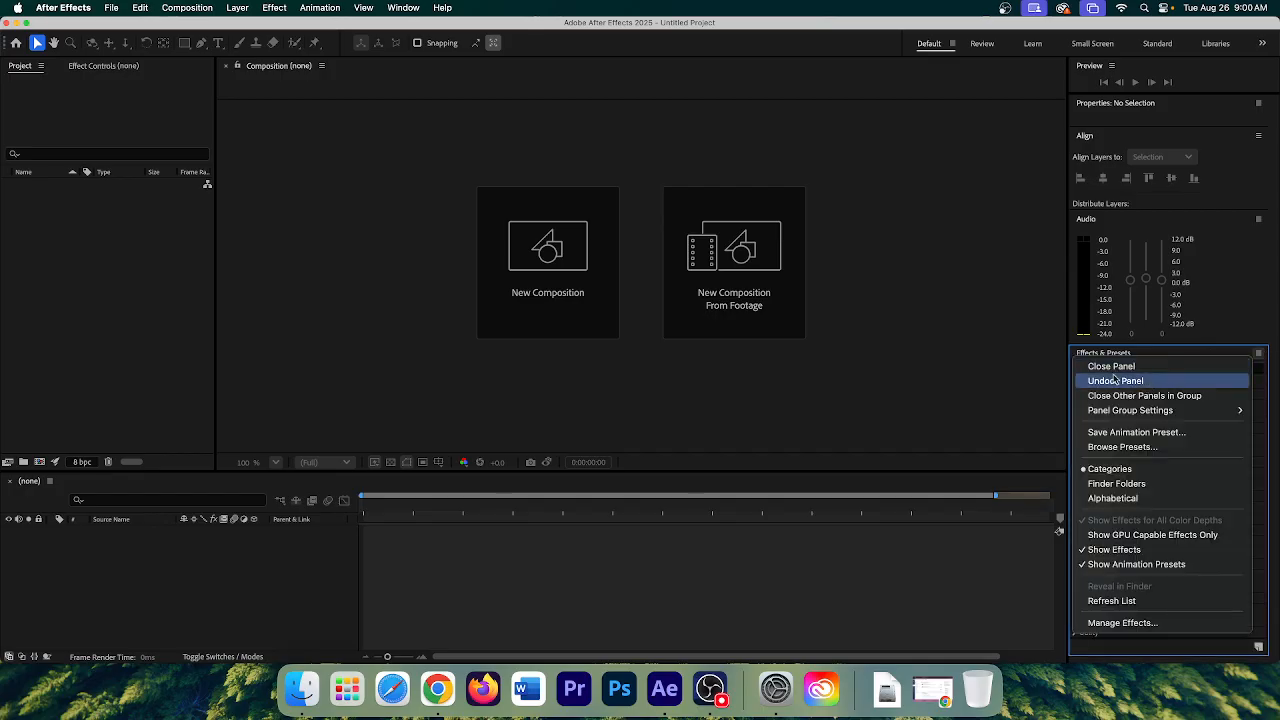
{"action": "left_click", "coordinate": [1142, 367]}
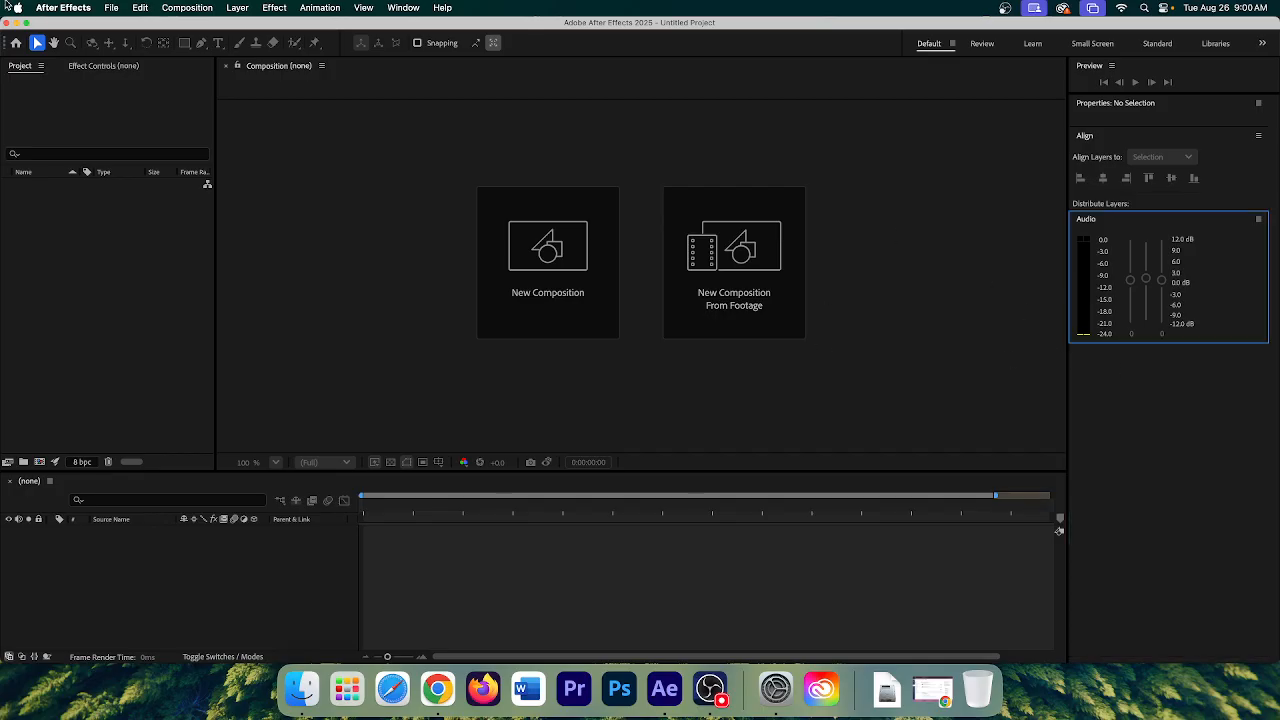
- Reopen the Effects & Presets panel from the Window menu
{"action": "left_click", "coordinate": [397, 8]}
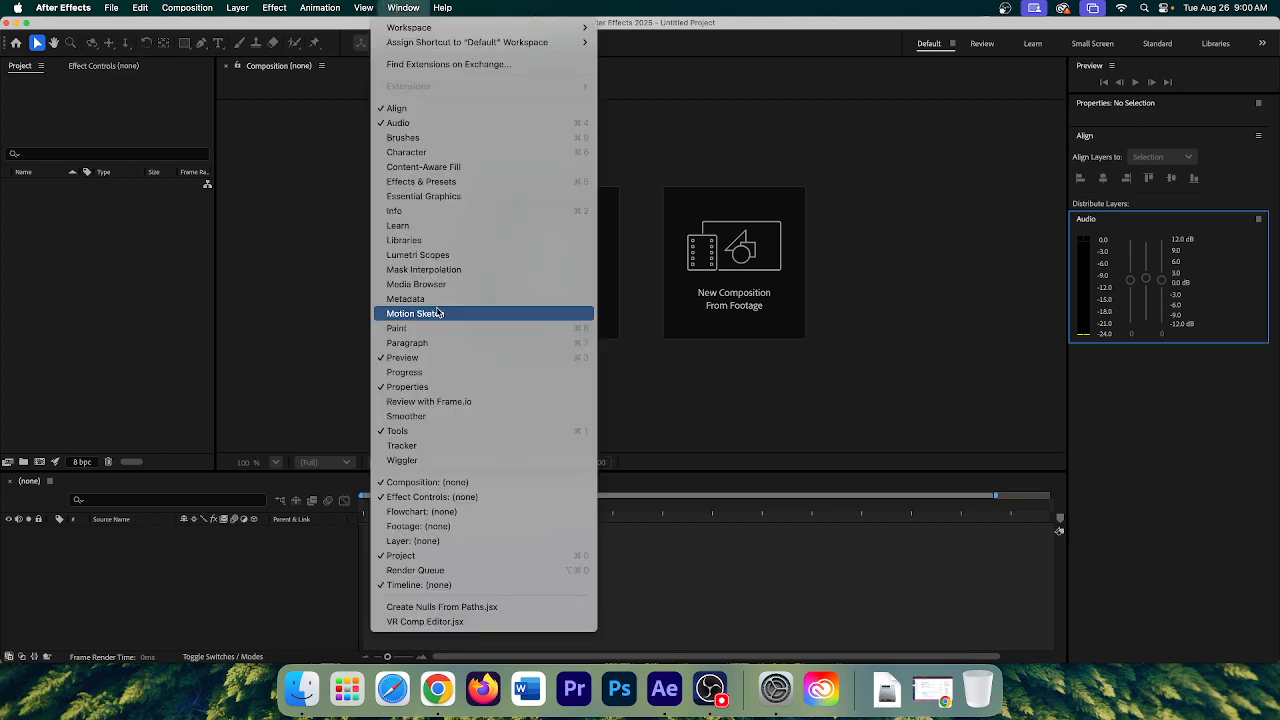
{"action": "left_click", "coordinate": [430, 184]}
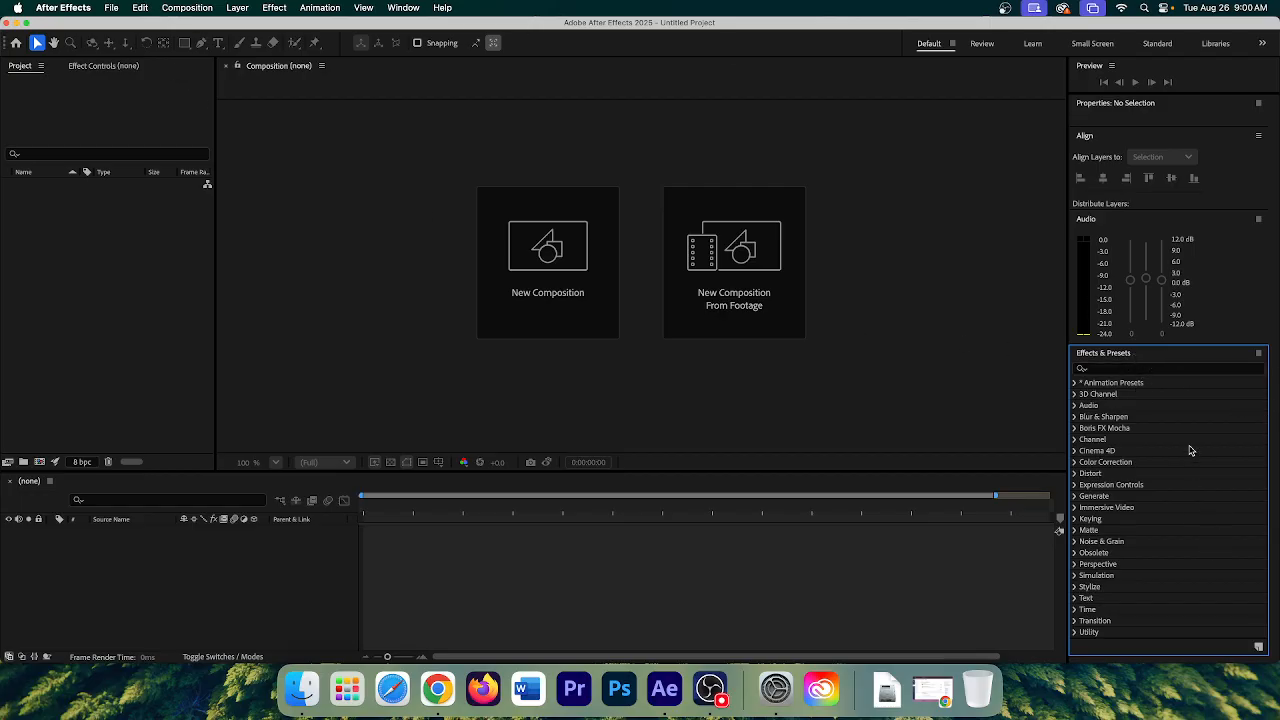
{"action": "left_click", "coordinate": [407, 7]}
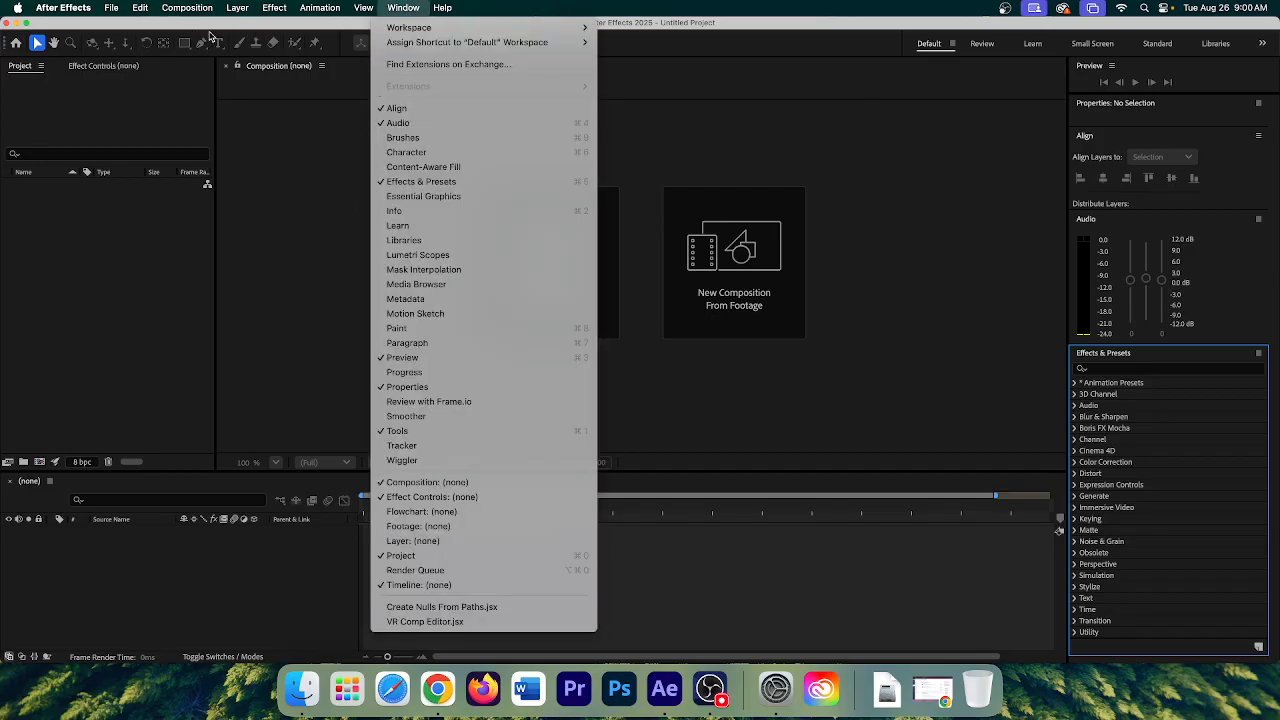
{"action": "left_click_drag", "start_coordinate": [212, 25], "coordinate": [208, 24]}
- Review the File menu's New, Save As, Increment and Save, and Import commands
{"action": "left_click", "coordinate": [111, 7]}
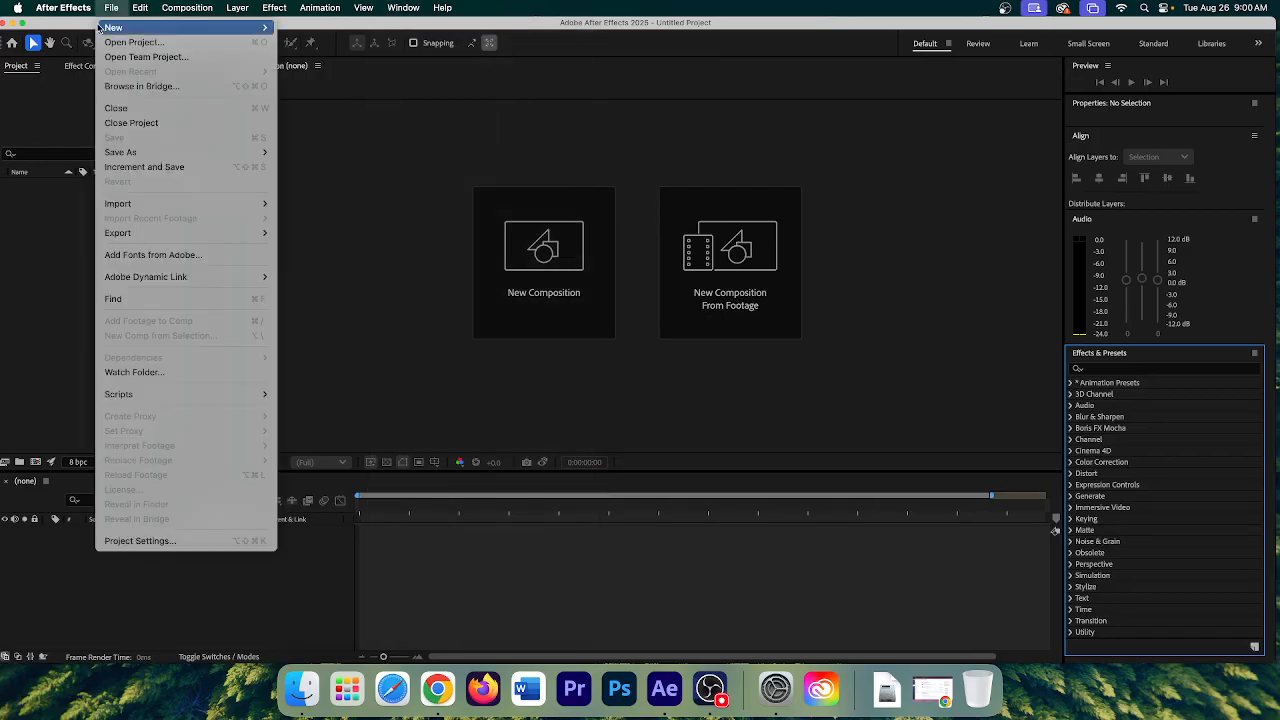
{"action": "mouse_move", "coordinate": [102, 30]}
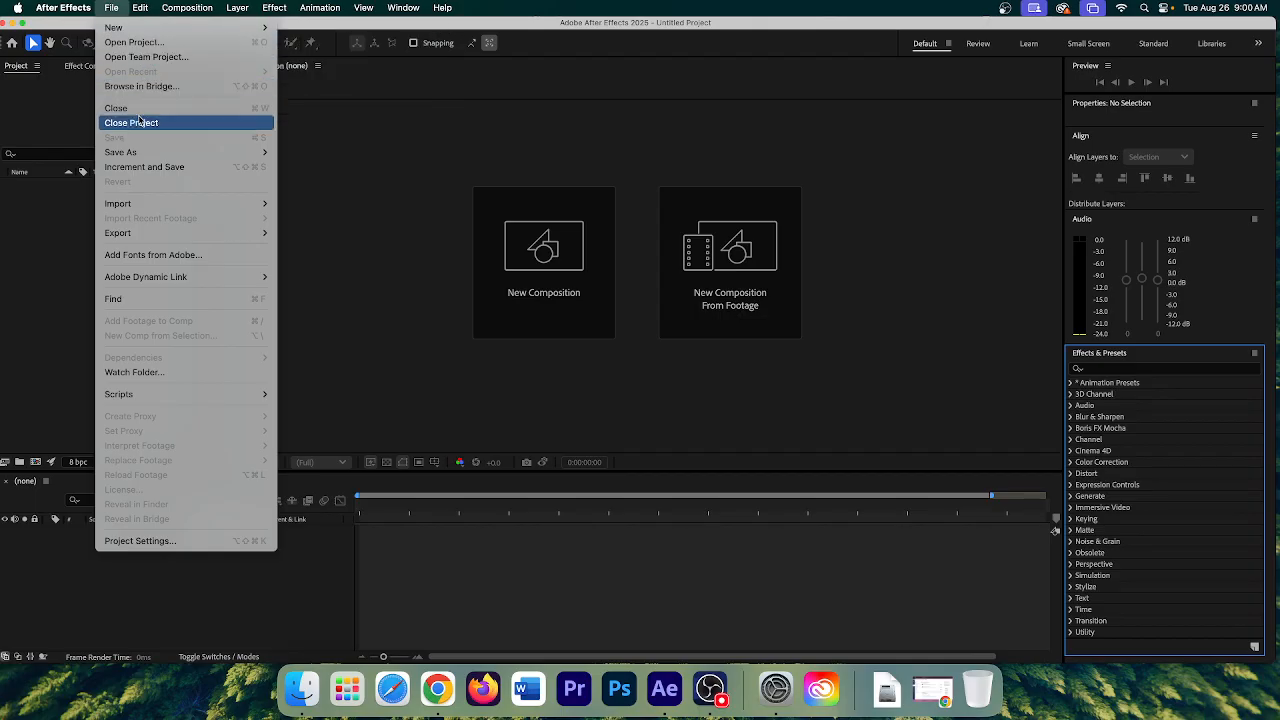
{"action": "mouse_move", "coordinate": [138, 153]}
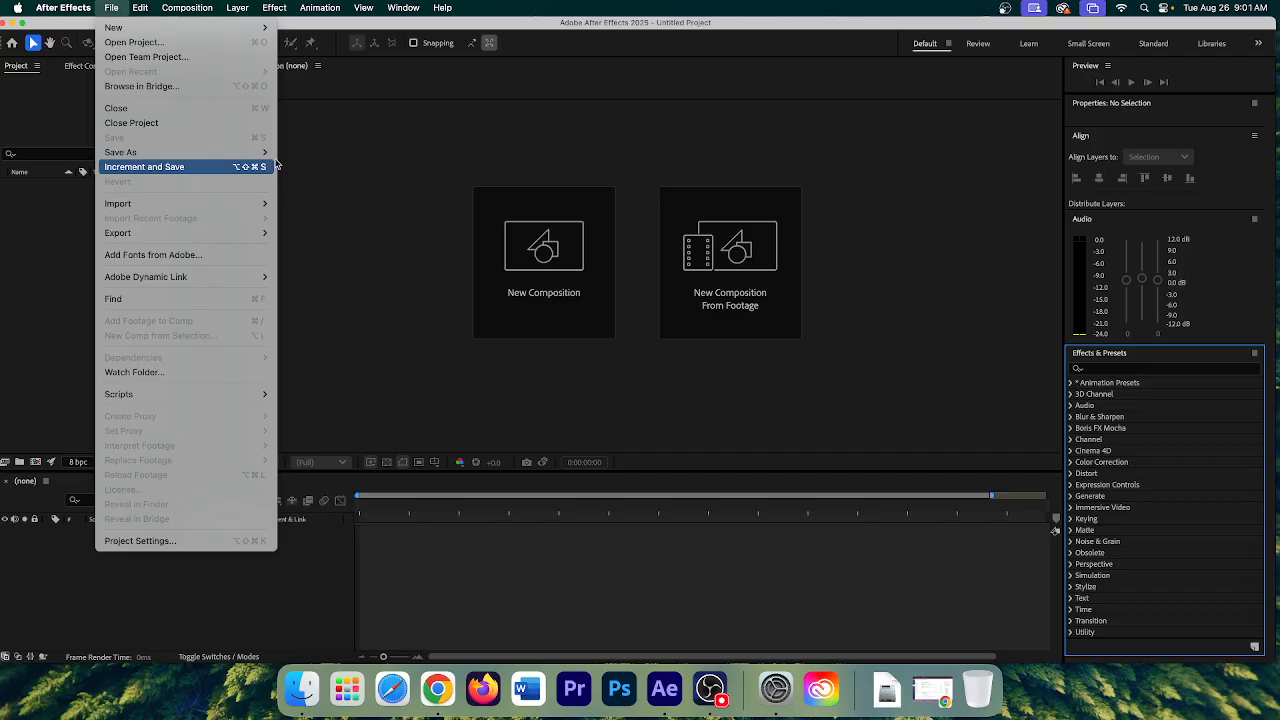
{"action": "mouse_move", "coordinate": [256, 159]}
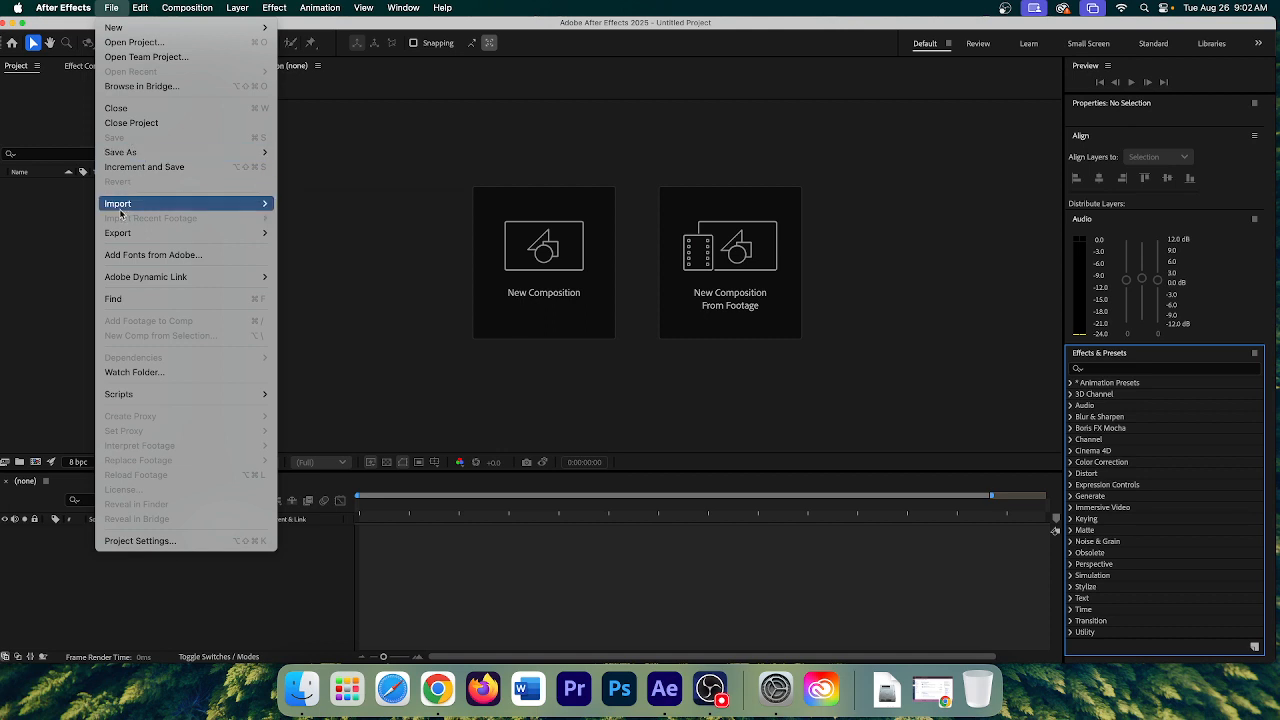
{"action": "mouse_move", "coordinate": [150, 205]}
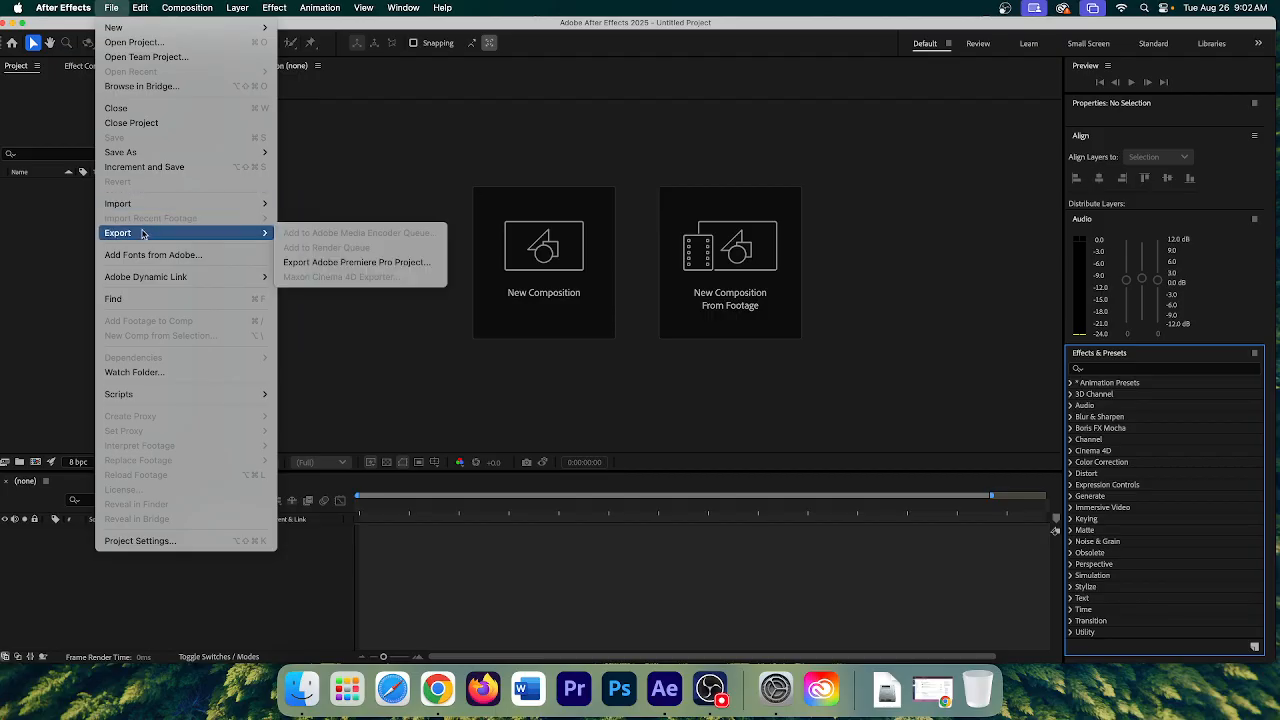
{"action": "mouse_move", "coordinate": [262, 233]}
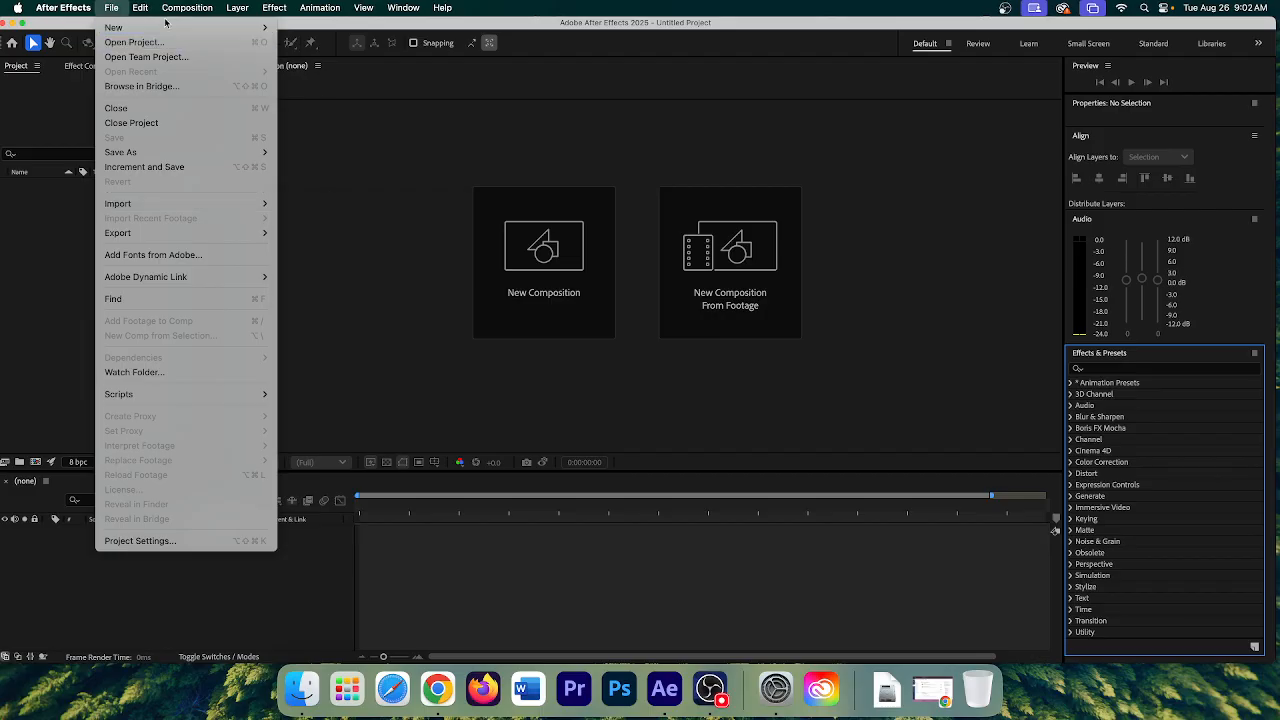
{"action": "mouse_move", "coordinate": [148, 12]}
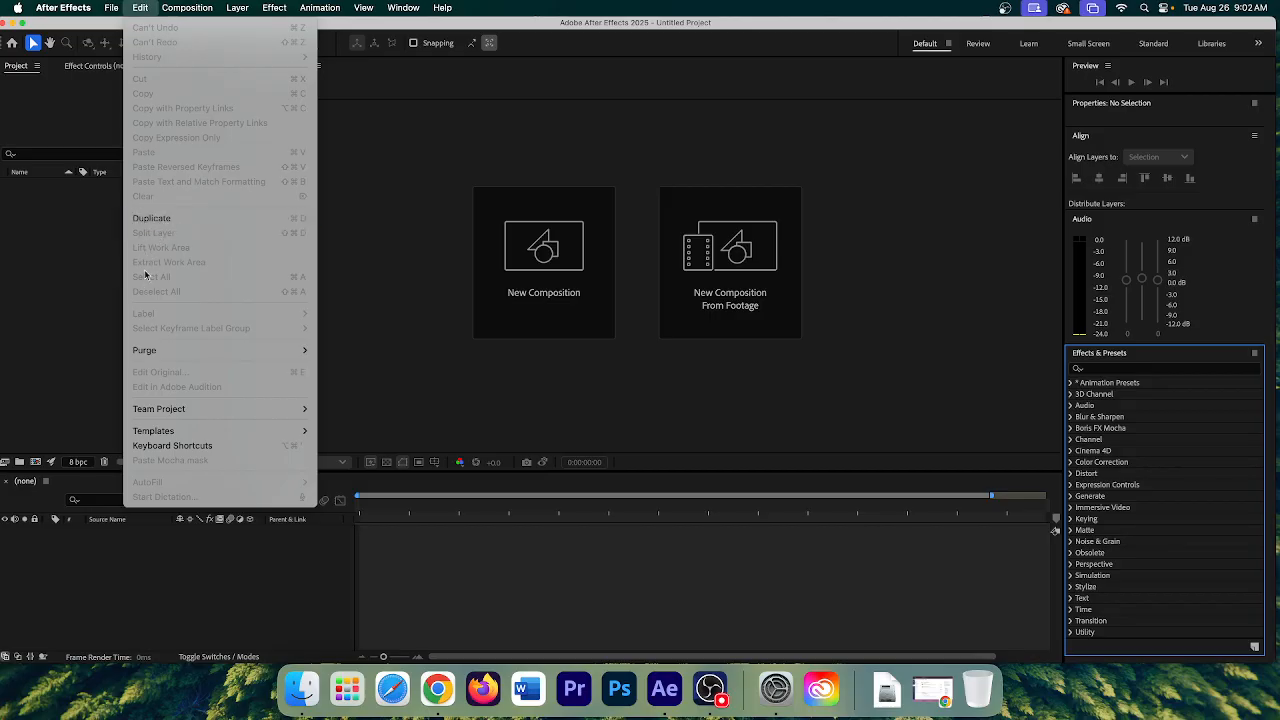
- Purge All Cache from Edit > Purge and confirm the Clear Disk Cache dialog
{"action": "mouse_move", "coordinate": [213, 355]}
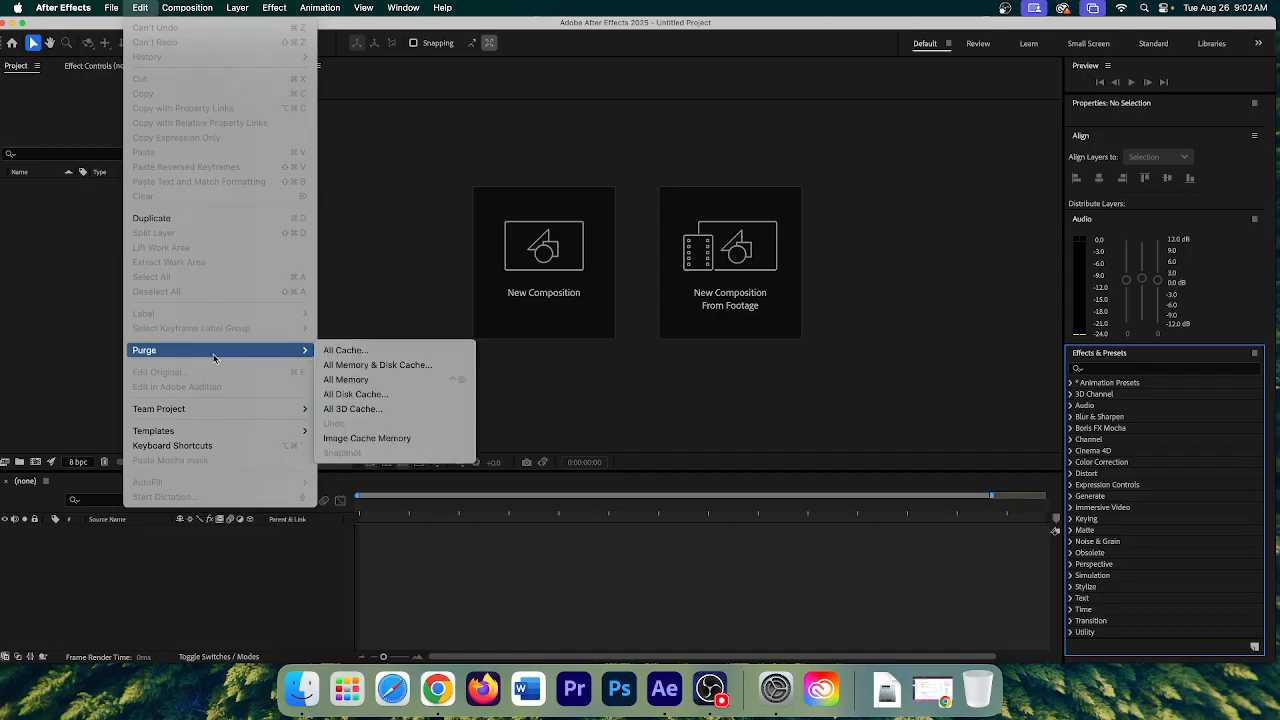
{"action": "left_click", "coordinate": [371, 352]}
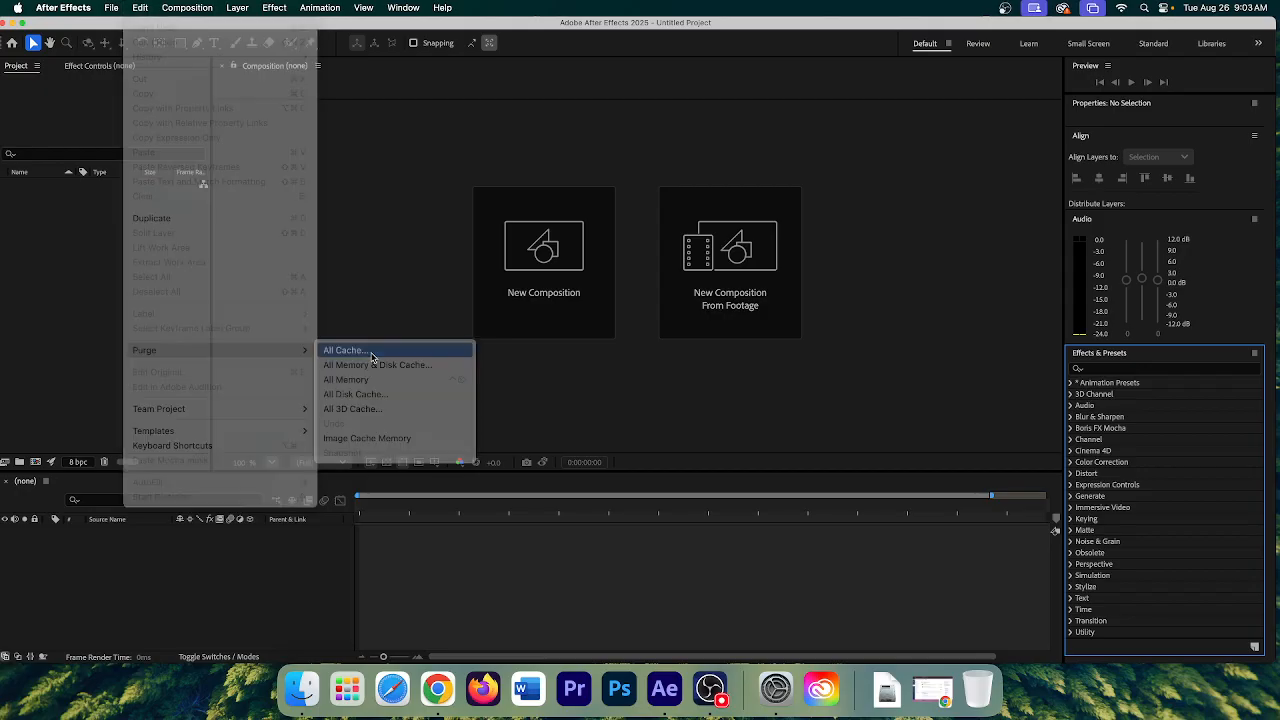
{"action": "left_click", "coordinate": [738, 371]}
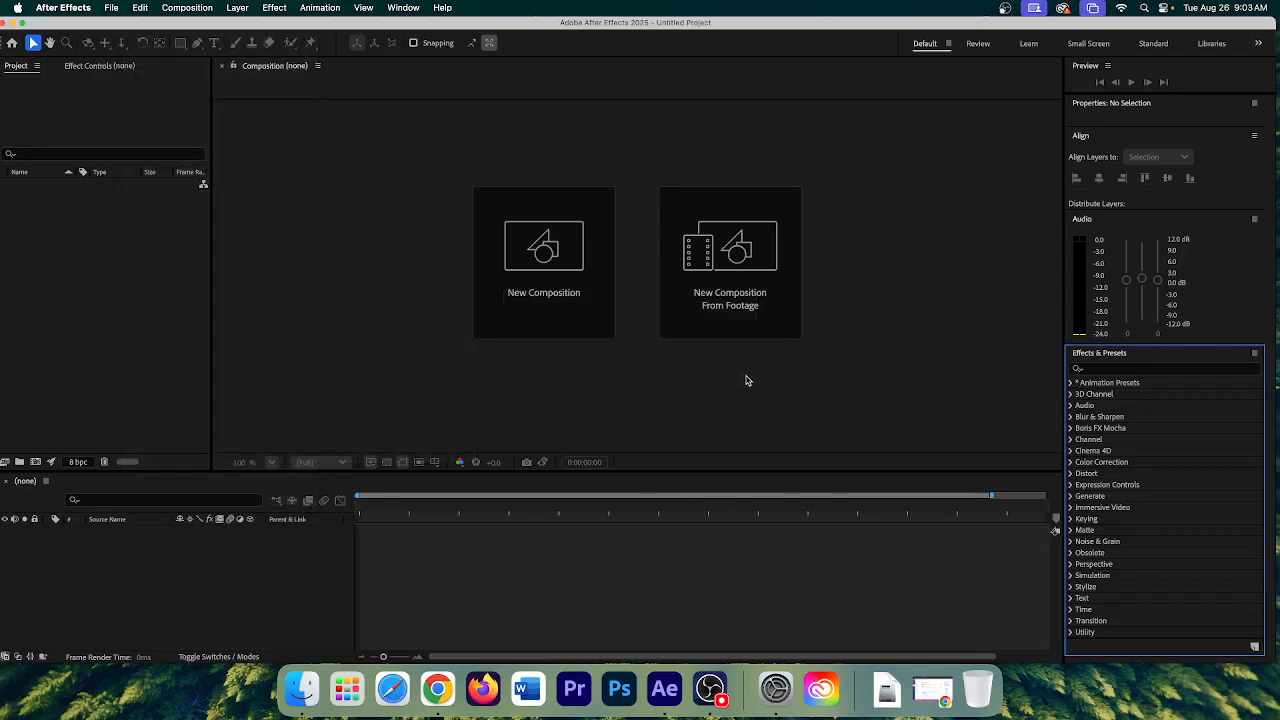
- Look over the Edit menu again, then move to the Composition menu
{"action": "left_click", "coordinate": [139, 8]}
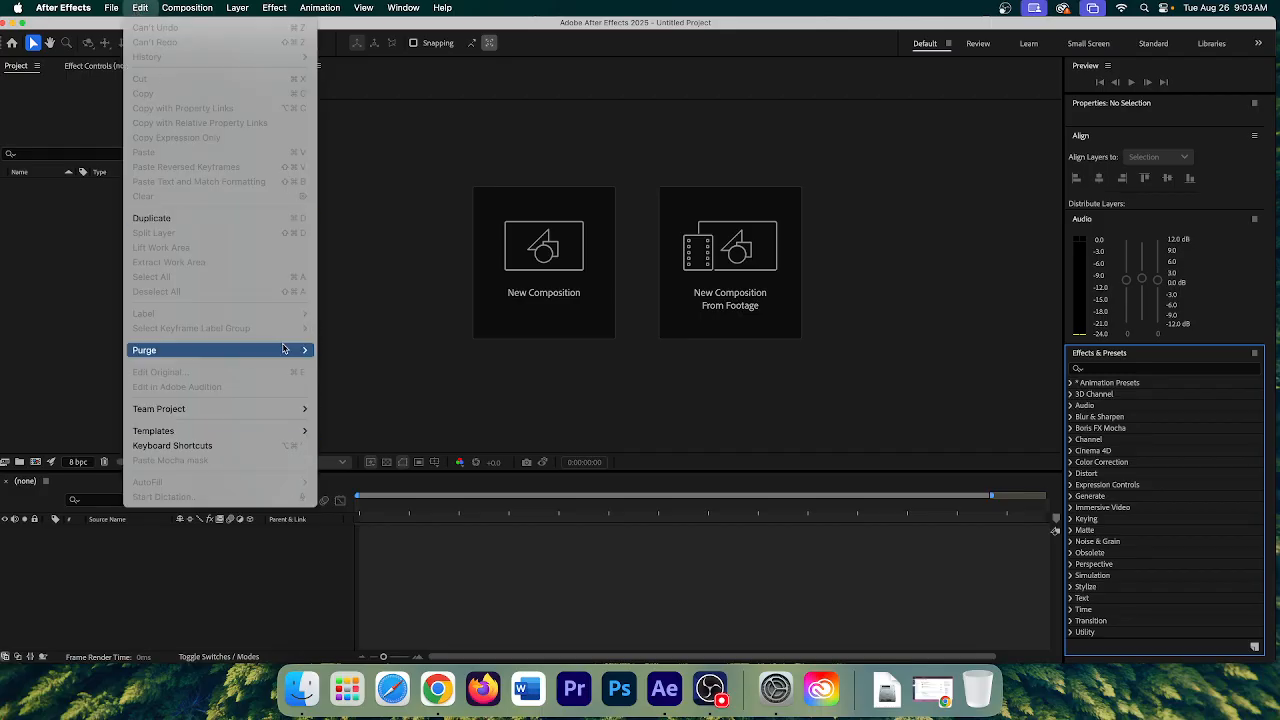
{"action": "mouse_move", "coordinate": [283, 348]}
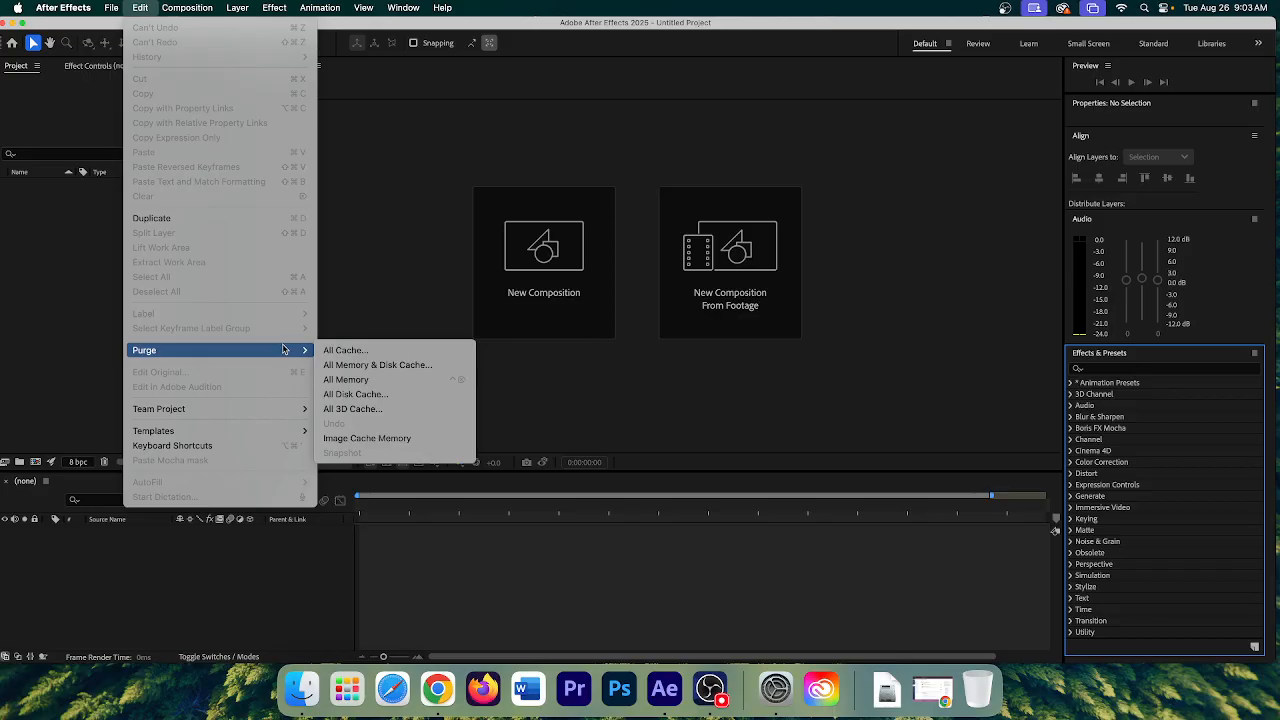
{"action": "mouse_move", "coordinate": [183, 10]}
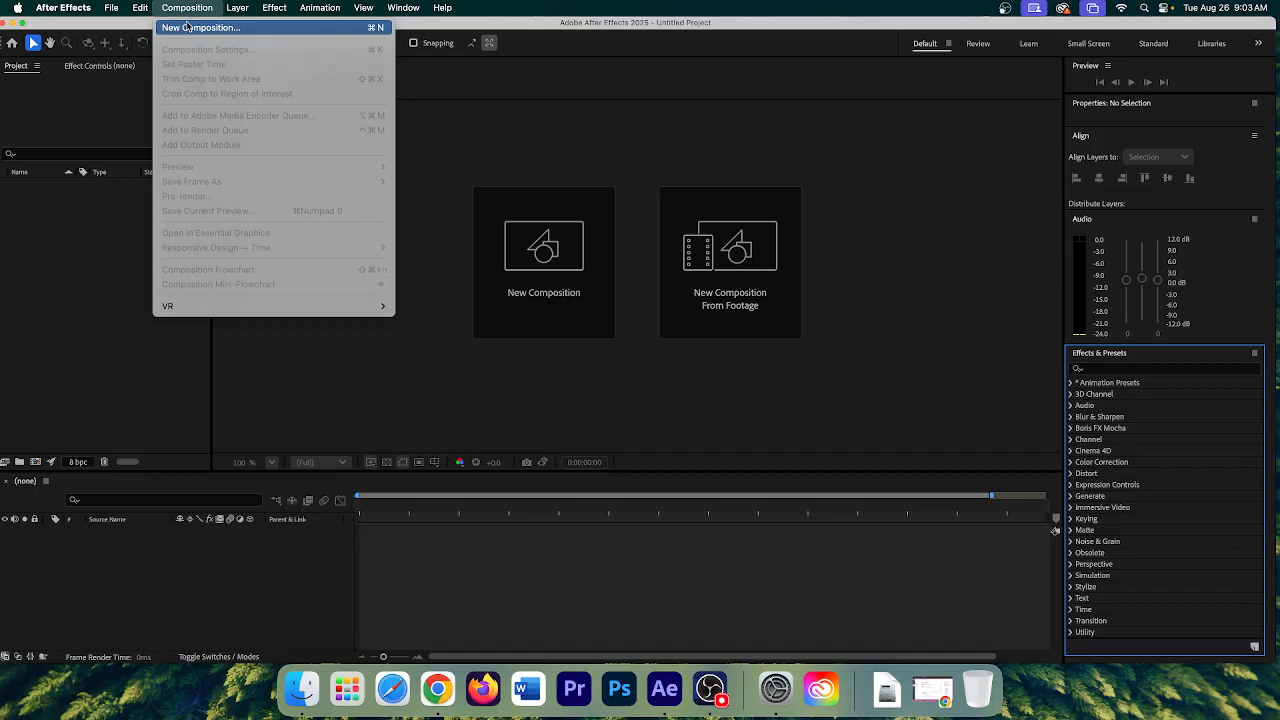
{"action": "mouse_move", "coordinate": [231, 9]}
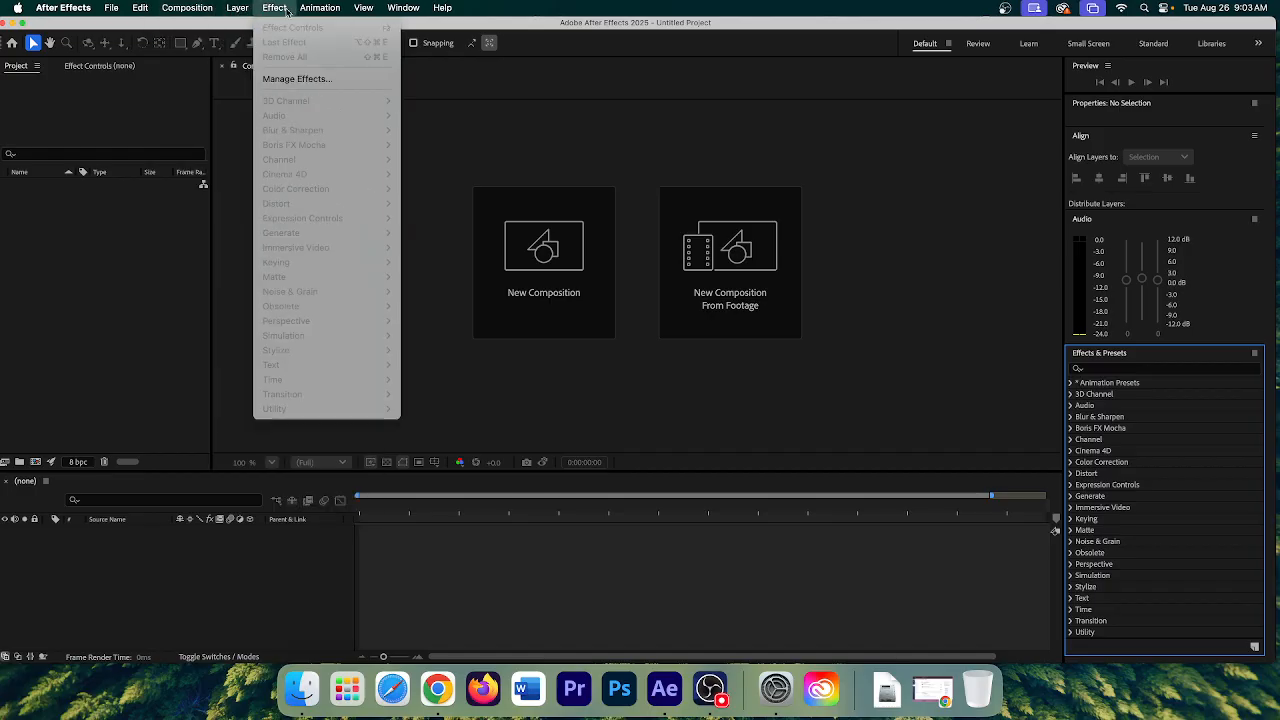
{"action": "mouse_move", "coordinate": [301, 10]}
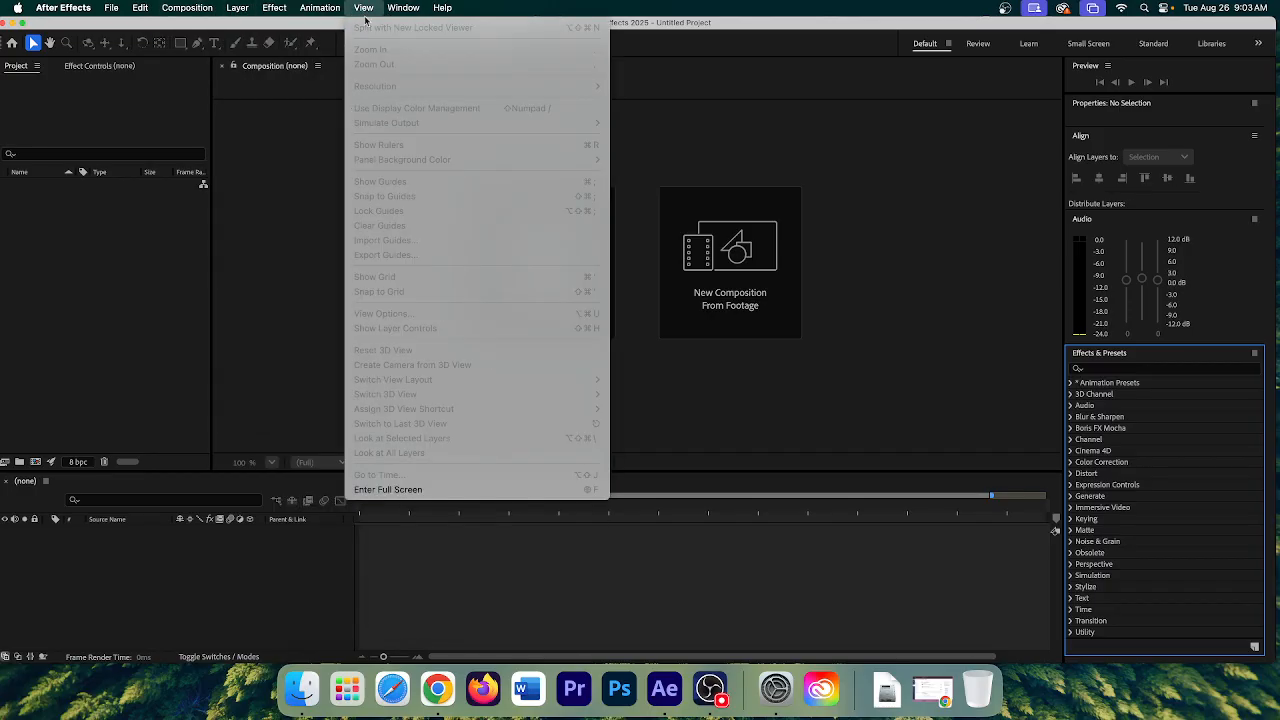
{"action": "left_click", "coordinate": [183, 242]}
{"action": "left_click_drag", "start_coordinate": [862, 22], "coordinate": [874, 22]}
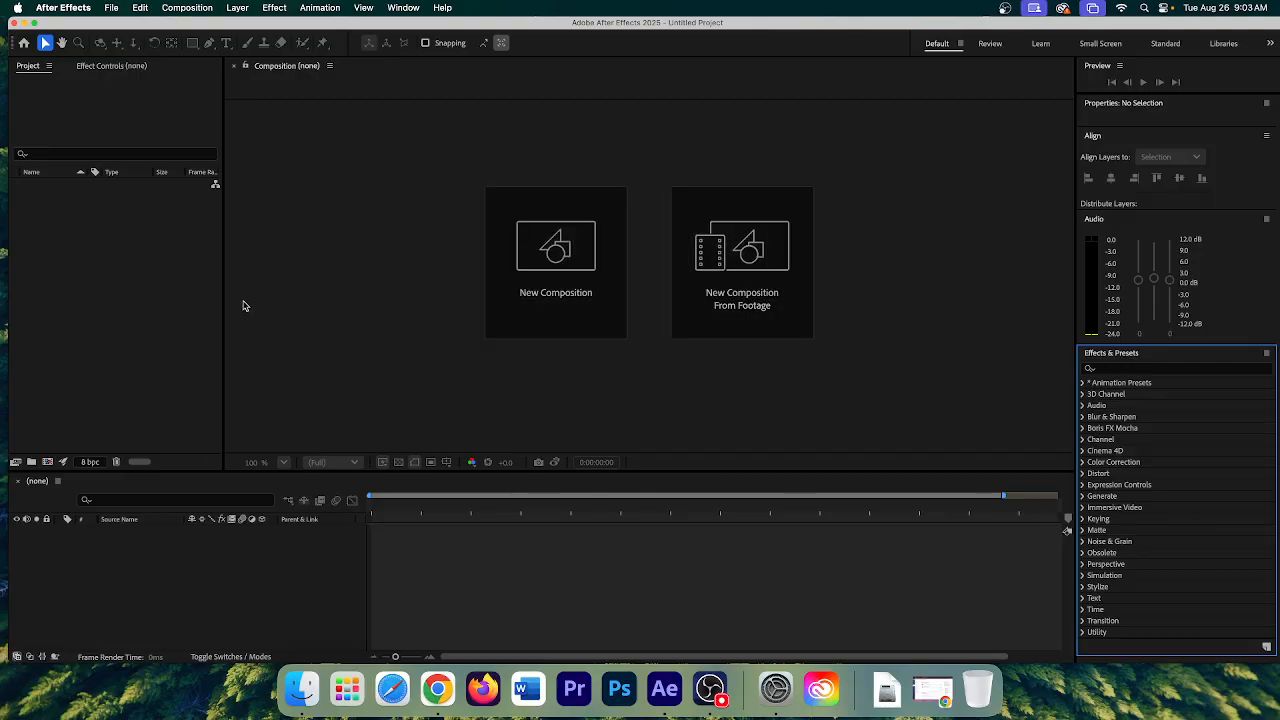
{"action": "left_click", "coordinate": [440, 690]}
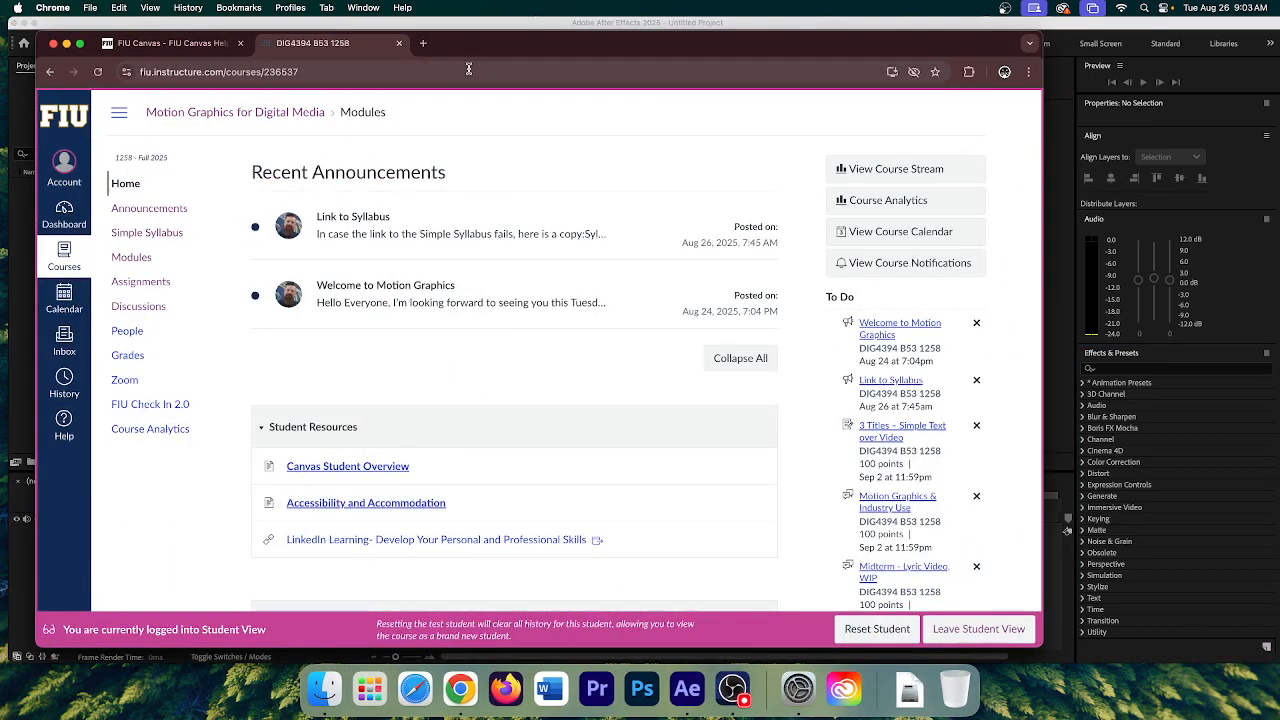
- Search Google for pexels in a new Chrome tab and open the Pexels website
{"action": "left_click", "coordinate": [425, 44]}
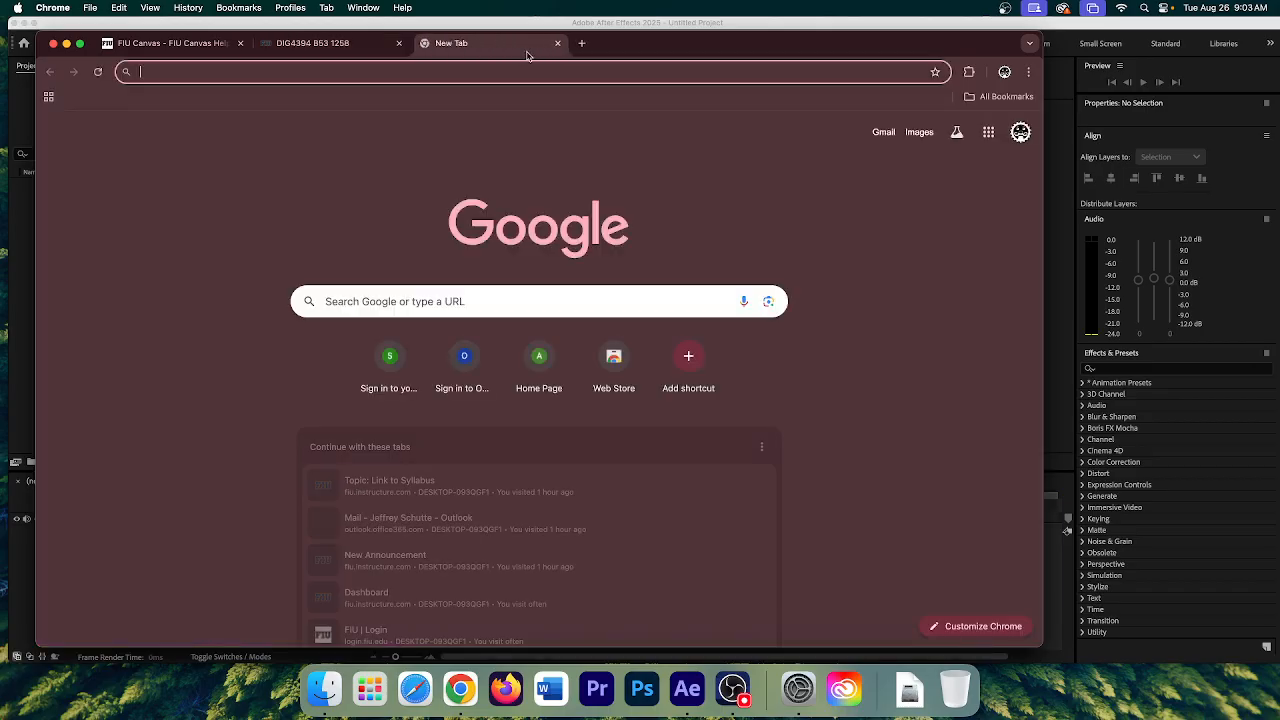
{"action": "left_click", "coordinate": [266, 76]}
{"action": "type", "text": "Oexels"}
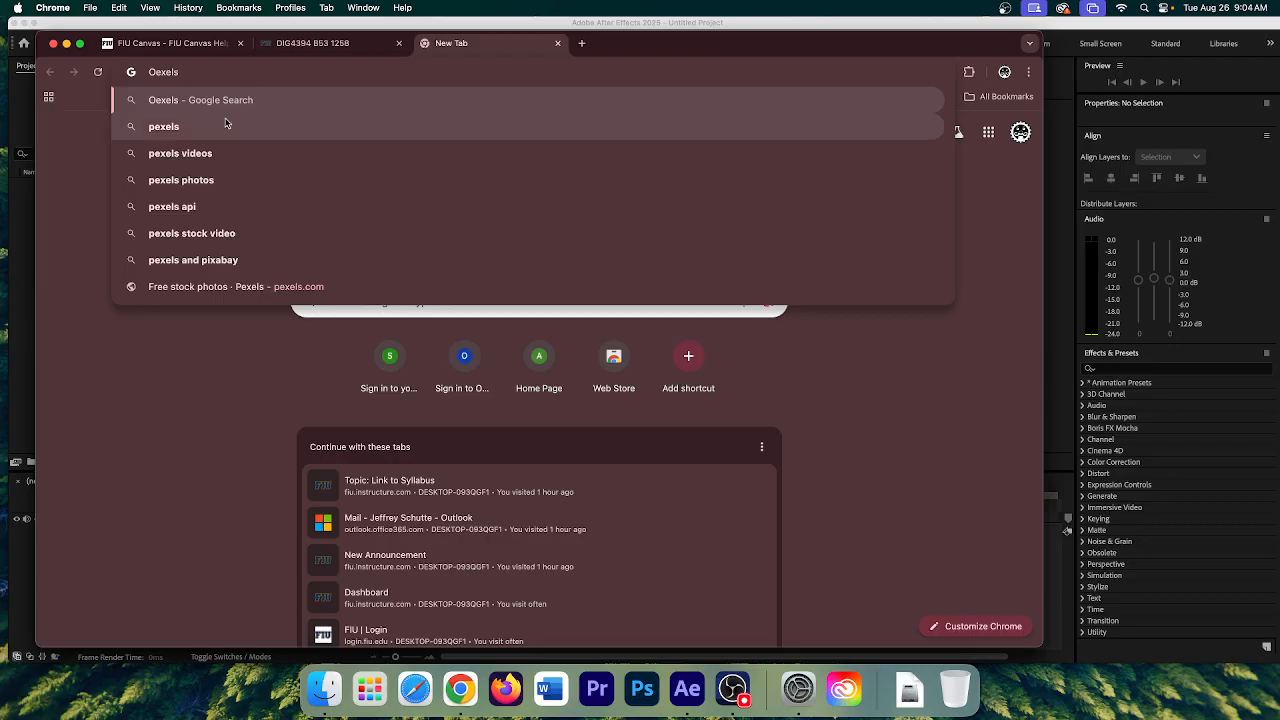
{"action": "left_click", "coordinate": [176, 132]}
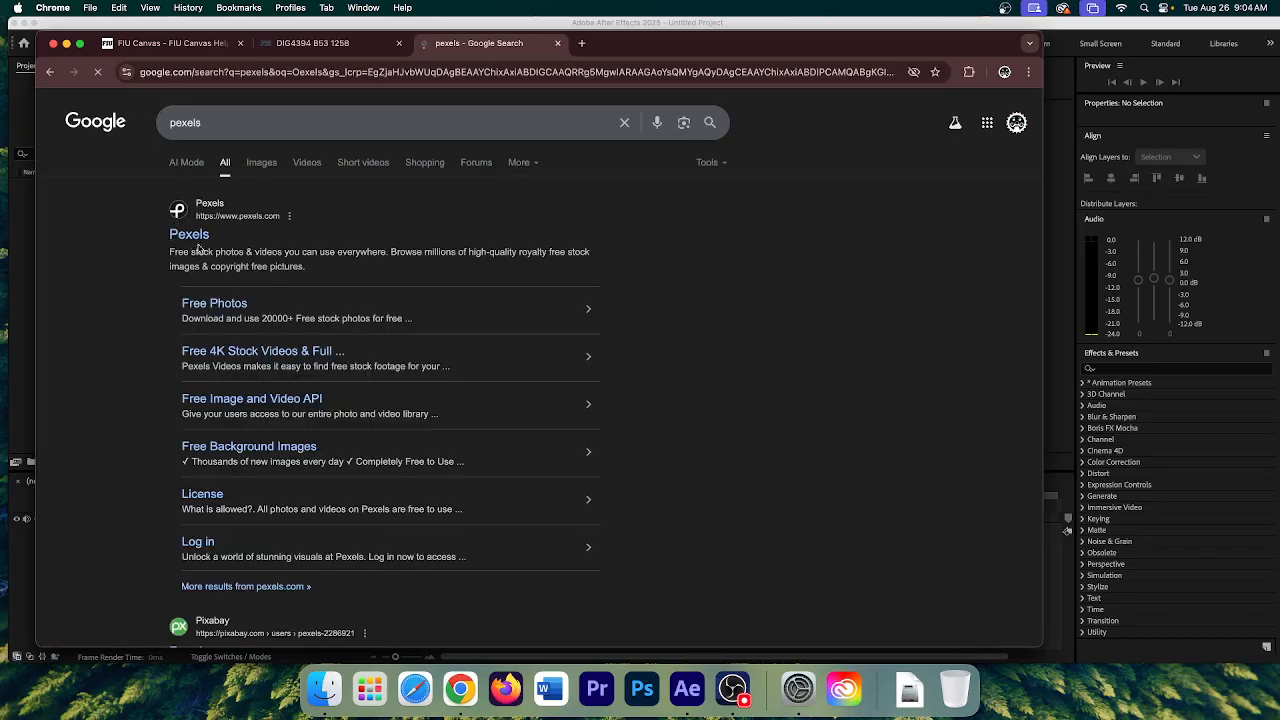
{"action": "left_click", "coordinate": [195, 236]}
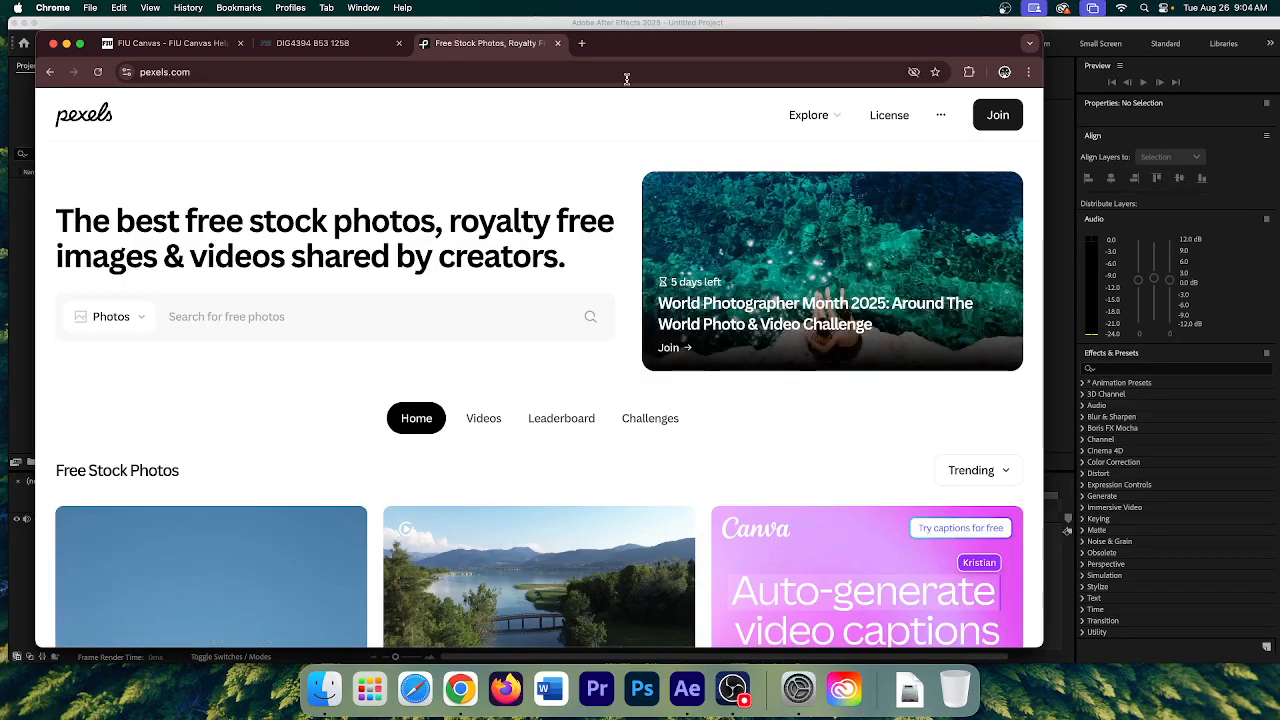
- Close the Google sign-in prompt on Pexels and switch to the Videos tab
{"action": "scroll", "coordinate": [320, 366], "scroll_direction": "down", "scroll_amount": 2}
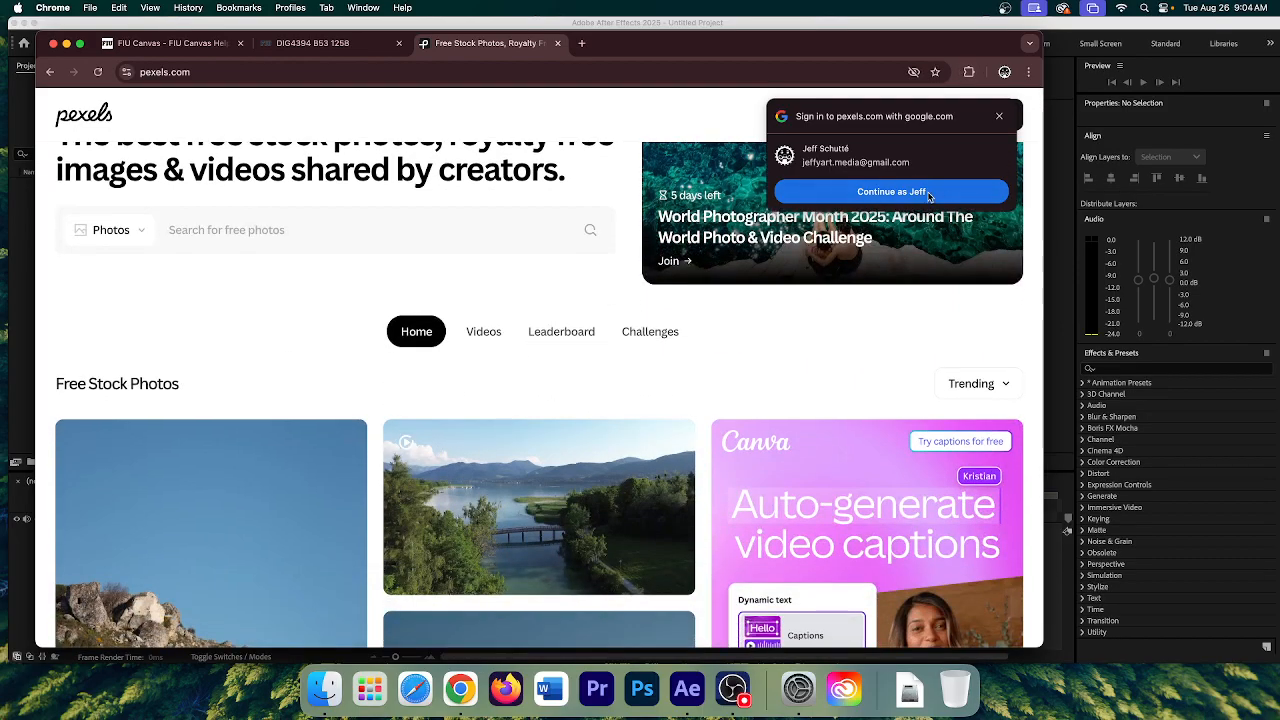
{"action": "left_click", "coordinate": [999, 117]}
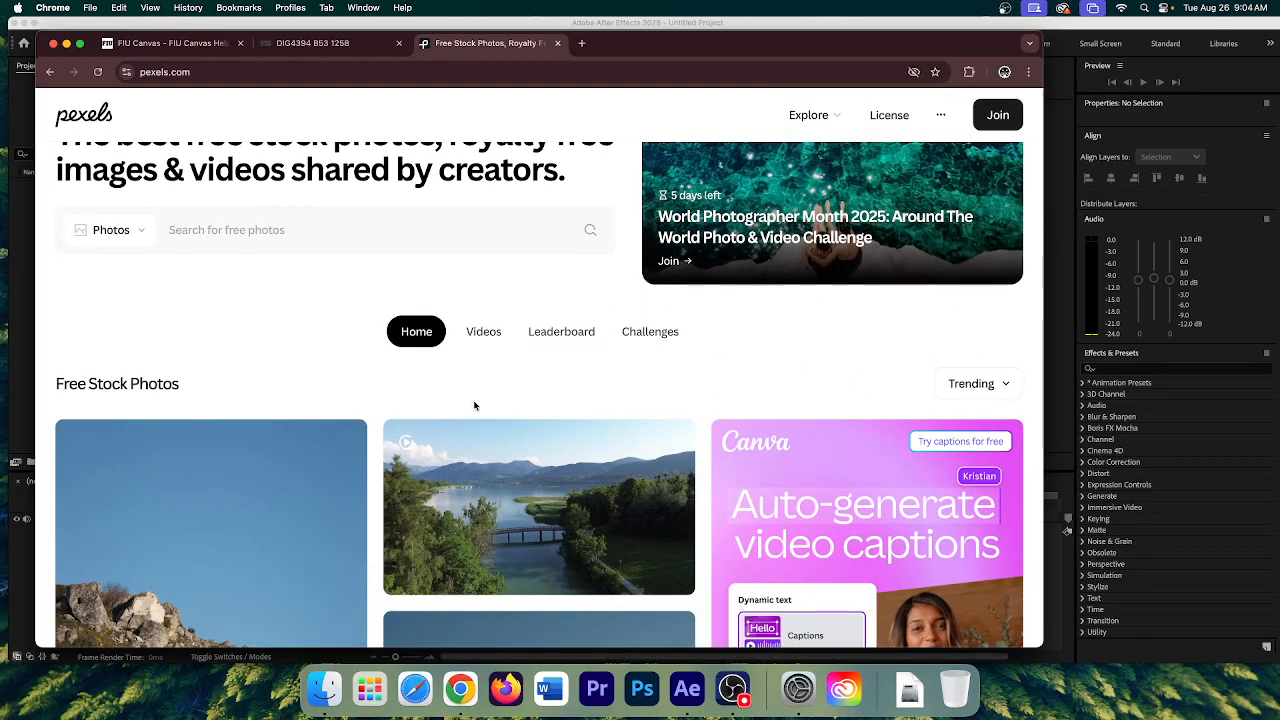
{"action": "scroll", "coordinate": [475, 405], "scroll_direction": "down", "scroll_amount": 5}
{"action": "scroll", "coordinate": [478, 403], "scroll_direction": "up", "scroll_amount": 3}
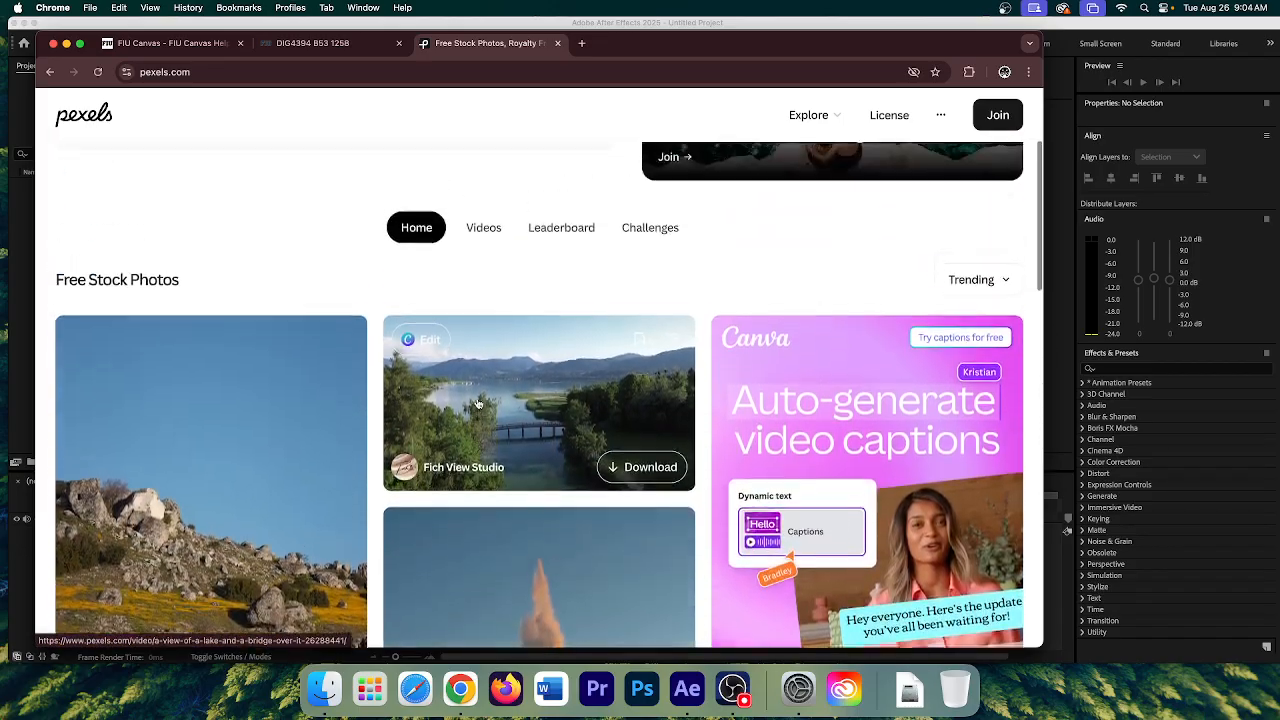
{"action": "scroll", "coordinate": [478, 403], "scroll_direction": "down", "scroll_amount": 6}
{"action": "scroll", "coordinate": [467, 401], "scroll_direction": "up", "scroll_amount": 2}
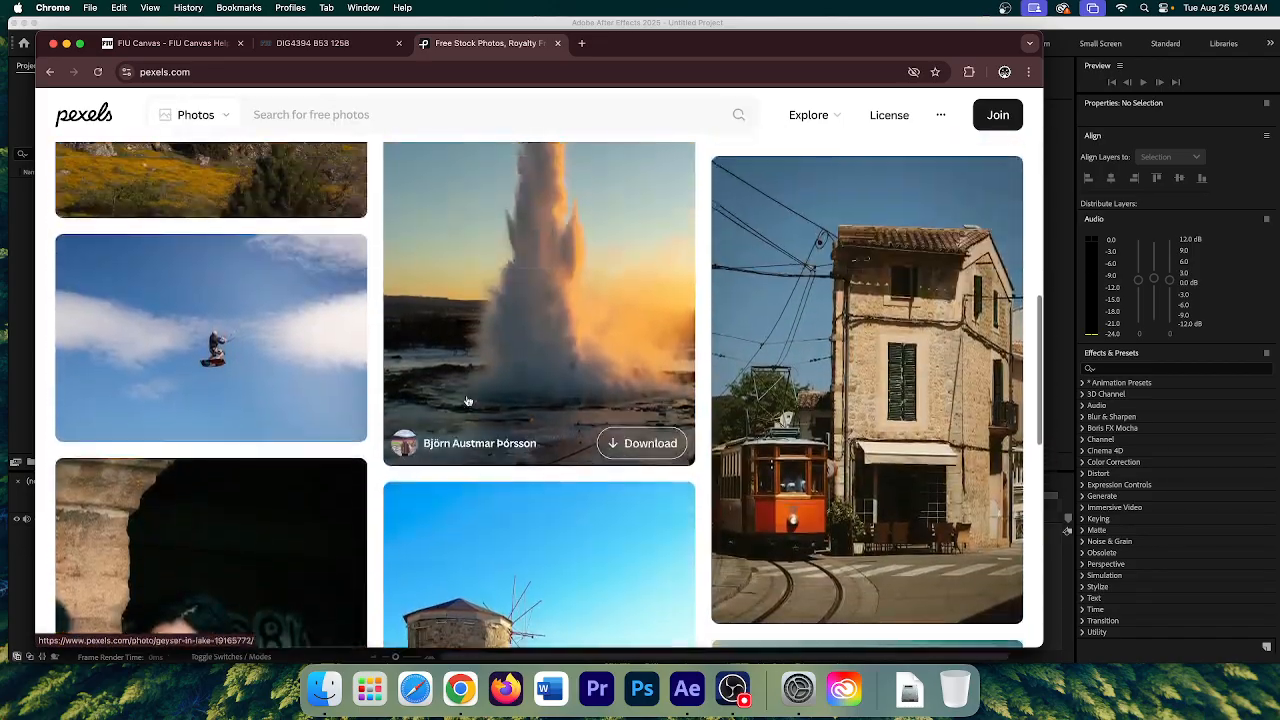
{"action": "scroll", "coordinate": [467, 401], "scroll_direction": "up", "scroll_amount": 10}
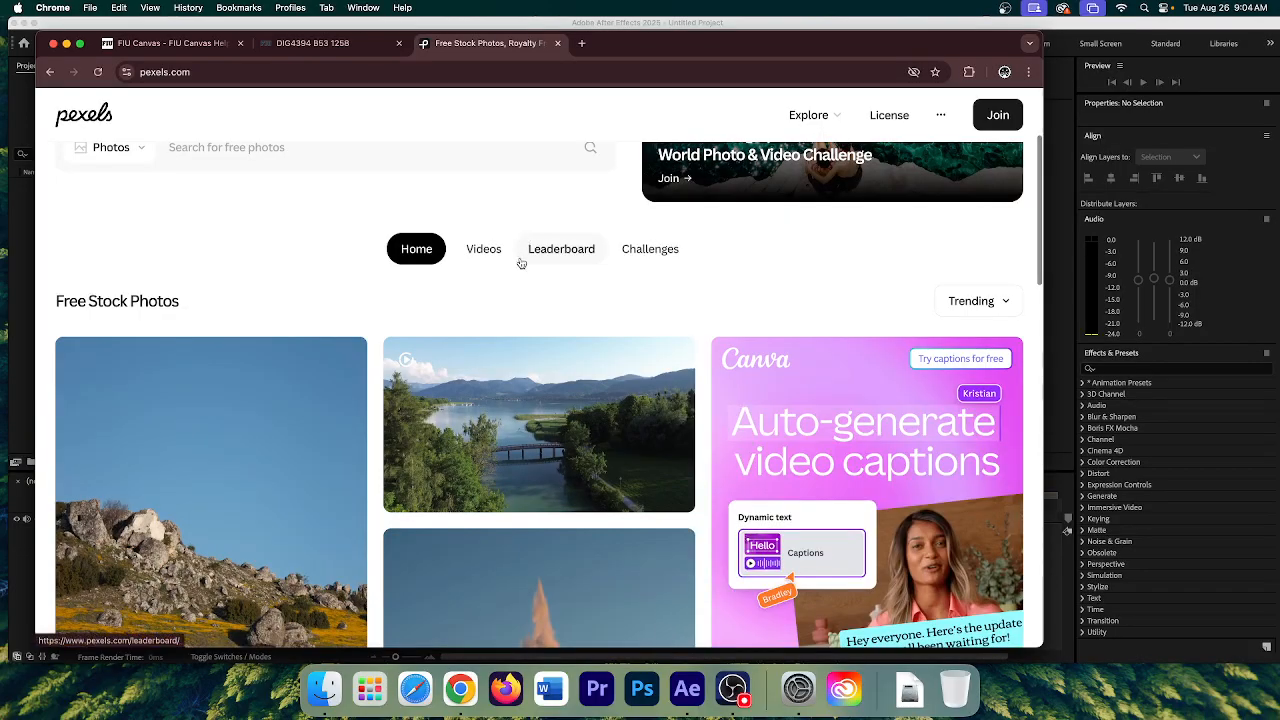
{"action": "left_click", "coordinate": [492, 250]}
{"action": "scroll", "coordinate": [238, 452], "scroll_direction": "down", "scroll_amount": 3}
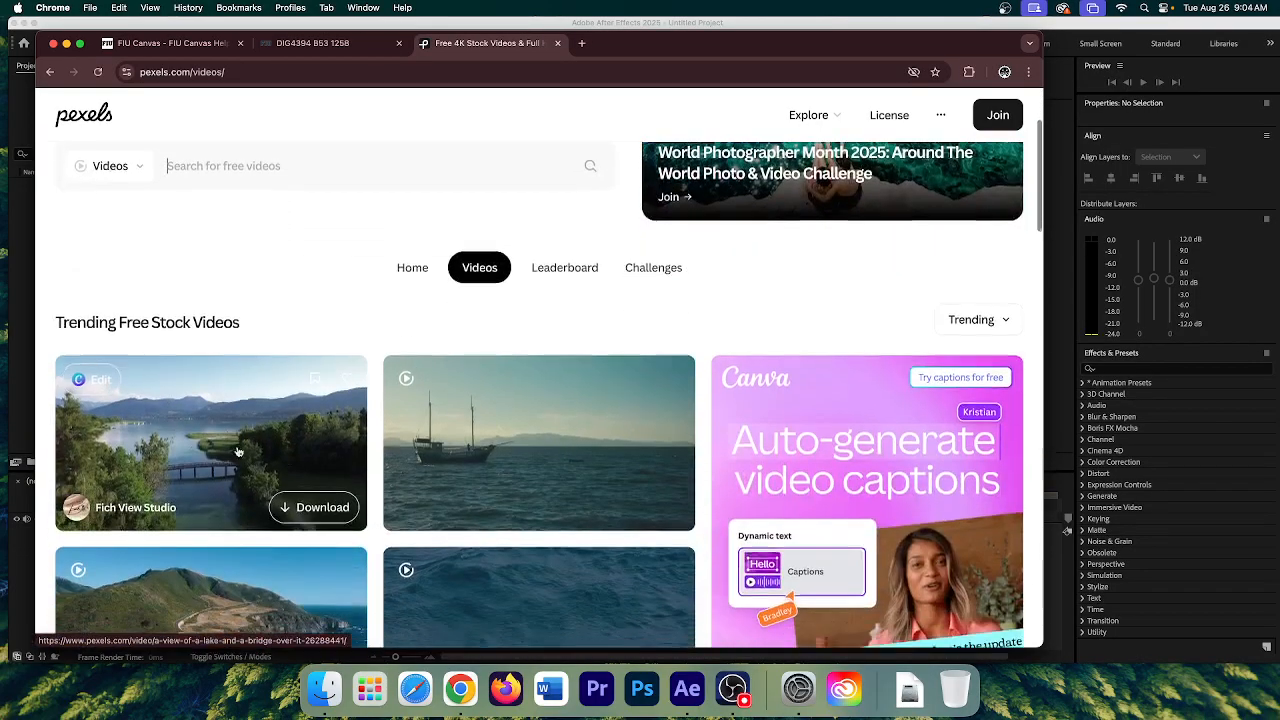
{"action": "scroll", "coordinate": [238, 452], "scroll_direction": "down", "scroll_amount": 1}
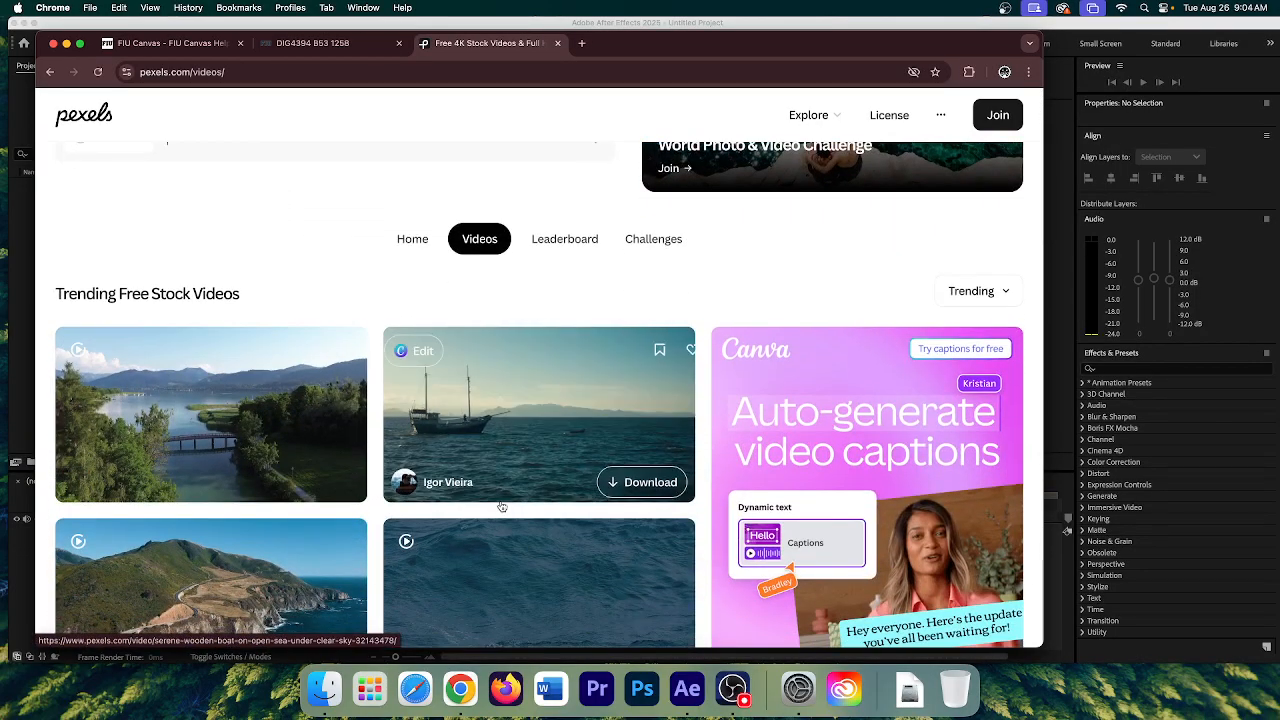
{"action": "scroll", "coordinate": [565, 425], "scroll_direction": "down", "scroll_amount": 5}
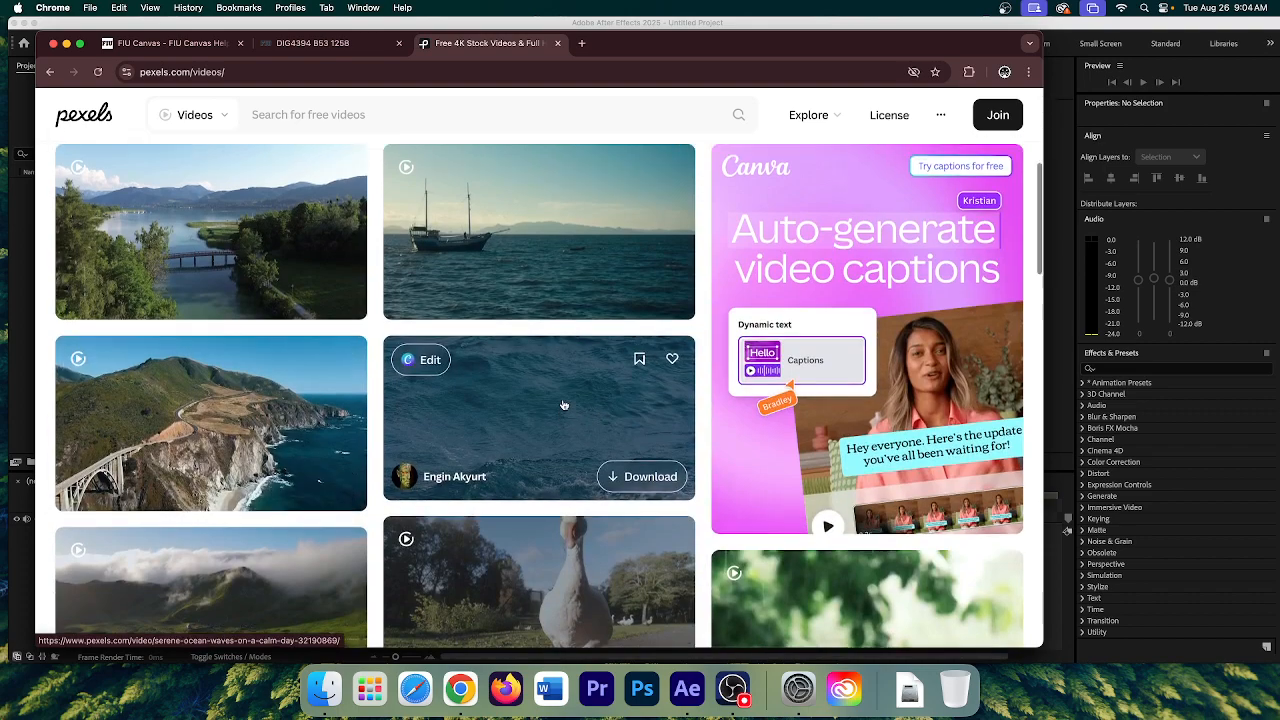
{"action": "scroll", "coordinate": [600, 410], "scroll_direction": "down", "scroll_amount": 8}
{"action": "scroll", "coordinate": [530, 448], "scroll_direction": "down", "scroll_amount": 10}
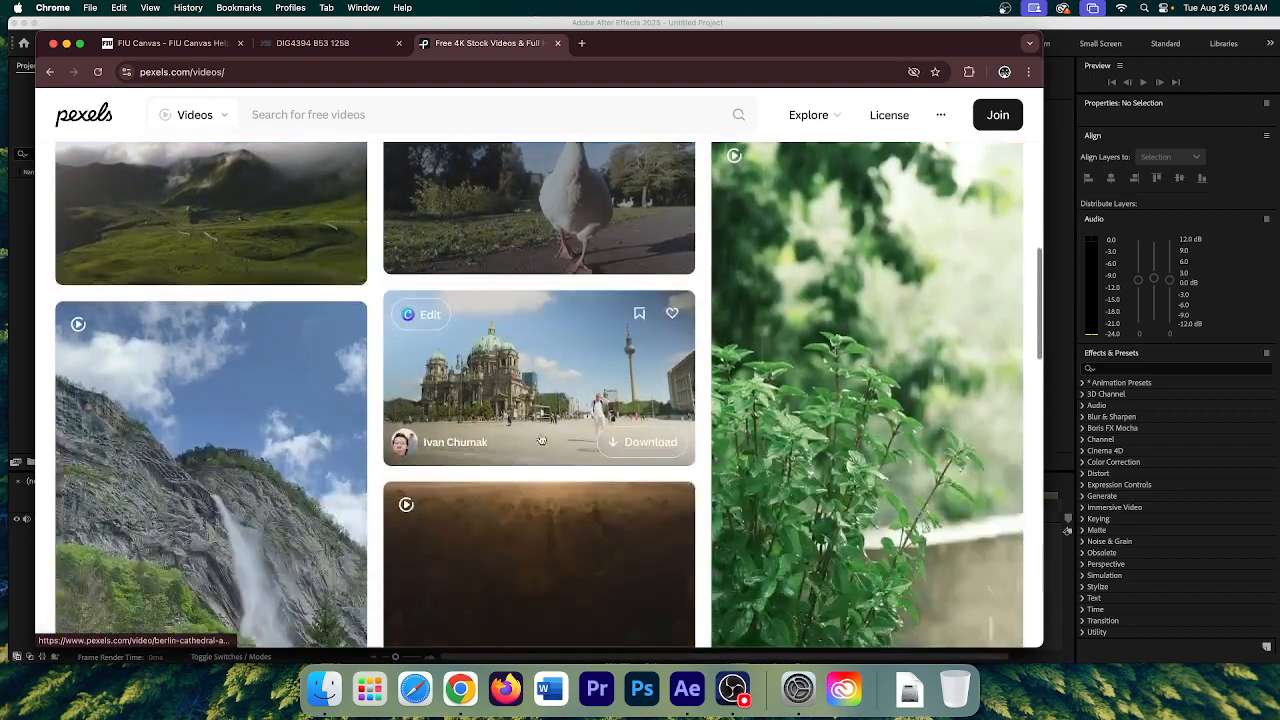
{"action": "scroll", "coordinate": [593, 443], "scroll_direction": "down", "scroll_amount": 3}
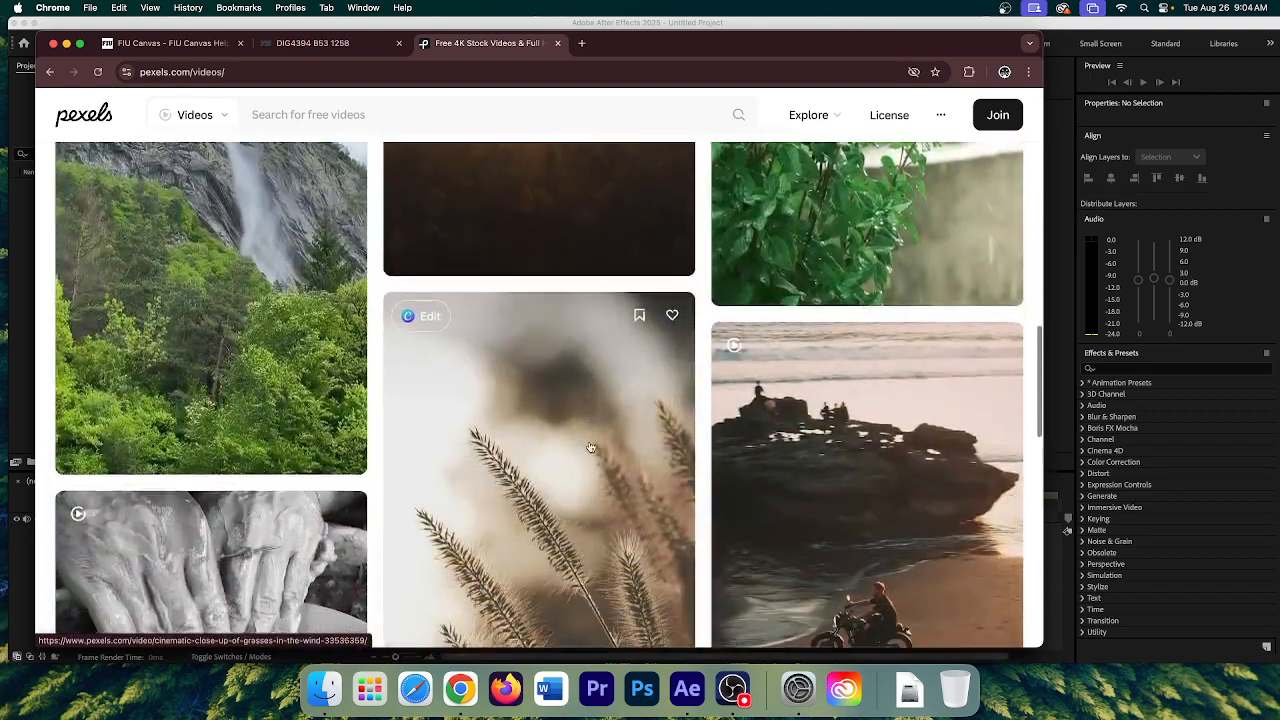
{"action": "scroll", "coordinate": [571, 420], "scroll_direction": "up", "scroll_amount": 3}
{"action": "scroll", "coordinate": [572, 359], "scroll_direction": "up", "scroll_amount": 20}
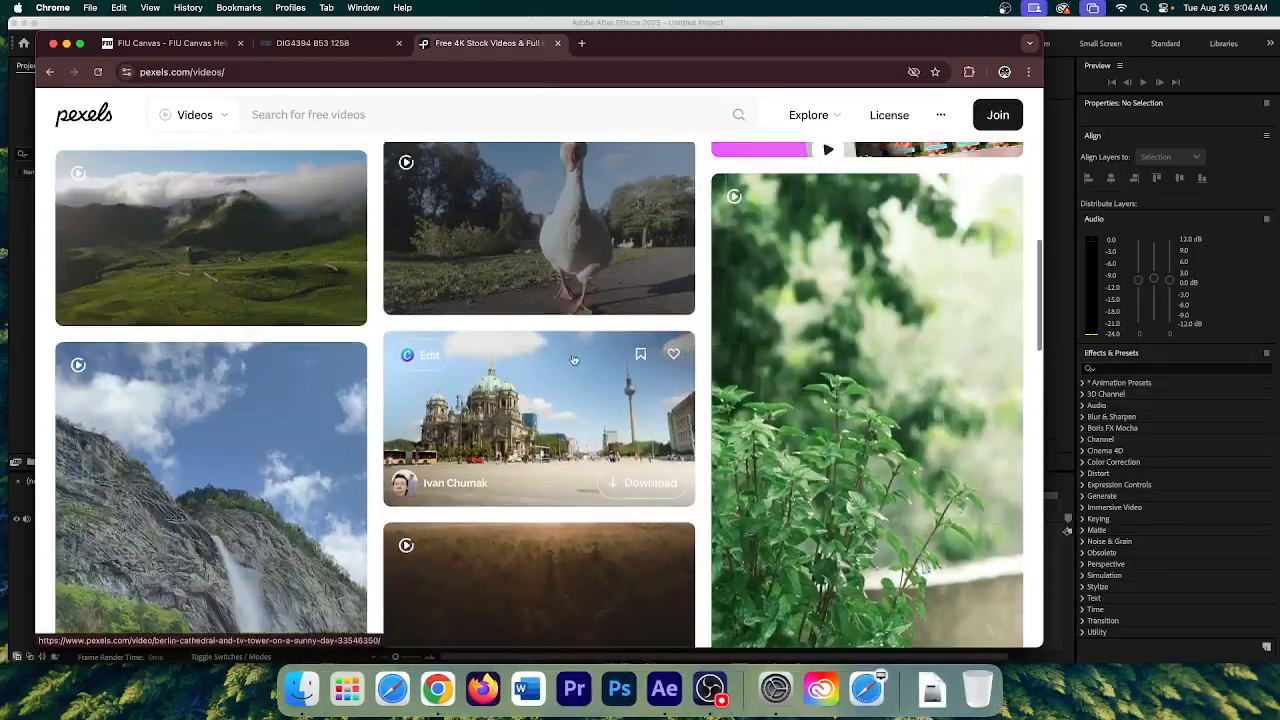
{"action": "scroll", "coordinate": [520, 330], "scroll_direction": "up", "scroll_amount": 2}
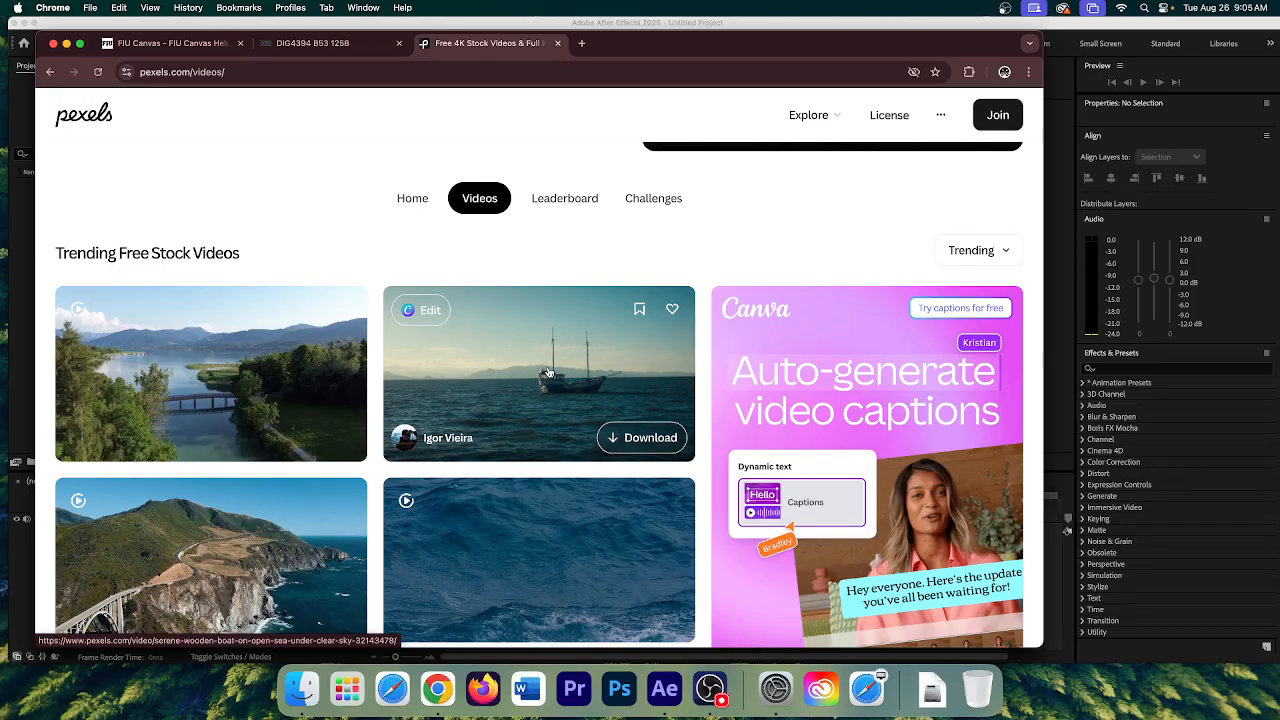
{"action": "scroll", "coordinate": [249, 484], "scroll_direction": "down", "scroll_amount": 5}
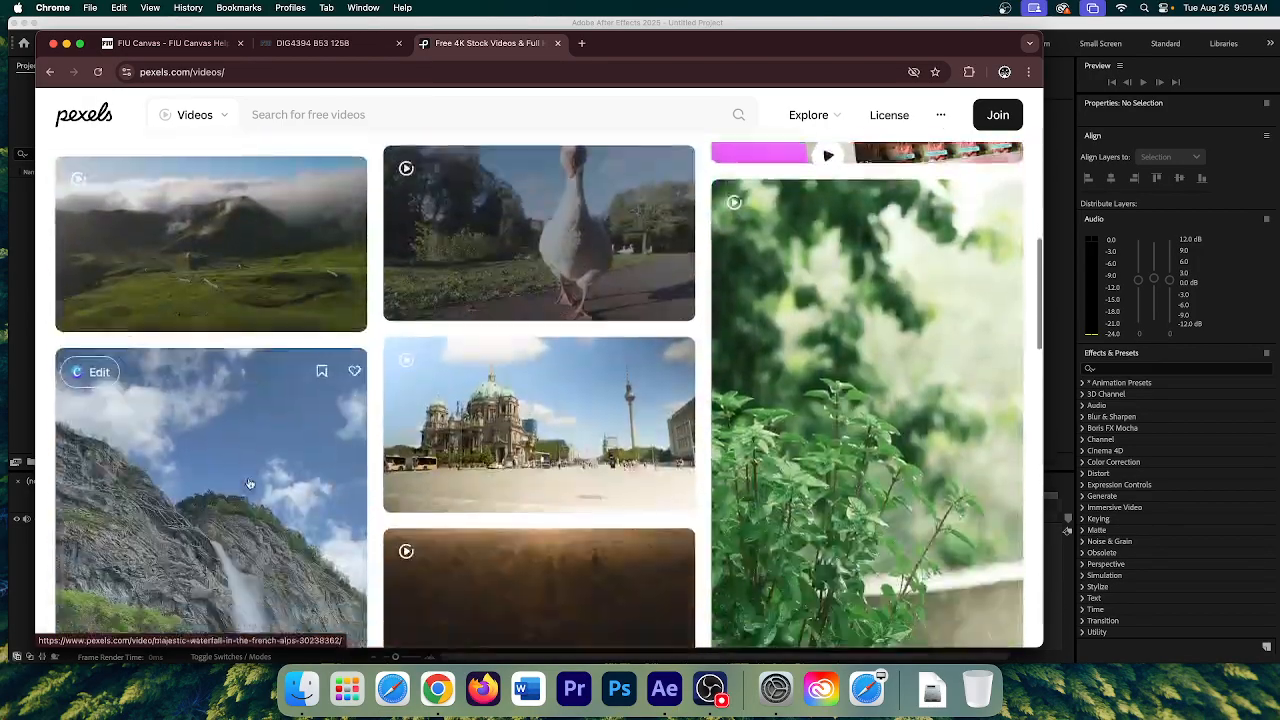
{"action": "scroll", "coordinate": [249, 484], "scroll_direction": "down", "scroll_amount": 5}
{"action": "scroll", "coordinate": [263, 477], "scroll_direction": "up", "scroll_amount": 3}
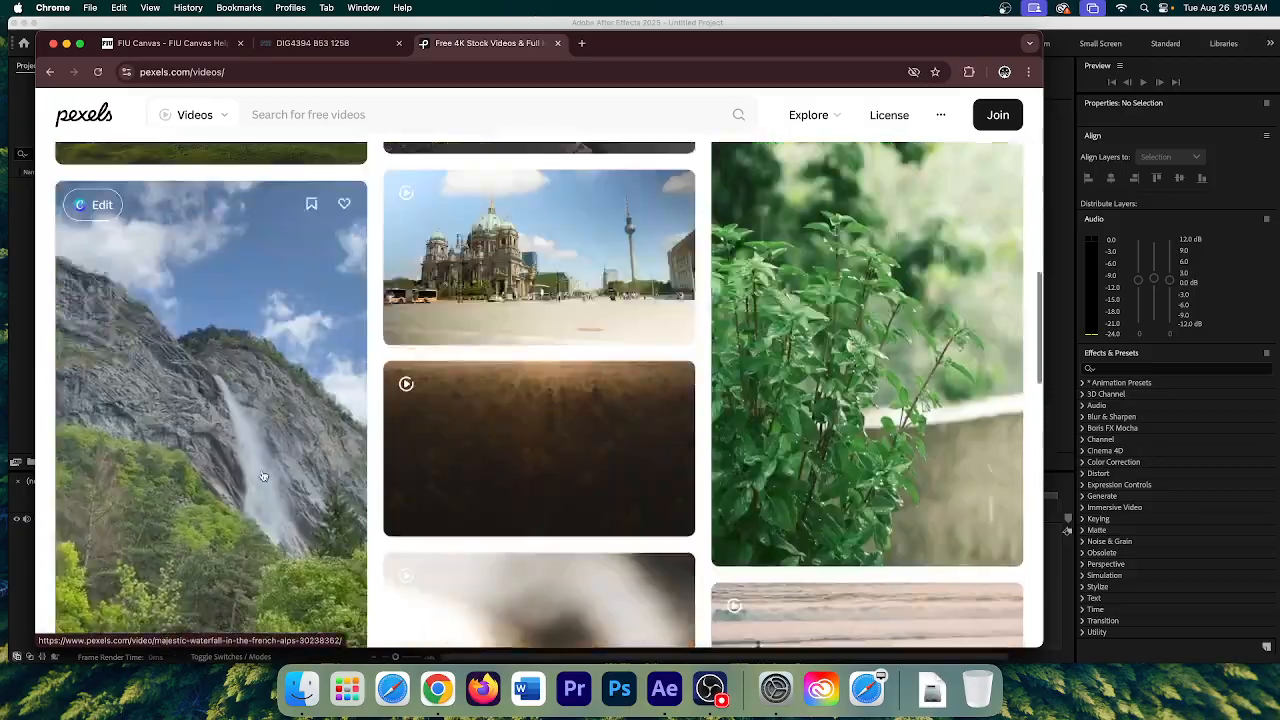
{"action": "scroll", "coordinate": [263, 477], "scroll_direction": "up", "scroll_amount": 15}
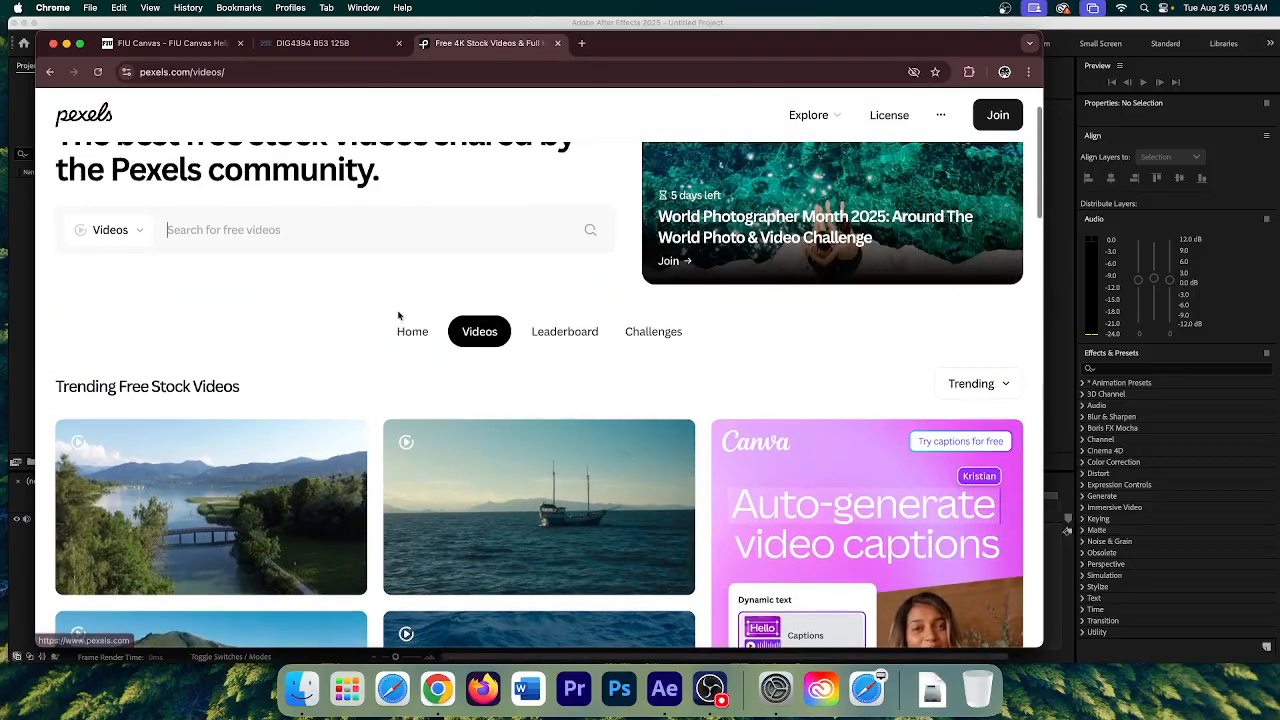
{"action": "left_click", "coordinate": [140, 232]}
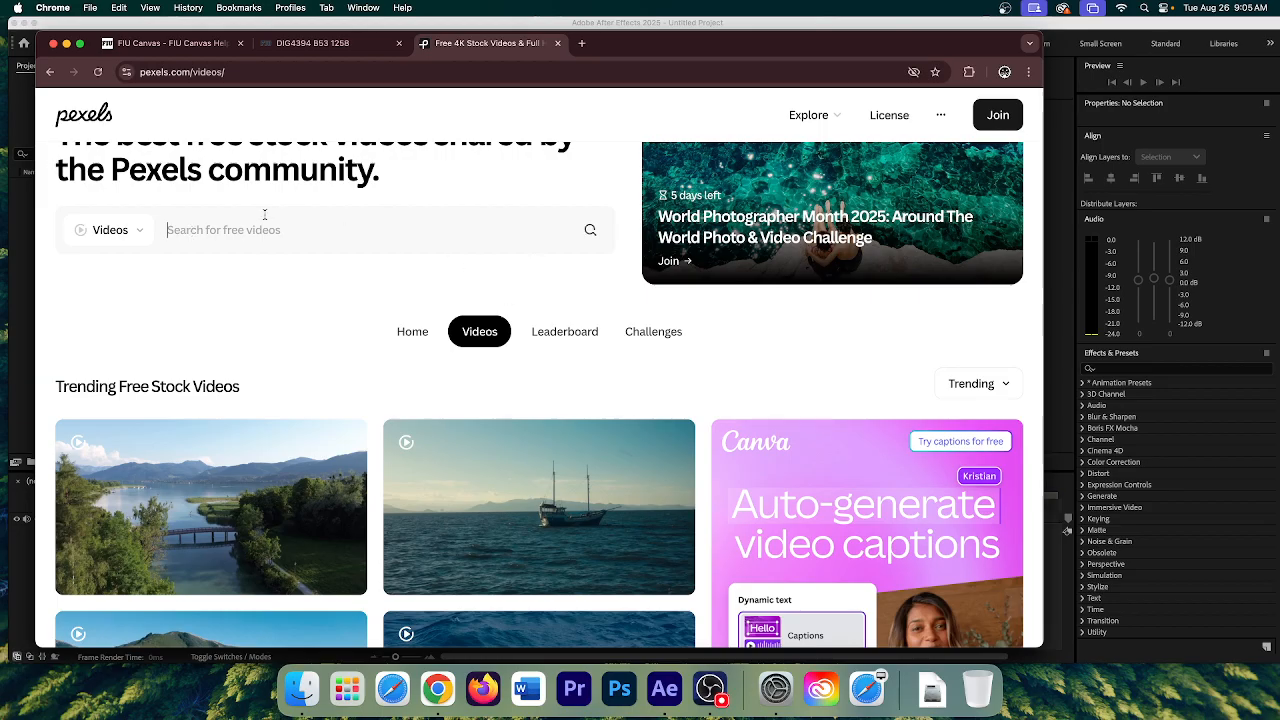
- Search Pexels videos for 'beach' and scroll through the results before returning to the top
{"action": "type", "text": "beach"}
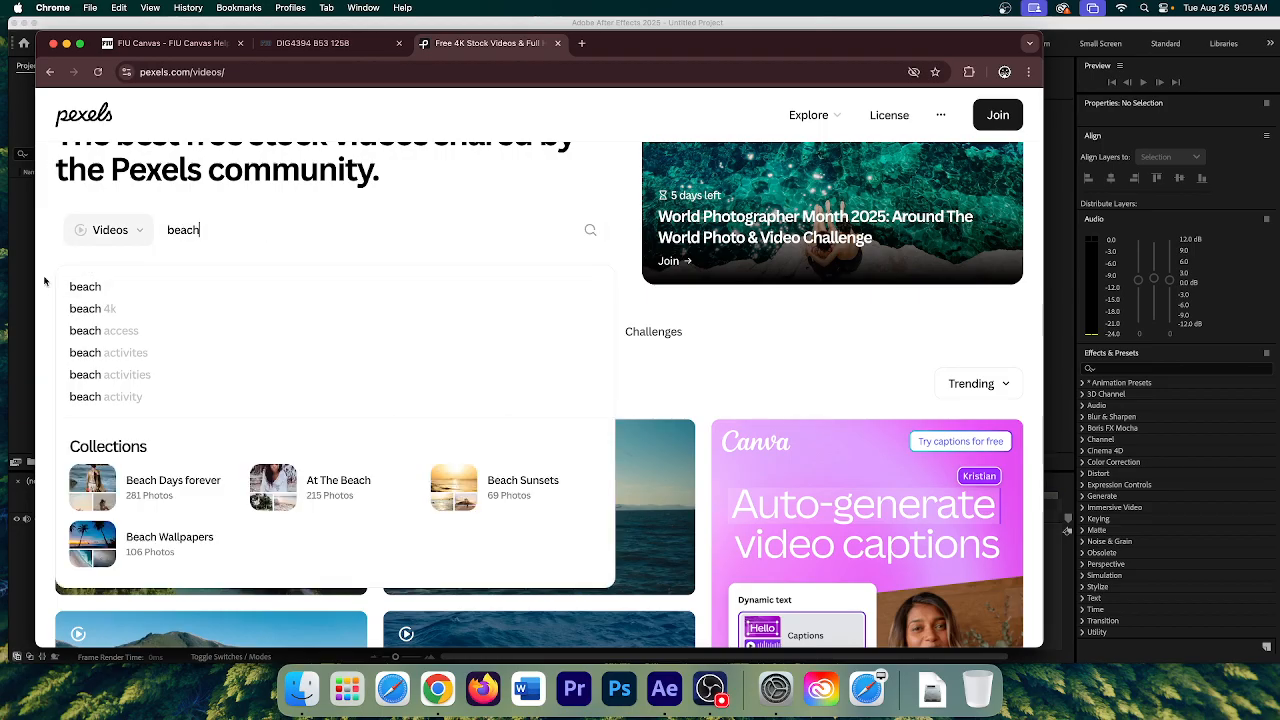
{"action": "left_click", "coordinate": [73, 286]}
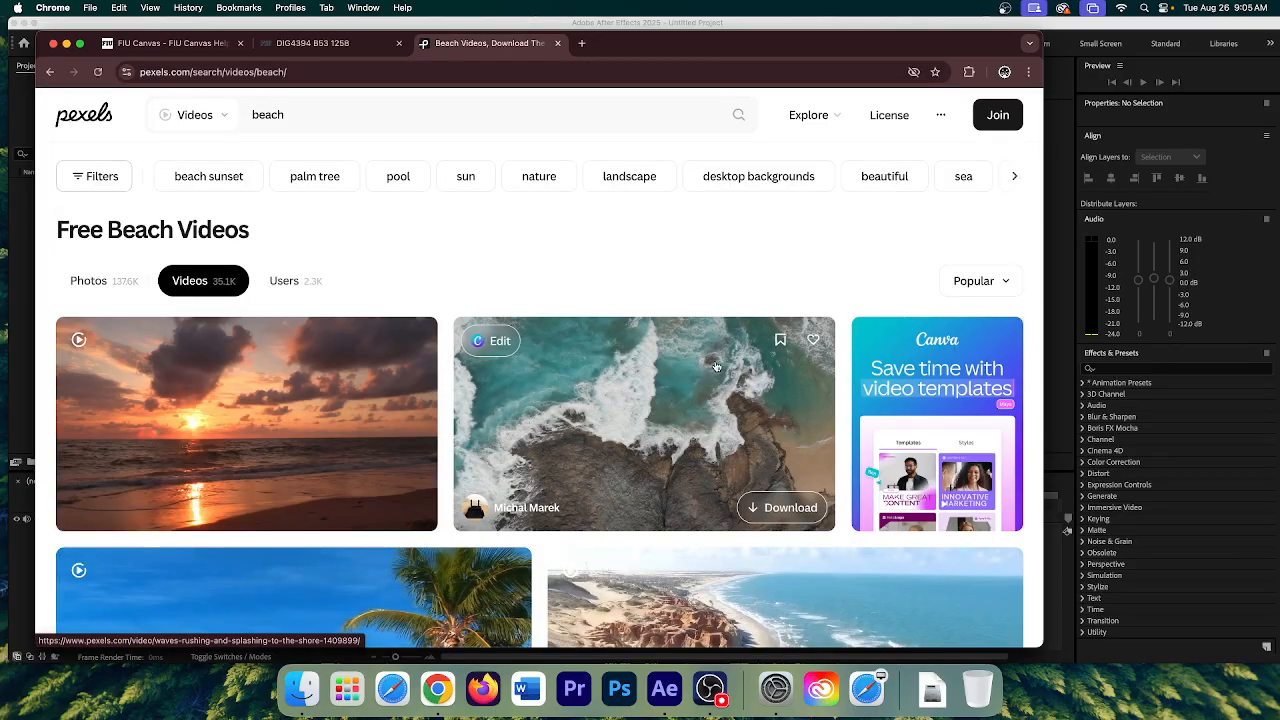
{"action": "scroll", "coordinate": [280, 388], "scroll_direction": "down", "scroll_amount": 3}
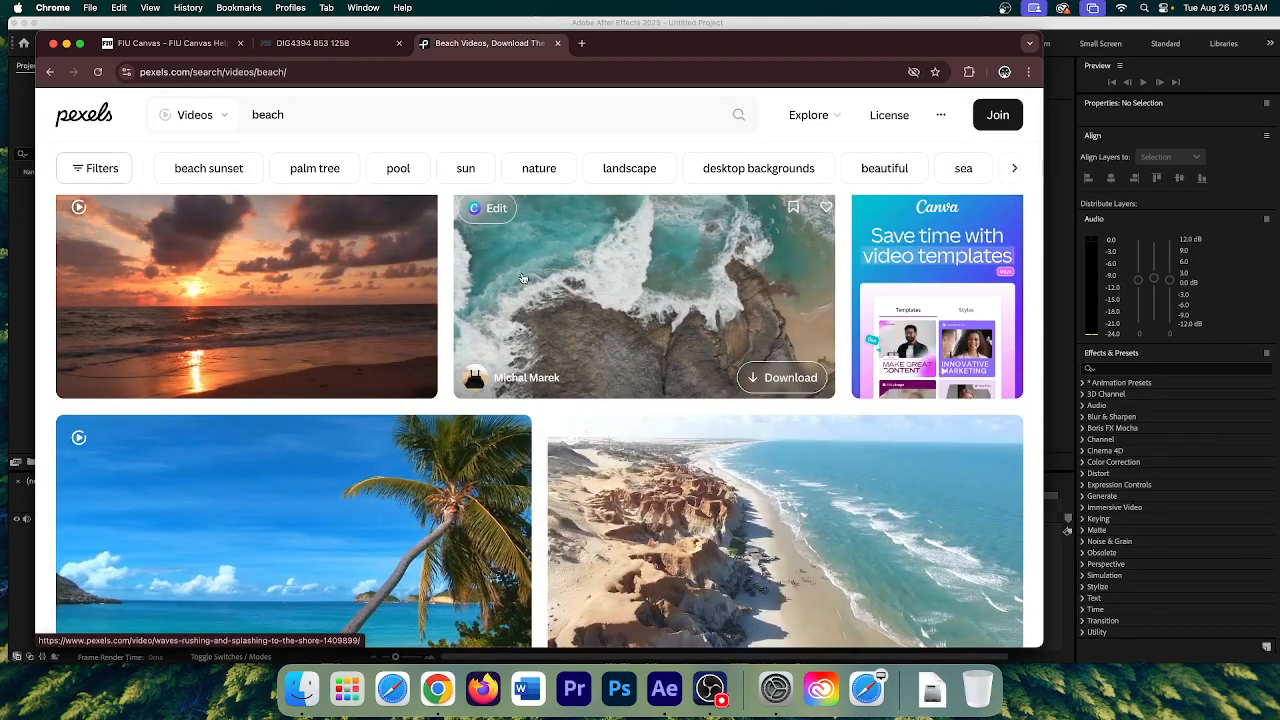
{"action": "scroll", "coordinate": [645, 320], "scroll_direction": "up", "scroll_amount": 1}
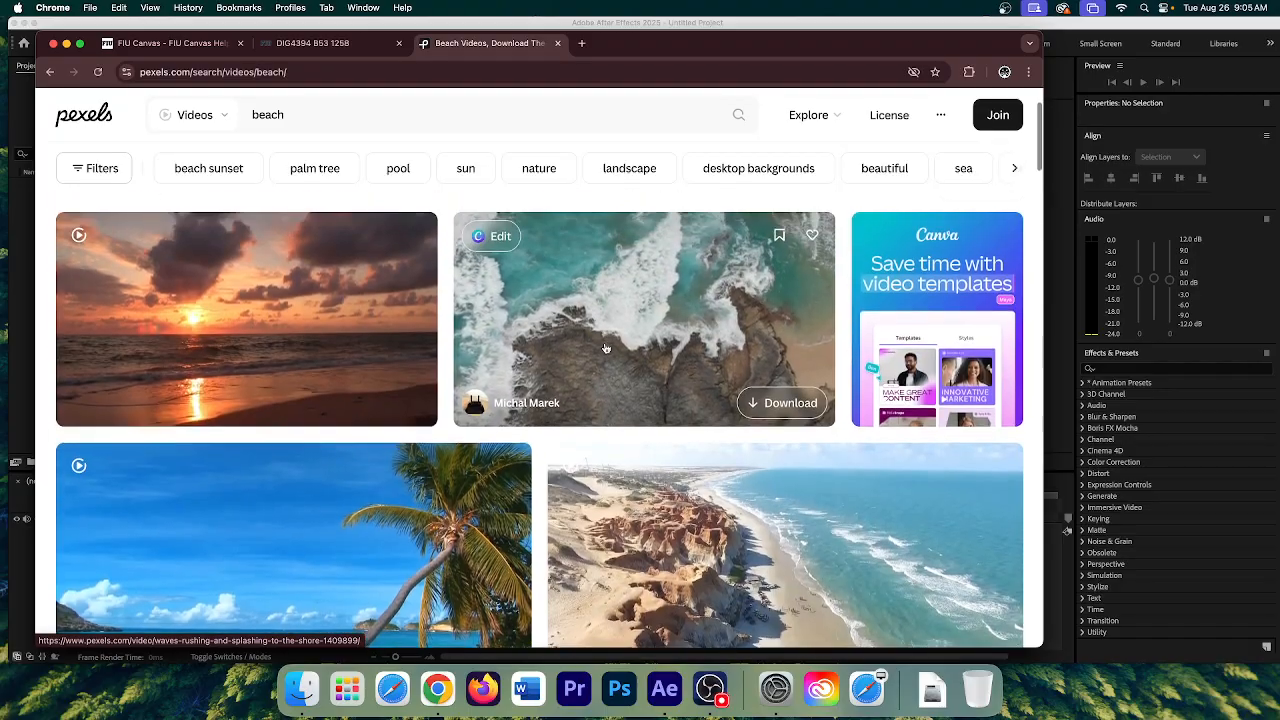
{"action": "scroll", "coordinate": [669, 360], "scroll_direction": "down", "scroll_amount": 10}
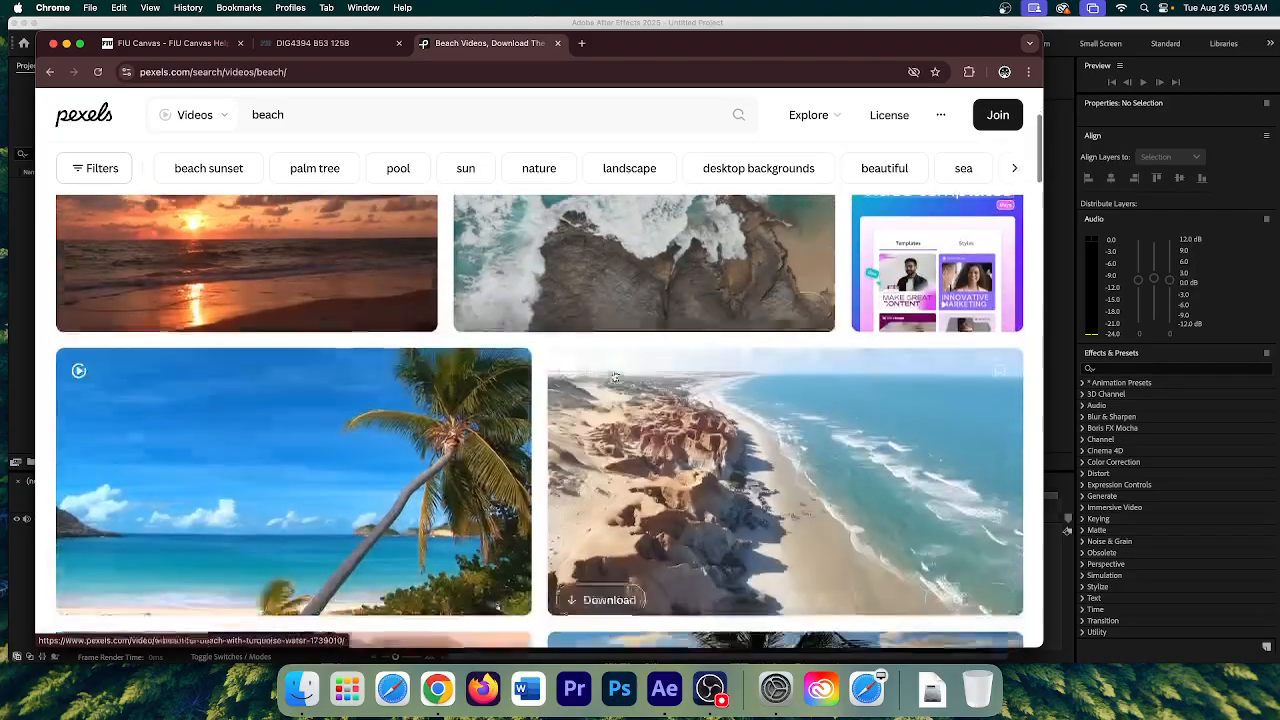
{"action": "scroll", "coordinate": [614, 376], "scroll_direction": "down", "scroll_amount": 8}
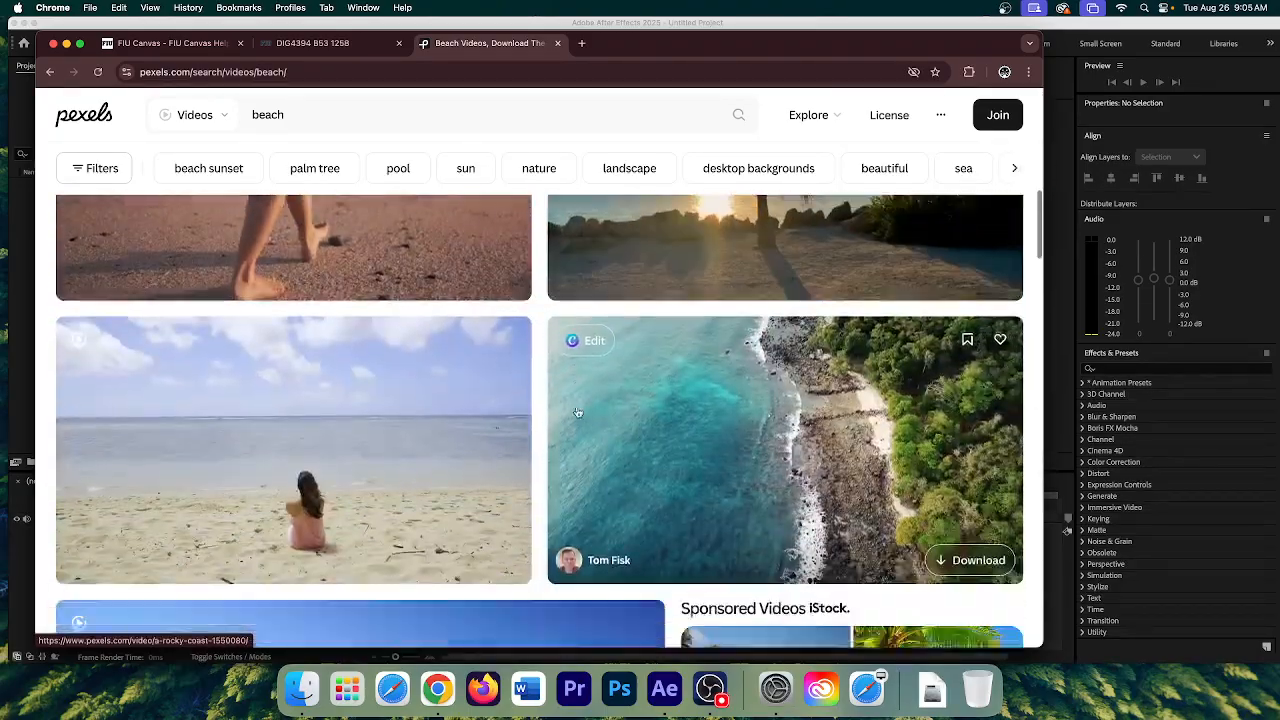
{"action": "scroll", "coordinate": [688, 443], "scroll_direction": "down", "scroll_amount": 4}
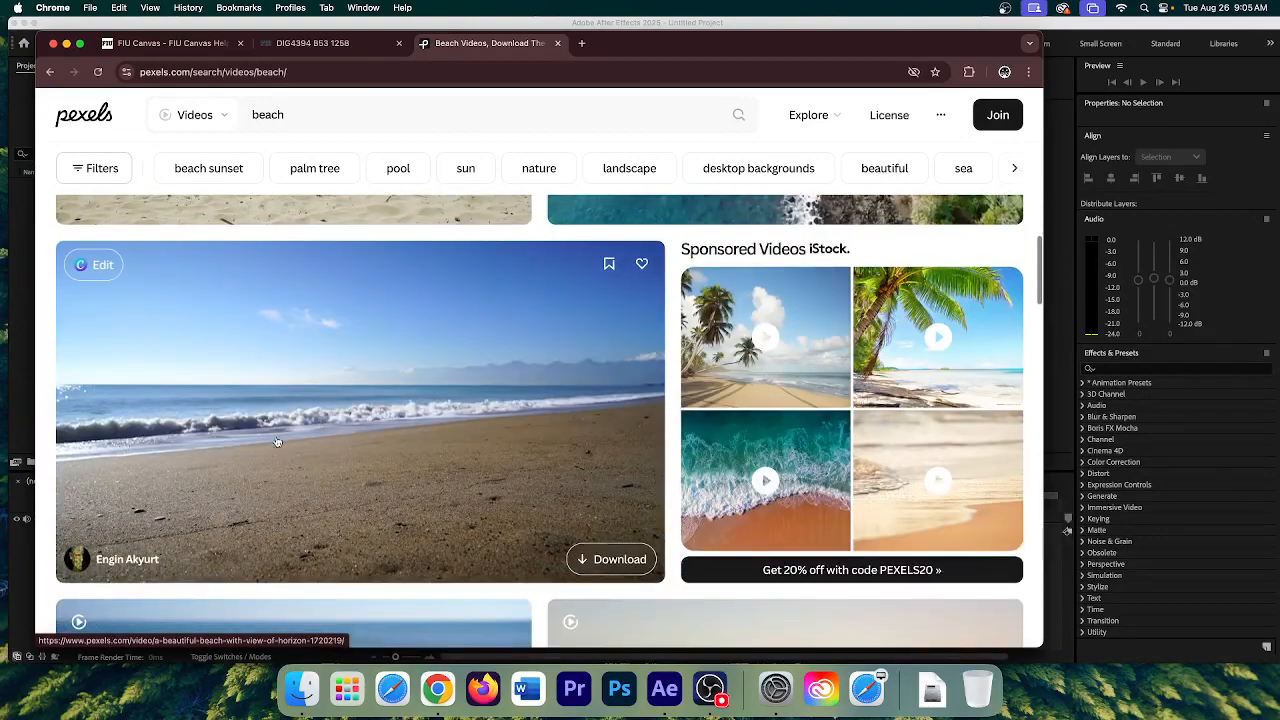
{"action": "scroll", "coordinate": [650, 440], "scroll_direction": "down", "scroll_amount": 8}
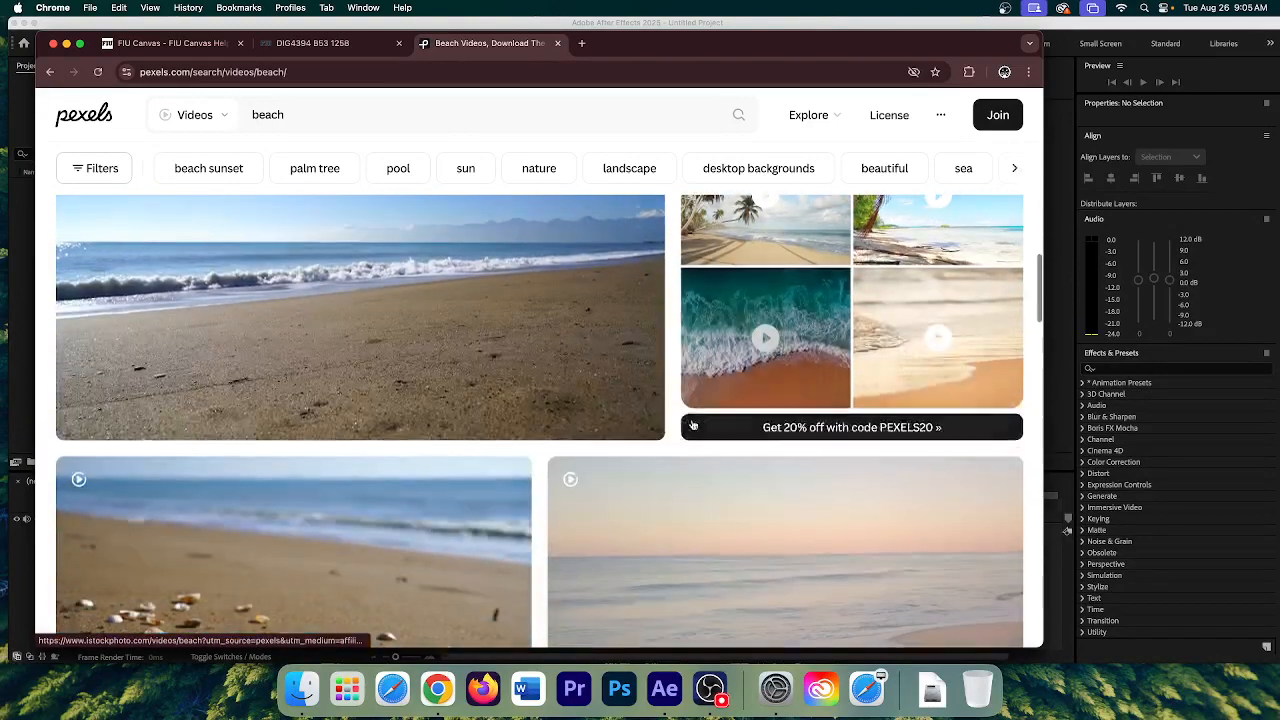
{"action": "scroll", "coordinate": [757, 427], "scroll_direction": "up", "scroll_amount": 20}
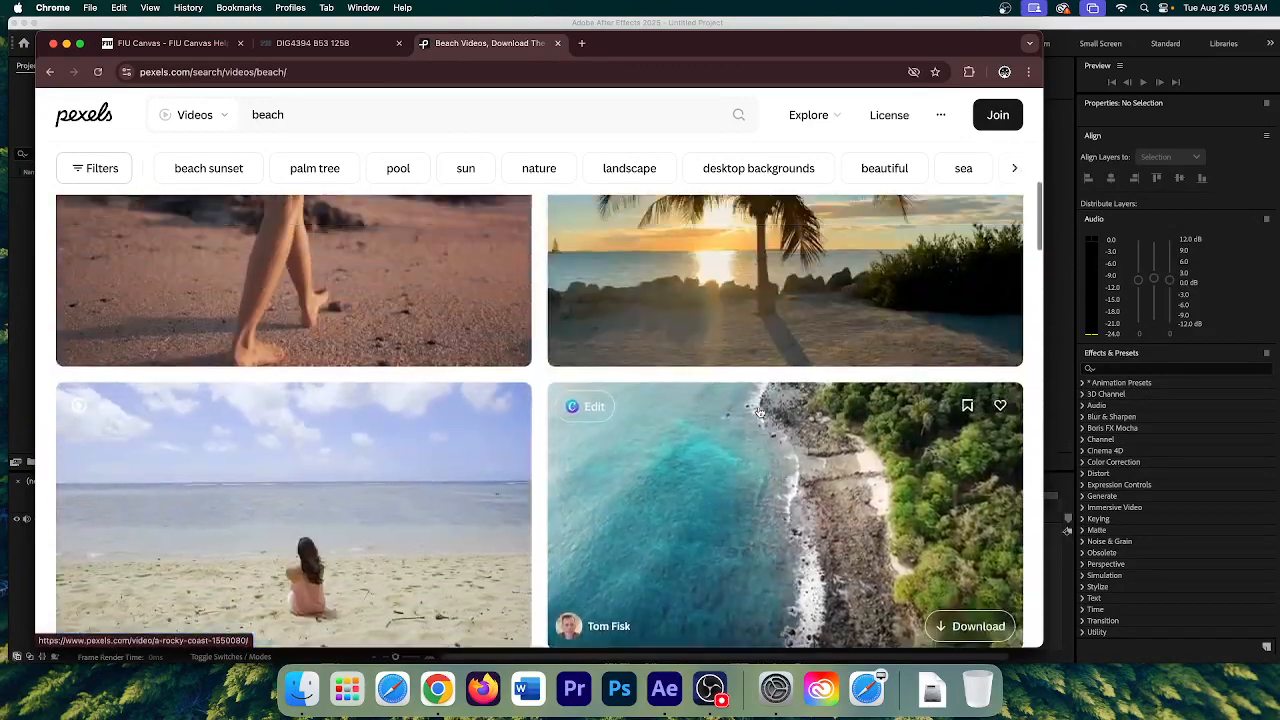
{"action": "scroll", "coordinate": [758, 414], "scroll_direction": "up", "scroll_amount": 2}
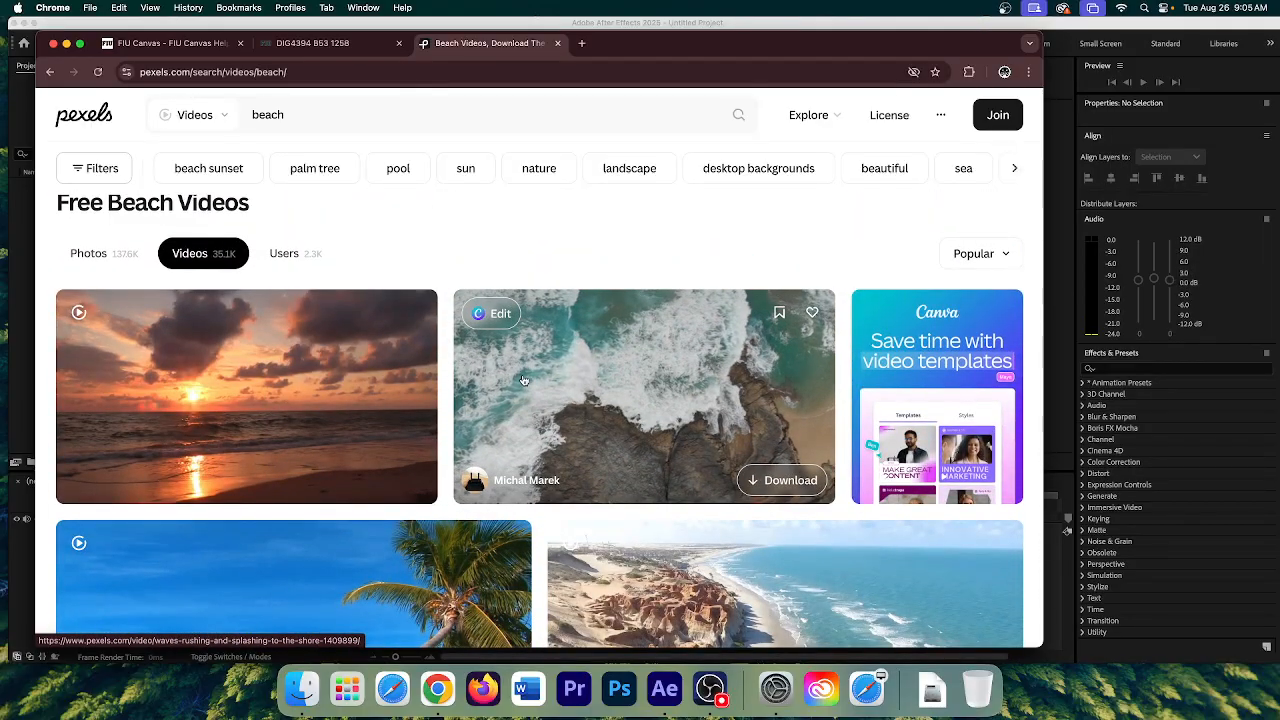
- Start downloading the aerial waves clip and create a MoGrap FA25 folder on the Desktop
{"action": "left_click", "coordinate": [790, 480]}
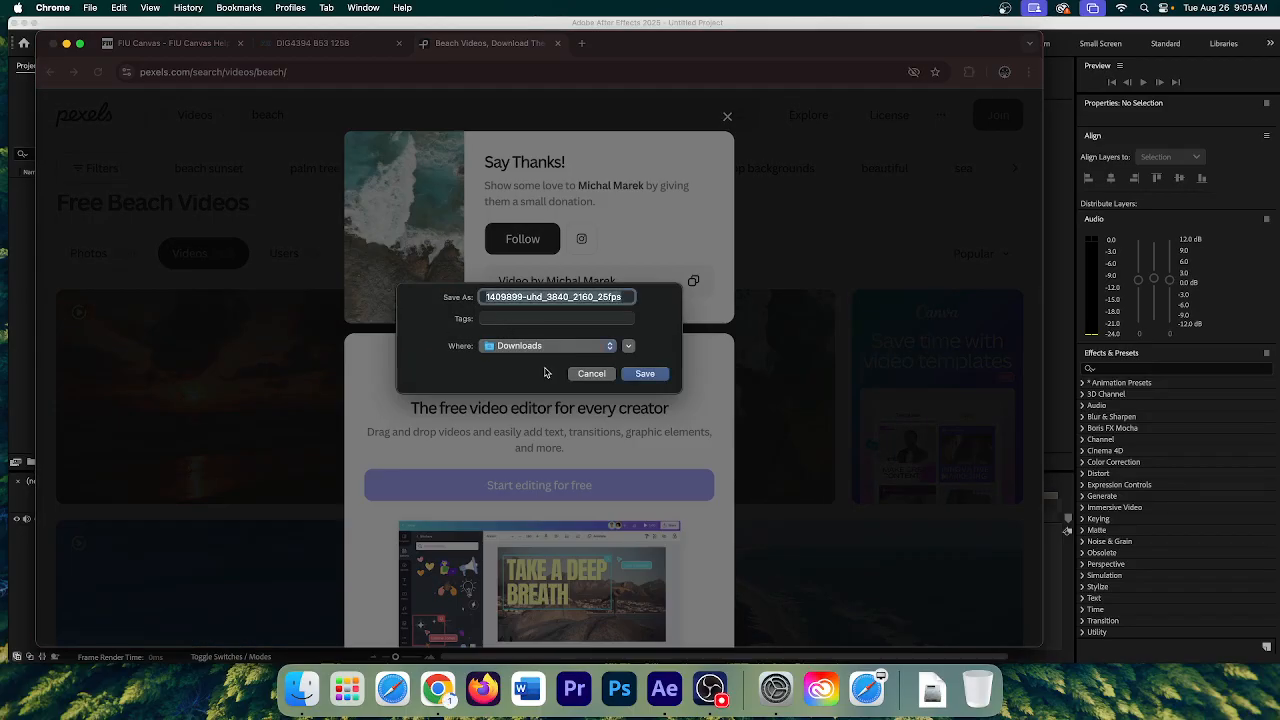
{"action": "left_click", "coordinate": [549, 346]}
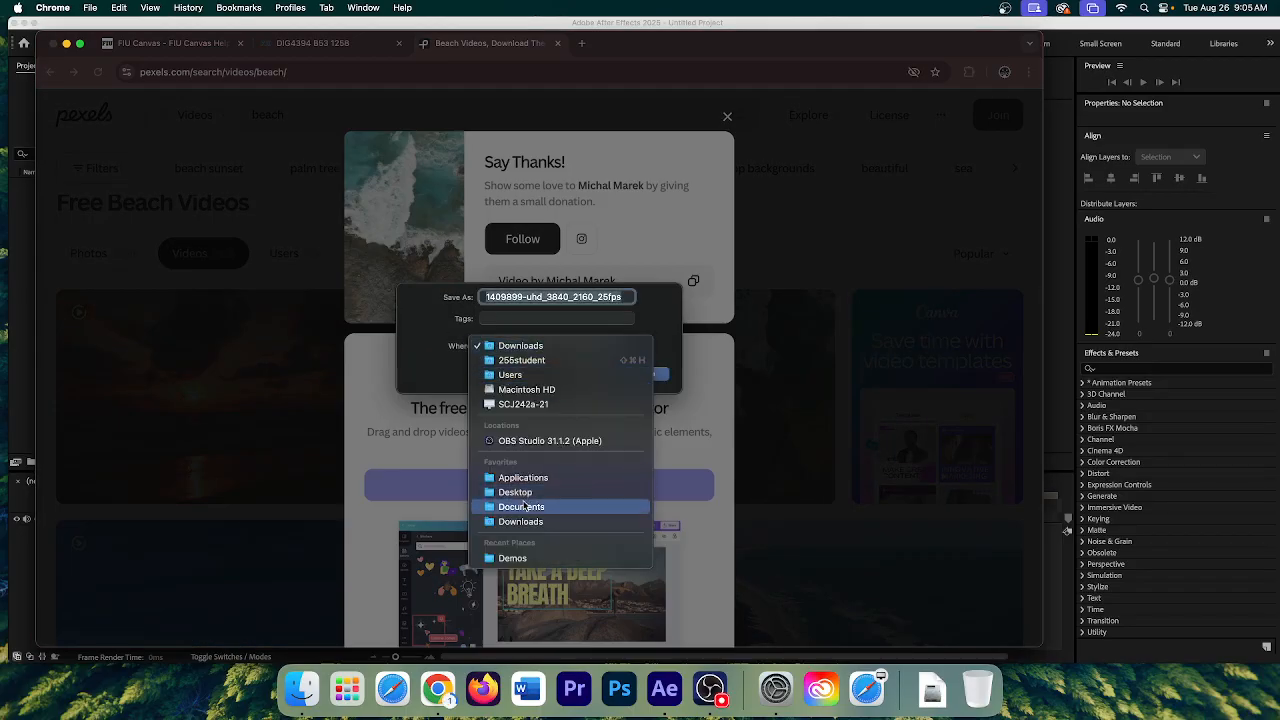
{"action": "left_click", "coordinate": [507, 493]}
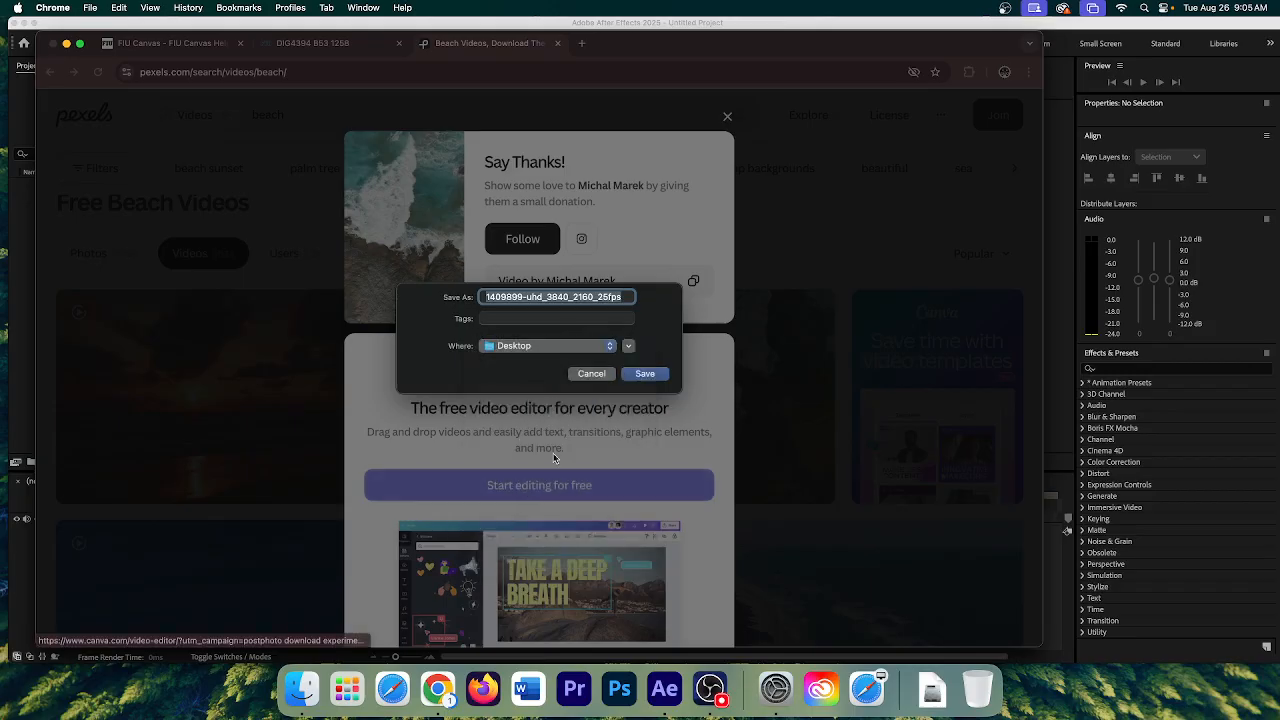
{"action": "left_click", "coordinate": [629, 346]}
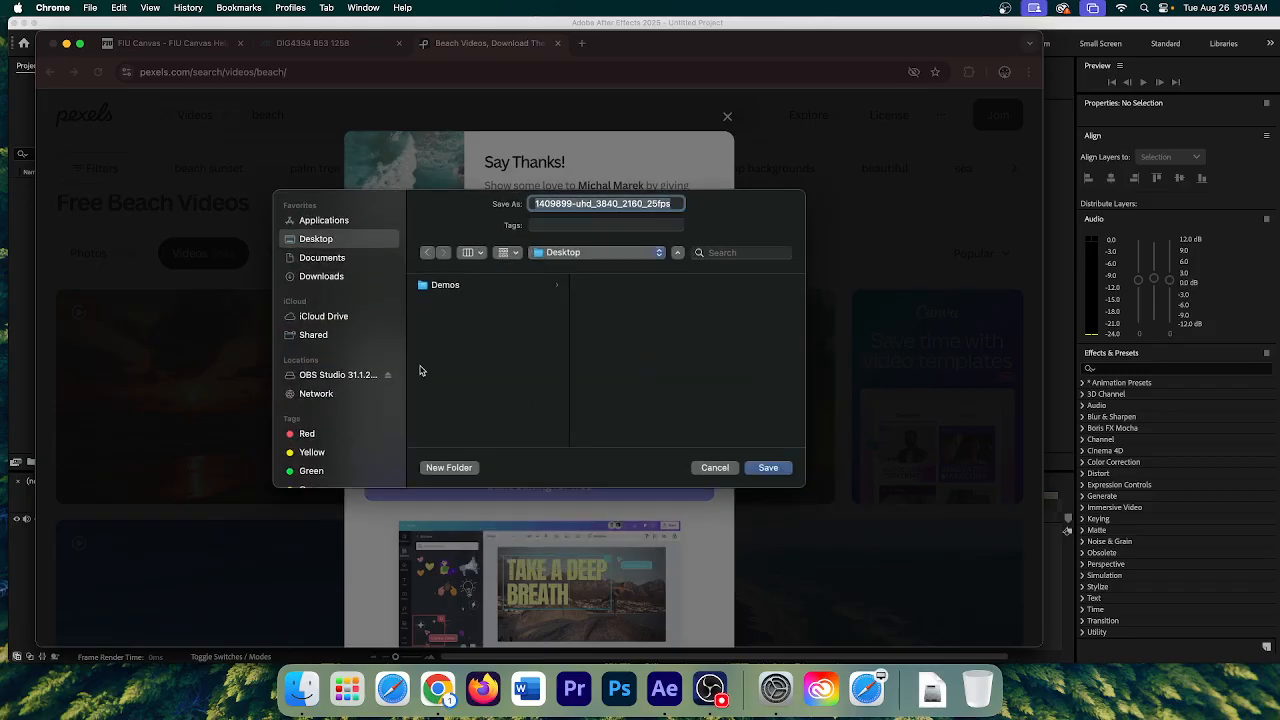
{"action": "left_click", "coordinate": [448, 468]}
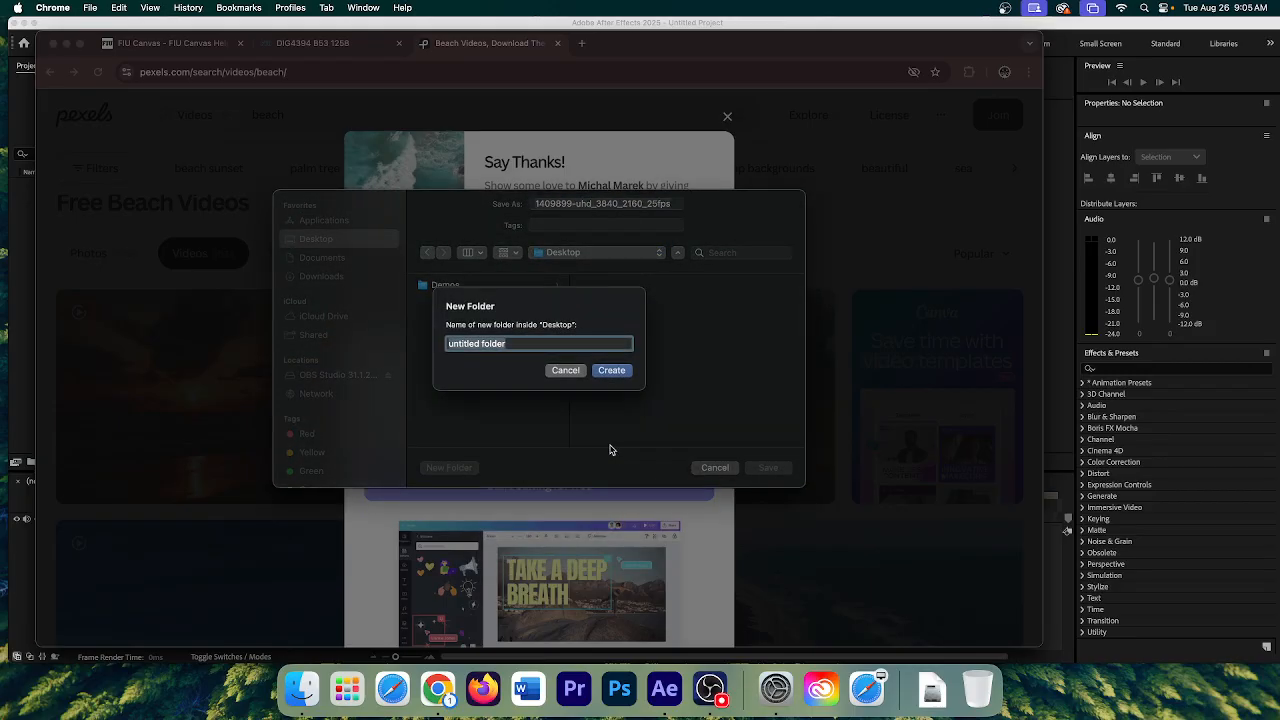
{"action": "type", "text": "MoGrap FA25"}
{"action": "left_click", "coordinate": [611, 370]}
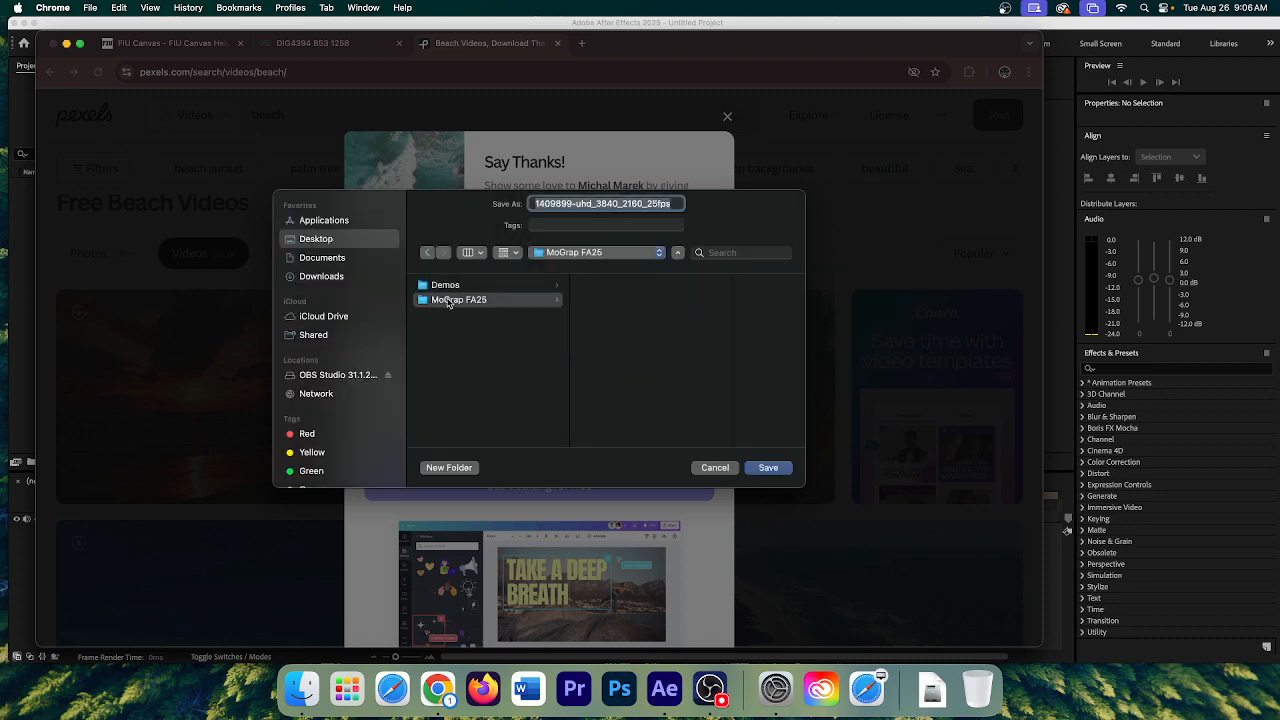
- Create an Assets folder inside MoGrap FA25 and save the clip there as Beach_1.mp4
{"action": "left_click", "coordinate": [455, 468]}
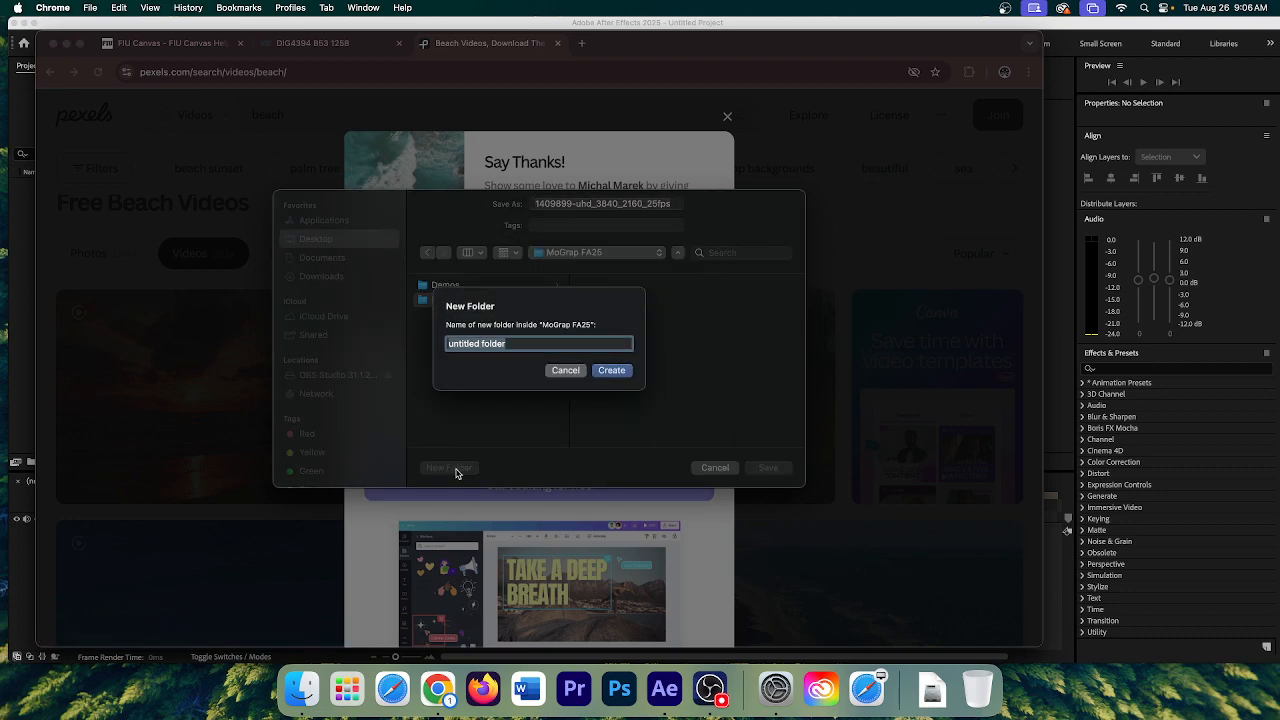
{"action": "type", "text": "Assets"}
{"action": "left_click", "coordinate": [628, 372]}
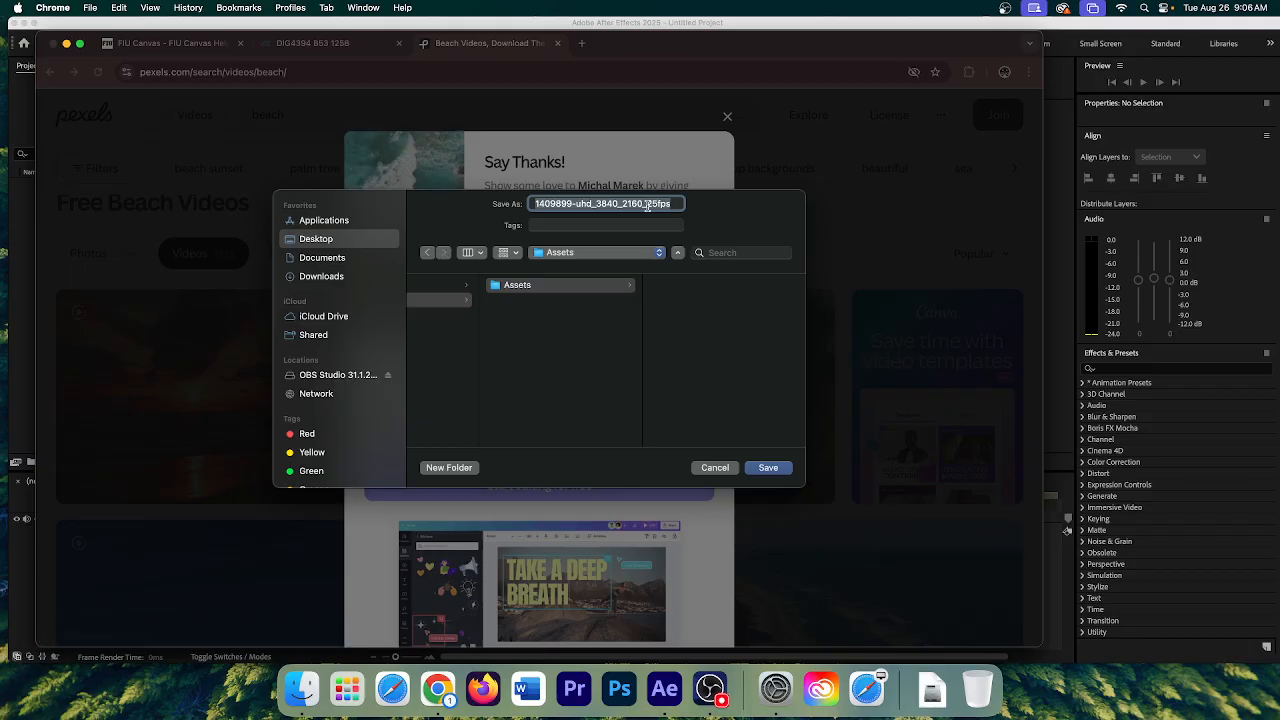
{"action": "type", "text": "Beach_1"}
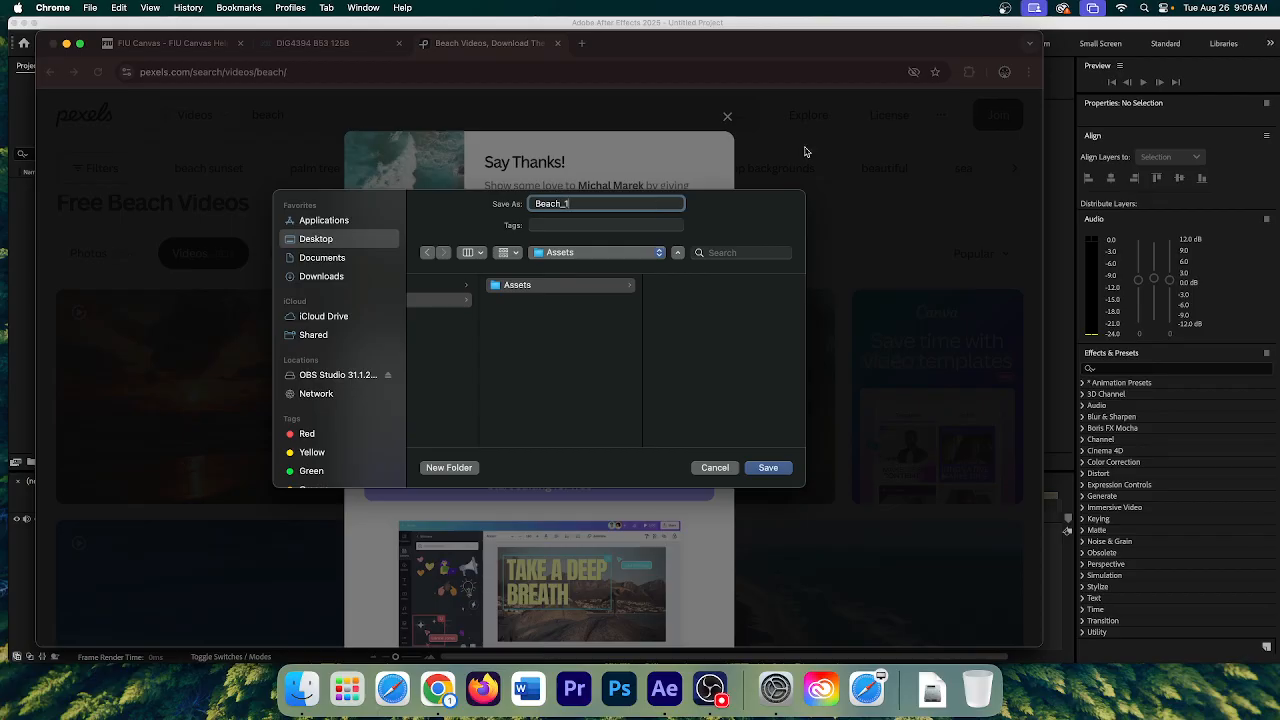
{"action": "left_click", "coordinate": [776, 472]}
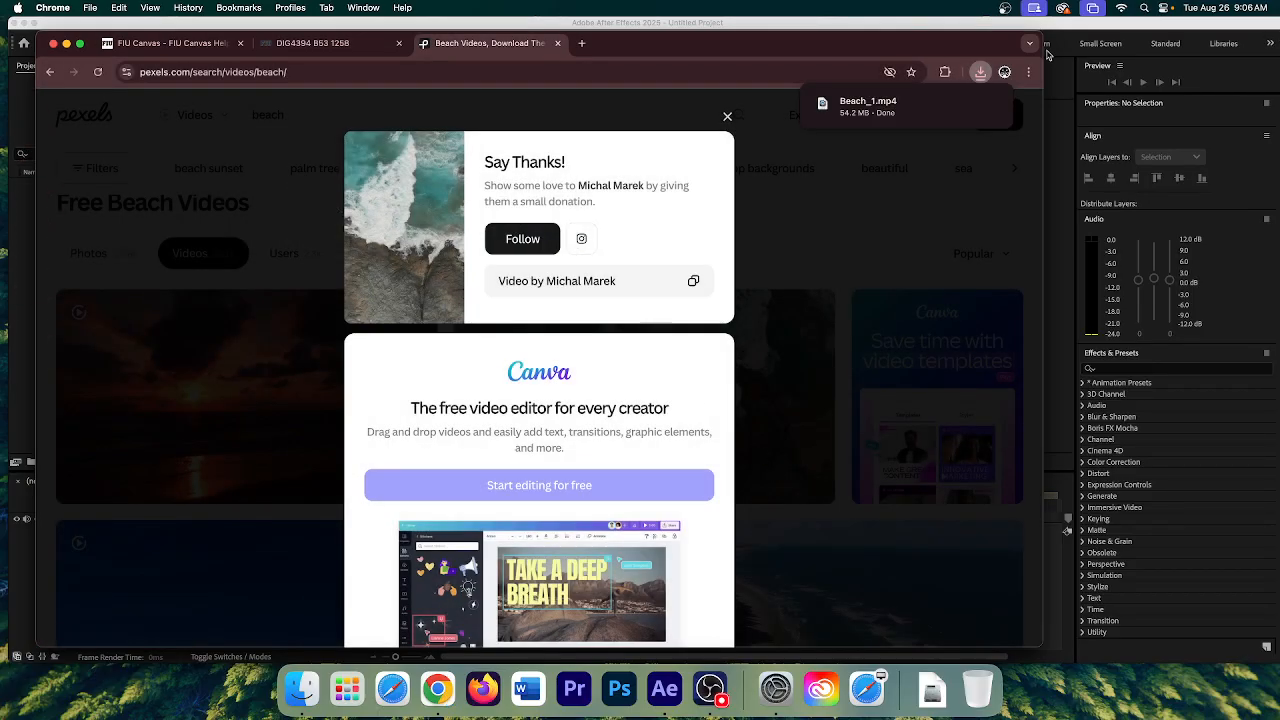
- Switch to After Effects and start Save As with the Desktop as the location
{"action": "left_click_drag", "start_coordinate": [727, 42], "coordinate": [739, 412]}
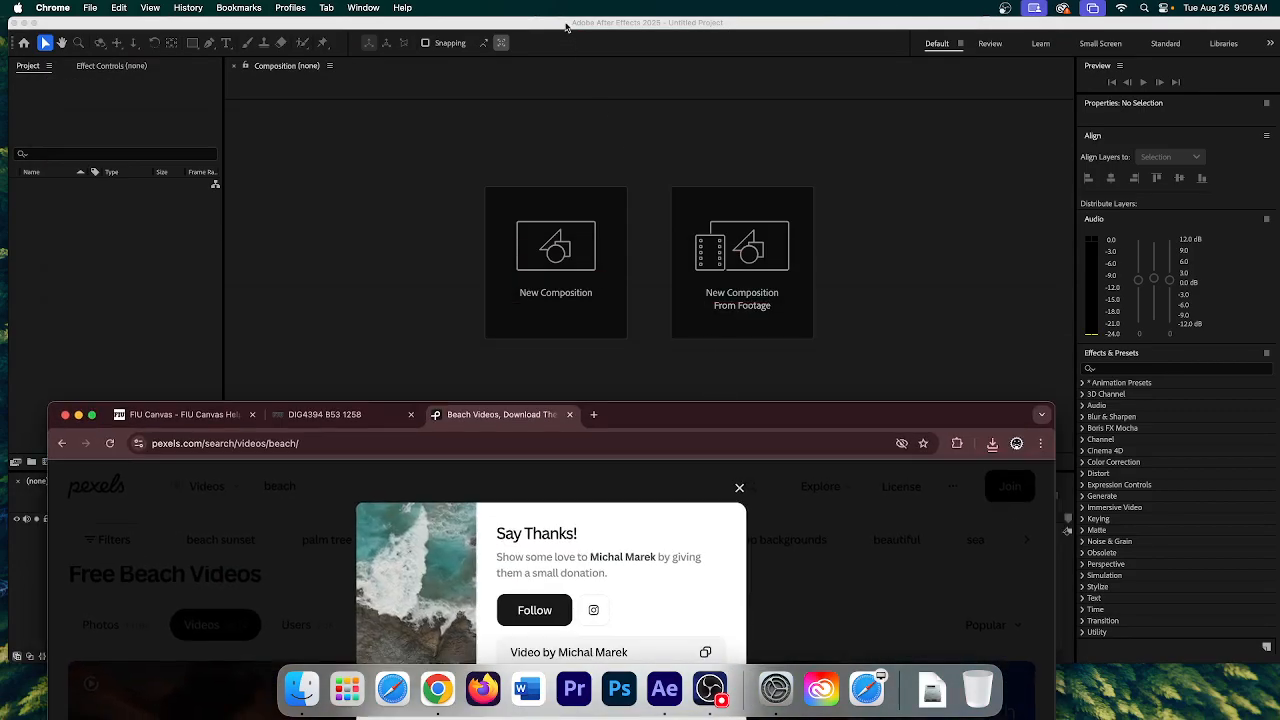
{"action": "left_click", "coordinate": [558, 21]}
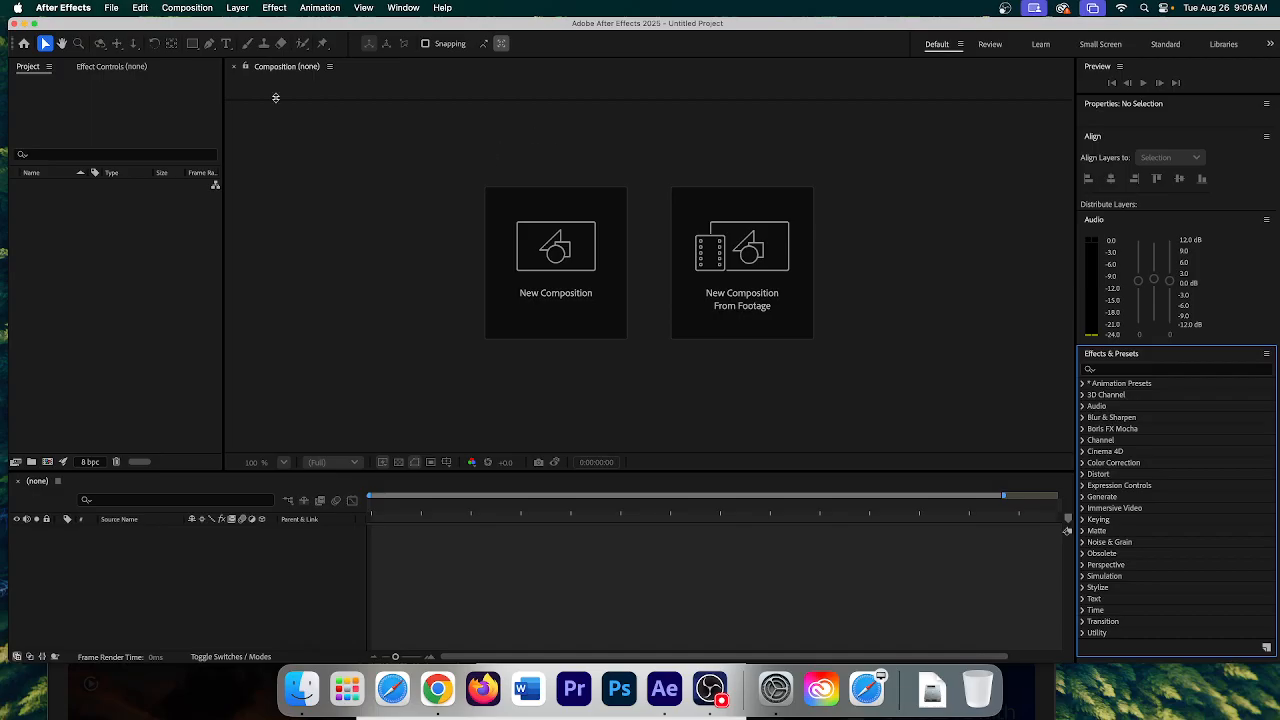
{"action": "left_click", "coordinate": [112, 8]}
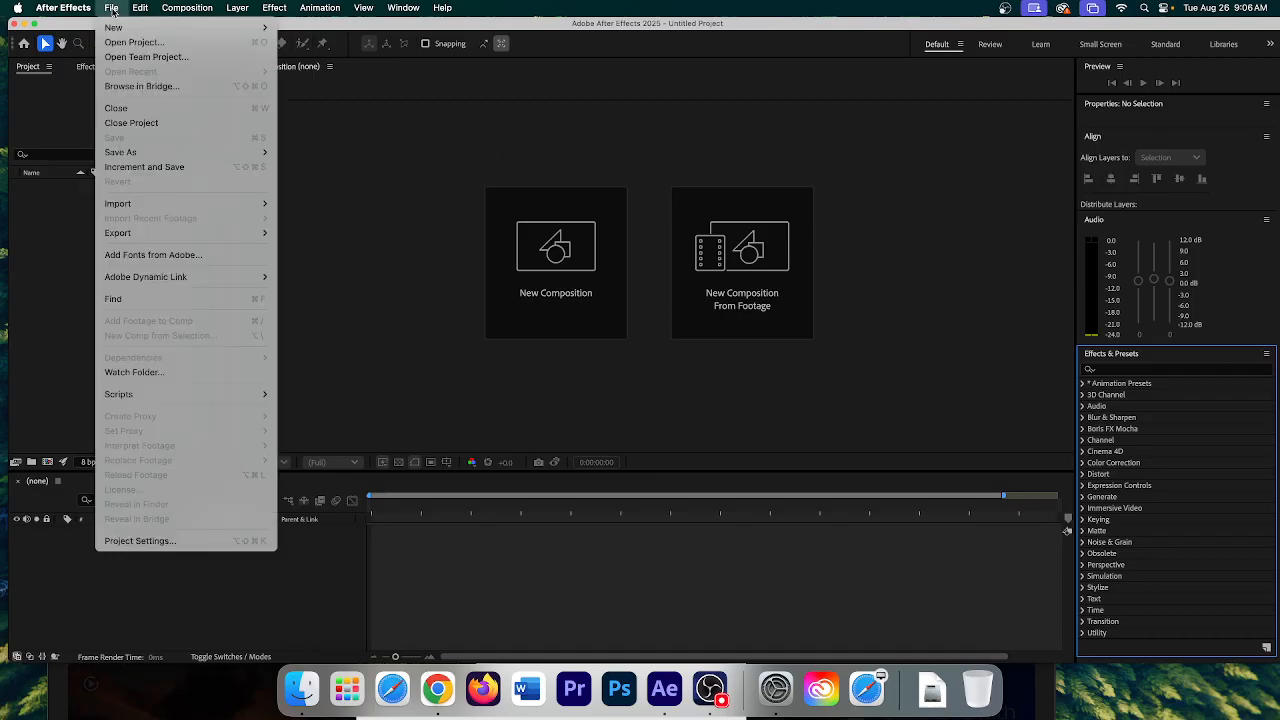
{"action": "mouse_move", "coordinate": [124, 157]}
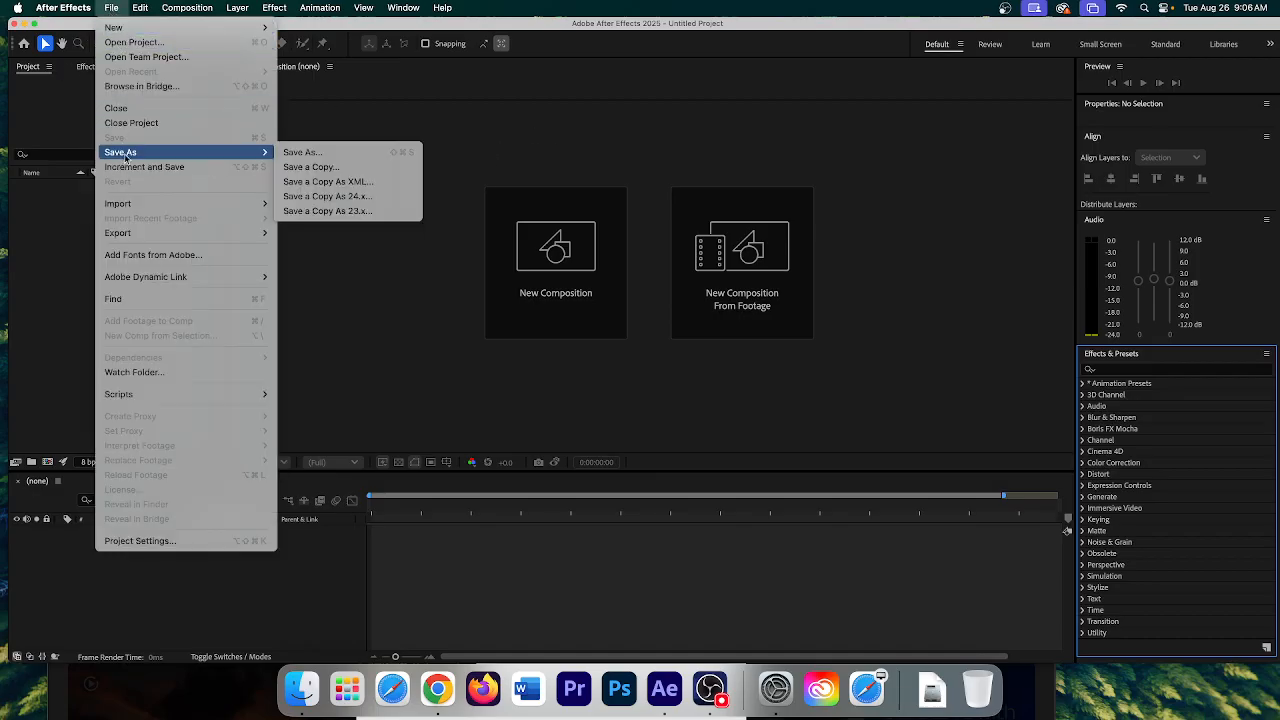
{"action": "left_click", "coordinate": [398, 152]}
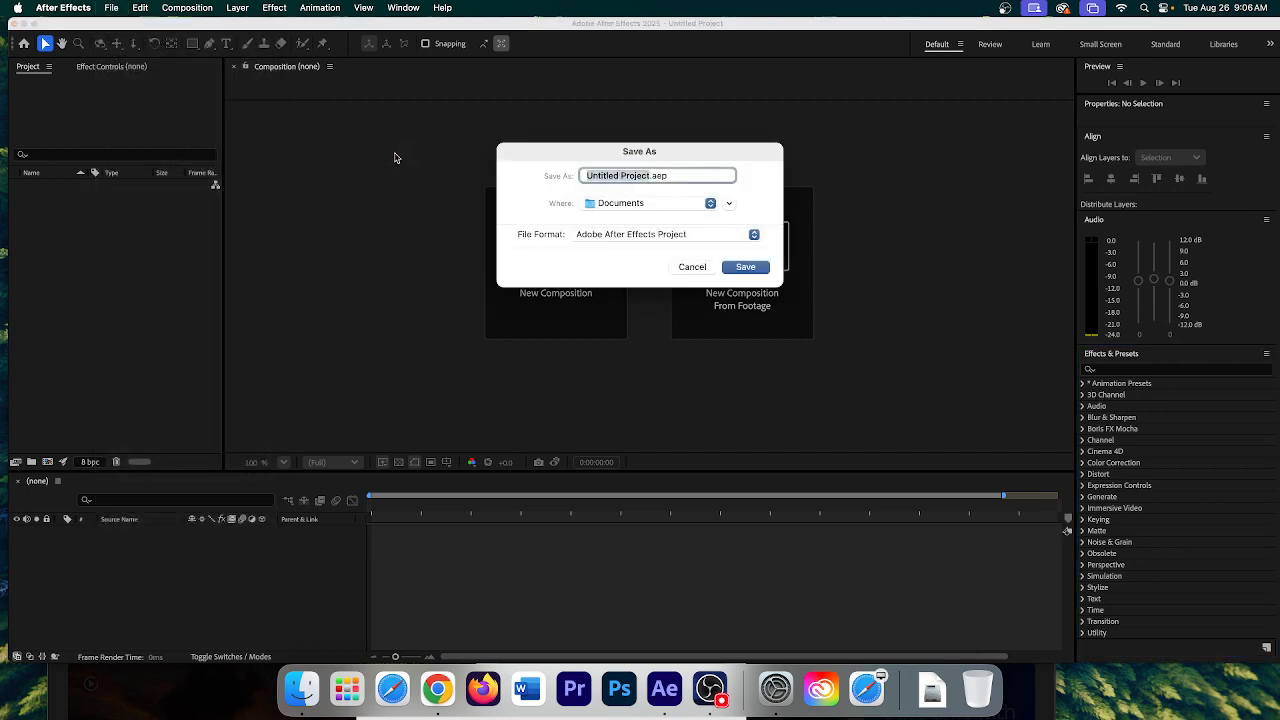
{"action": "left_click", "coordinate": [704, 205]}
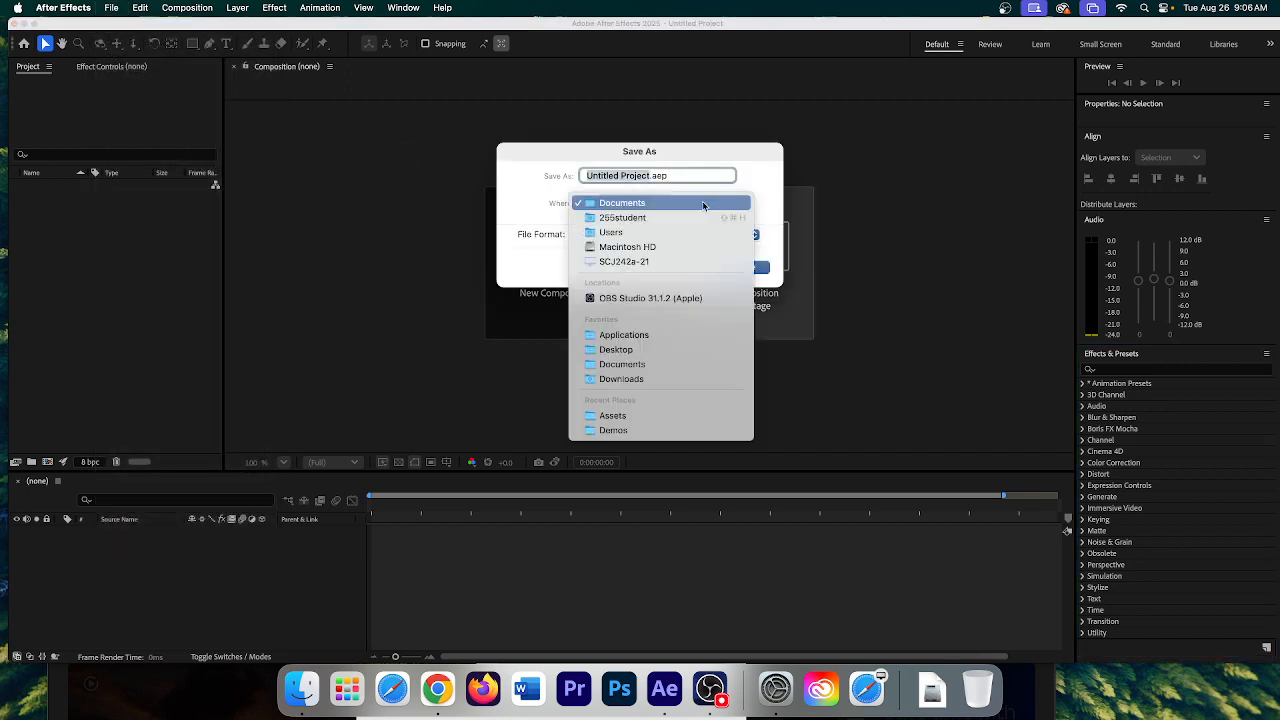
{"action": "left_click", "coordinate": [650, 352]}
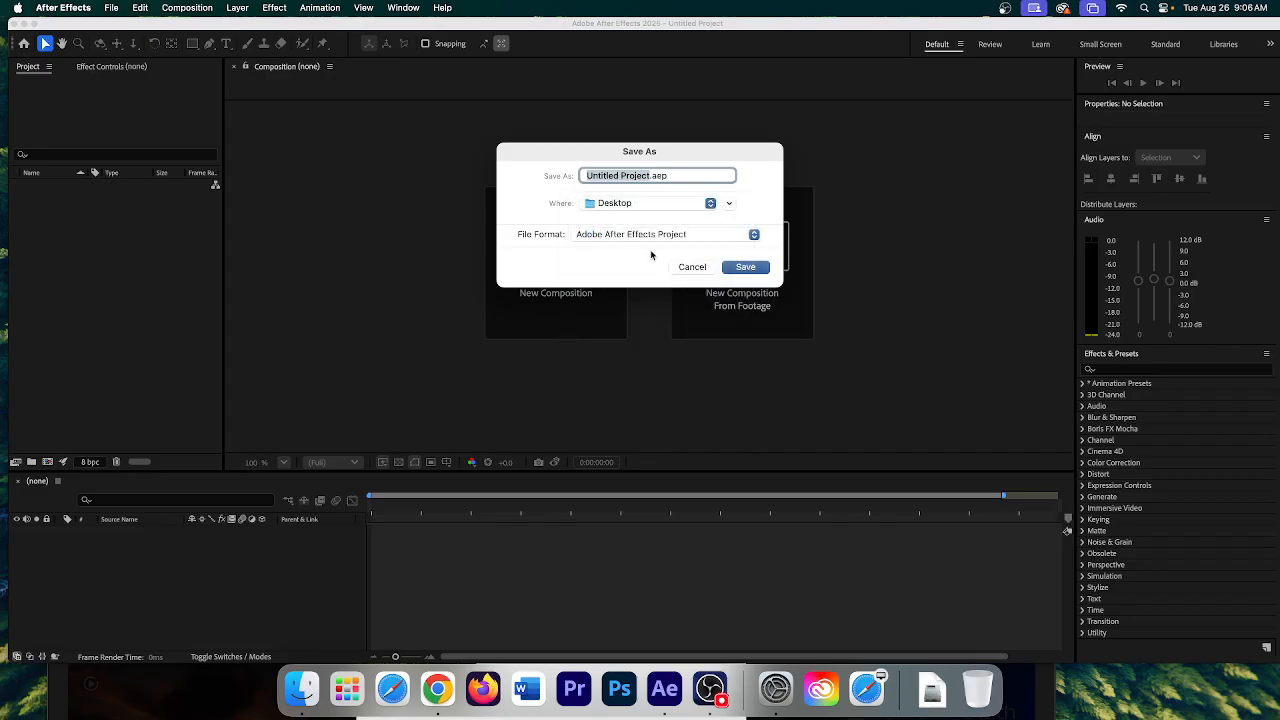
- Create a DemoProjects folder inside MoGrap FA25
{"action": "left_click", "coordinate": [729, 203]}
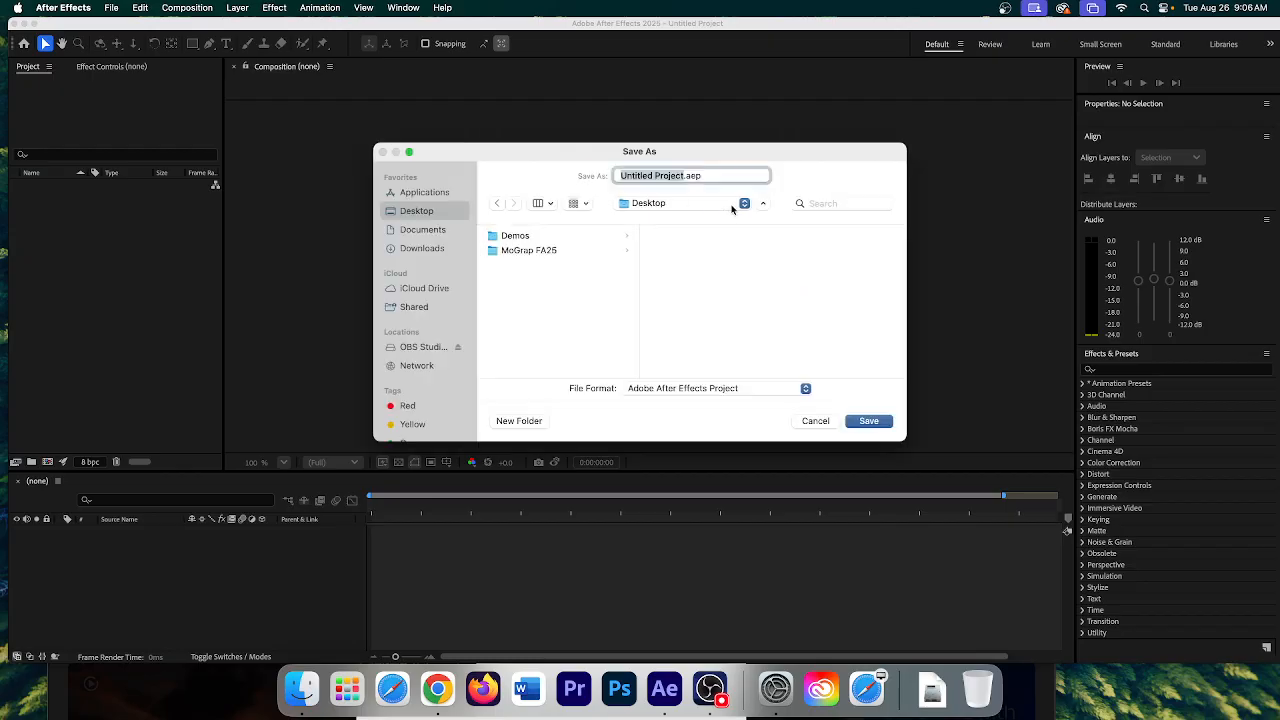
{"action": "left_click", "coordinate": [548, 252]}
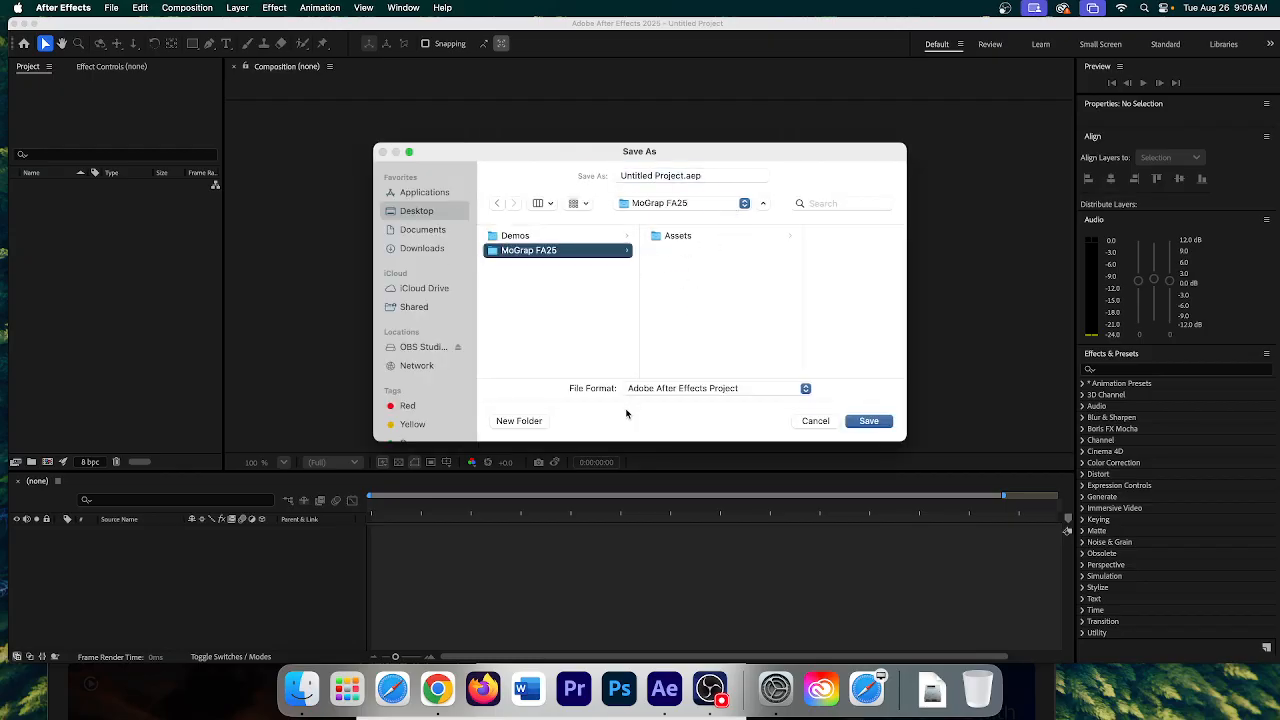
{"action": "left_click", "coordinate": [518, 421]}
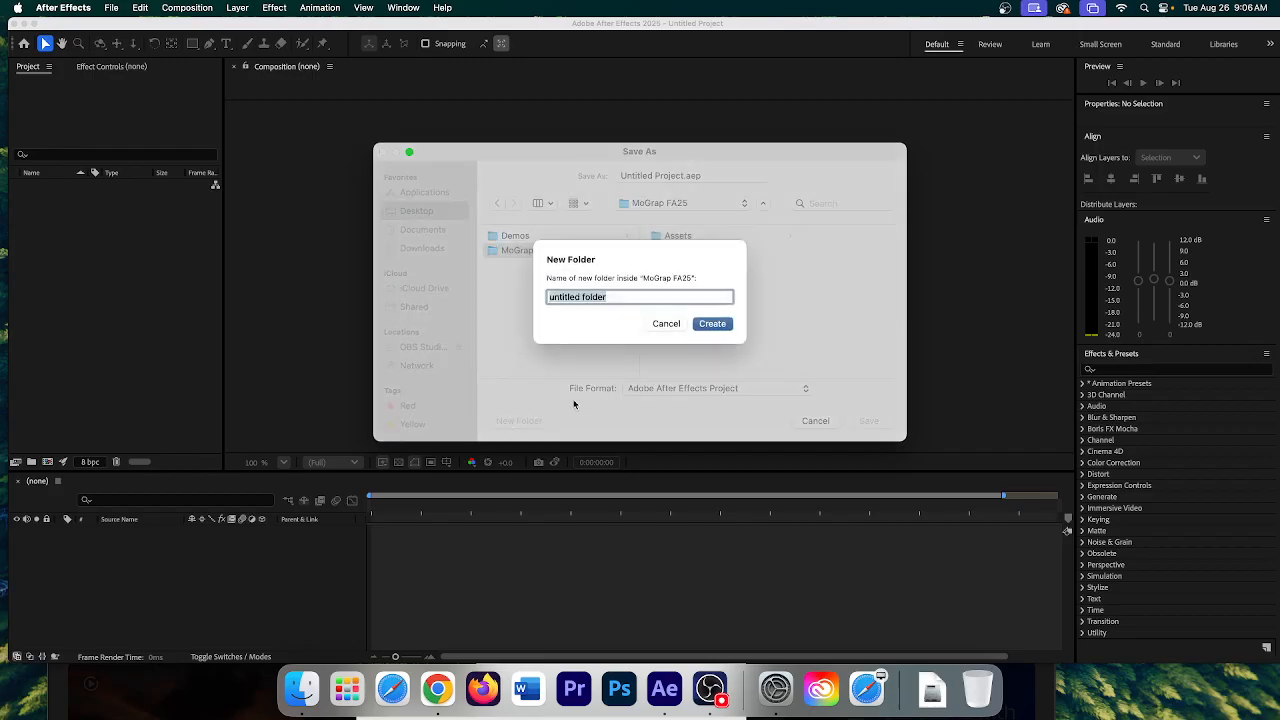
{"action": "type", "text": "DemoProjects"}
{"action": "left_click", "coordinate": [709, 327]}
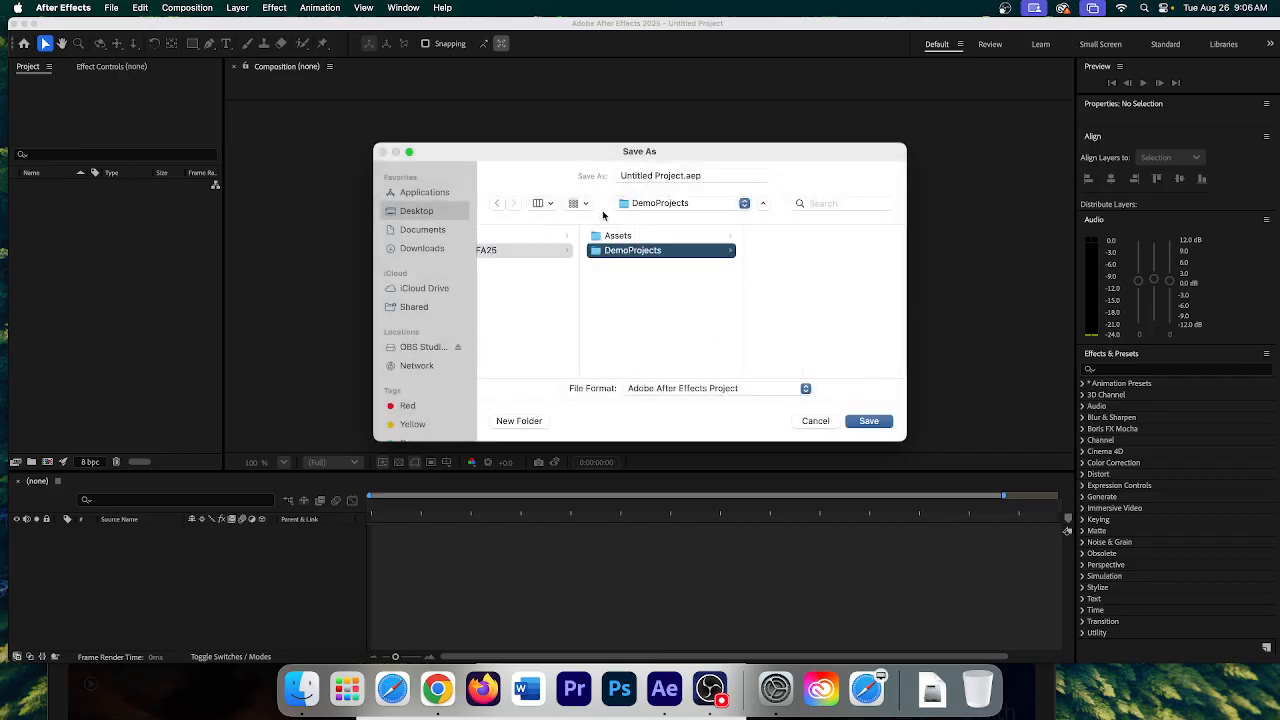
- Name the project Wk_1Demo and save it as Wk_1Demo.aep
{"action": "left_click_drag", "start_coordinate": [685, 176], "coordinate": [622, 175]}
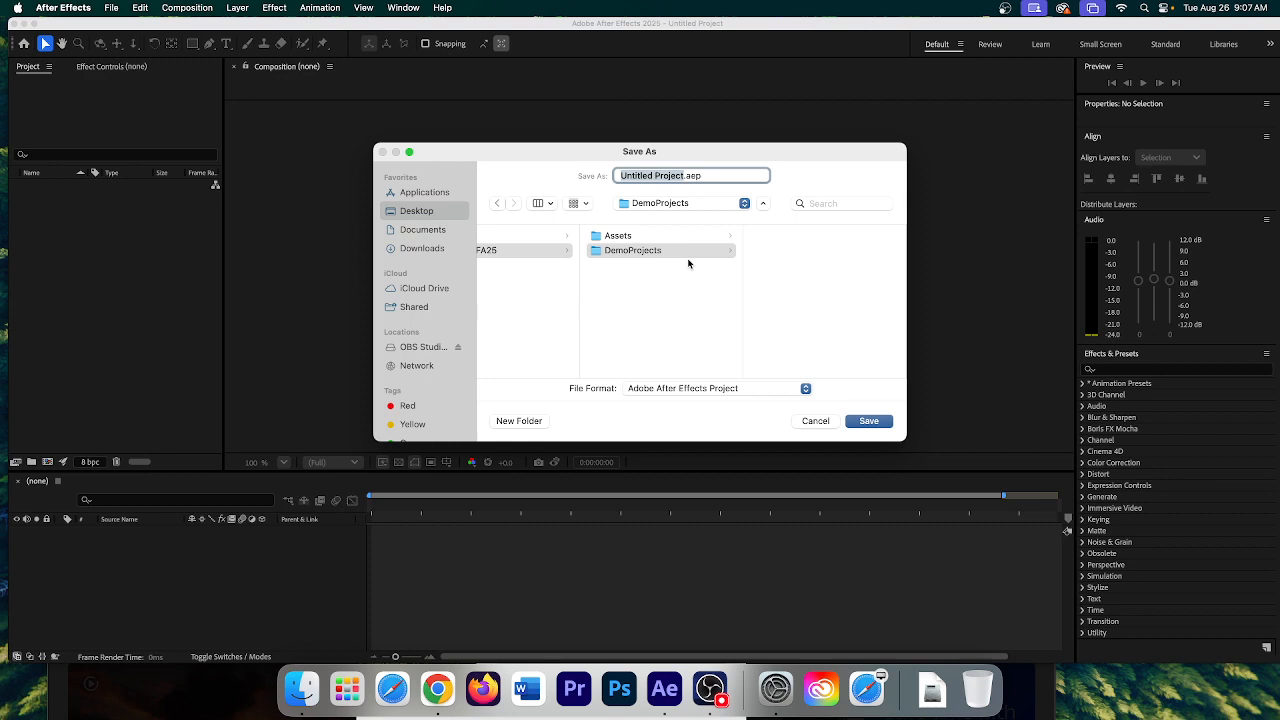
{"action": "type", "text": "Wk_1Demo"}
{"action": "left_click", "coordinate": [867, 421]}
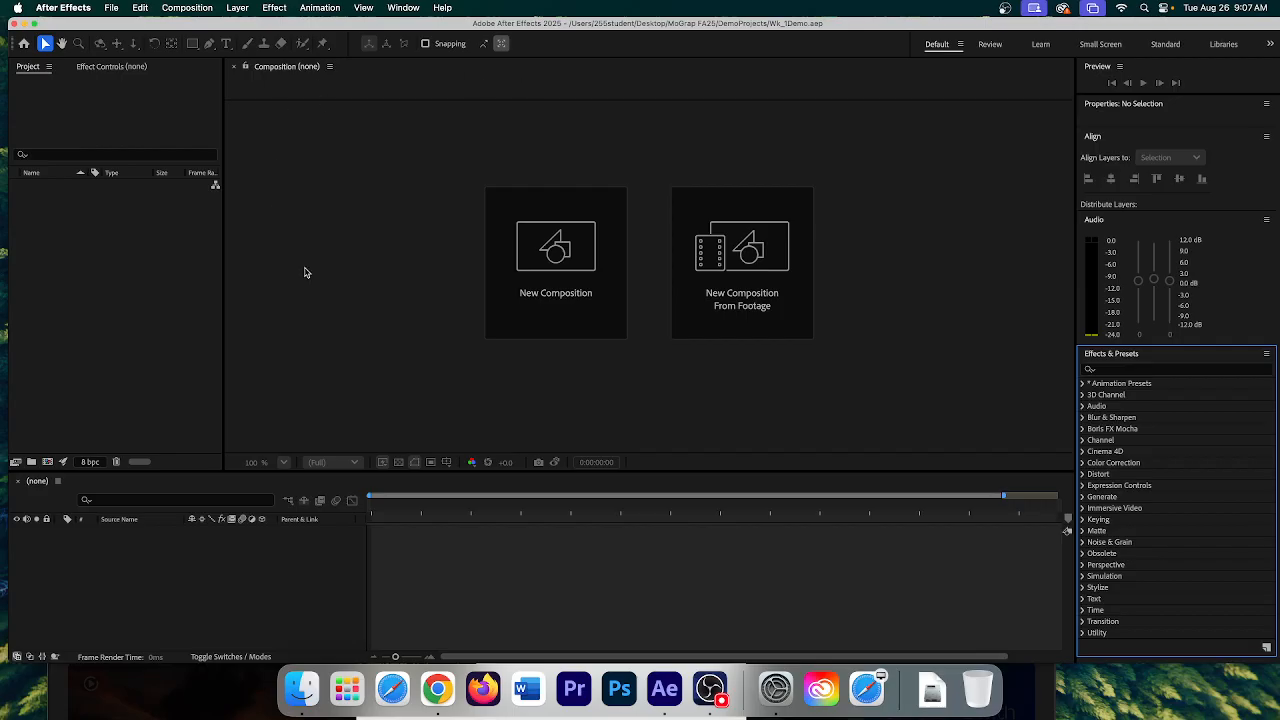
{"action": "left_click", "coordinate": [40, 259]}
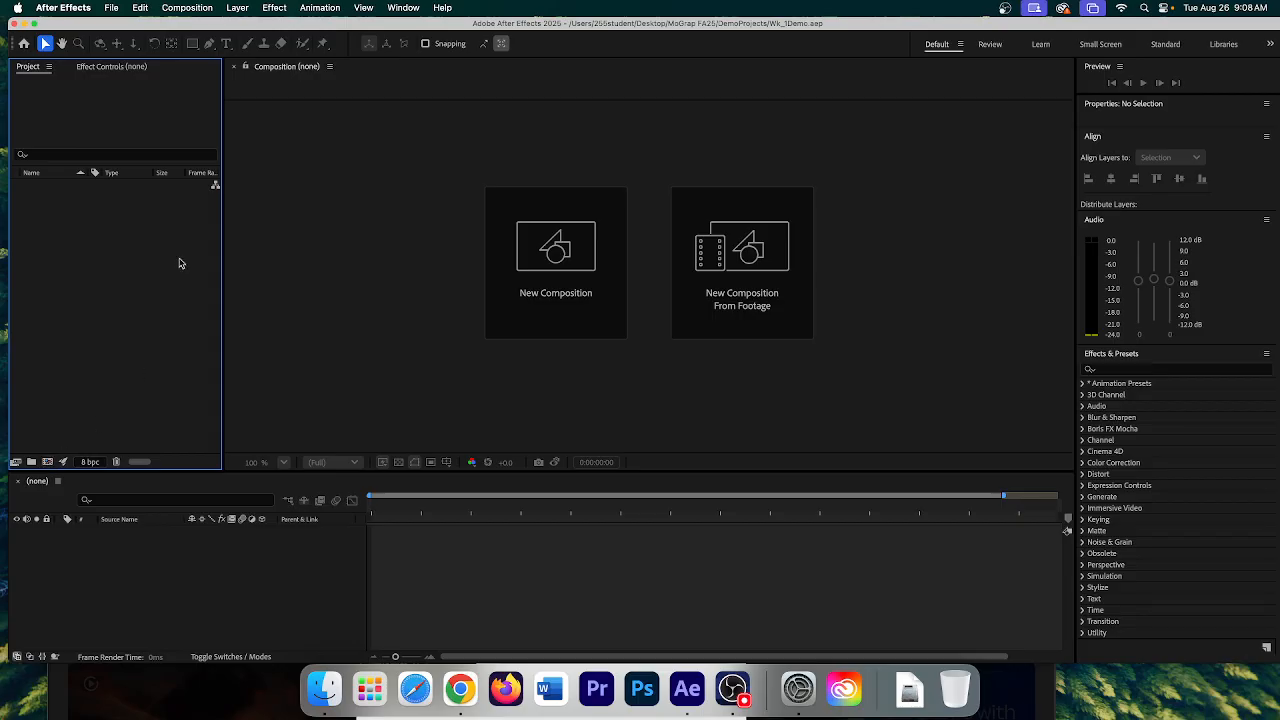
- Create a new composition named Beach_Demo, correcting the 'Beacdh' typo
{"action": "left_click", "coordinate": [185, 8]}
{"action": "left_click", "coordinate": [180, 24]}
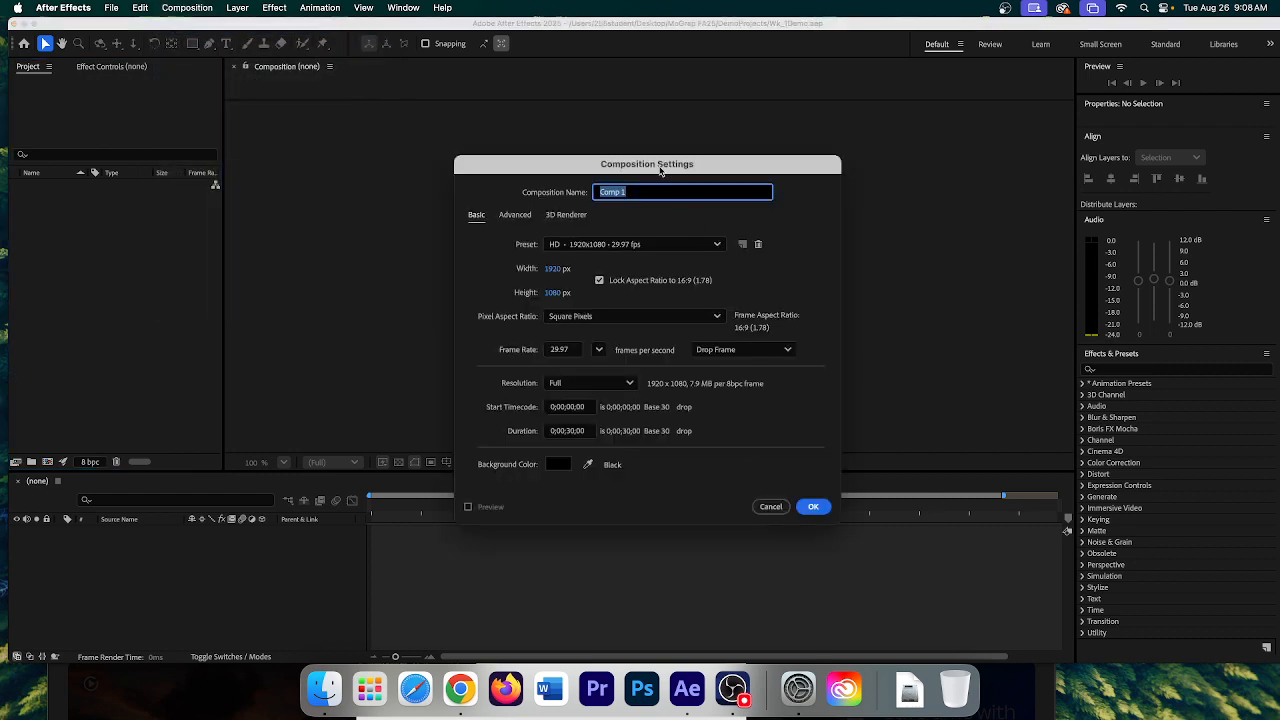
{"action": "left_click_drag", "start_coordinate": [660, 172], "coordinate": [612, 150]}
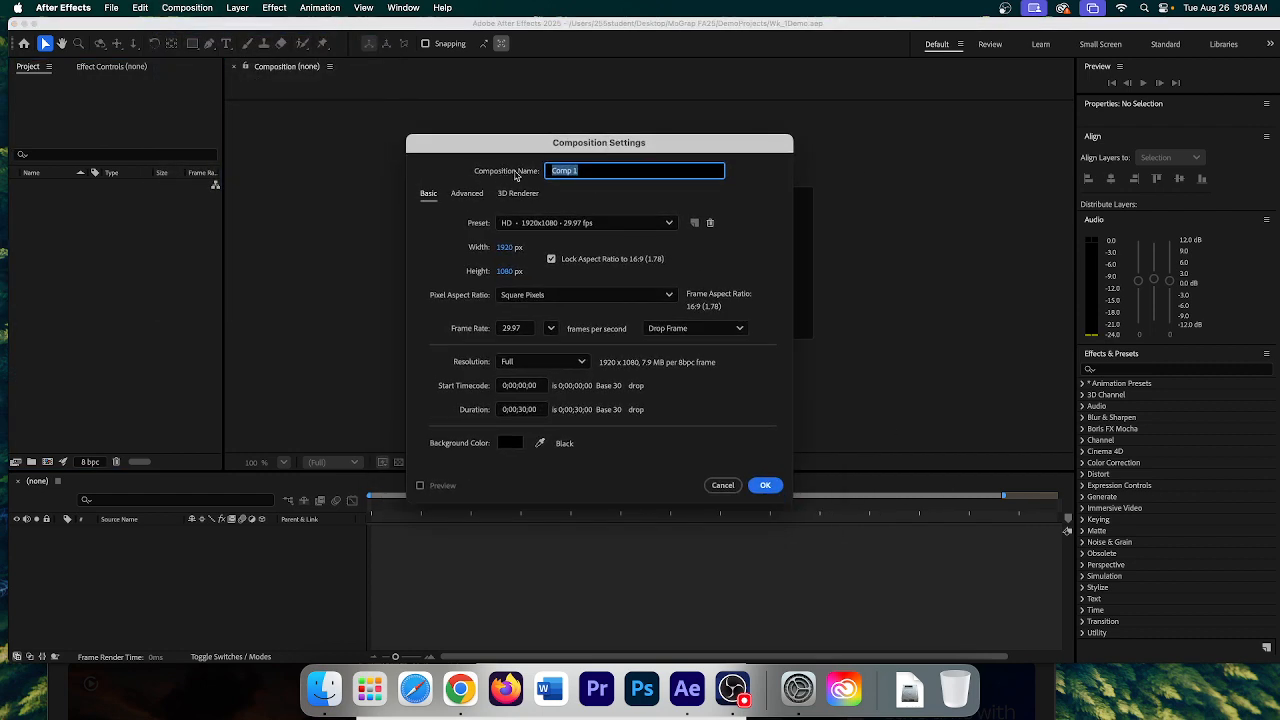
{"action": "type", "text": "Beacdh_Demo"}
{"action": "key", "text": "Left"}
{"action": "key", "text": "BackSpace"}
{"action": "left_click", "coordinate": [629, 172]}
{"action": "left_click", "coordinate": [553, 330]}
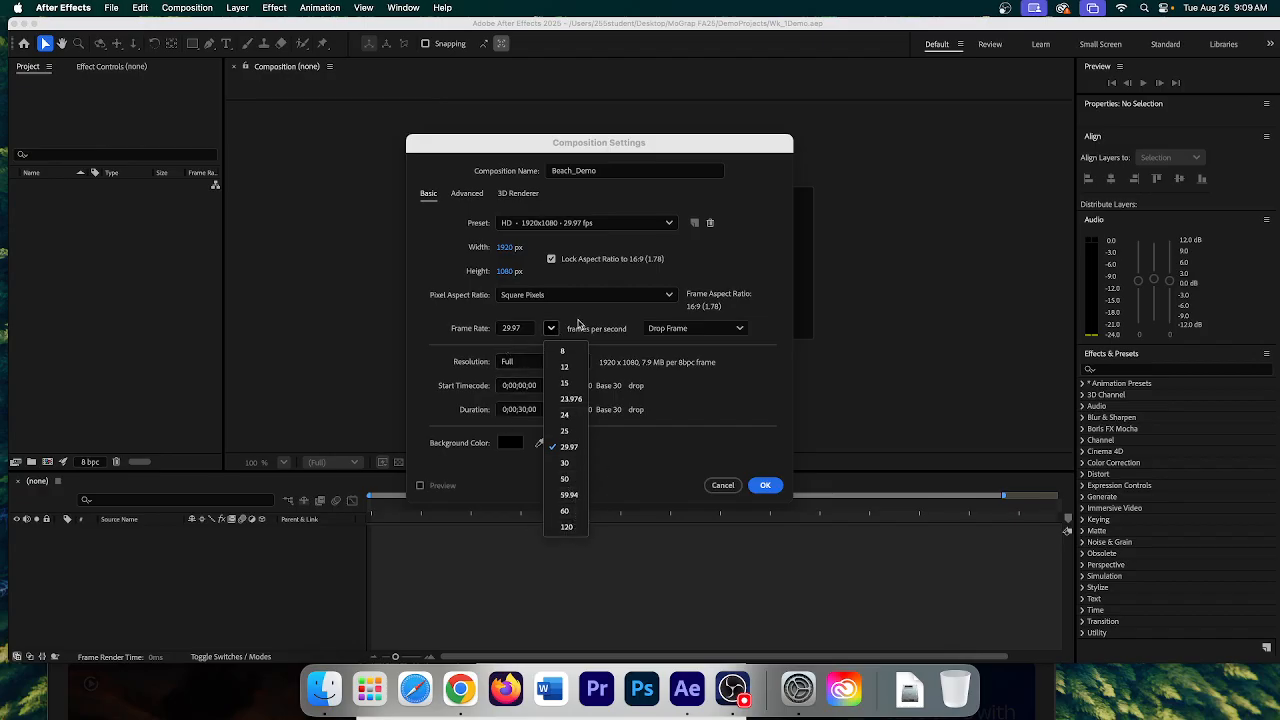
{"action": "left_click", "coordinate": [551, 328]}
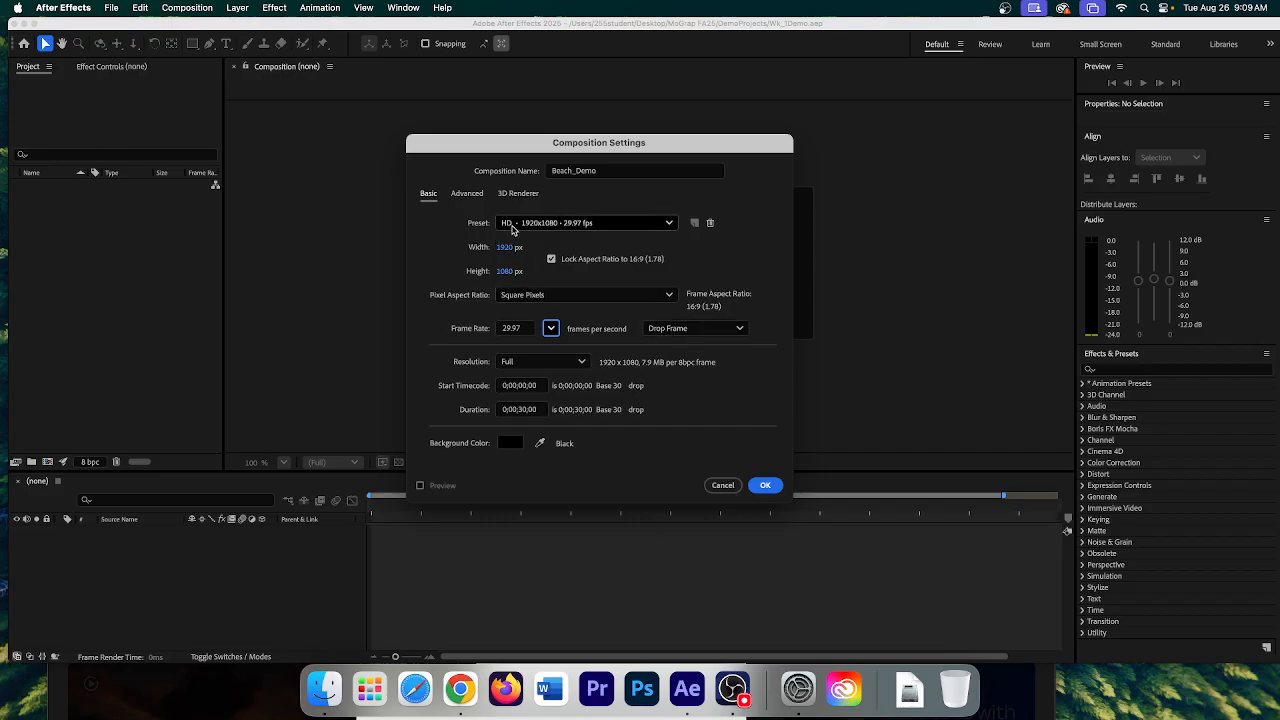
{"action": "left_click", "coordinate": [510, 226]}
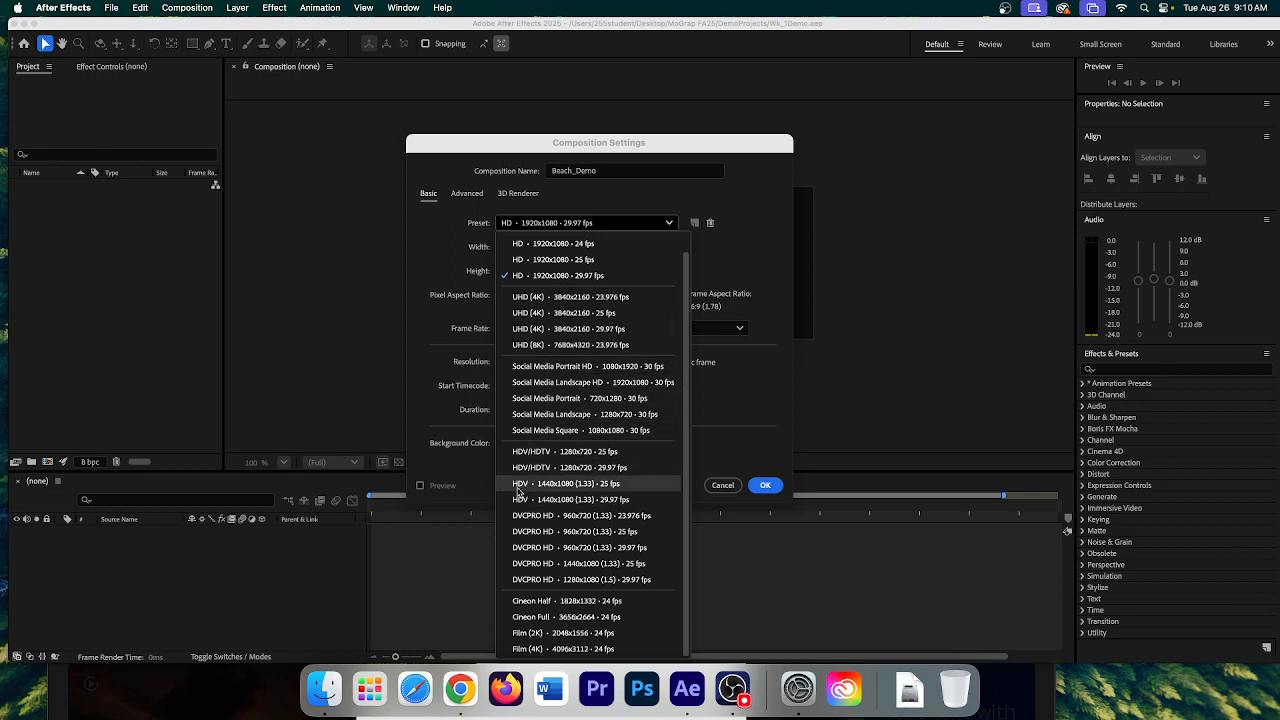
{"action": "left_click", "coordinate": [422, 270]}
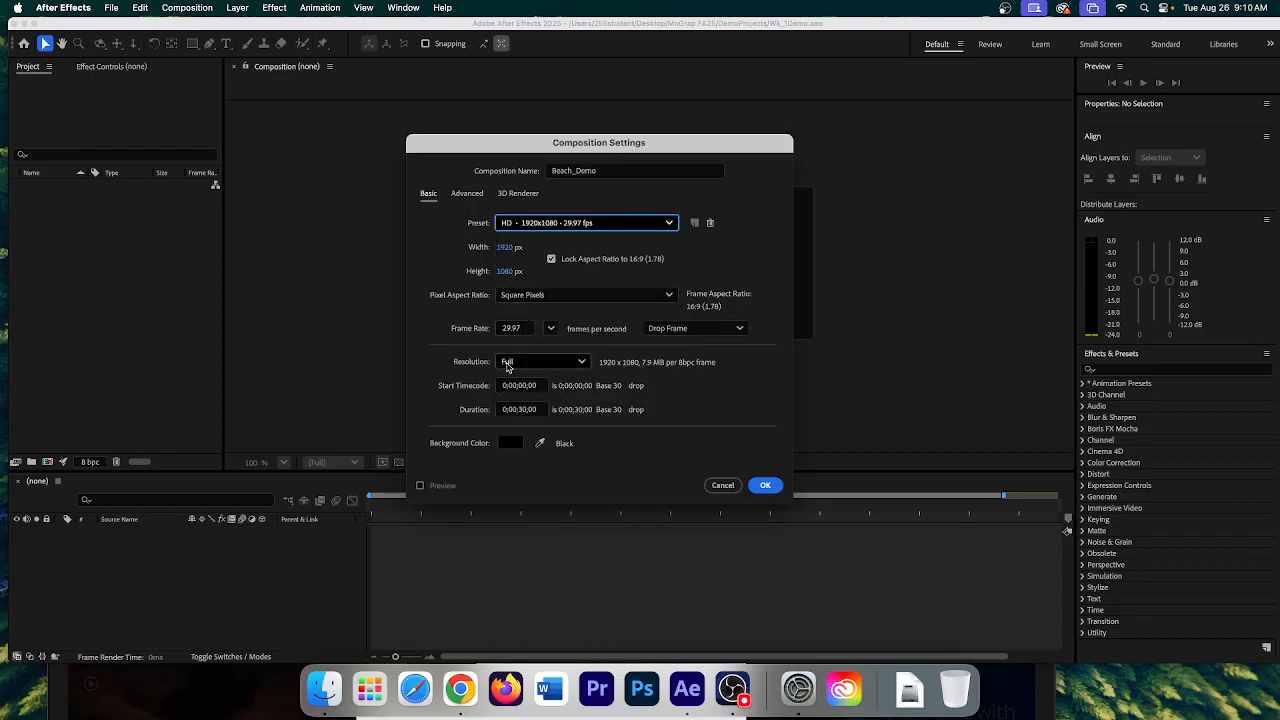
{"action": "left_click", "coordinate": [507, 366]}
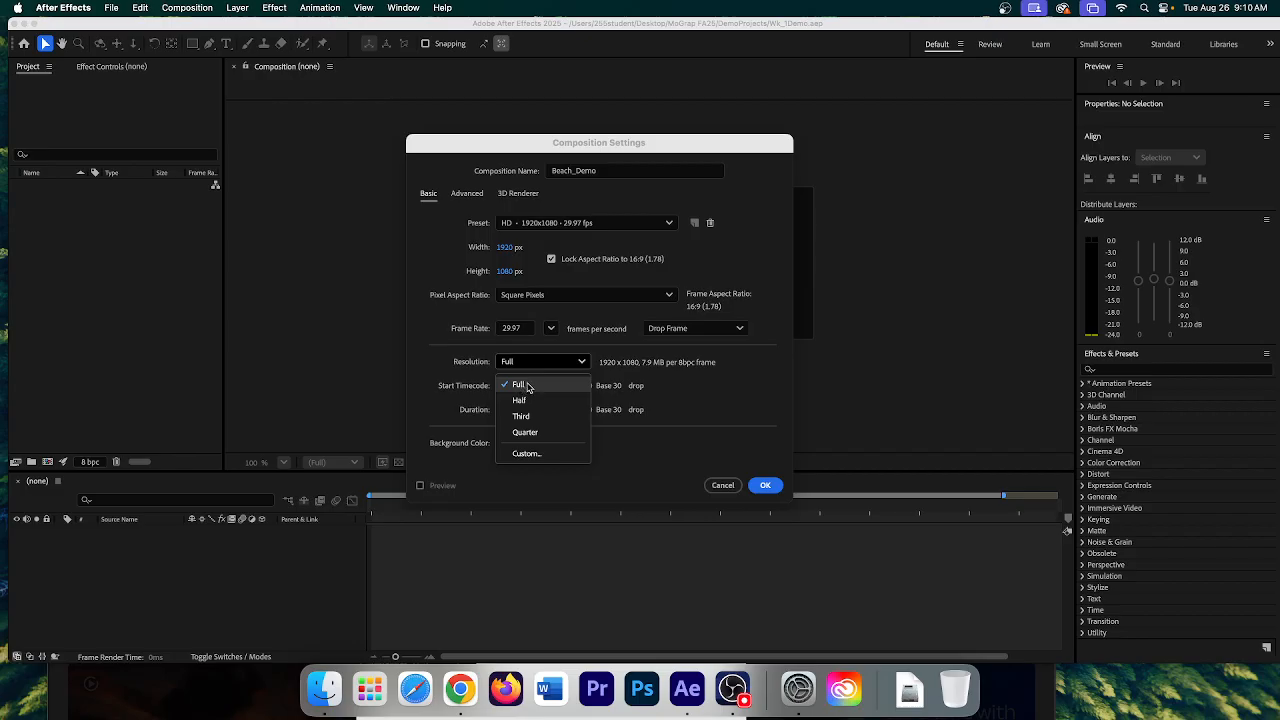
{"action": "left_click", "coordinate": [527, 387]}
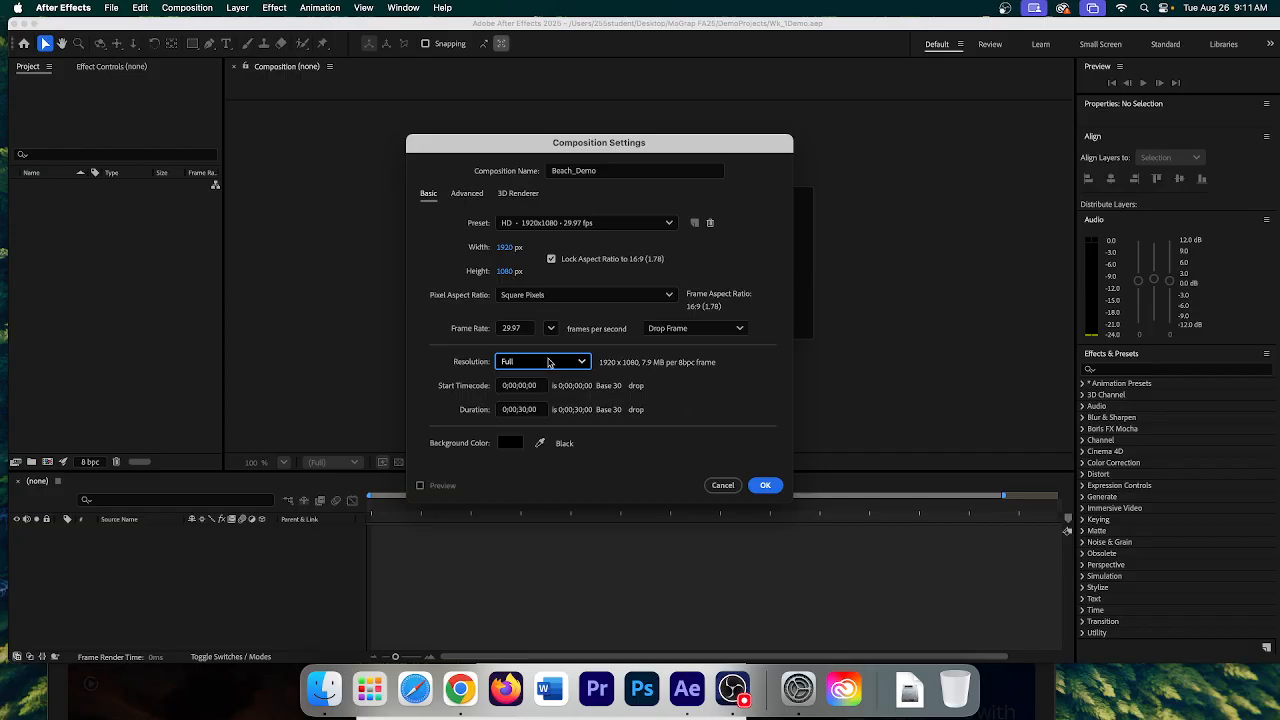
{"action": "left_click", "coordinate": [553, 362]}
{"action": "left_click", "coordinate": [520, 400]}
{"action": "left_click", "coordinate": [570, 366]}
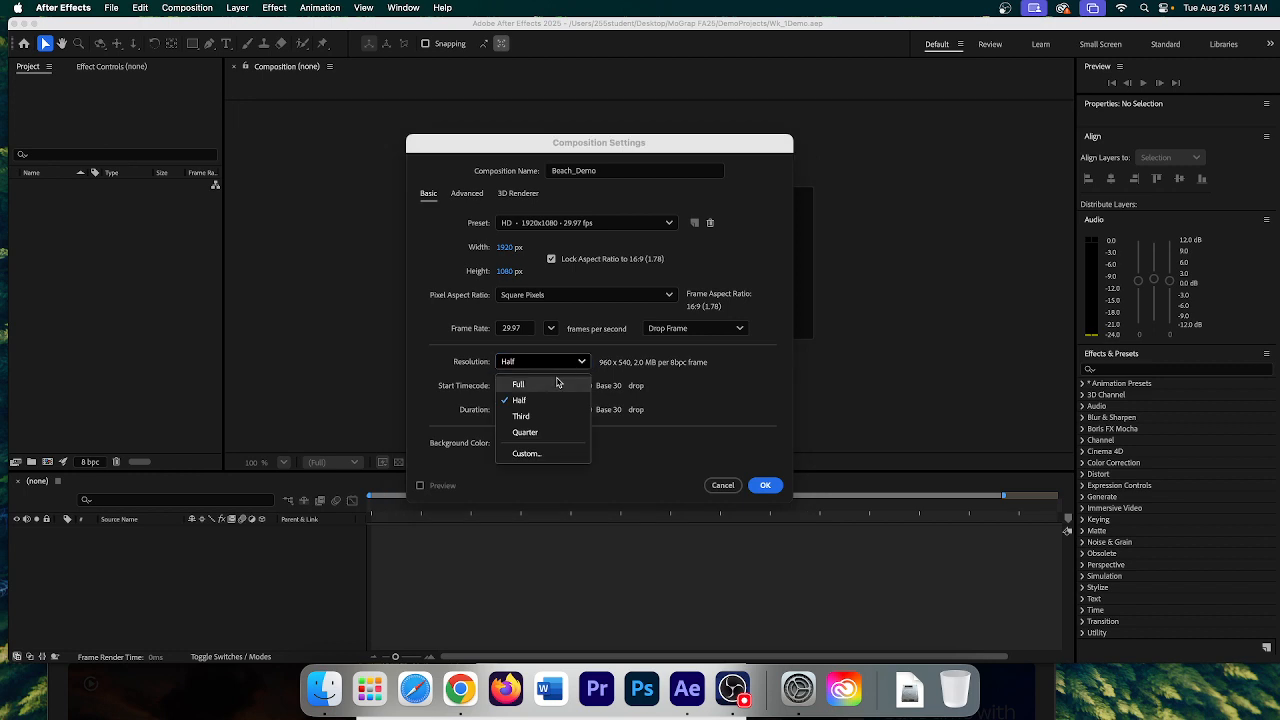
{"action": "left_click", "coordinate": [557, 384]}
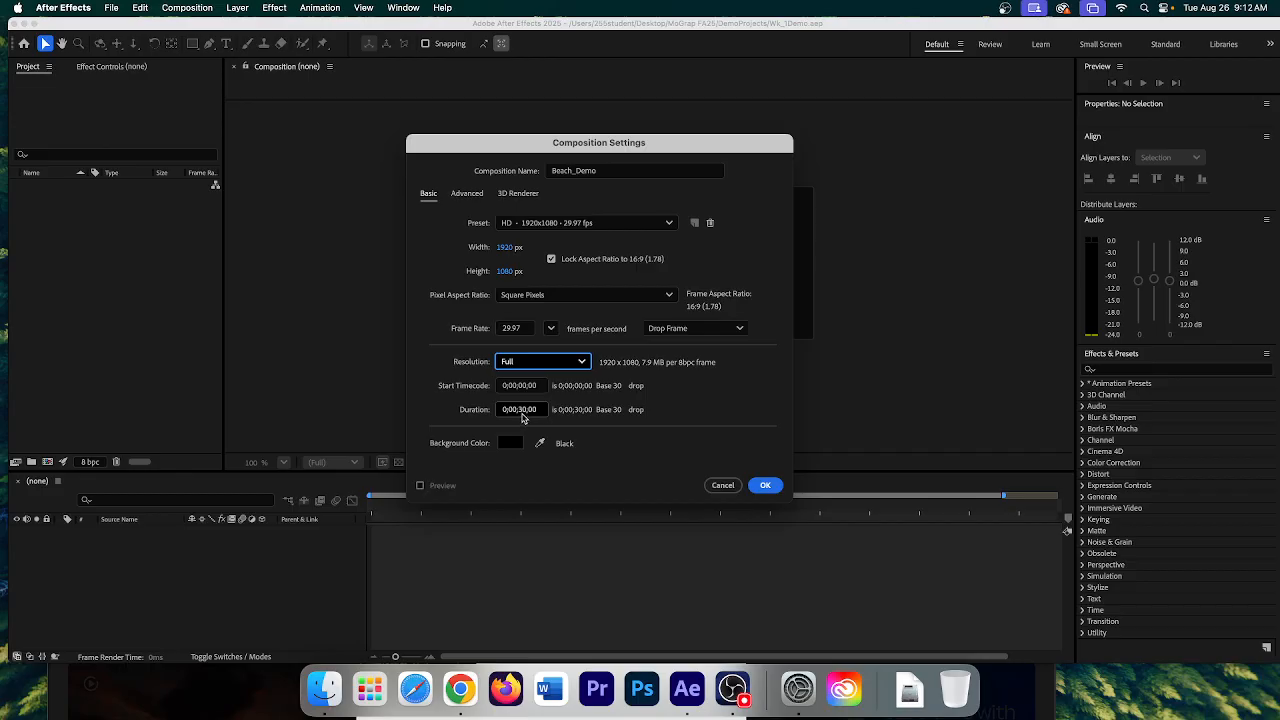
- Replace the 30-second duration with 10 seconds (0;00;10;00)
{"action": "left_click", "coordinate": [521, 410]}
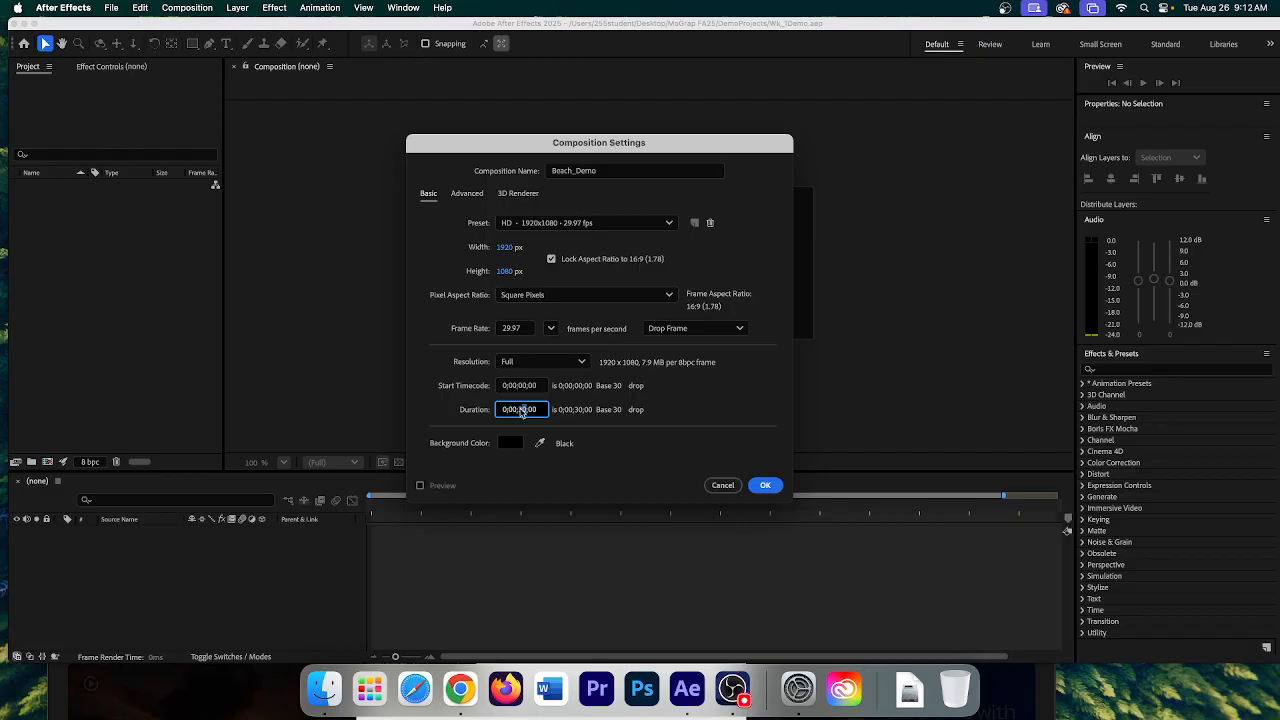
{"action": "key", "text": "BackSpace"}
{"action": "type", "text": "10"}
{"action": "left_click", "coordinate": [580, 418]}
- Confirm the Composition Settings and zoom the viewer to 50%
{"action": "left_click", "coordinate": [767, 488]}
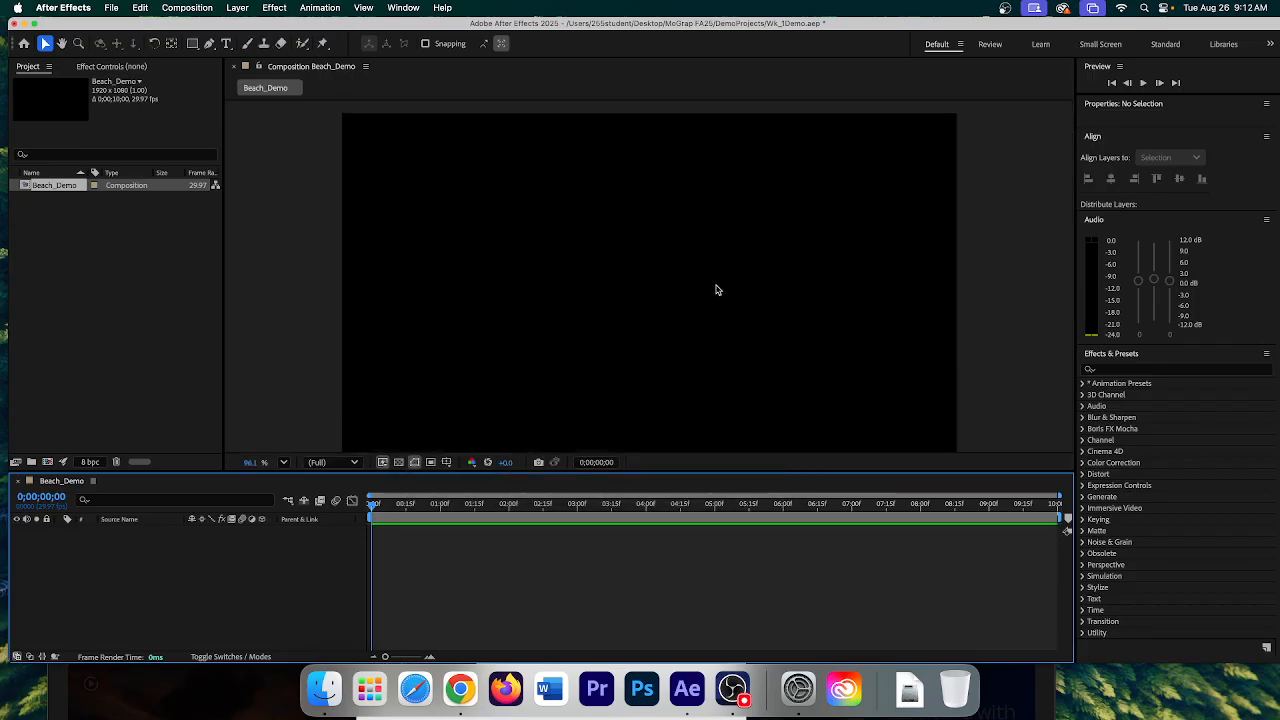
{"action": "key", "text": "comma"}
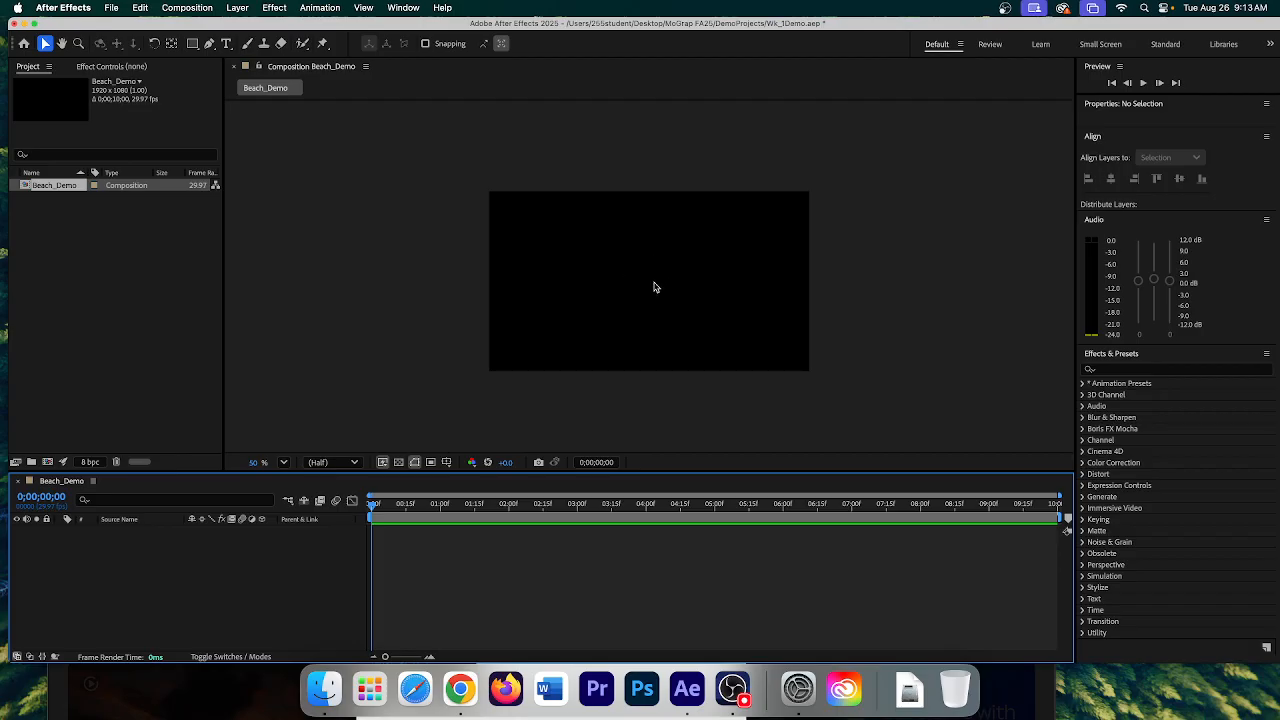
{"action": "left_click", "coordinate": [398, 463]}
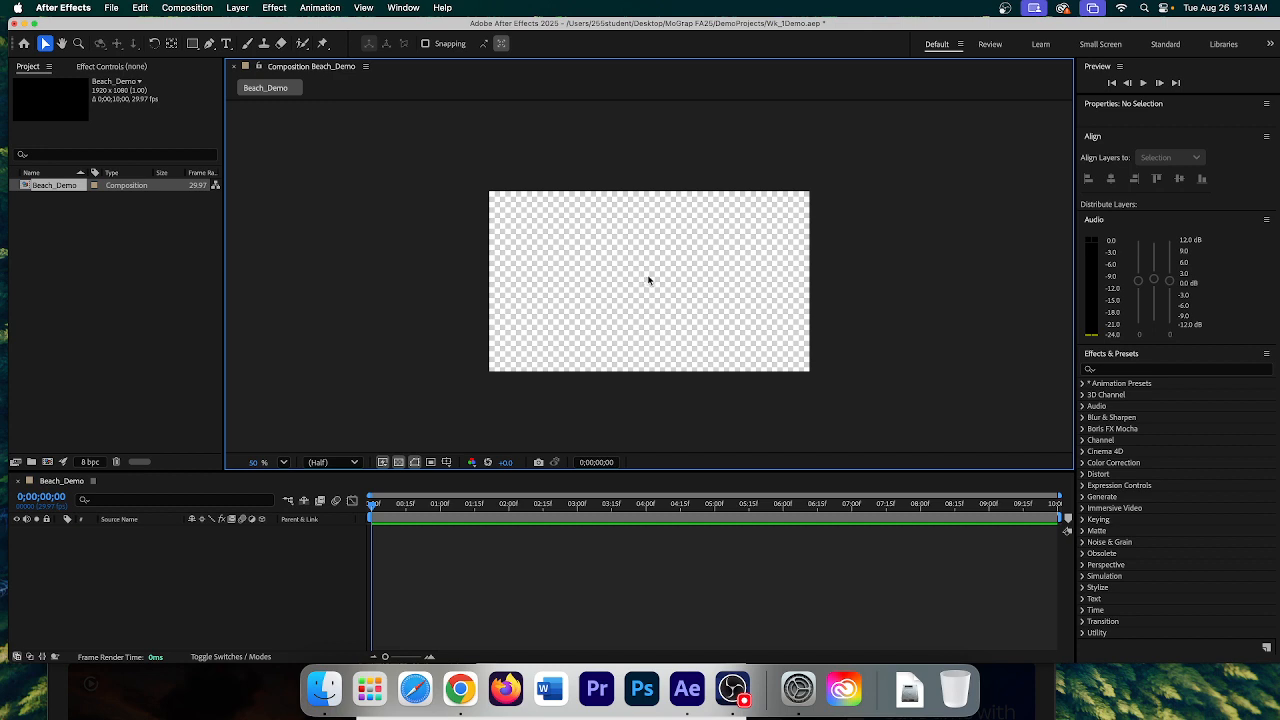
{"action": "left_click", "coordinate": [415, 463]}
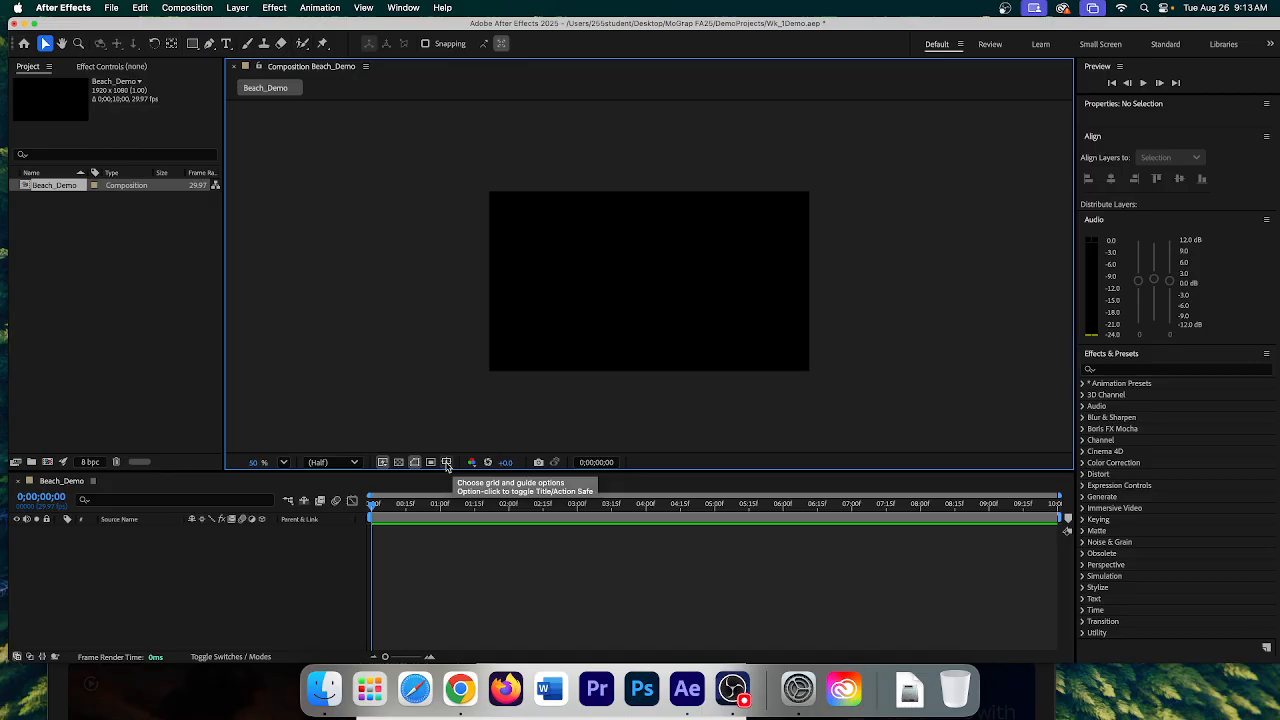
- Turn on the Title/Action Safe overlay from the grid and guide options
{"action": "left_click", "coordinate": [447, 463]}
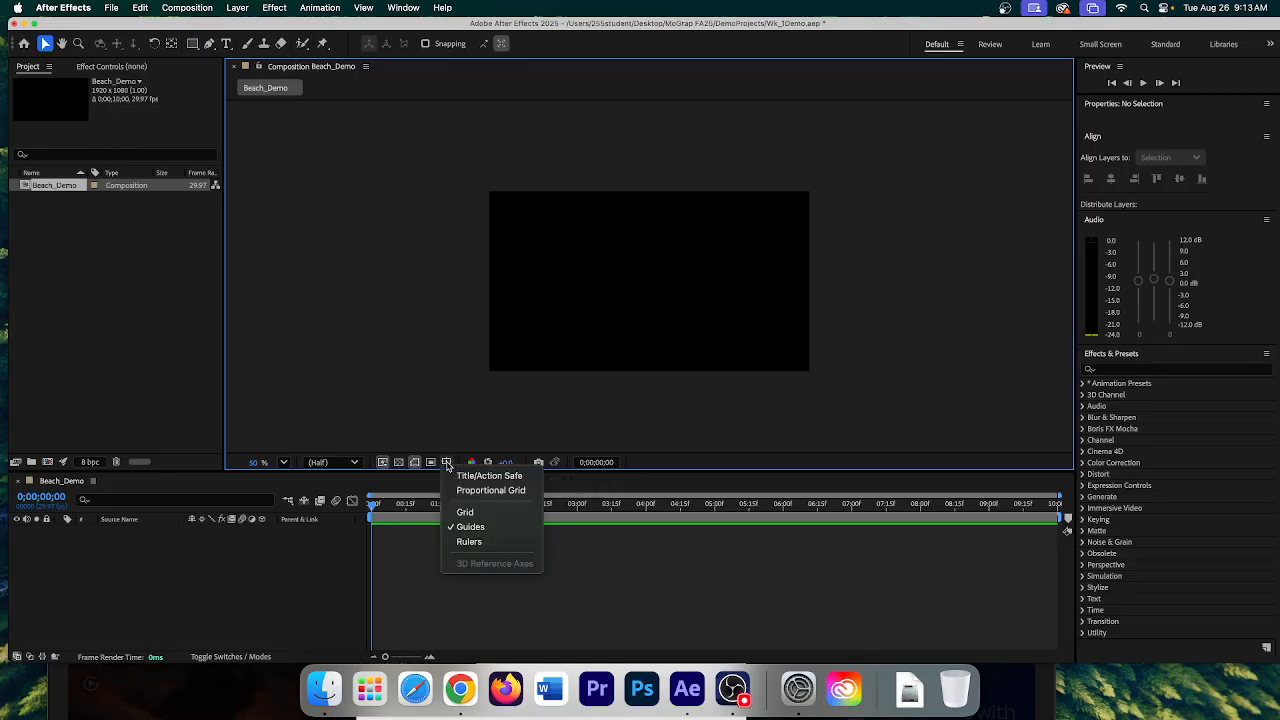
{"action": "left_click", "coordinate": [494, 478]}
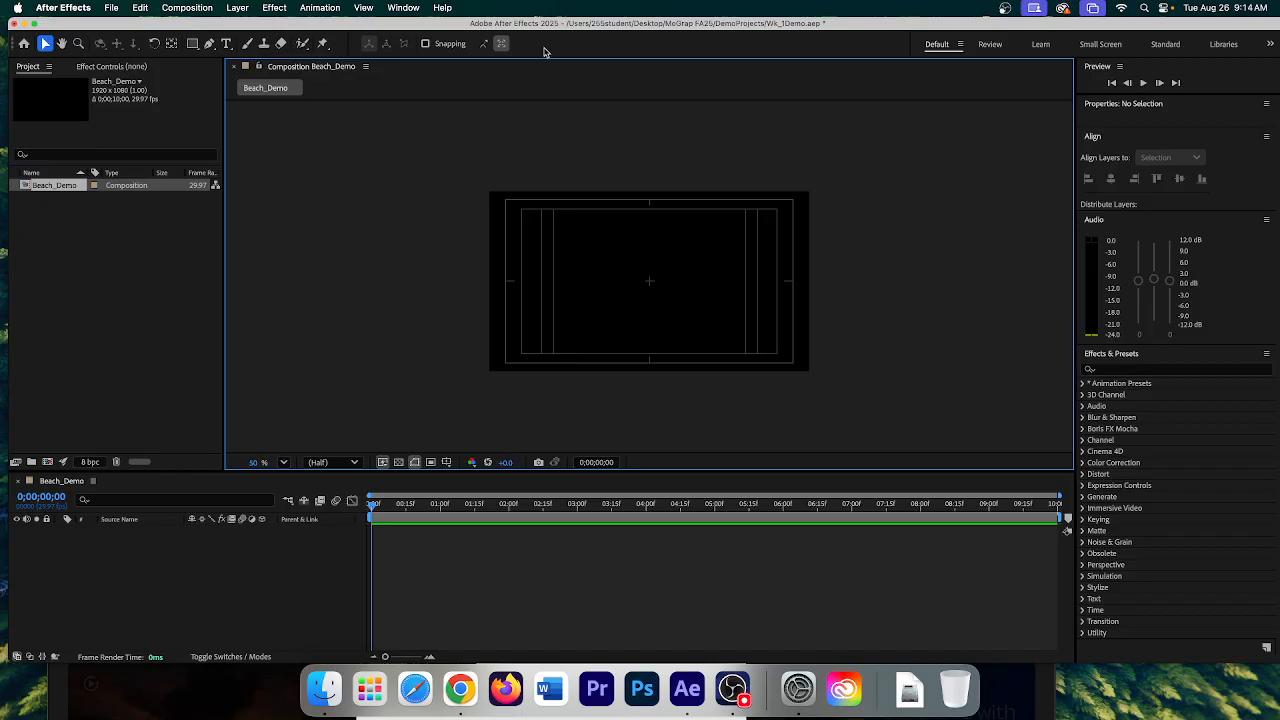
- Show rulers, then place a vertical and a horizontal guide through the frame's centre
{"action": "left_click", "coordinate": [310, 9]}
{"action": "mouse_move", "coordinate": [367, 11]}
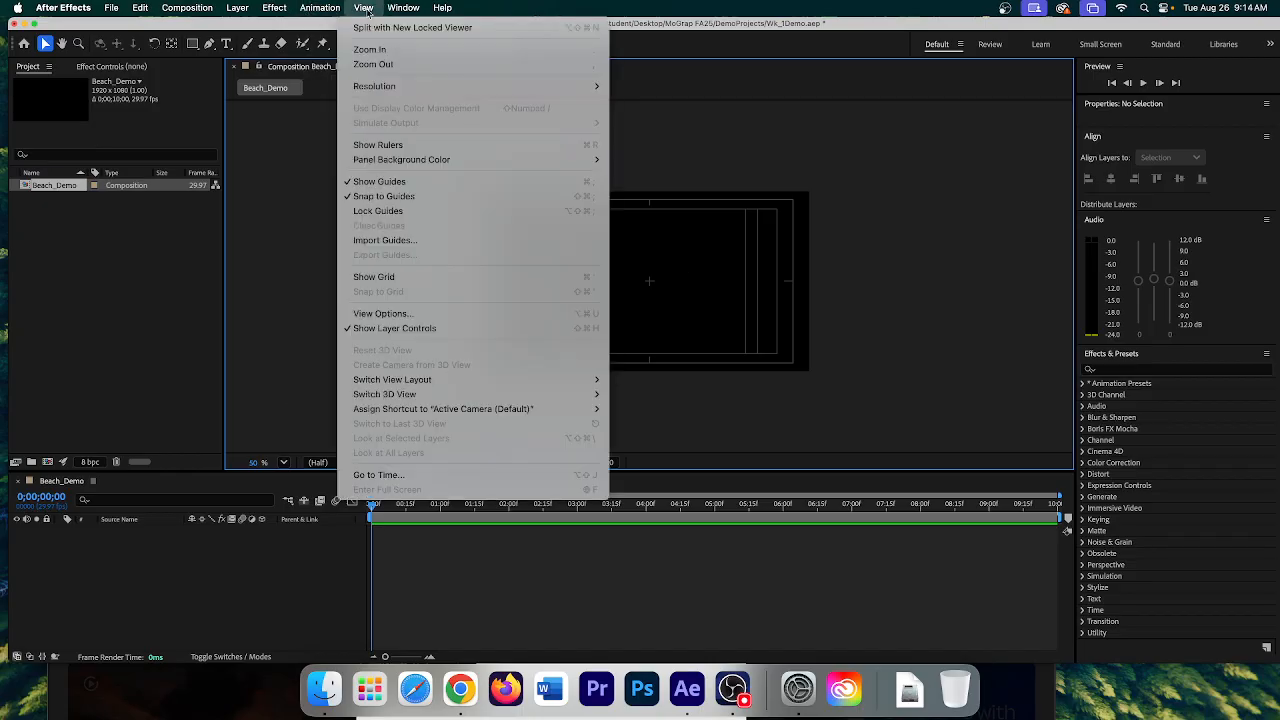
{"action": "left_click", "coordinate": [408, 148]}
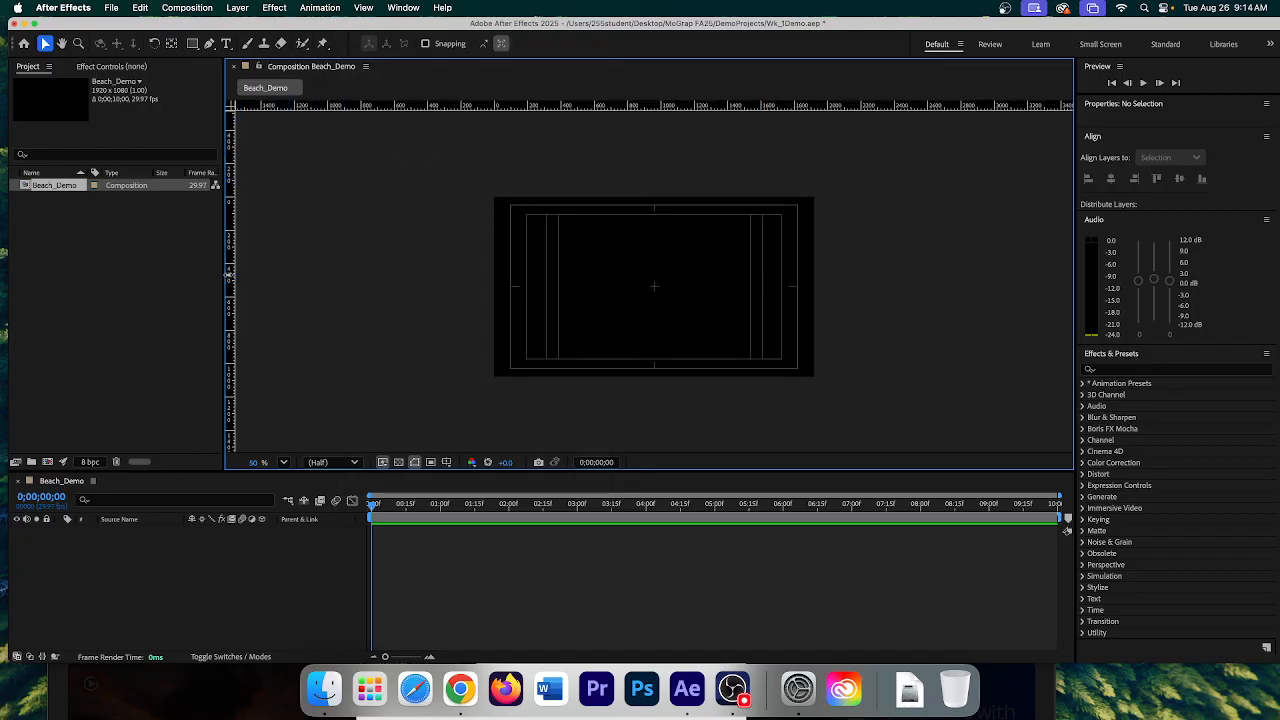
{"action": "left_click_drag", "start_coordinate": [230, 273], "coordinate": [654, 327]}
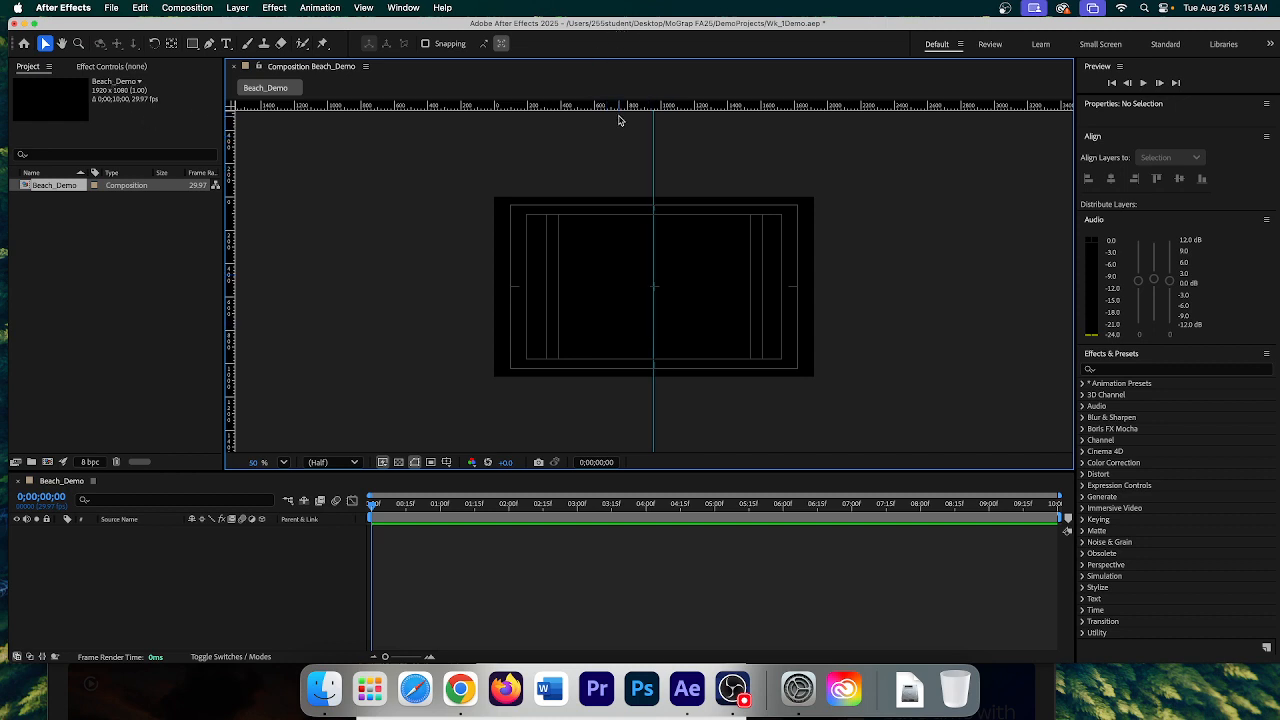
{"action": "left_click_drag", "start_coordinate": [622, 106], "coordinate": [600, 331]}
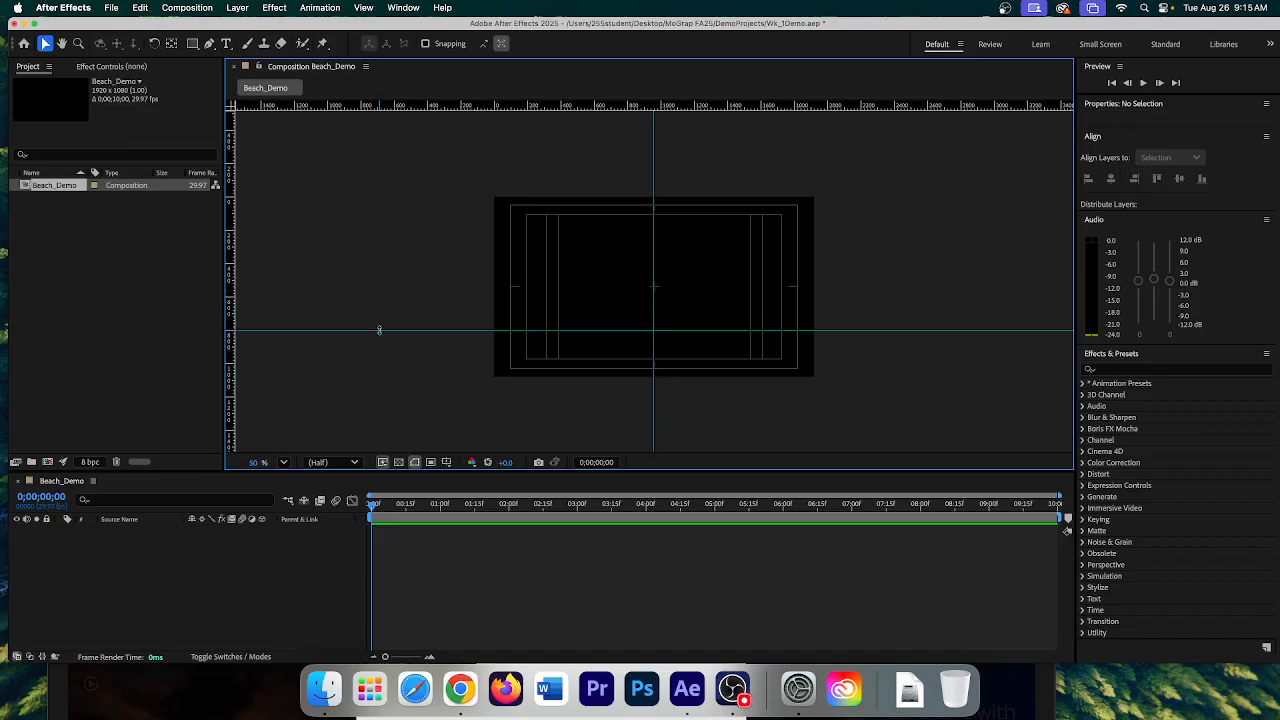
{"action": "left_click_drag", "start_coordinate": [379, 330], "coordinate": [386, 287]}
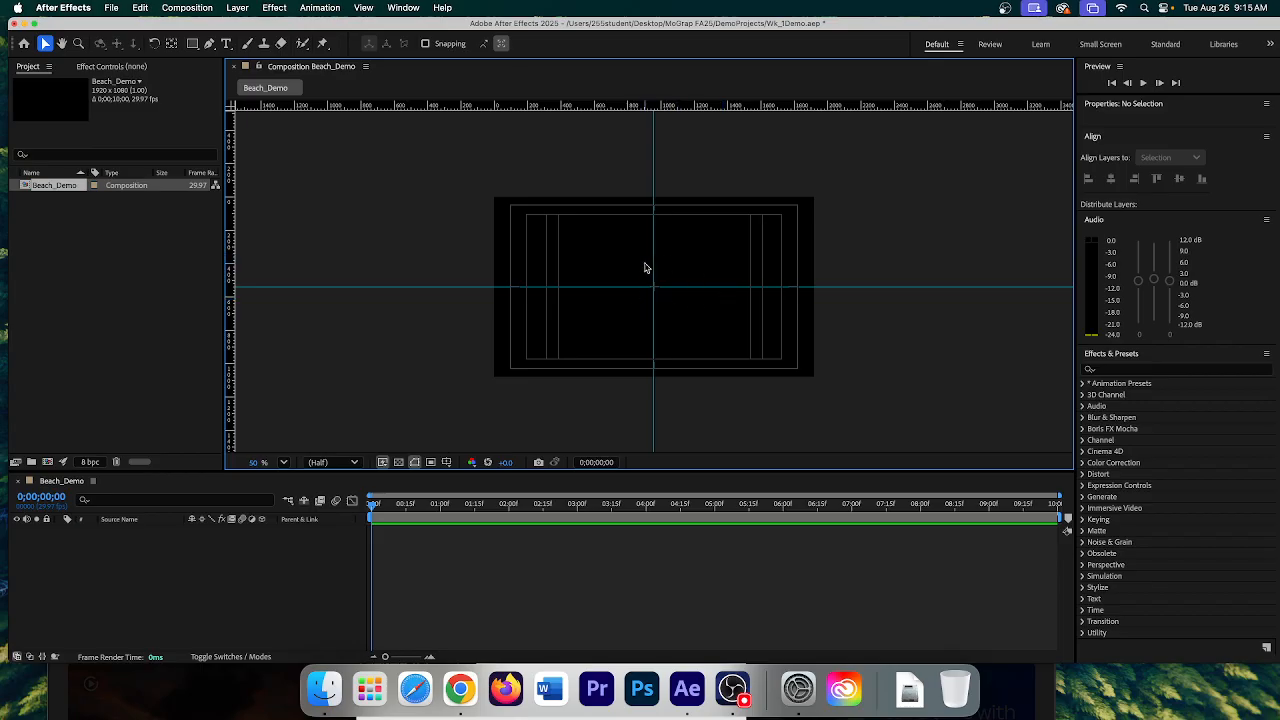
- Lock the guides with View > Lock Guides and deselect Beach_Demo
{"action": "left_click", "coordinate": [366, 8]}
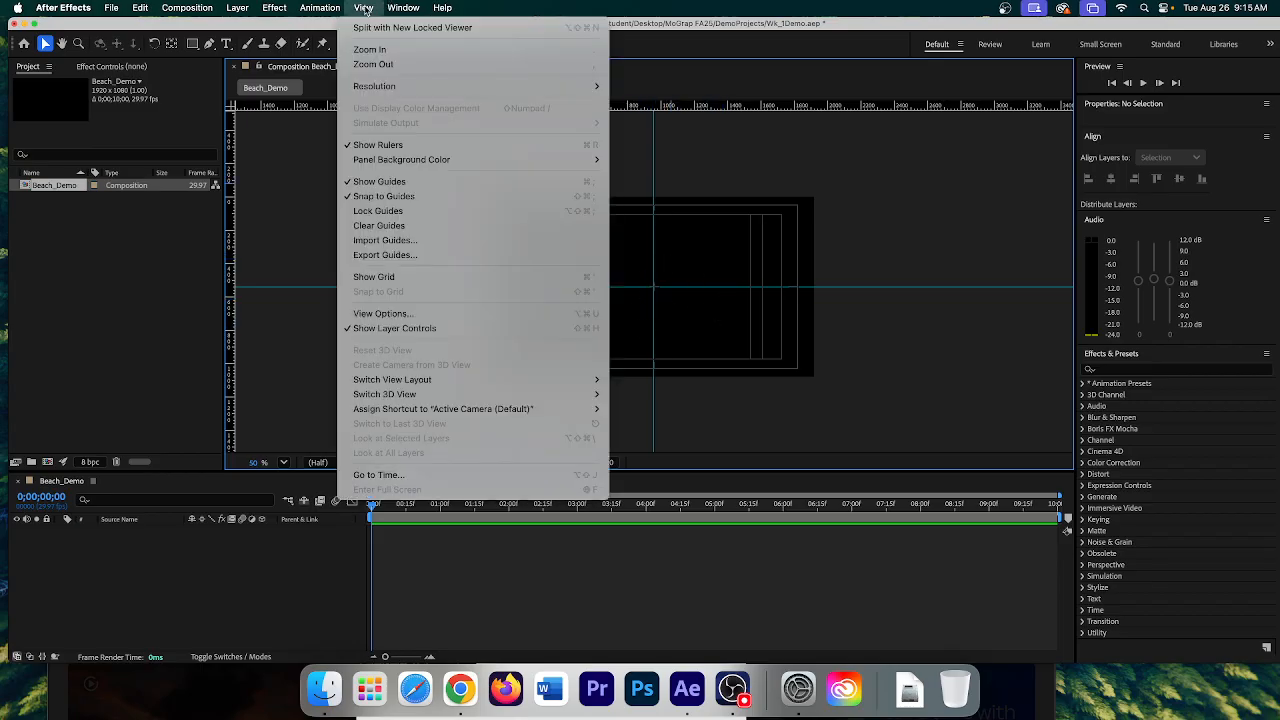
{"action": "left_click", "coordinate": [393, 219]}
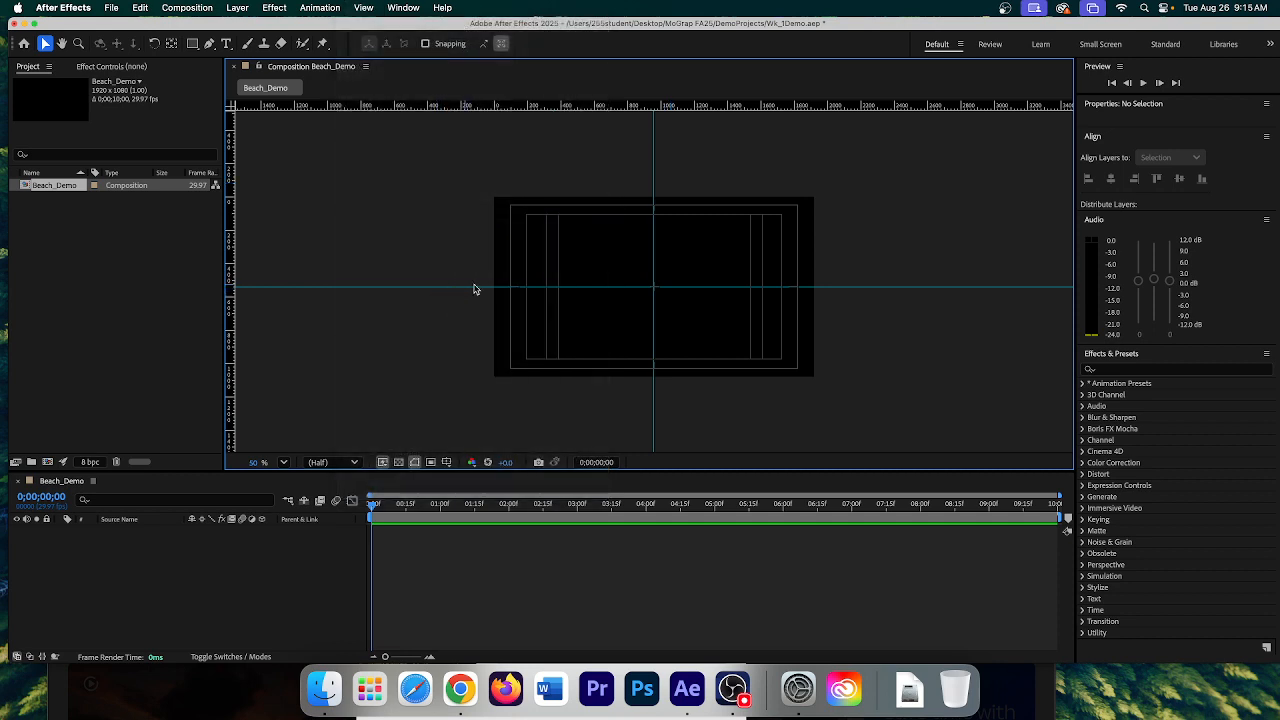
{"action": "left_click", "coordinate": [73, 247]}
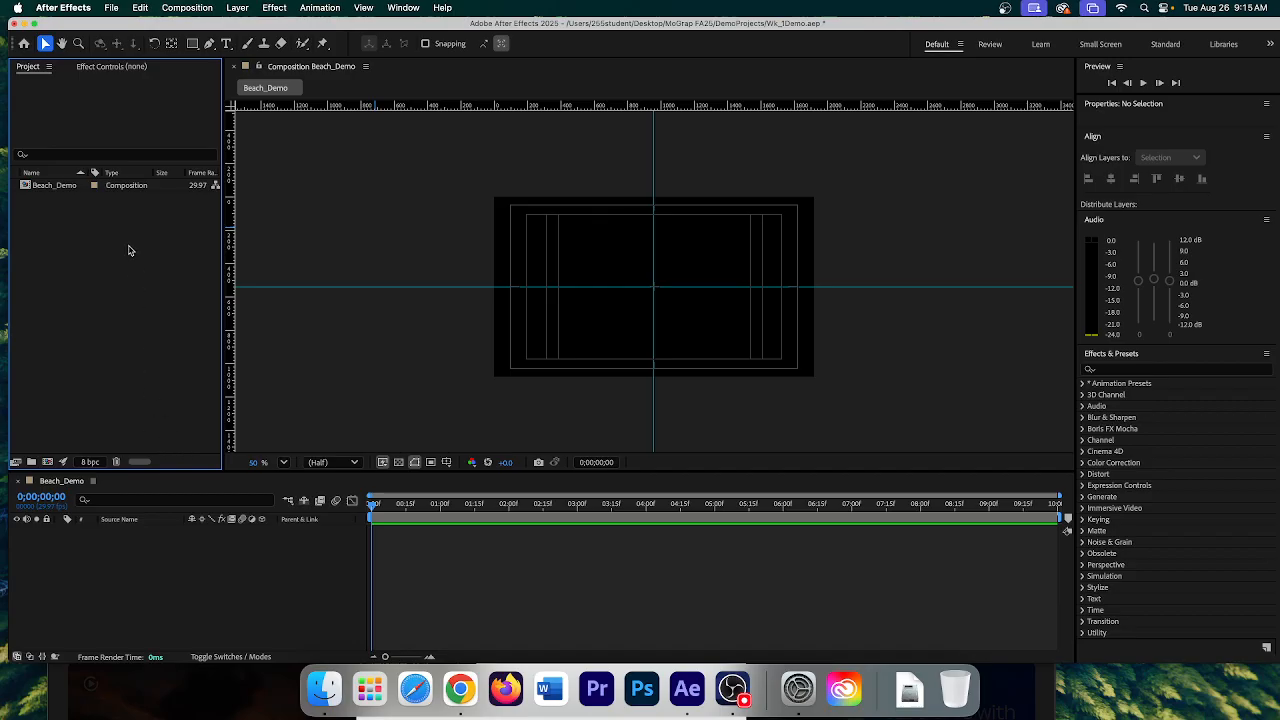
- Open Import > File from the Project panel's context menu
{"action": "left_click", "coordinate": [112, 8]}
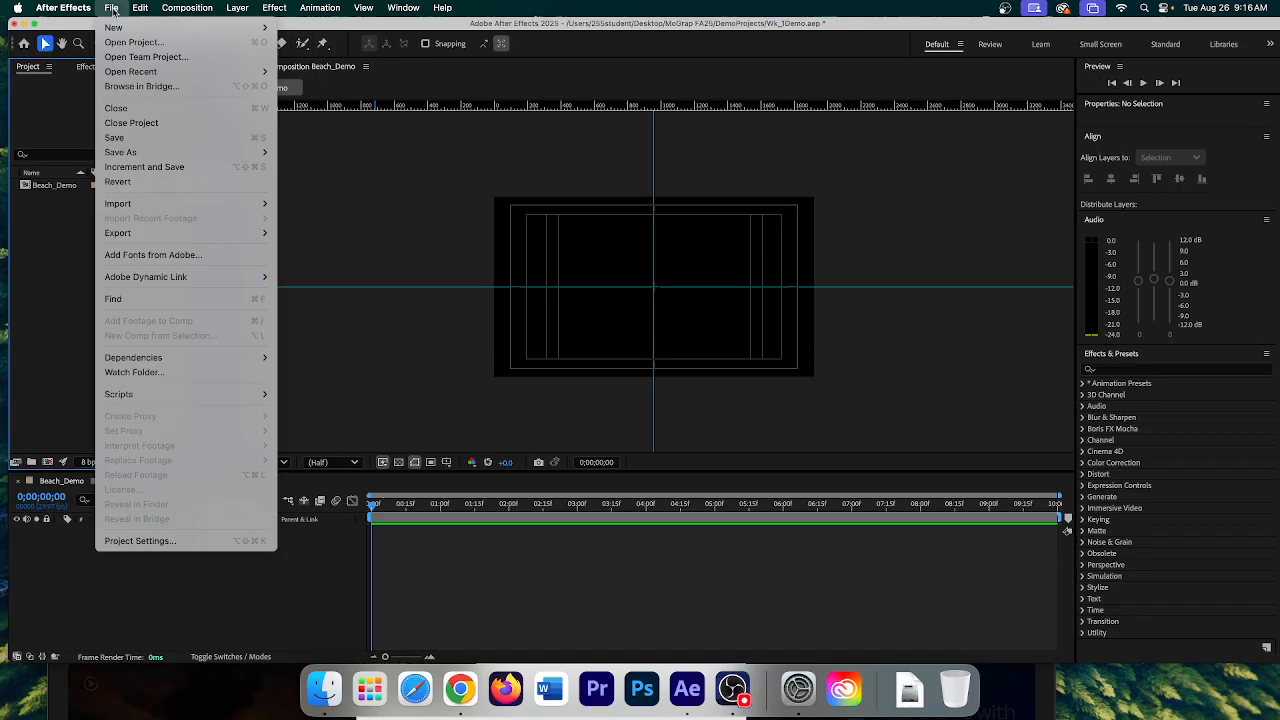
{"action": "mouse_move", "coordinate": [125, 205]}
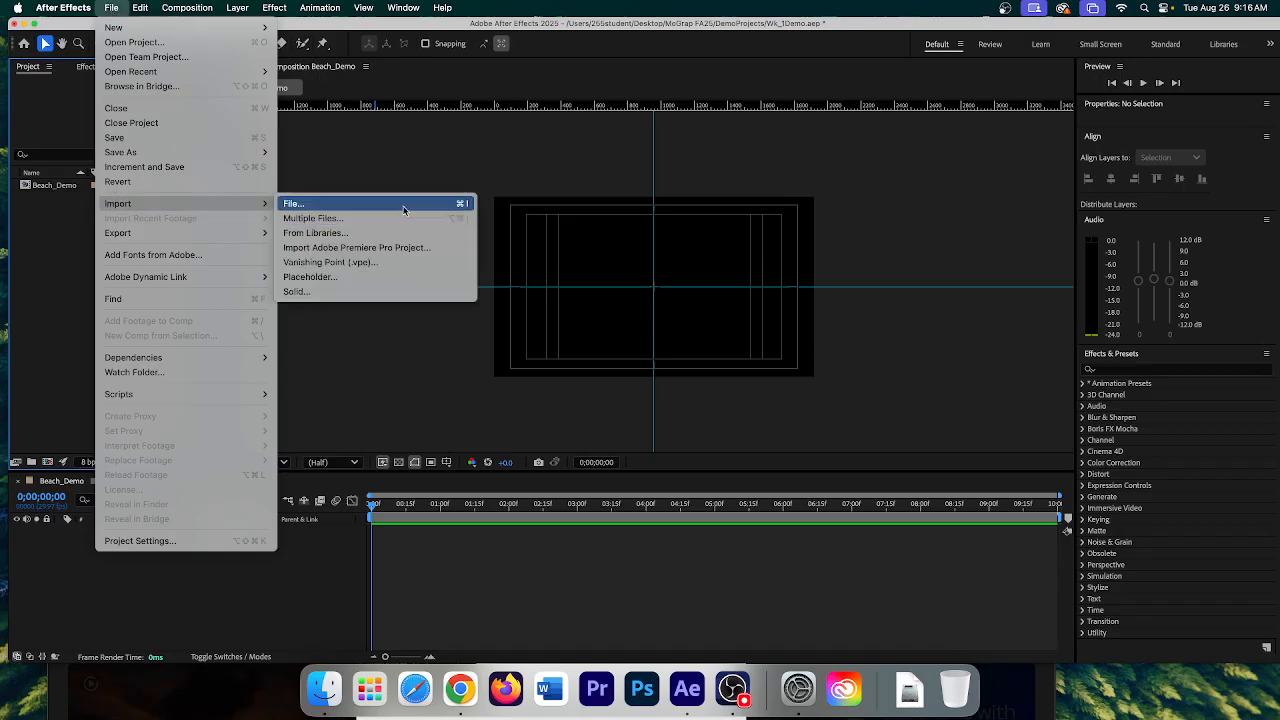
{"action": "left_click", "coordinate": [62, 269]}
{"action": "right_click", "coordinate": [85, 268]}
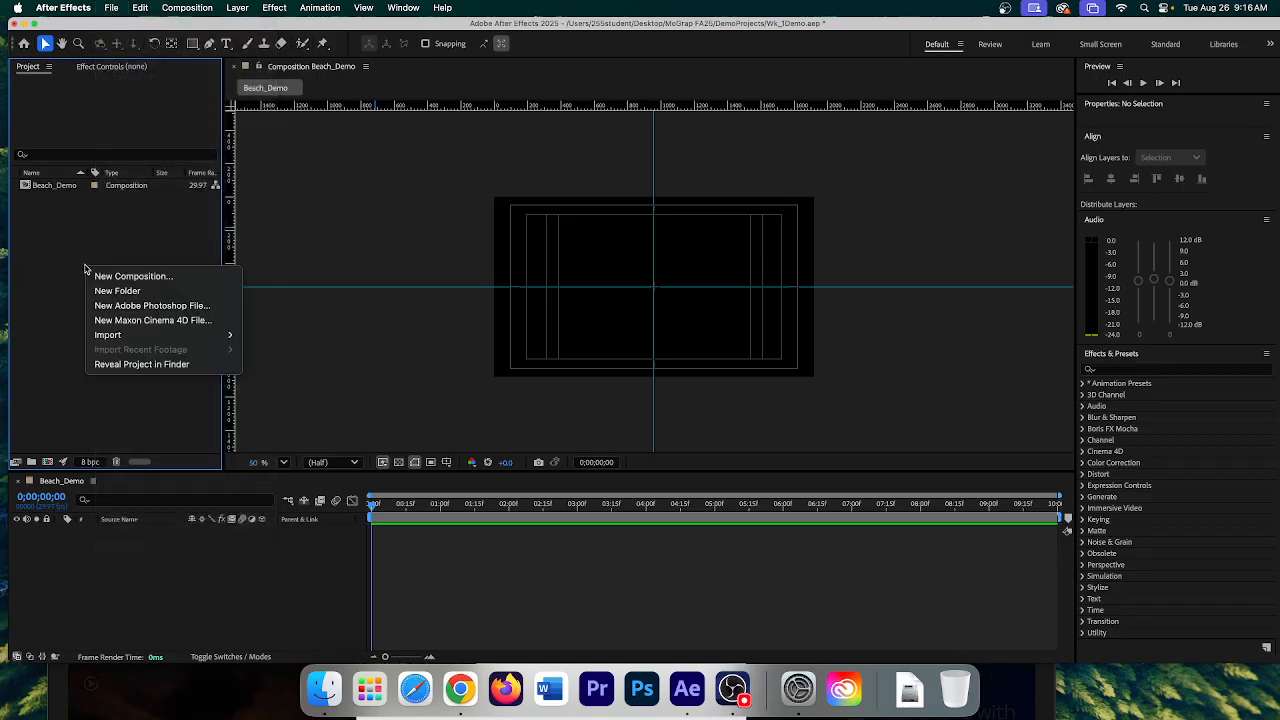
{"action": "mouse_move", "coordinate": [203, 338]}
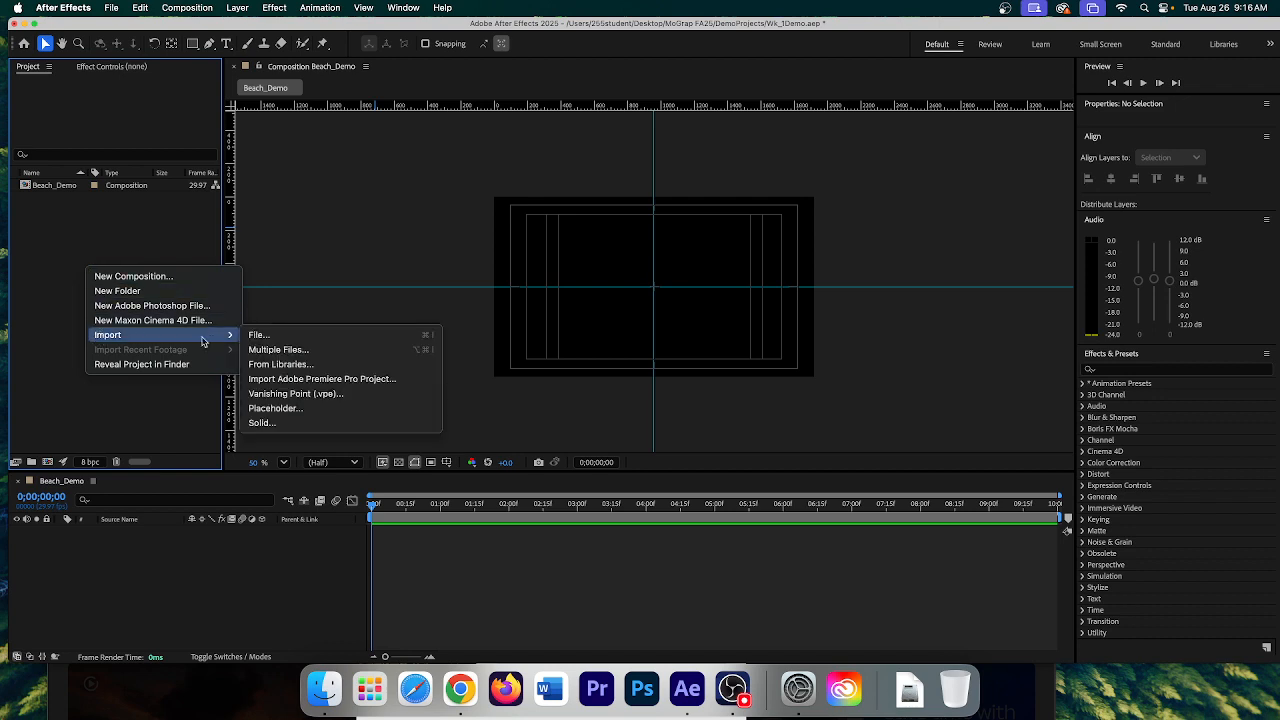
{"action": "left_click", "coordinate": [327, 338]}
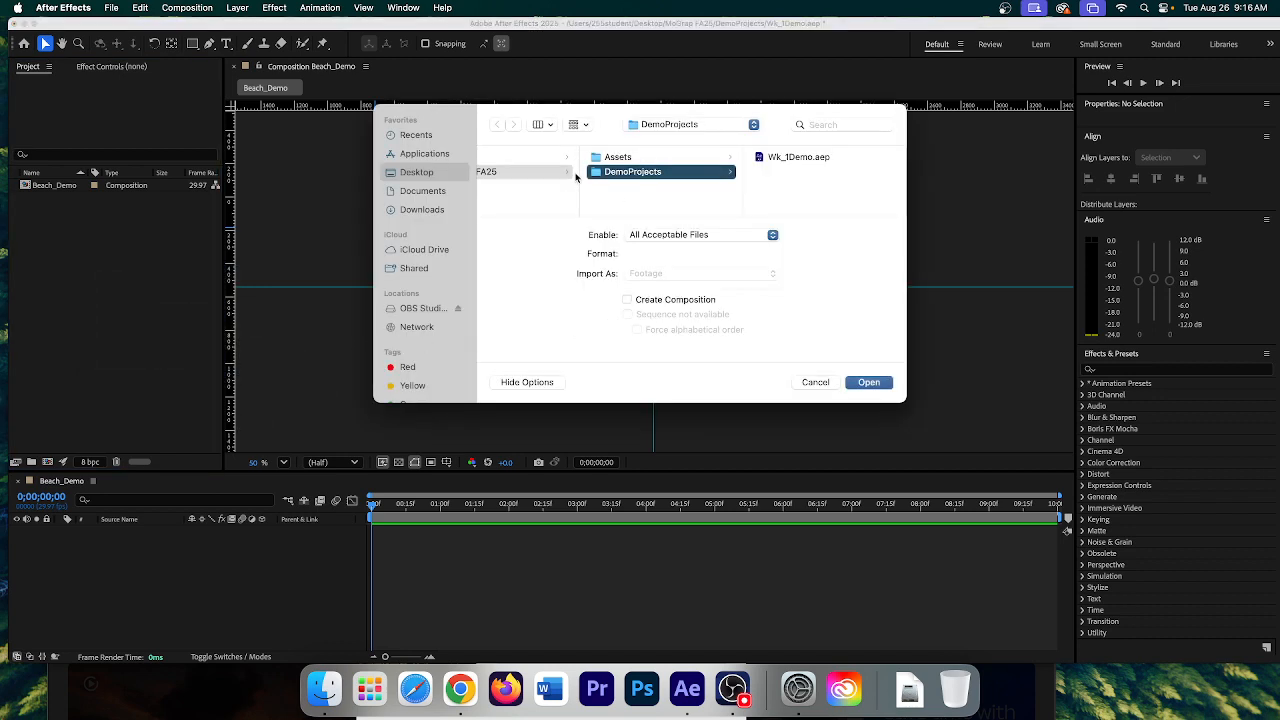
- Import Beach_1.mp4 from the Assets folder as Footage
{"action": "left_click", "coordinate": [630, 160]}
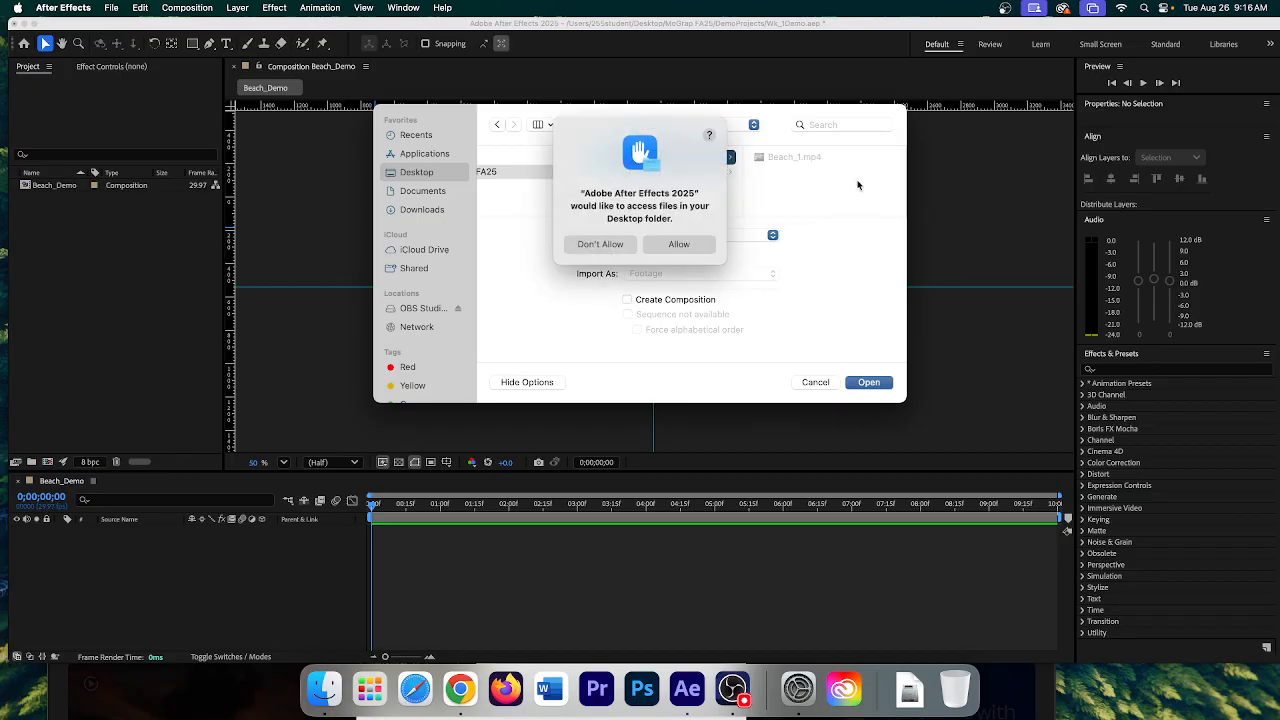
{"action": "left_click", "coordinate": [677, 245]}
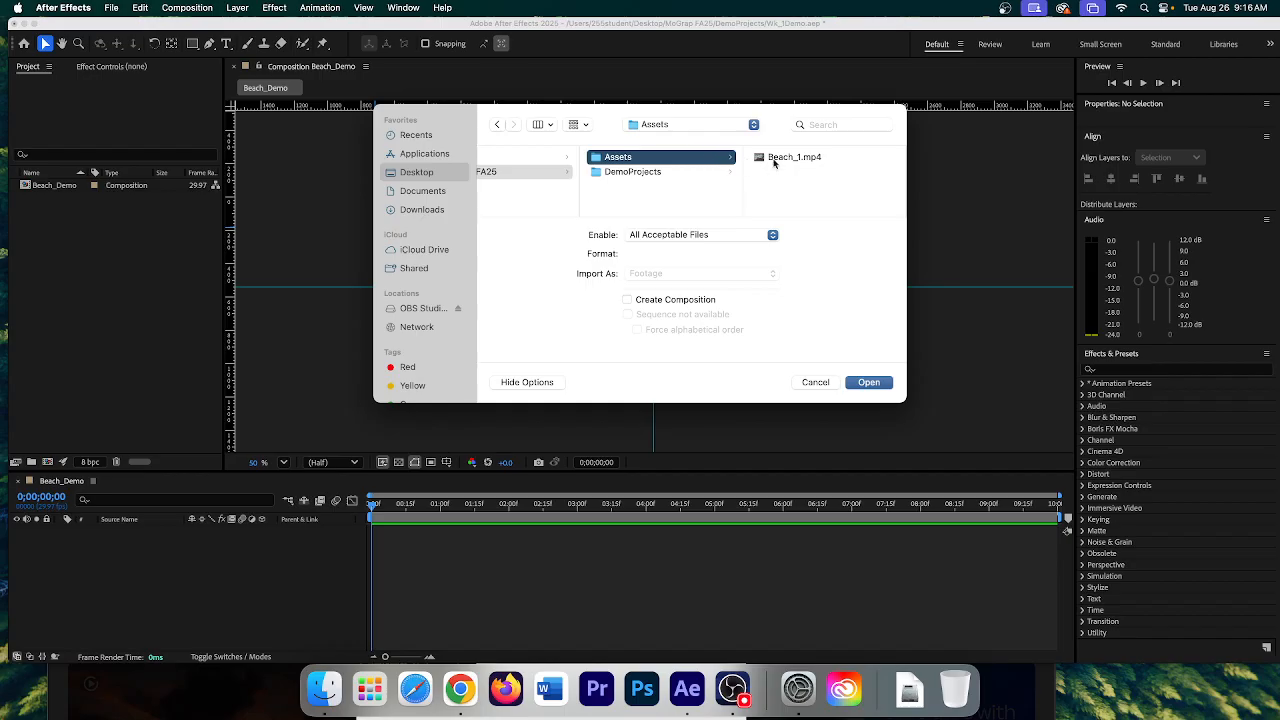
{"action": "left_click", "coordinate": [794, 160]}
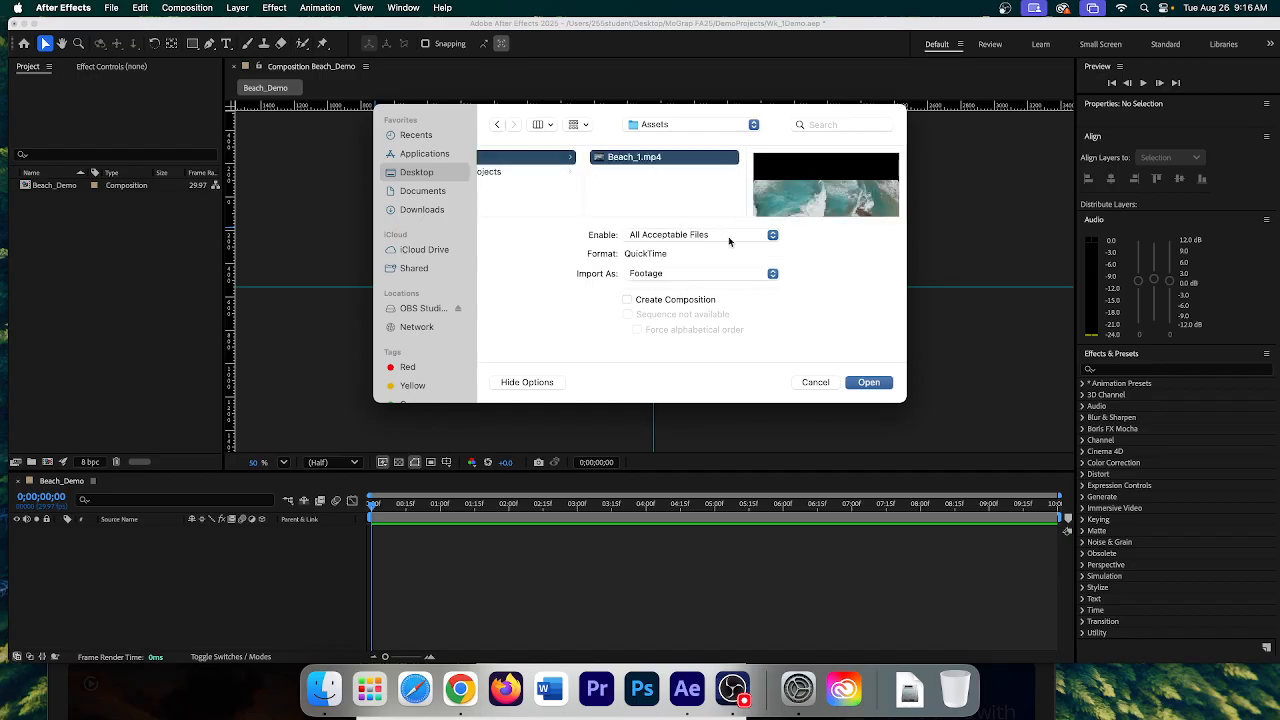
{"action": "left_click", "coordinate": [645, 277]}
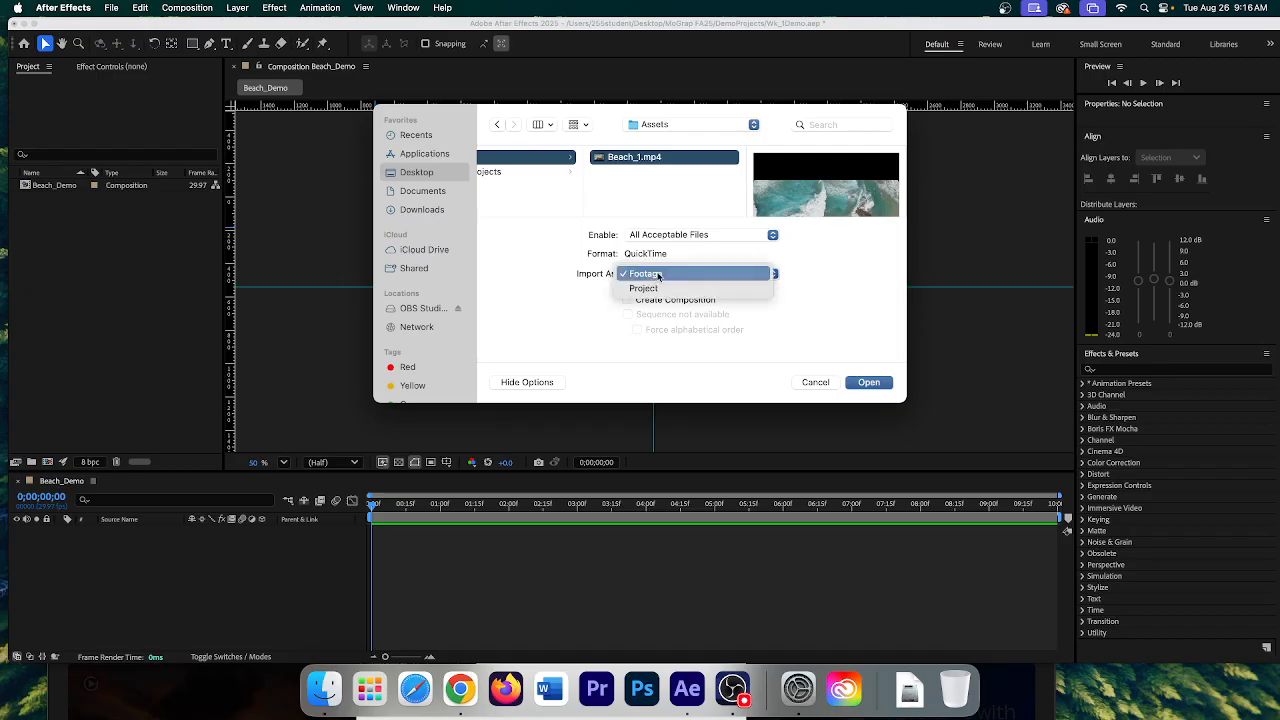
{"action": "left_click", "coordinate": [658, 274]}
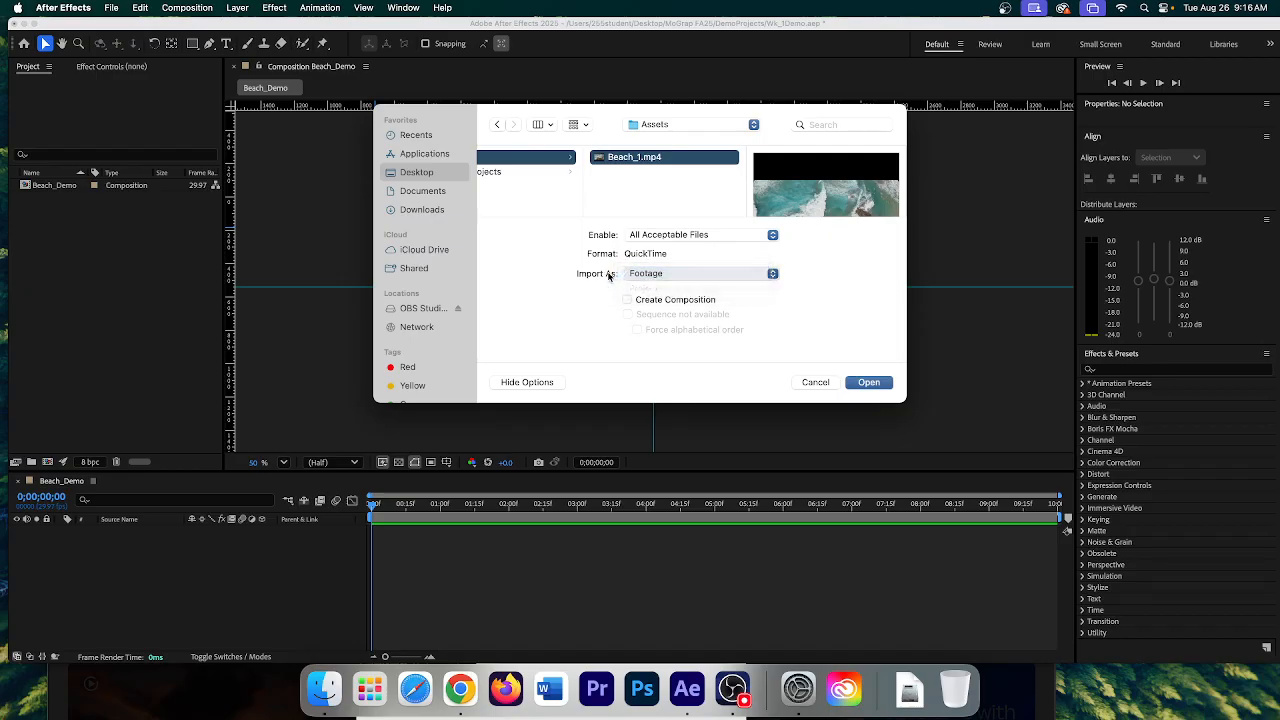
{"action": "left_click", "coordinate": [869, 383]}
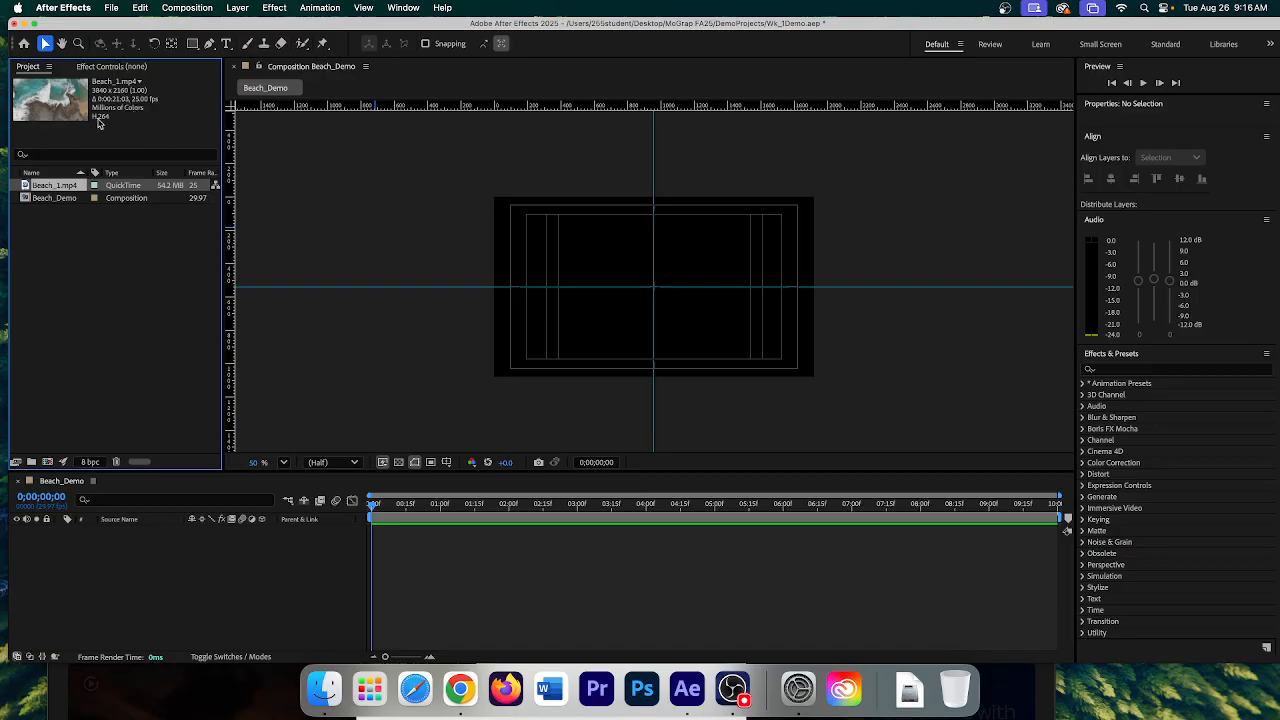
- Interpret Beach_1.mp4's main footage to conform to a 29.97 fps frame rate
{"action": "right_click", "coordinate": [48, 190]}
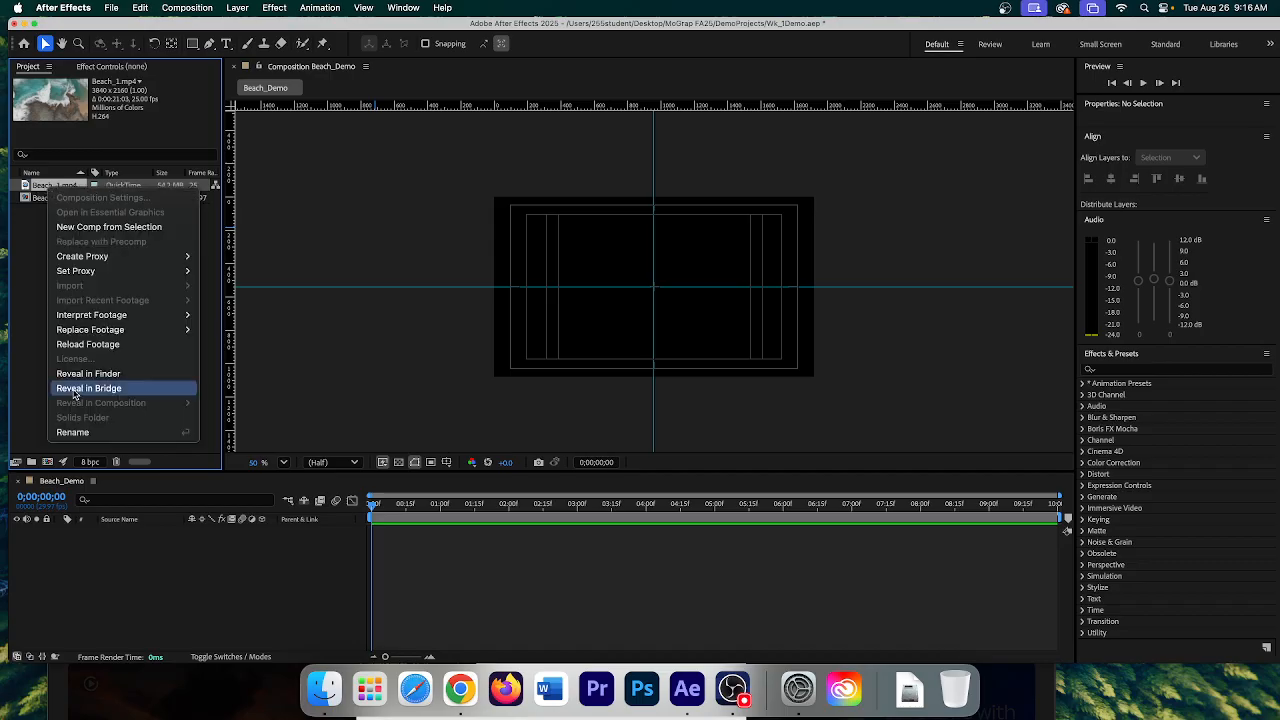
{"action": "mouse_move", "coordinate": [79, 318]}
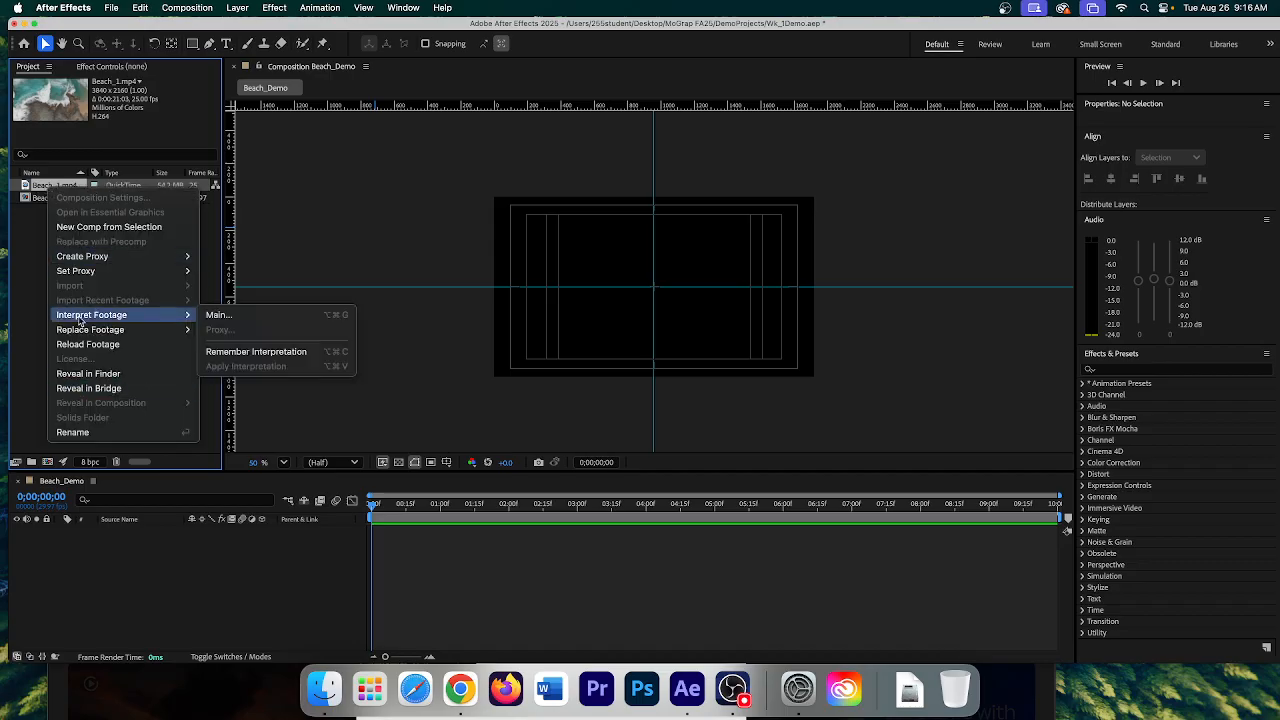
{"action": "left_click", "coordinate": [270, 316]}
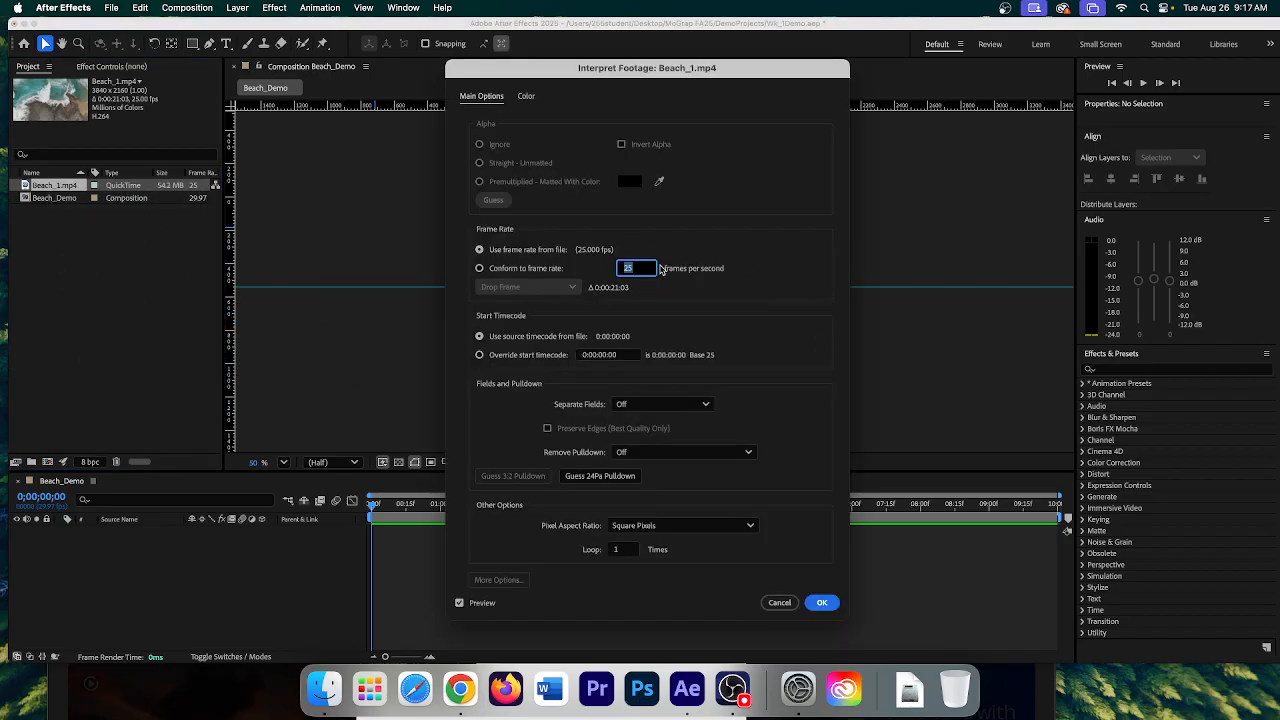
{"action": "type", "text": "29.97"}
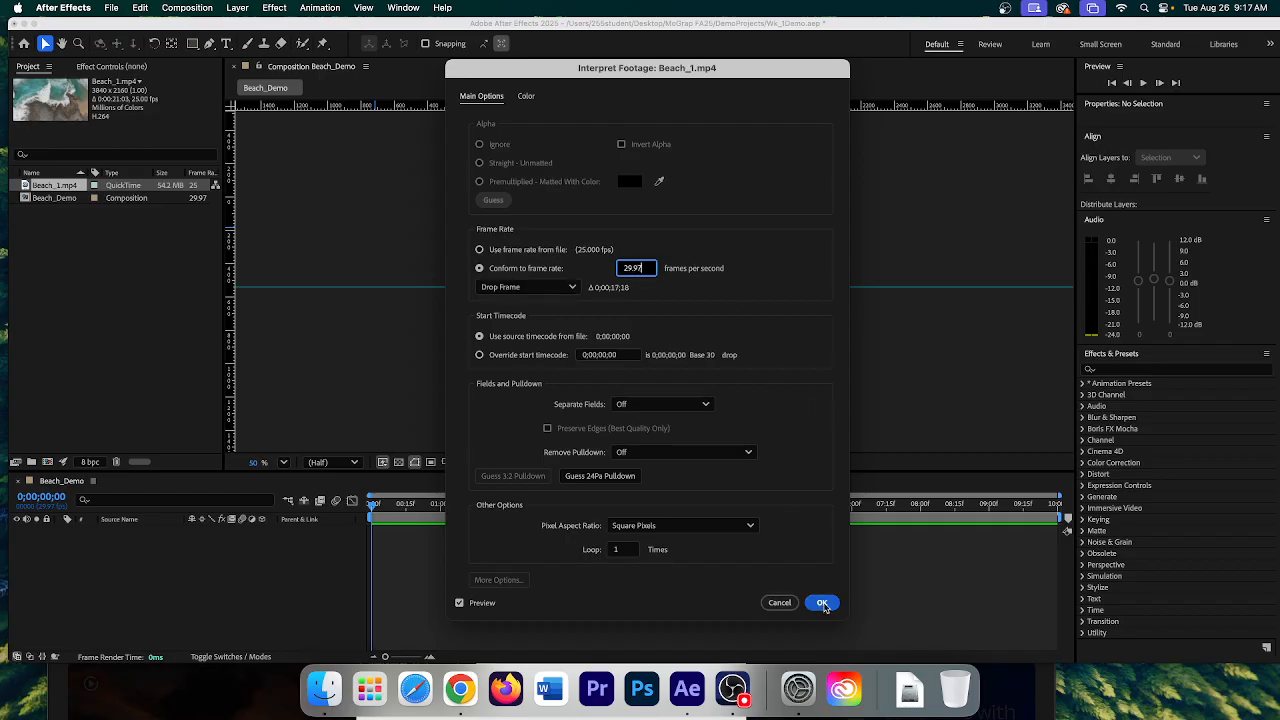
{"action": "left_click", "coordinate": [820, 603]}
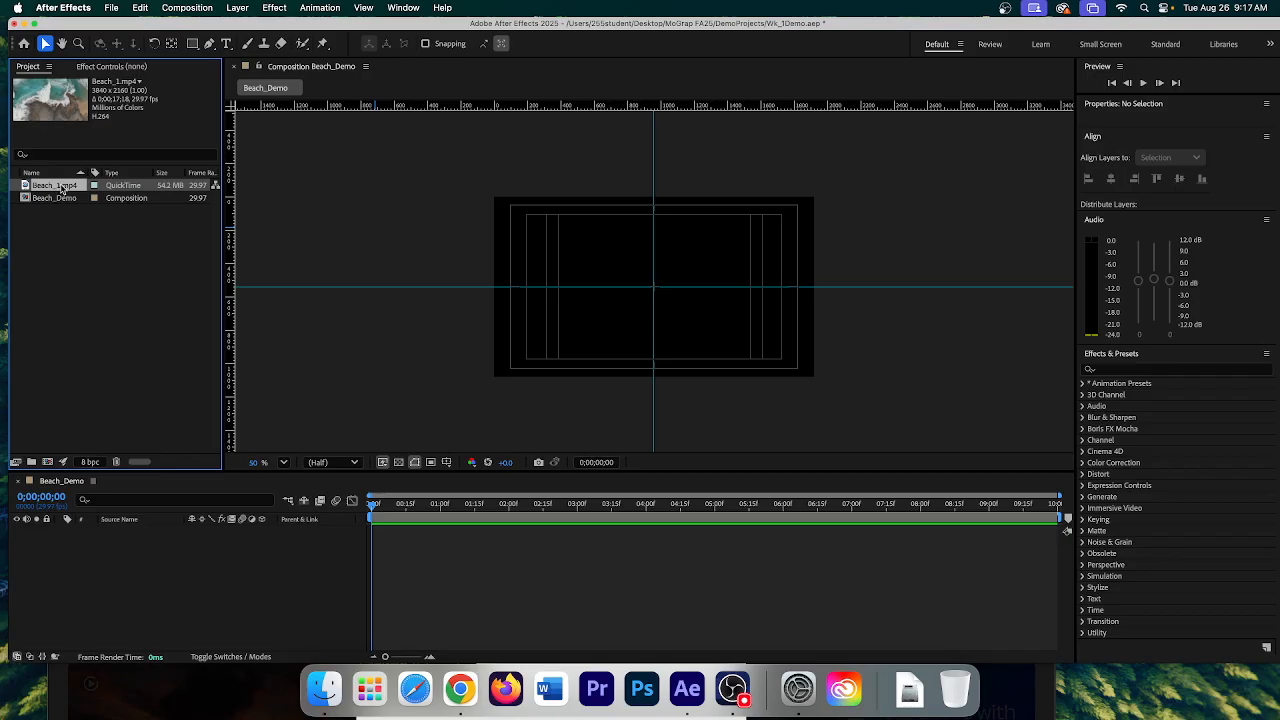
- Drag Beach_1.mp4 into the Beach_Demo timeline as a layer and dismiss the Properties tip
{"action": "left_click_drag", "start_coordinate": [62, 189], "coordinate": [204, 602]}
{"action": "scroll", "coordinate": [763, 266], "scroll_direction": "down", "scroll_amount": 3}
{"action": "scroll", "coordinate": [763, 266], "scroll_direction": "up", "scroll_amount": 6}
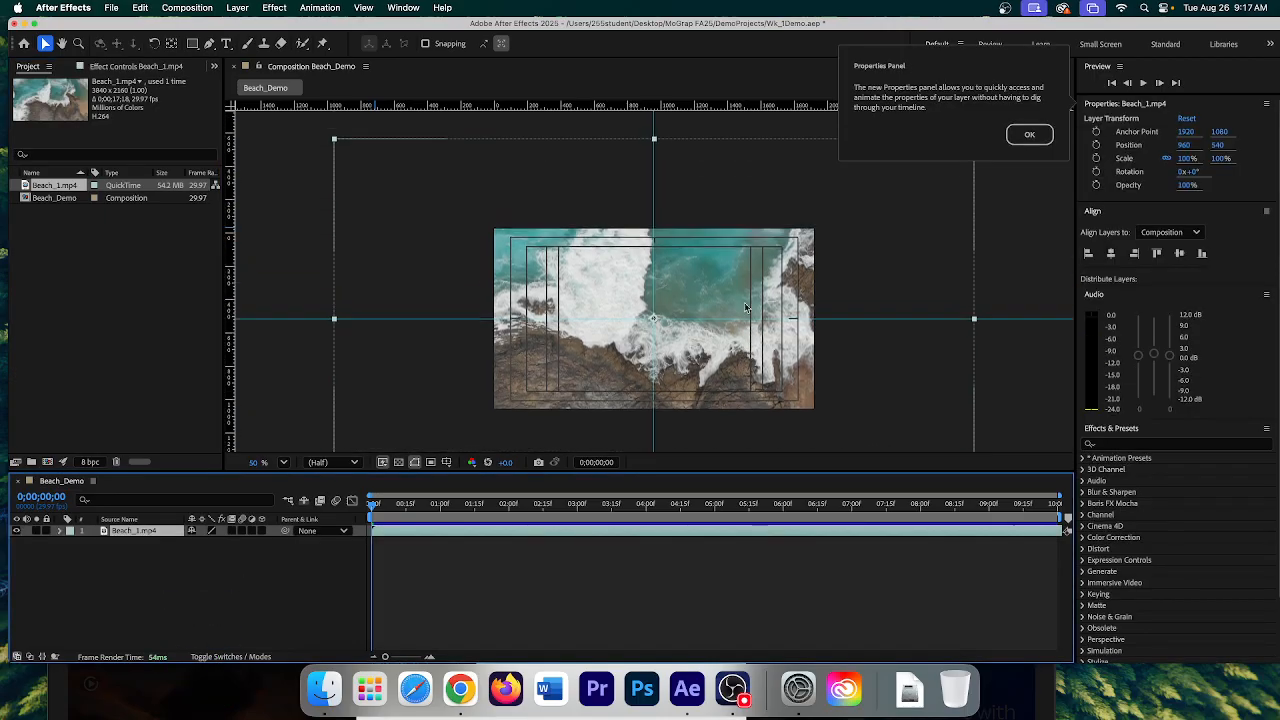
{"action": "left_click", "coordinate": [1029, 134]}
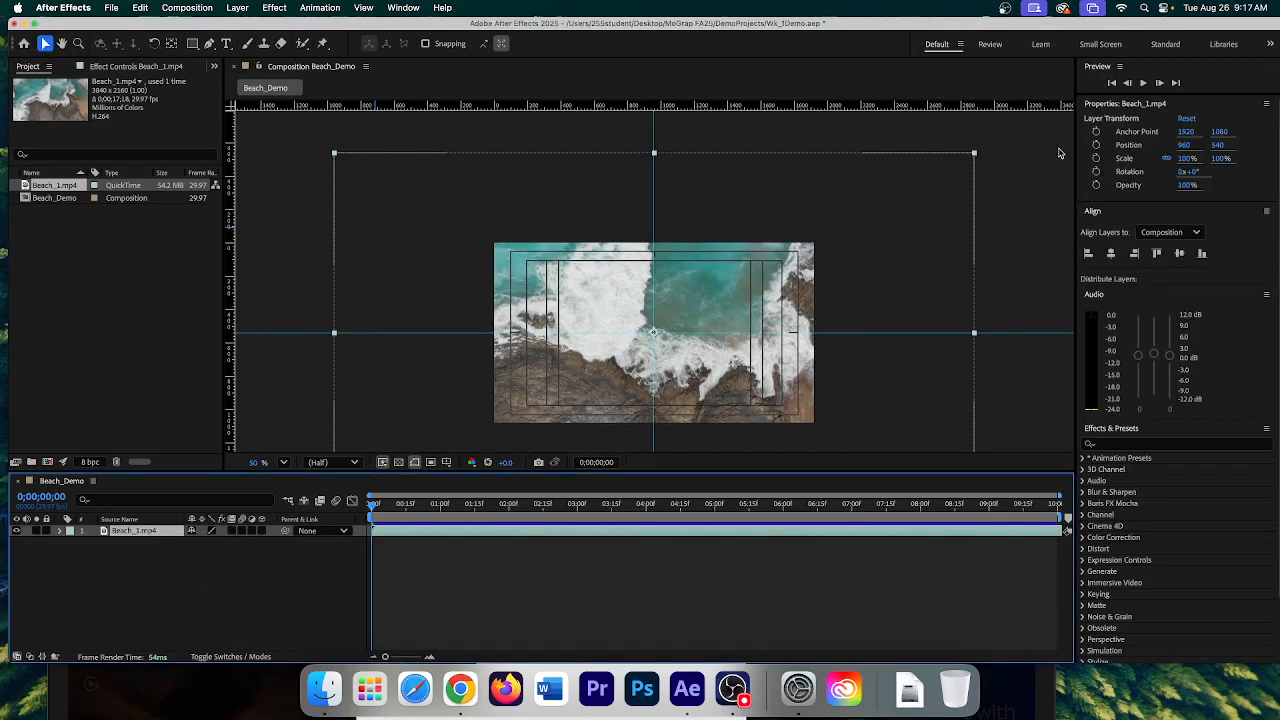
{"action": "scroll", "coordinate": [631, 325], "scroll_direction": "down", "scroll_amount": 2}
{"action": "scroll", "coordinate": [631, 320], "scroll_direction": "up", "scroll_amount": 4}
{"action": "scroll", "coordinate": [629, 317], "scroll_direction": "down", "scroll_amount": 3}
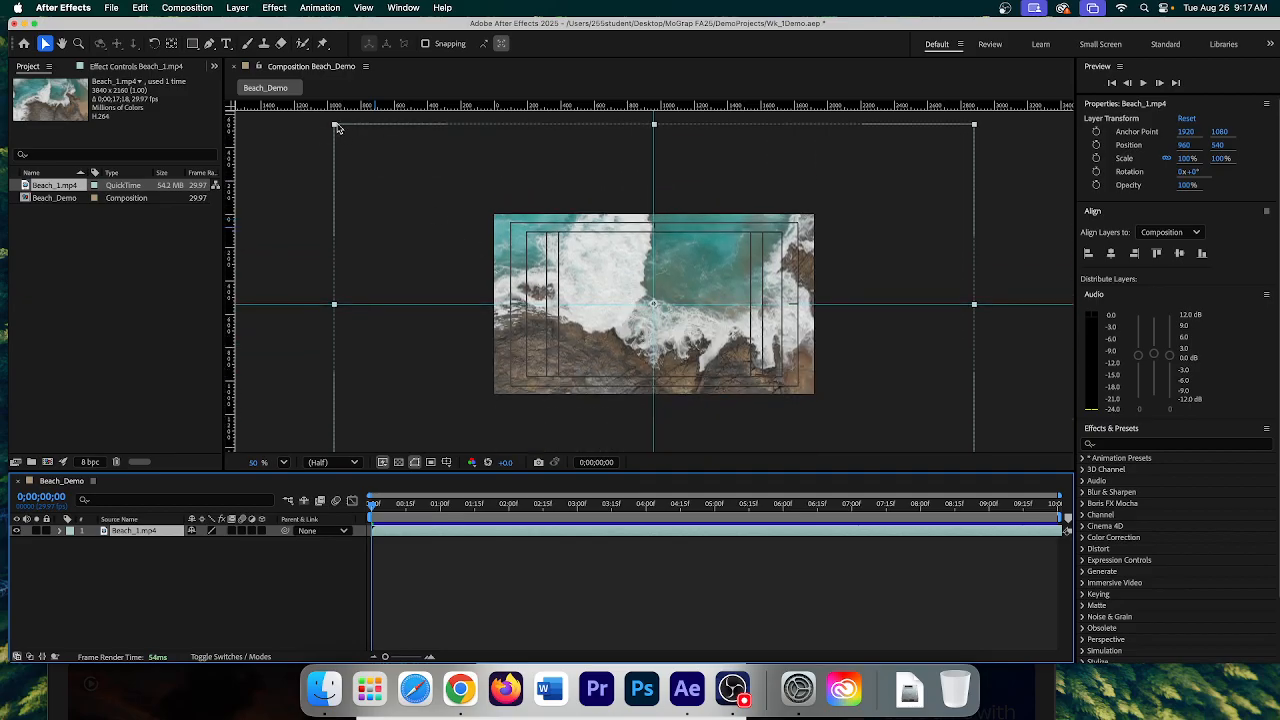
- Toggle mask and shape path visibility, then try corner-scaling the layer and undo back to 100%
{"action": "left_click", "coordinate": [415, 463]}
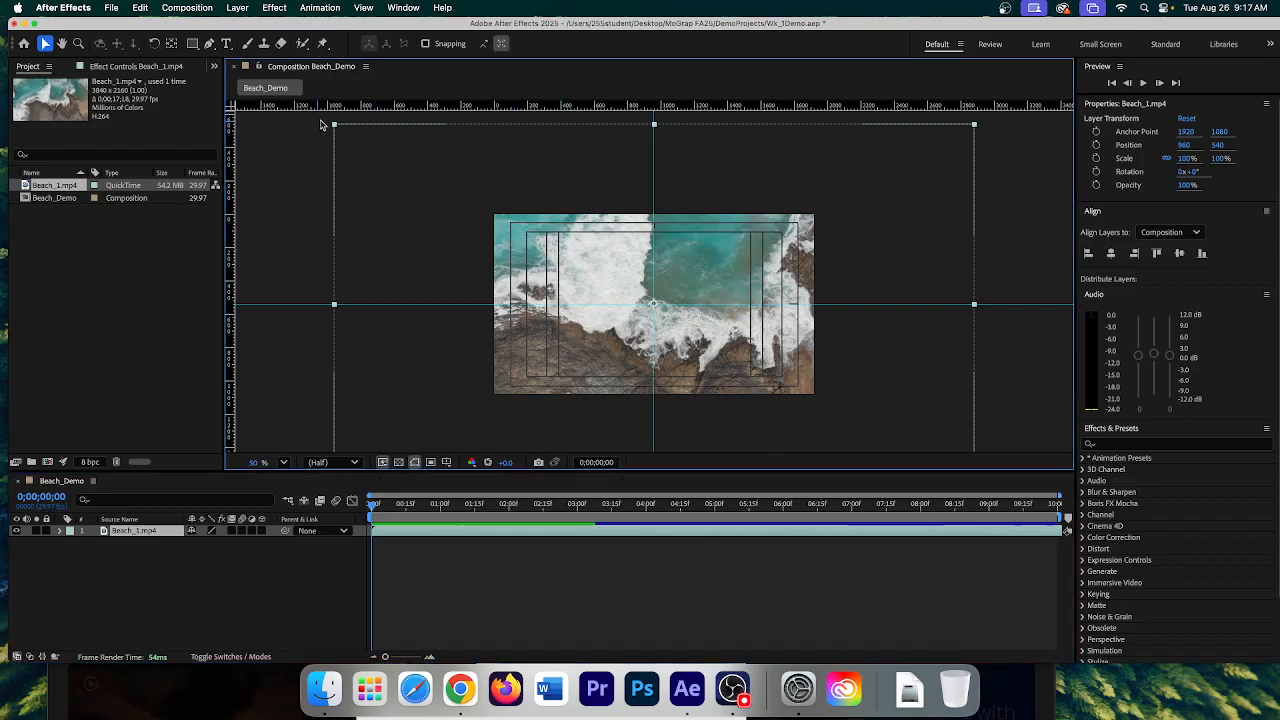
{"action": "left_click_drag", "start_coordinate": [336, 128], "coordinate": [391, 177]}
{"action": "key", "text": "super+z"}
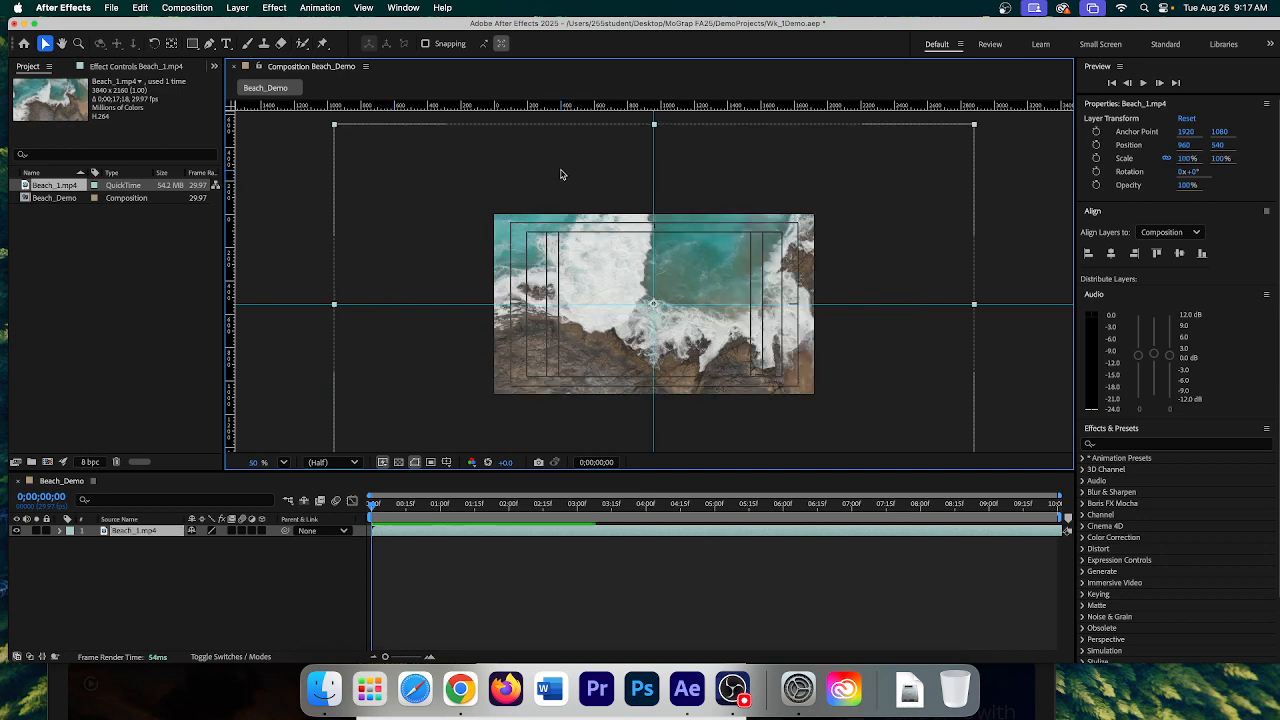
{"action": "scroll", "coordinate": [766, 280], "scroll_direction": "down", "scroll_amount": 3}
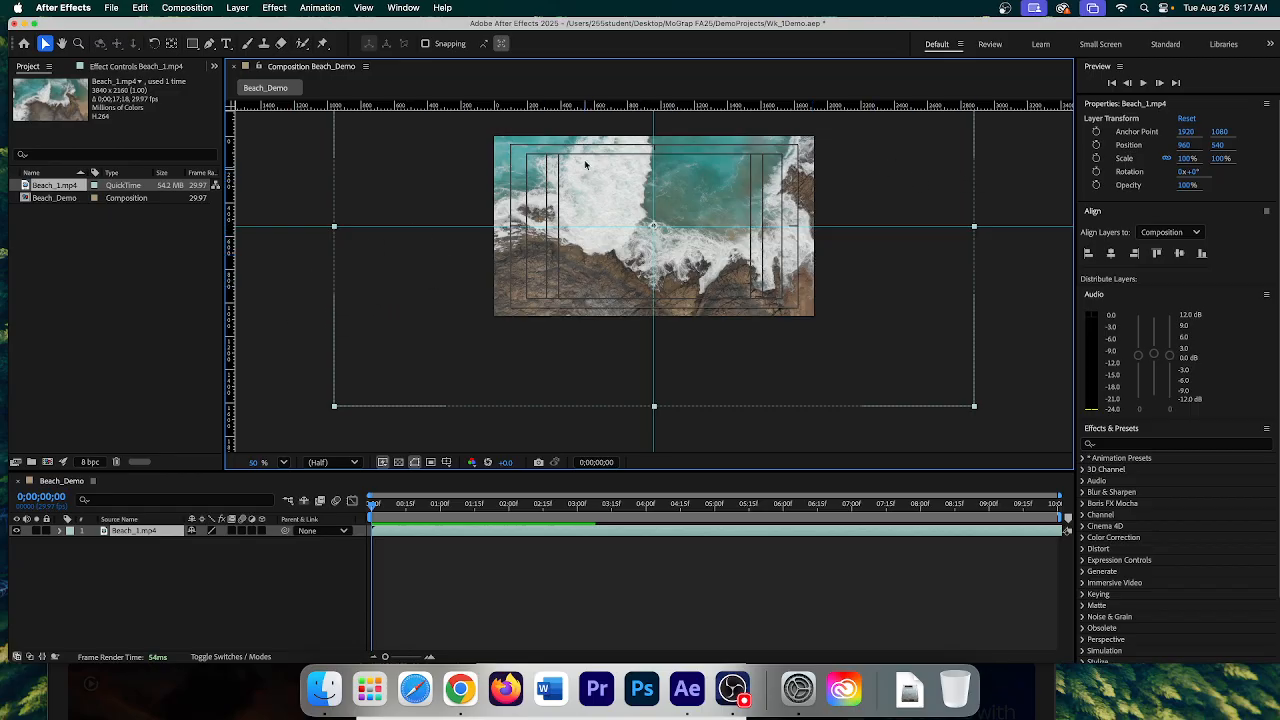
{"action": "left_click_drag", "start_coordinate": [334, 406], "coordinate": [390, 369]}
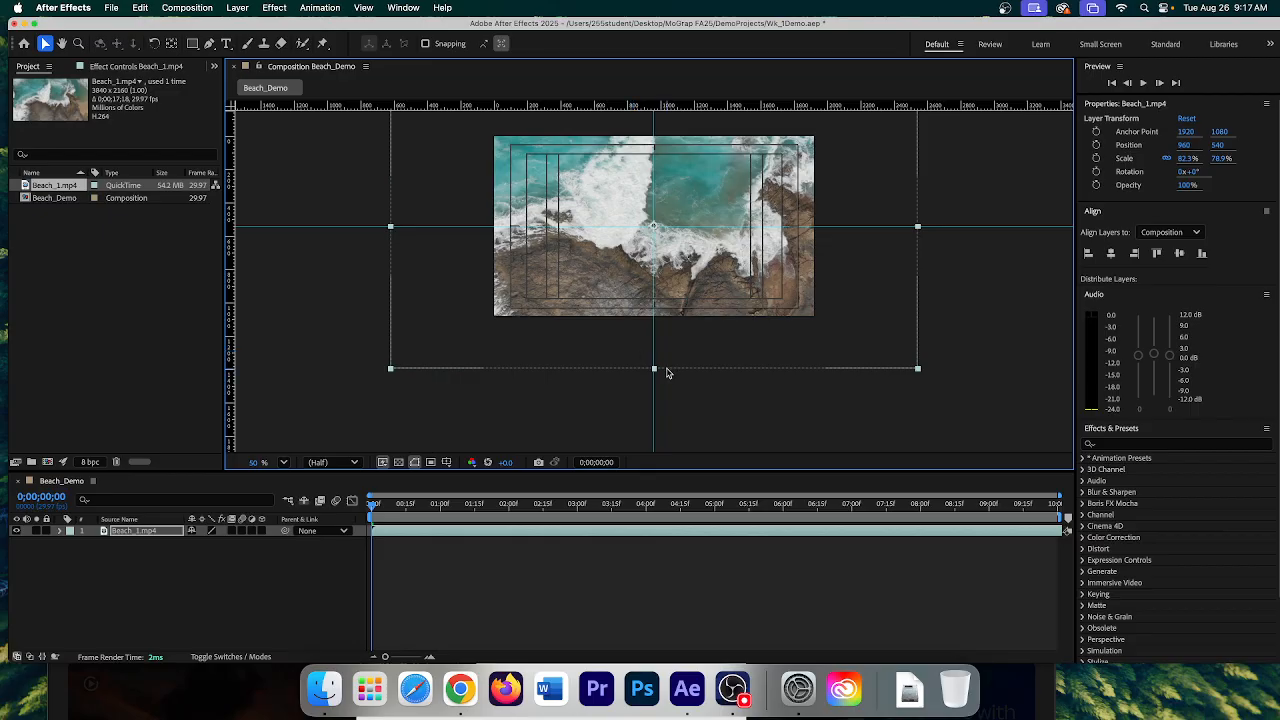
{"action": "key", "text": "super+z"}
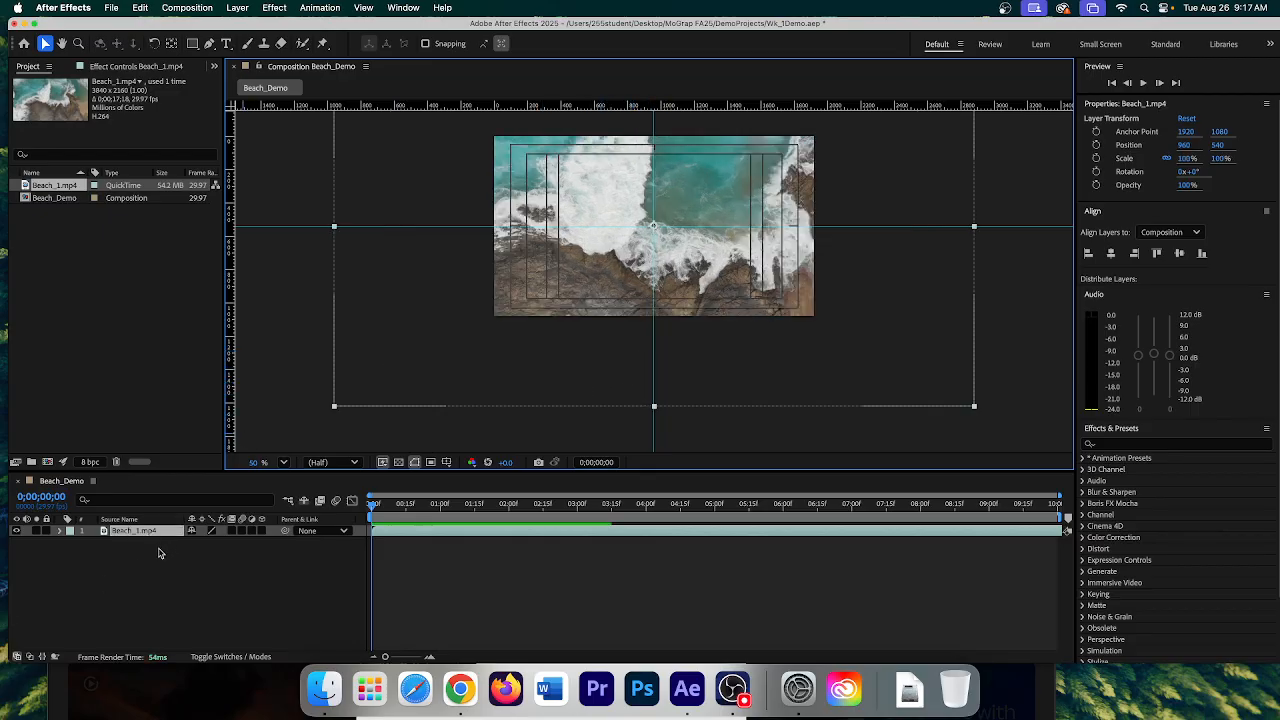
- Apply Transform > Fit to Comp Height to the Beach_1.mp4 layer, bringing it to 50% scale
{"action": "right_click", "coordinate": [156, 534]}
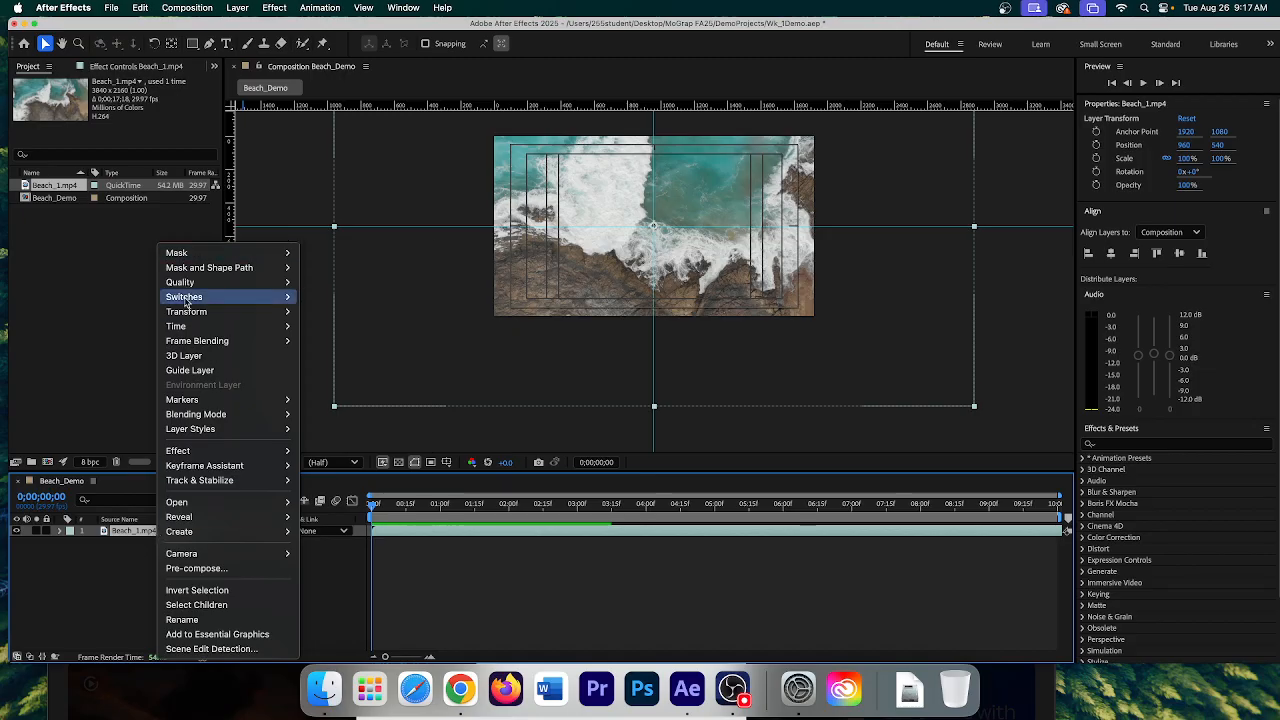
{"action": "mouse_move", "coordinate": [186, 316]}
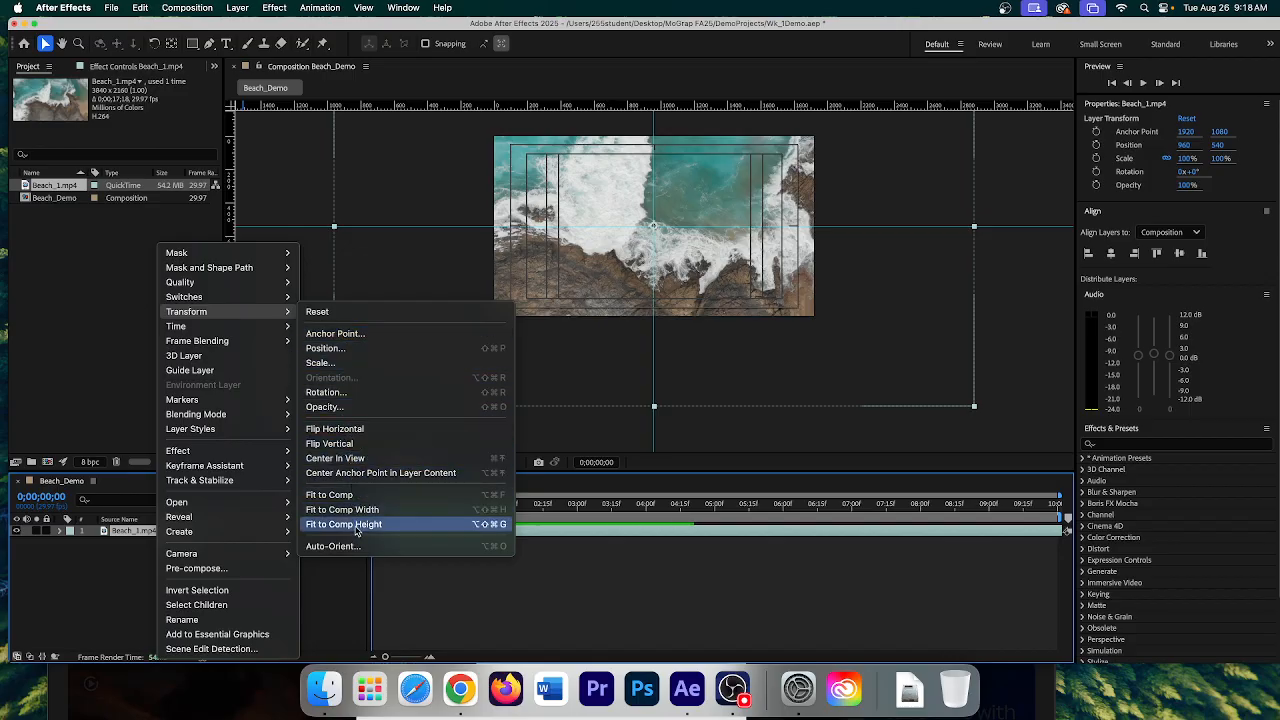
{"action": "left_click", "coordinate": [357, 525]}
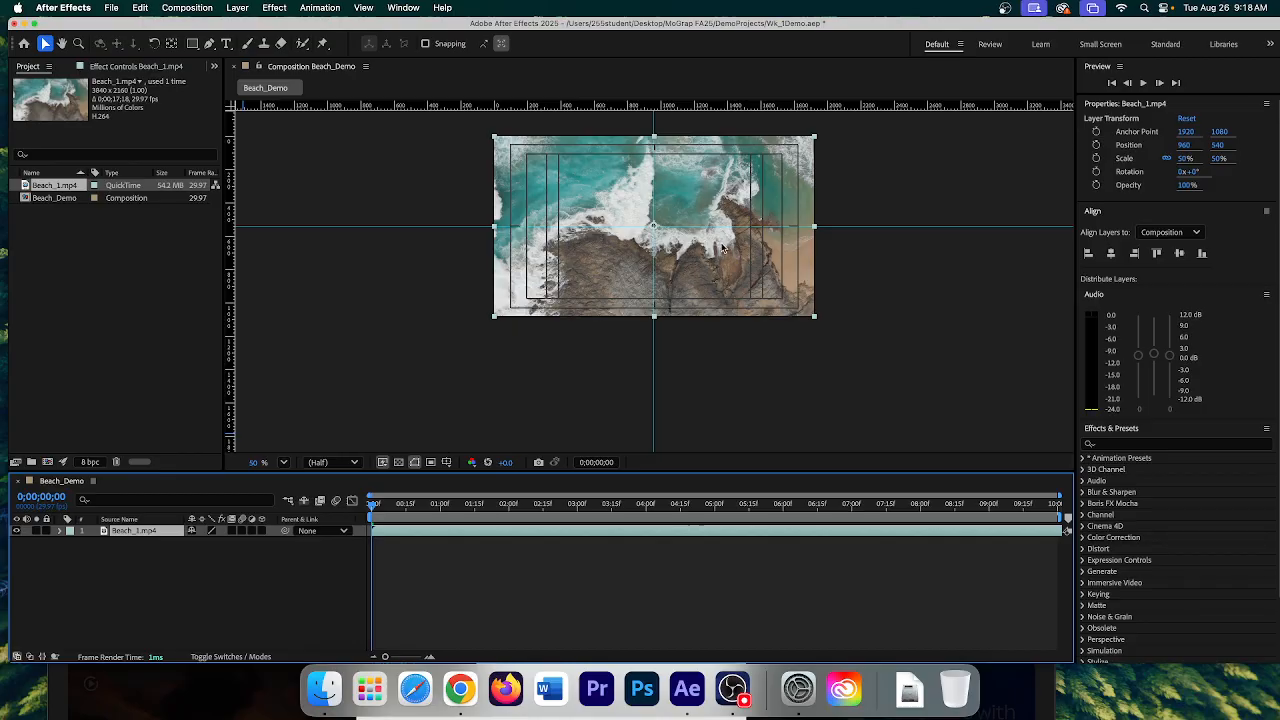
{"action": "scroll", "coordinate": [722, 248], "scroll_direction": "up", "scroll_amount": 3}
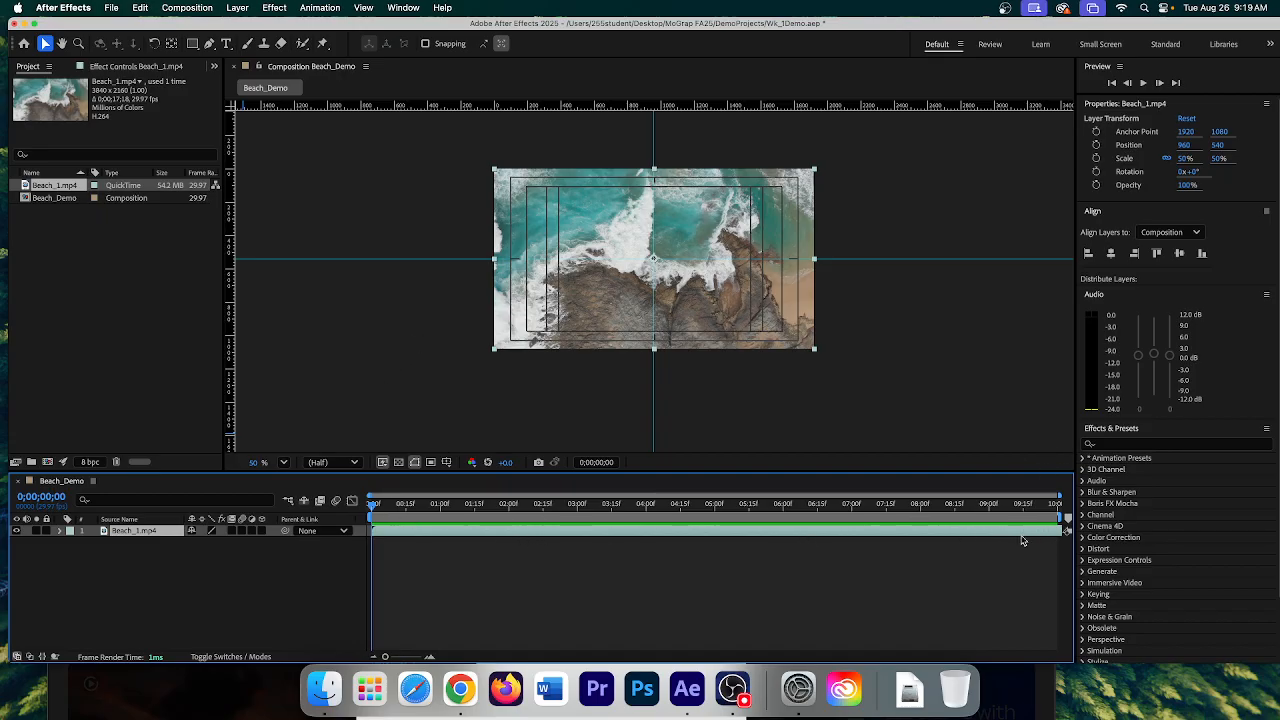
- Edit the Duration field in Beach_Demo's Composition Settings and confirm the change
{"action": "left_click", "coordinate": [94, 485]}
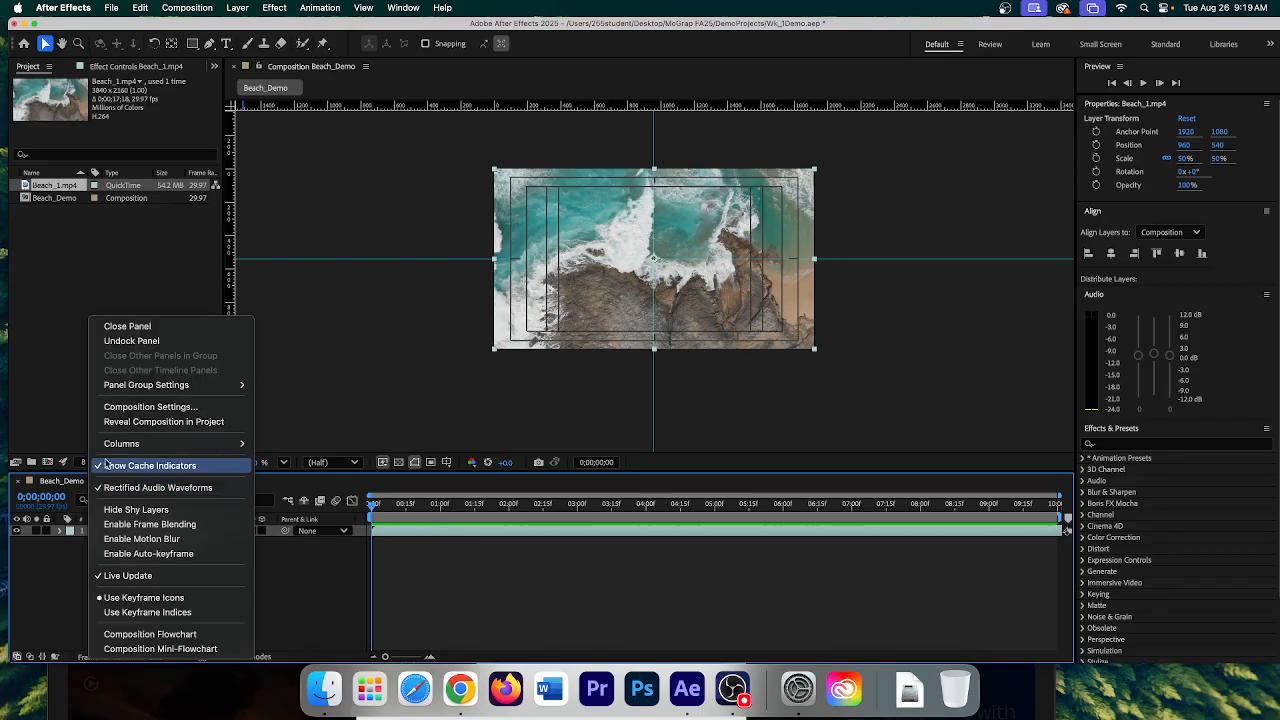
{"action": "left_click", "coordinate": [209, 8]}
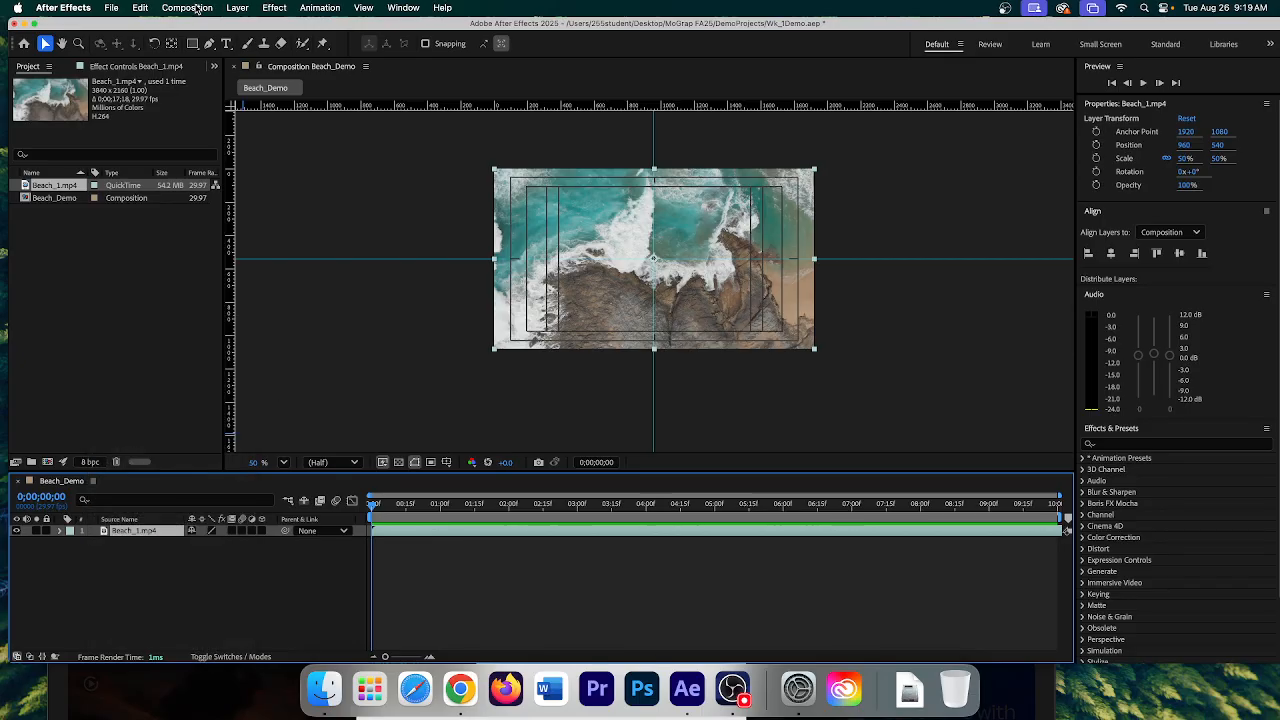
{"action": "left_click", "coordinate": [197, 9]}
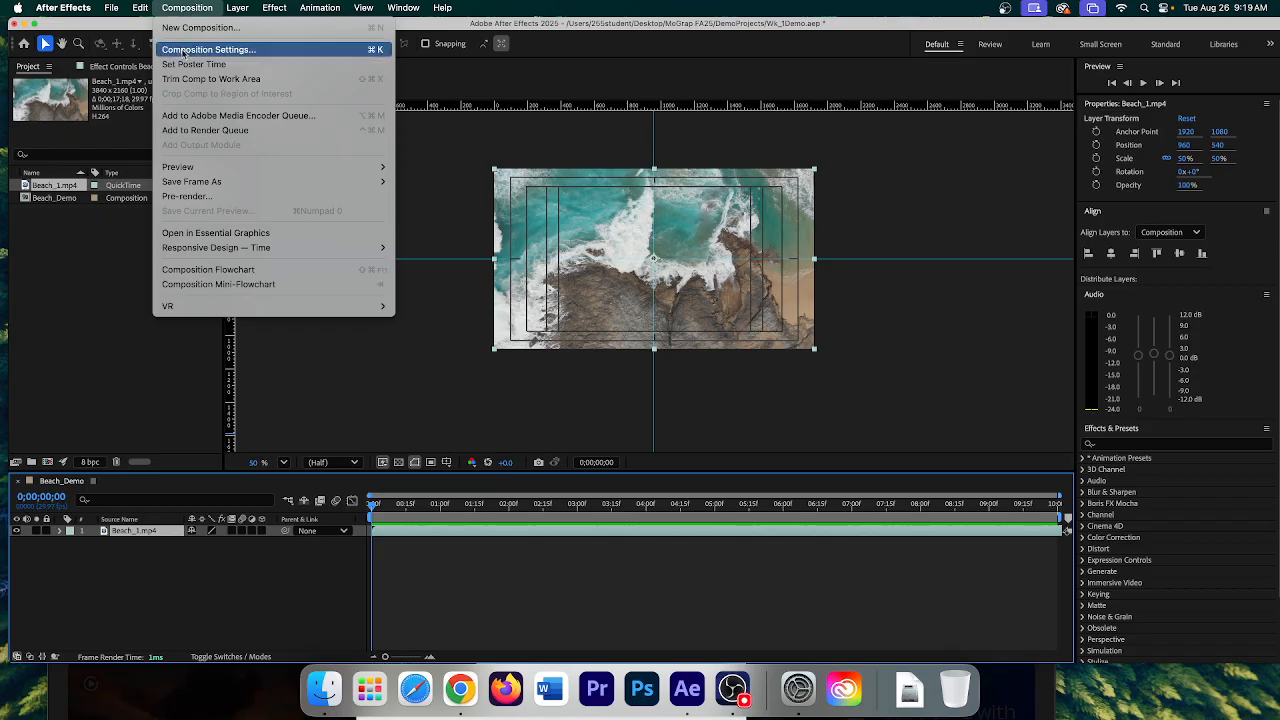
{"action": "left_click", "coordinate": [208, 50]}
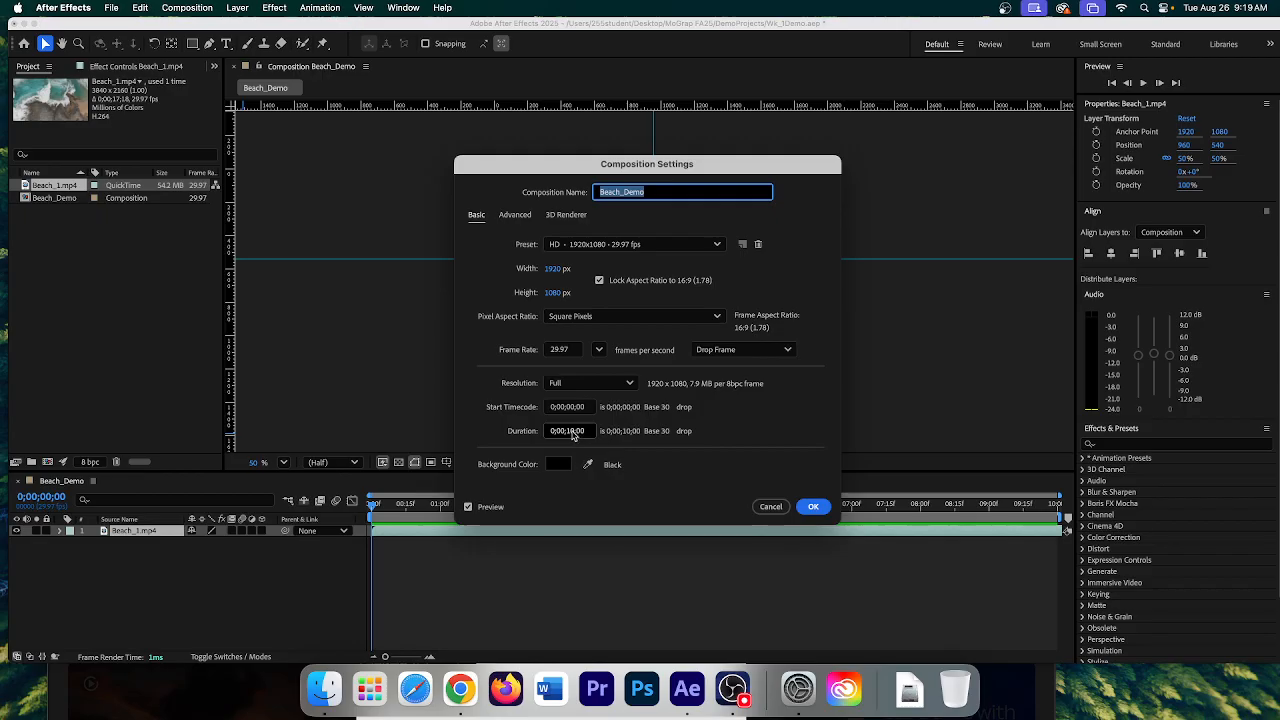
{"action": "left_click", "coordinate": [572, 433]}
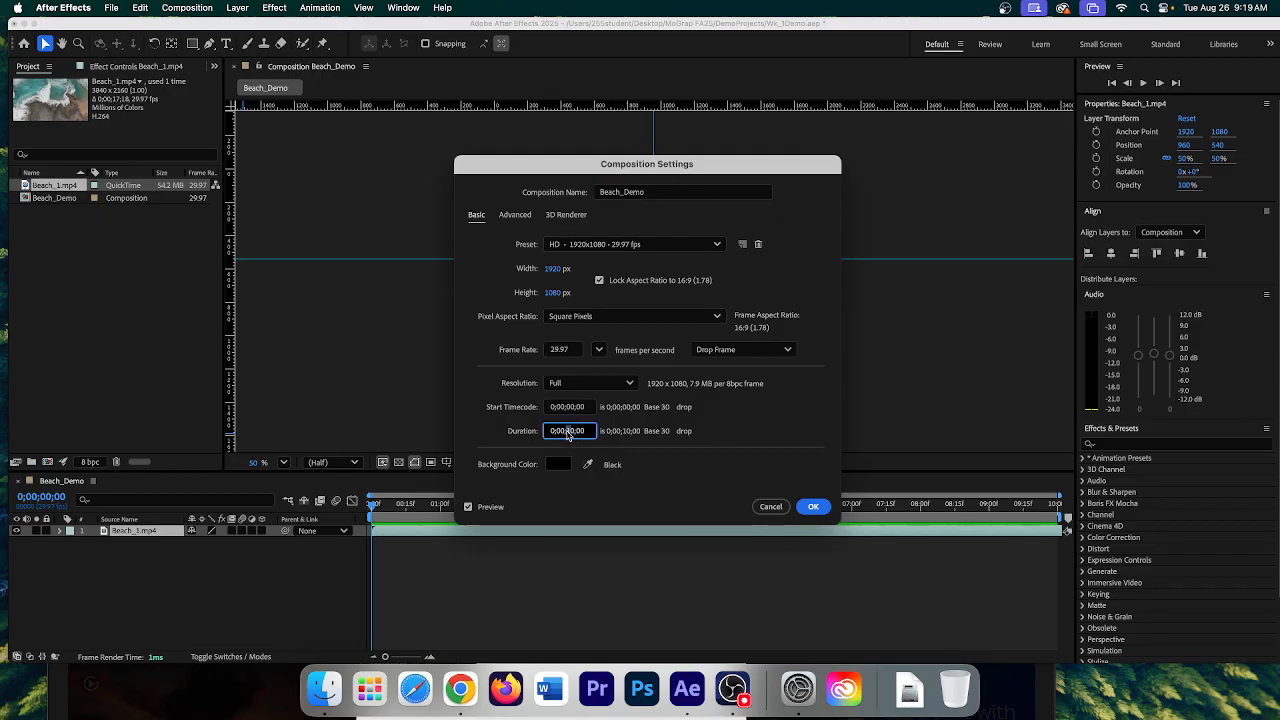
{"action": "left_click", "coordinate": [824, 511]}
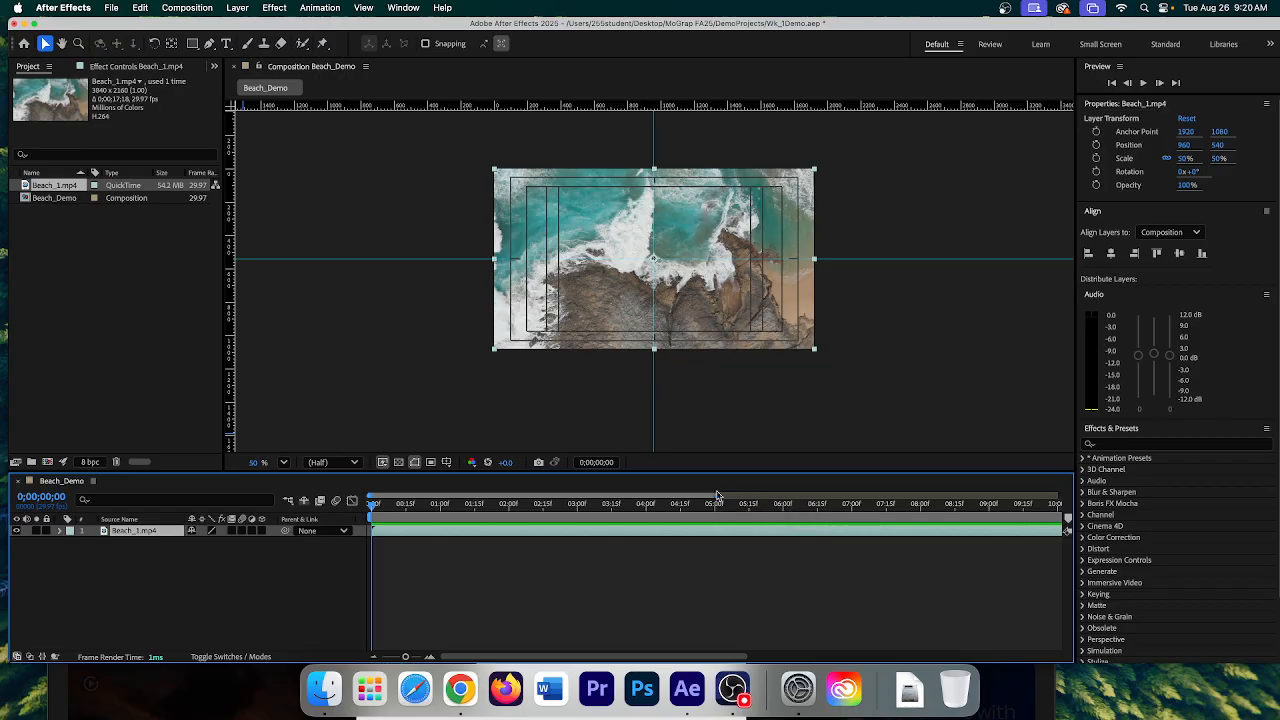
- Find where the footage ends near 10 seconds and pull the work area end bracket there
{"action": "left_click_drag", "start_coordinate": [717, 497], "coordinate": [1060, 498]}
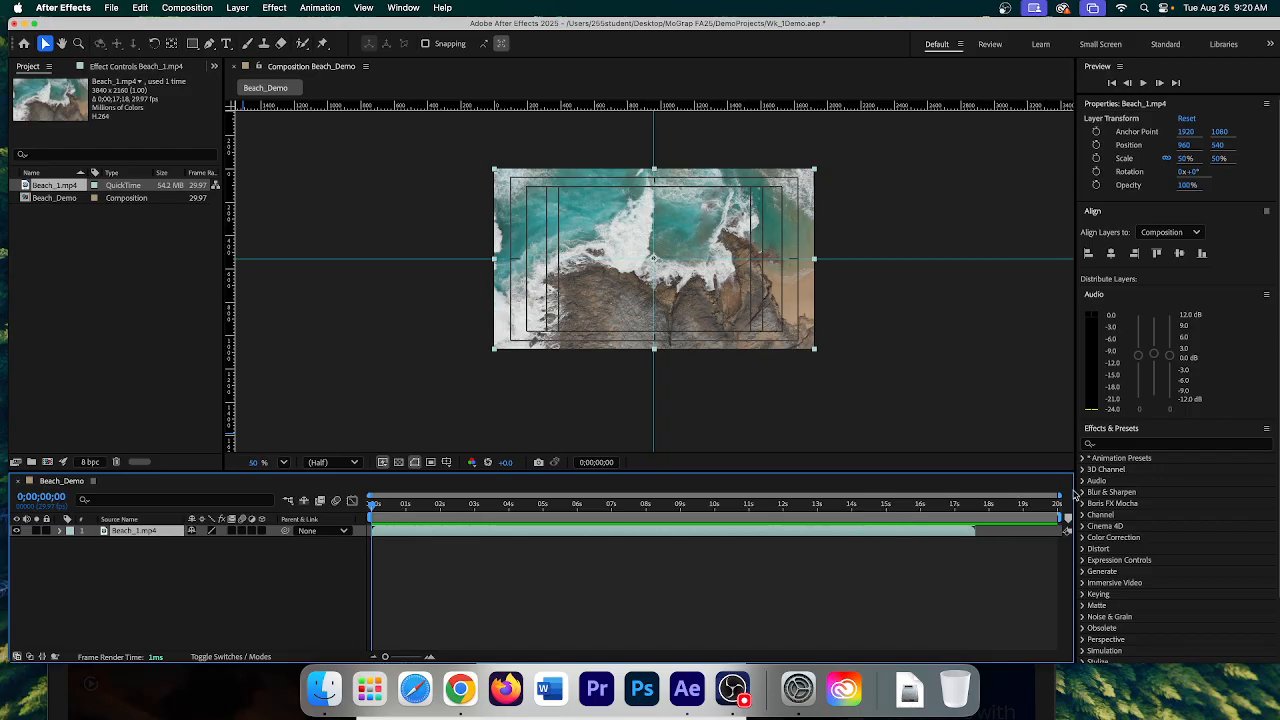
{"action": "left_click_drag", "start_coordinate": [374, 508], "coordinate": [518, 519]}
{"action": "key", "text": "Page_Up"}
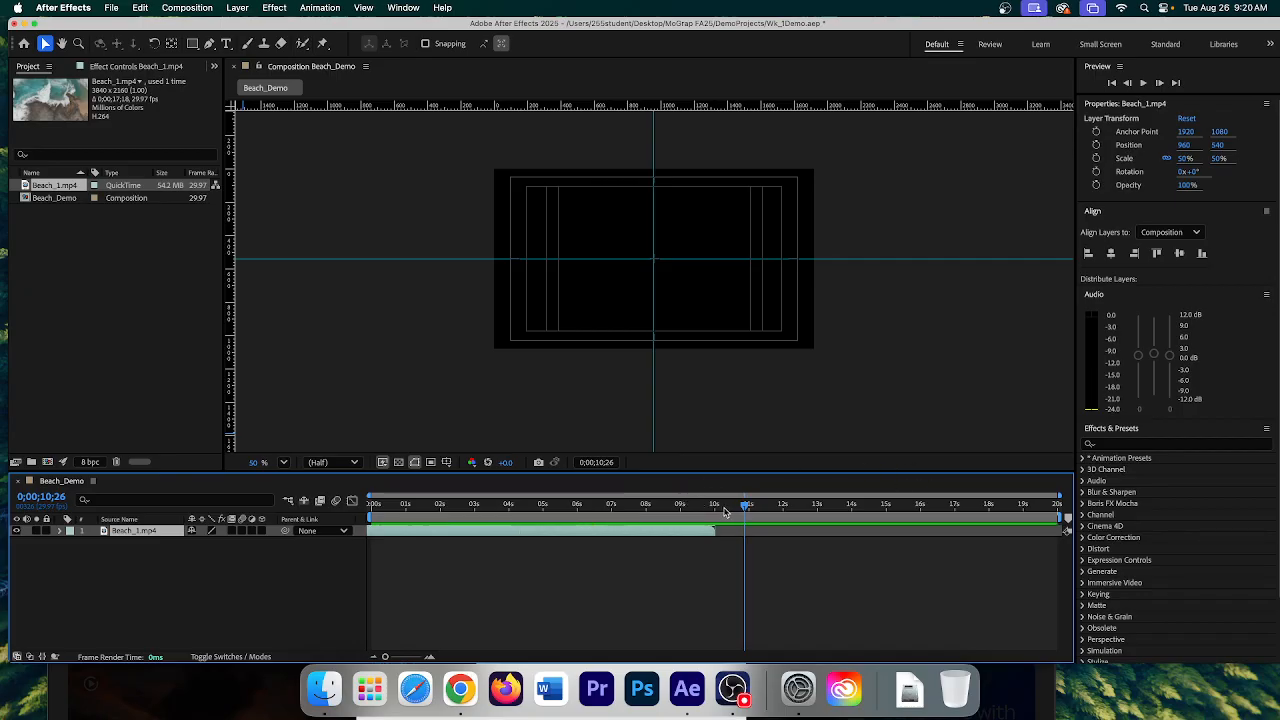
{"action": "left_click", "coordinate": [747, 505]}
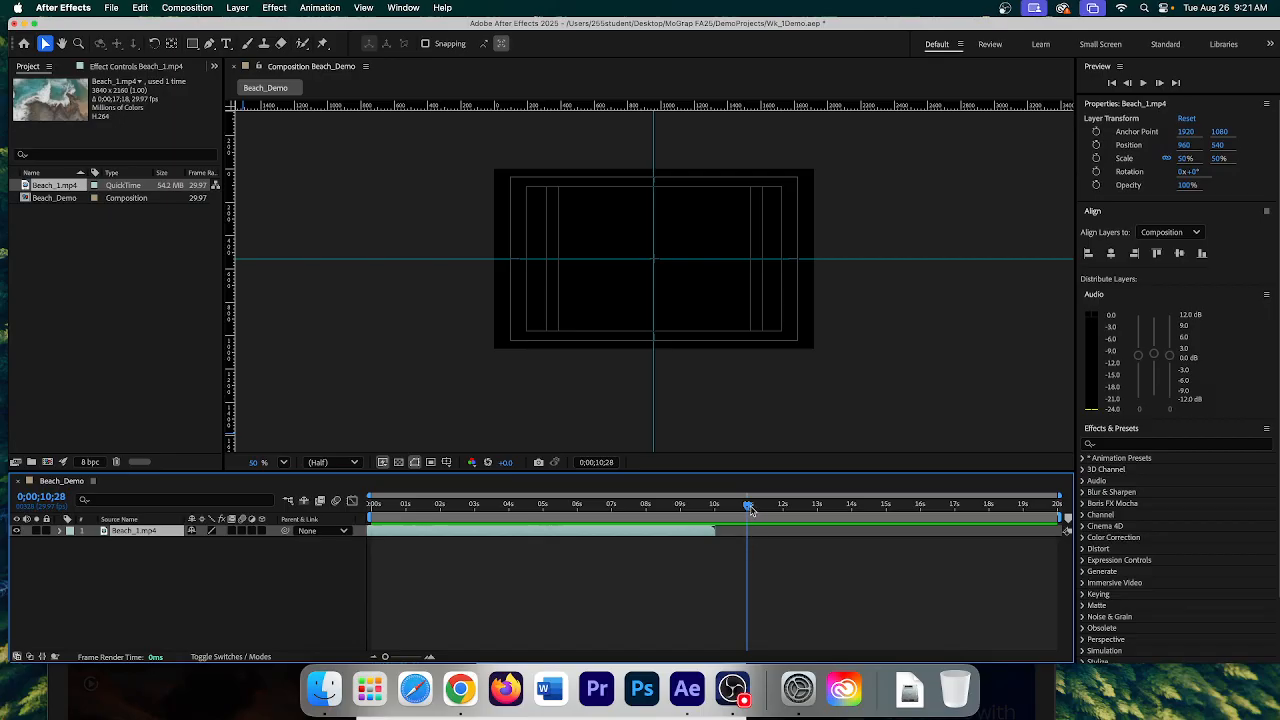
{"action": "left_click_drag", "start_coordinate": [751, 511], "coordinate": [680, 509]}
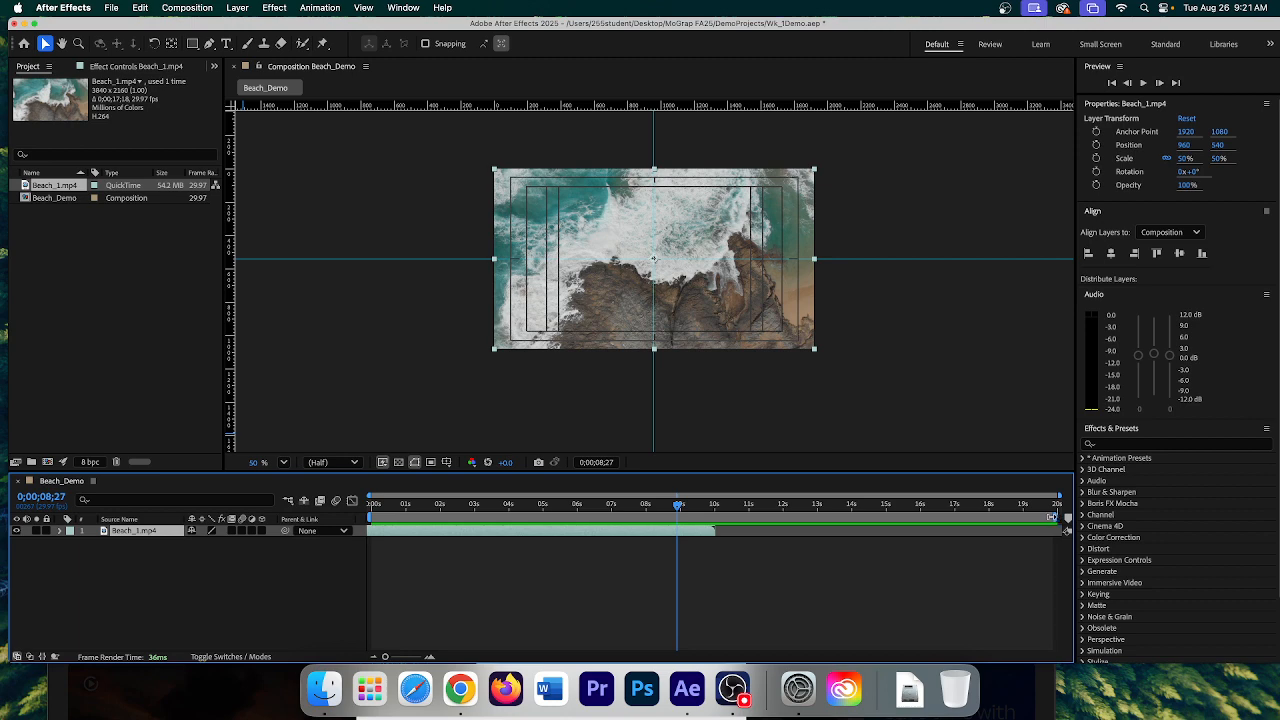
{"action": "left_click_drag", "start_coordinate": [1051, 517], "coordinate": [738, 517]}
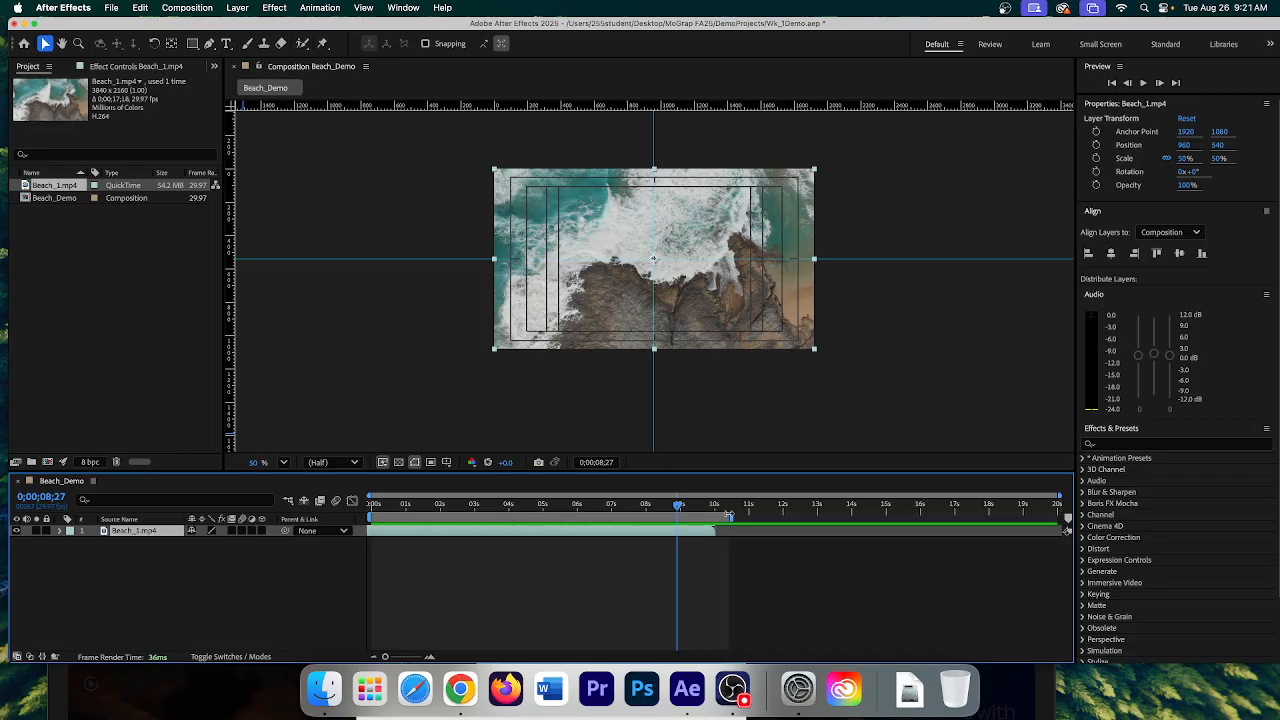
{"action": "left_click_drag", "start_coordinate": [727, 515], "coordinate": [719, 514]}
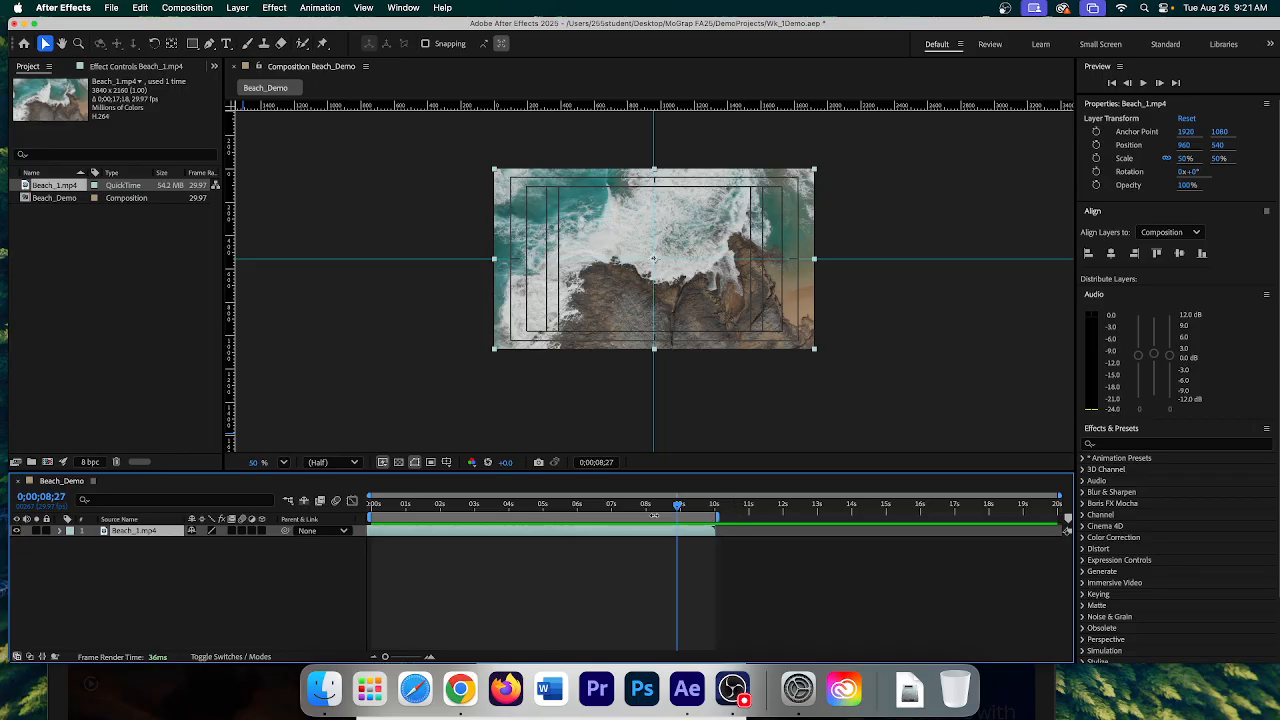
{"action": "mouse_move", "coordinate": [681, 508]}
{"action": "left_mouse_down"}
{"action": "mouse_move", "coordinate": [372, 512]}
{"action": "mouse_move", "coordinate": [690, 523]}
{"action": "left_mouse_up"}
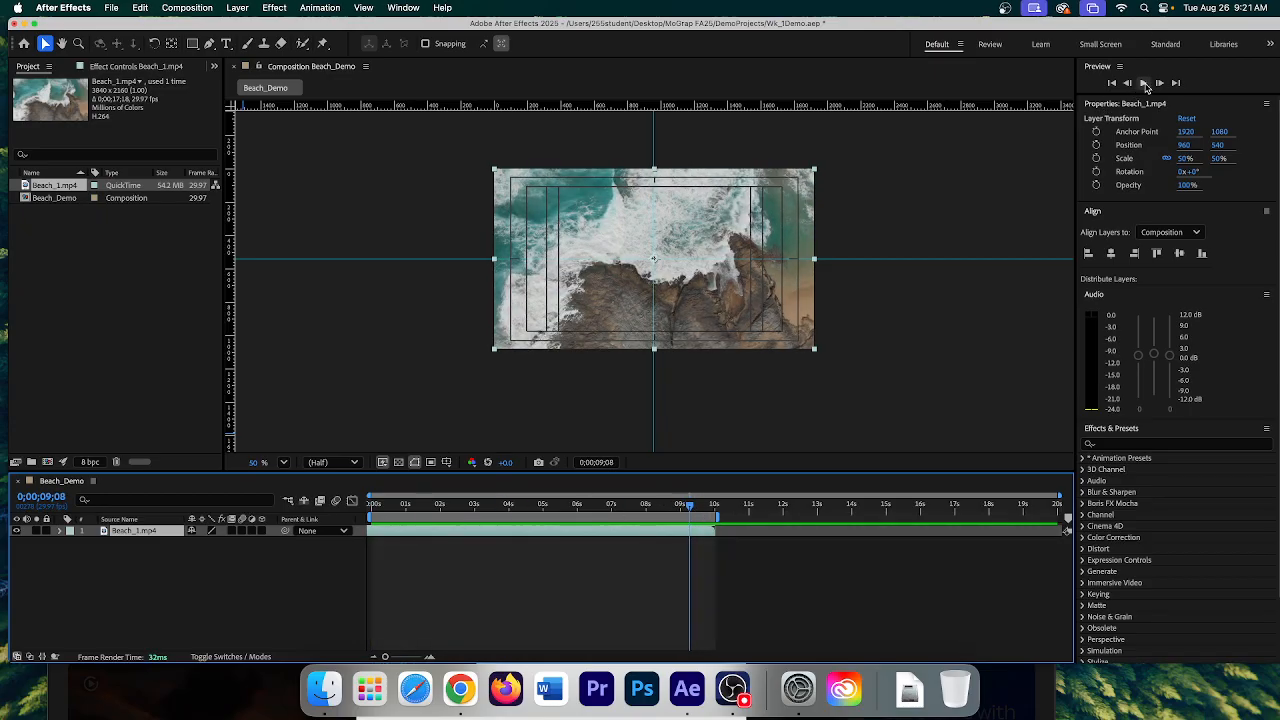
- Preview playback, then apply Trim Comp to Work Area so Beach_Demo runs 10 seconds
{"action": "left_click", "coordinate": [1144, 84]}
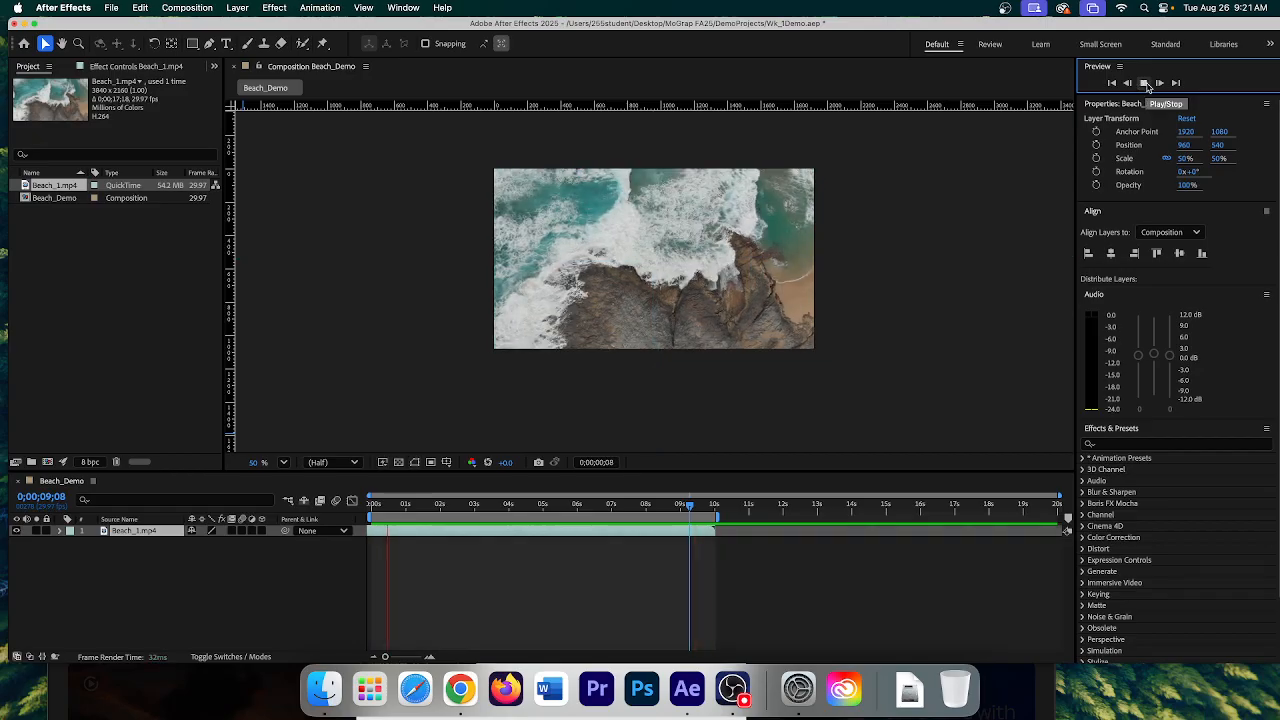
{"action": "left_click", "coordinate": [1145, 84]}
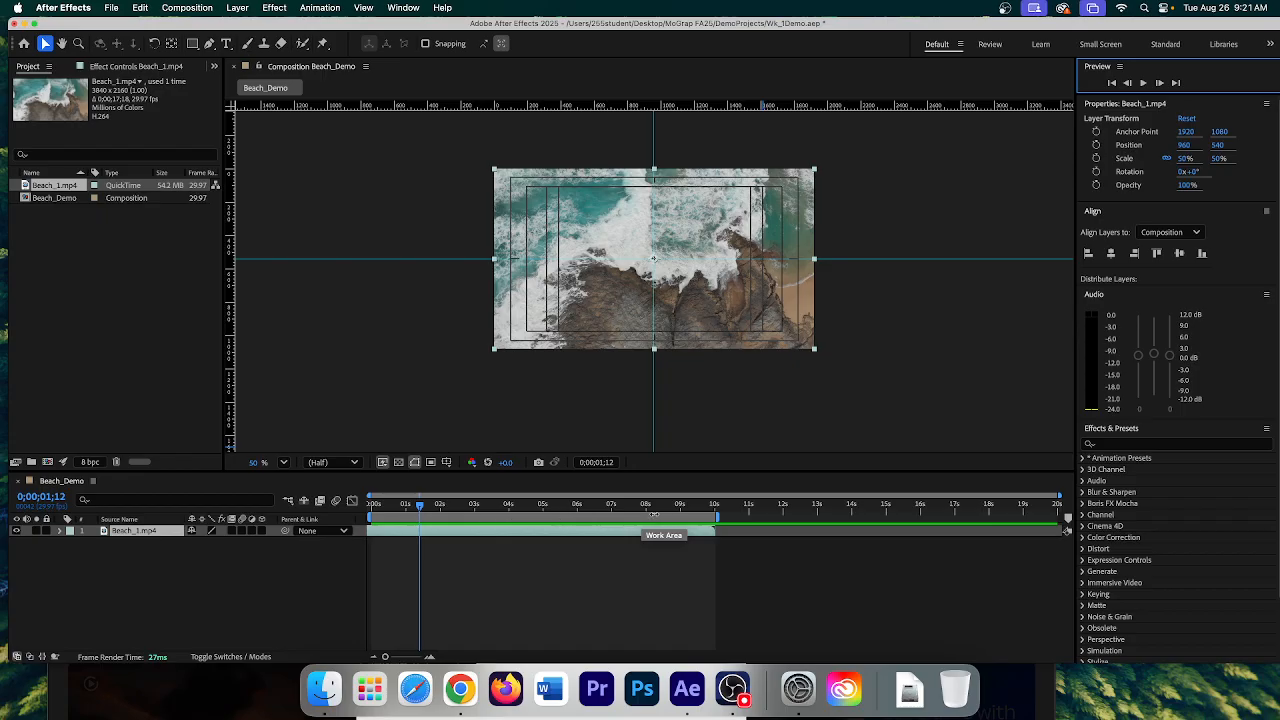
{"action": "right_click", "coordinate": [634, 516]}
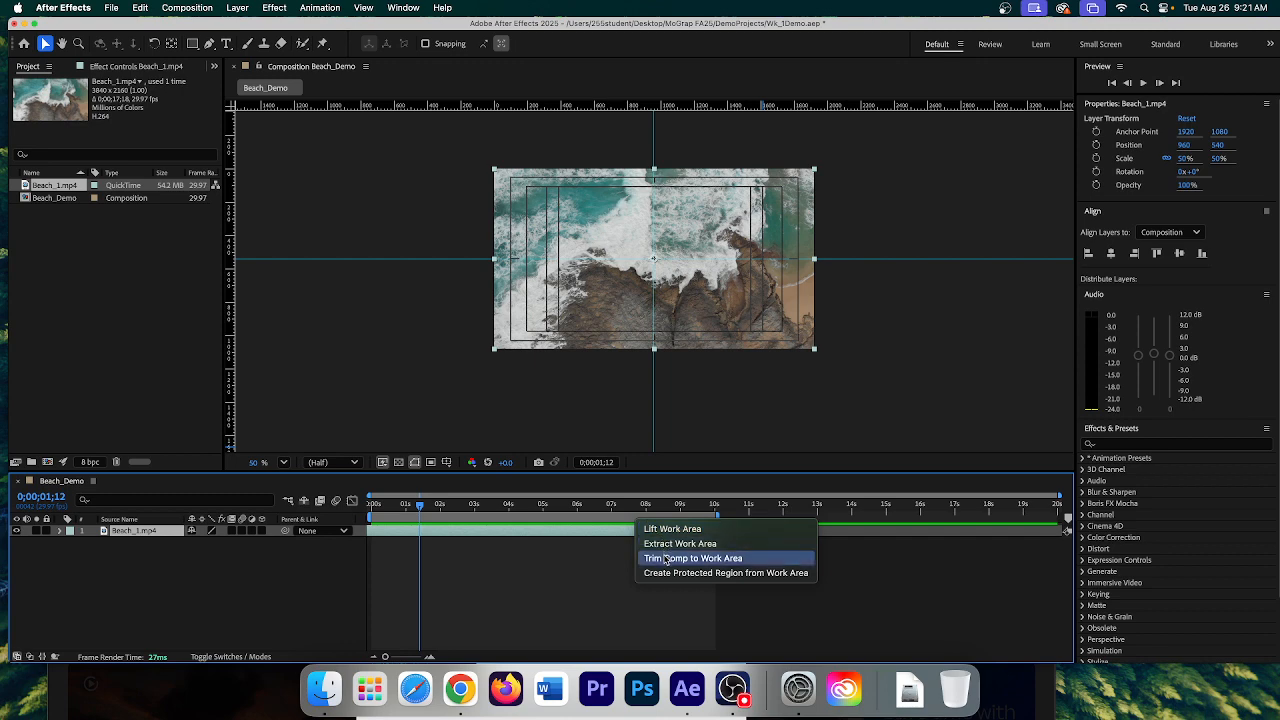
{"action": "left_click", "coordinate": [667, 559]}
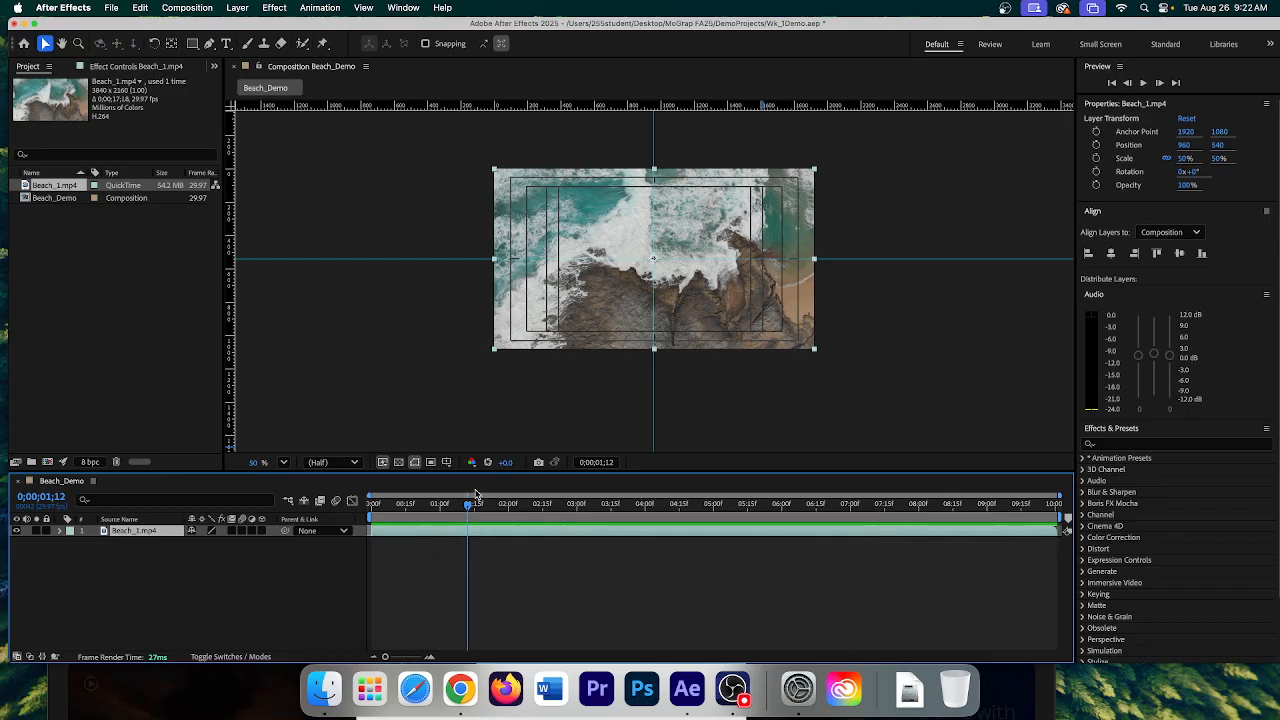
{"action": "left_click_drag", "start_coordinate": [470, 508], "coordinate": [371, 513]}
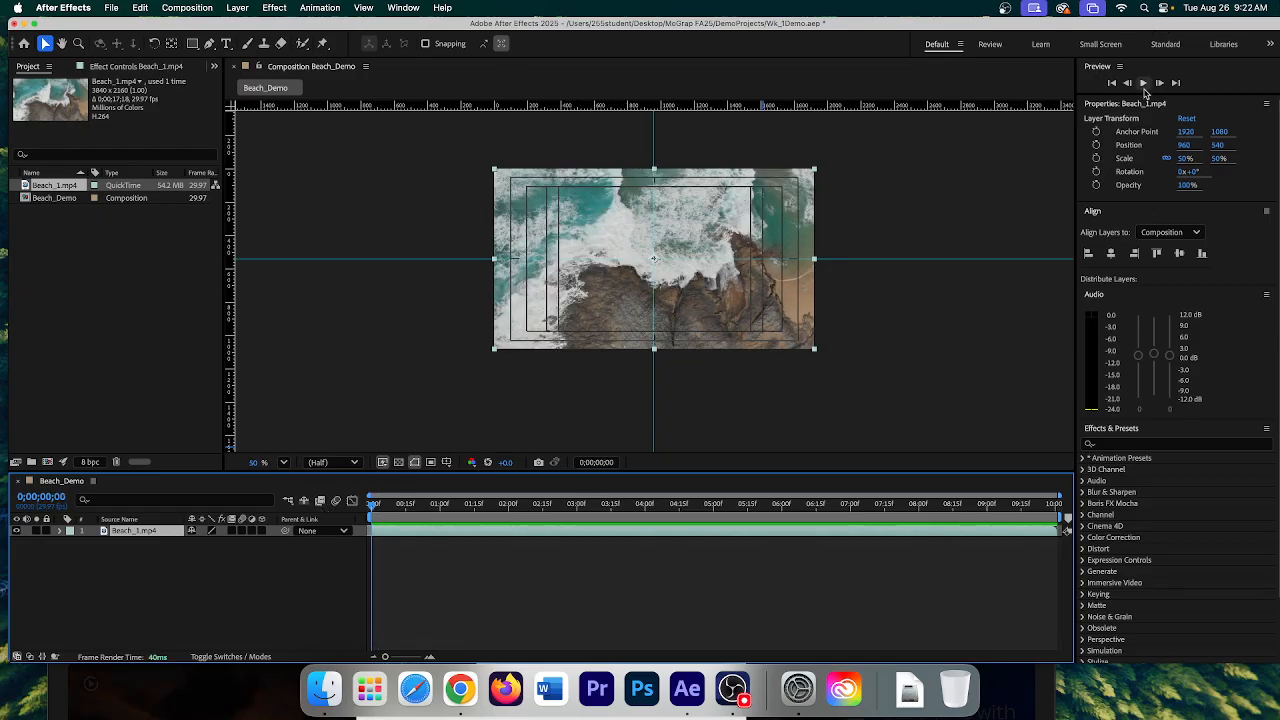
{"action": "left_click", "coordinate": [1143, 83]}
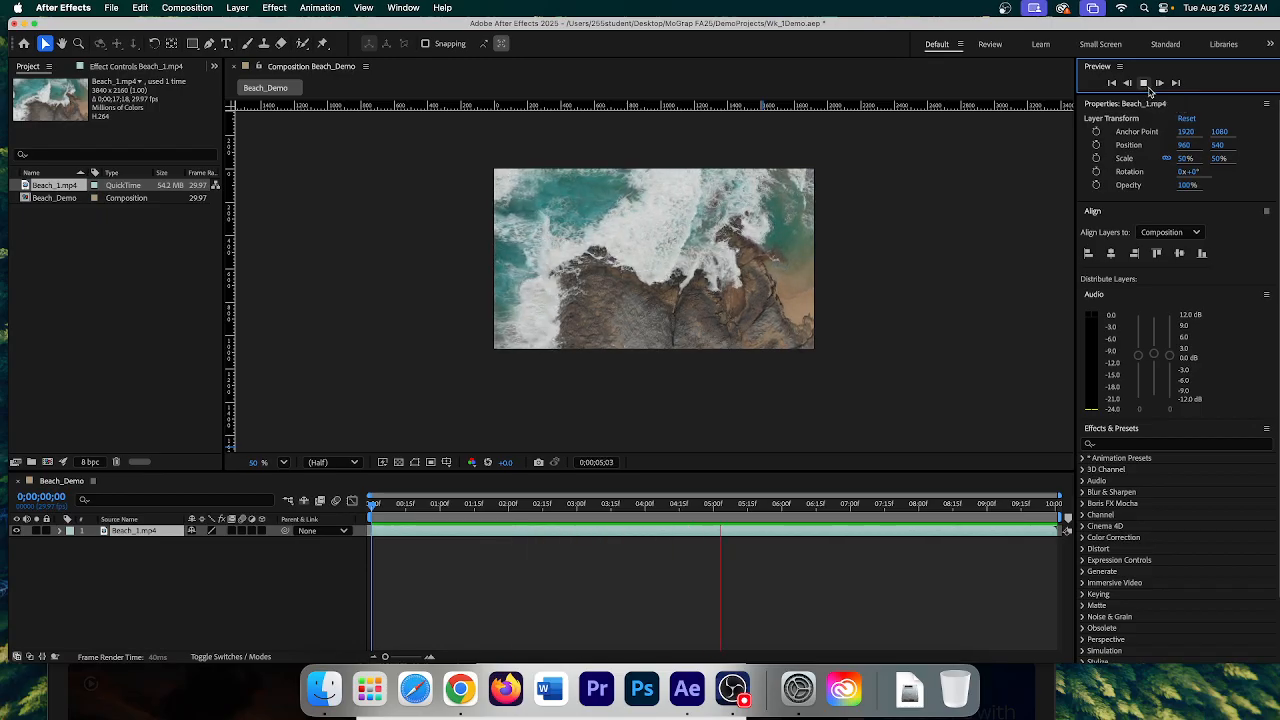
{"action": "left_click", "coordinate": [1145, 85]}
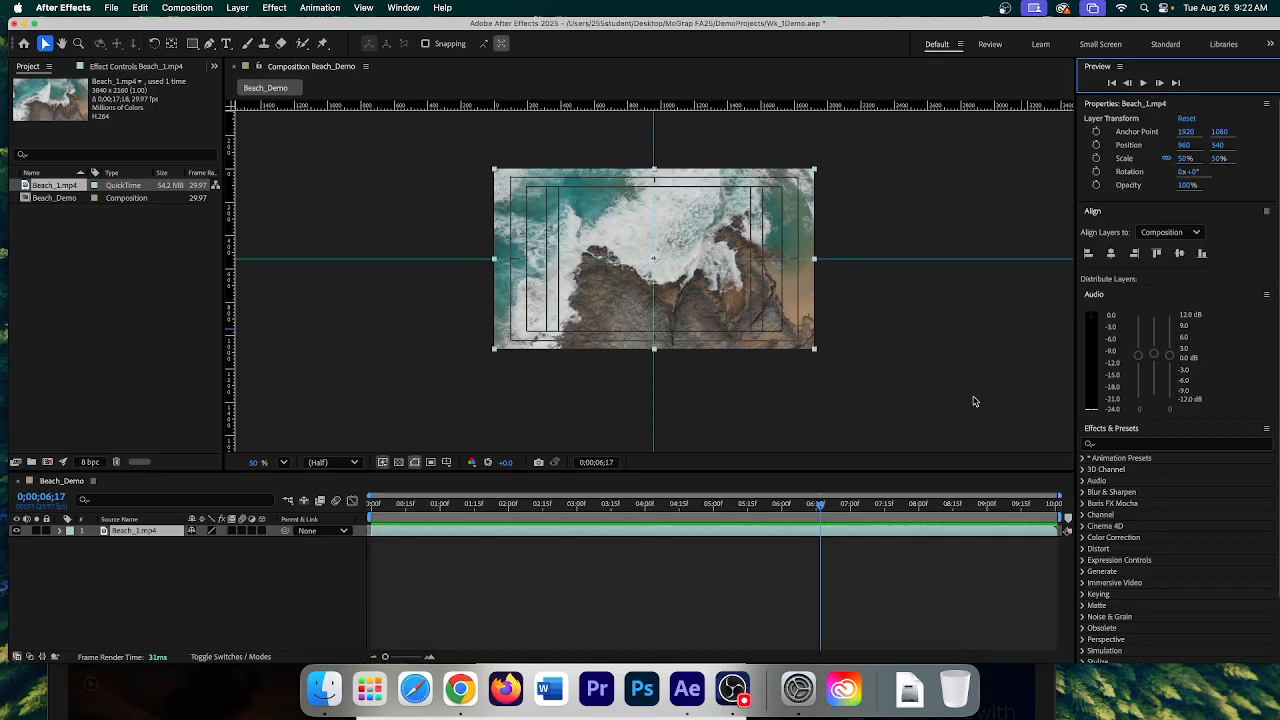
{"action": "left_click_drag", "start_coordinate": [820, 505], "coordinate": [369, 495]}
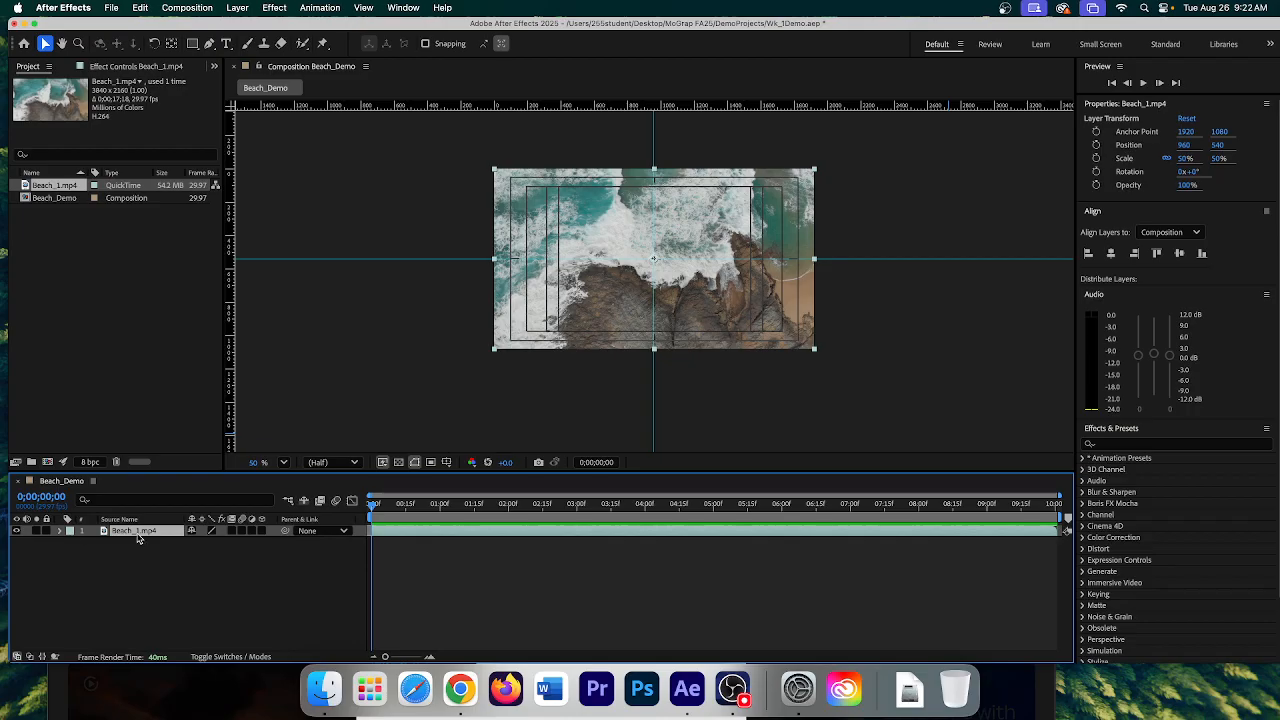
- Expand Beach_1.mp4's Transform group and test-scrub Anchor Point and Position, undoing both changes
{"action": "left_click", "coordinate": [61, 531]}
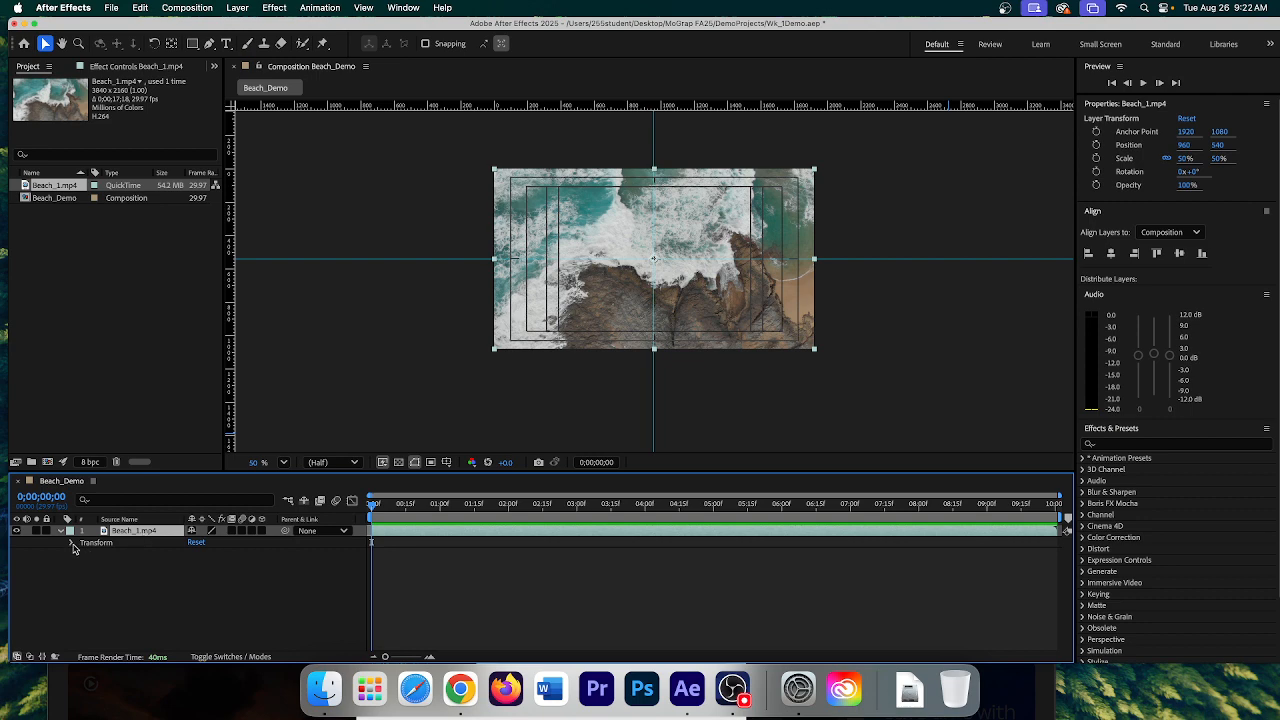
{"action": "left_click", "coordinate": [72, 543]}
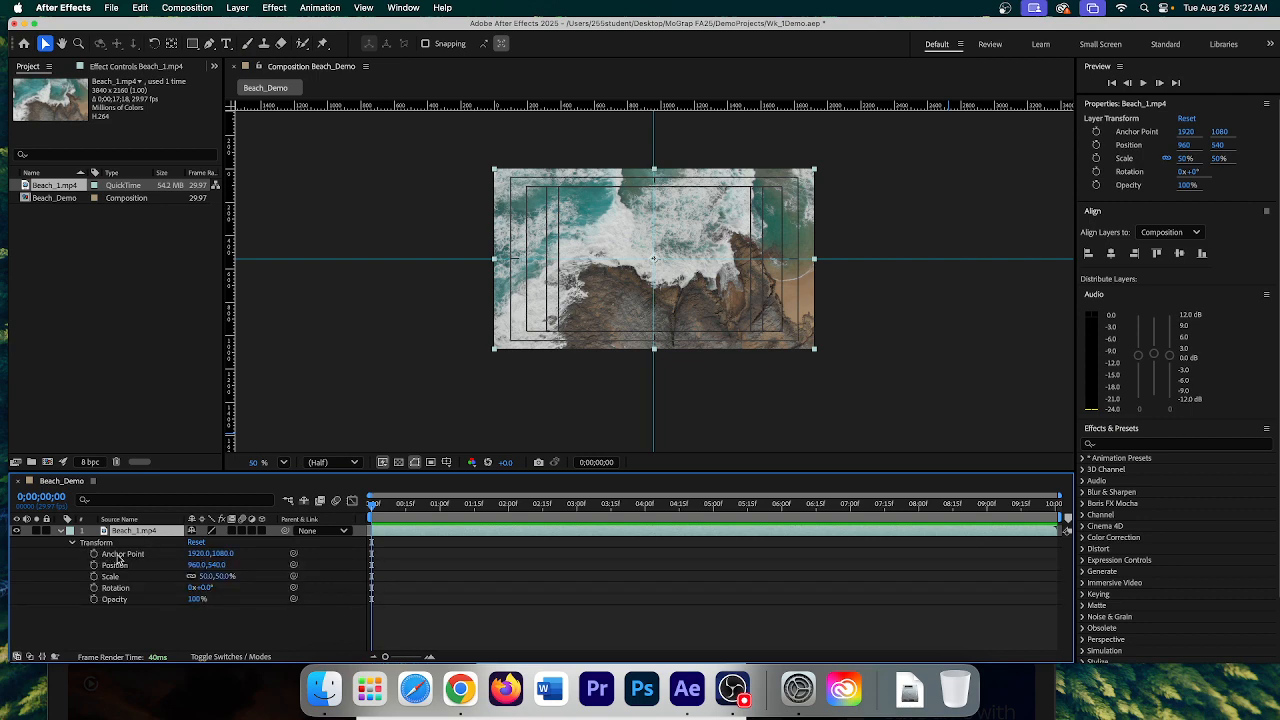
{"action": "left_click", "coordinate": [118, 555]}
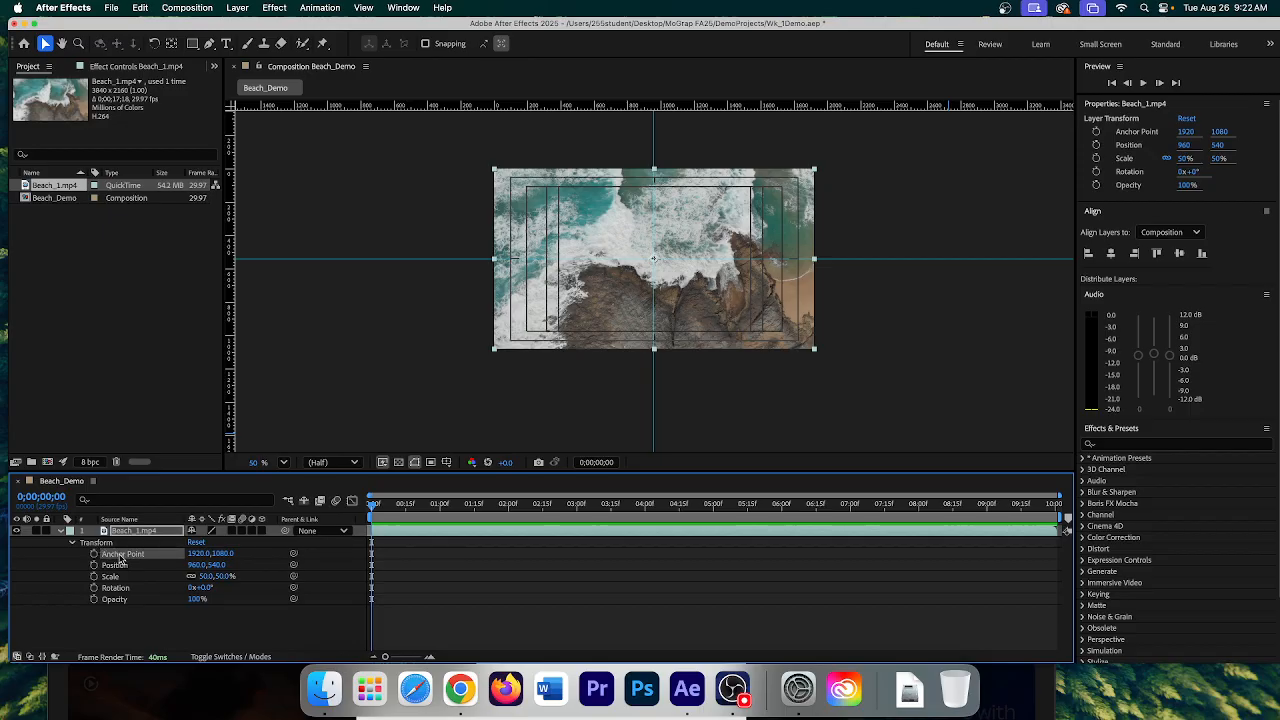
{"action": "mouse_move", "coordinate": [198, 553]}
{"action": "left_mouse_down"}
{"action": "mouse_move", "coordinate": [171, 555]}
{"action": "mouse_move", "coordinate": [220, 558]}
{"action": "left_mouse_up"}
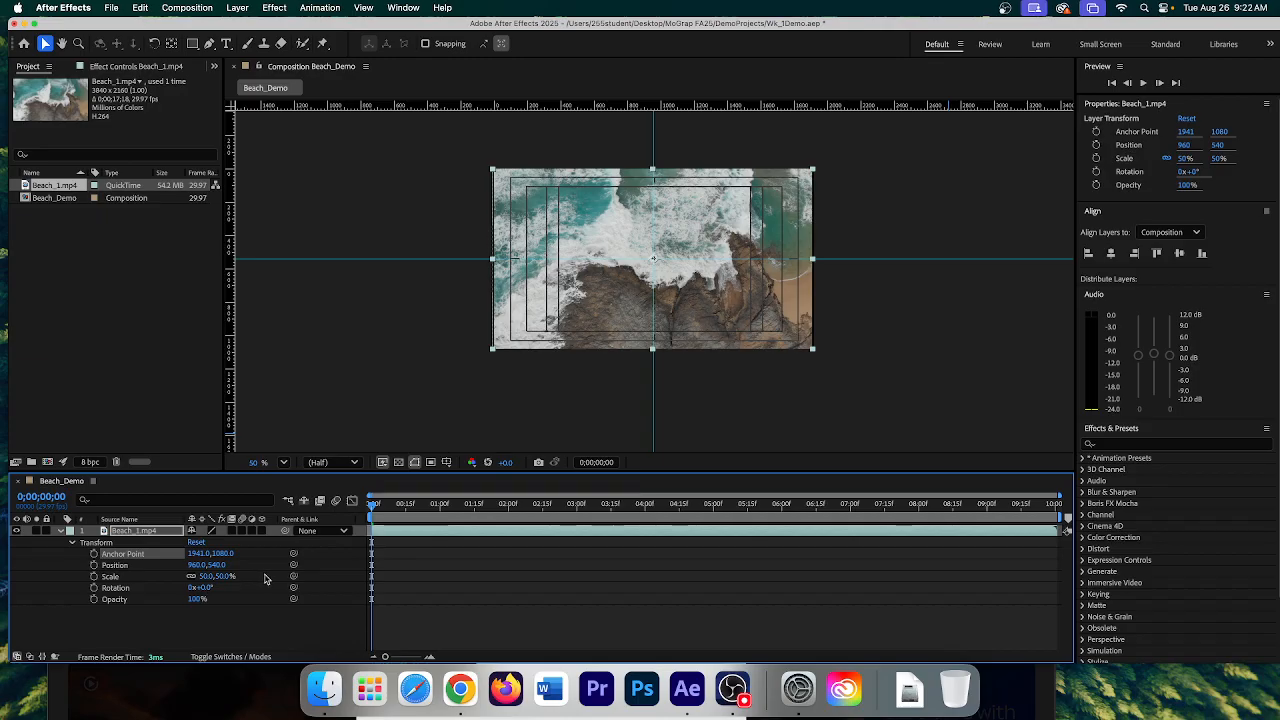
{"action": "key", "text": "super+z"}
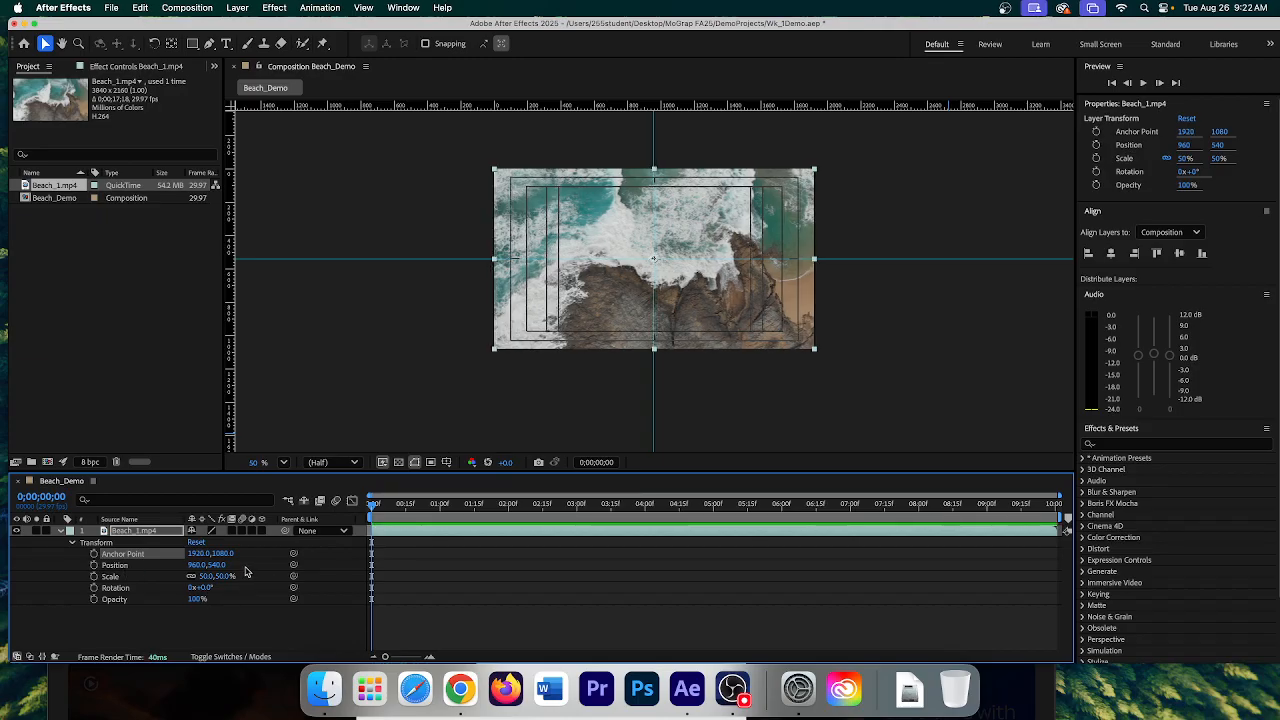
{"action": "left_click_drag", "start_coordinate": [196, 565], "coordinate": [113, 574]}
{"action": "key", "text": "super+z"}
- Apply Transform > Fit to Comp Height to the Beach_1.mp4 layer
{"action": "right_click", "coordinate": [143, 533]}
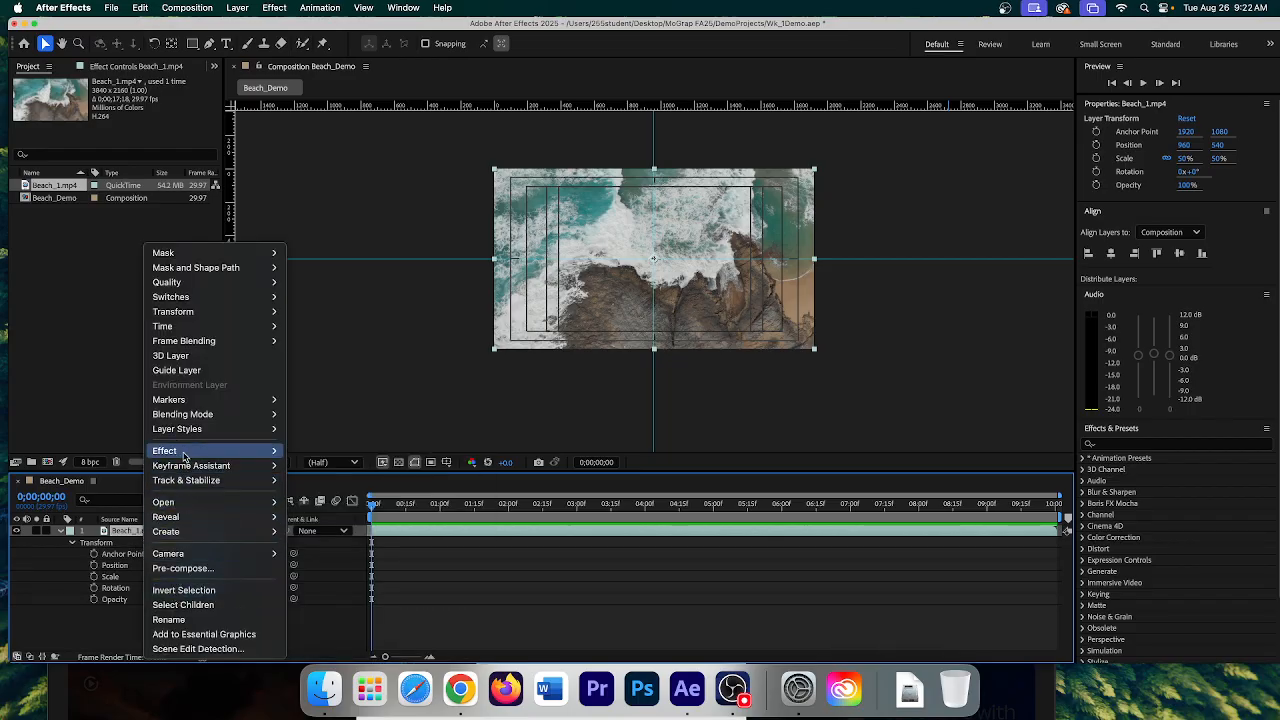
{"action": "mouse_move", "coordinate": [171, 311]}
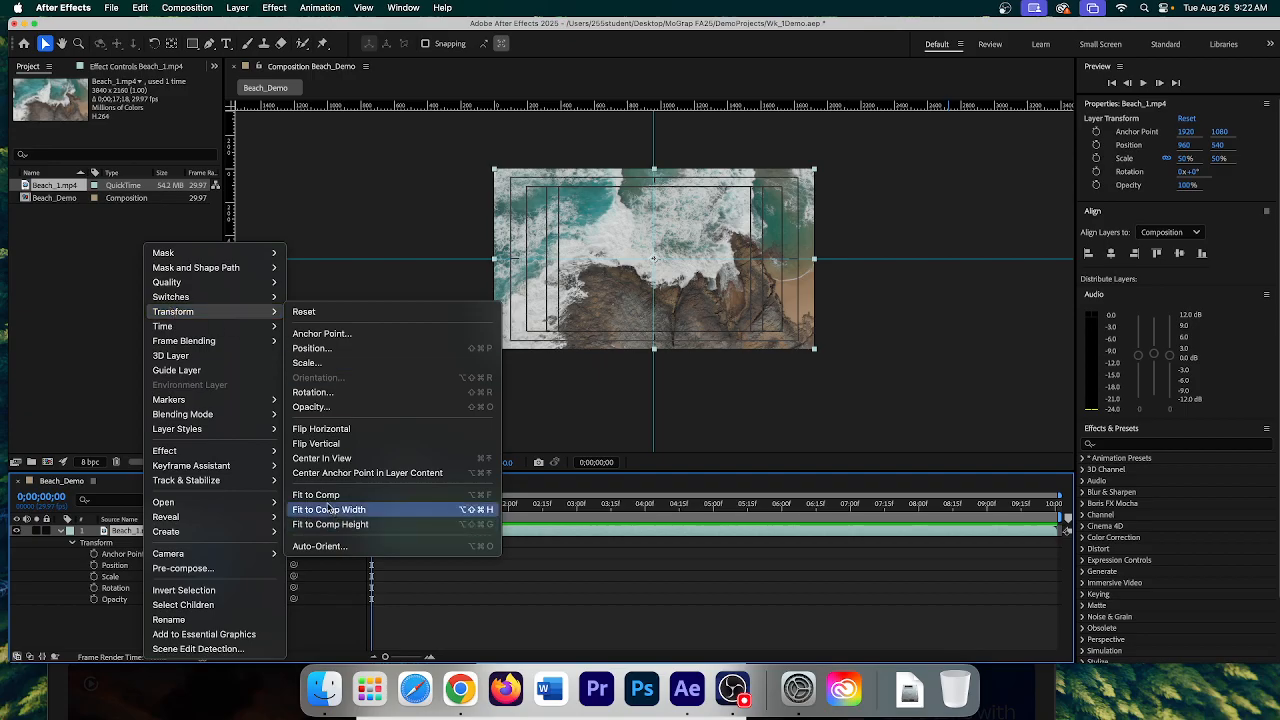
{"action": "left_click", "coordinate": [319, 525]}
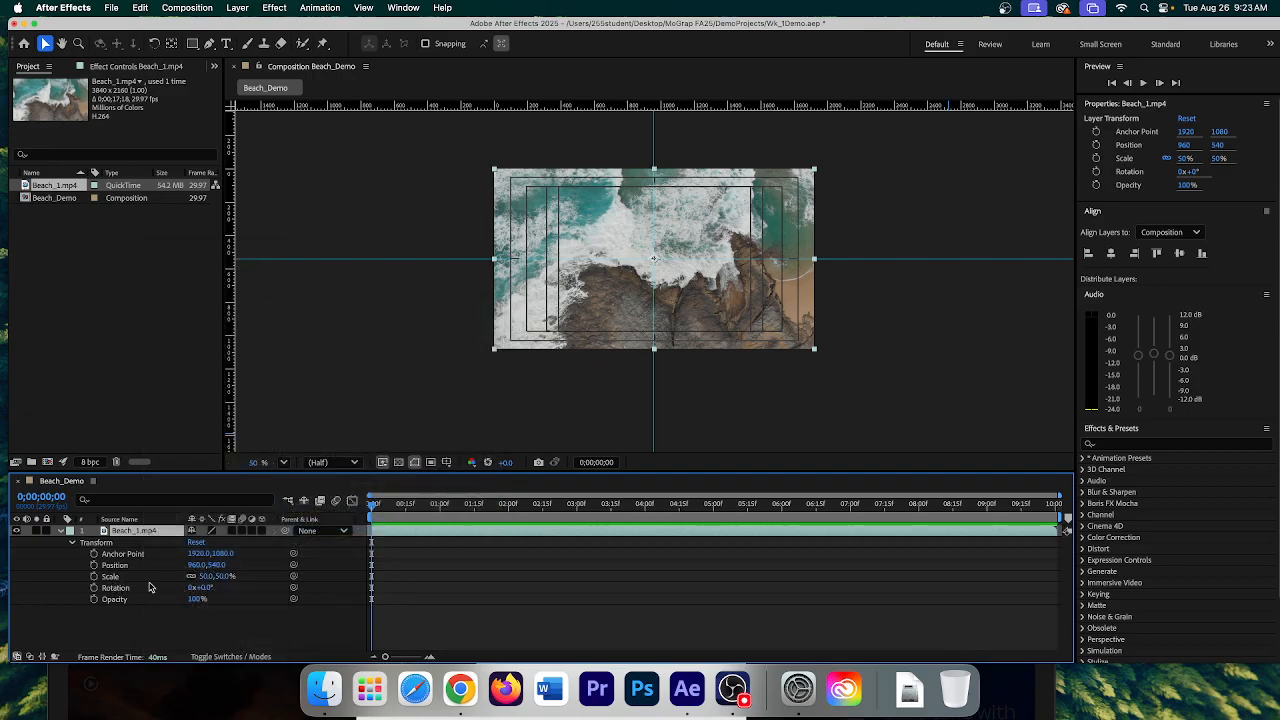
- Scrub Scale, Rotation and Opacity to demonstrate, ending at 50%, 0° and 100%
{"action": "mouse_move", "coordinate": [227, 580]}
{"action": "left_mouse_down"}
{"action": "mouse_move", "coordinate": [272, 579]}
{"action": "mouse_move", "coordinate": [225, 580]}
{"action": "left_mouse_up"}
{"action": "left_click_drag", "start_coordinate": [206, 588], "coordinate": [231, 590]}
{"action": "left_click_drag", "start_coordinate": [198, 599], "coordinate": [258, 595]}
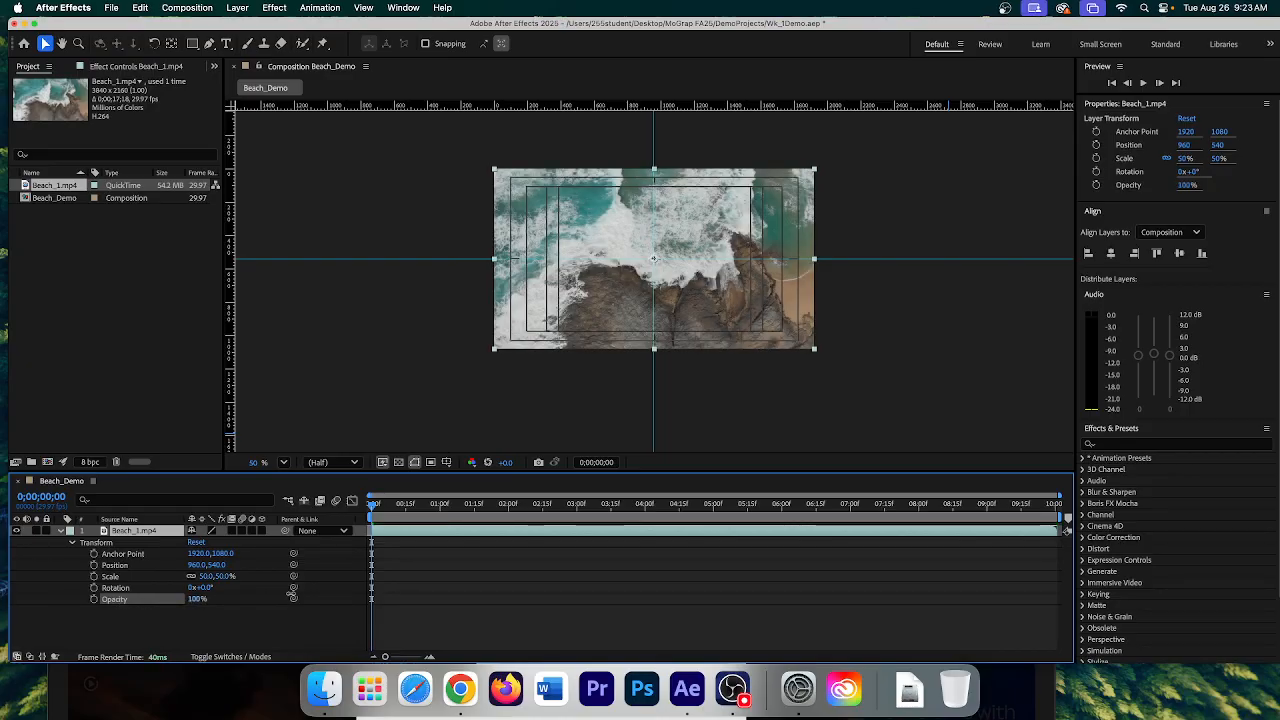
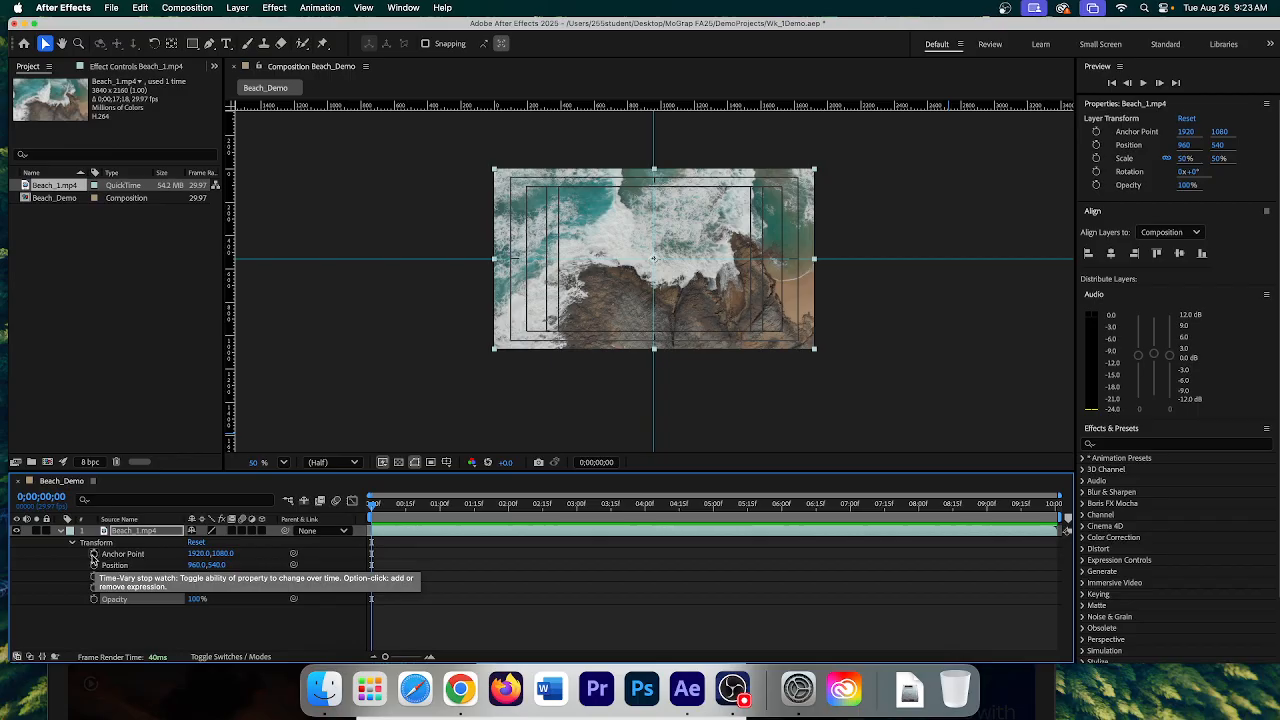
- Collapse the Beach_1.mp4 layer's Transform properties and lock the layer in the timeline
{"action": "left_click", "coordinate": [143, 534]}
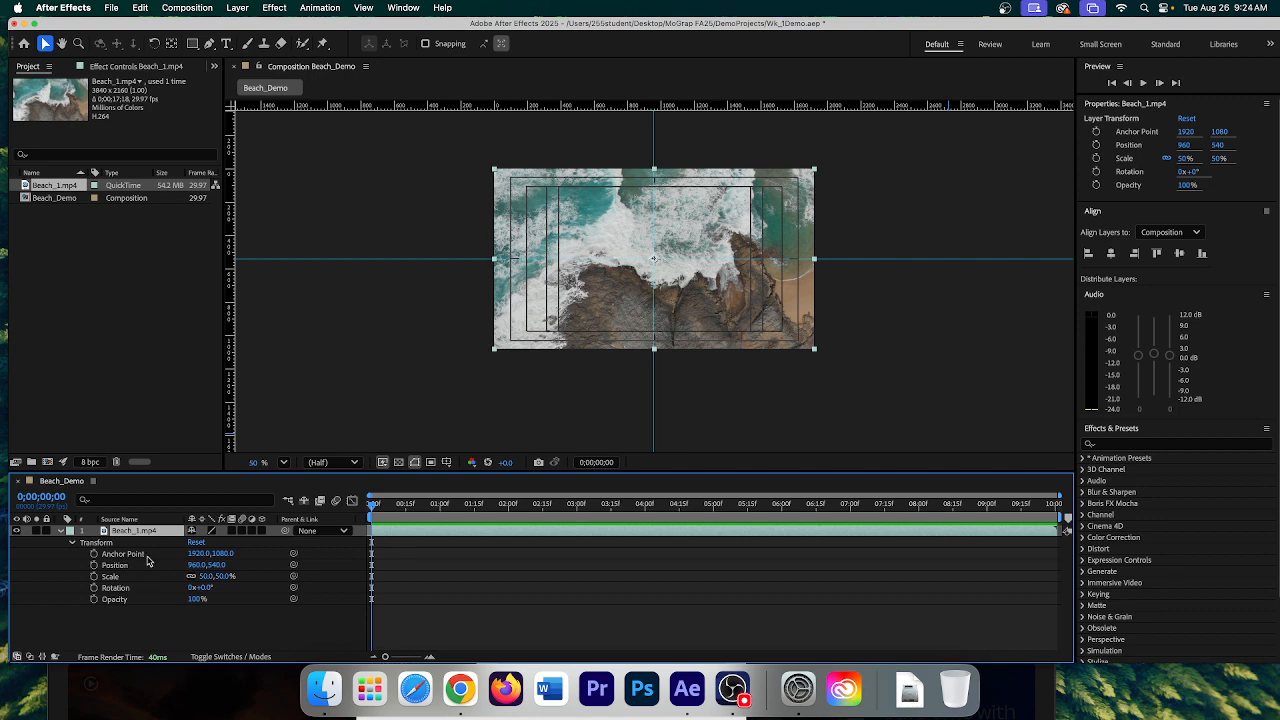
{"action": "left_click", "coordinate": [60, 533]}
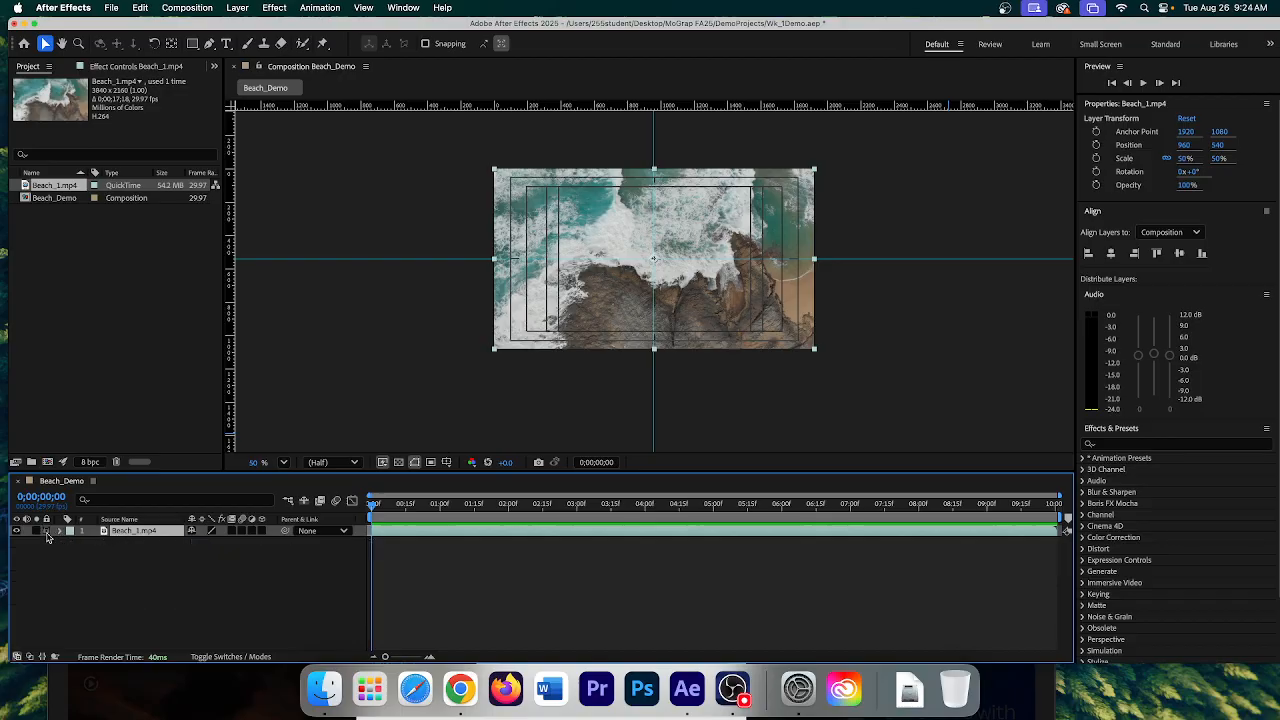
{"action": "left_click", "coordinate": [46, 532]}
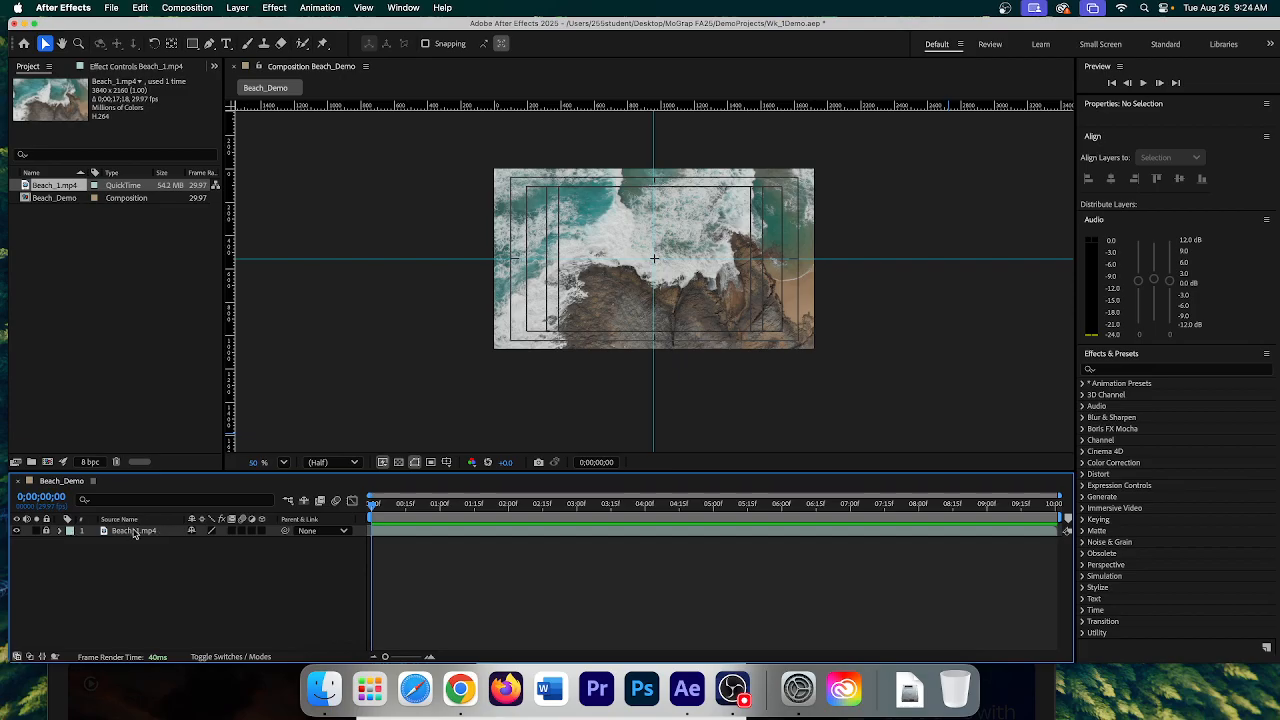
{"action": "left_click", "coordinate": [236, 8]}
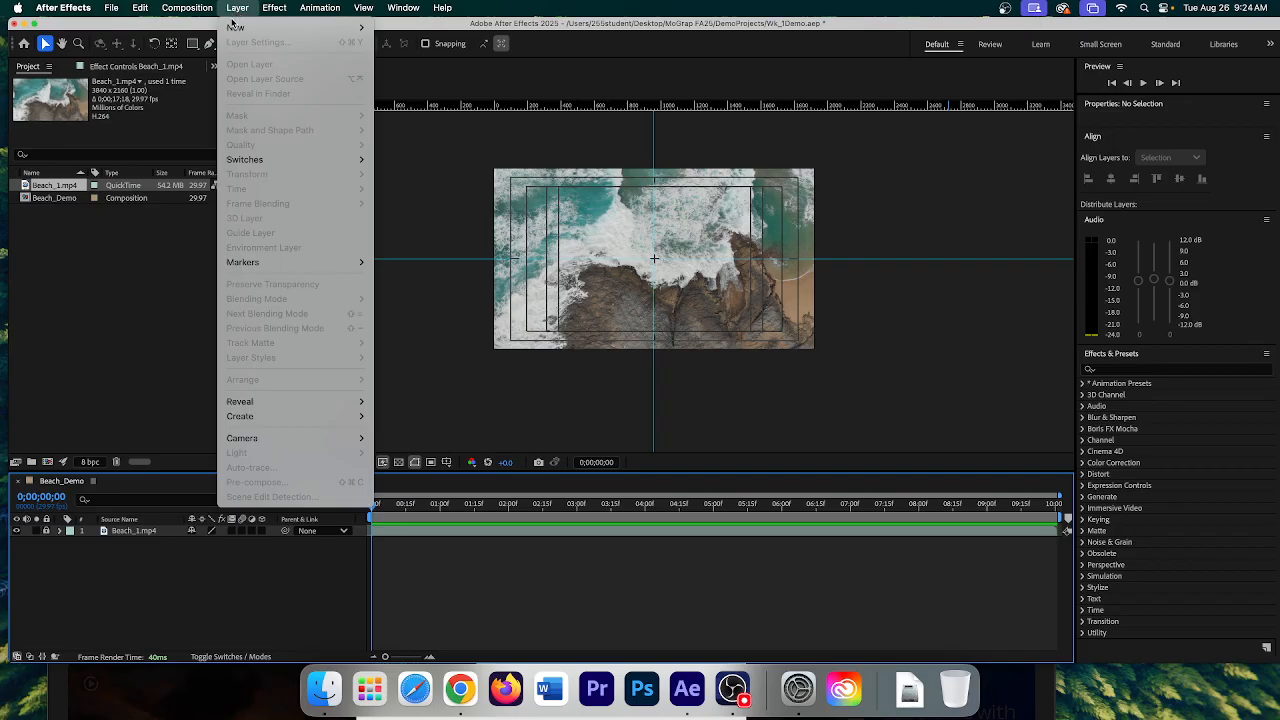
- Add a new text layer reading 'After Effects Demo', centre-align it and enlarge its font size
{"action": "mouse_move", "coordinate": [240, 27]}
{"action": "left_click", "coordinate": [418, 28]}
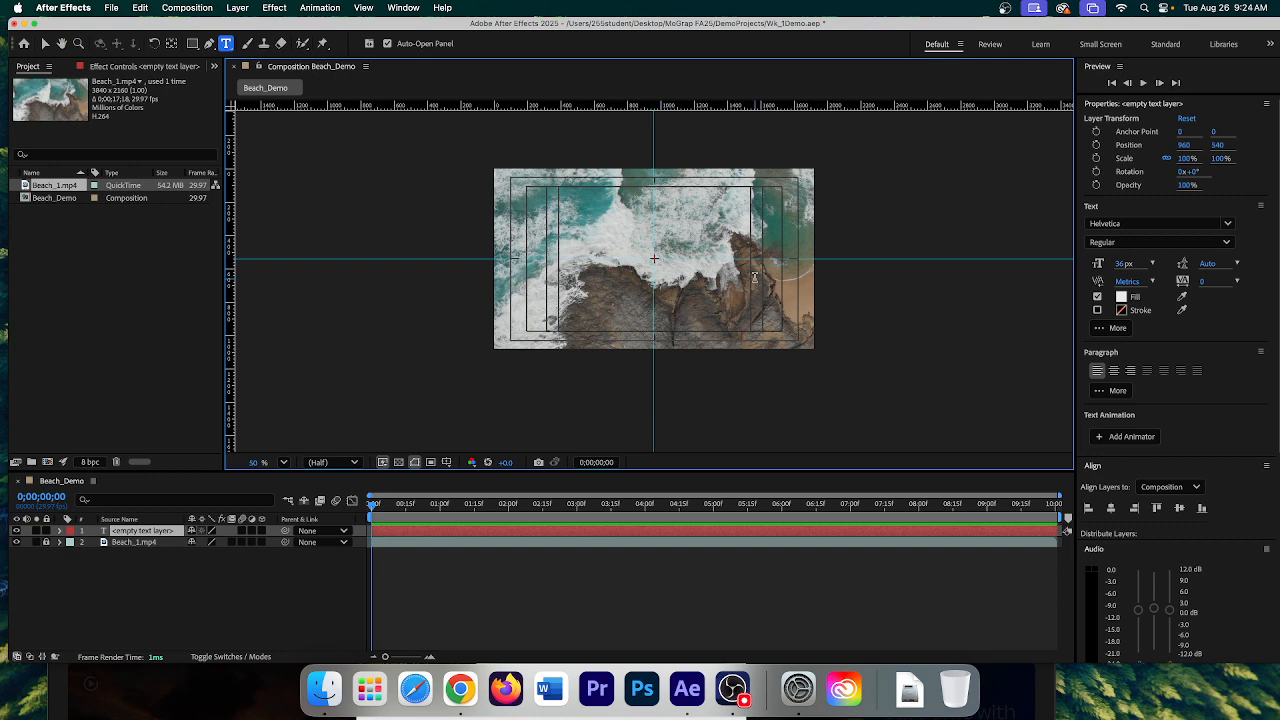
{"action": "type", "text": "A"}
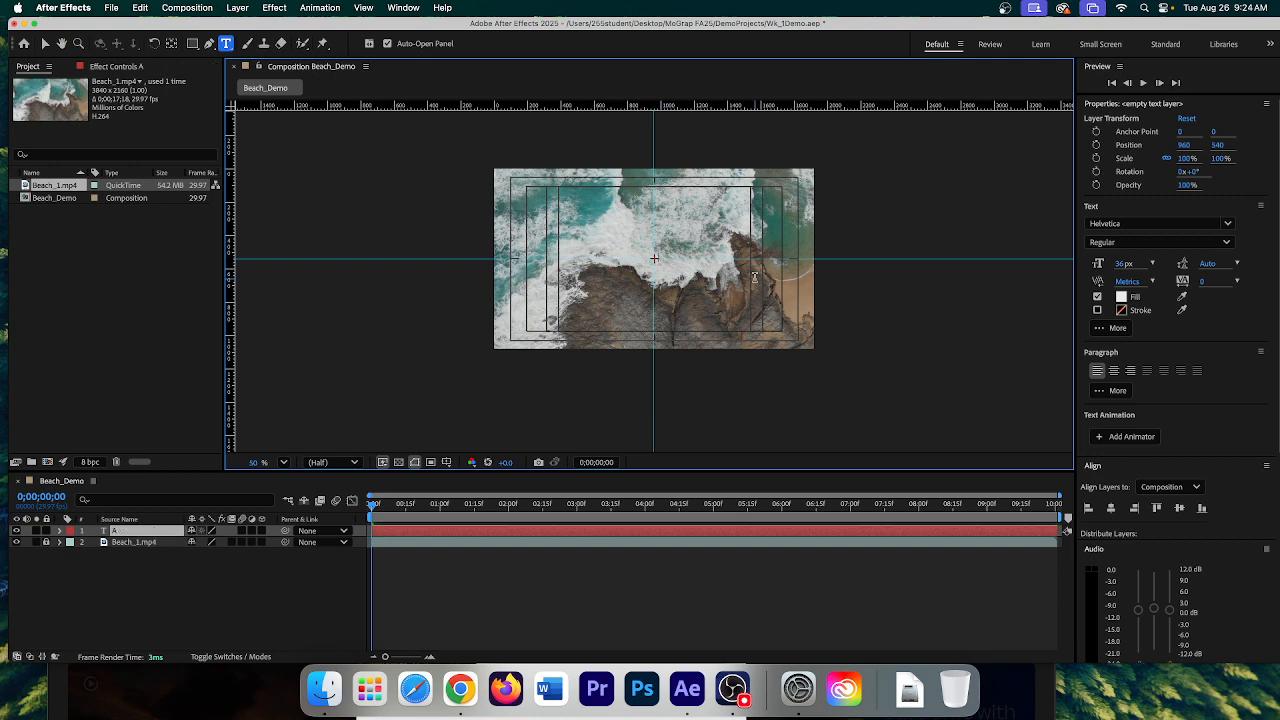
{"action": "type", "text": "fter Effects Demo"}
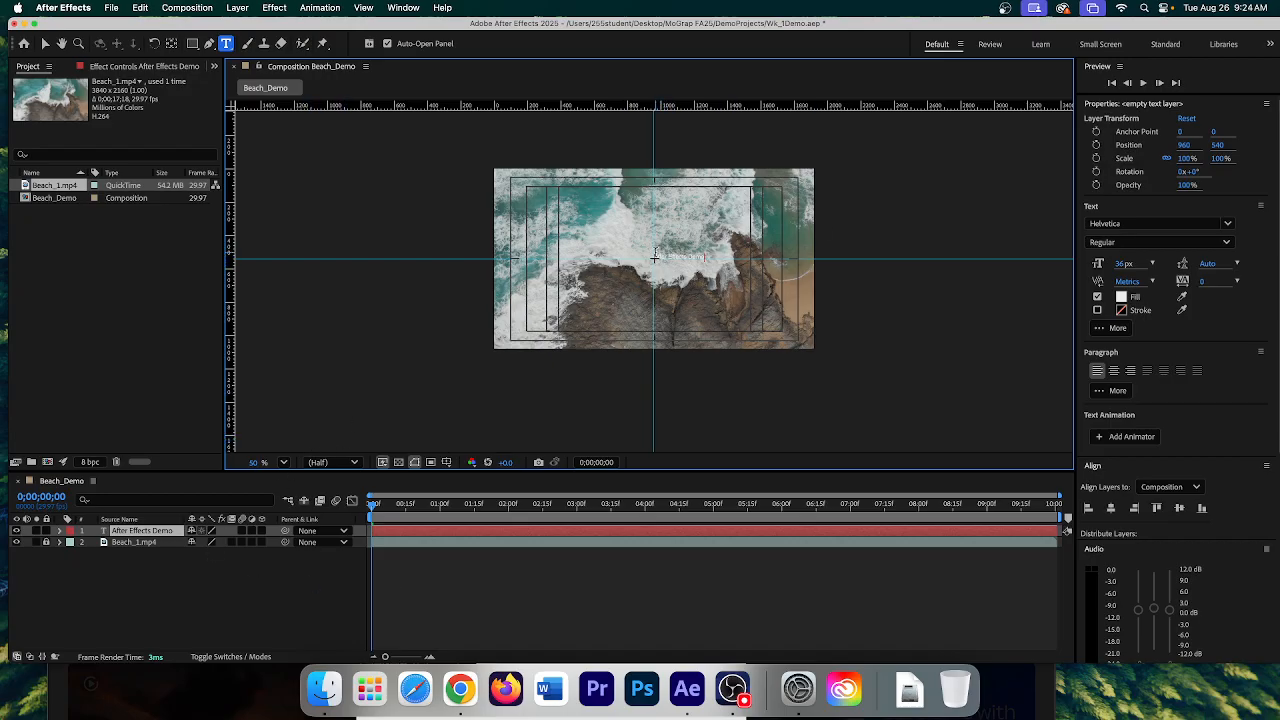
{"action": "left_click_drag", "start_coordinate": [654, 257], "coordinate": [711, 257]}
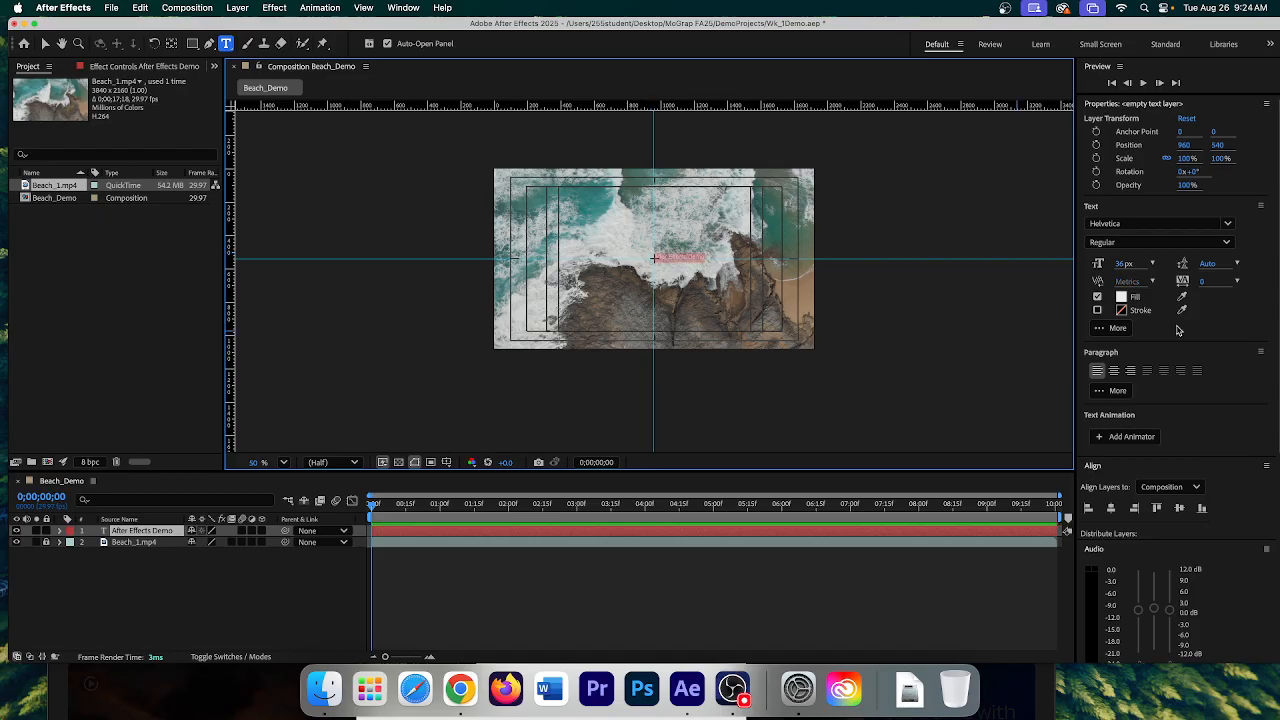
{"action": "left_click", "coordinate": [1115, 373]}
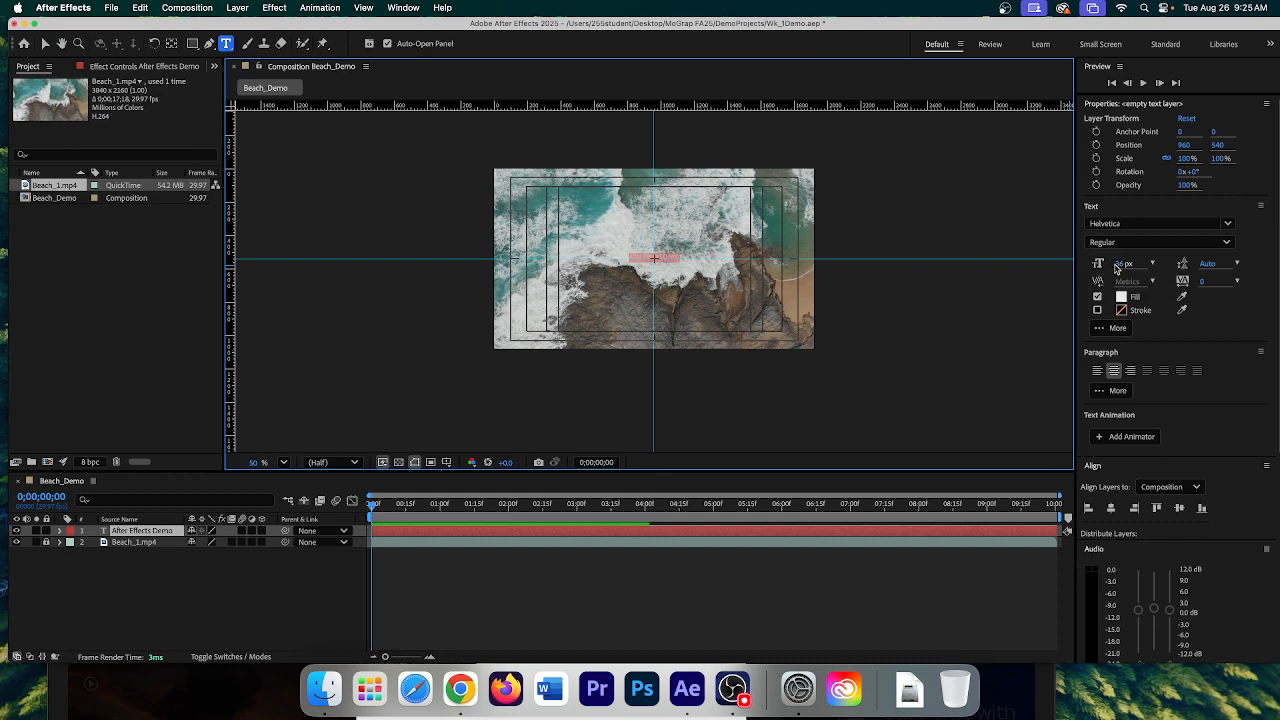
{"action": "left_click_drag", "start_coordinate": [1122, 266], "coordinate": [1185, 263]}
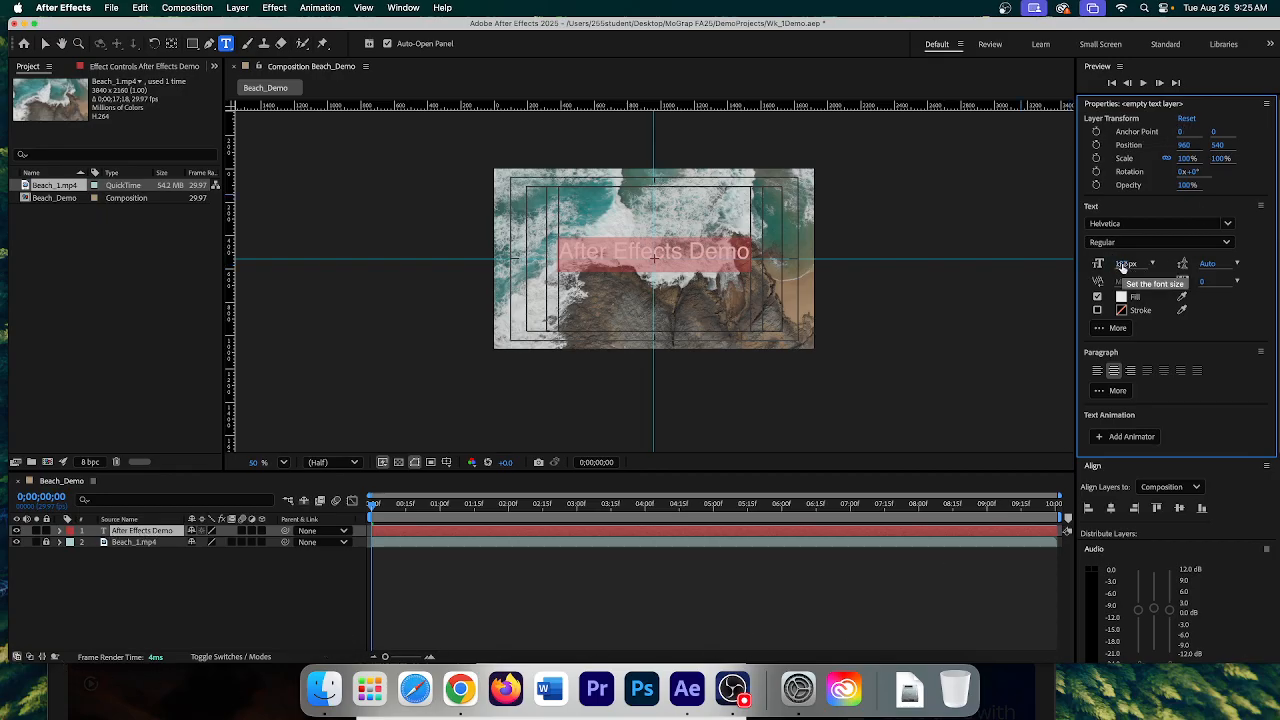
- Fine-tune the title to 136 px and switch its font from Helvetica to Impact
{"action": "left_click_drag", "start_coordinate": [1122, 266], "coordinate": [1125, 264]}
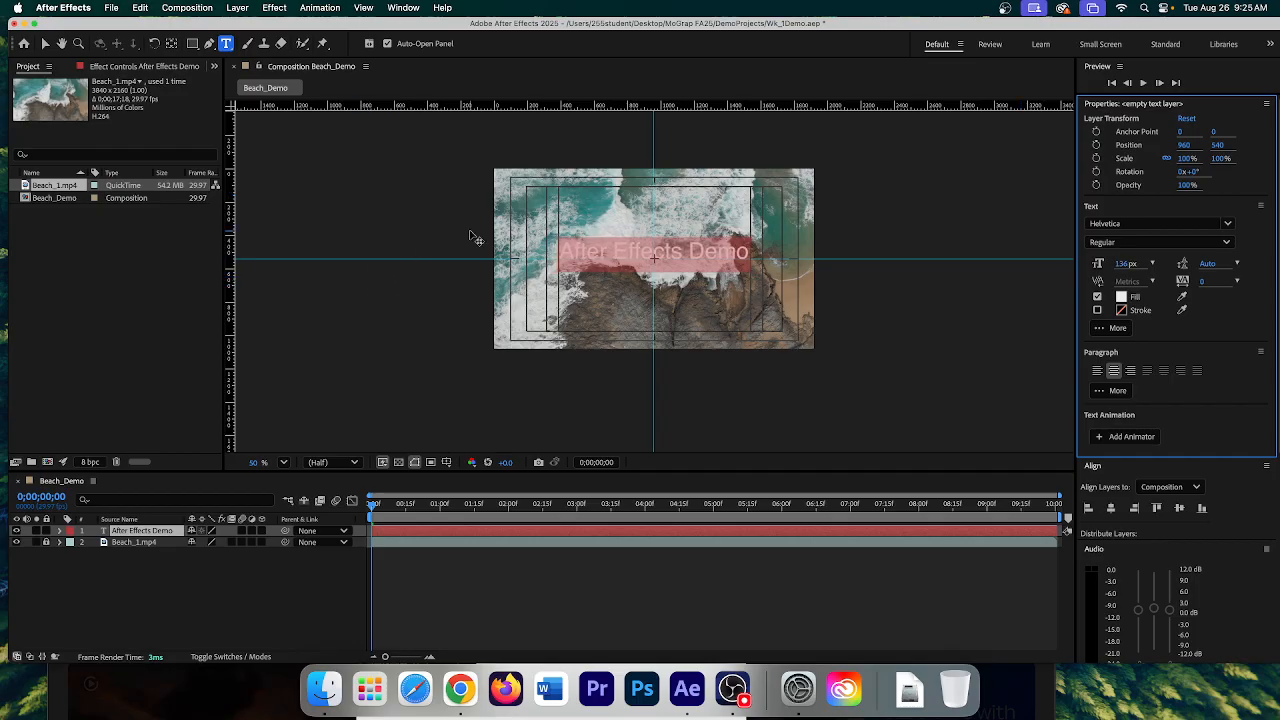
{"action": "left_click", "coordinate": [621, 251]}
{"action": "triple_click", "coordinate": [621, 251]}
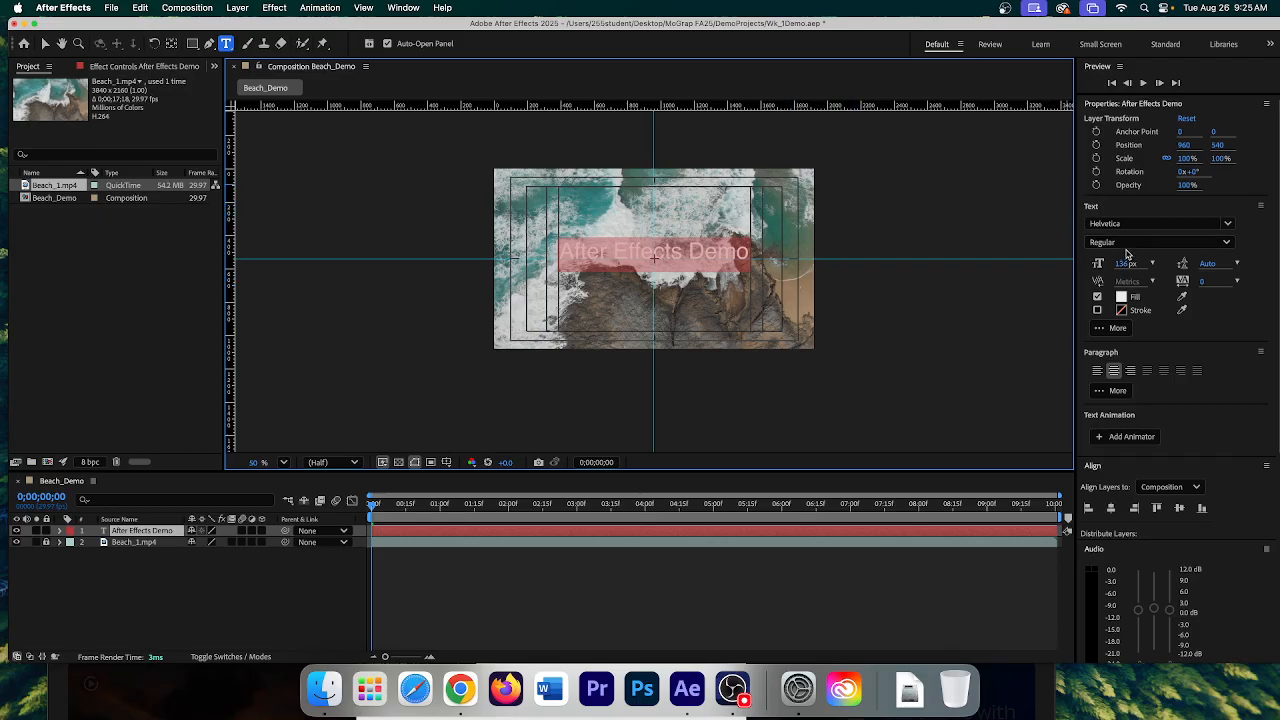
{"action": "left_click", "coordinate": [1227, 226]}
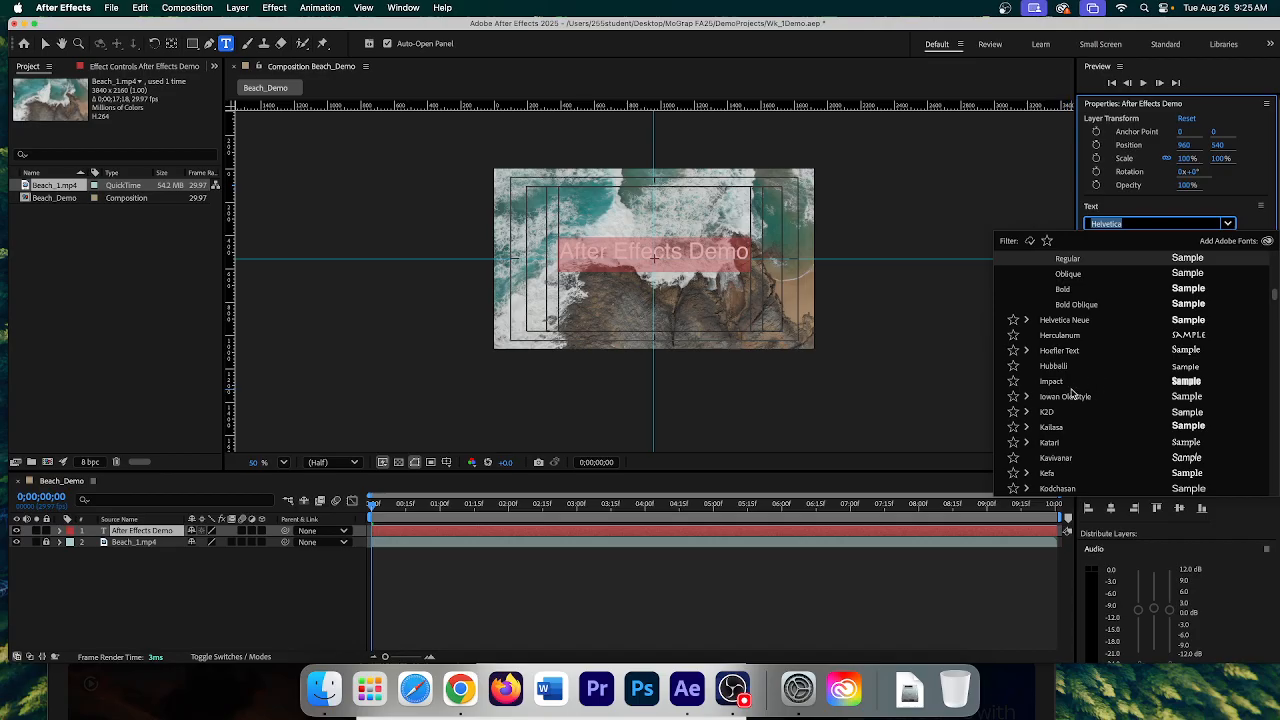
{"action": "scroll", "coordinate": [1062, 388], "scroll_direction": "down", "scroll_amount": 5}
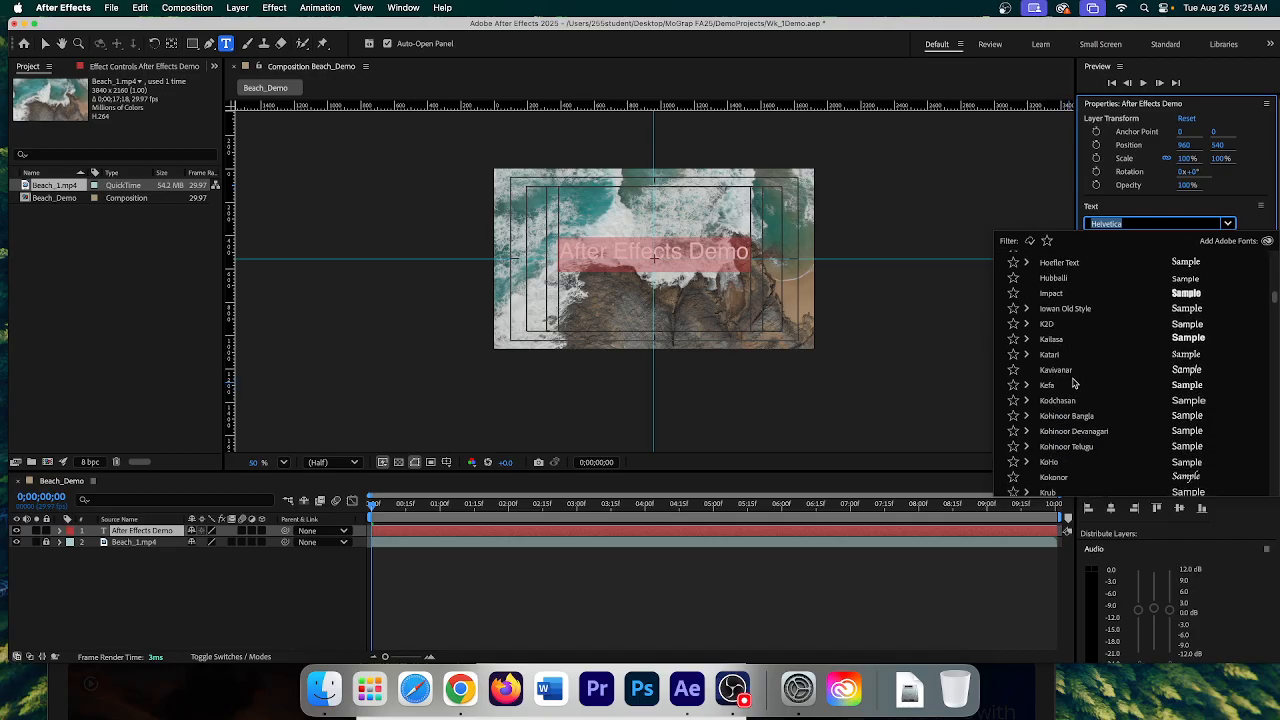
{"action": "scroll", "coordinate": [1075, 383], "scroll_direction": "down", "scroll_amount": 3}
{"action": "scroll", "coordinate": [1077, 382], "scroll_direction": "up", "scroll_amount": 4}
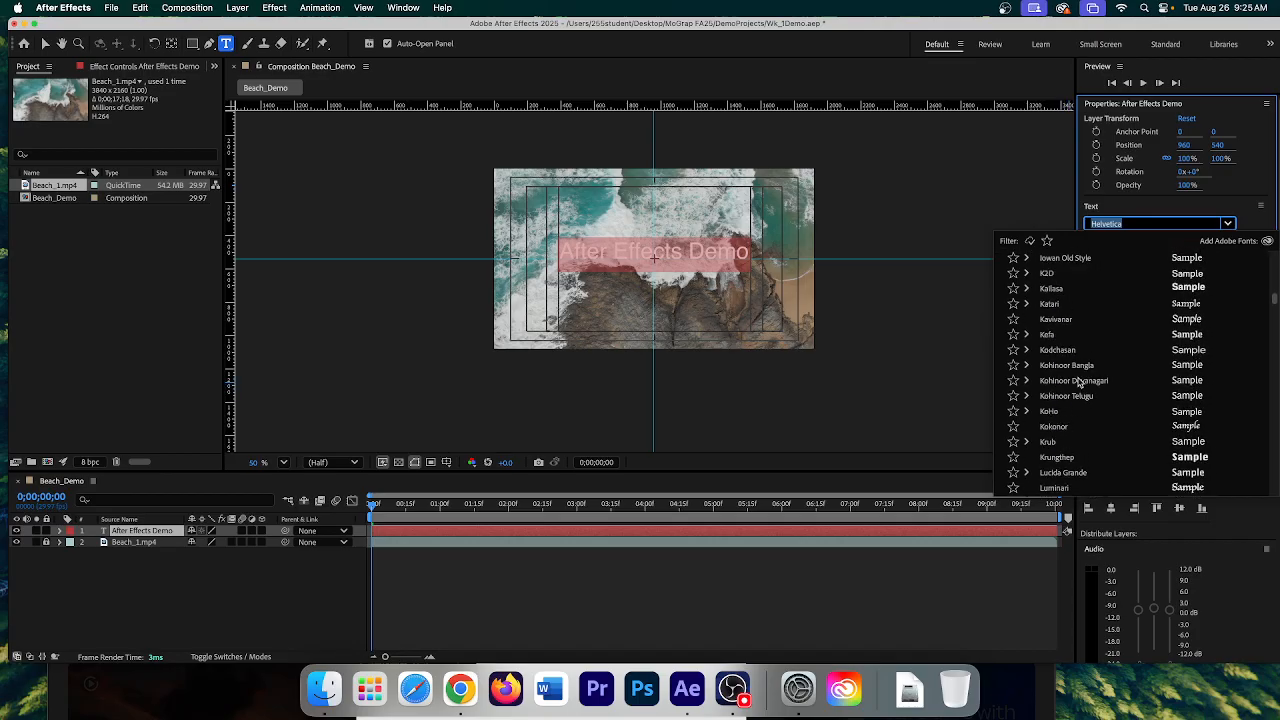
{"action": "scroll", "coordinate": [1078, 380], "scroll_direction": "up", "scroll_amount": 2}
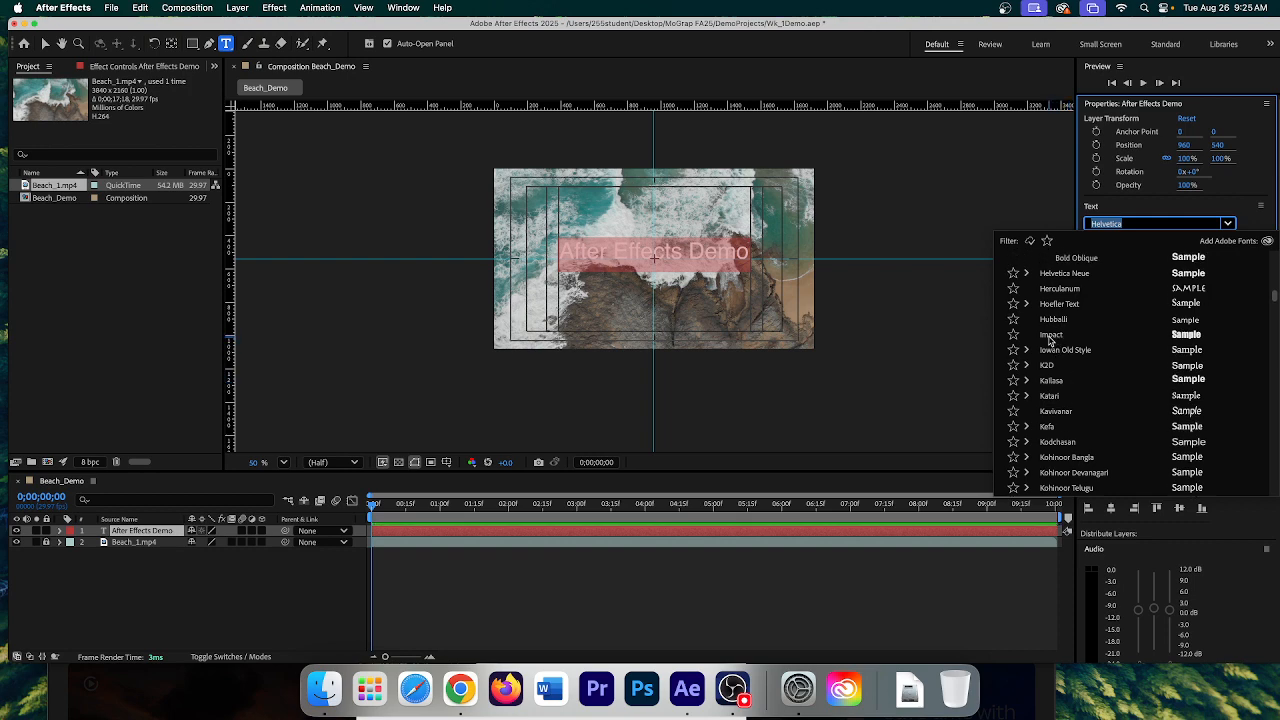
{"action": "left_click", "coordinate": [1049, 336]}
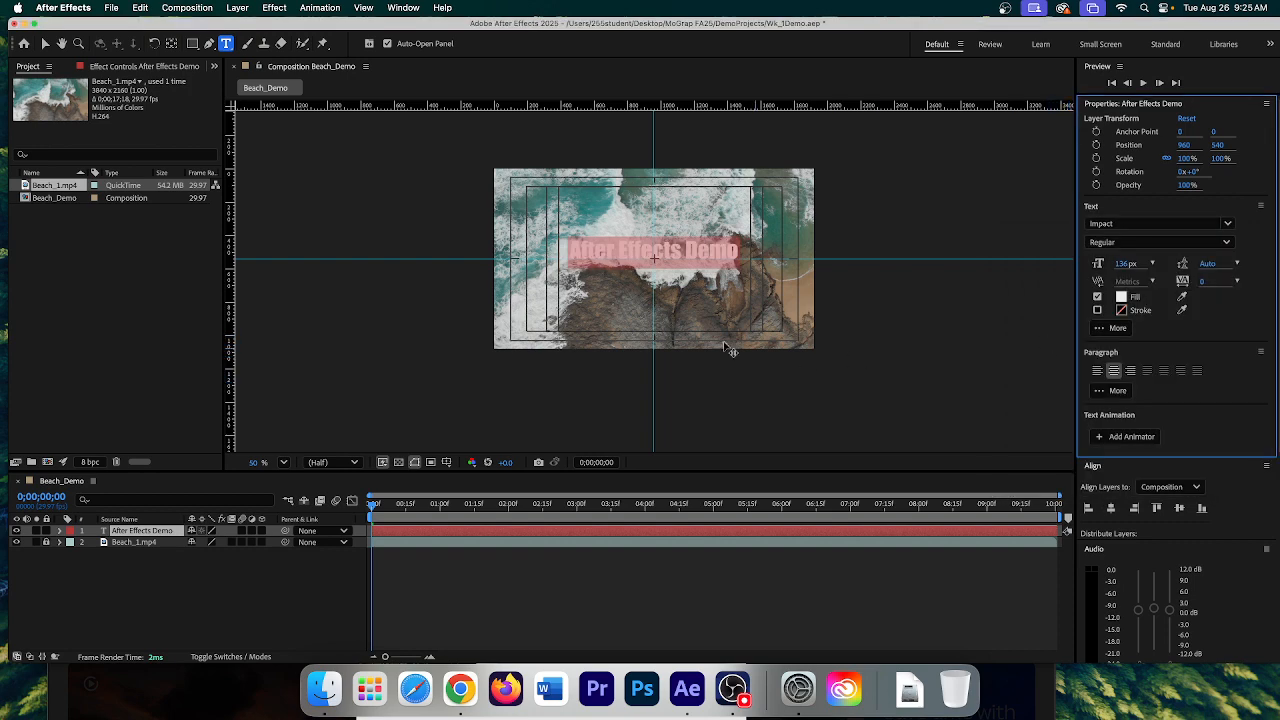
- Preview the Impact lettering on the title, ending with the whole title line selected
{"action": "left_click", "coordinate": [736, 251]}
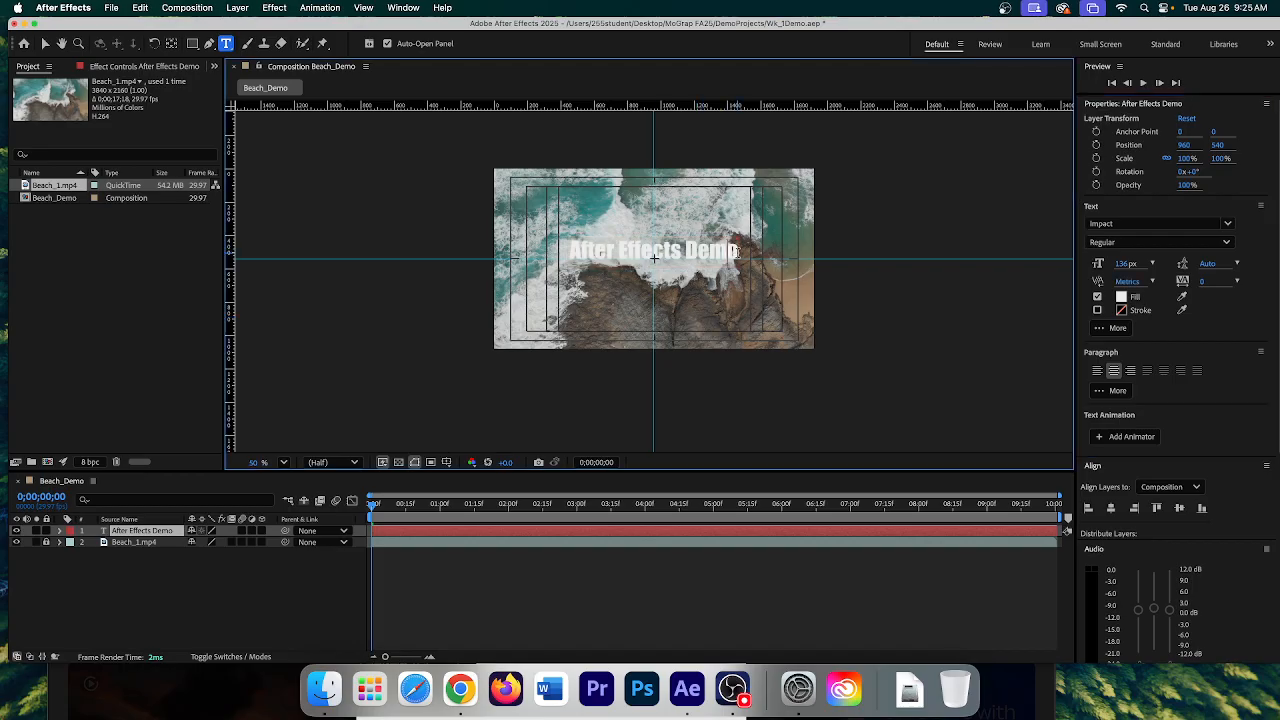
{"action": "left_click_drag", "start_coordinate": [736, 251], "coordinate": [524, 257]}
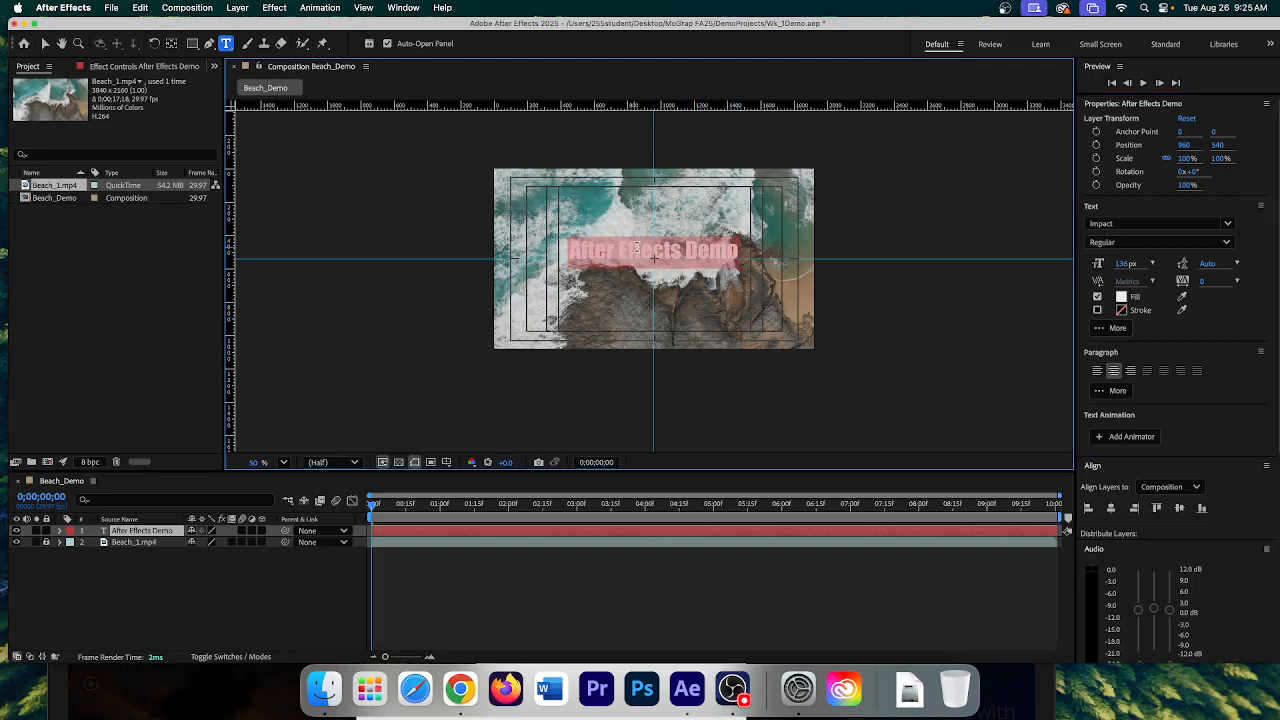
{"action": "left_click", "coordinate": [730, 249]}
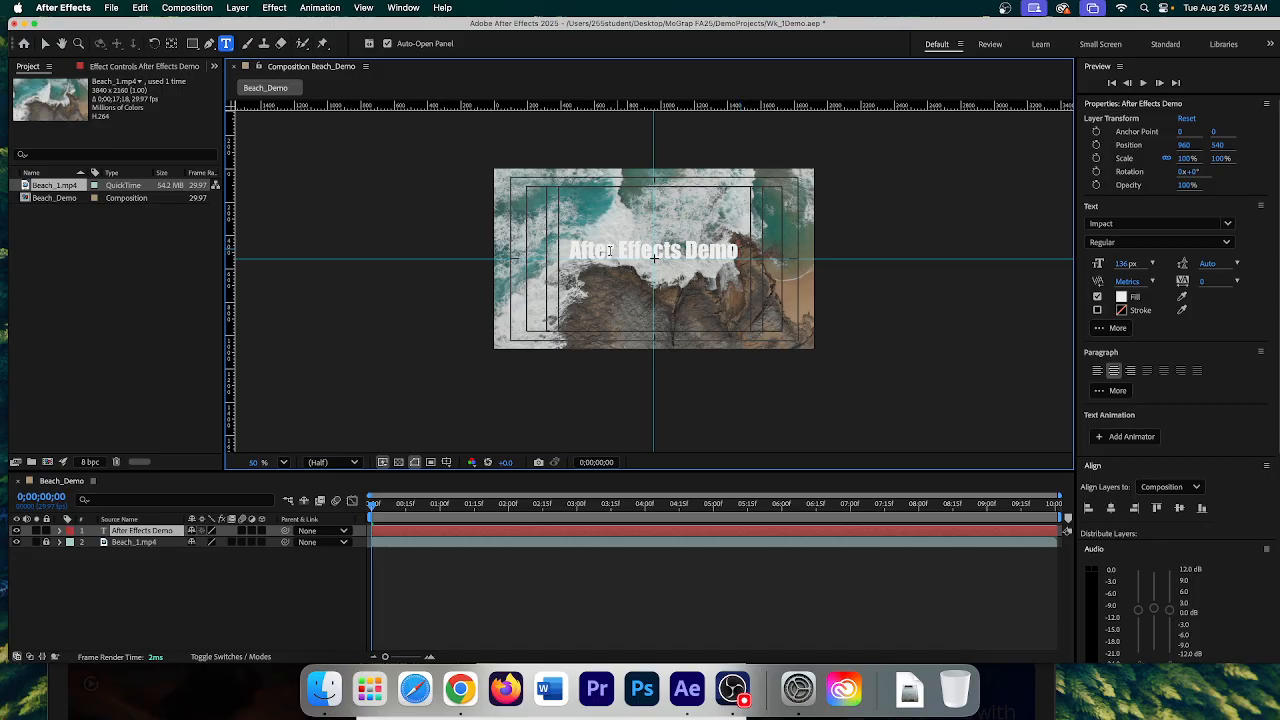
{"action": "left_click_drag", "start_coordinate": [568, 251], "coordinate": [745, 251]}
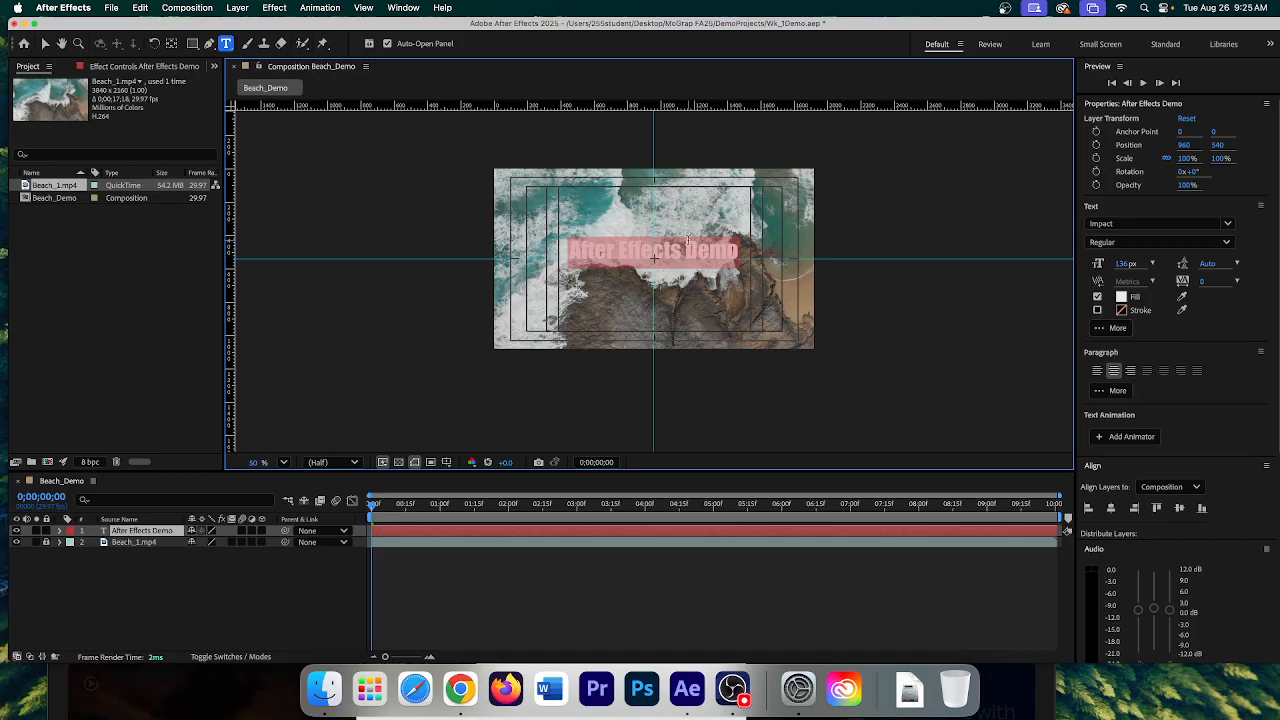
{"action": "left_click", "coordinate": [707, 248]}
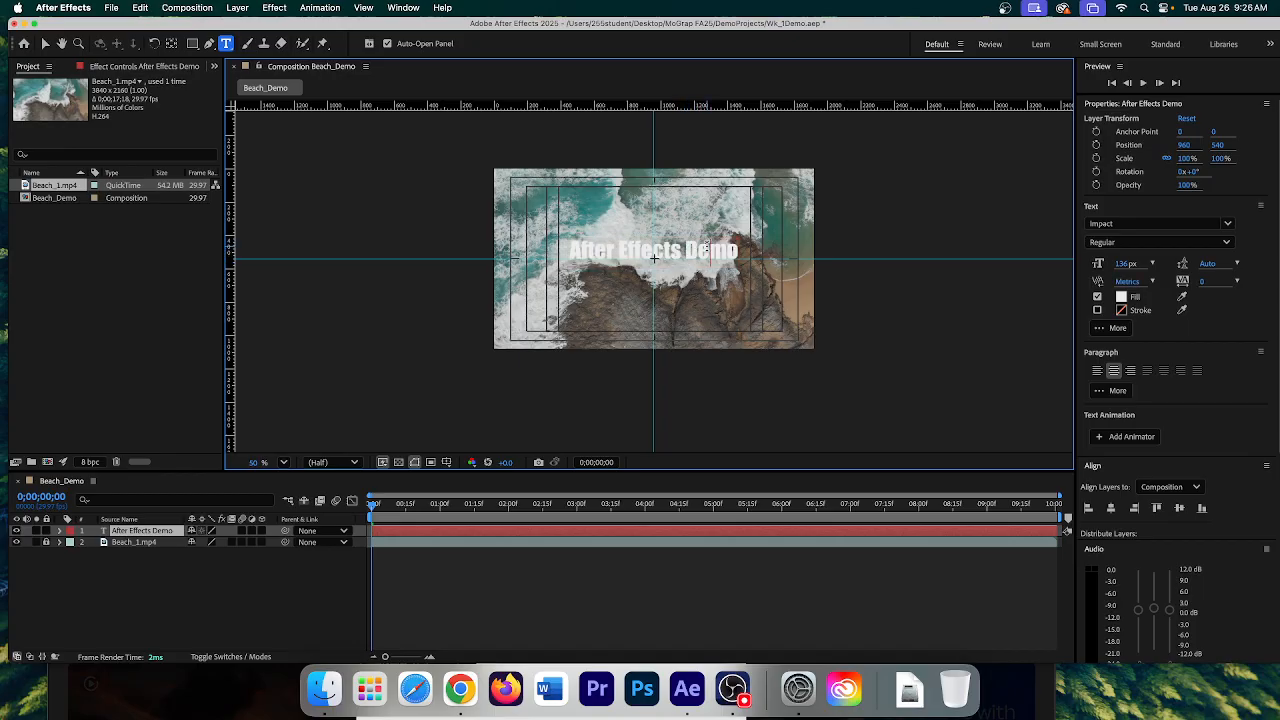
{"action": "triple_click", "coordinate": [704, 250]}
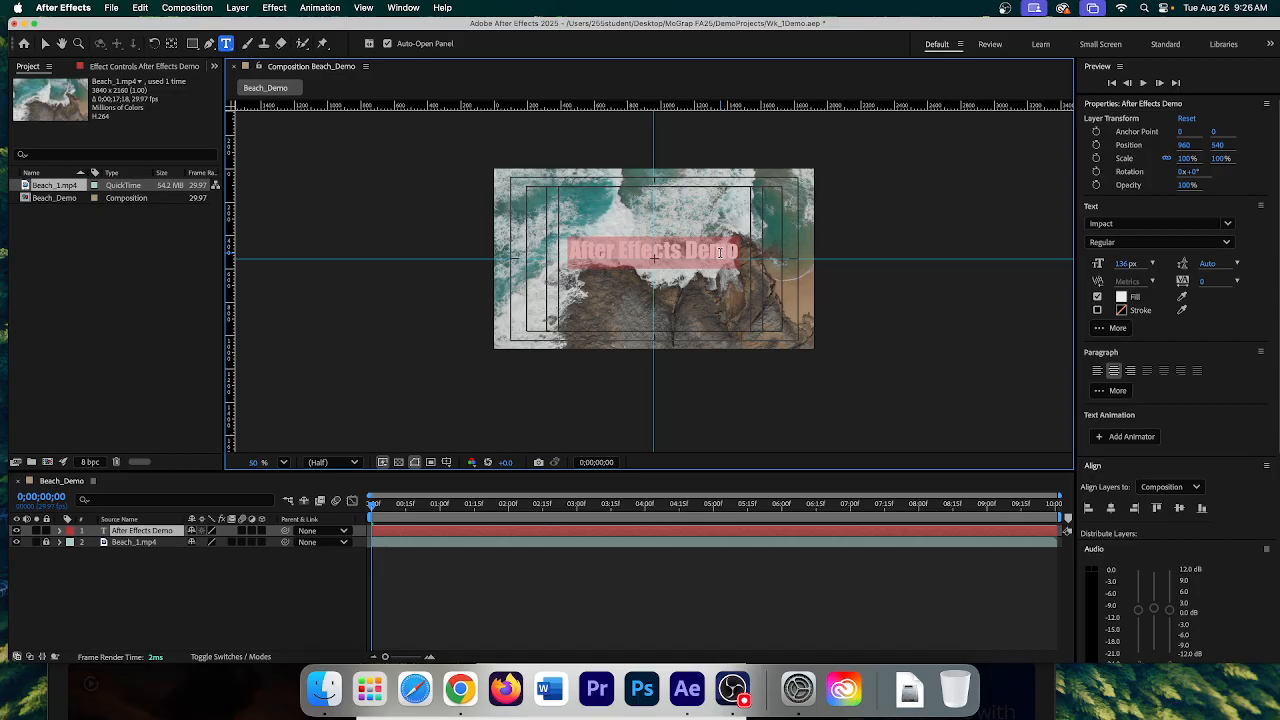
- Open the title's Fill colour picker and deal with the screen recording permission prompt
{"action": "left_click", "coordinate": [1122, 298]}
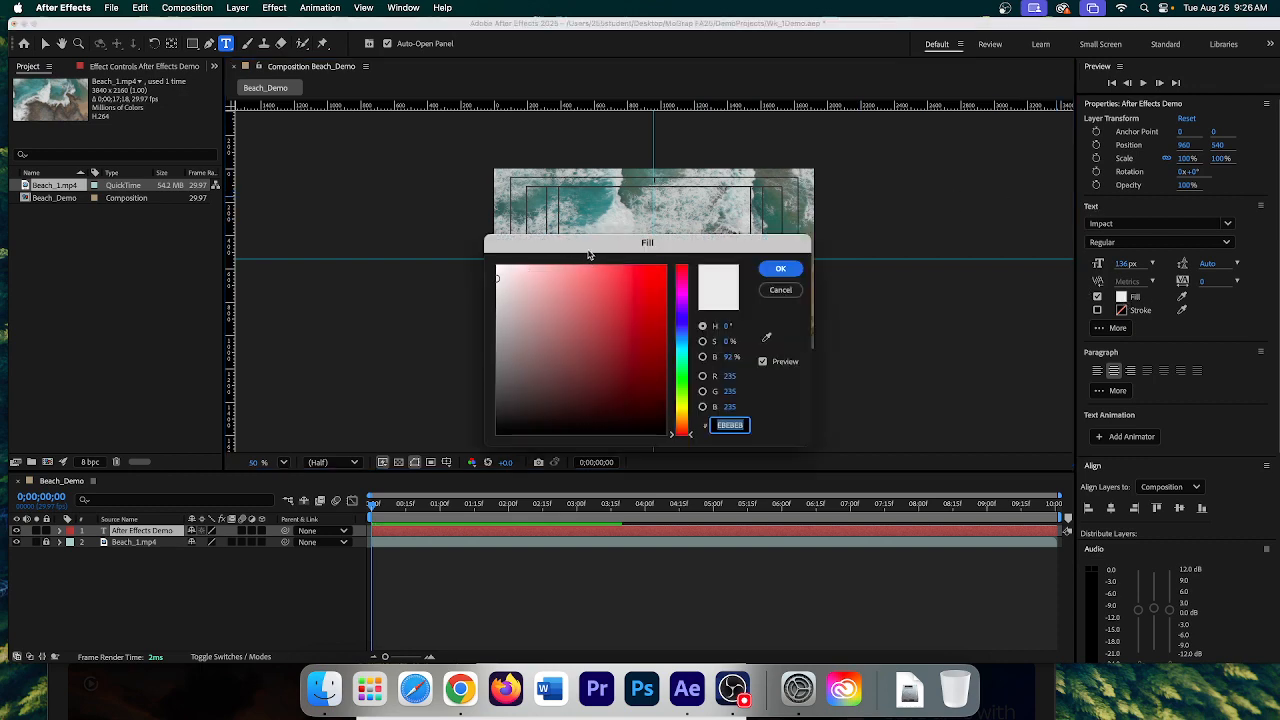
{"action": "left_click_drag", "start_coordinate": [590, 250], "coordinate": [779, 450]}
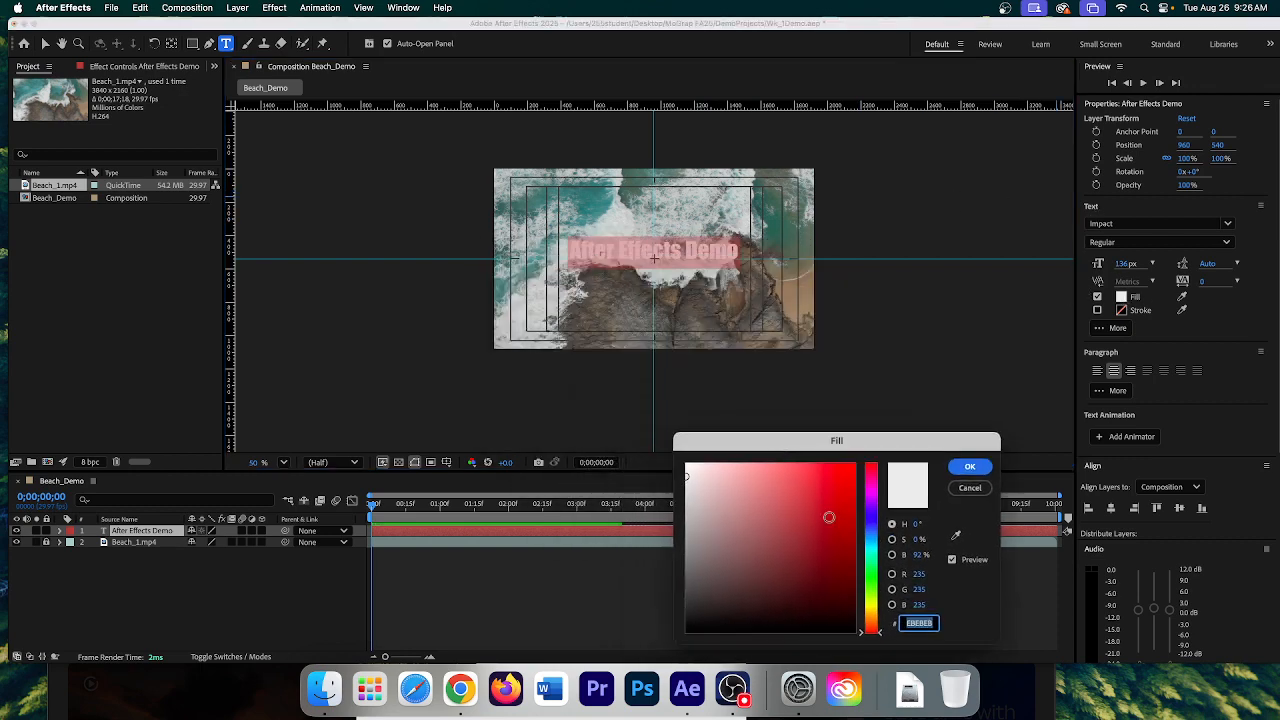
{"action": "left_click", "coordinate": [955, 535]}
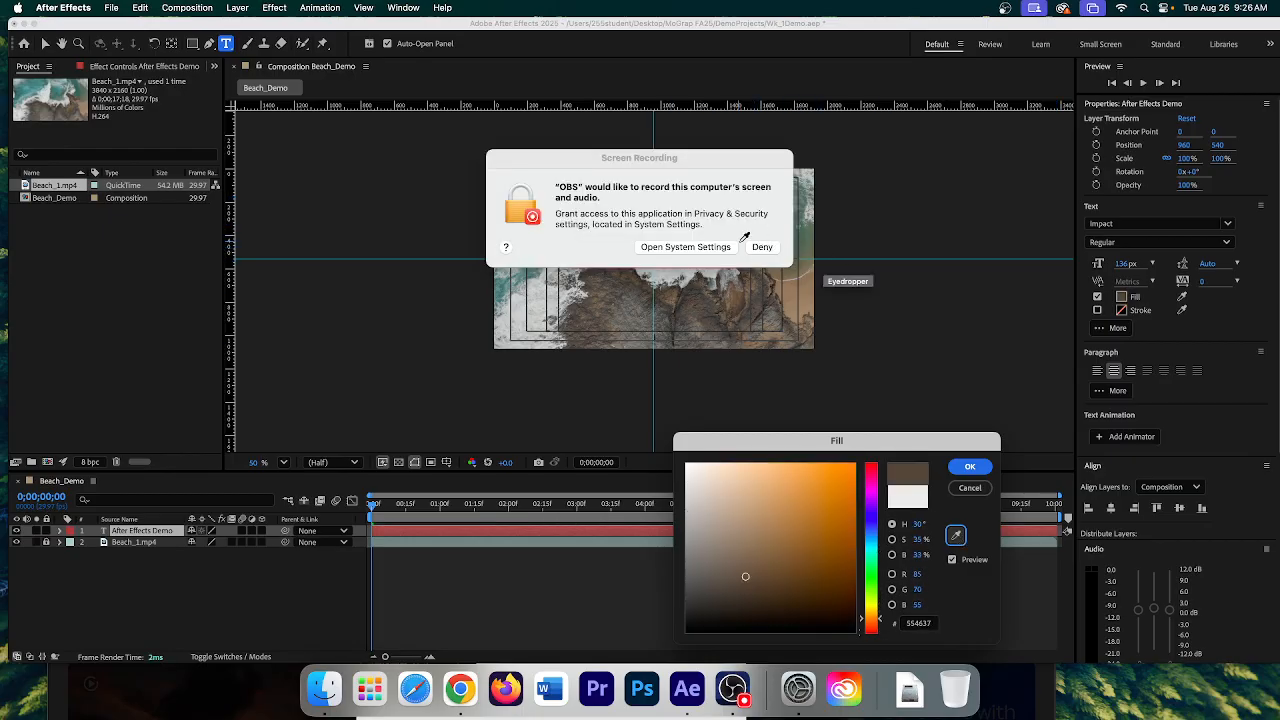
{"action": "left_click", "coordinate": [692, 246]}
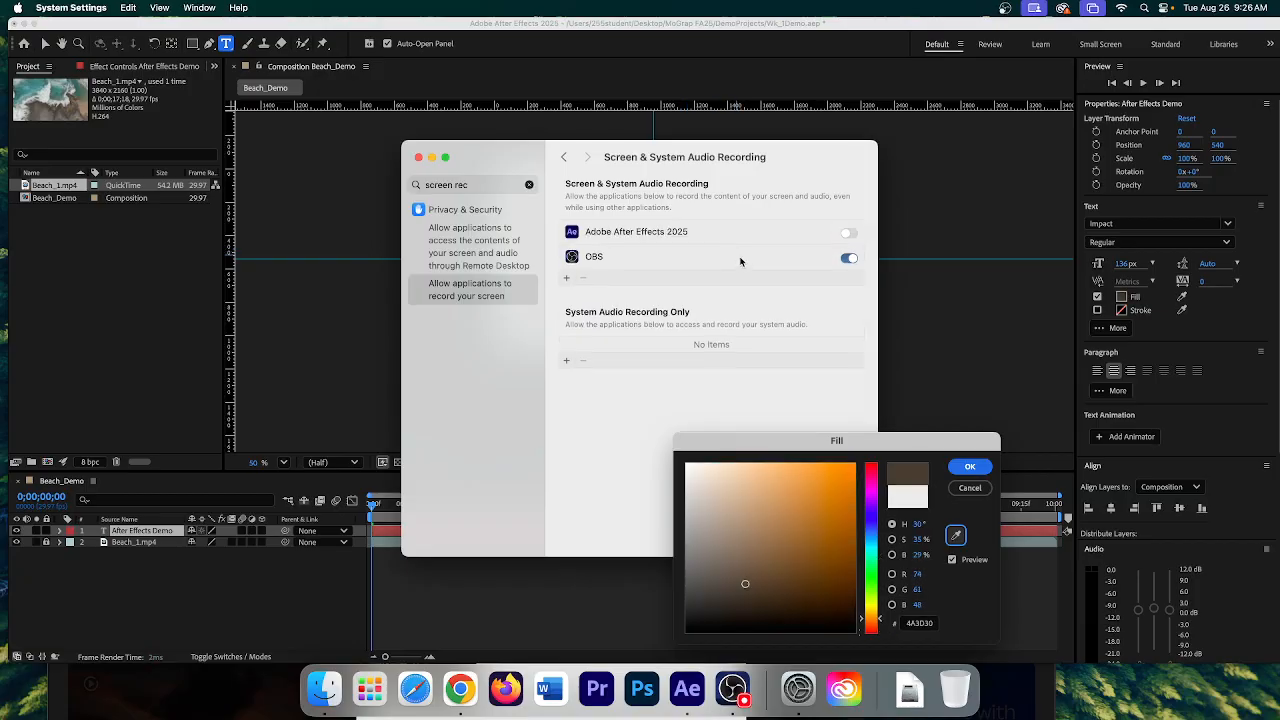
{"action": "left_click", "coordinate": [418, 157]}
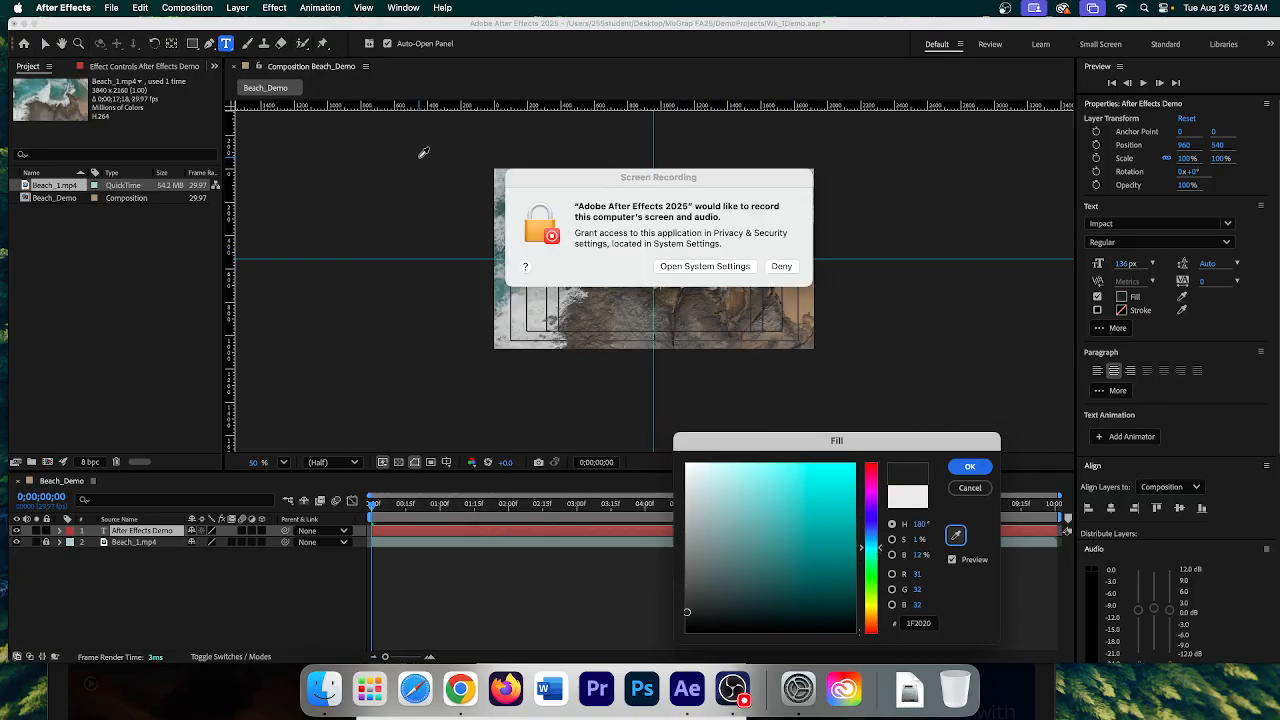
{"action": "left_click", "coordinate": [781, 265]}
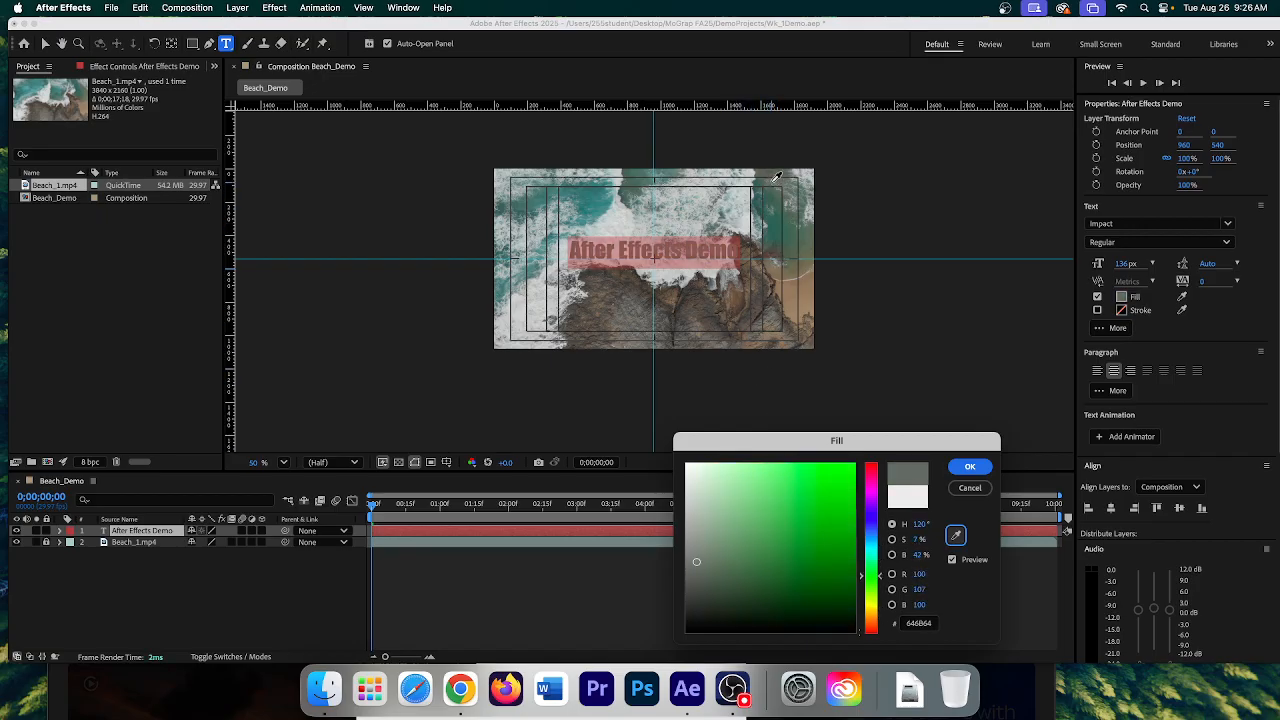
- Set the title fill to dark charcoal 22282A and confirm it
{"action": "left_click", "coordinate": [771, 186]}
{"action": "left_click", "coordinate": [957, 538]}
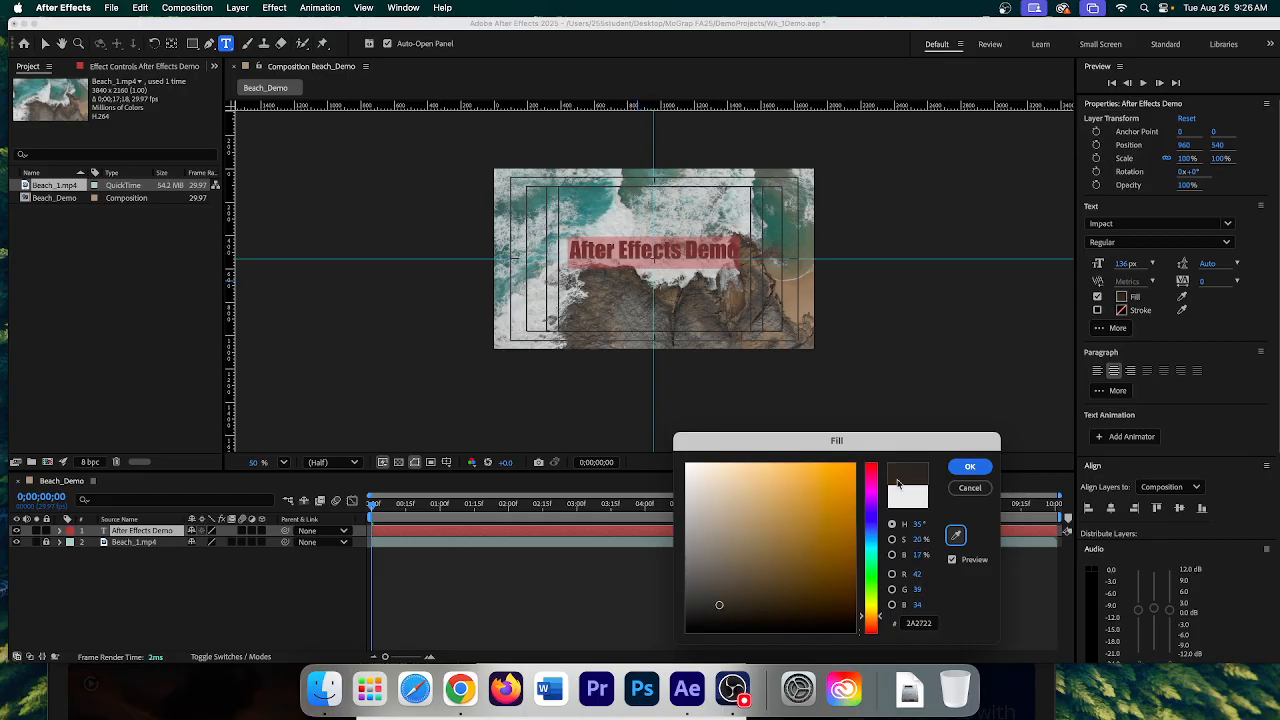
{"action": "left_click_drag", "start_coordinate": [879, 618], "coordinate": [872, 539]}
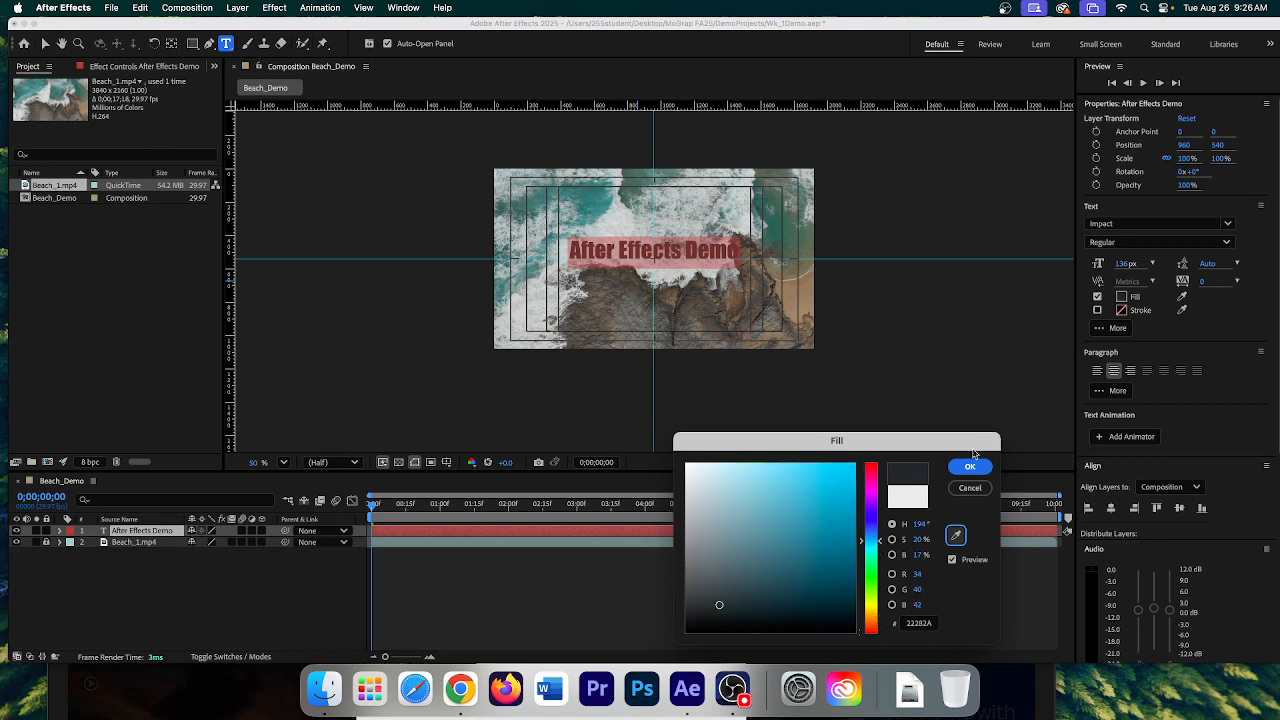
{"action": "left_click", "coordinate": [970, 468]}
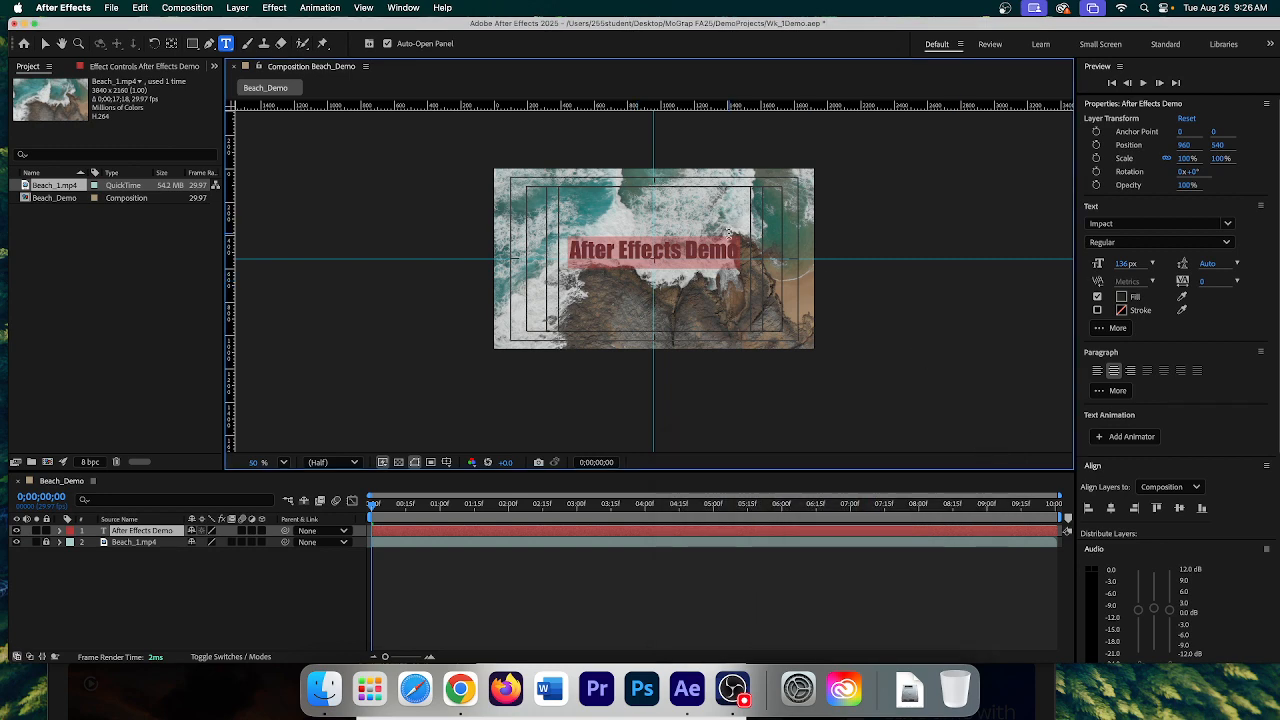
{"action": "left_click", "coordinate": [734, 239]}
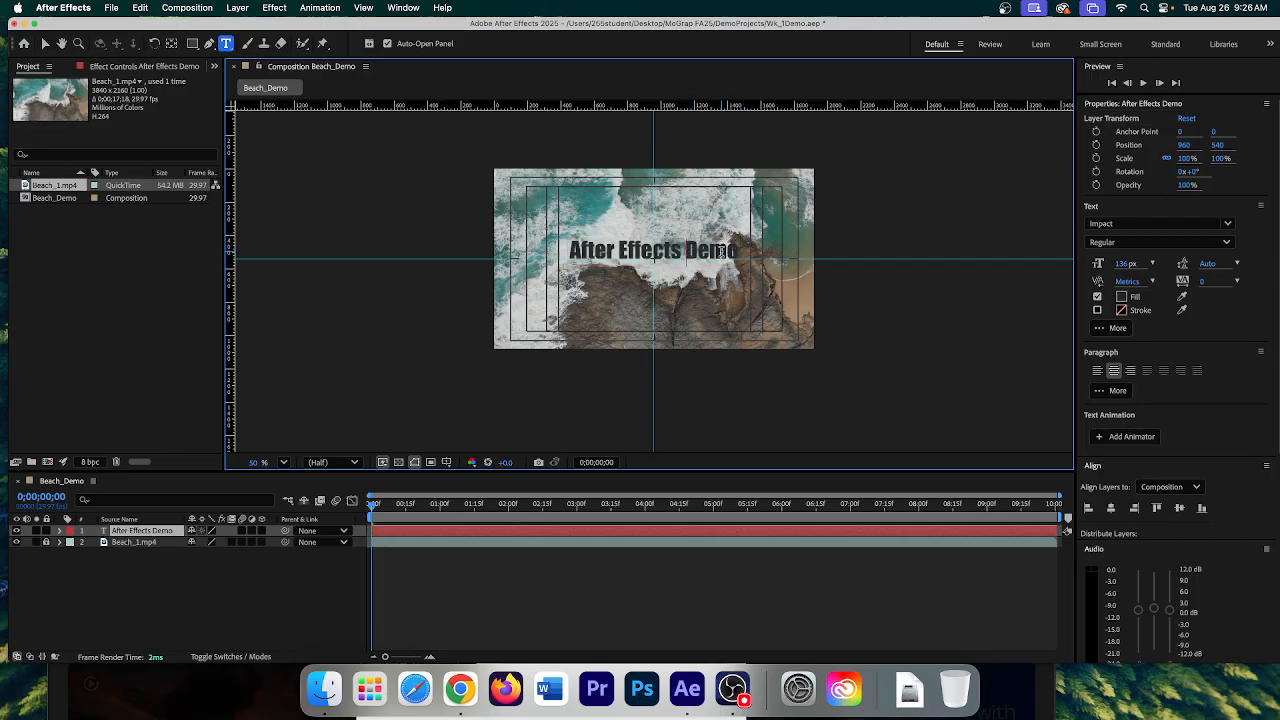
- Enlarge the whole 'After Effects Demo' title to 192 px
{"action": "key", "text": "Return"}
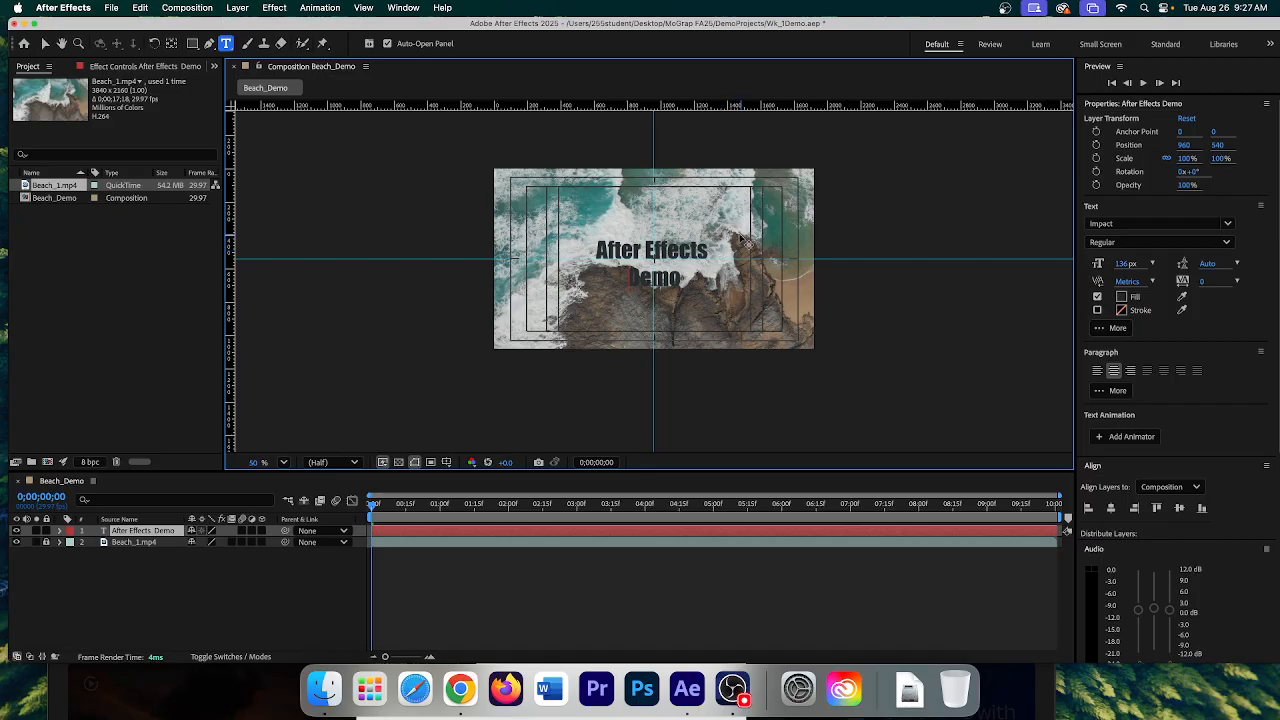
{"action": "key", "text": "BackSpace"}
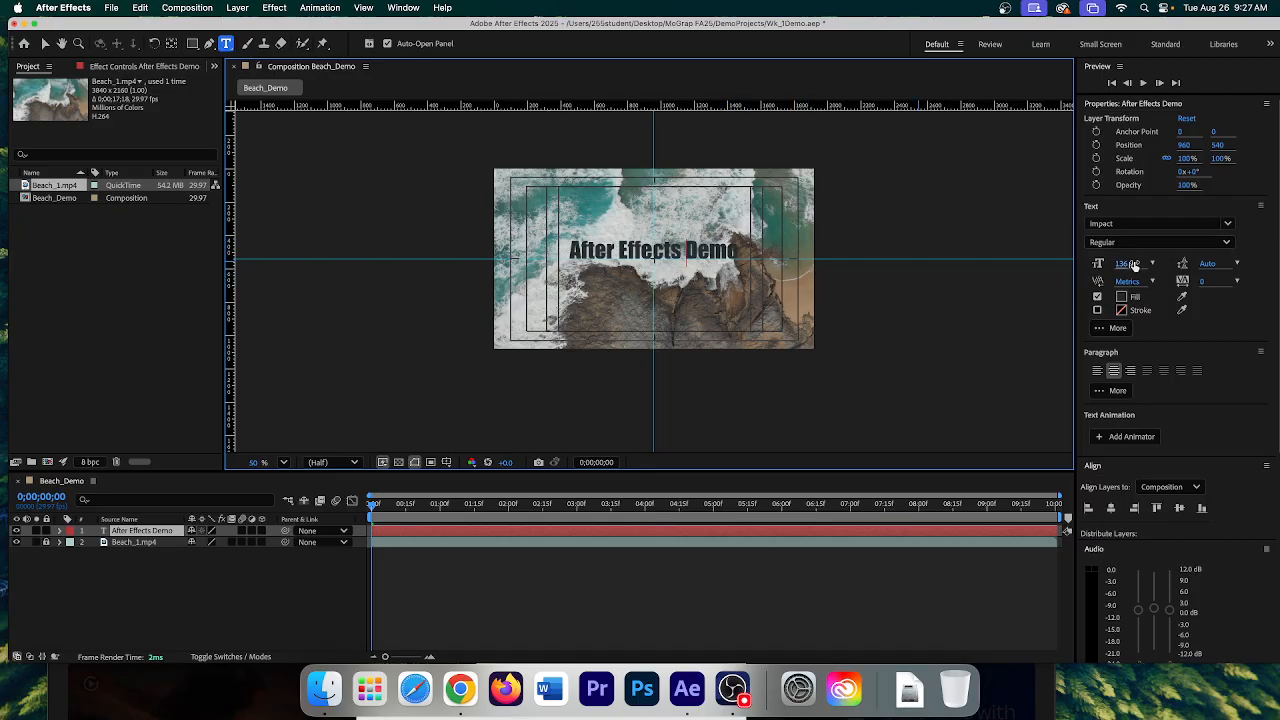
{"action": "left_click_drag", "start_coordinate": [1128, 265], "coordinate": [1131, 264]}
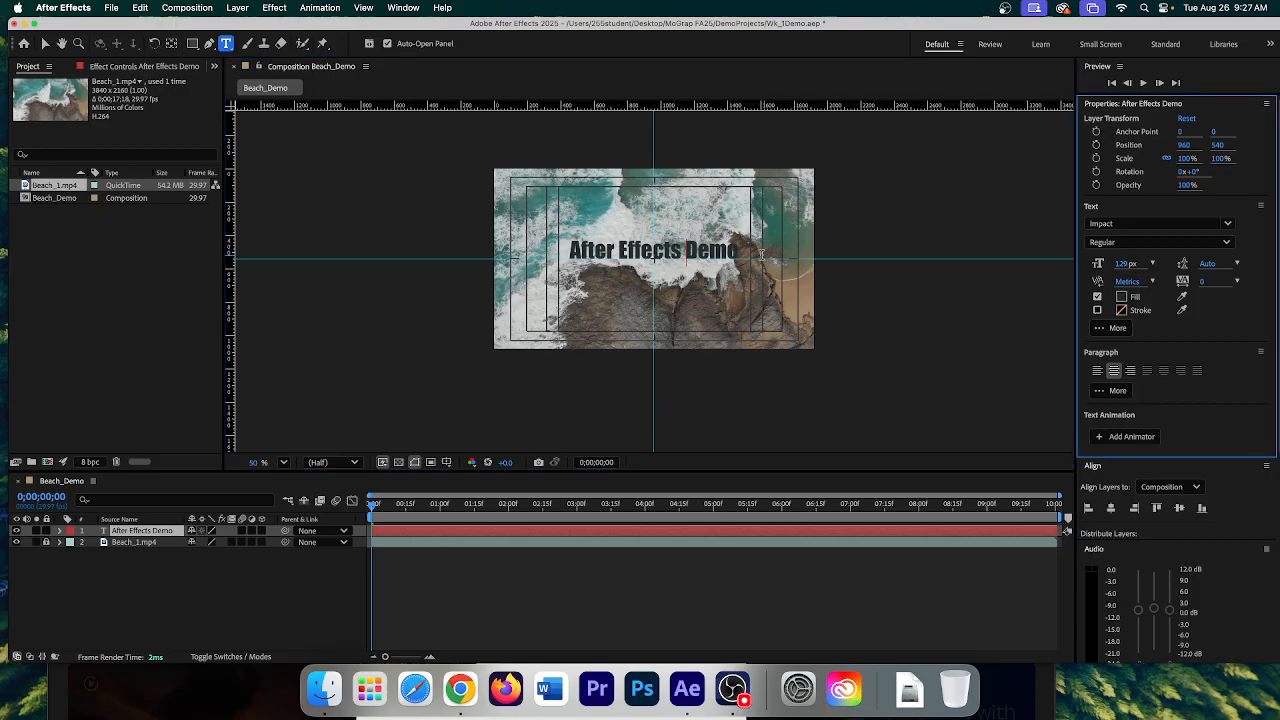
{"action": "triple_click", "coordinate": [687, 251]}
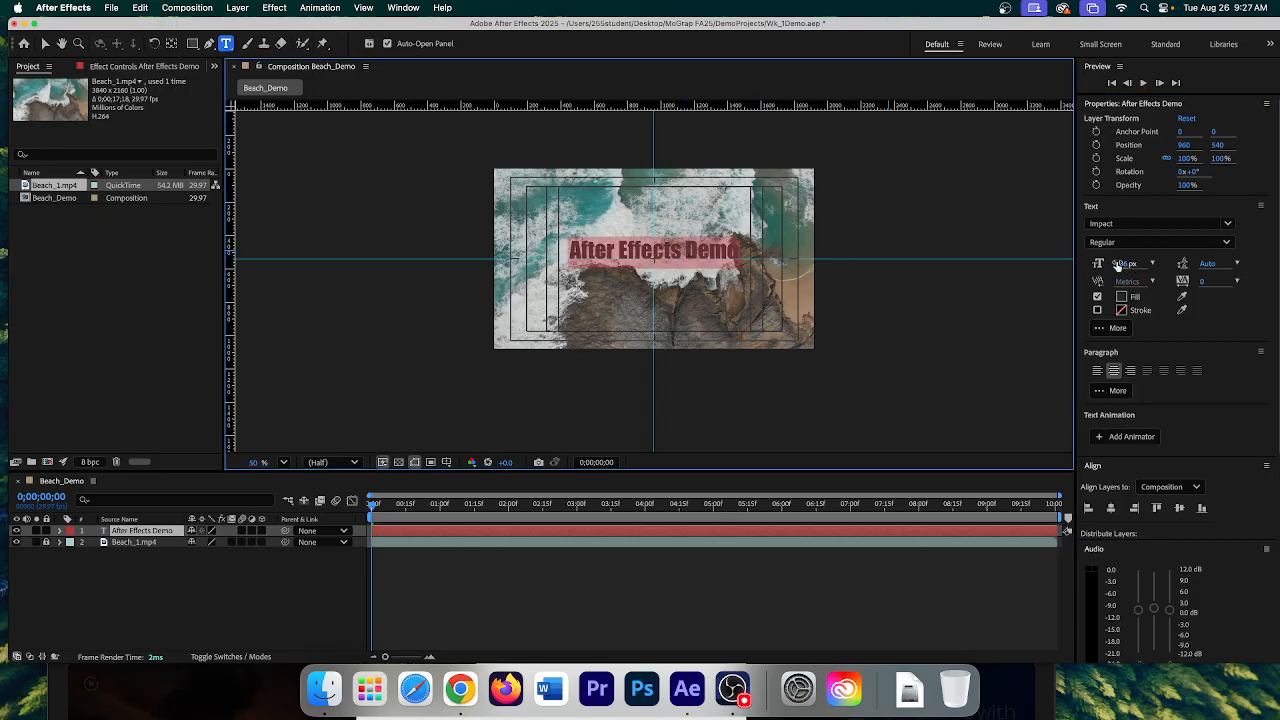
{"action": "left_click_drag", "start_coordinate": [1126, 264], "coordinate": [1160, 263]}
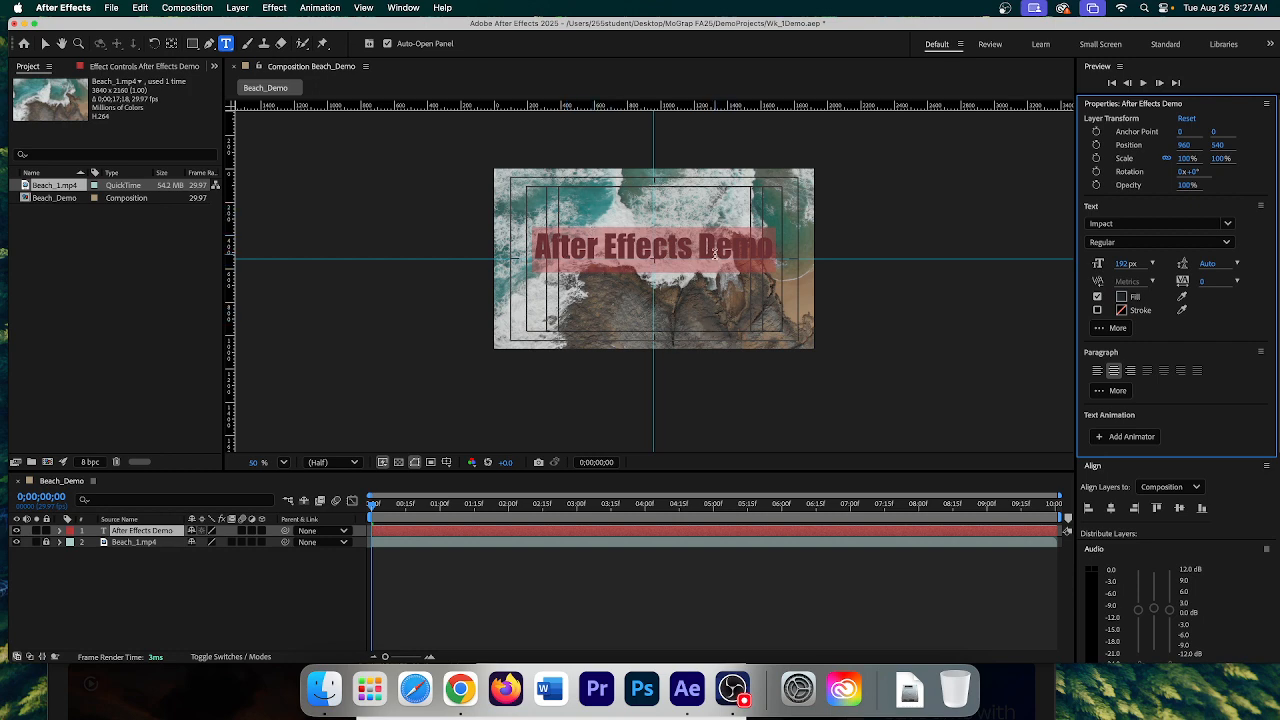
- Move 'Demo' onto a second line and give it a white fill
{"action": "left_click", "coordinate": [703, 246]}
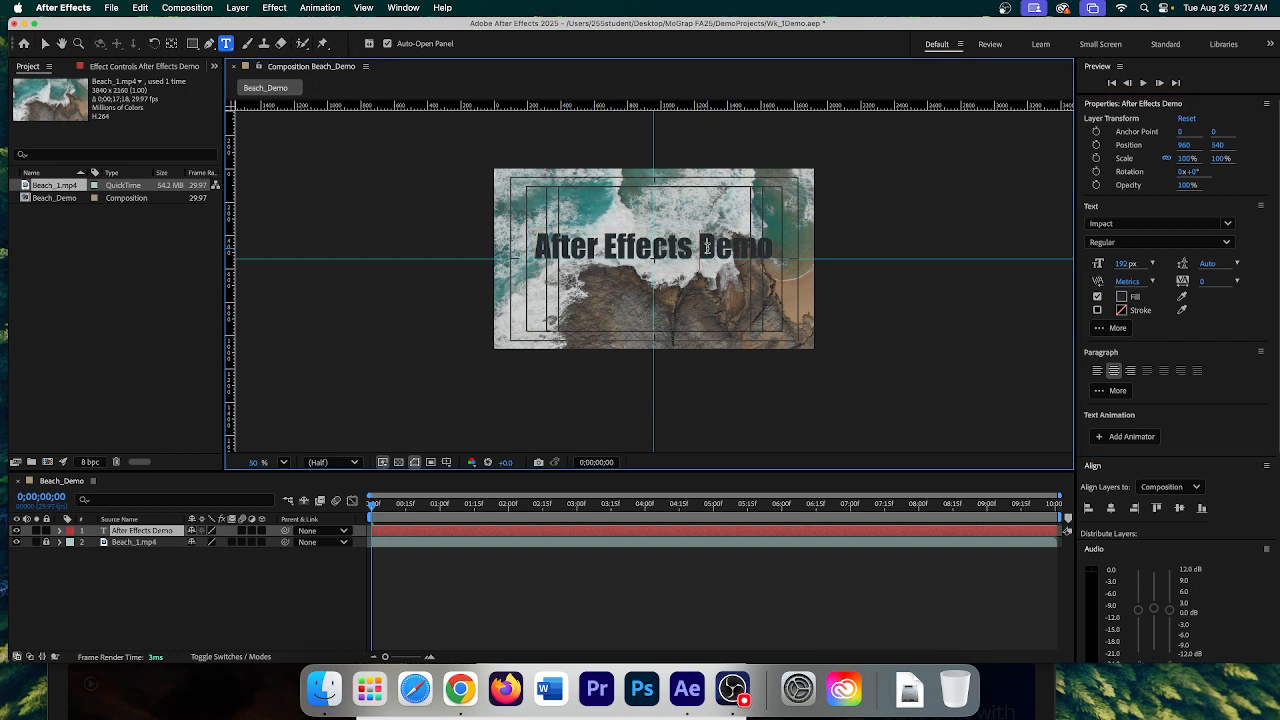
{"action": "key", "text": "Return"}
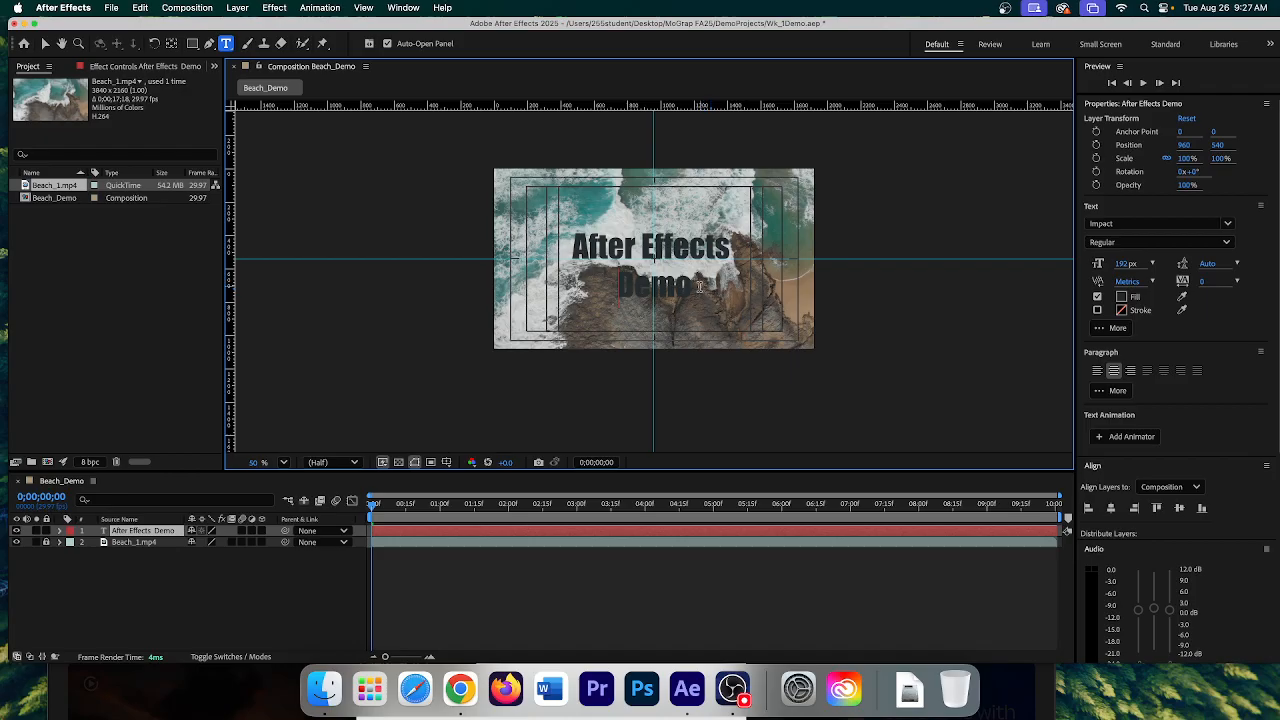
{"action": "left_click_drag", "start_coordinate": [697, 285], "coordinate": [619, 285]}
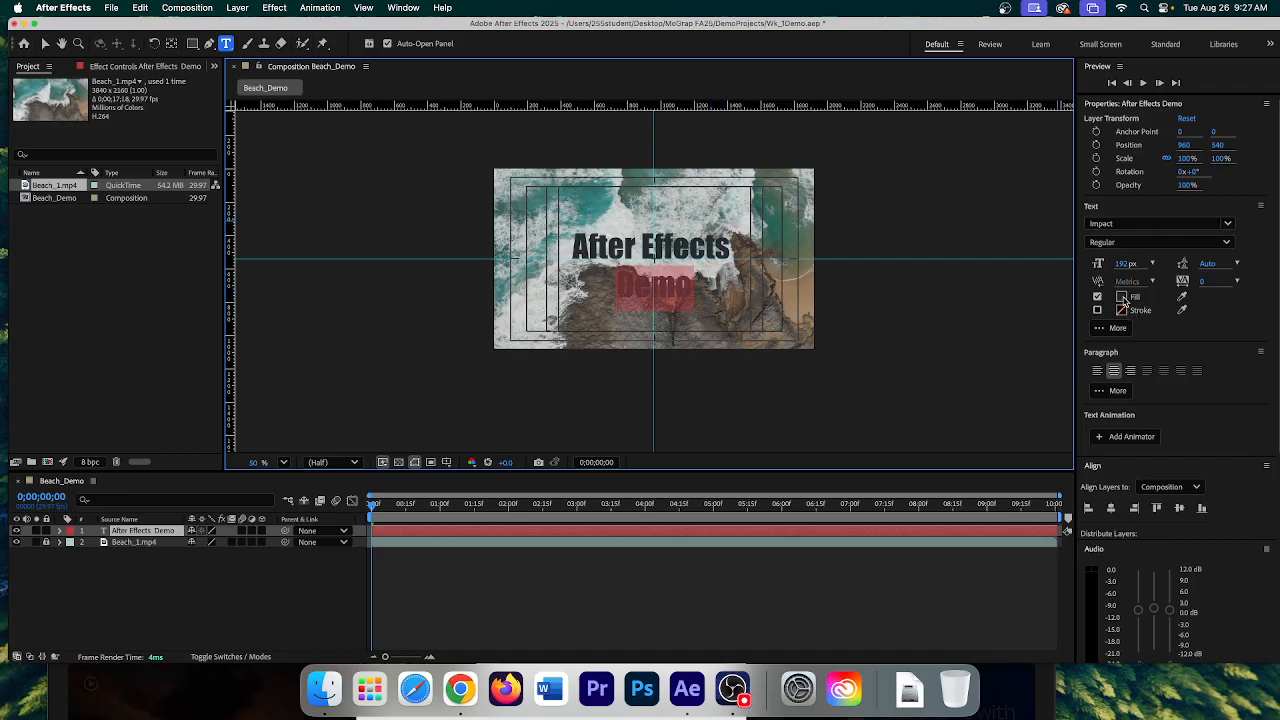
{"action": "left_click", "coordinate": [1121, 296]}
{"action": "left_click_drag", "start_coordinate": [497, 287], "coordinate": [505, 256]}
{"action": "left_click", "coordinate": [780, 269]}
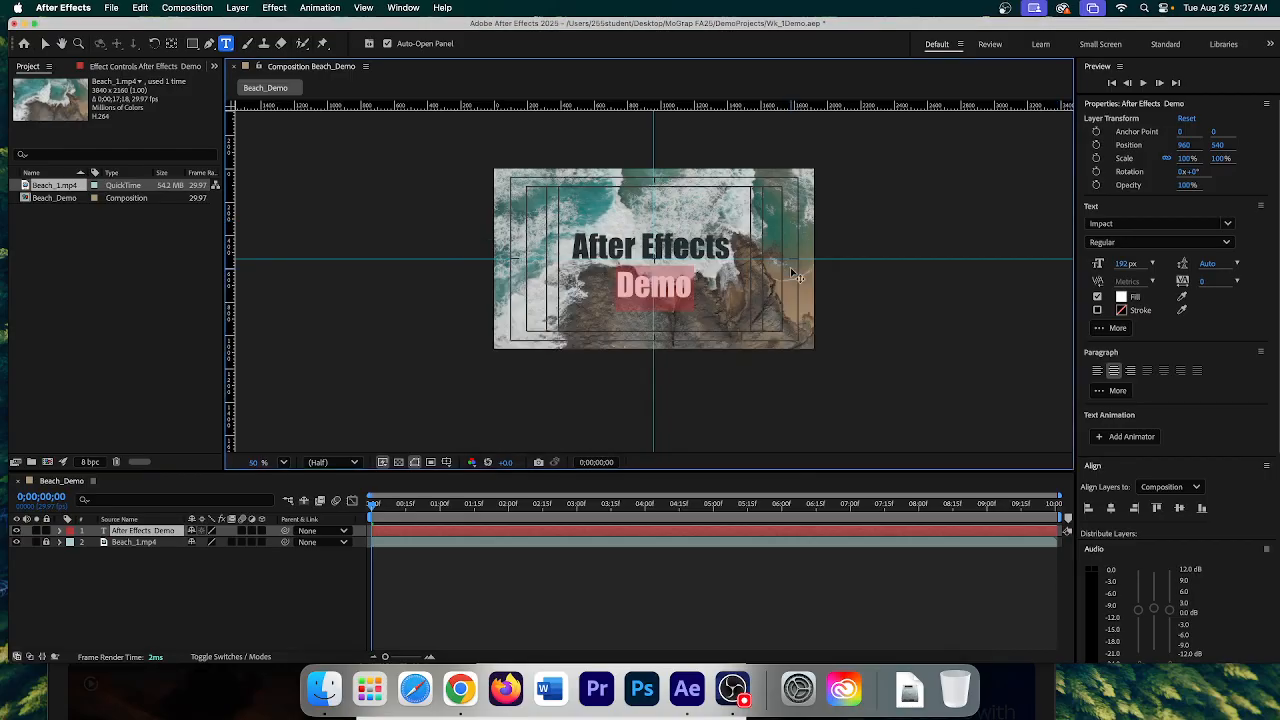
{"action": "left_click", "coordinate": [705, 304]}
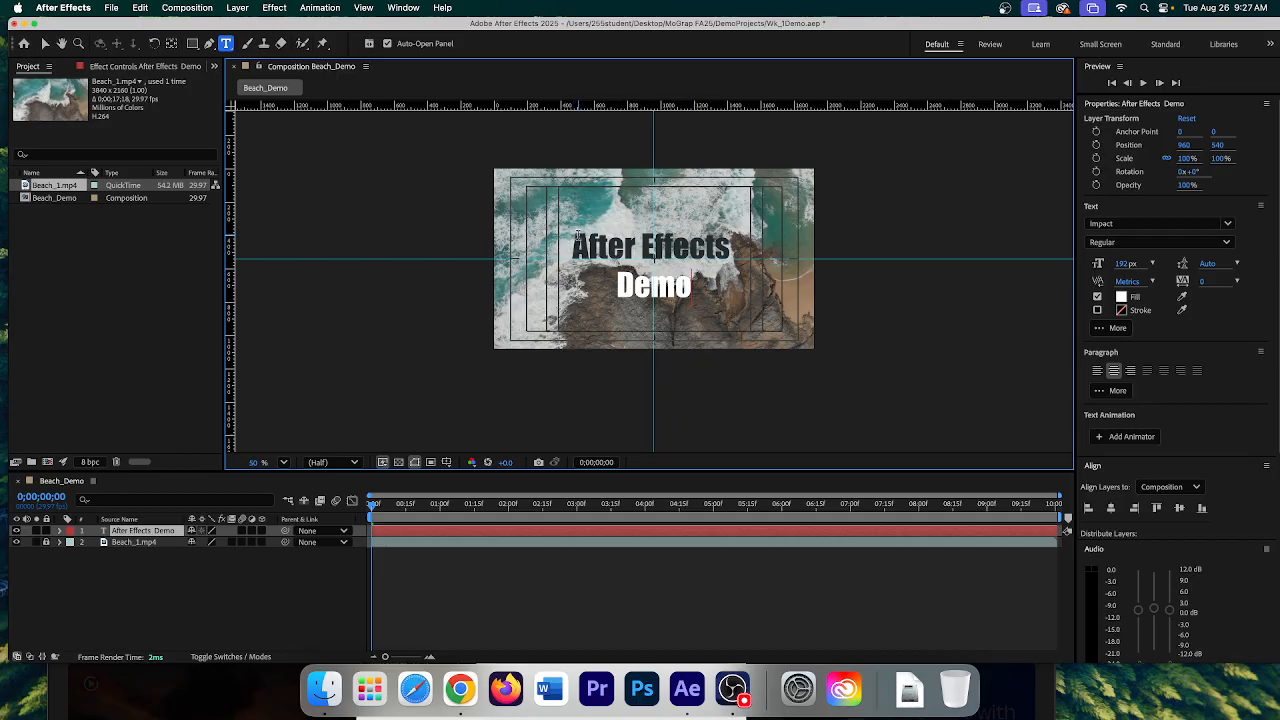
{"action": "left_click_drag", "start_coordinate": [697, 287], "coordinate": [545, 258]}
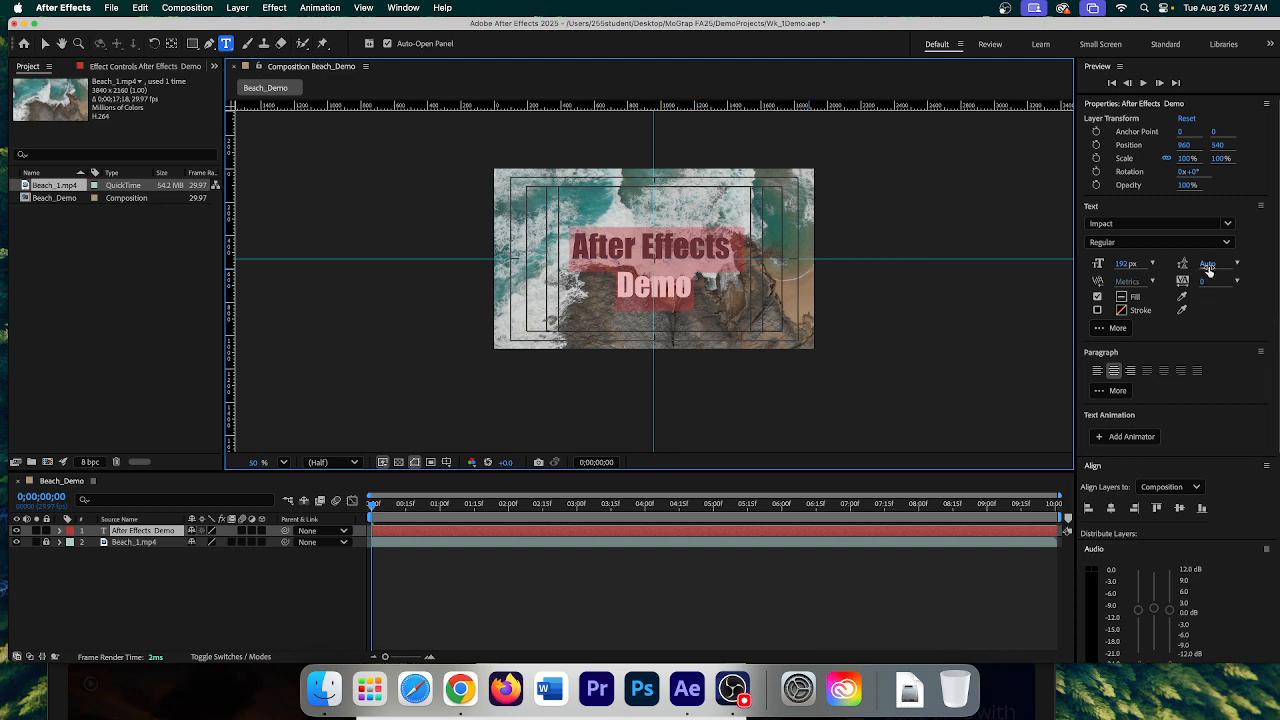
- Set the two-line title's leading to 190 px so 'Demo' no longer overlaps
{"action": "left_click", "coordinate": [1208, 265]}
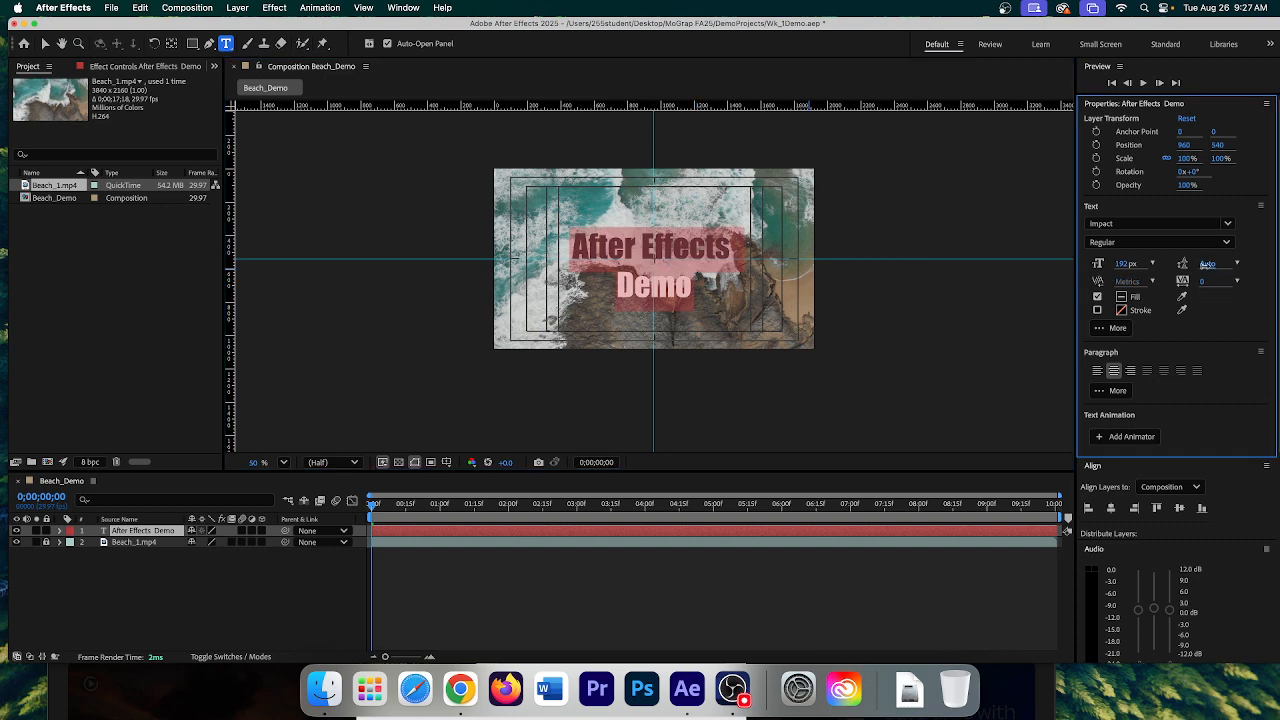
{"action": "type", "text": "3"}
{"action": "key", "text": "Return"}
{"action": "left_click_drag", "start_coordinate": [1212, 265], "coordinate": [1100, 270]}
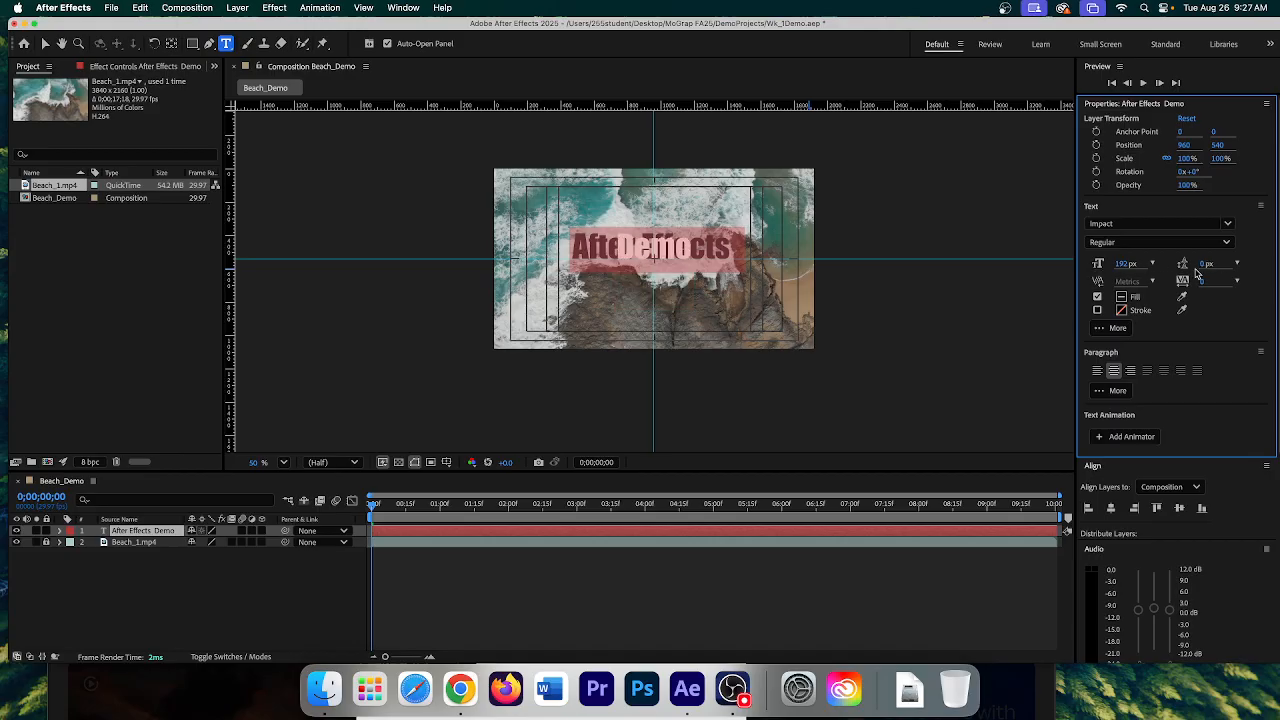
{"action": "left_click", "coordinate": [1238, 265]}
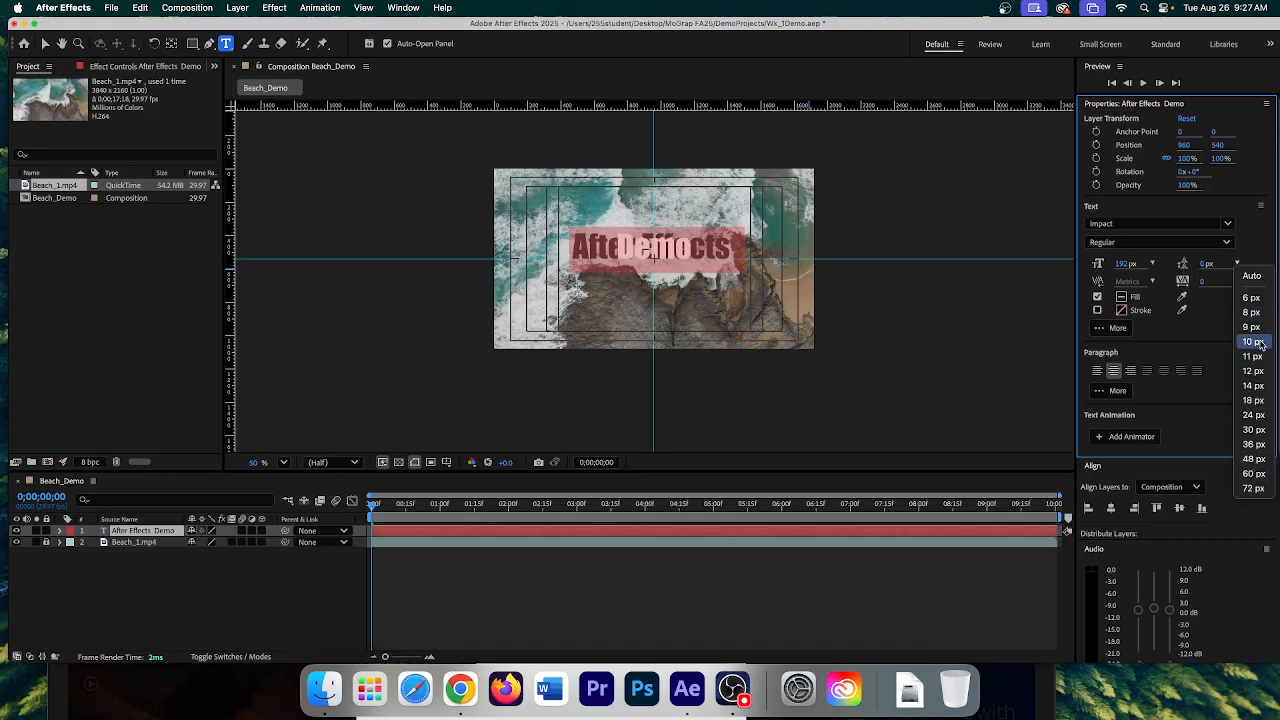
{"action": "left_click", "coordinate": [1250, 445]}
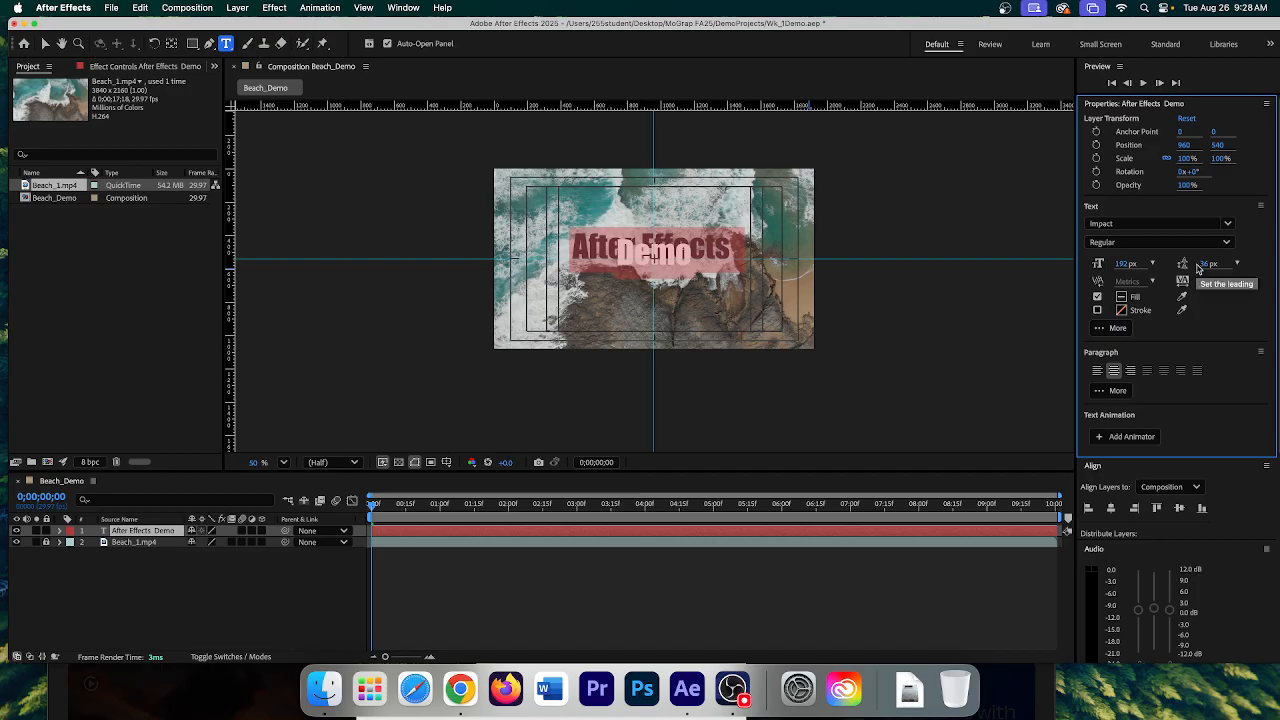
{"action": "left_click_drag", "start_coordinate": [1201, 265], "coordinate": [1232, 263]}
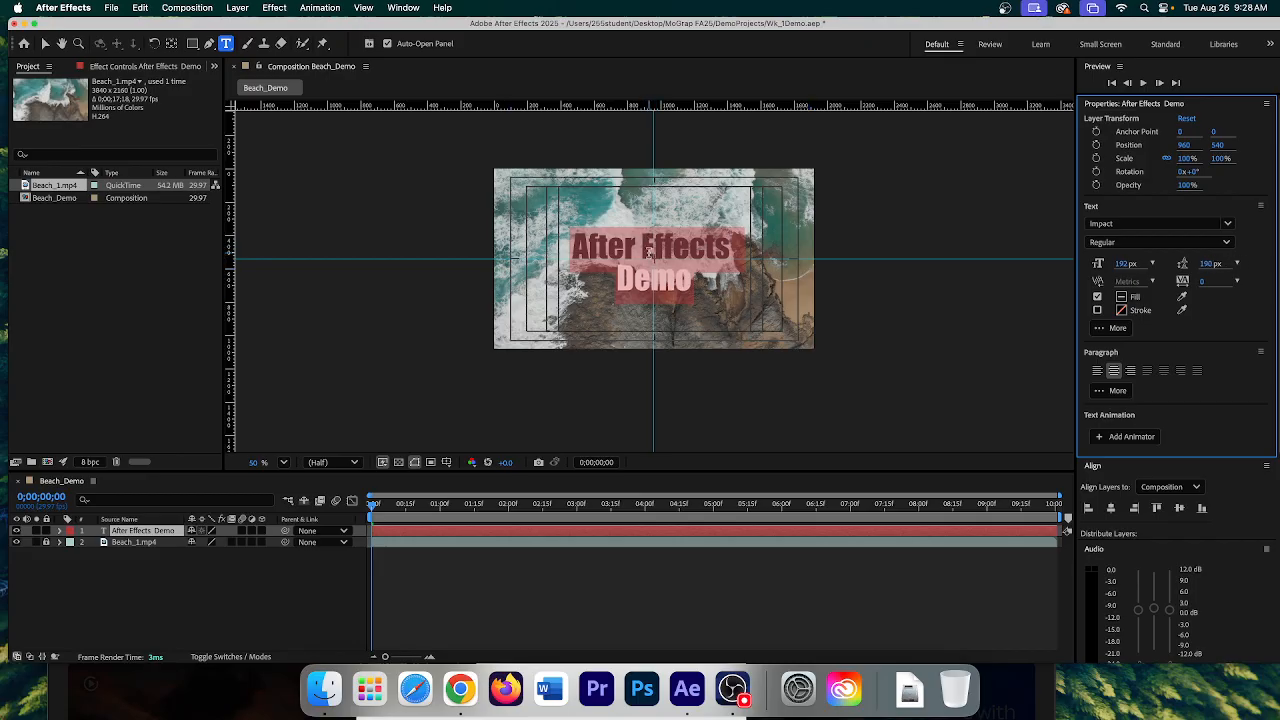
{"action": "left_click", "coordinate": [61, 531]}
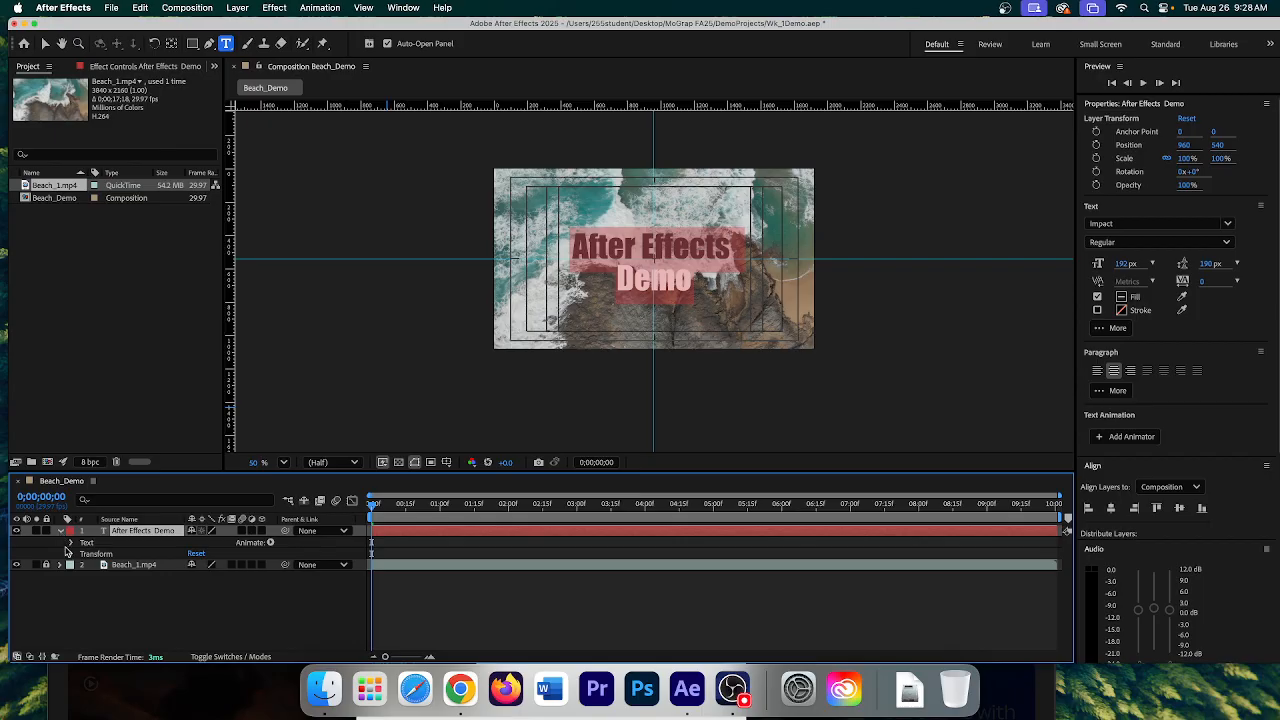
- Scrub the title layer's Anchor Point Y to 33, giving anchor 0, 33 with position 960, 540
{"action": "left_click", "coordinate": [71, 553]}
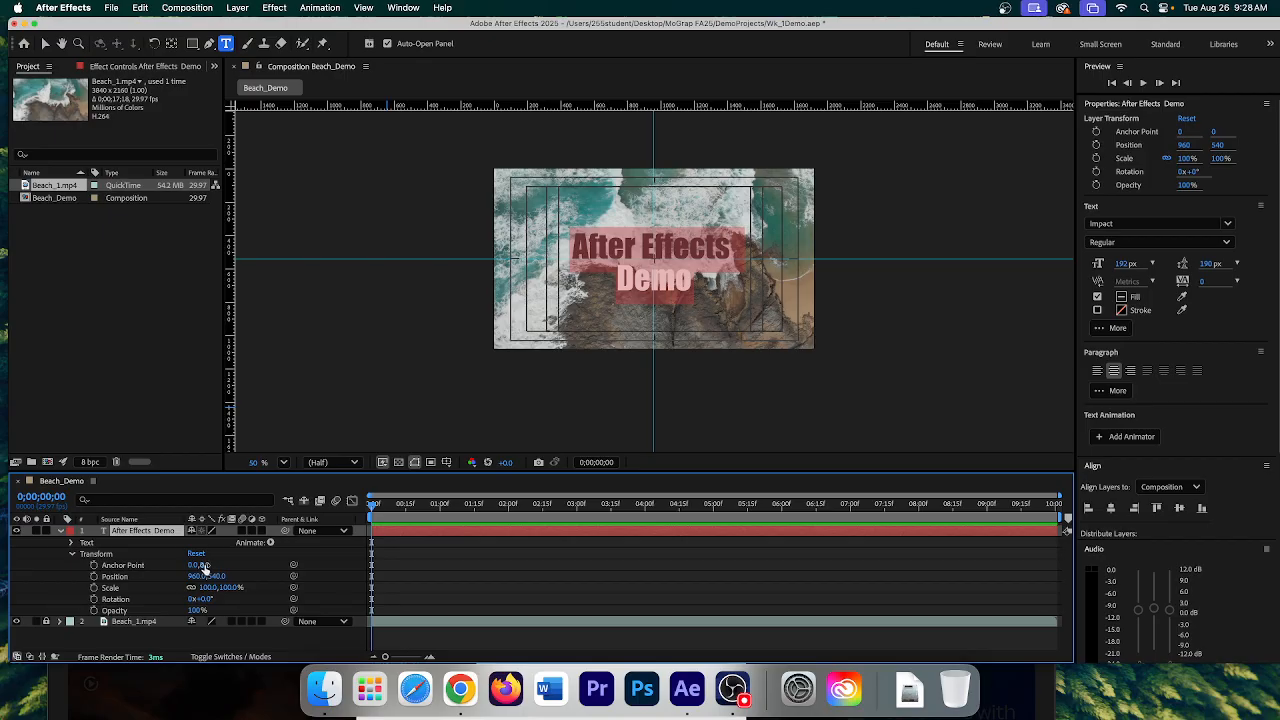
{"action": "left_click_drag", "start_coordinate": [204, 565], "coordinate": [228, 564]}
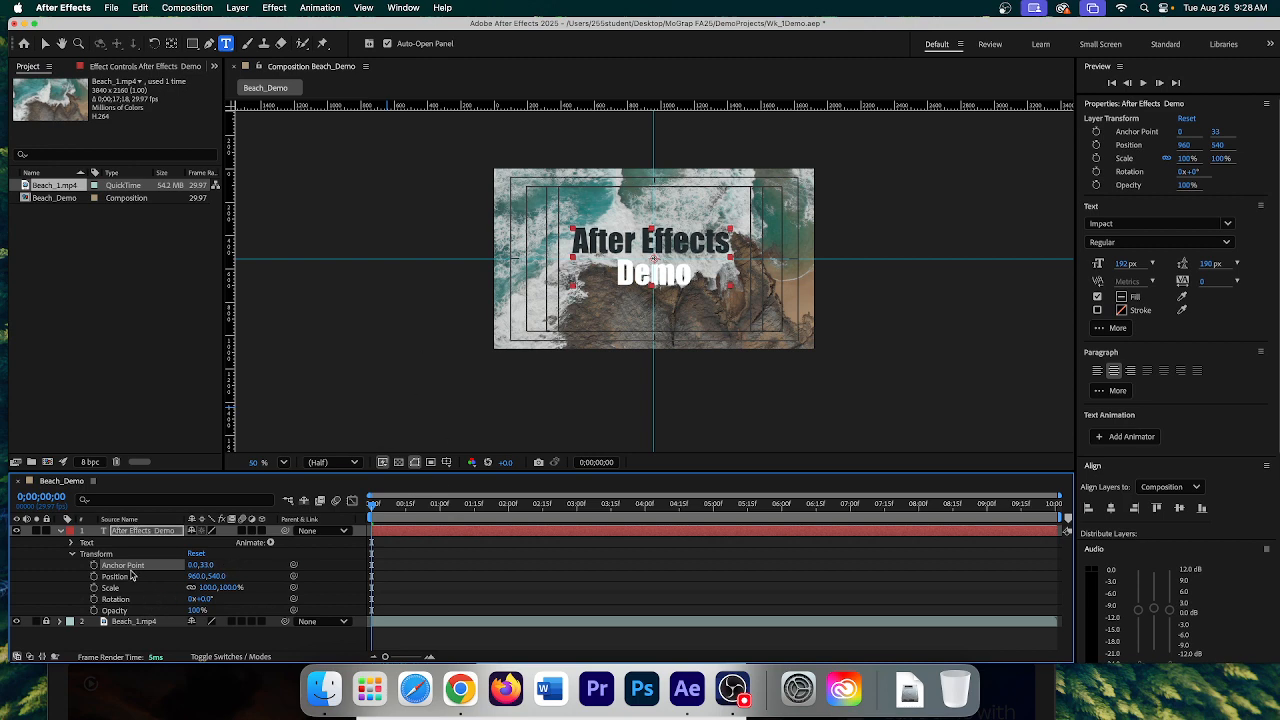
{"action": "left_click", "coordinate": [116, 578]}
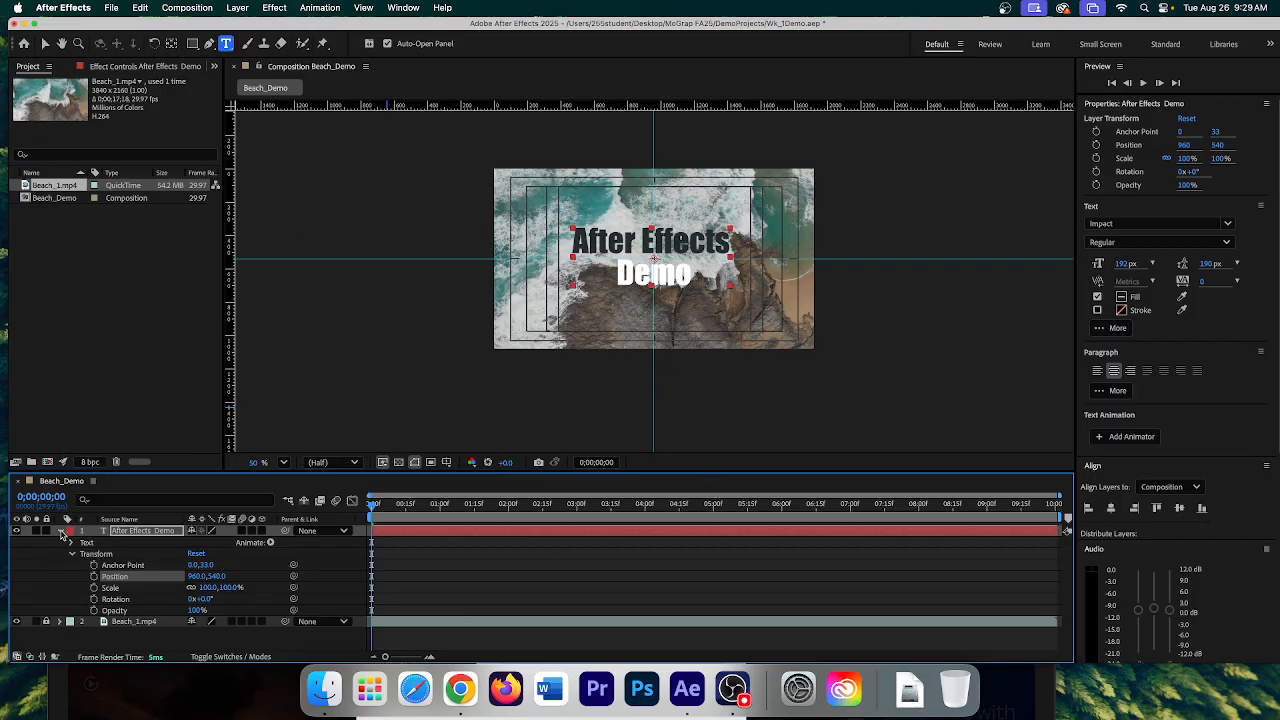
{"action": "left_click", "coordinate": [127, 535]}
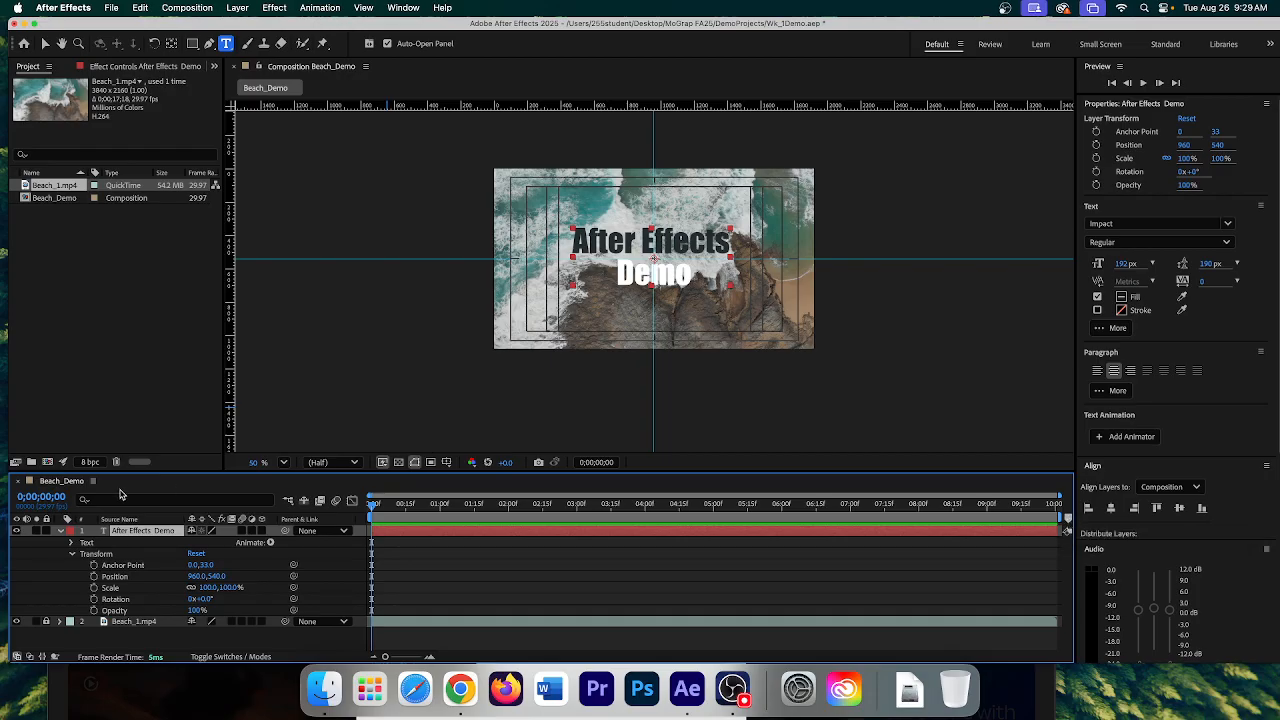
- Move the playhead near 4 seconds and drop composition marker 1 there
{"action": "left_click_drag", "start_coordinate": [373, 507], "coordinate": [645, 535]}
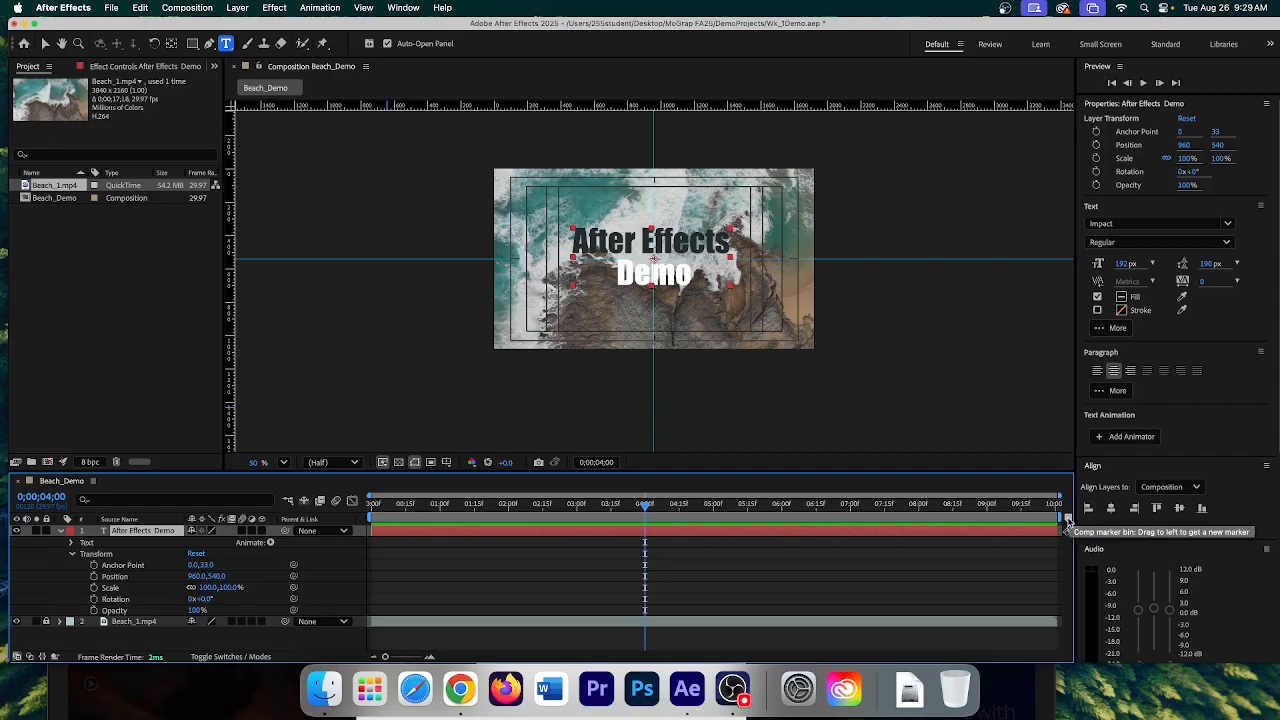
{"action": "mouse_move", "coordinate": [1067, 522]}
{"action": "left_mouse_down"}
{"action": "mouse_move", "coordinate": [680, 524]}
{"action": "mouse_move", "coordinate": [601, 541]}
{"action": "mouse_move", "coordinate": [646, 531]}
{"action": "mouse_move", "coordinate": [614, 509]}
{"action": "left_mouse_up"}
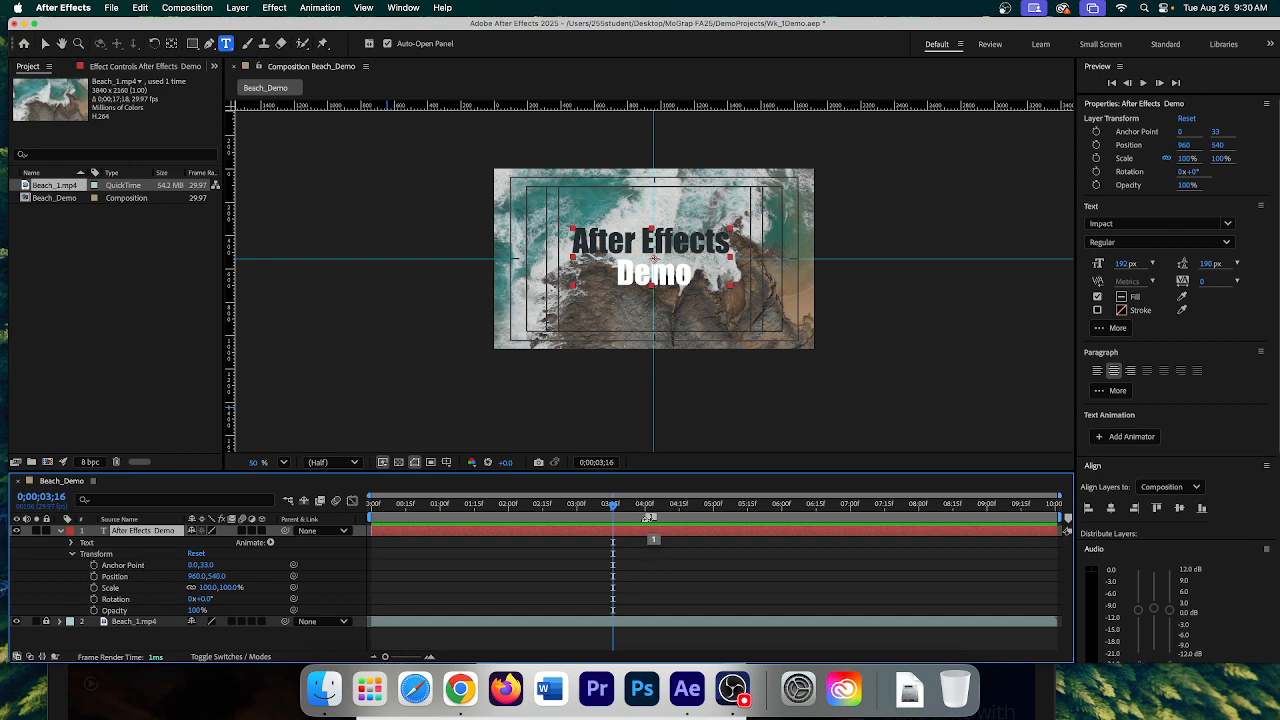
- Give the marker comment 'Text Appears', Fuchsia label, 0;00;02;00 duration and Protected Region
{"action": "right_click", "coordinate": [647, 519]}
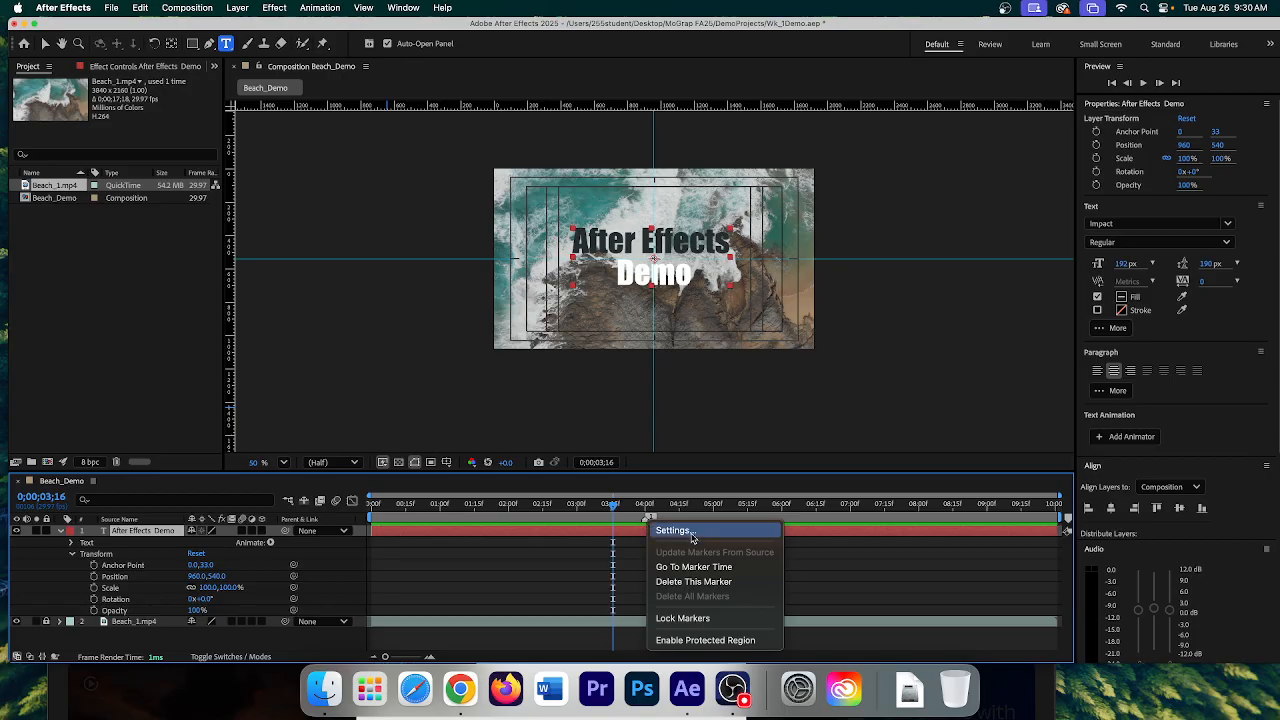
{"action": "left_click", "coordinate": [691, 531]}
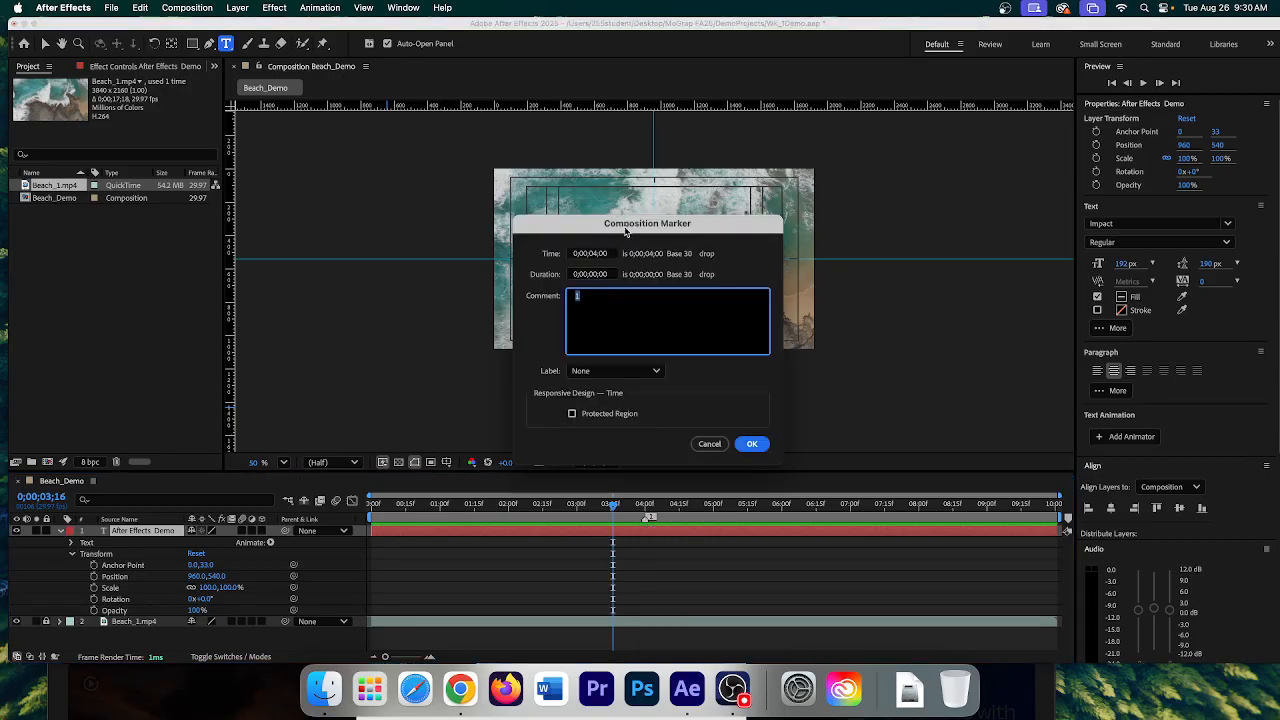
{"action": "mouse_move", "coordinate": [626, 230]}
{"action": "left_mouse_down"}
{"action": "mouse_move", "coordinate": [914, 224]}
{"action": "mouse_move", "coordinate": [884, 227]}
{"action": "left_mouse_up"}
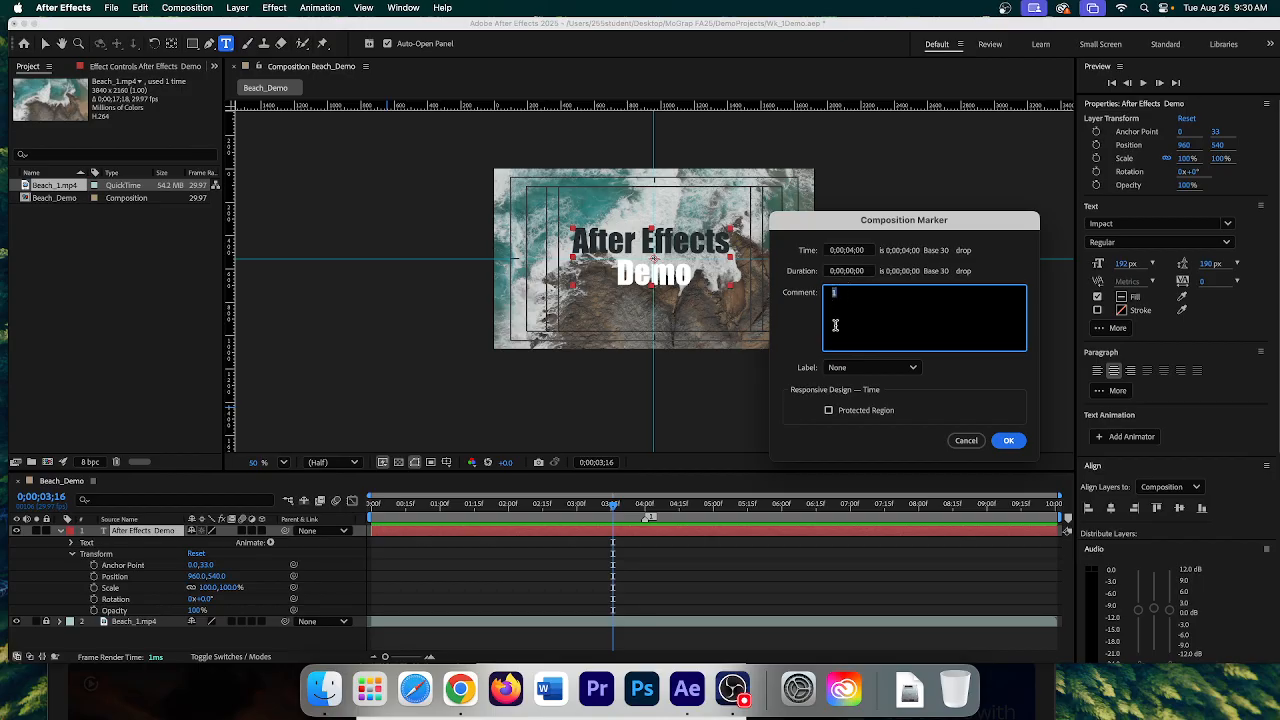
{"action": "type", "text": "Text Appears"}
{"action": "left_click", "coordinate": [838, 368]}
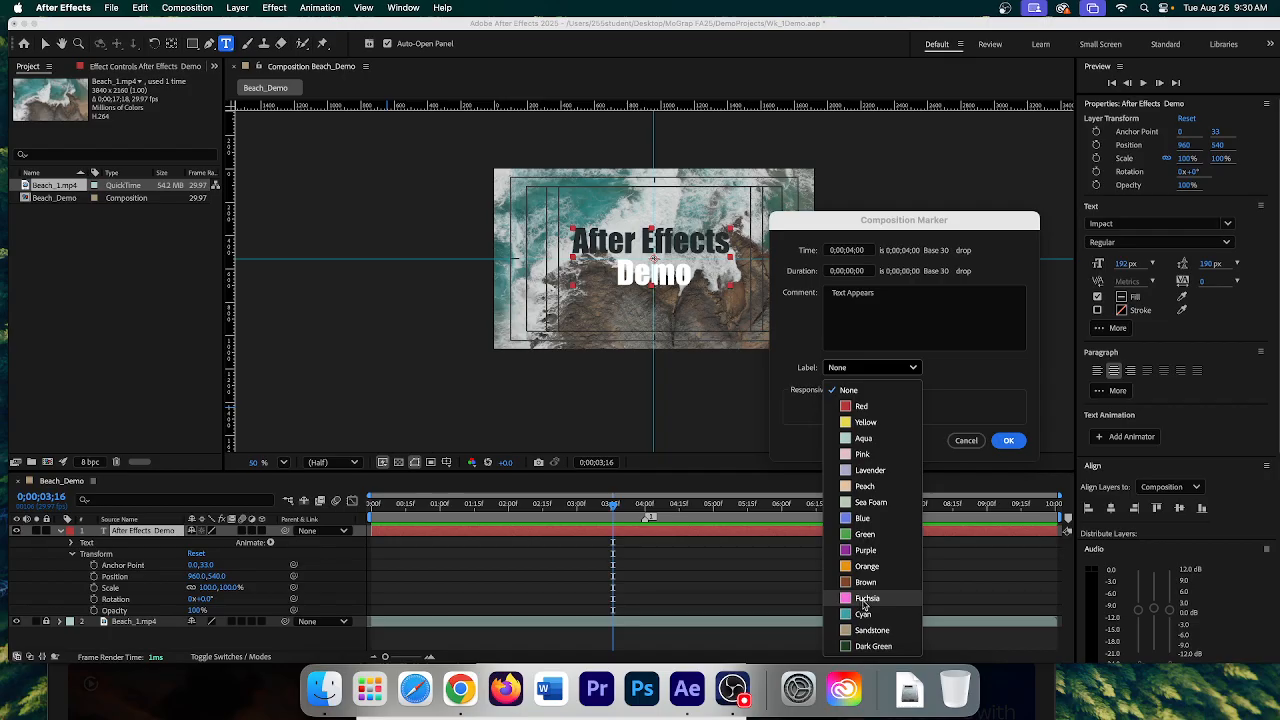
{"action": "left_click", "coordinate": [866, 599]}
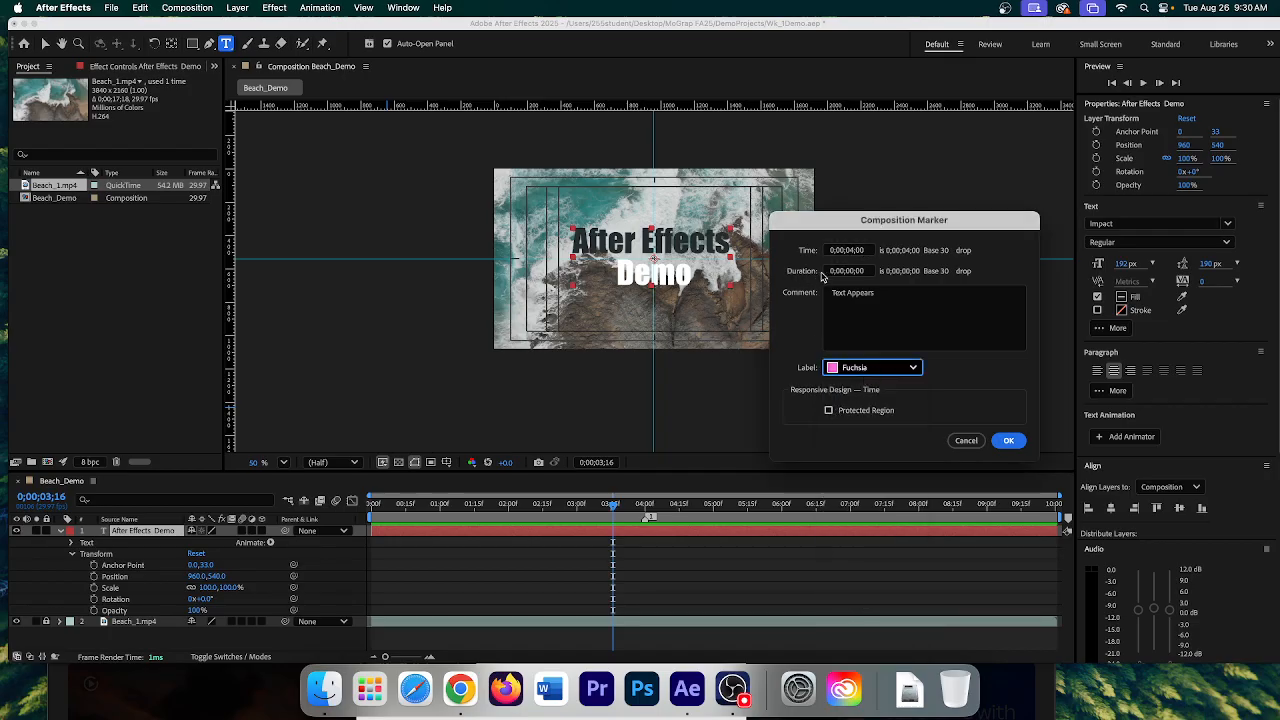
{"action": "left_click", "coordinate": [849, 272]}
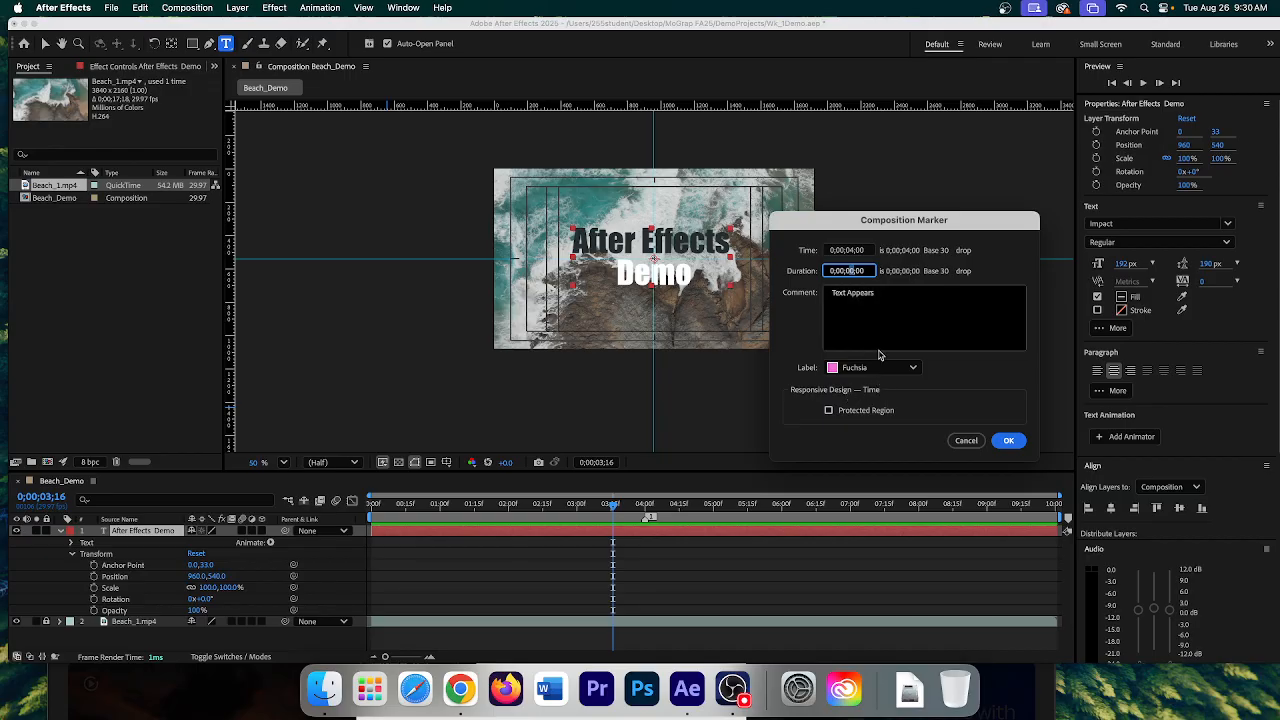
{"action": "type", "text": "2"}
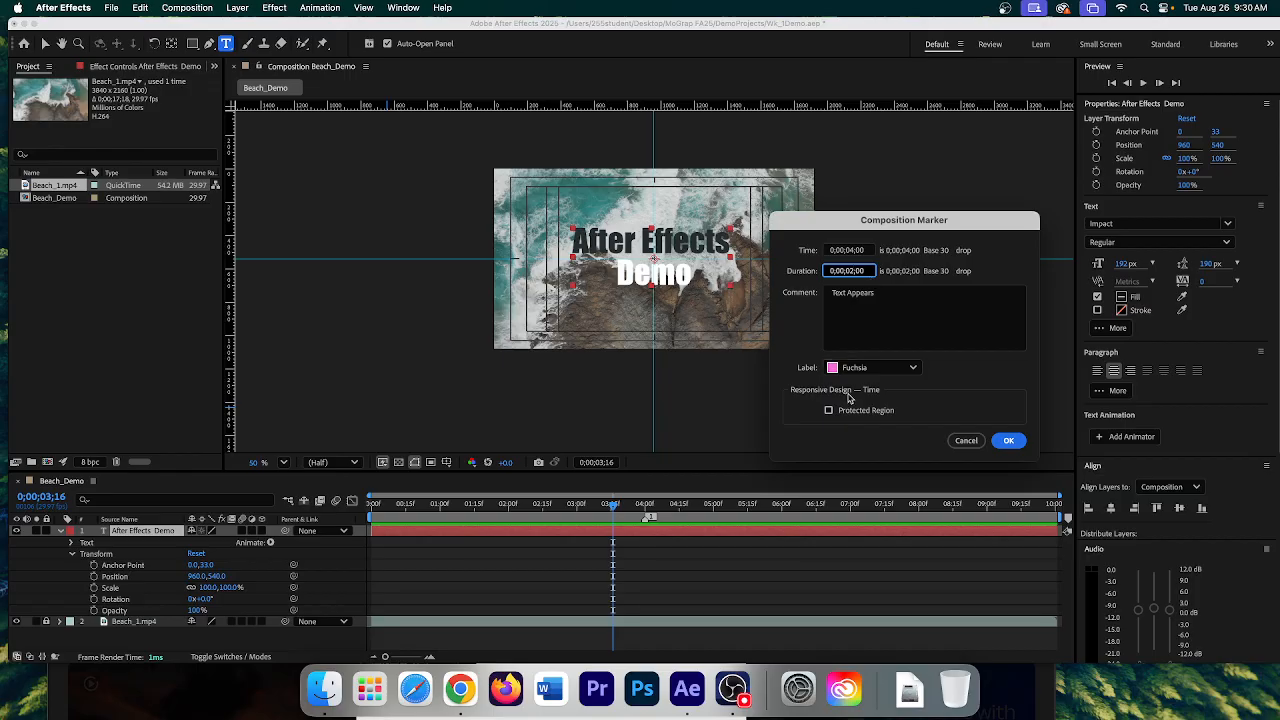
{"action": "left_click", "coordinate": [828, 411]}
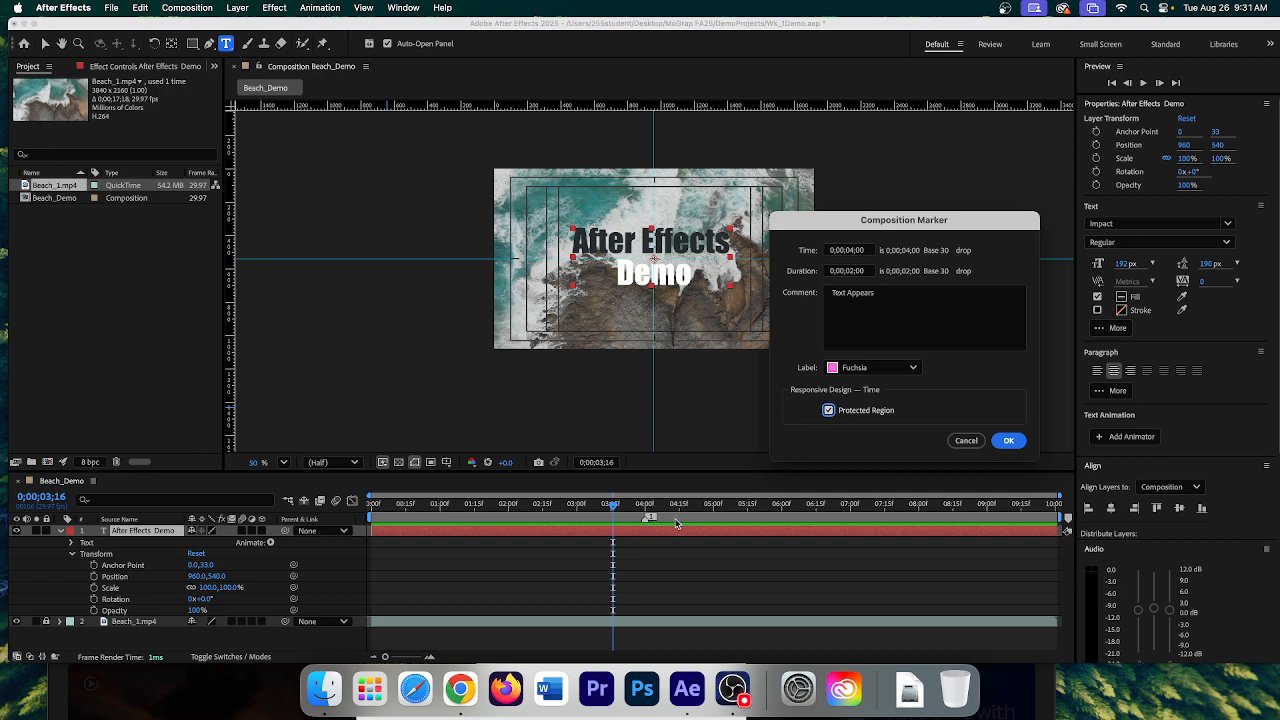
{"action": "left_click", "coordinate": [1008, 441]}
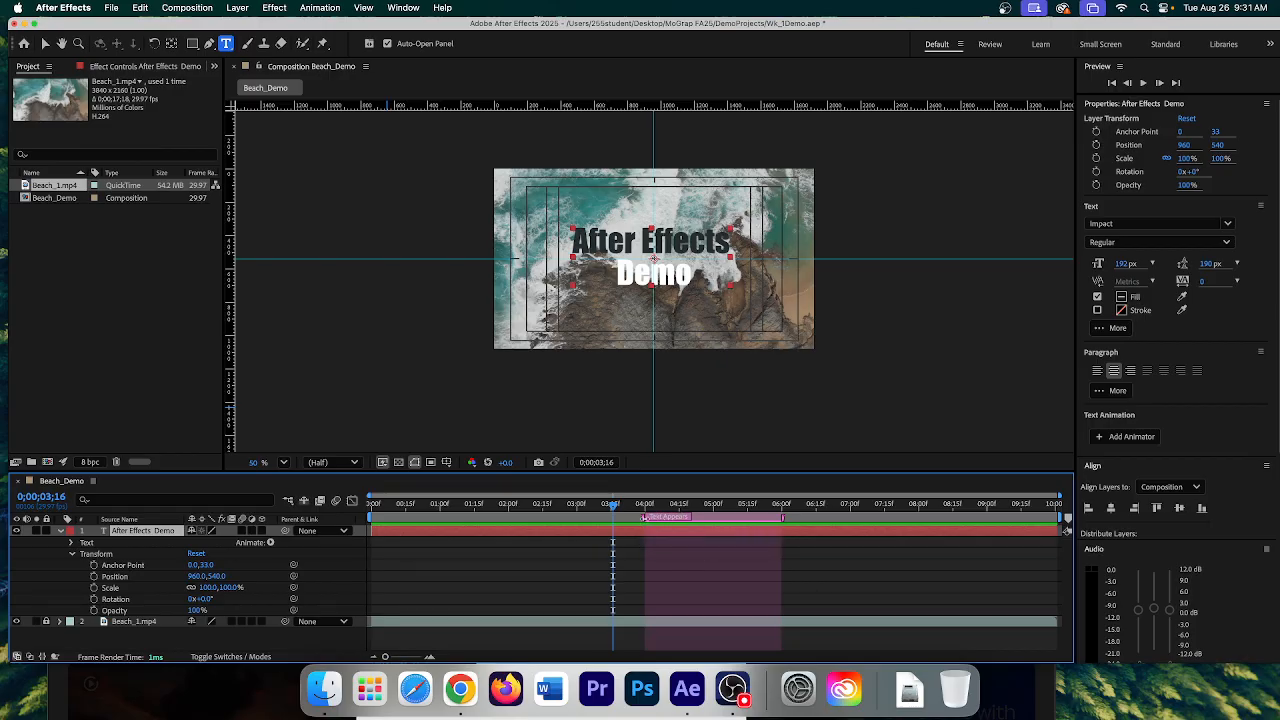
- Shift the Text Appears marker to start near 03;00f and end near 04;15f
{"action": "left_click_drag", "start_coordinate": [644, 517], "coordinate": [576, 517]}
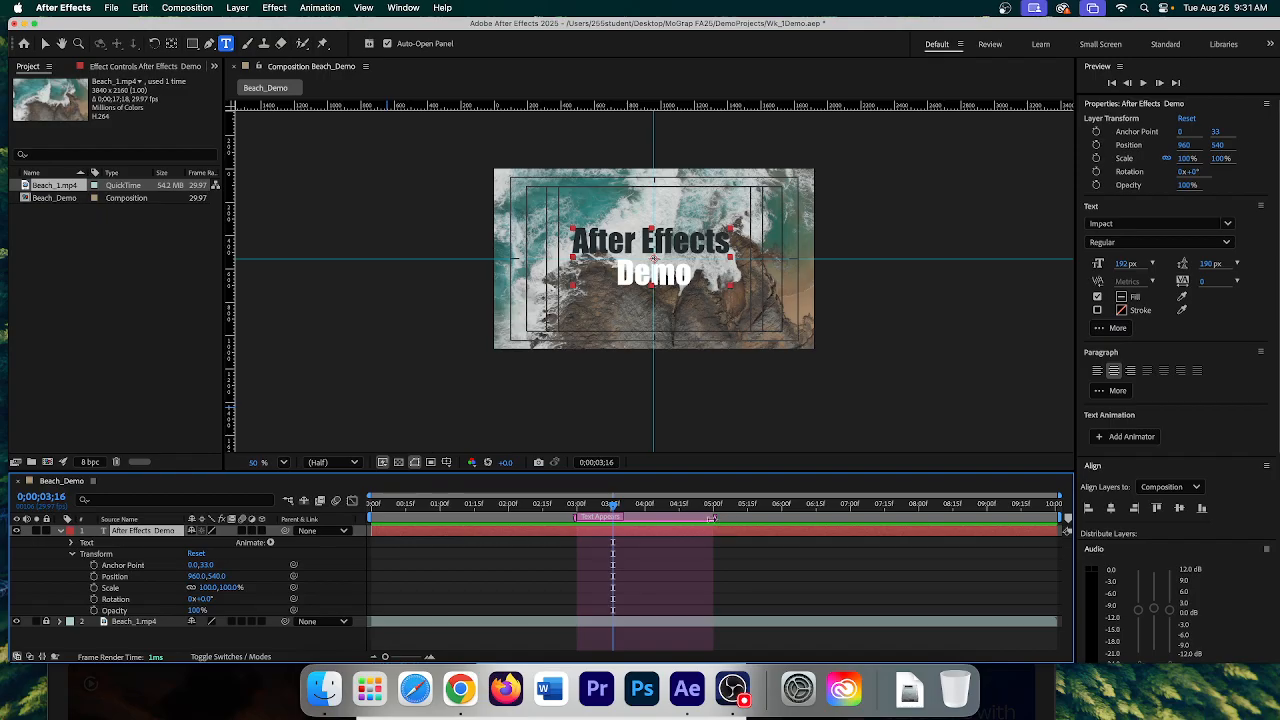
{"action": "mouse_move", "coordinate": [711, 518]}
{"action": "left_mouse_down"}
{"action": "mouse_move", "coordinate": [663, 519]}
{"action": "mouse_move", "coordinate": [675, 519]}
{"action": "left_mouse_up"}
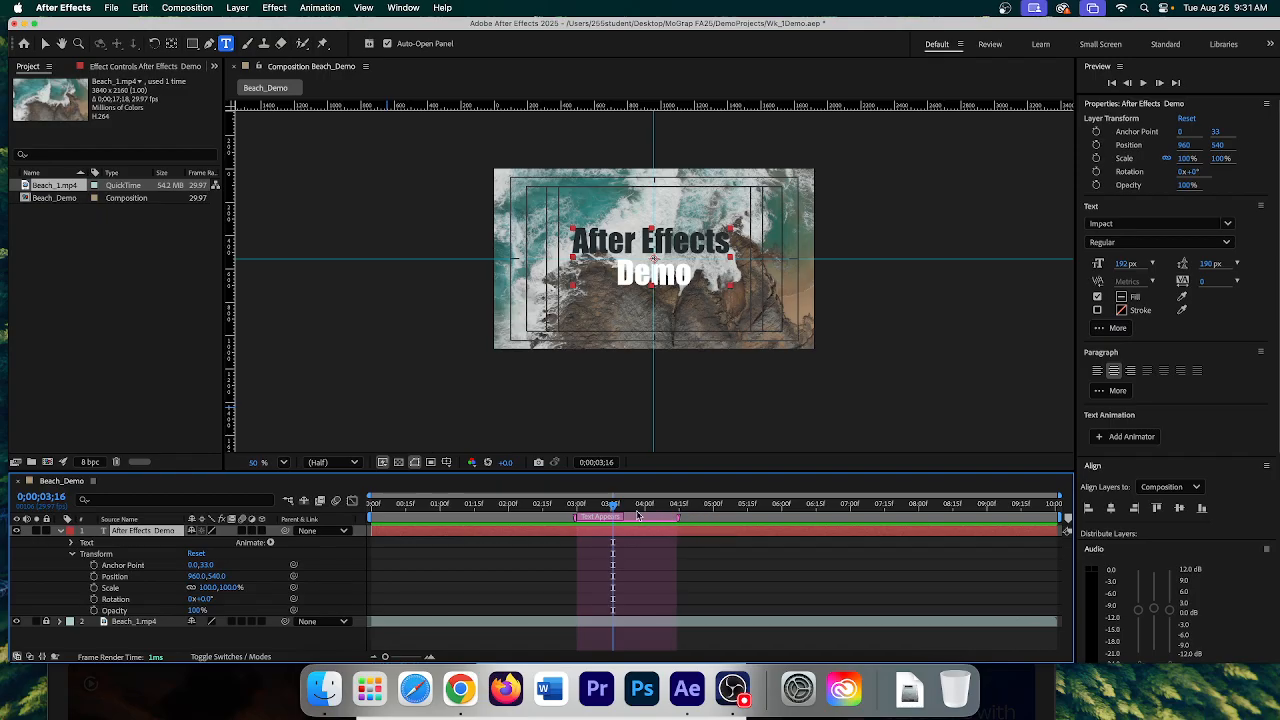
{"action": "left_click_drag", "start_coordinate": [587, 515], "coordinate": [575, 515]}
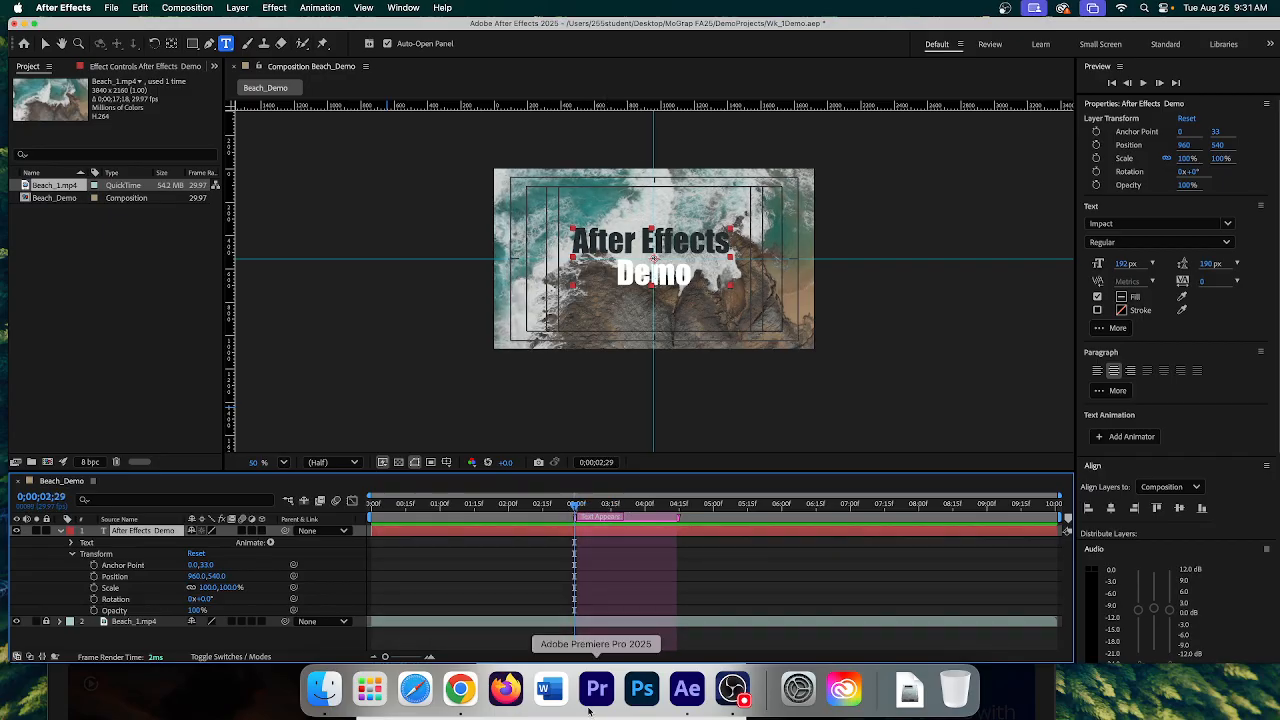
{"action": "left_click", "coordinate": [577, 507]}
{"action": "left_click_drag", "start_coordinate": [577, 507], "coordinate": [678, 523]}
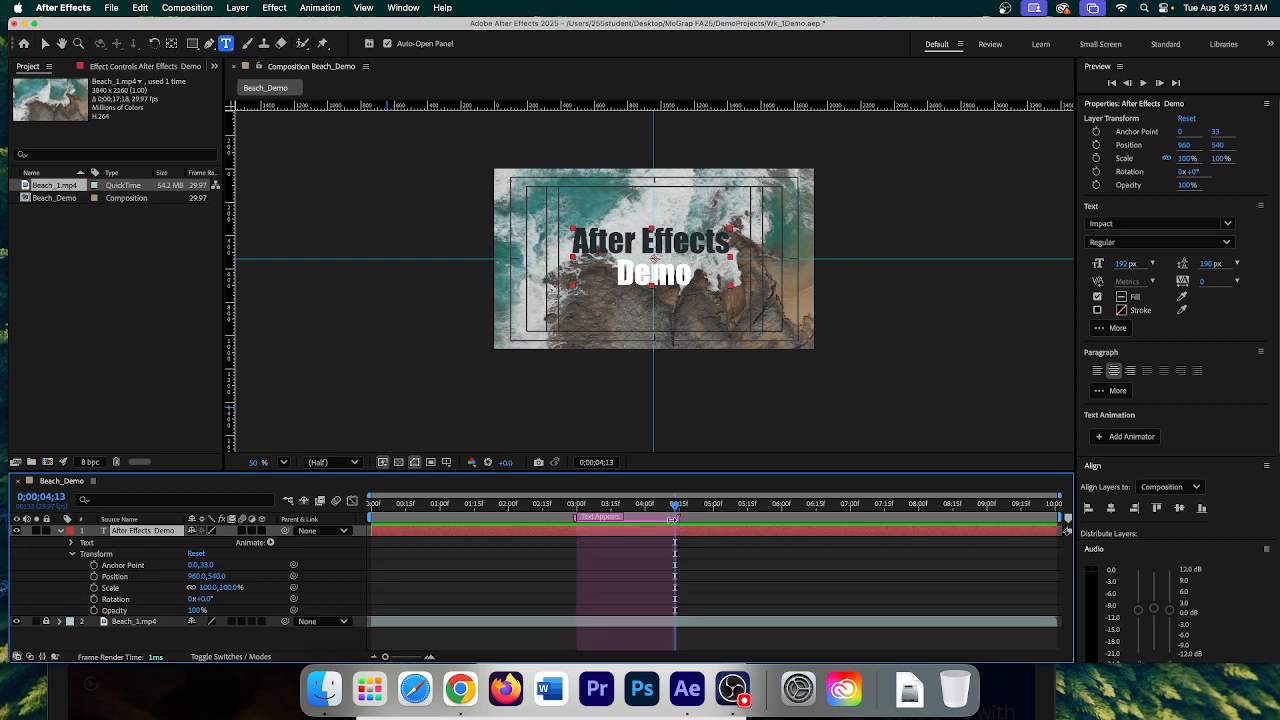
- Keyframe the title's Position at 0;00;04;13, then lower it to Y 796 at 0;00;03;00
{"action": "left_click", "coordinate": [93, 577]}
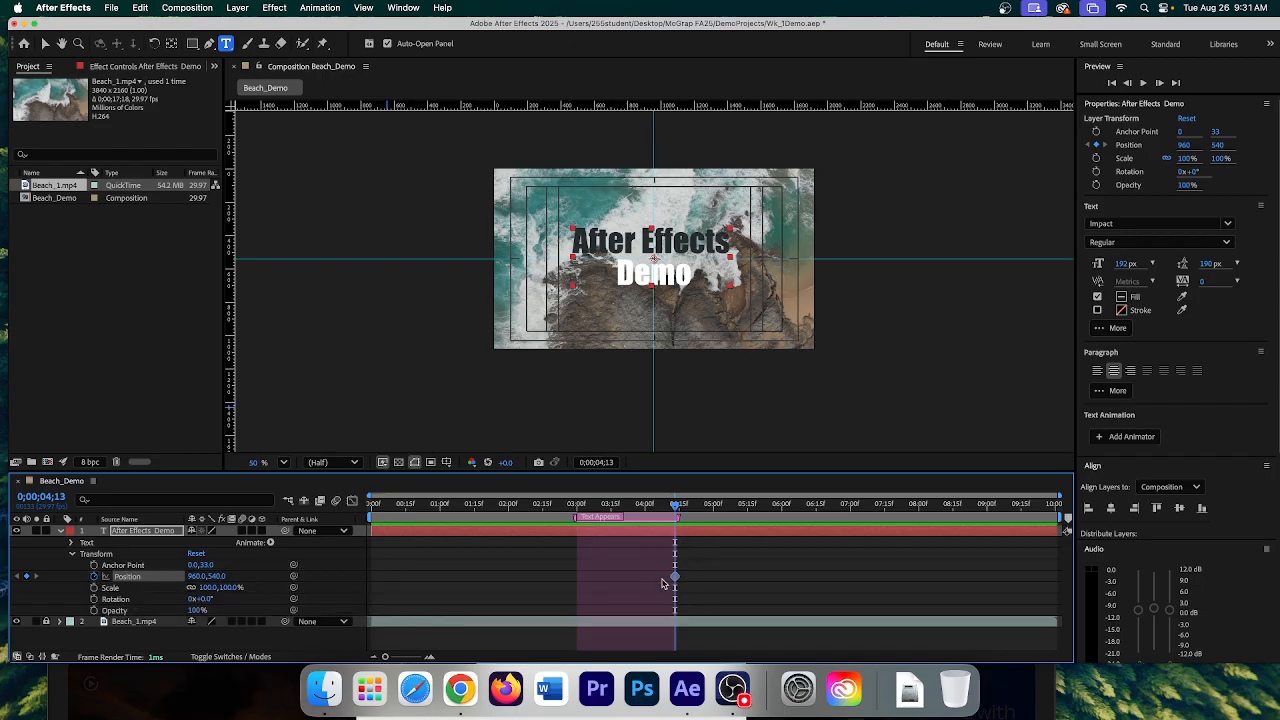
{"action": "mouse_move", "coordinate": [676, 580]}
{"action": "left_click_drag", "start_coordinate": [676, 510], "coordinate": [577, 505]}
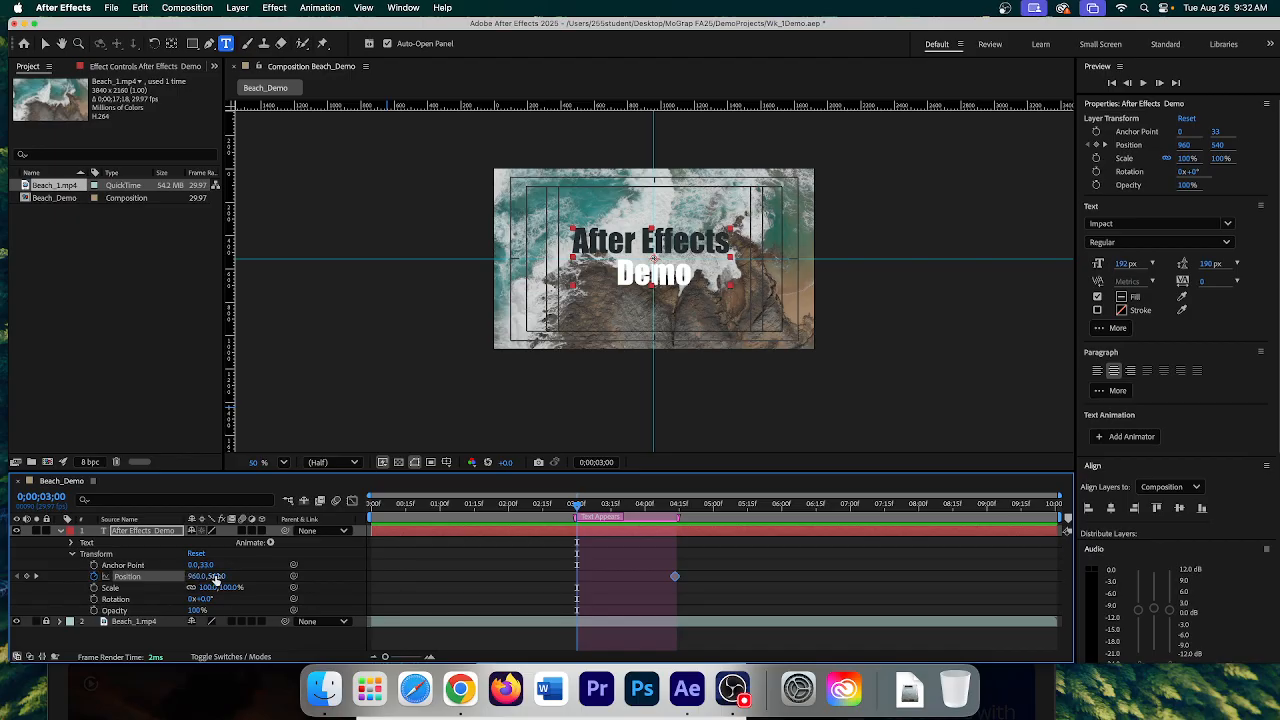
{"action": "left_click_drag", "start_coordinate": [216, 576], "coordinate": [383, 580]}
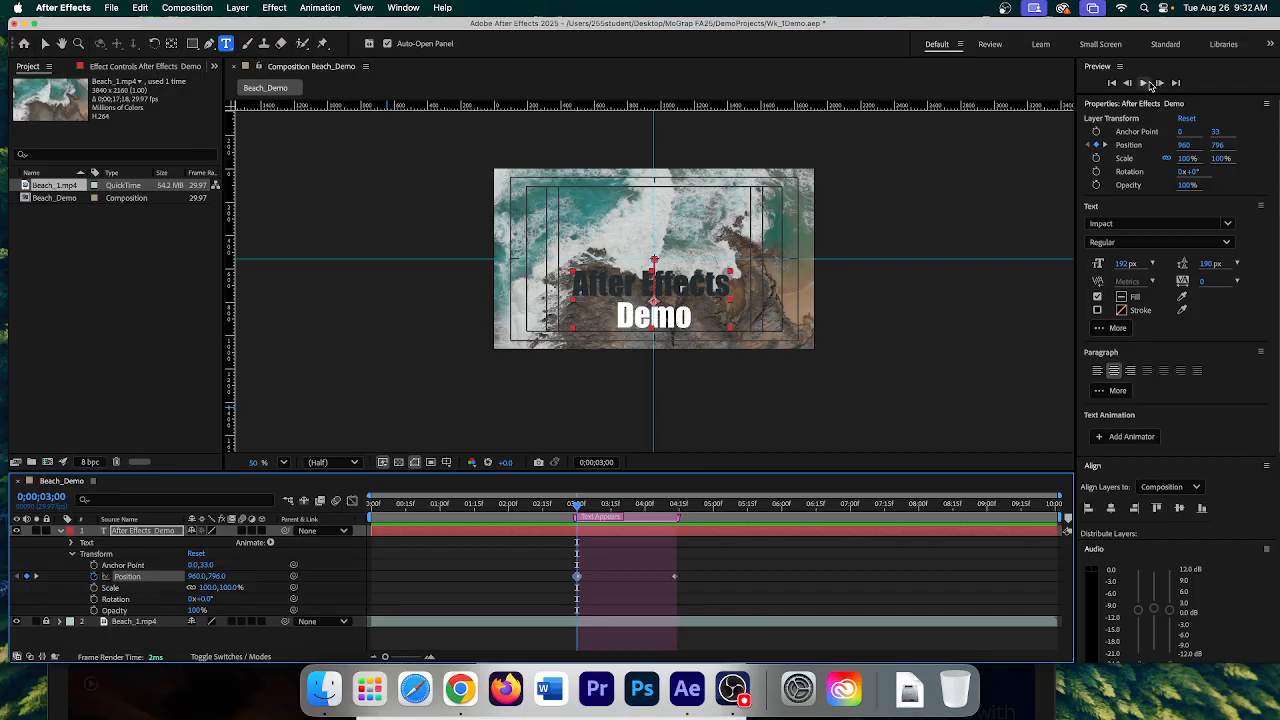
- Preview the title's rise, then trim the Text Appears marker to end at 04;00f
{"action": "left_click", "coordinate": [1145, 84]}
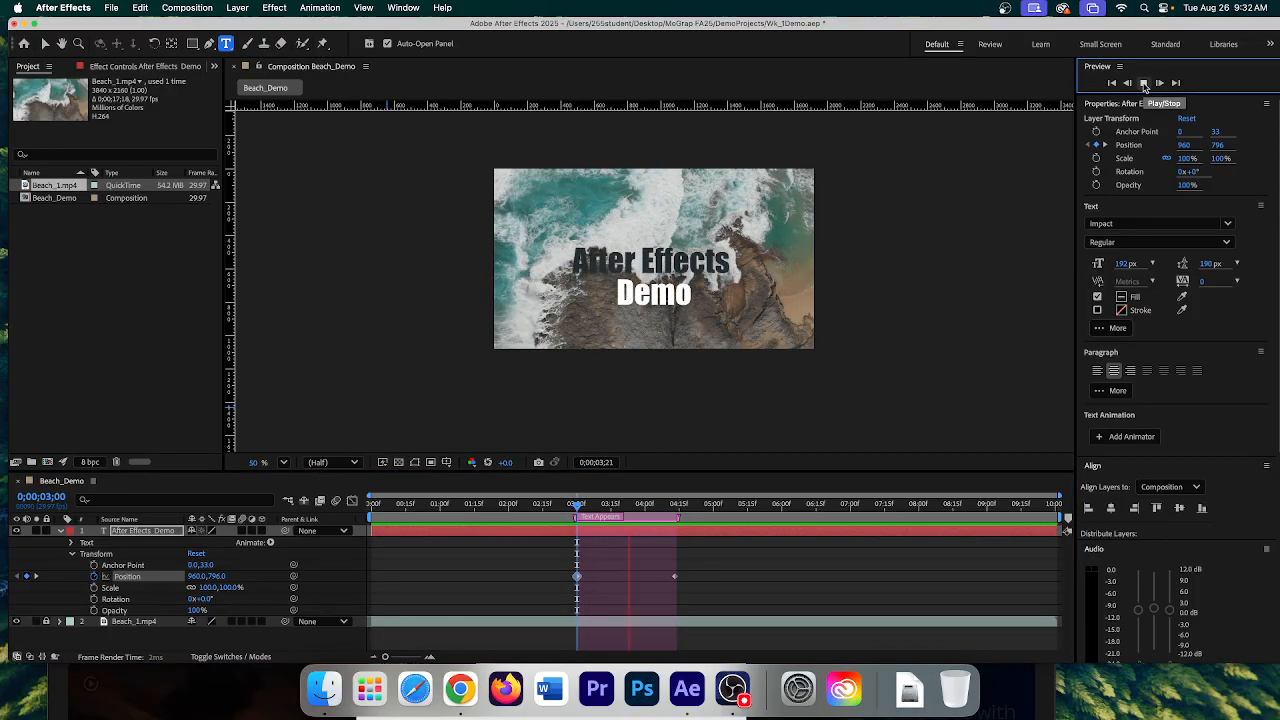
{"action": "left_click", "coordinate": [1145, 84]}
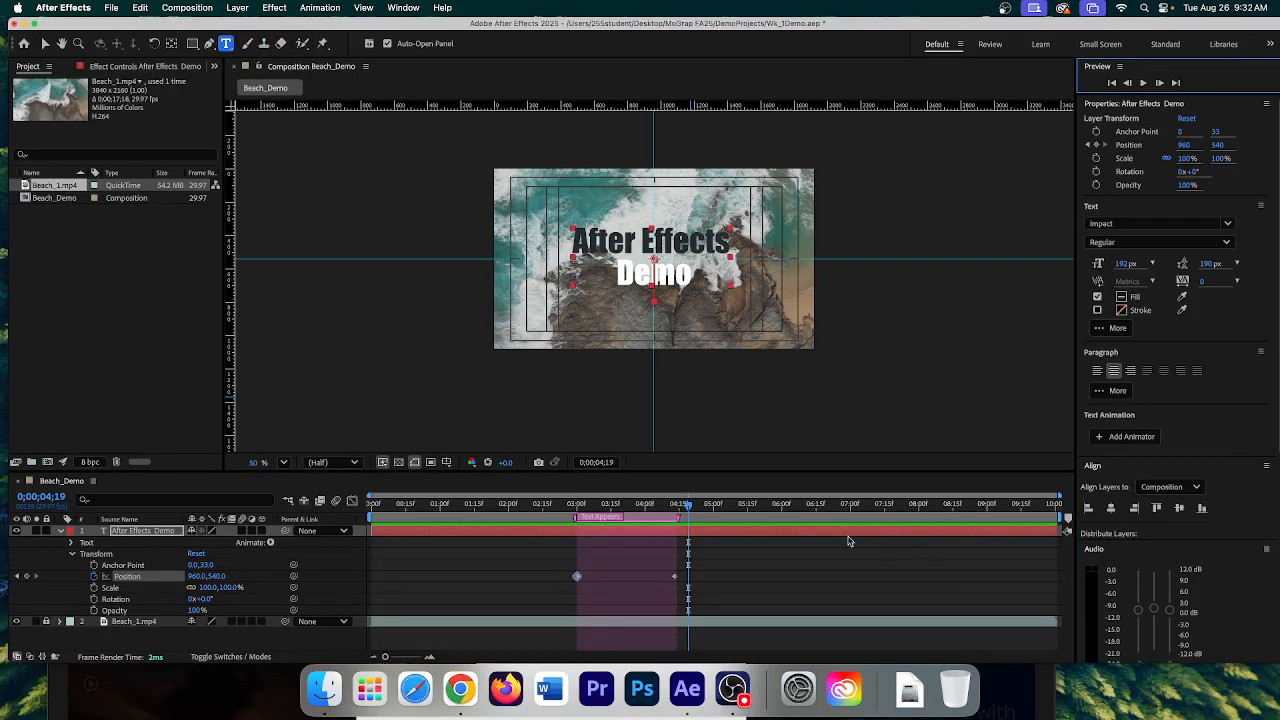
{"action": "left_click_drag", "start_coordinate": [689, 511], "coordinate": [578, 512]}
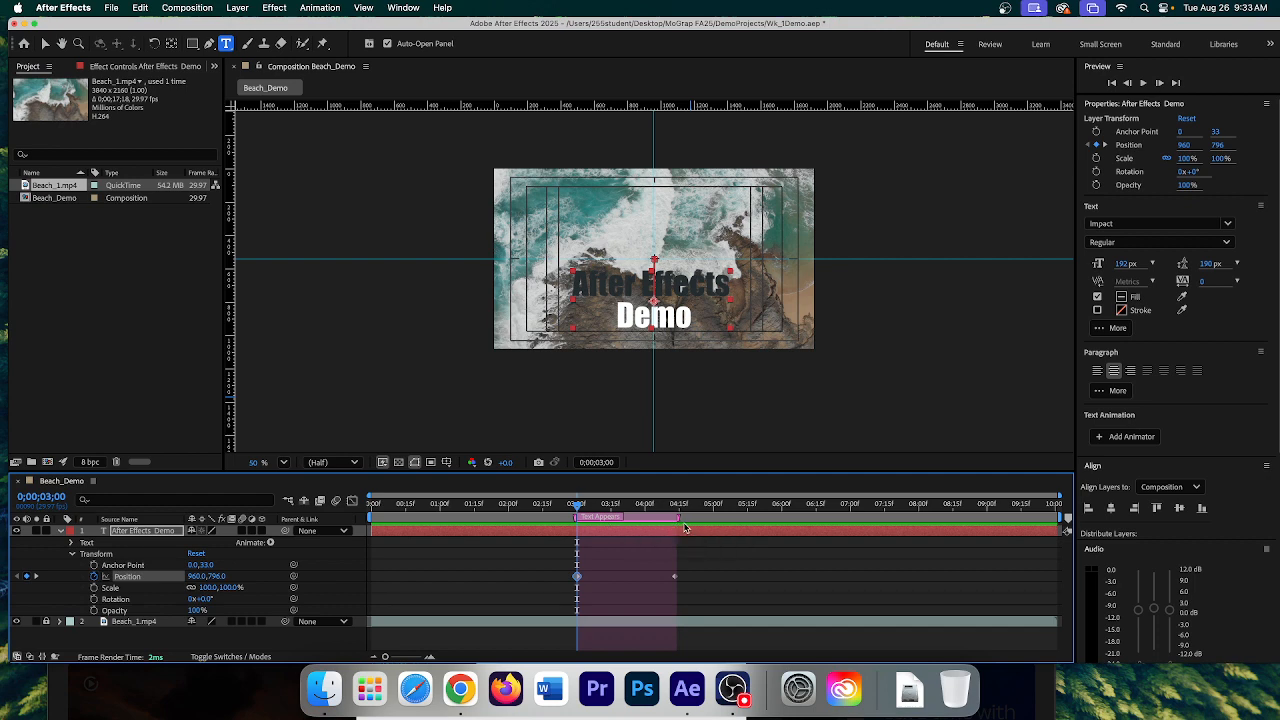
{"action": "mouse_move", "coordinate": [676, 518]}
{"action": "left_mouse_down"}
{"action": "mouse_move", "coordinate": [640, 519]}
{"action": "mouse_move", "coordinate": [650, 522]}
{"action": "left_mouse_up"}
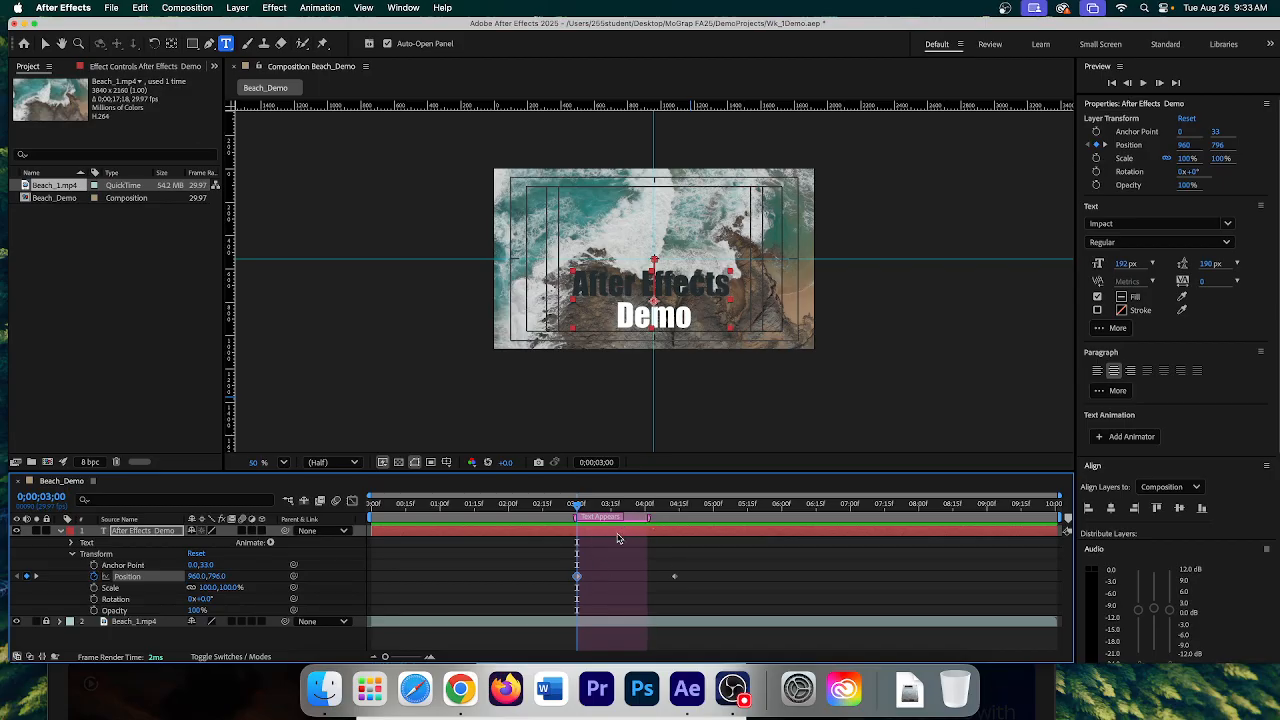
- Move the ending Position keyframe earlier to about 4 seconds, previewing and scrubbing to check timing
{"action": "left_click", "coordinate": [677, 582]}
{"action": "left_click", "coordinate": [673, 577]}
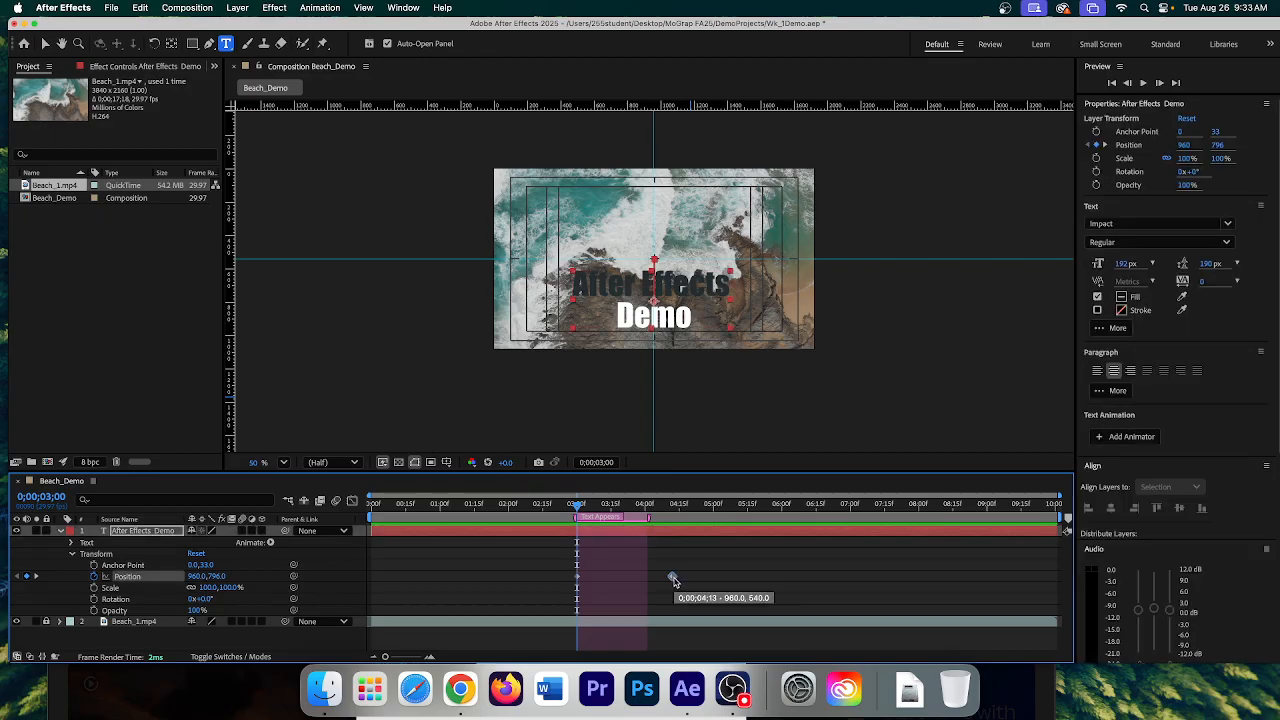
{"action": "left_click_drag", "start_coordinate": [673, 579], "coordinate": [650, 580]}
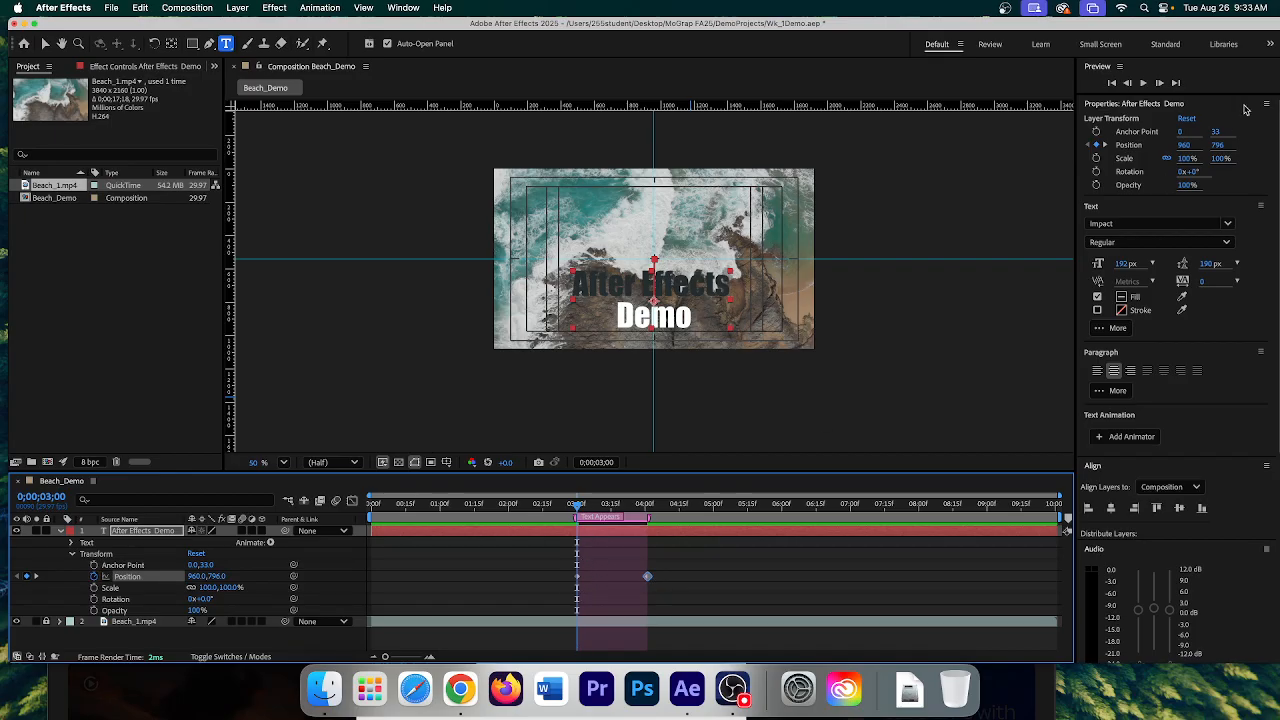
{"action": "left_click", "coordinate": [1144, 84]}
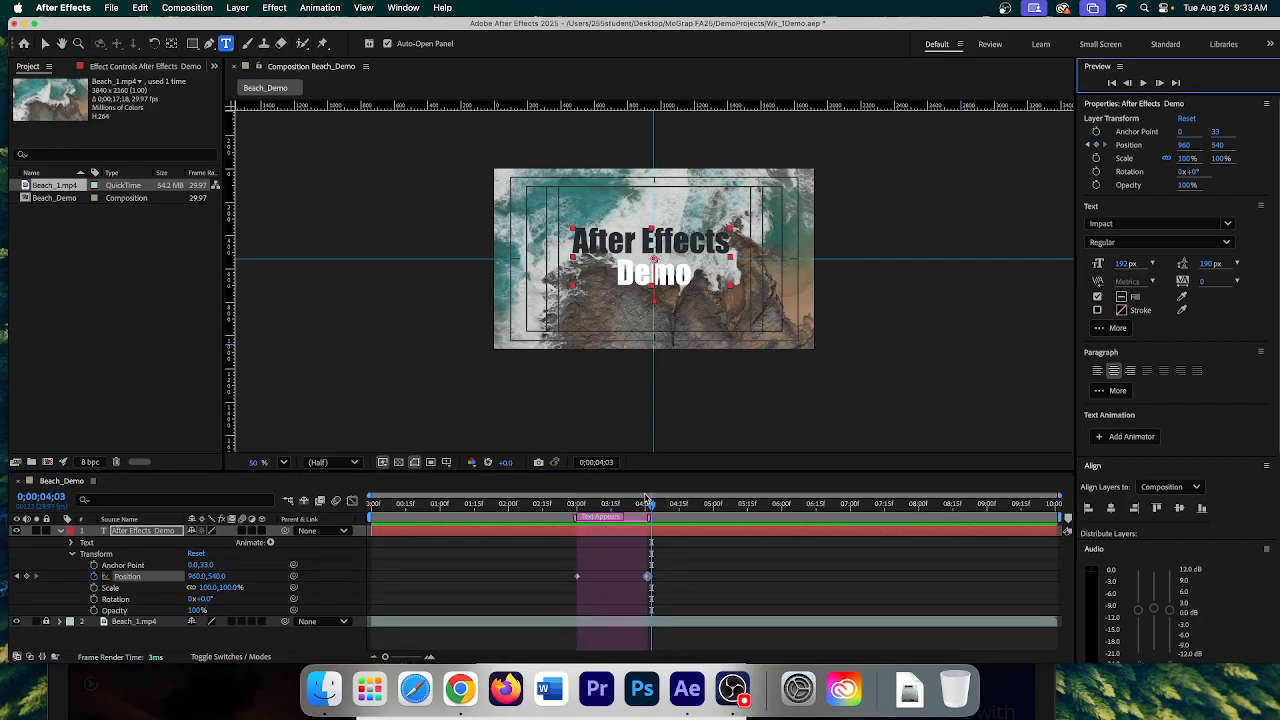
{"action": "left_click_drag", "start_coordinate": [650, 508], "coordinate": [577, 506]}
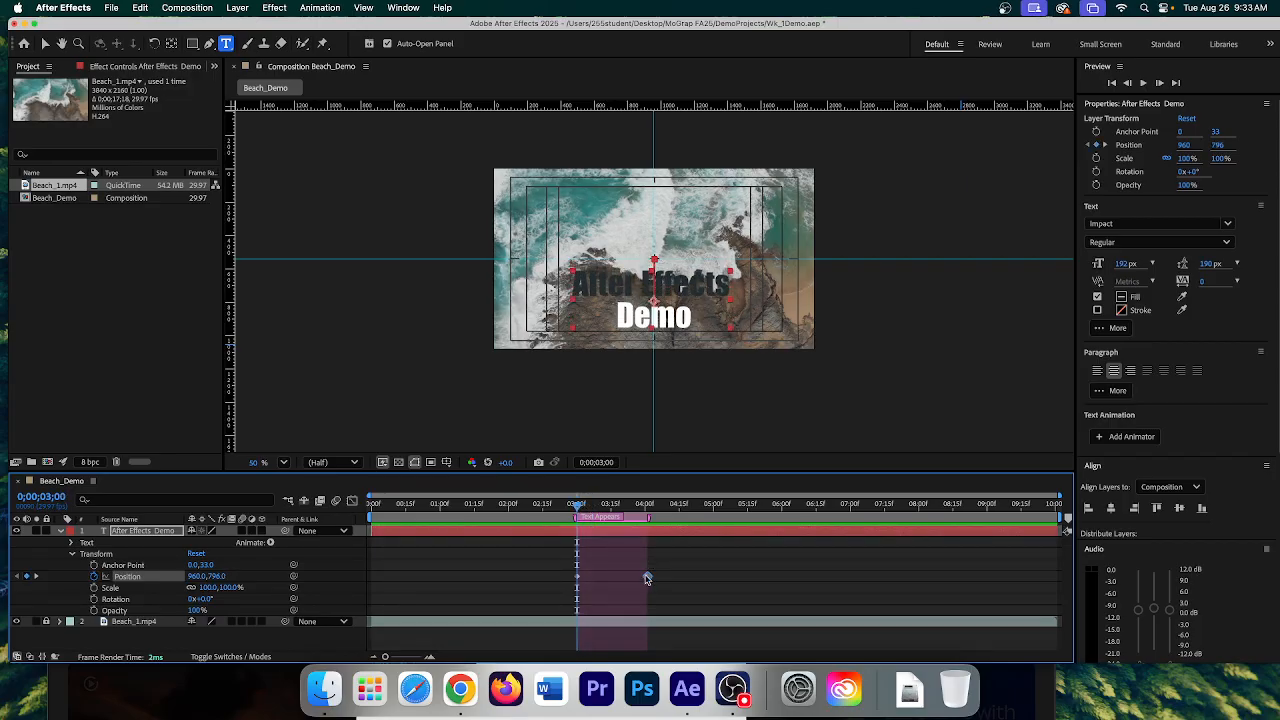
{"action": "left_click_drag", "start_coordinate": [645, 580], "coordinate": [631, 578]}
{"action": "left_click", "coordinate": [1144, 83]}
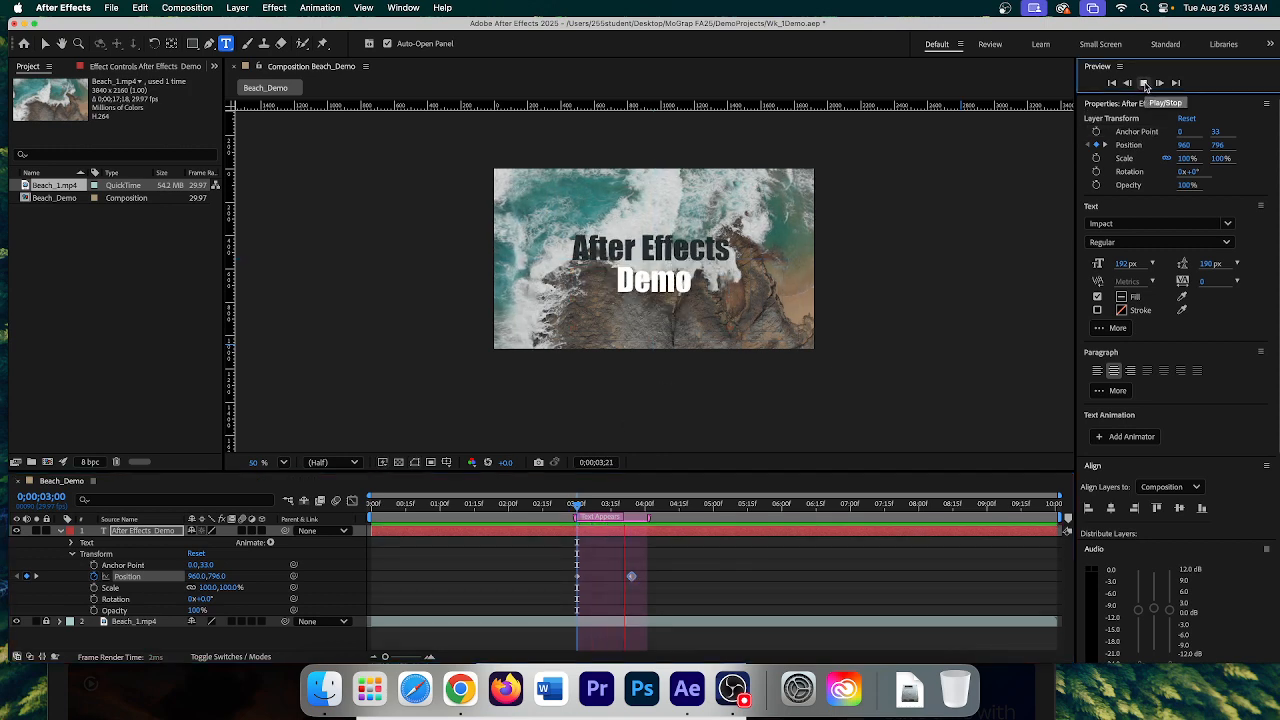
{"action": "left_click", "coordinate": [1145, 84]}
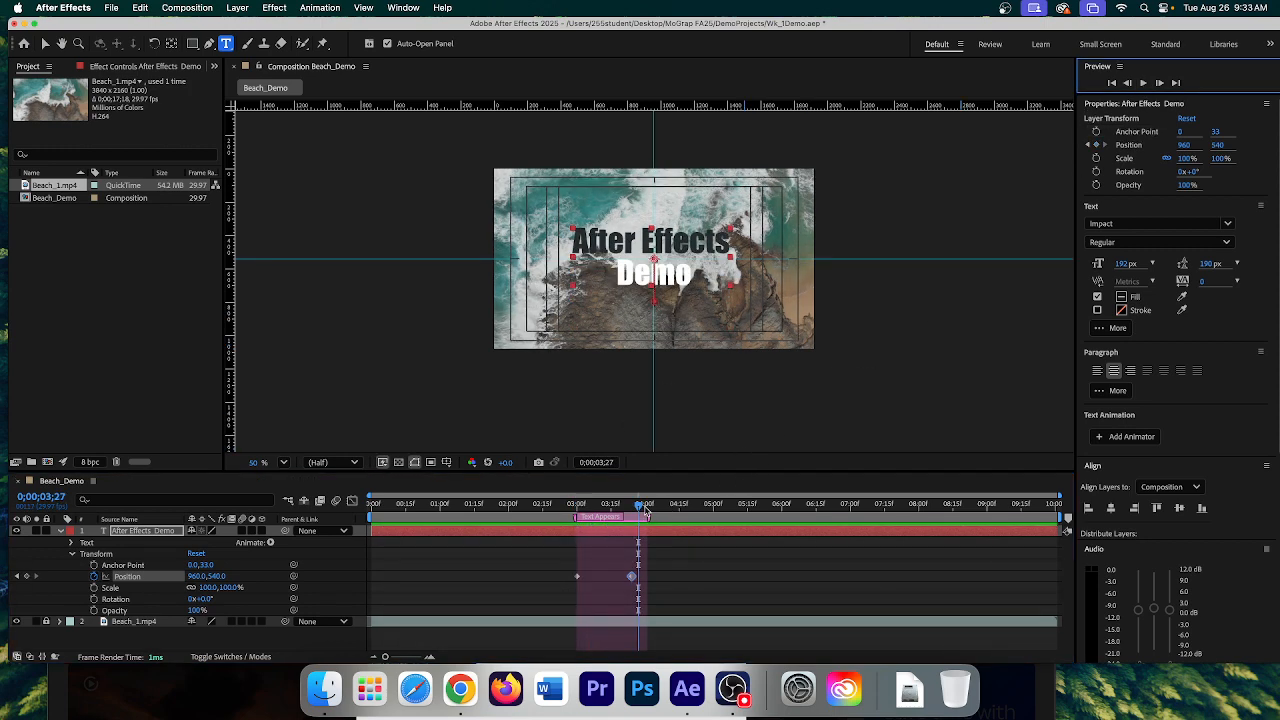
{"action": "left_click_drag", "start_coordinate": [645, 511], "coordinate": [577, 512]}
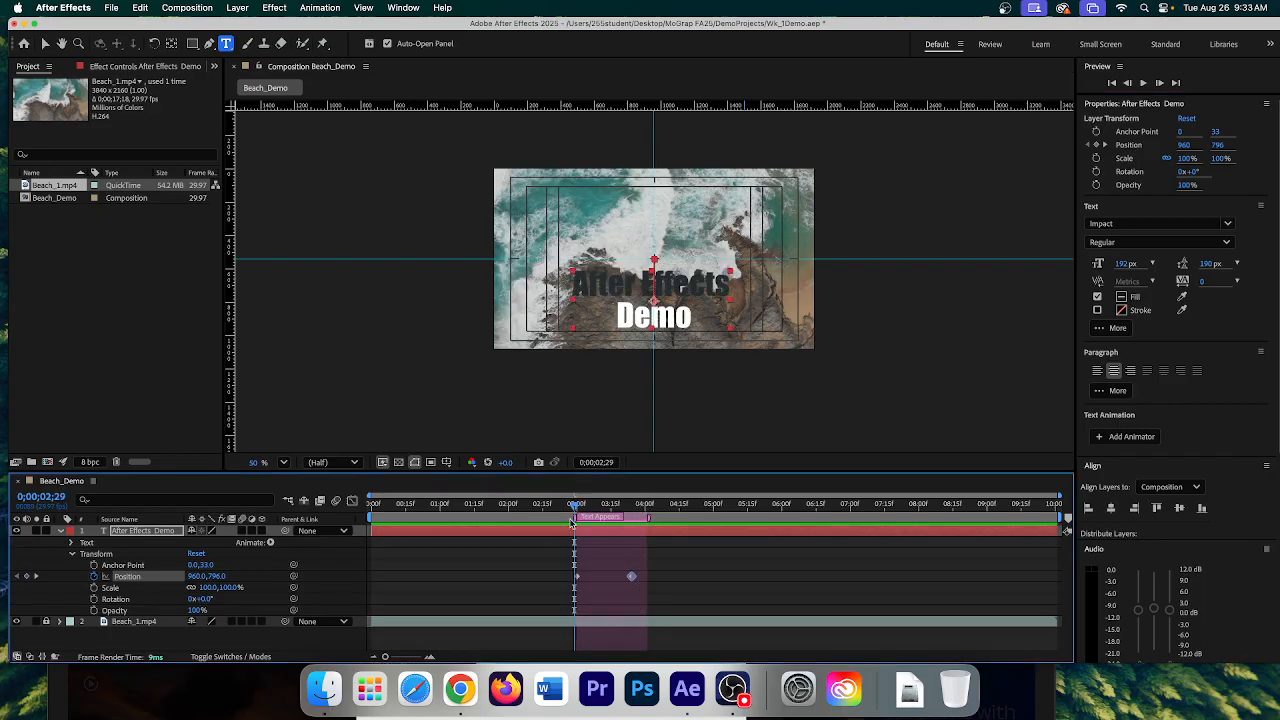
{"action": "left_click_drag", "start_coordinate": [575, 509], "coordinate": [631, 512]}
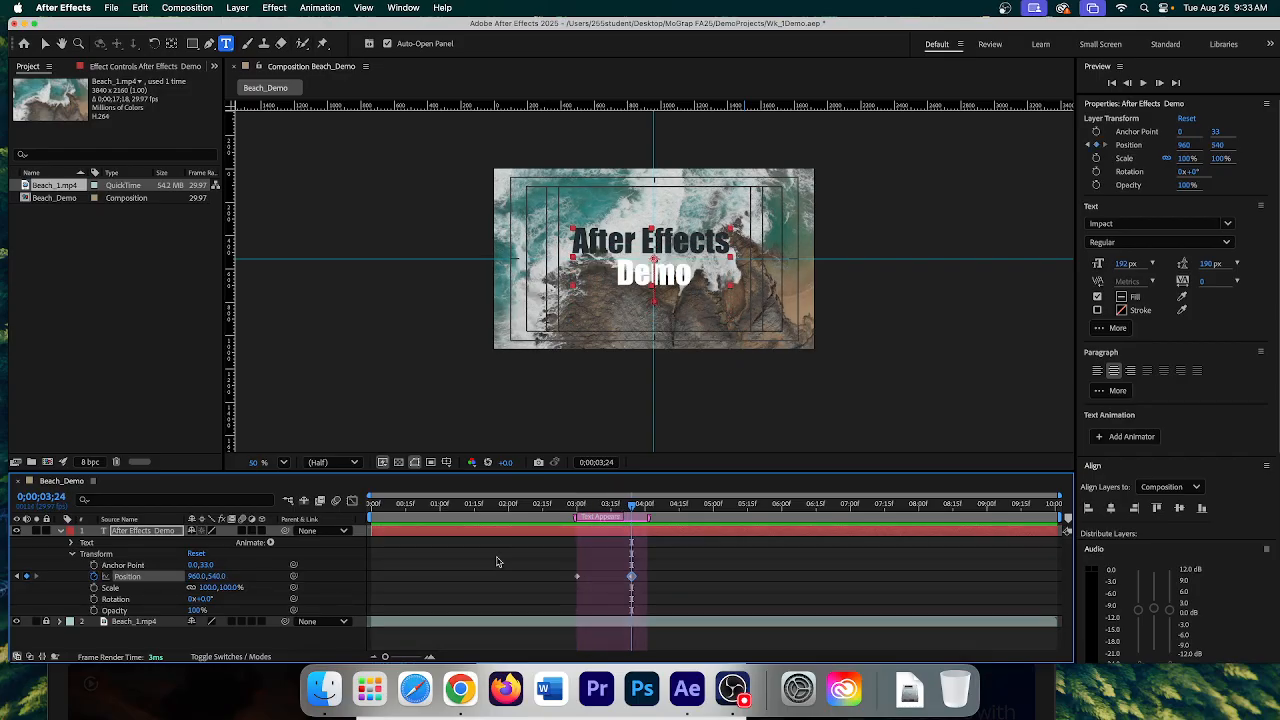
{"action": "left_click", "coordinate": [94, 610]}
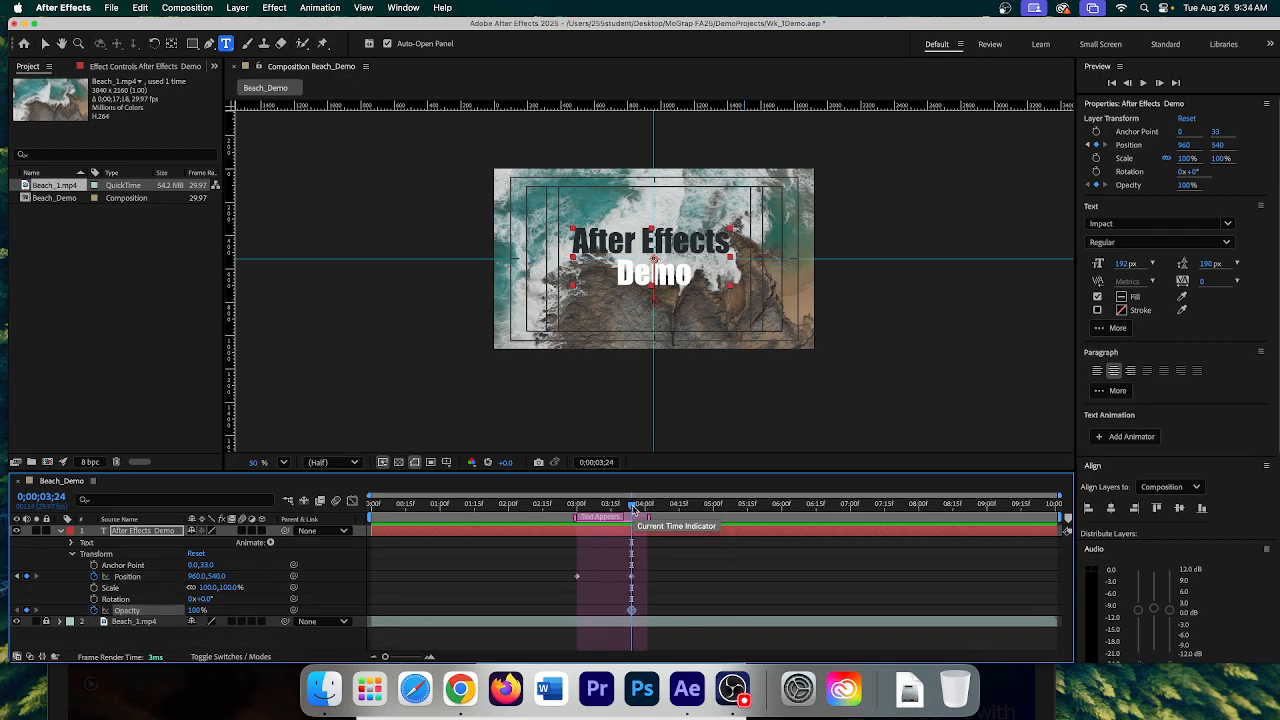
{"action": "left_click_drag", "start_coordinate": [632, 507], "coordinate": [588, 508]}
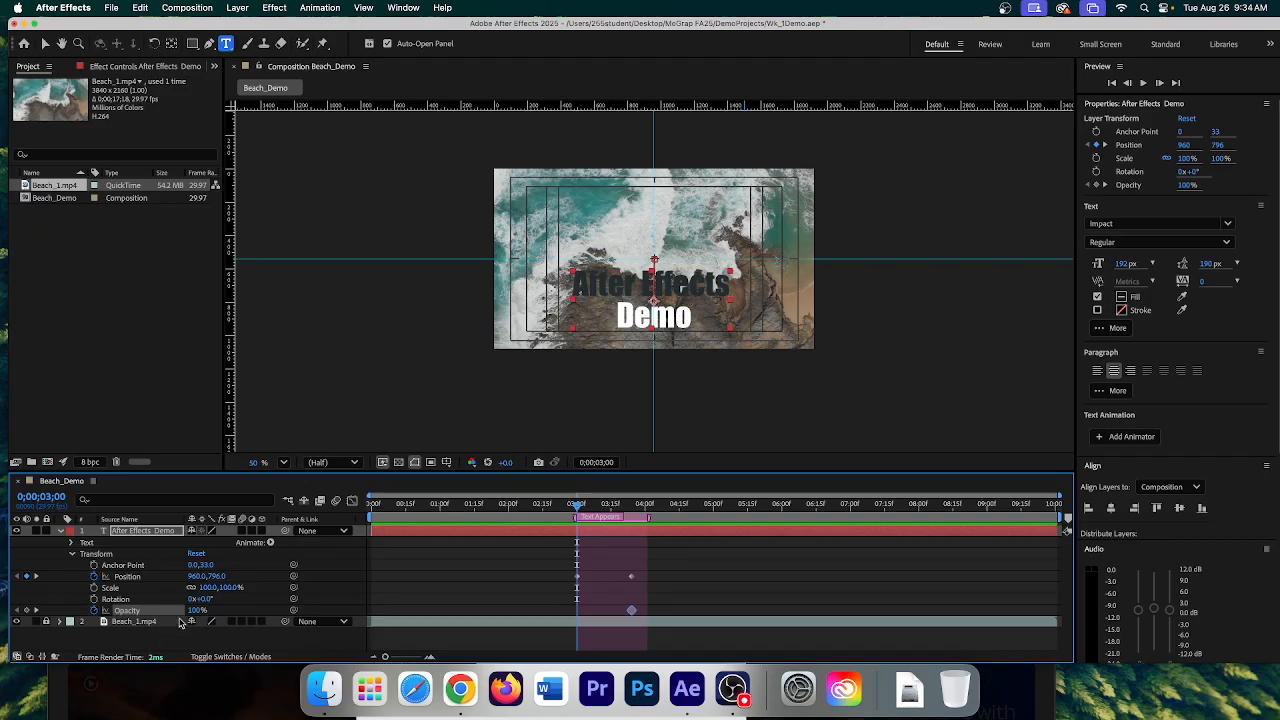
{"action": "left_click_drag", "start_coordinate": [197, 610], "coordinate": [112, 604]}
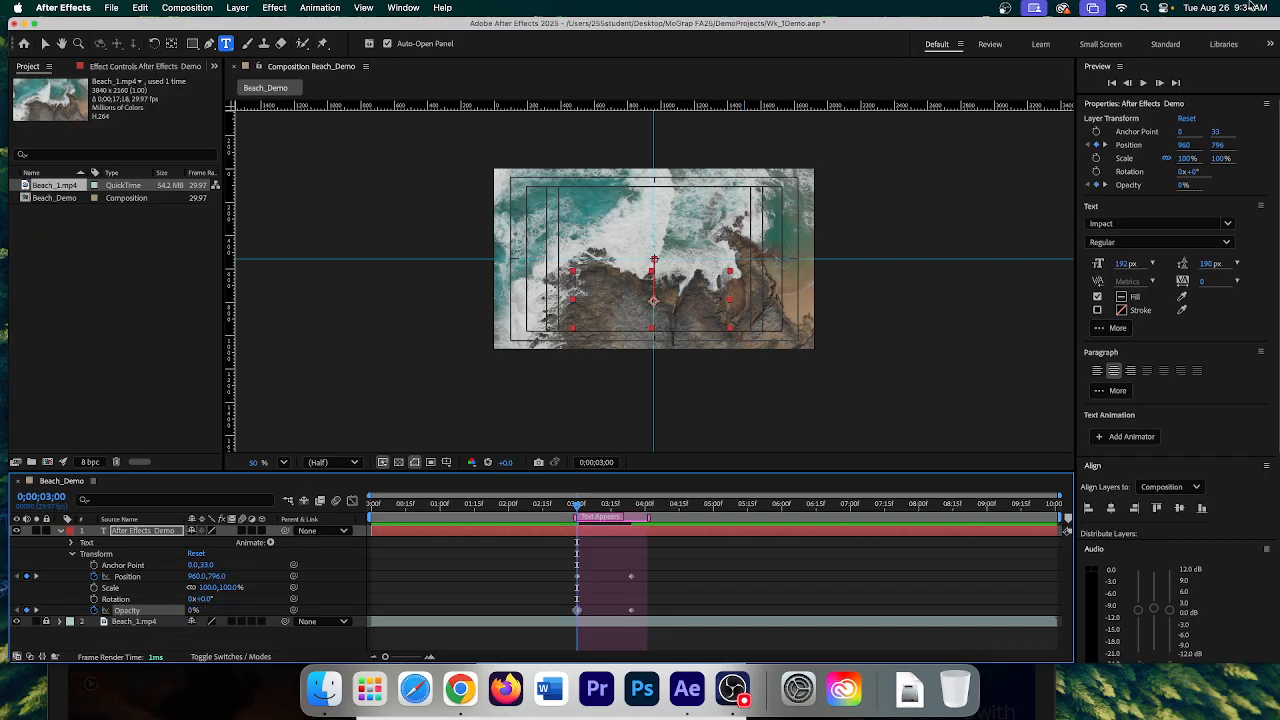
- Preview the title's rise-and-fade animation twice from the 3-second mark
{"action": "left_click", "coordinate": [1145, 83]}
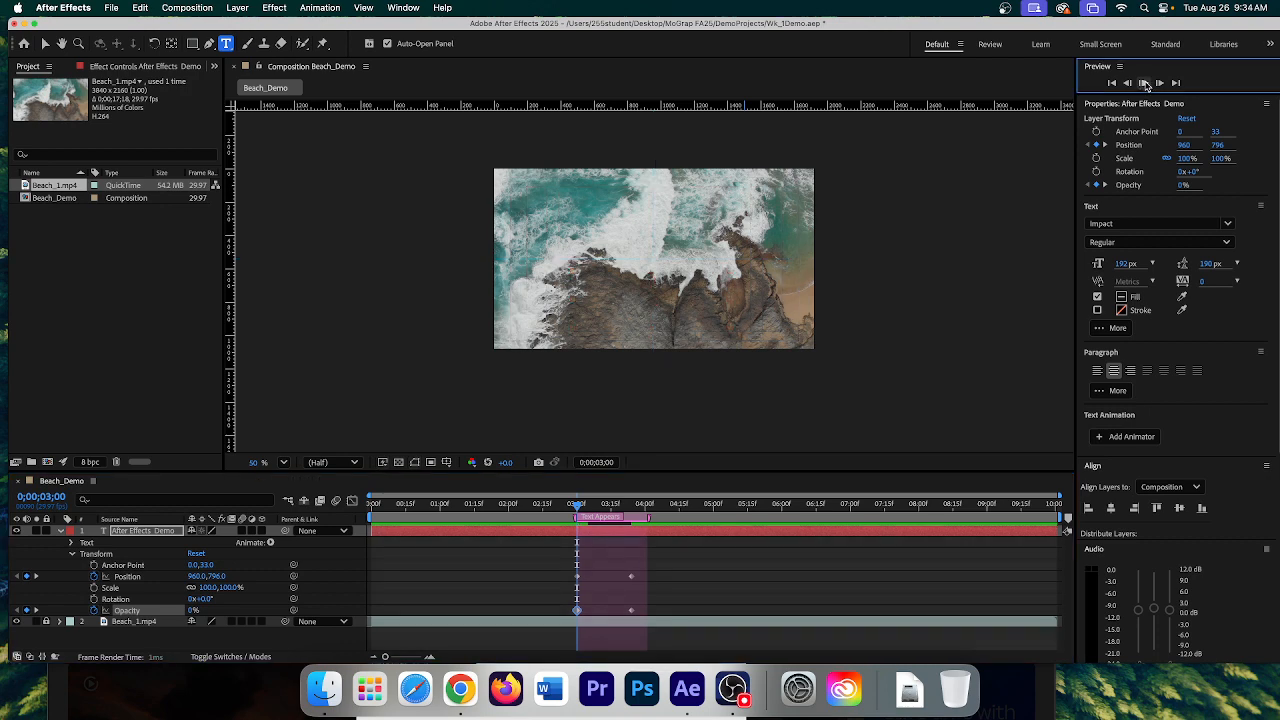
{"action": "left_click", "coordinate": [1145, 83]}
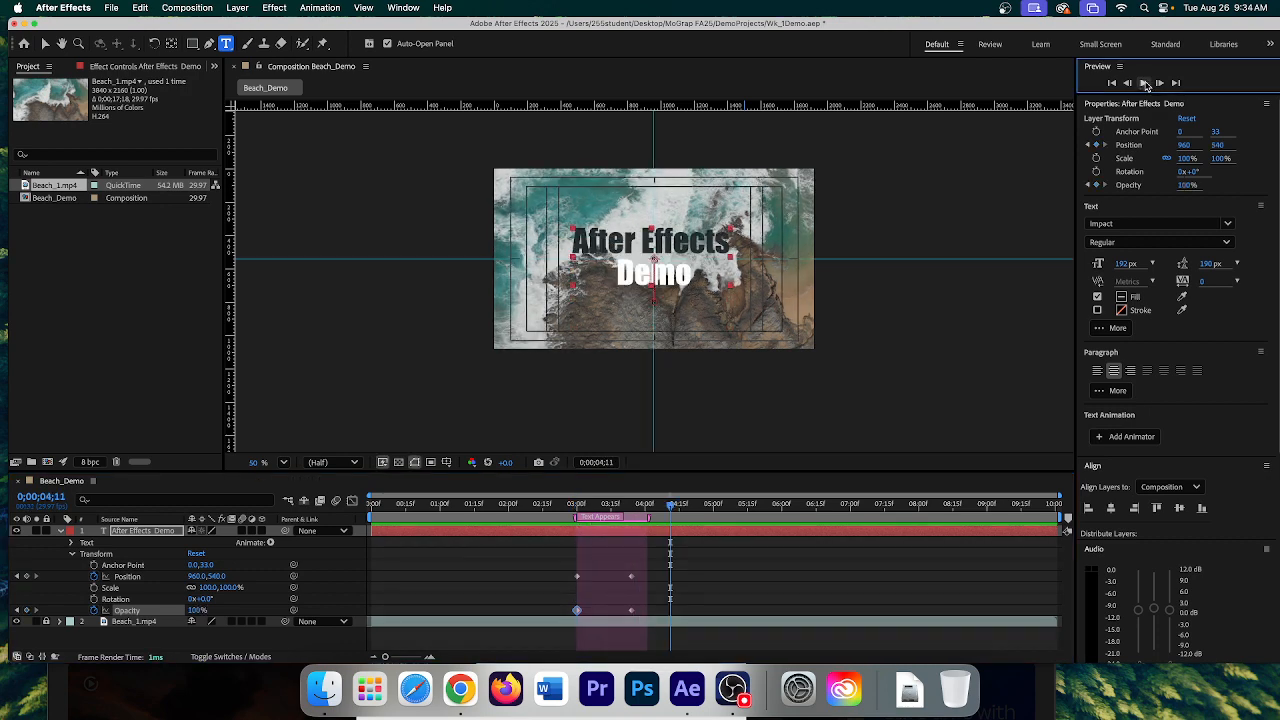
{"action": "left_click_drag", "start_coordinate": [673, 510], "coordinate": [577, 505]}
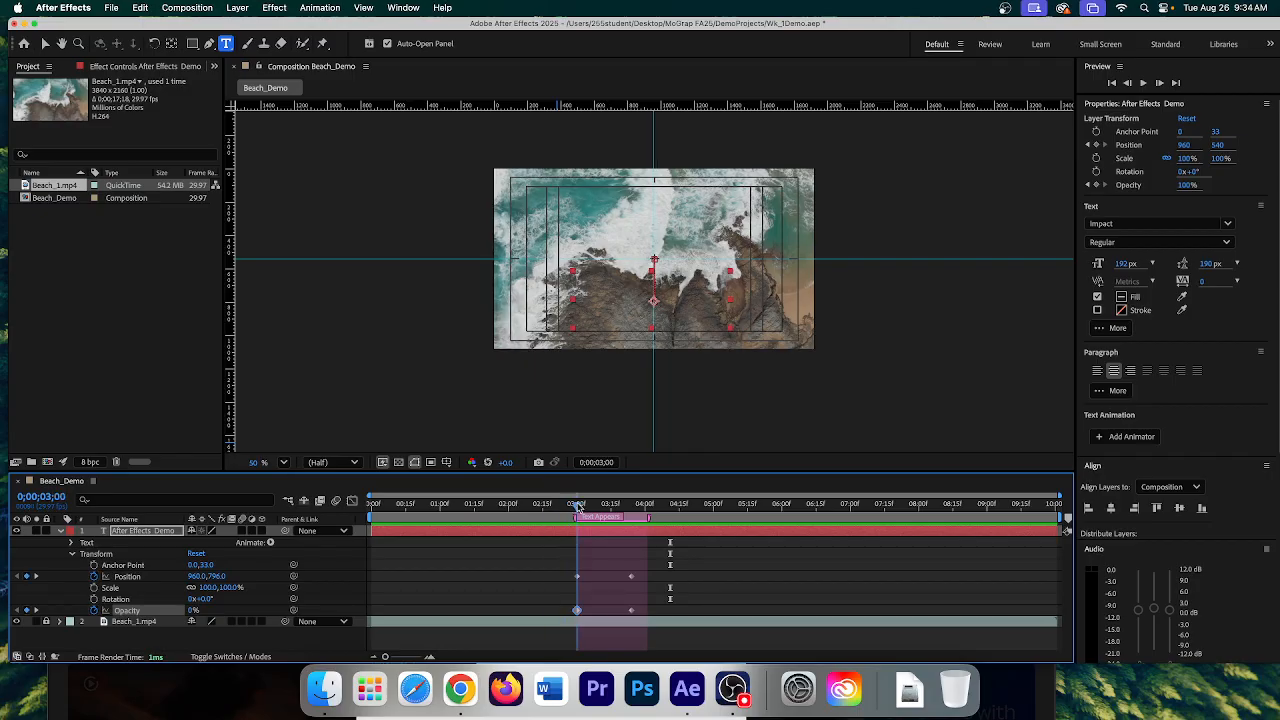
{"action": "left_click", "coordinate": [1143, 83]}
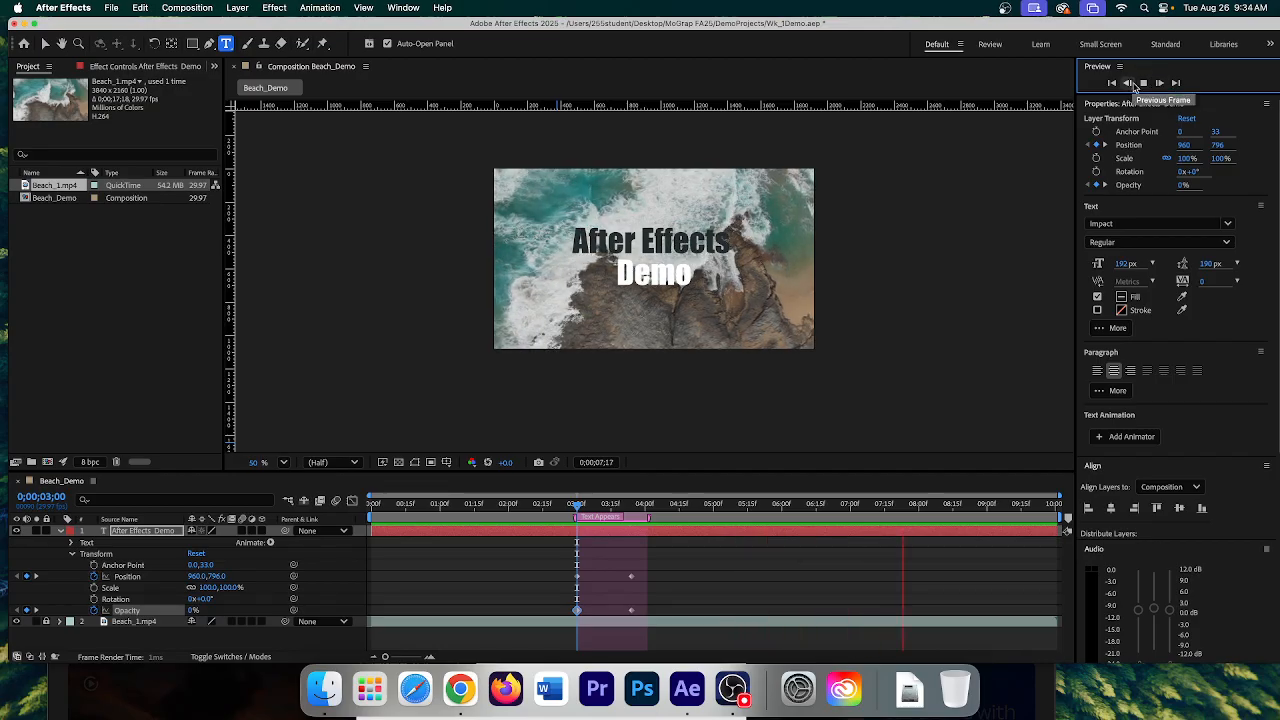
{"action": "left_click", "coordinate": [1143, 83]}
- Return to 0;00;03;00 and marquee-select all four Position and Opacity keyframes
{"action": "left_click_drag", "start_coordinate": [931, 510], "coordinate": [578, 518]}
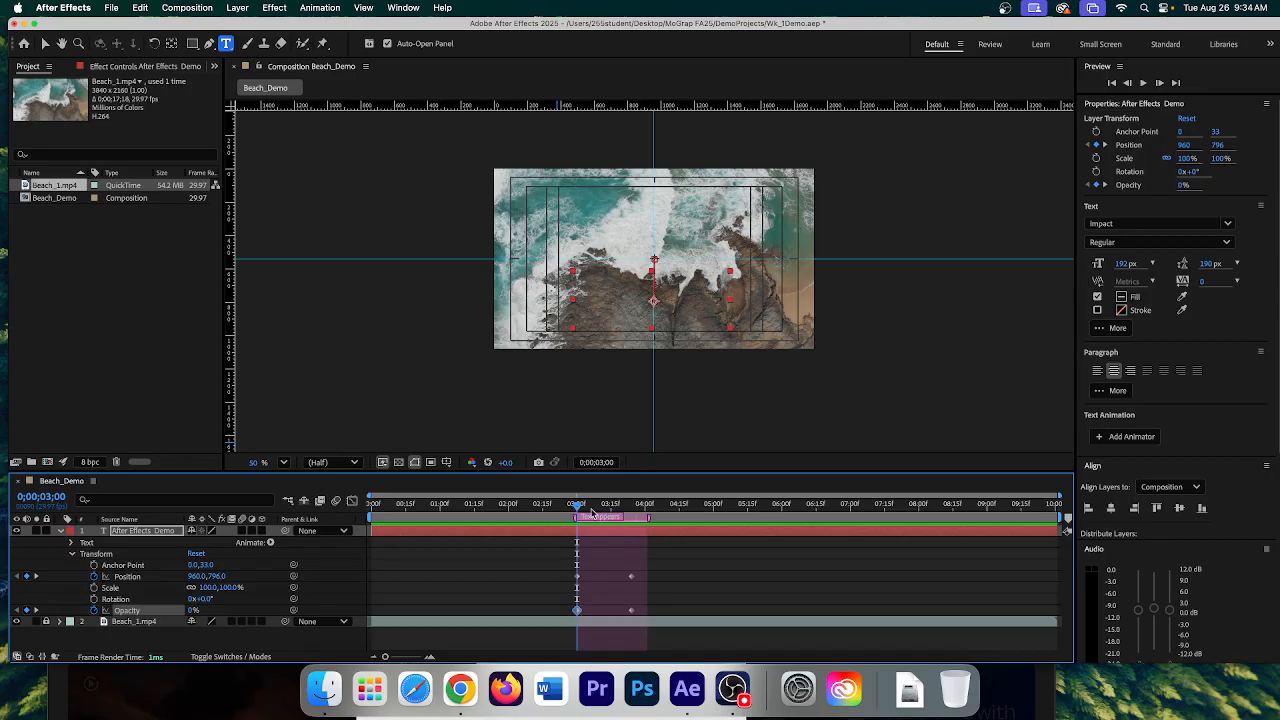
{"action": "left_click_drag", "start_coordinate": [576, 507], "coordinate": [576, 511]}
{"action": "left_click", "coordinate": [689, 572]}
{"action": "left_click_drag", "start_coordinate": [563, 572], "coordinate": [676, 620]}
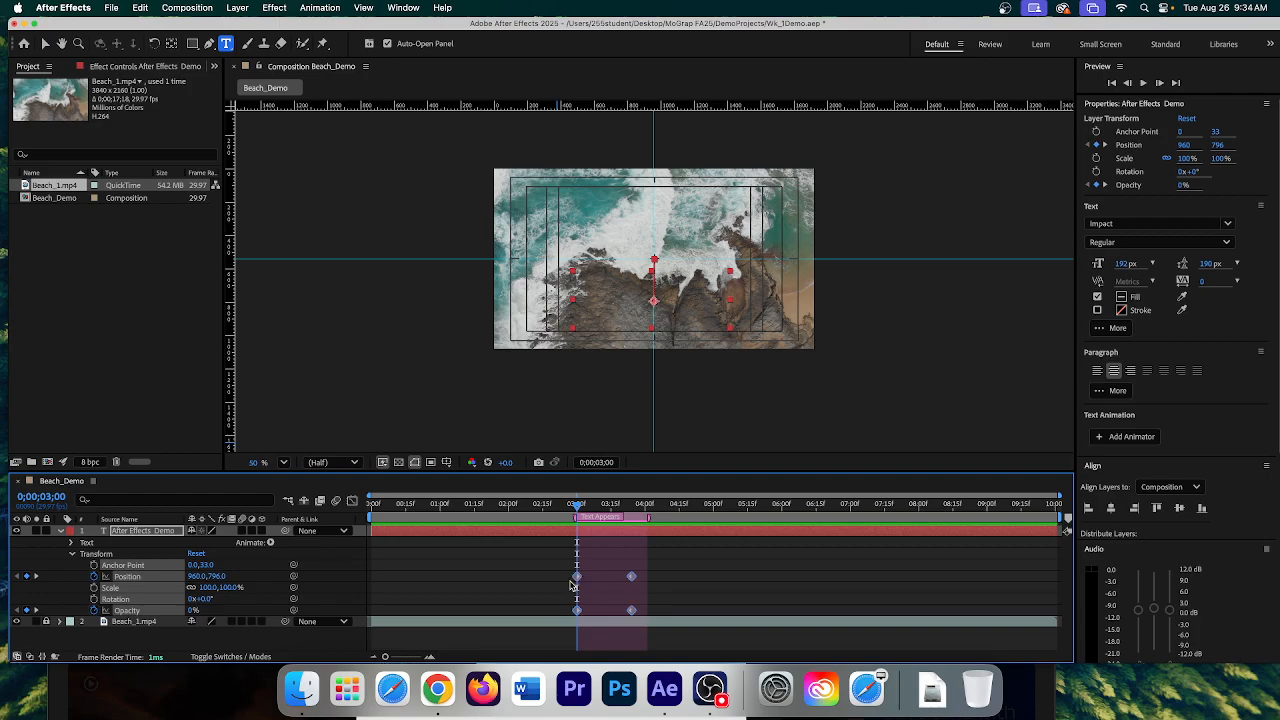
- Apply Easy Ease to the selected Position and Opacity keyframes and preview the result
{"action": "mouse_move", "coordinate": [578, 582]}
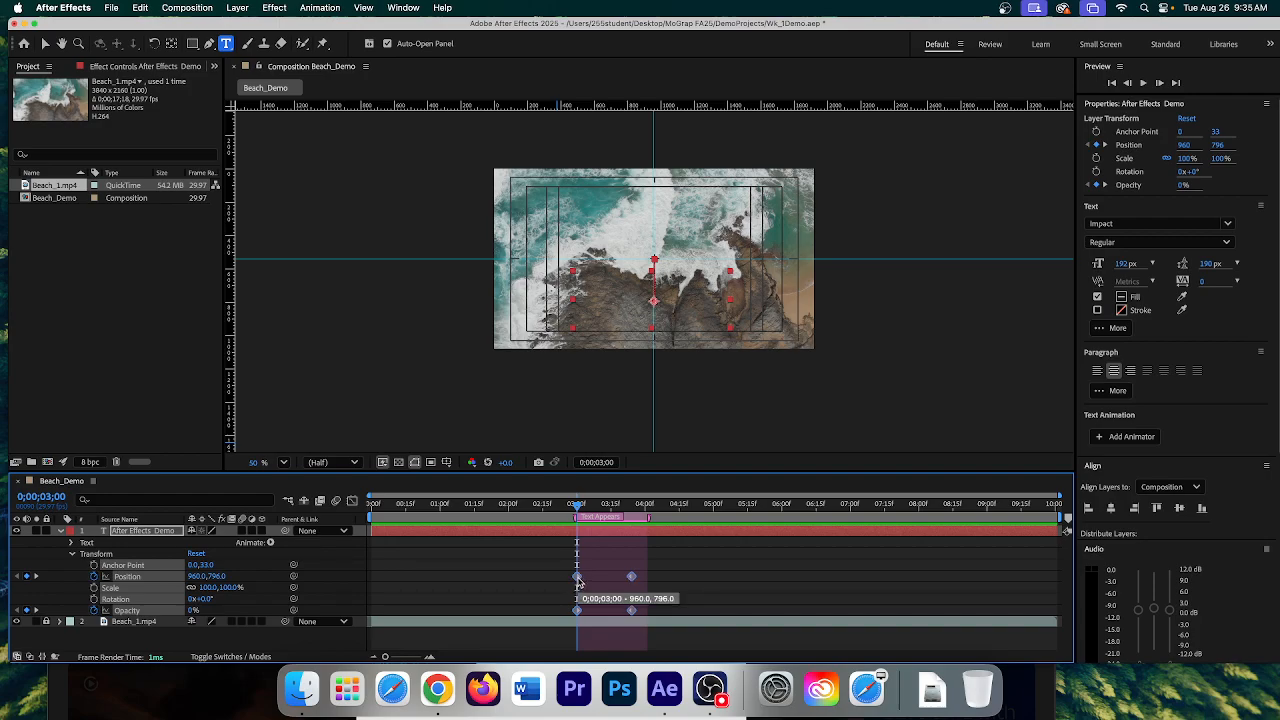
{"action": "right_click", "coordinate": [578, 579]}
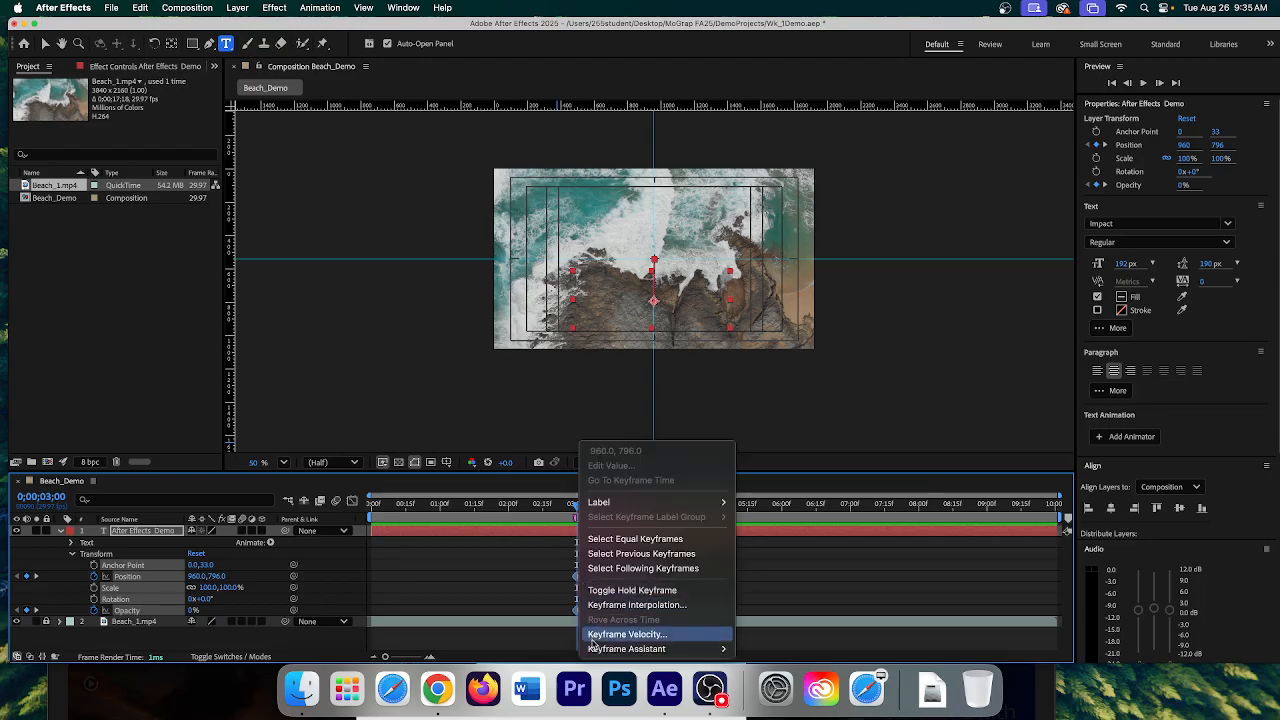
{"action": "mouse_move", "coordinate": [593, 649]}
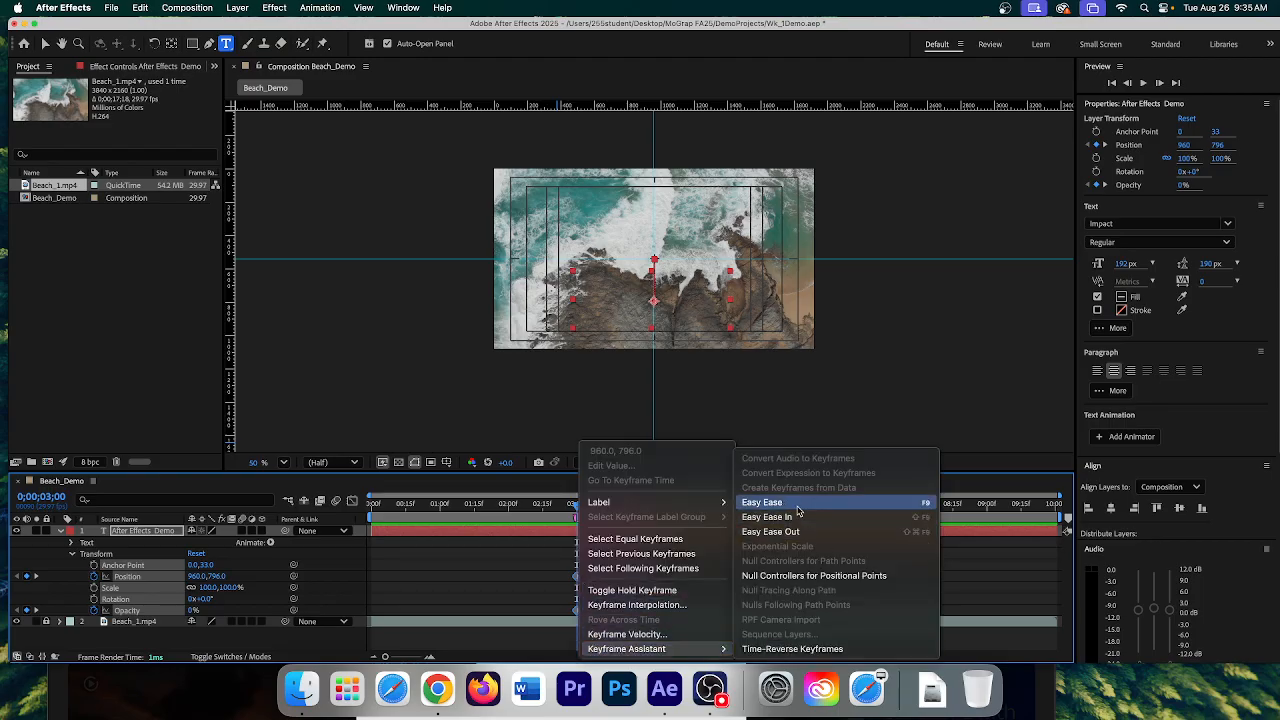
{"action": "left_click", "coordinate": [785, 505]}
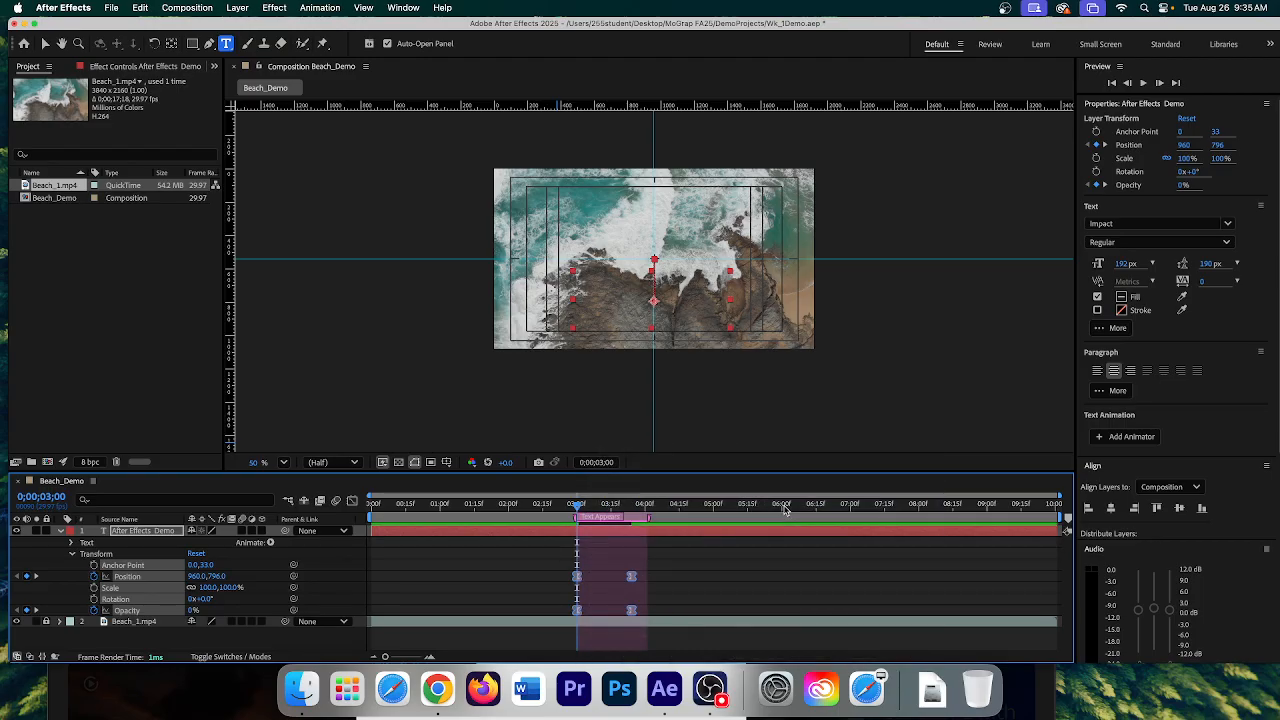
{"action": "left_click", "coordinate": [947, 533]}
{"action": "left_click", "coordinate": [1143, 83]}
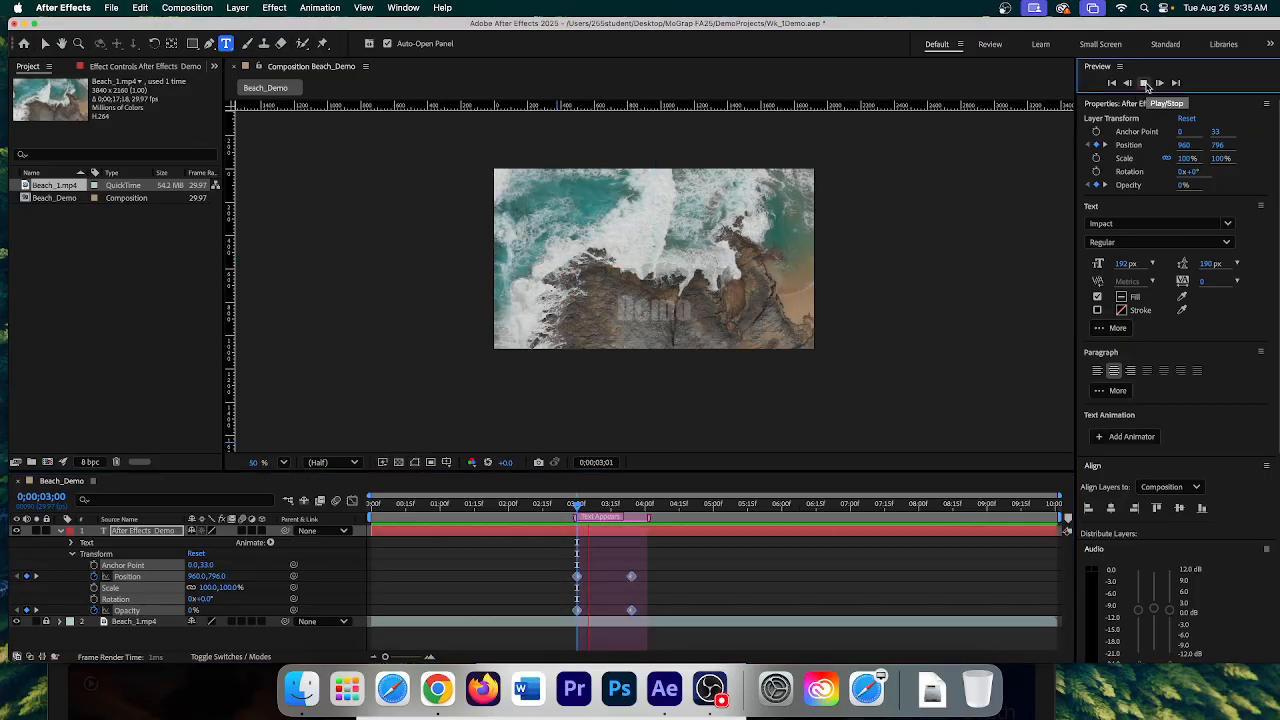
{"action": "key", "text": "space"}
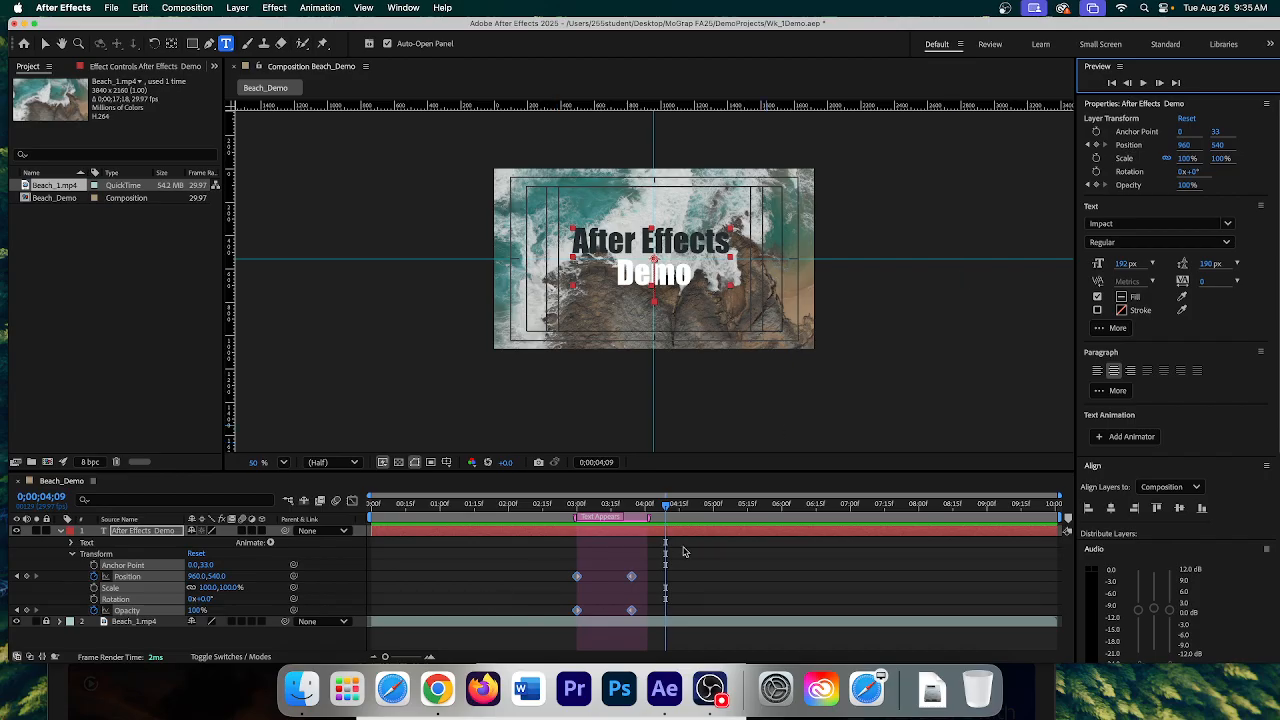
{"action": "left_click_drag", "start_coordinate": [667, 506], "coordinate": [577, 507]}
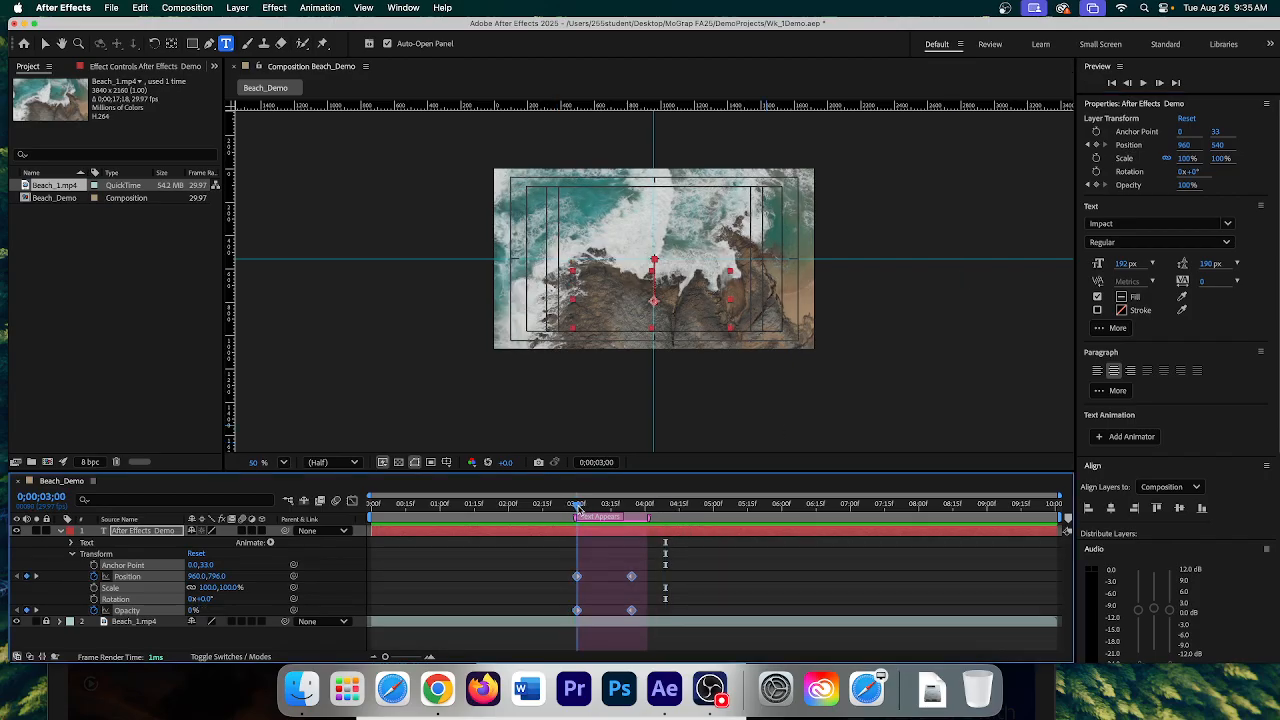
- Reselect the title's keyframes, reapply Easy Ease, and recheck the motion from the 3-second keyframe
{"action": "left_click_drag", "start_coordinate": [560, 569], "coordinate": [632, 622]}
{"action": "right_click", "coordinate": [632, 612]}
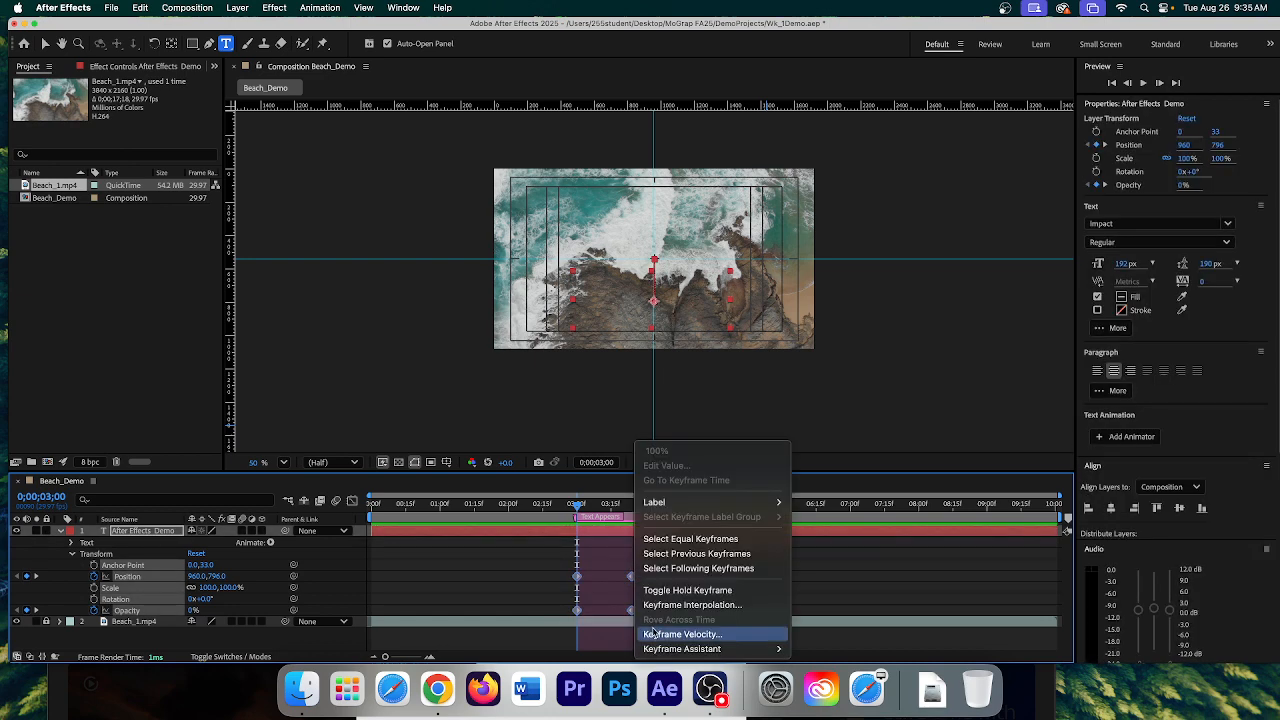
{"action": "mouse_move", "coordinate": [700, 649]}
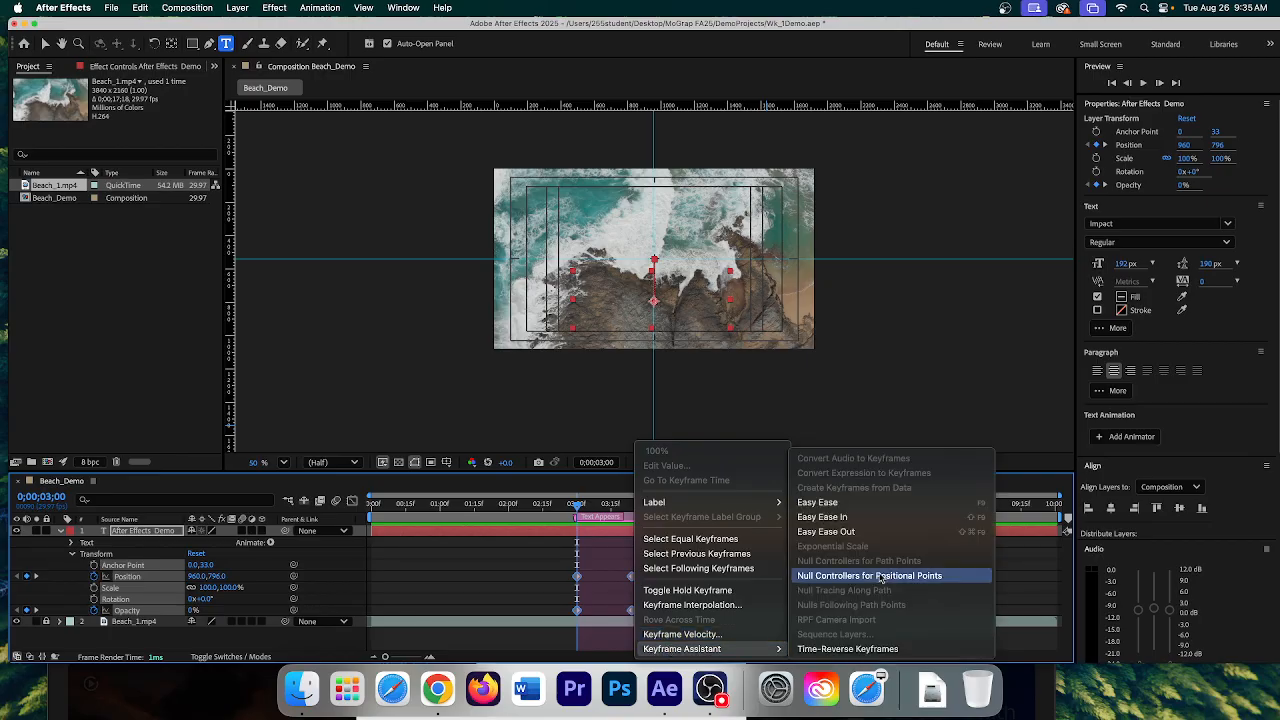
{"action": "left_click", "coordinate": [886, 505]}
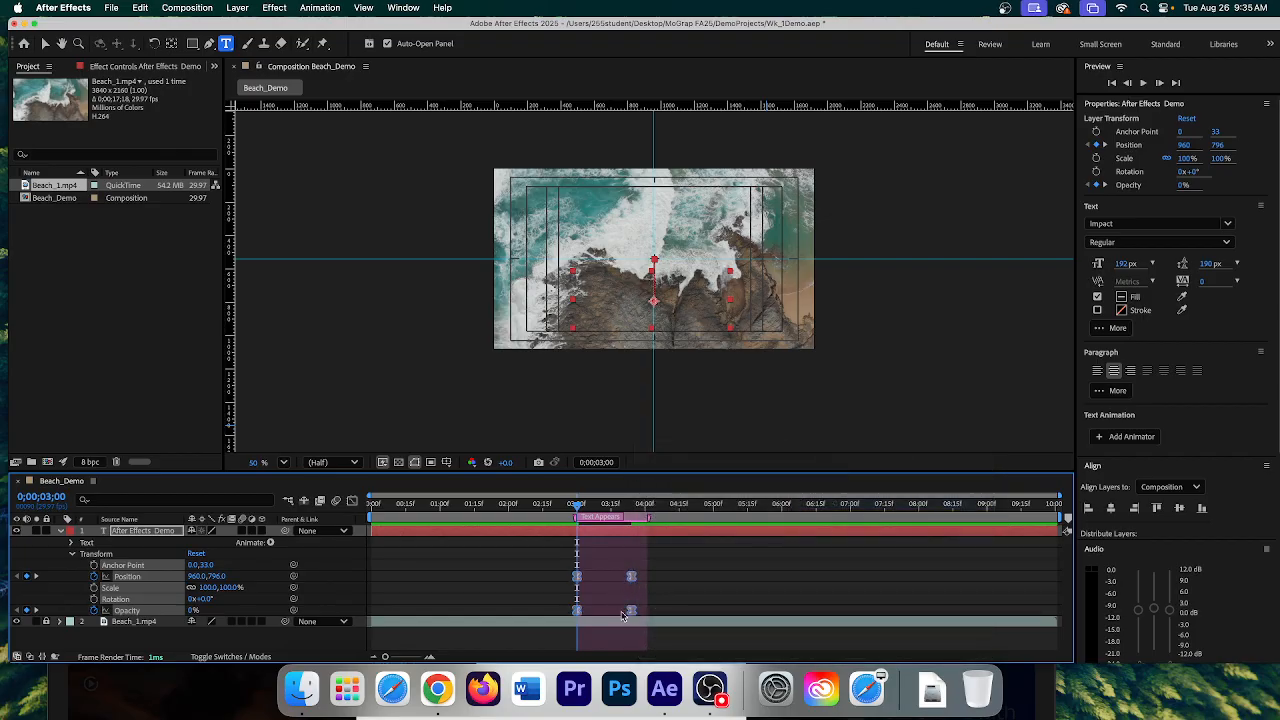
{"action": "left_click", "coordinate": [1145, 84]}
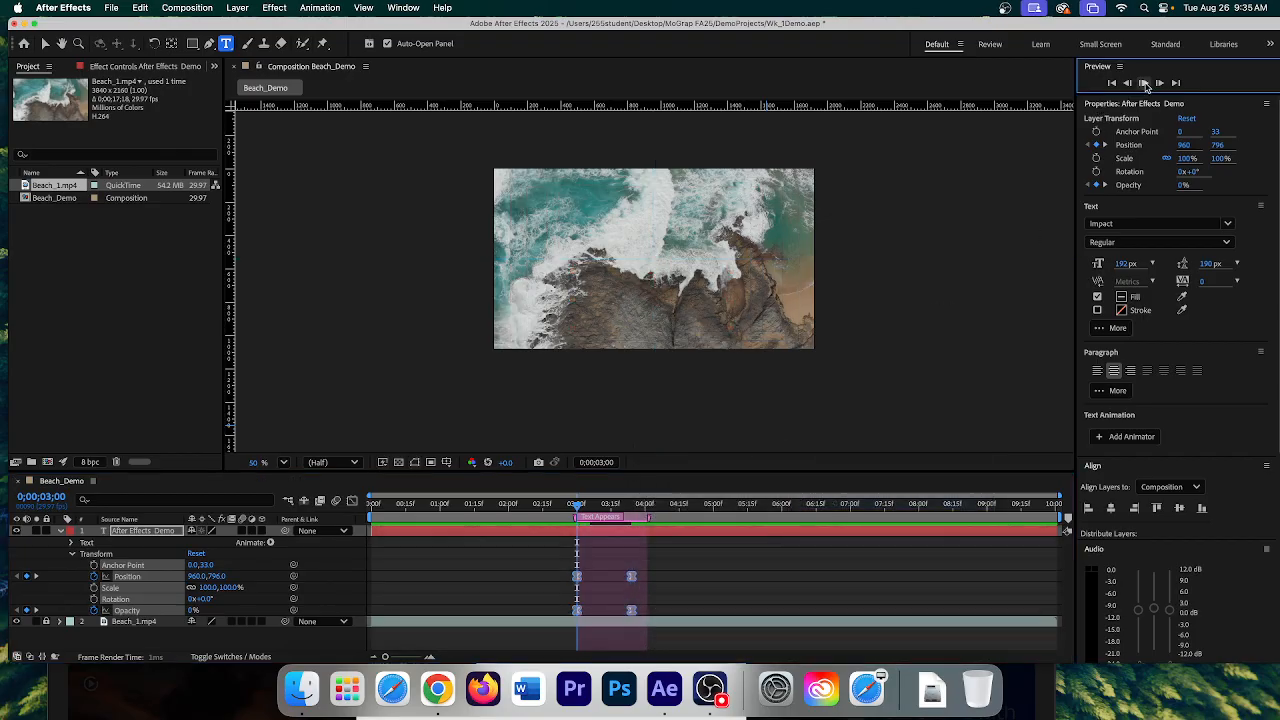
{"action": "left_click", "coordinate": [1145, 84]}
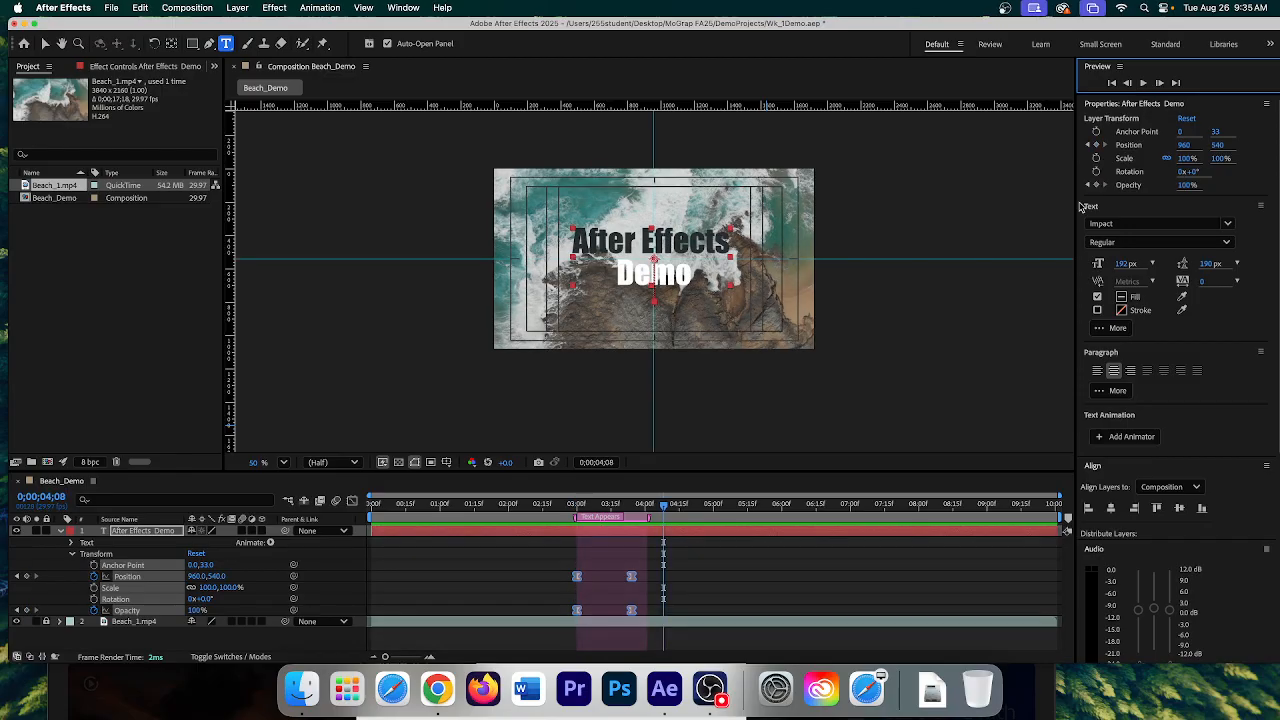
{"action": "left_click_drag", "start_coordinate": [665, 510], "coordinate": [611, 516]}
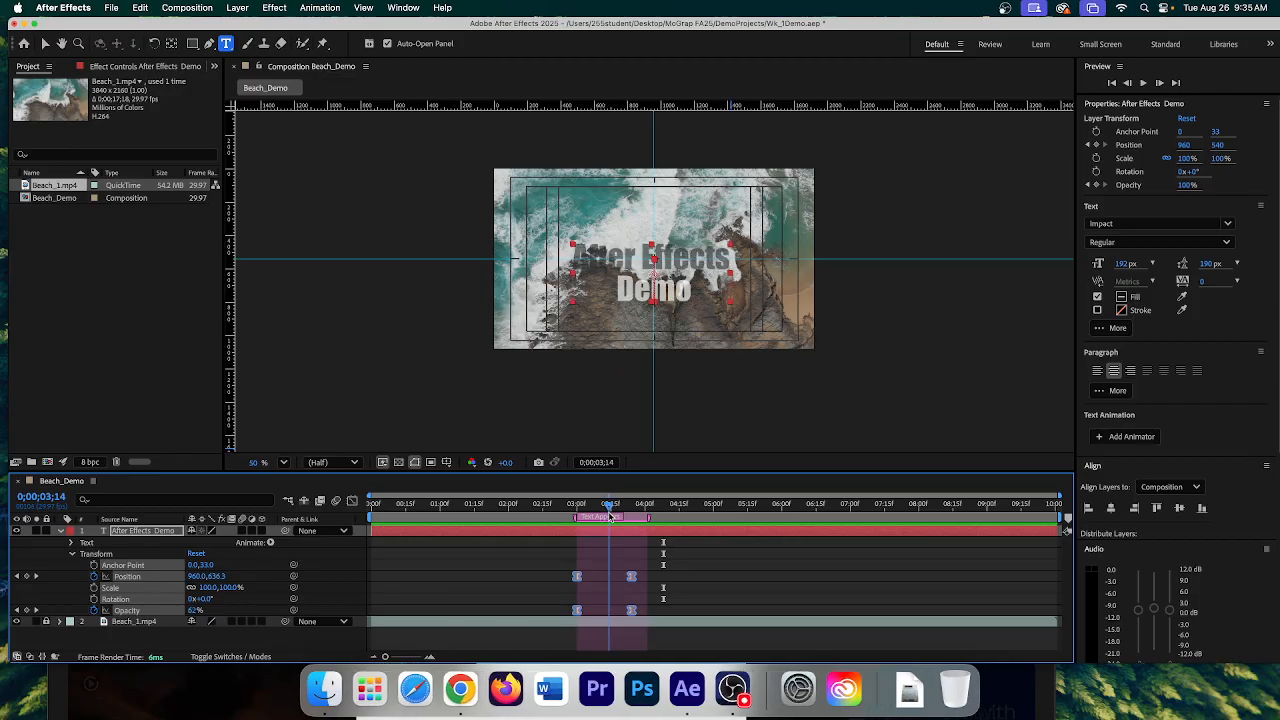
{"action": "key", "text": "j"}
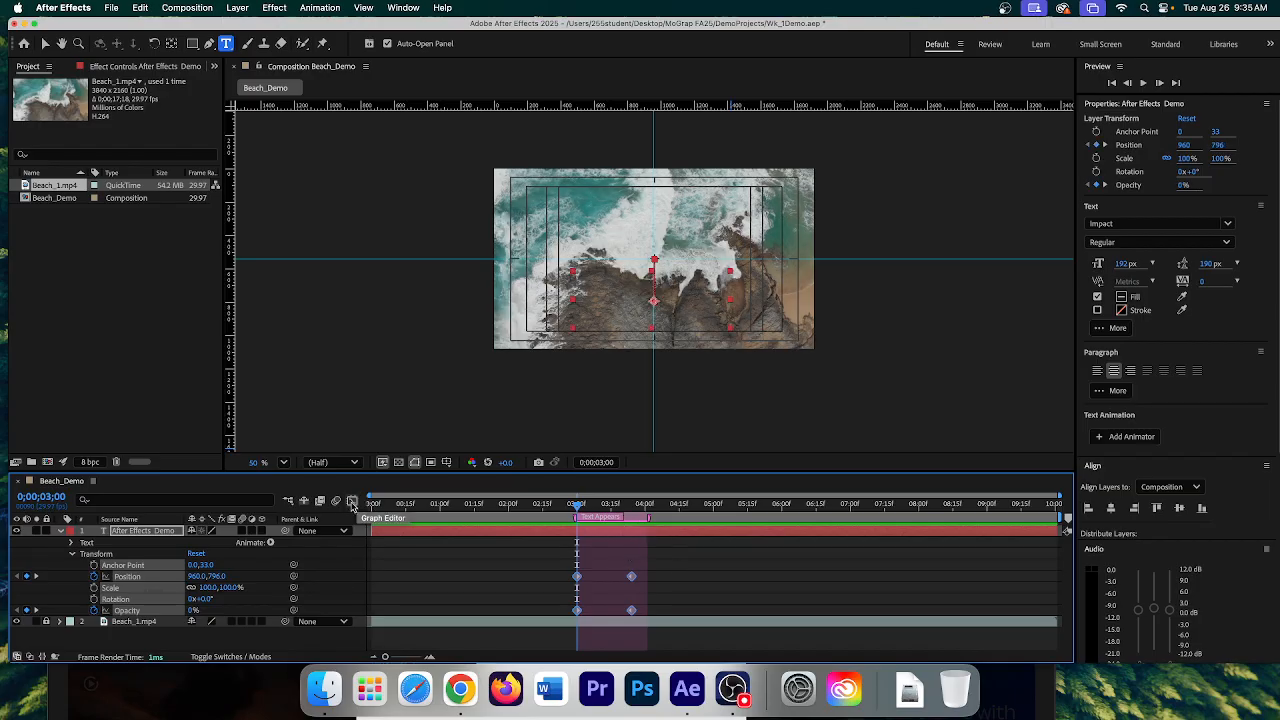
- Turn on the Graph Editor and switch it to the speed graph
{"action": "left_click", "coordinate": [352, 503]}
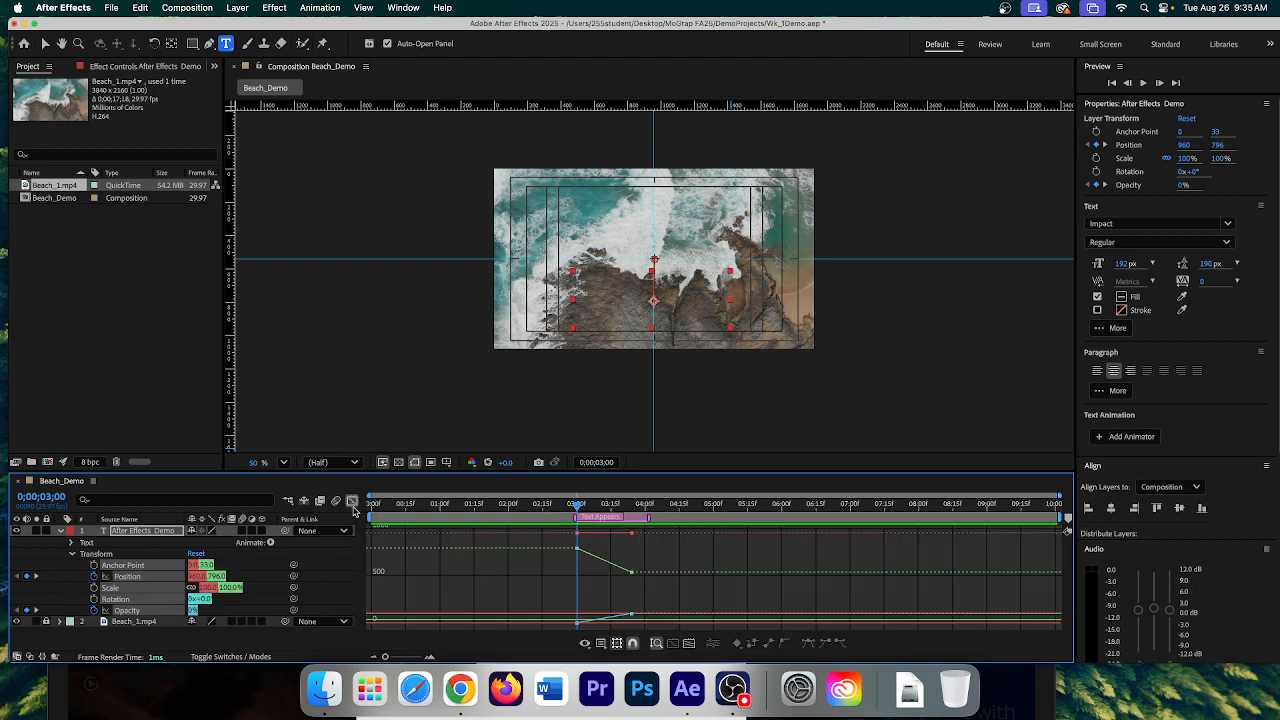
{"action": "left_click", "coordinate": [352, 503]}
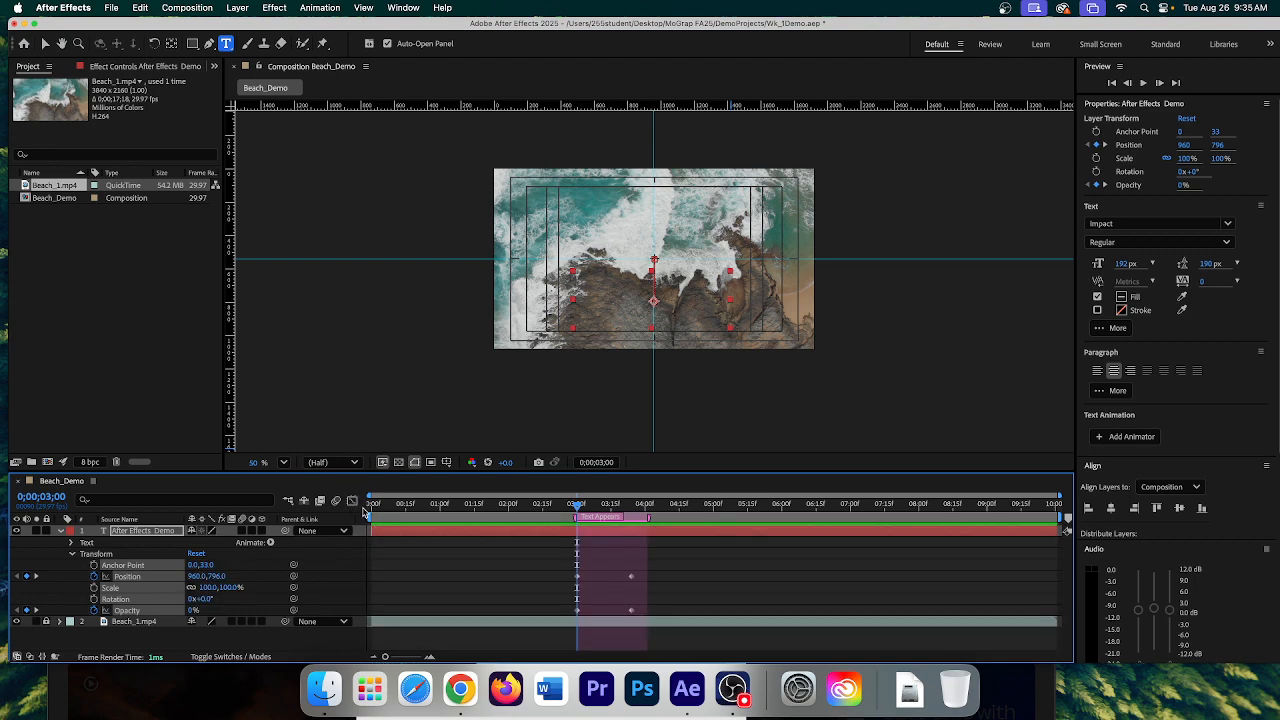
{"action": "left_click", "coordinate": [352, 503]}
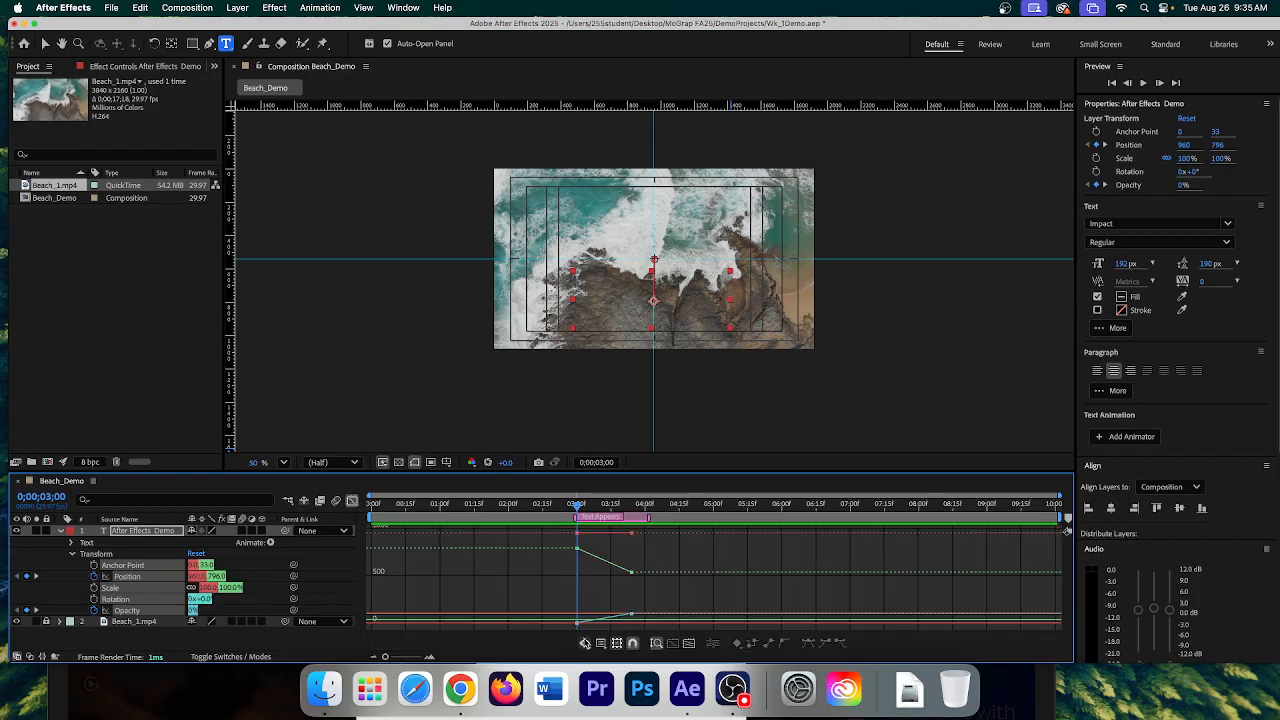
{"action": "left_click", "coordinate": [600, 644]}
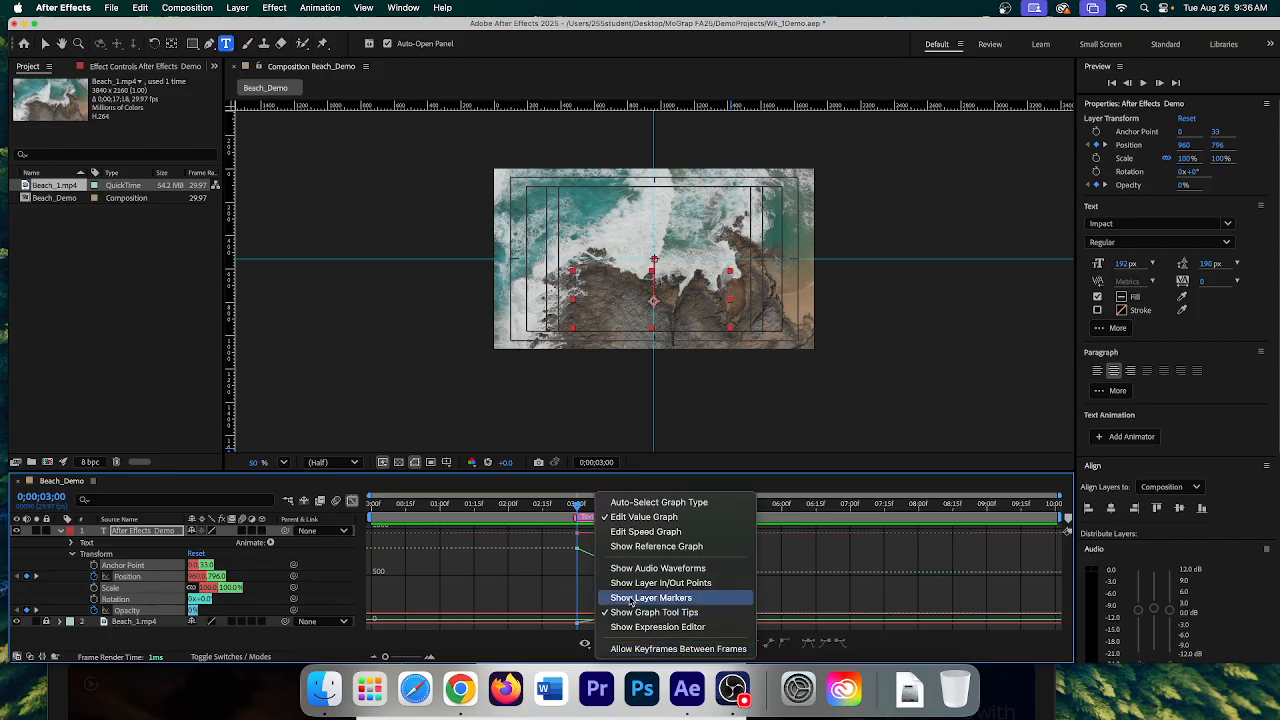
{"action": "left_click", "coordinate": [641, 532]}
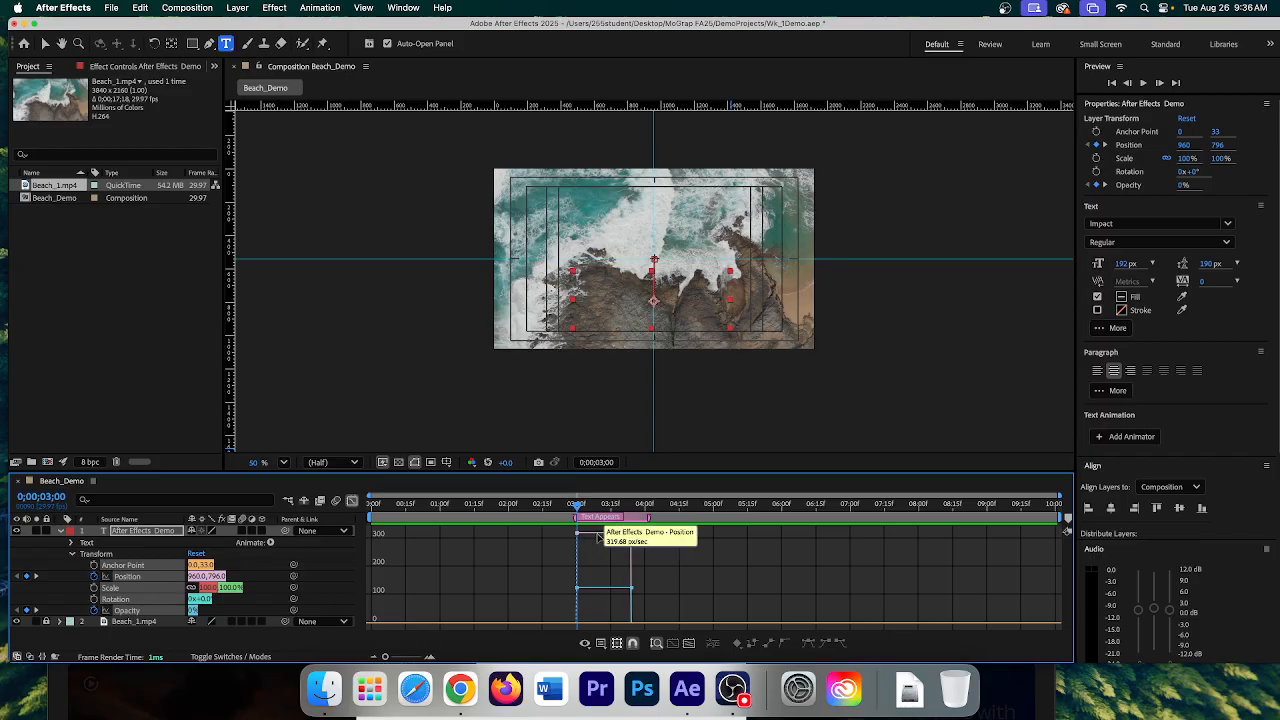
- Play the animation, rewind, and limit the speed graph to the Position property
{"action": "left_click", "coordinate": [1145, 84]}
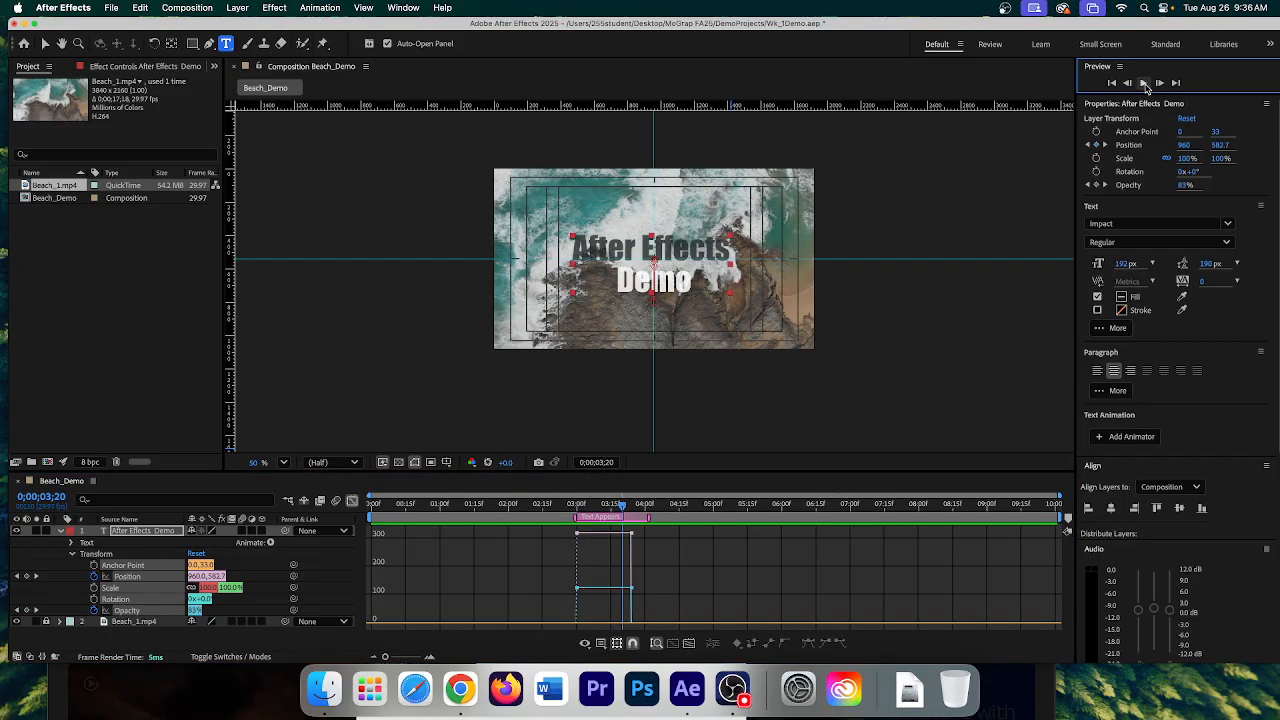
{"action": "left_click_drag", "start_coordinate": [624, 511], "coordinate": [577, 511]}
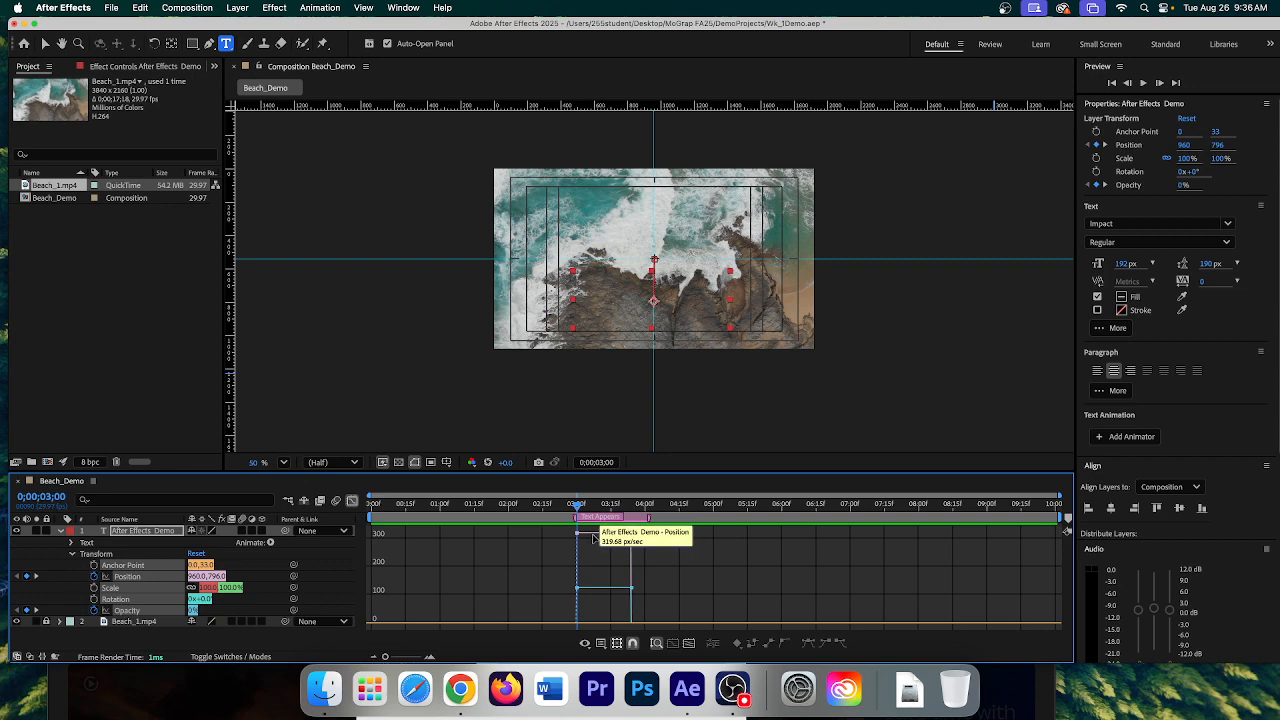
{"action": "left_click", "coordinate": [256, 566]}
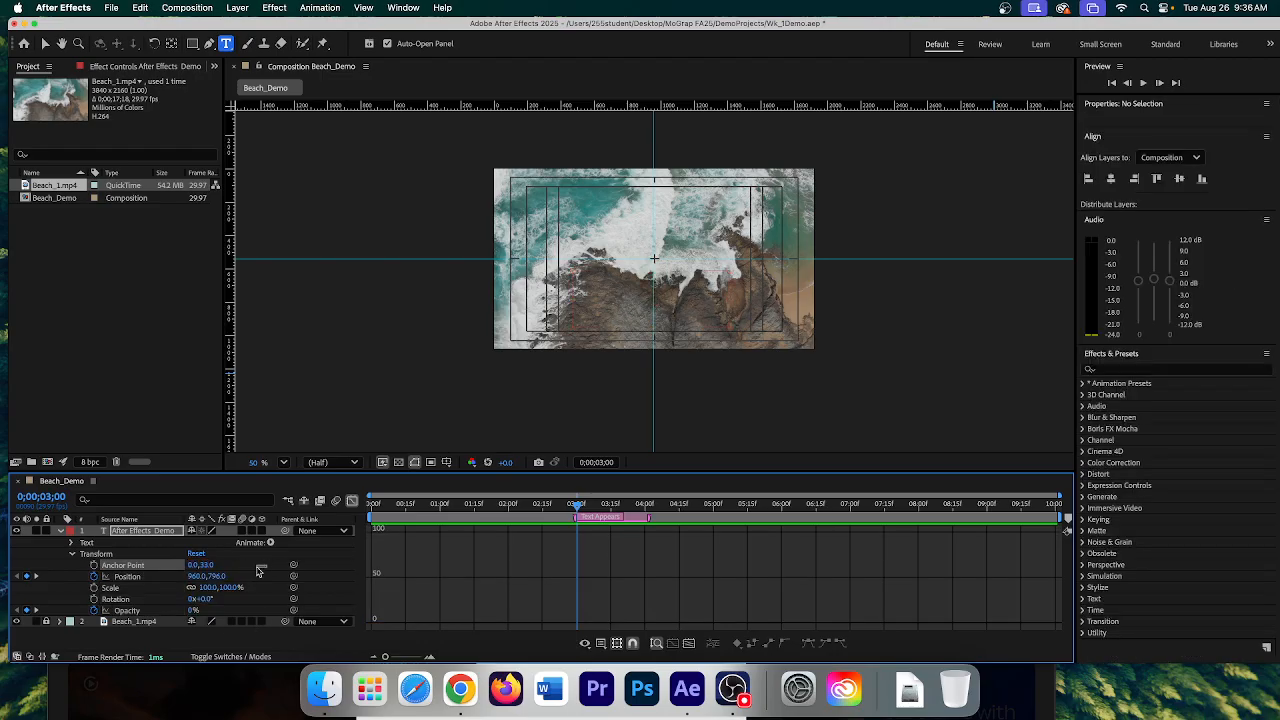
{"action": "left_click", "coordinate": [146, 578]}
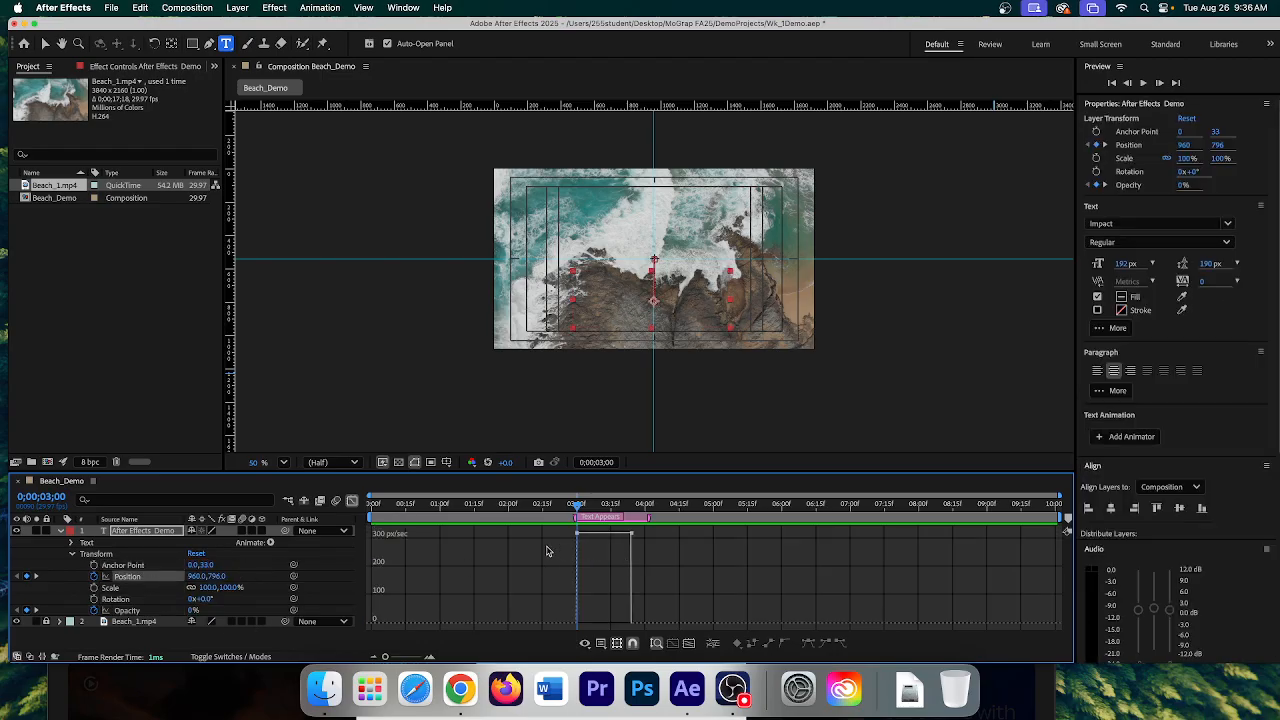
- Select both Position keyframes in the speed graph and apply Easy Ease
{"action": "left_click_drag", "start_coordinate": [548, 546], "coordinate": [645, 535]}
{"action": "left_click_drag", "start_coordinate": [643, 535], "coordinate": [644, 538]}
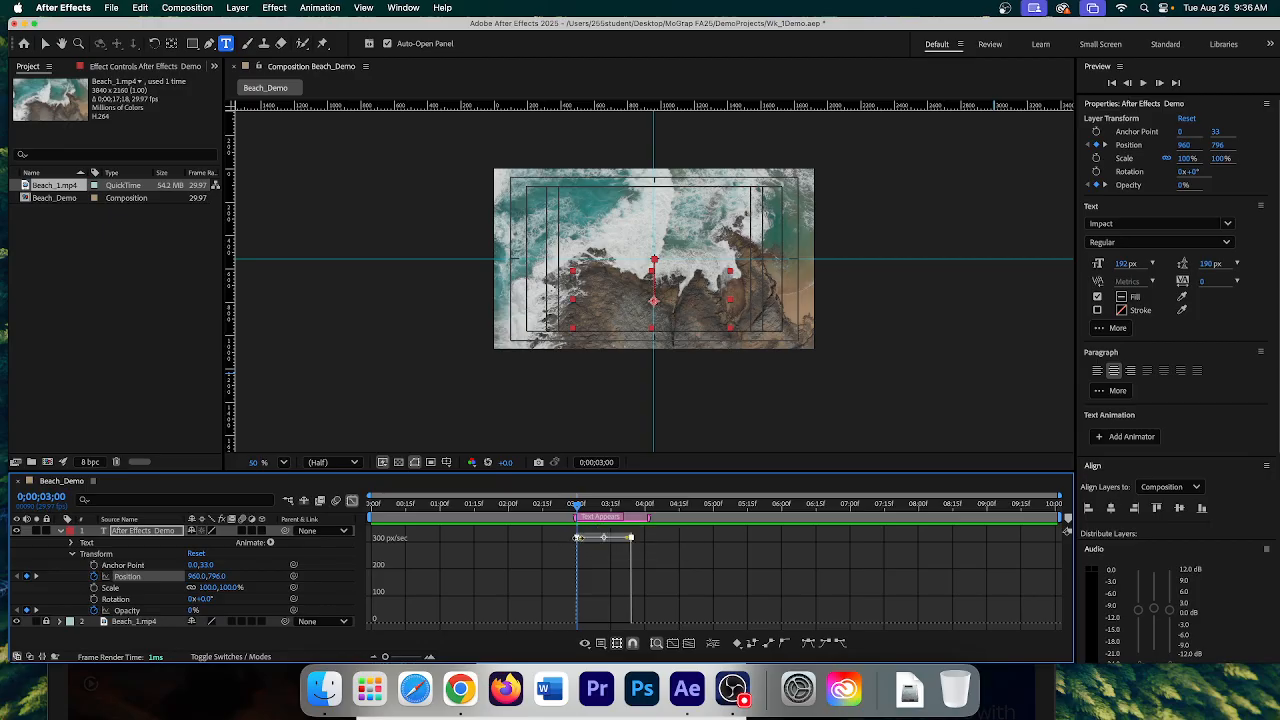
{"action": "left_click_drag", "start_coordinate": [582, 538], "coordinate": [588, 536]}
{"action": "left_click", "coordinate": [808, 645]}
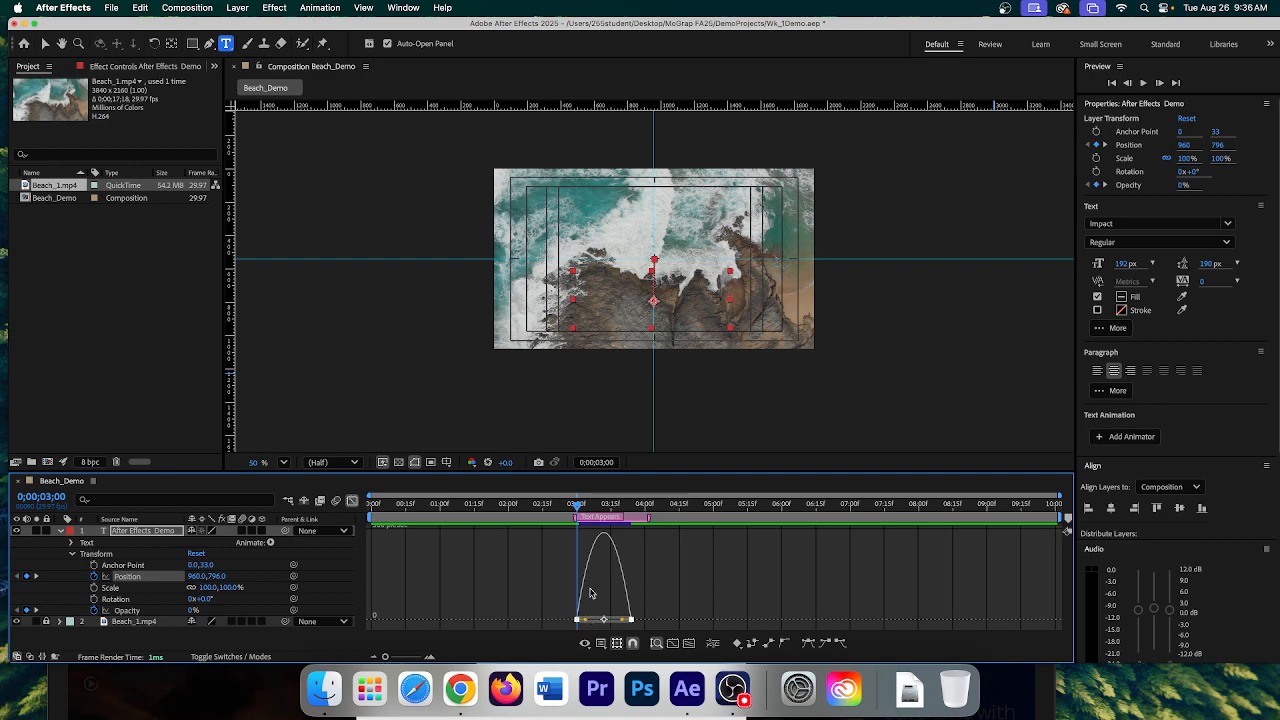
- Preview the eased slide-in and scrub back to review the title's motion
{"action": "left_click", "coordinate": [1141, 83]}
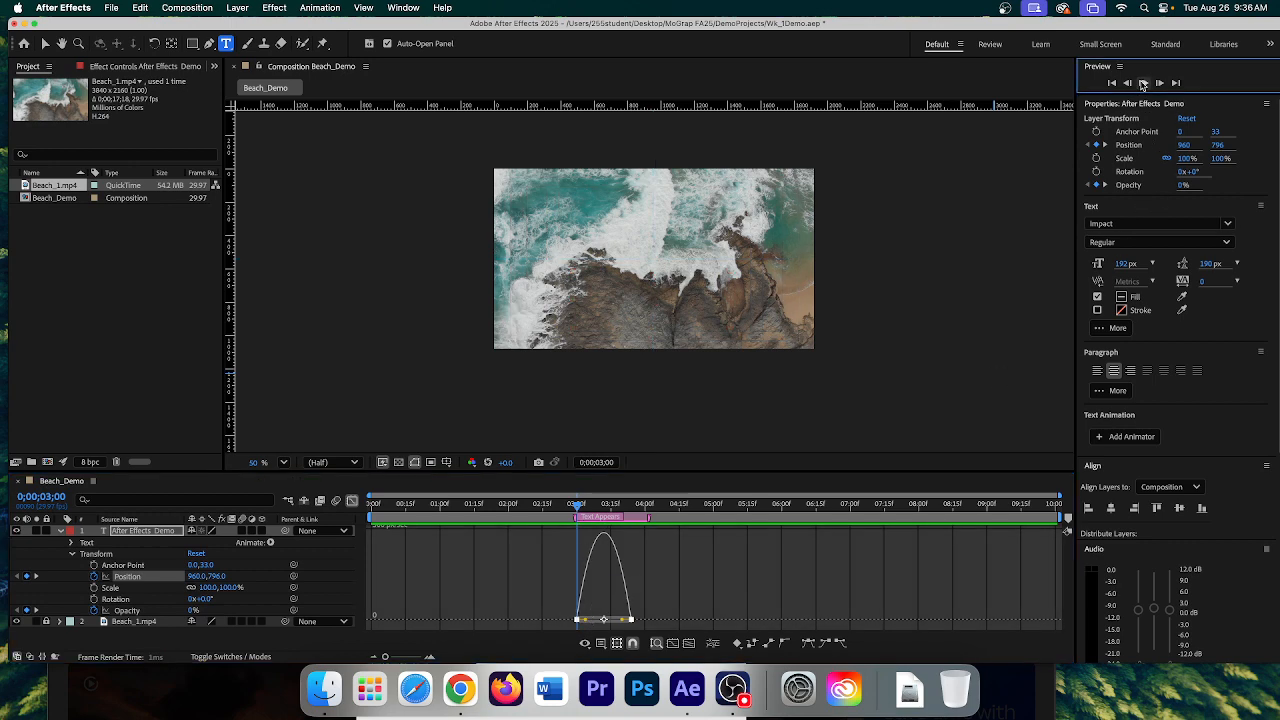
{"action": "left_click", "coordinate": [1141, 83]}
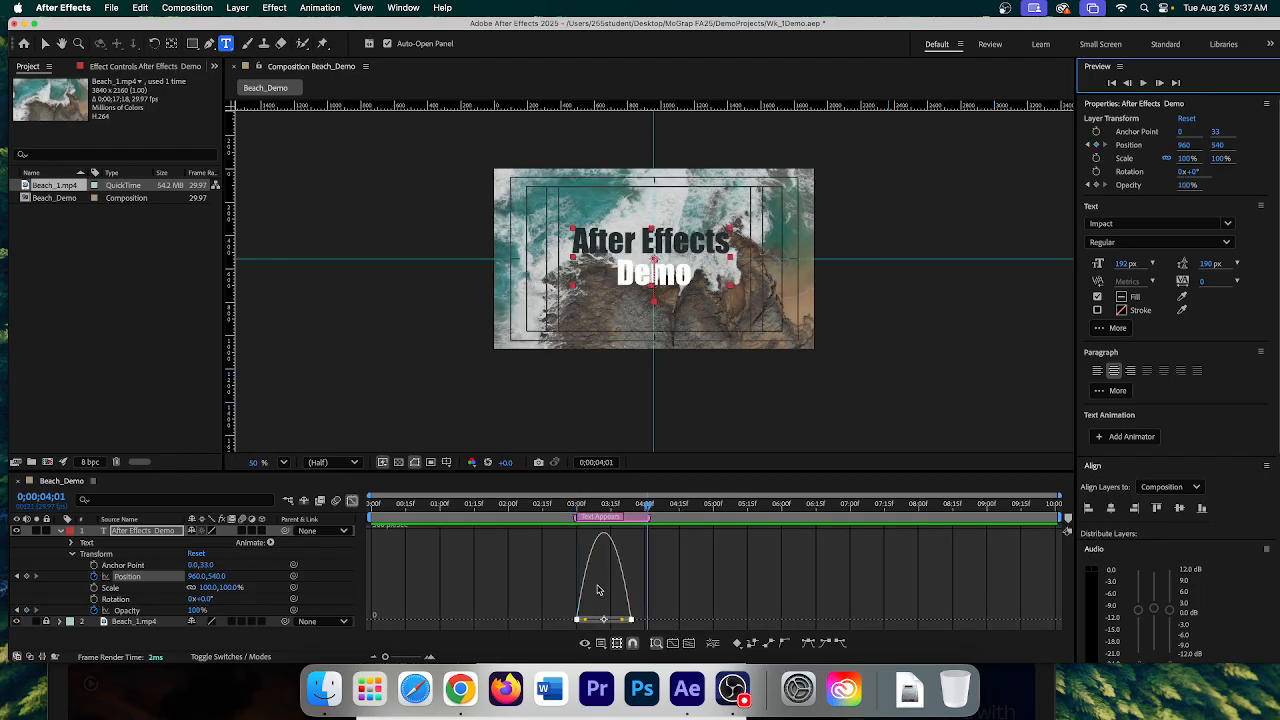
{"action": "left_click_drag", "start_coordinate": [648, 508], "coordinate": [635, 534]}
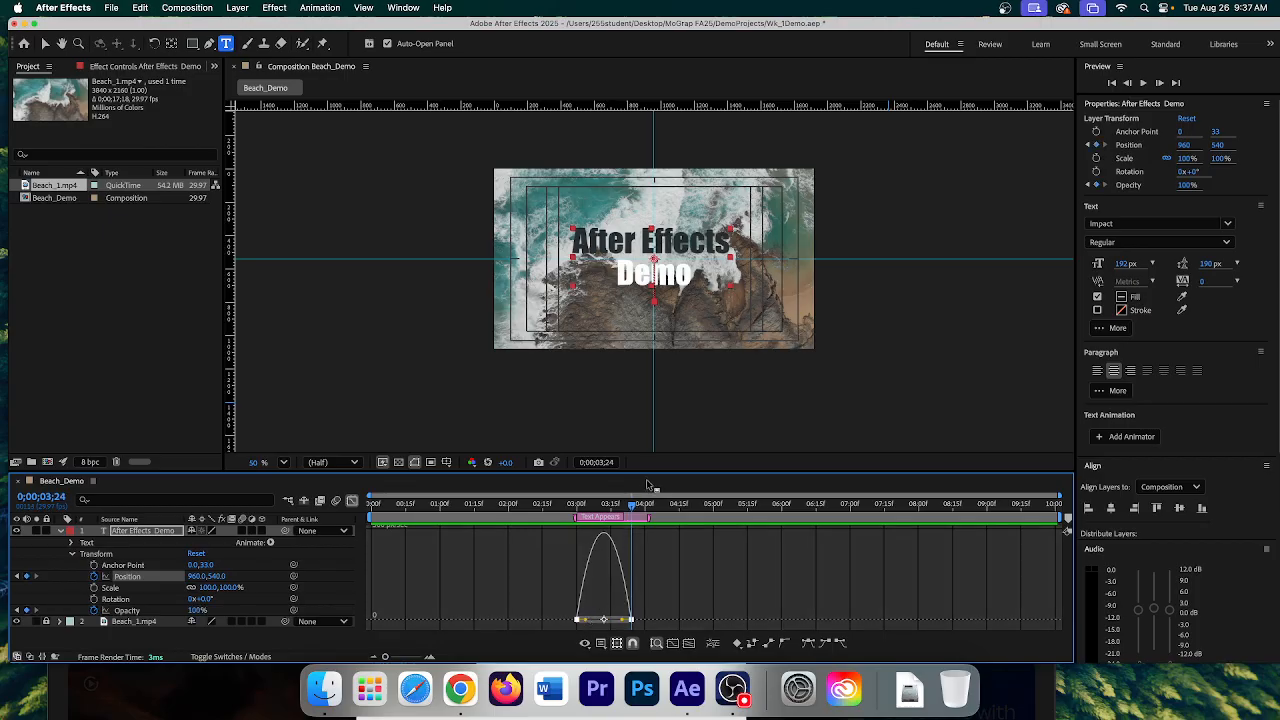
{"action": "left_click_drag", "start_coordinate": [634, 508], "coordinate": [578, 521]}
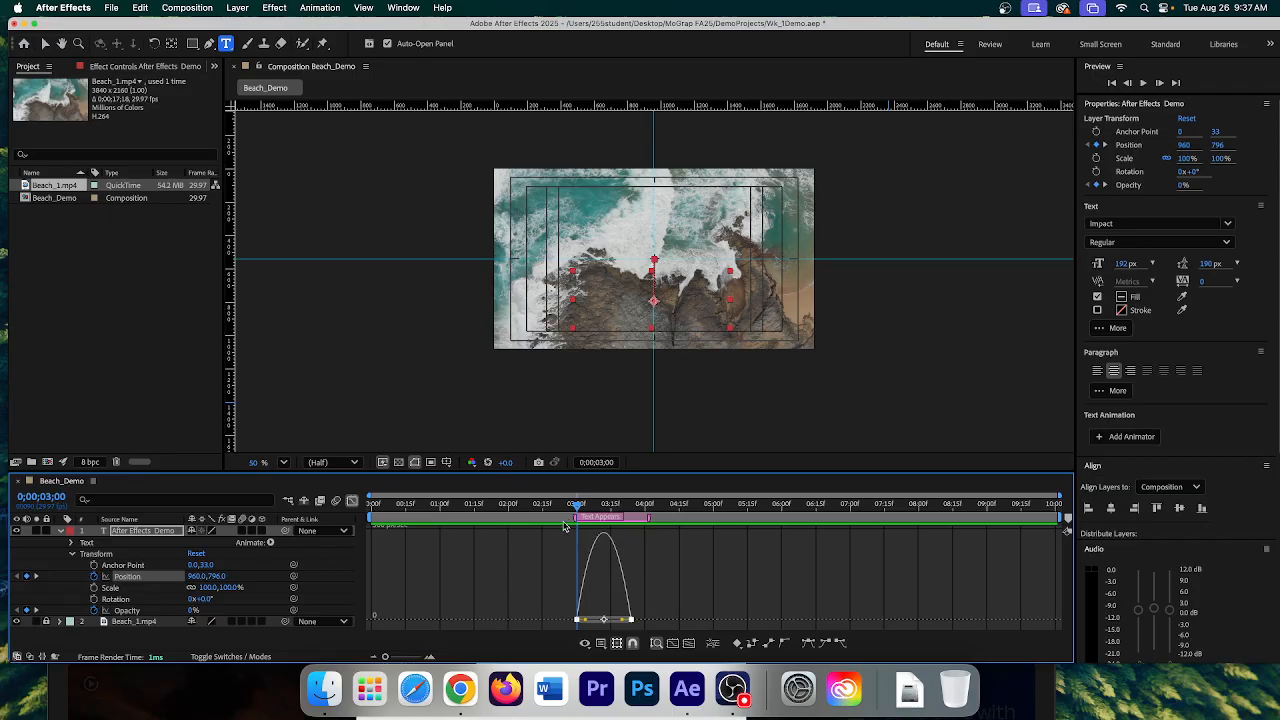
- Stretch the first Position keyframe's influence for a faster start, then preview
{"action": "left_click", "coordinate": [600, 595]}
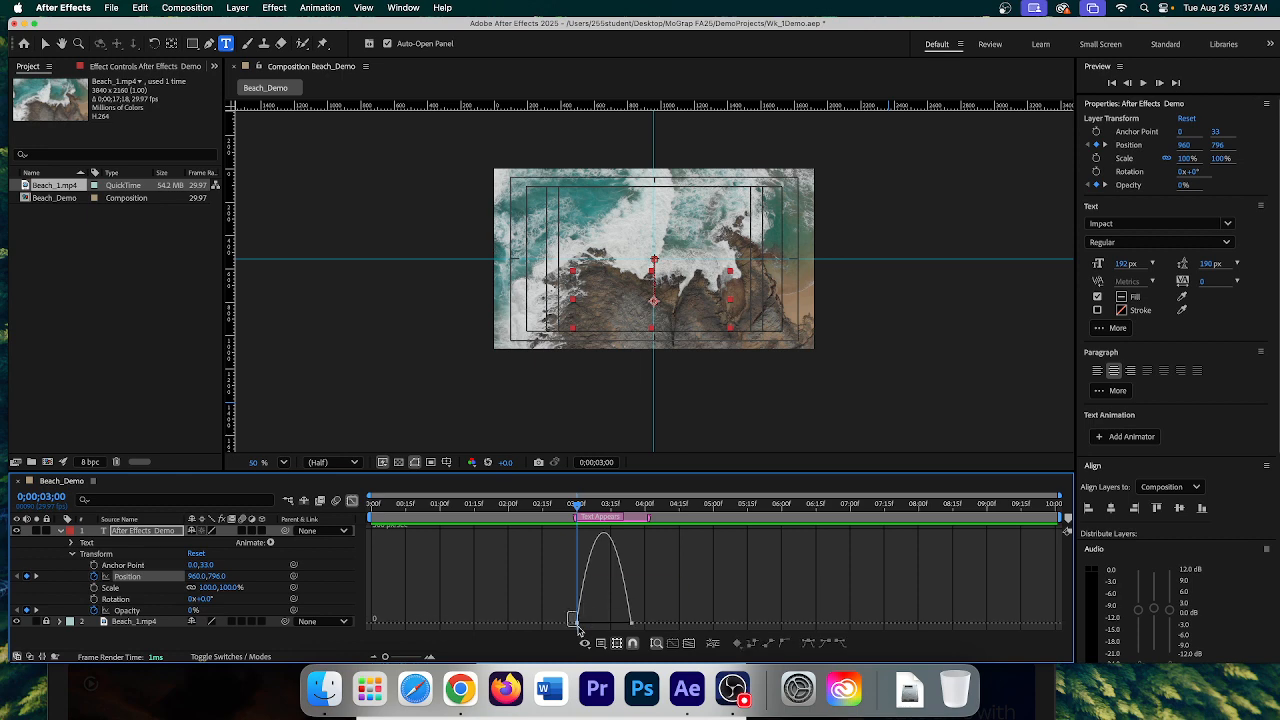
{"action": "left_click_drag", "start_coordinate": [577, 628], "coordinate": [584, 627]}
{"action": "left_click_drag", "start_coordinate": [588, 626], "coordinate": [618, 627]}
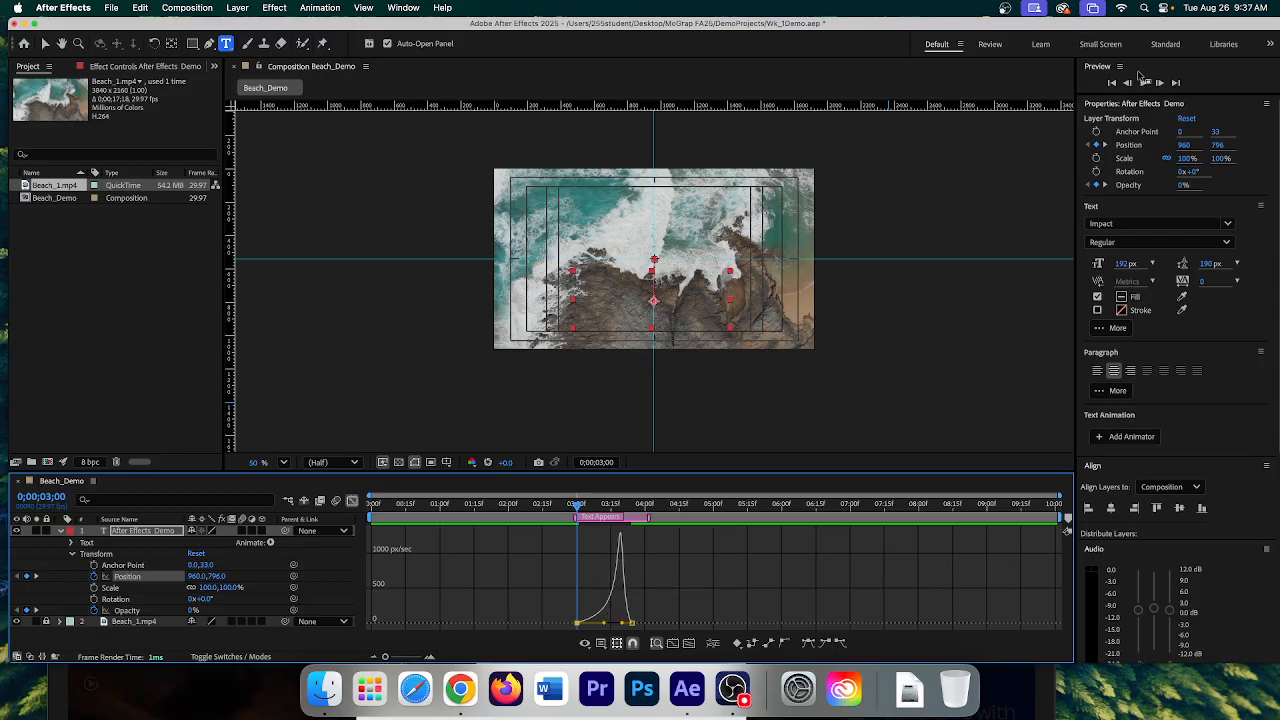
{"action": "left_click", "coordinate": [1145, 83]}
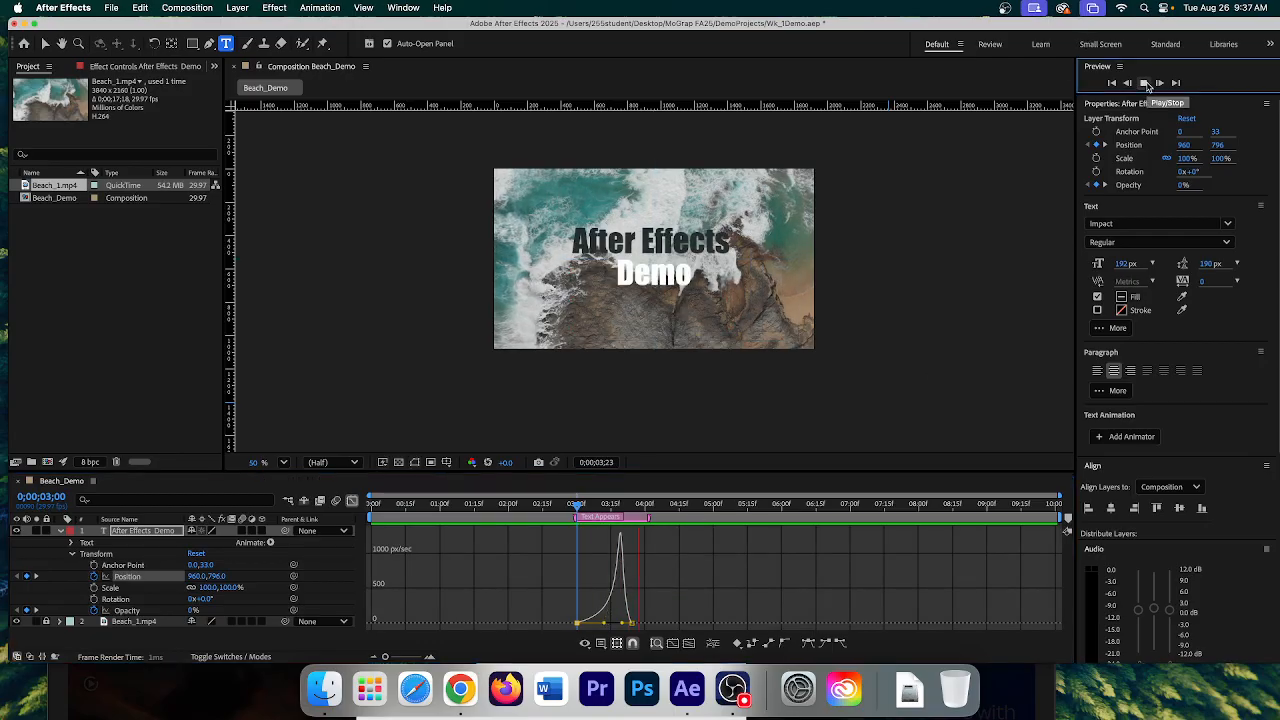
{"action": "key", "text": "space"}
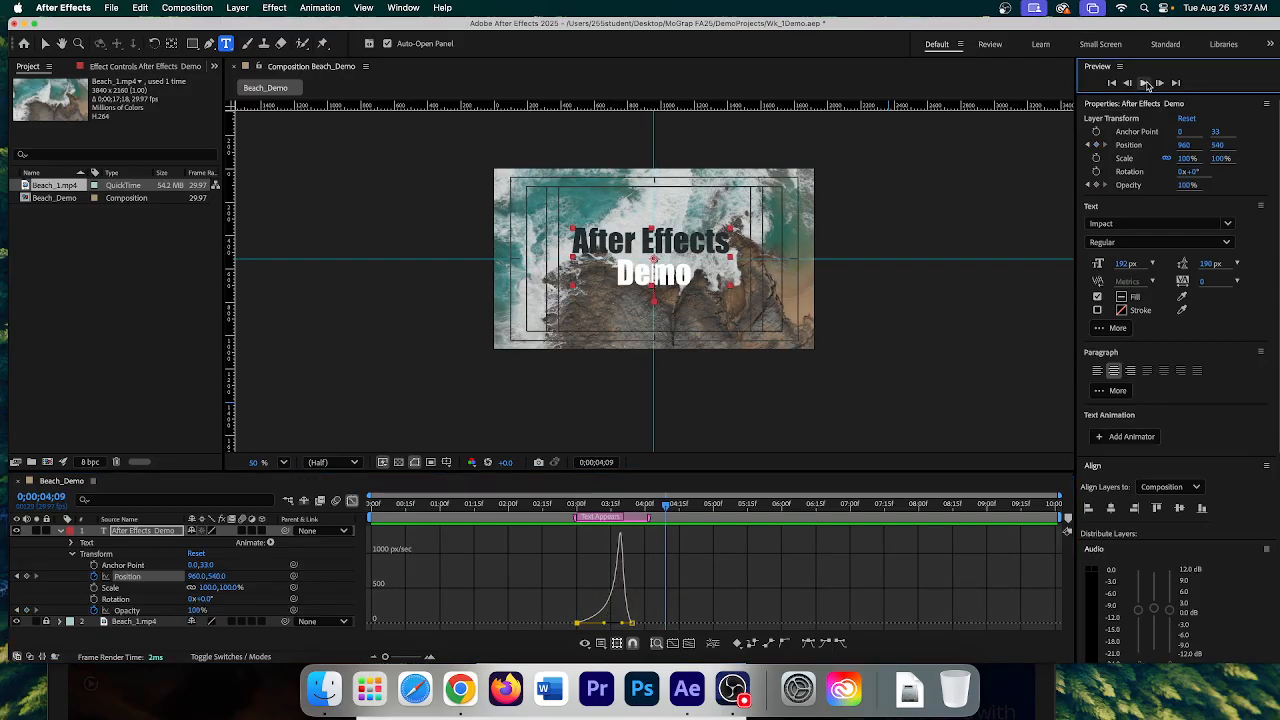
- Reduce that influence slightly to soften the speed spike and replay from before the title appears
{"action": "left_click", "coordinate": [672, 509]}
{"action": "left_click_drag", "start_coordinate": [672, 510], "coordinate": [668, 510]}
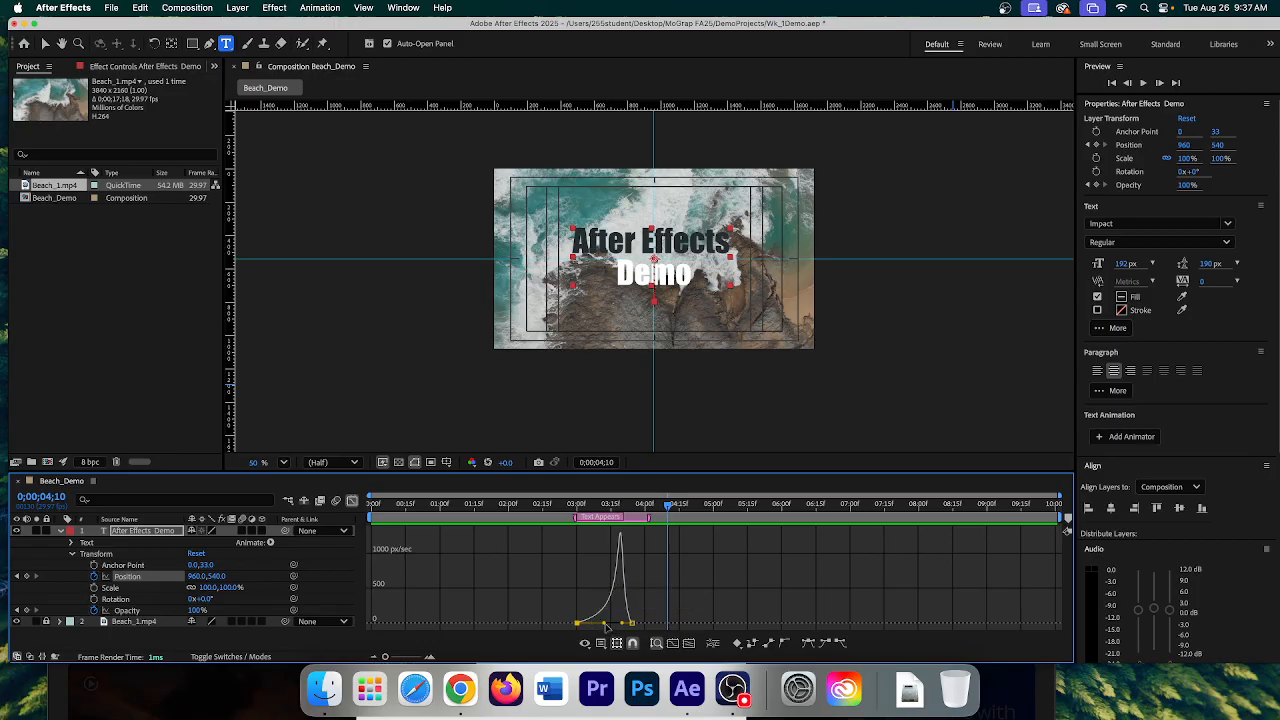
{"action": "mouse_move", "coordinate": [604, 624]}
{"action": "left_mouse_down"}
{"action": "mouse_move", "coordinate": [582, 626]}
{"action": "mouse_move", "coordinate": [608, 625]}
{"action": "left_mouse_up"}
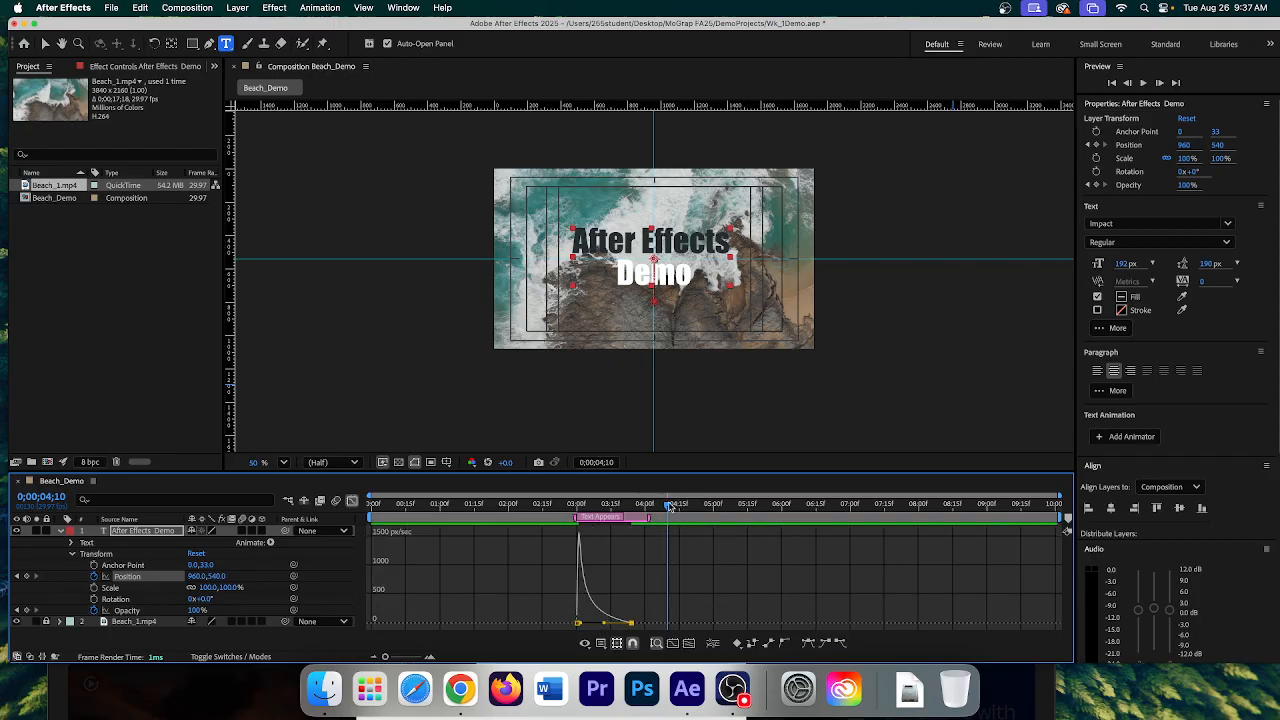
{"action": "left_click_drag", "start_coordinate": [670, 507], "coordinate": [574, 522]}
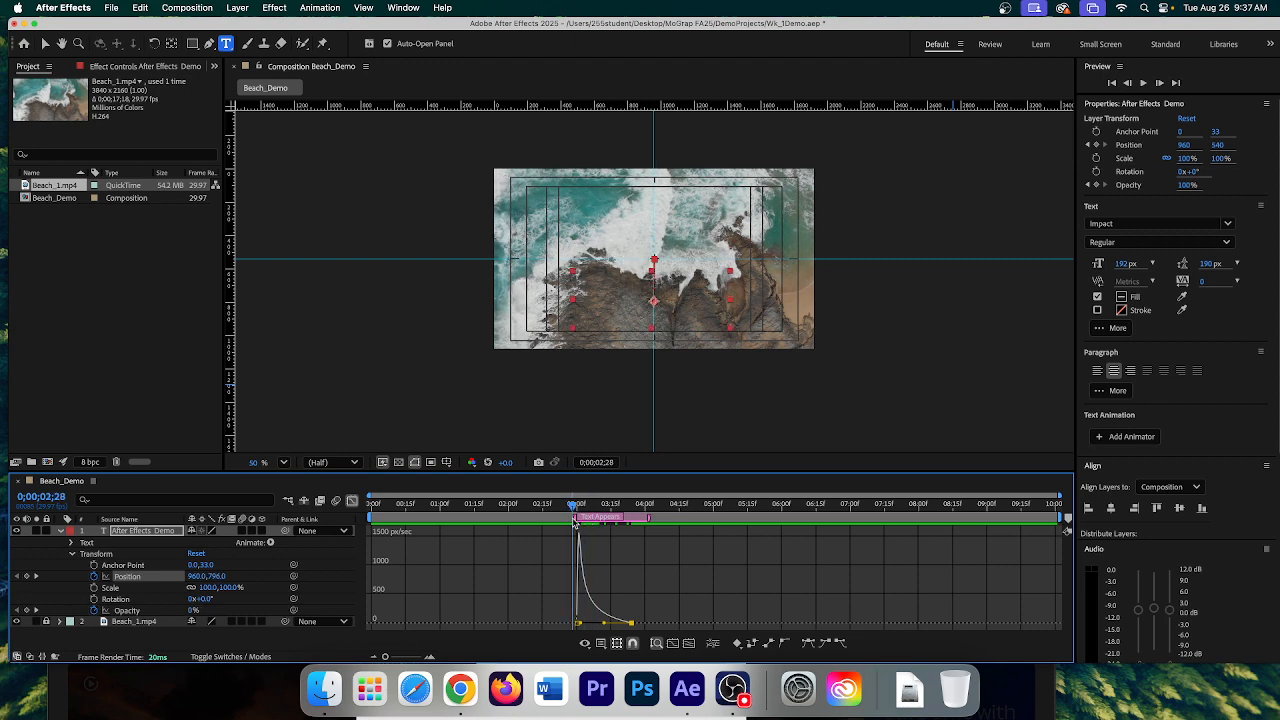
{"action": "left_click", "coordinate": [1144, 84]}
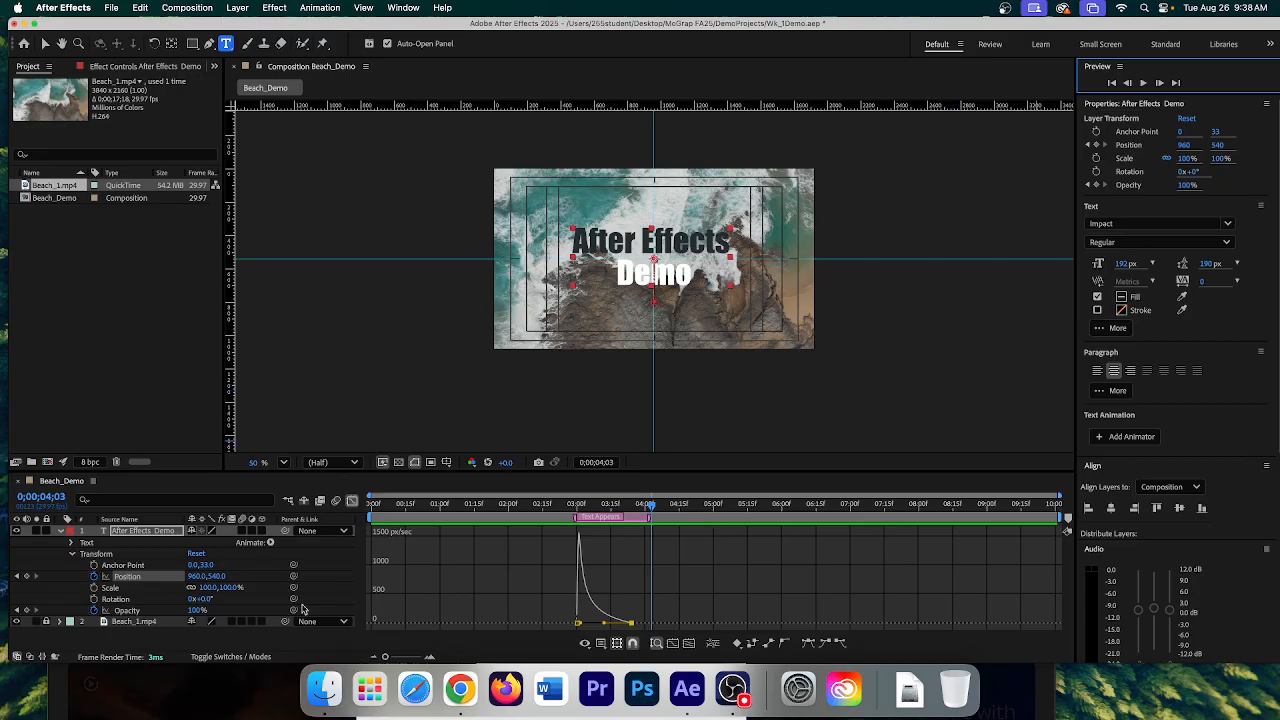
- Ease both Opacity keyframes, shorten the last one's incoming influence, and preview the fade-in
{"action": "left_click", "coordinate": [145, 613]}
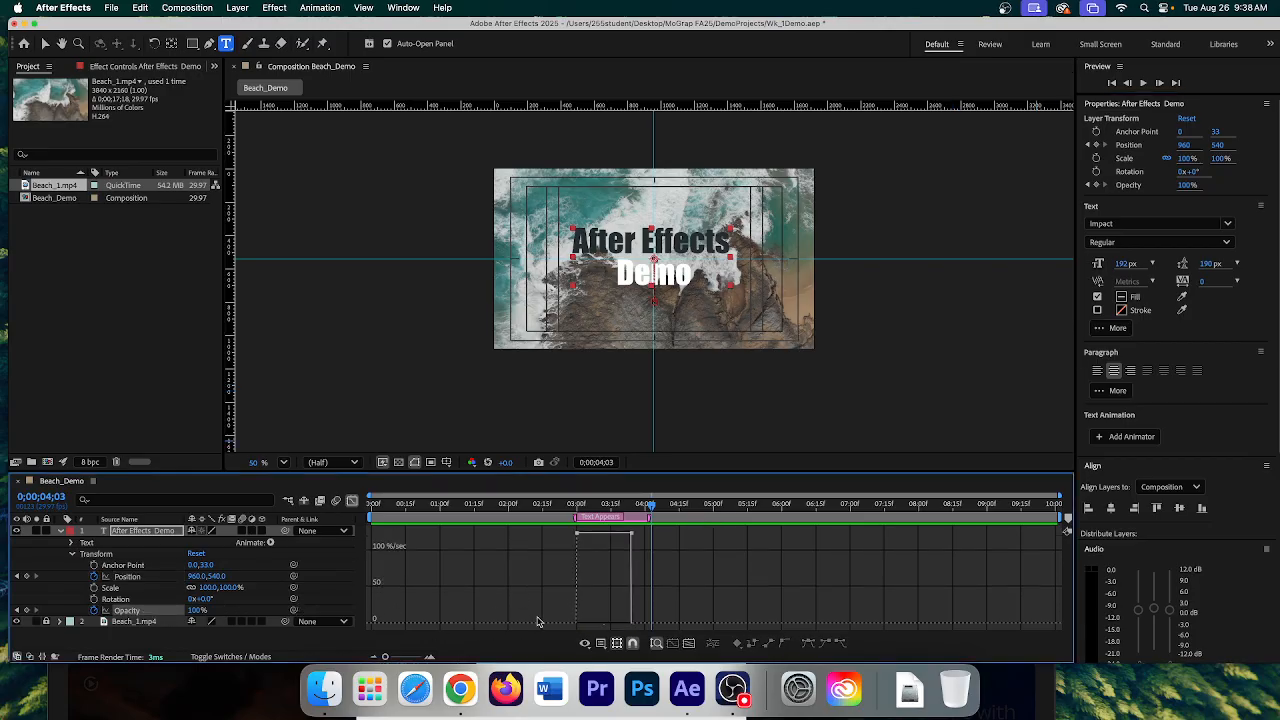
{"action": "left_click_drag", "start_coordinate": [562, 529], "coordinate": [674, 558]}
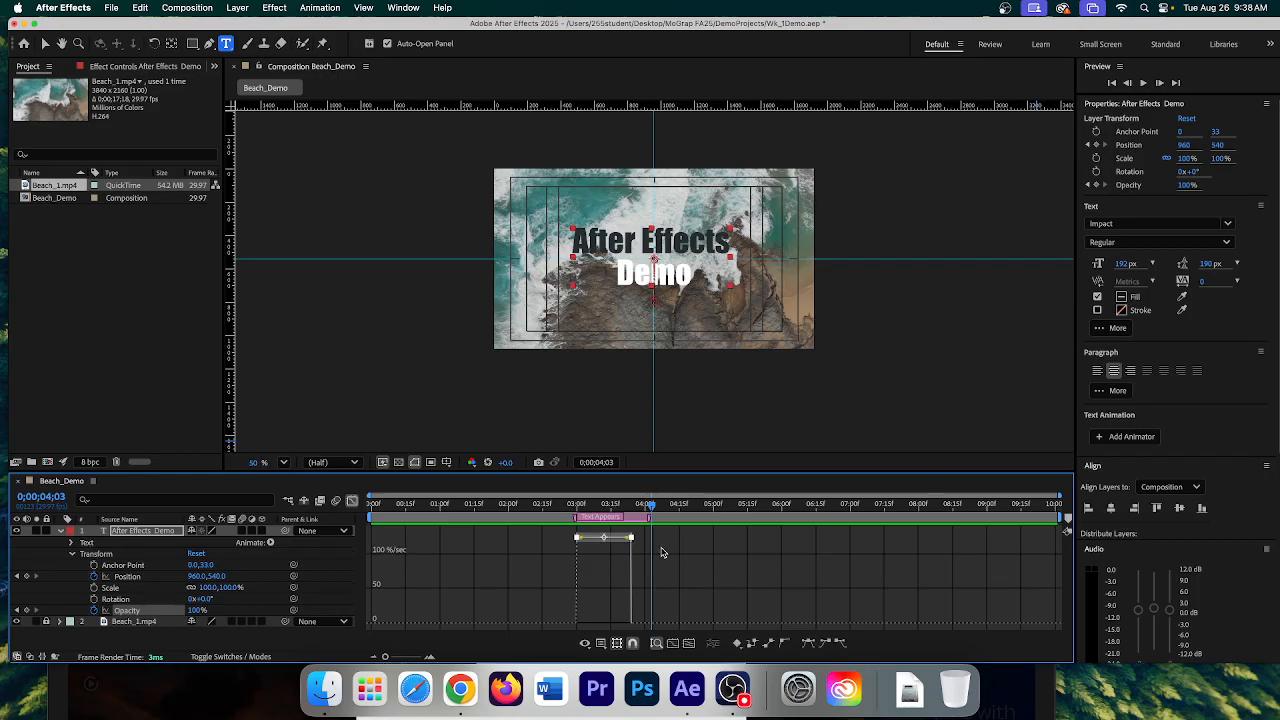
{"action": "left_click", "coordinate": [809, 642]}
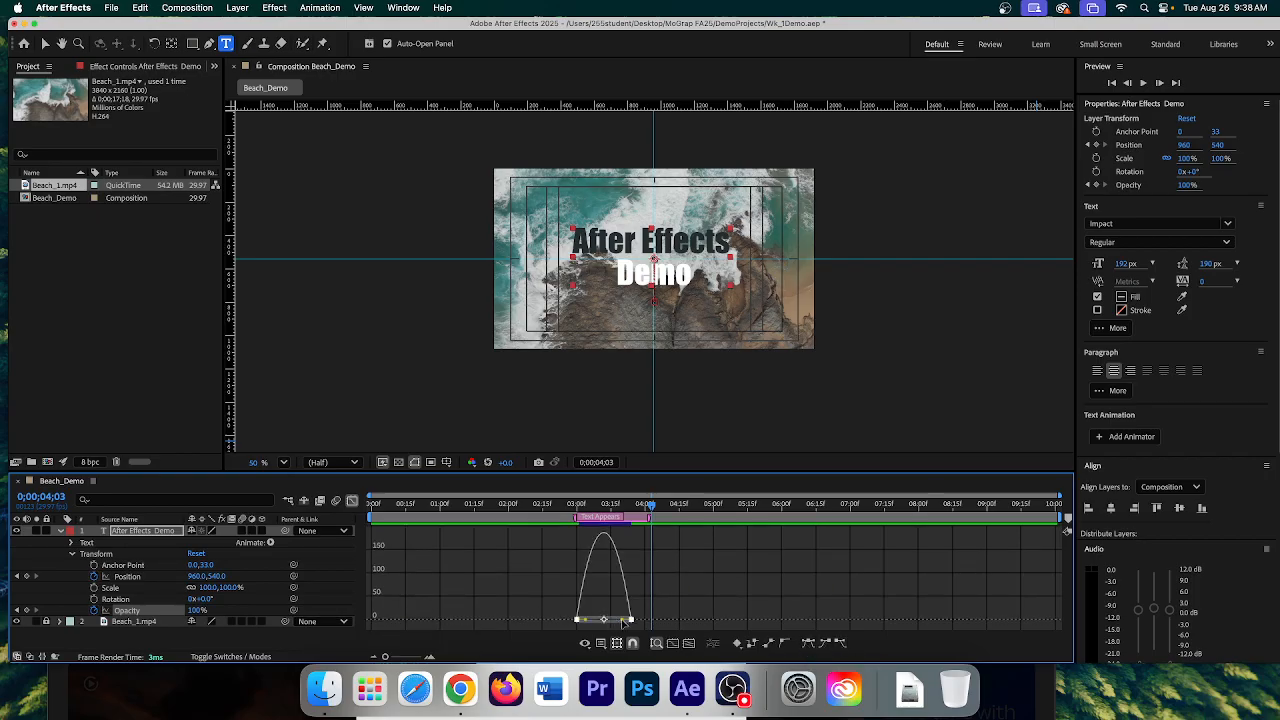
{"action": "left_click_drag", "start_coordinate": [627, 620], "coordinate": [607, 620]}
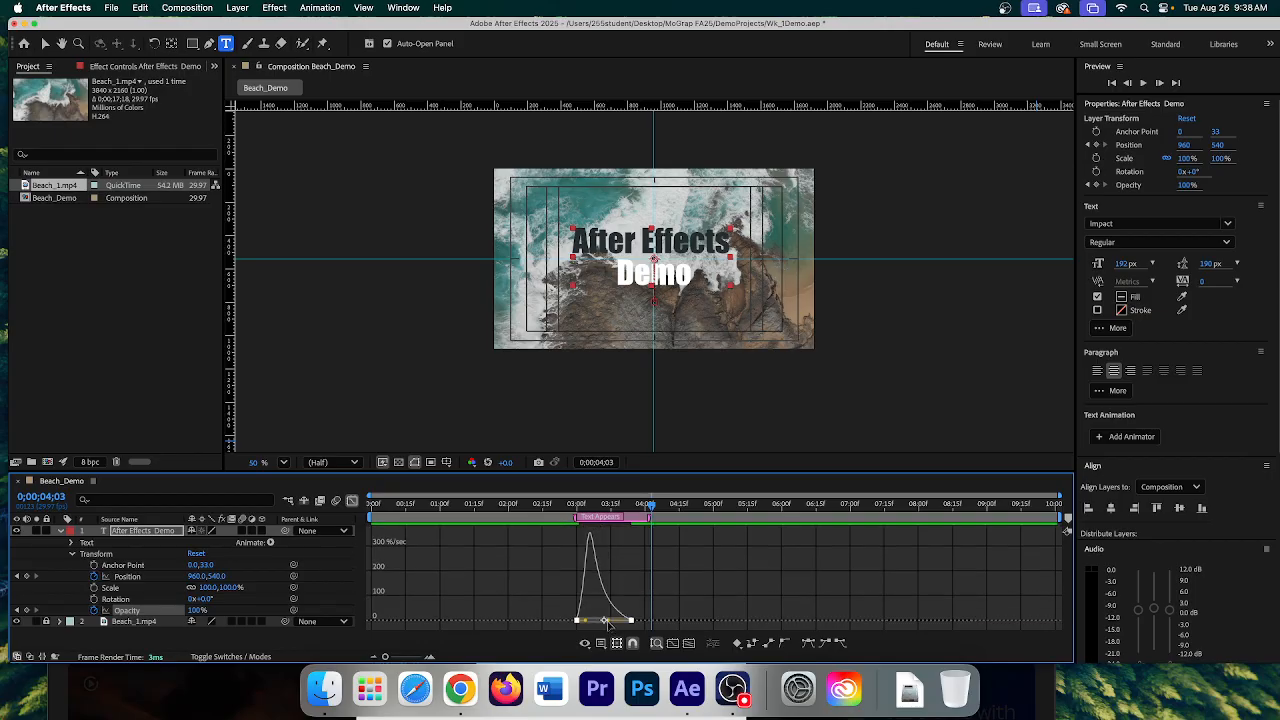
{"action": "left_click_drag", "start_coordinate": [651, 505], "coordinate": [577, 508]}
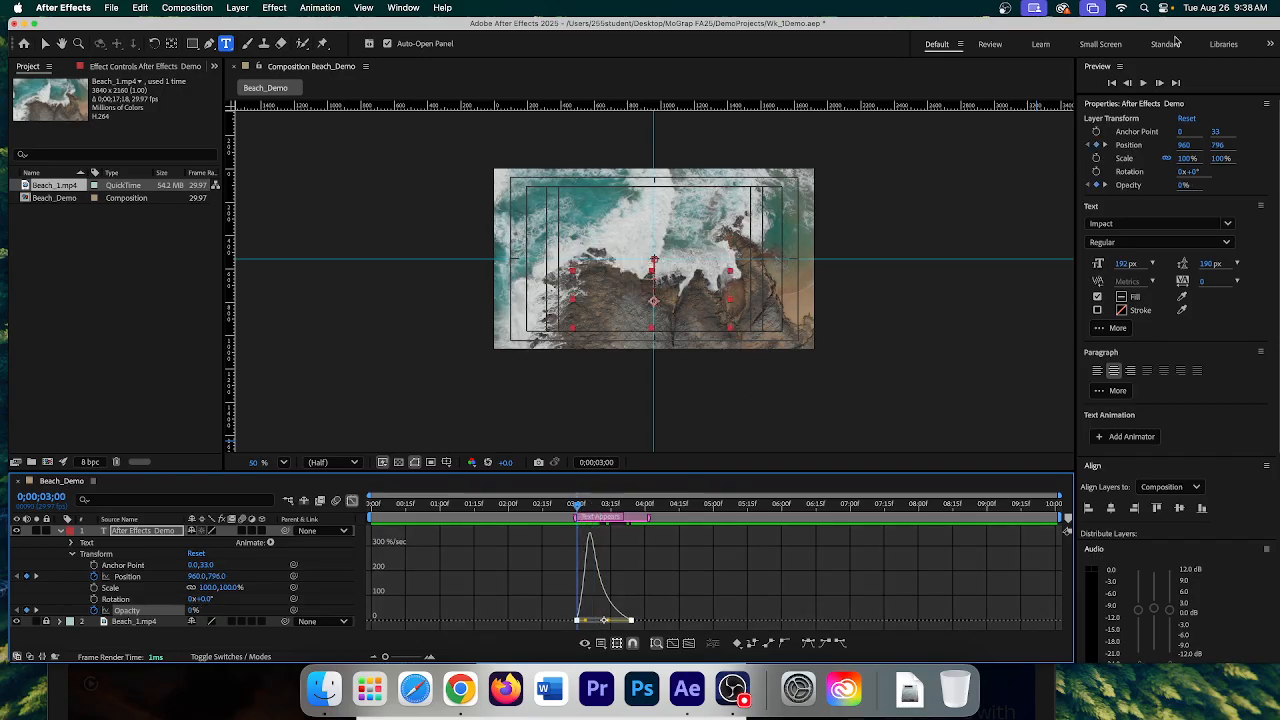
{"action": "left_click", "coordinate": [1143, 83]}
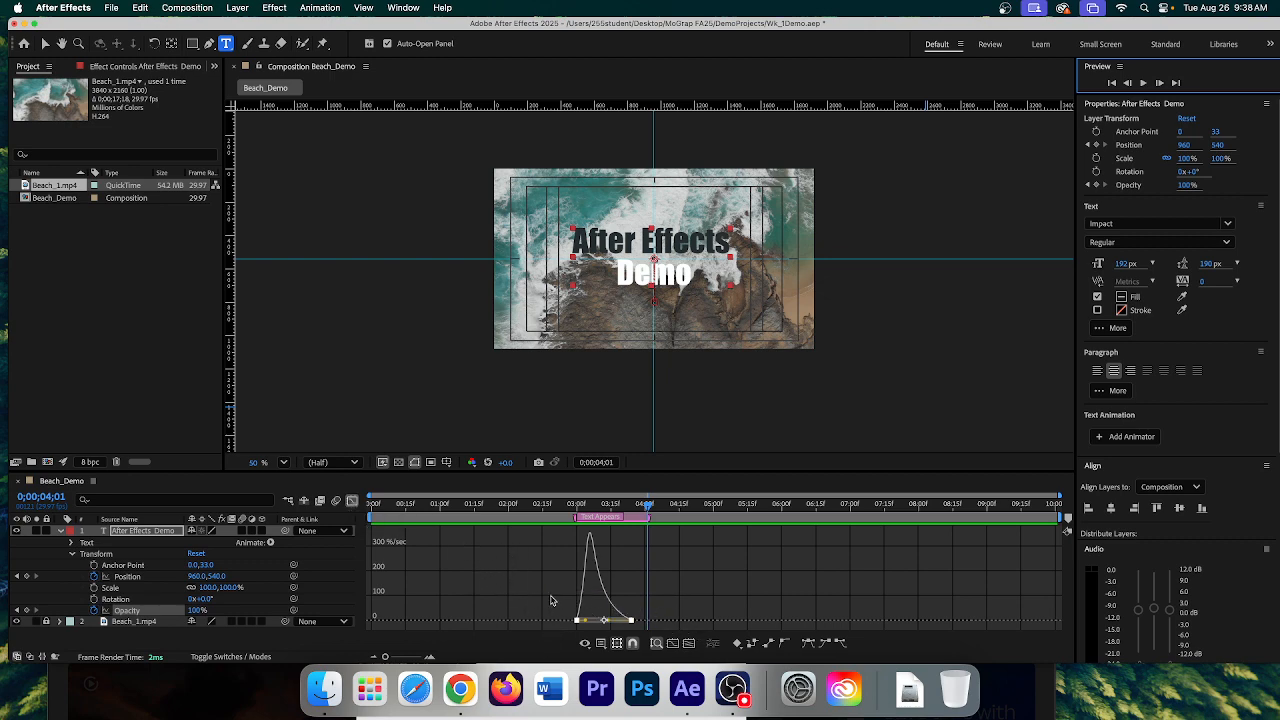
- Turn off the Graph Editor, deselect the title, preview, and move the time to 0;00;06;15
{"action": "left_click", "coordinate": [353, 501]}
{"action": "left_click", "coordinate": [705, 567]}
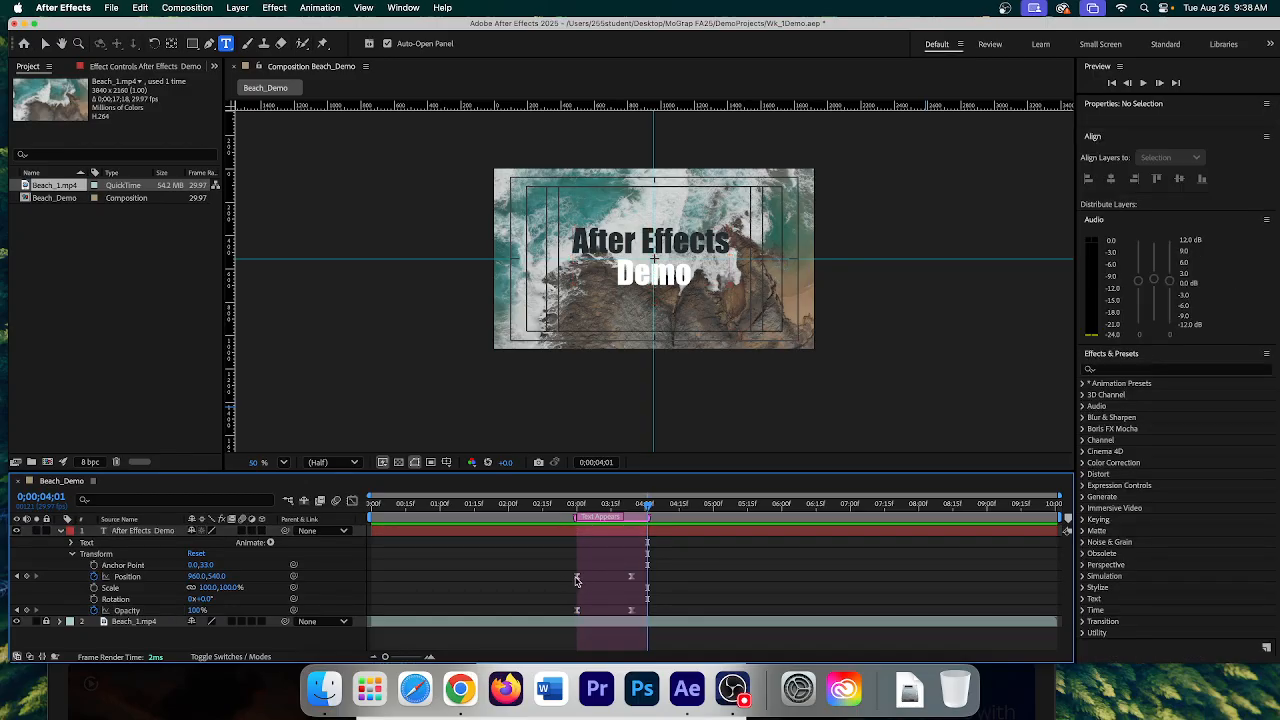
{"action": "mouse_move", "coordinate": [633, 582]}
{"action": "left_click", "coordinate": [1144, 84]}
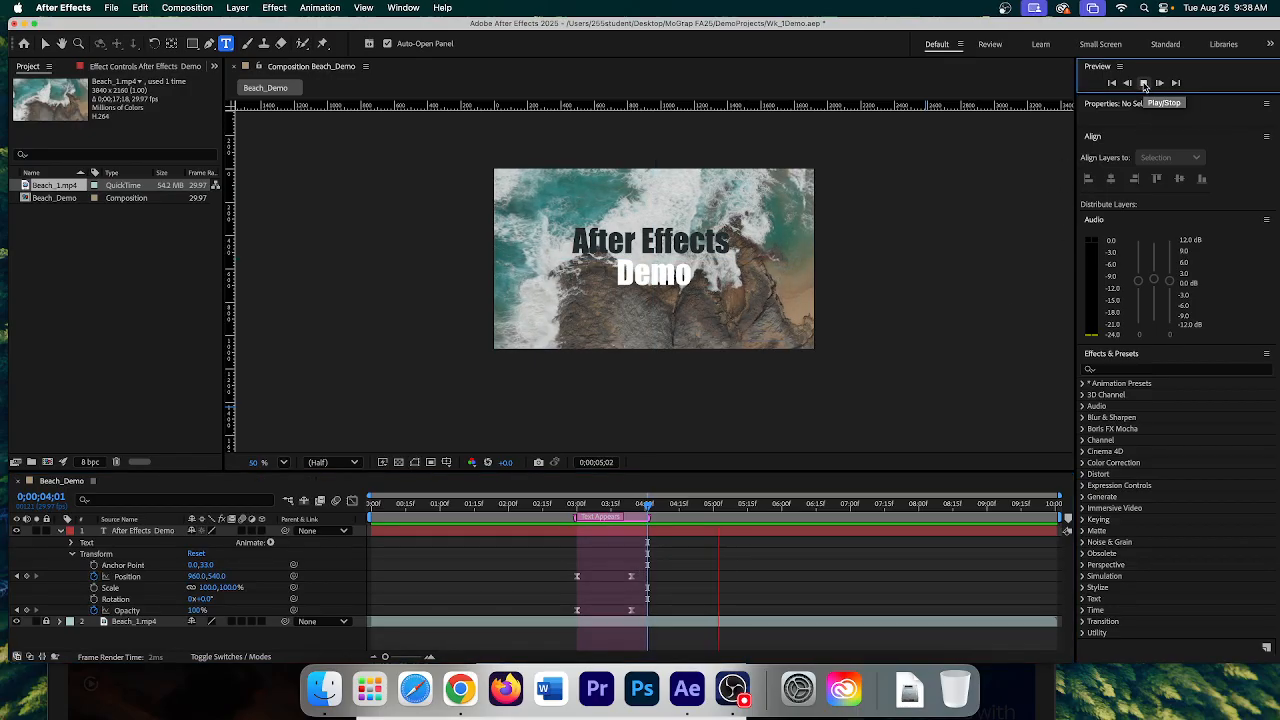
{"action": "left_click", "coordinate": [1144, 84]}
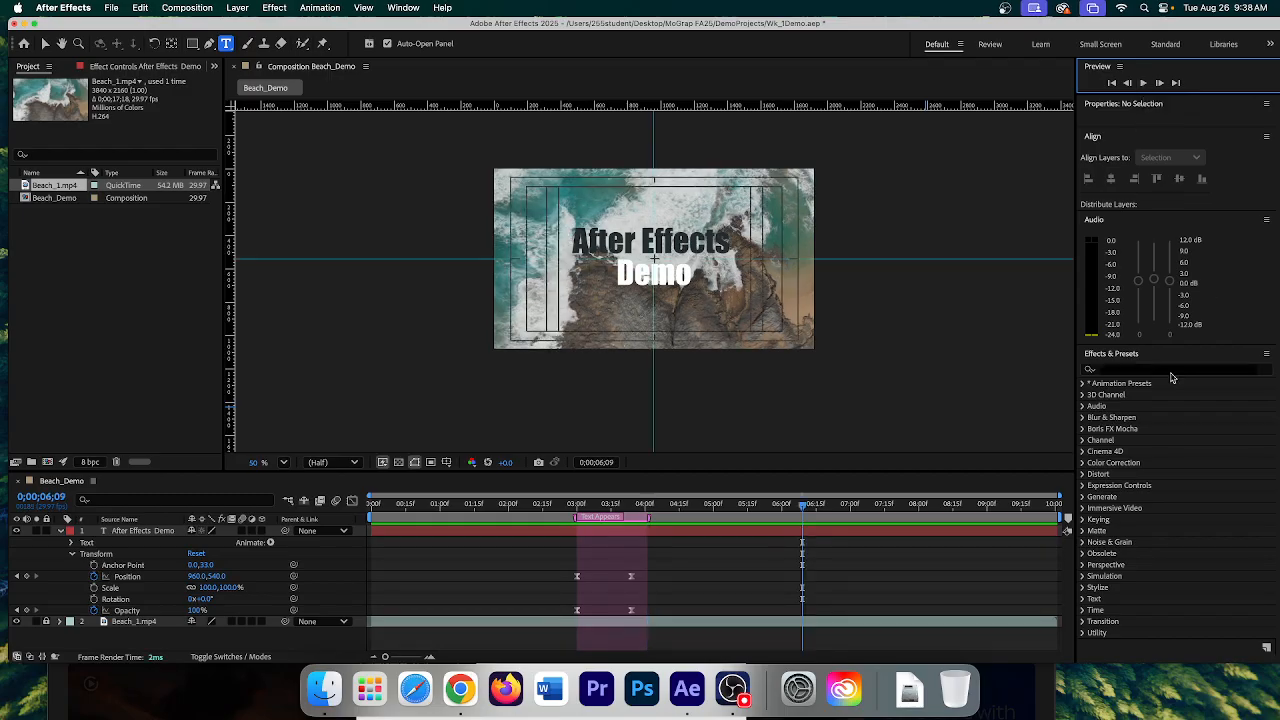
{"action": "left_click_drag", "start_coordinate": [806, 509], "coordinate": [818, 509]}
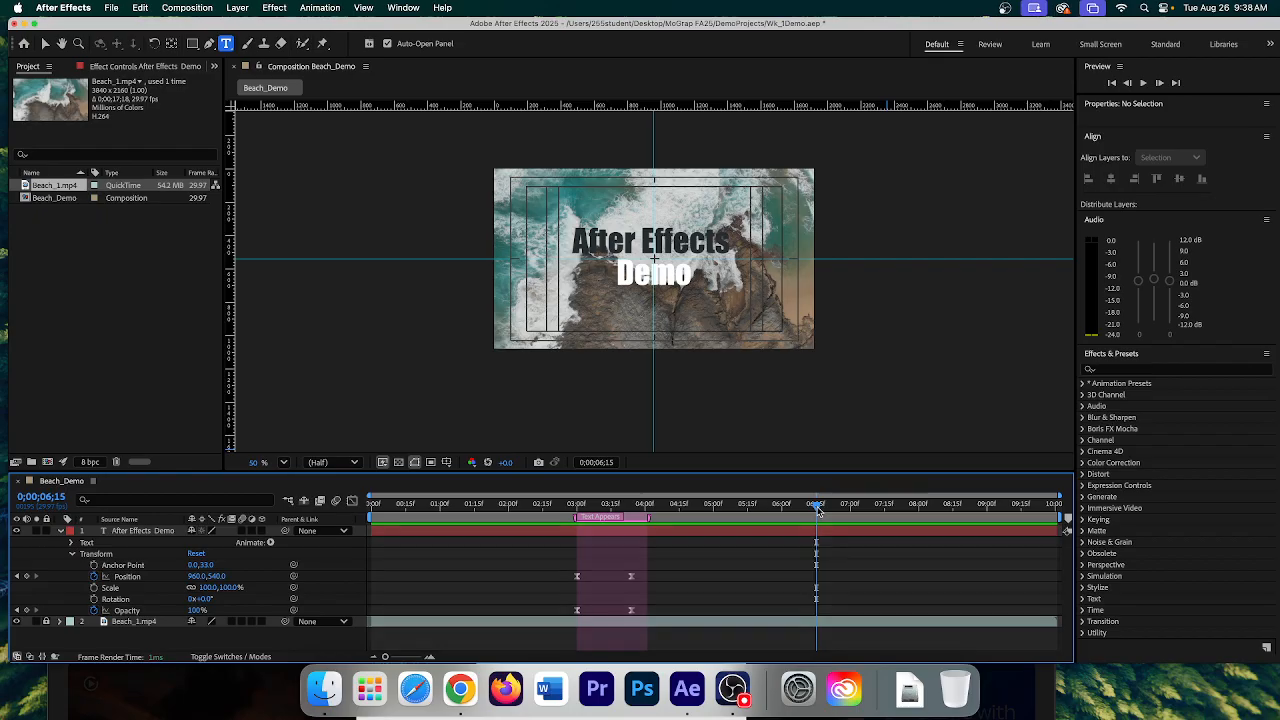
- Add a composition marker at 0;00;06;15 with the comment 'Vanish'
{"action": "left_click", "coordinate": [1068, 521]}
{"action": "double_click", "coordinate": [818, 519]}
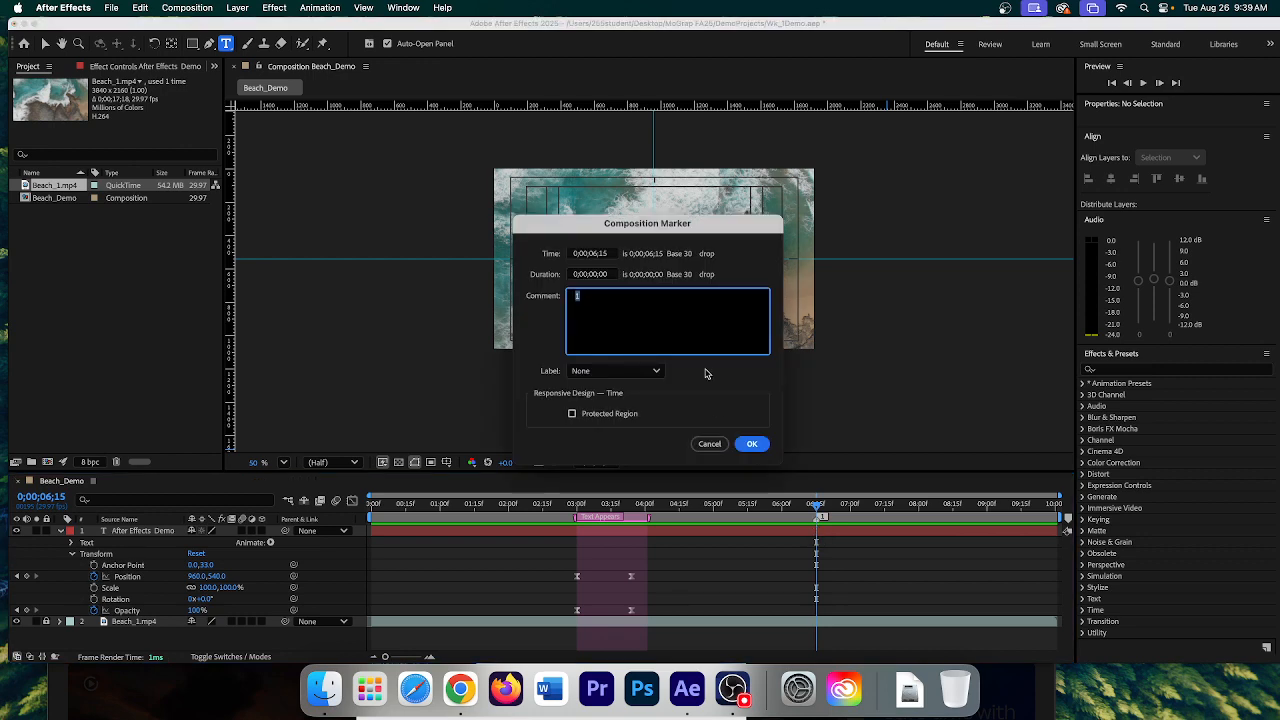
{"action": "type", "text": "Vanish"}
{"action": "left_click", "coordinate": [752, 443]}
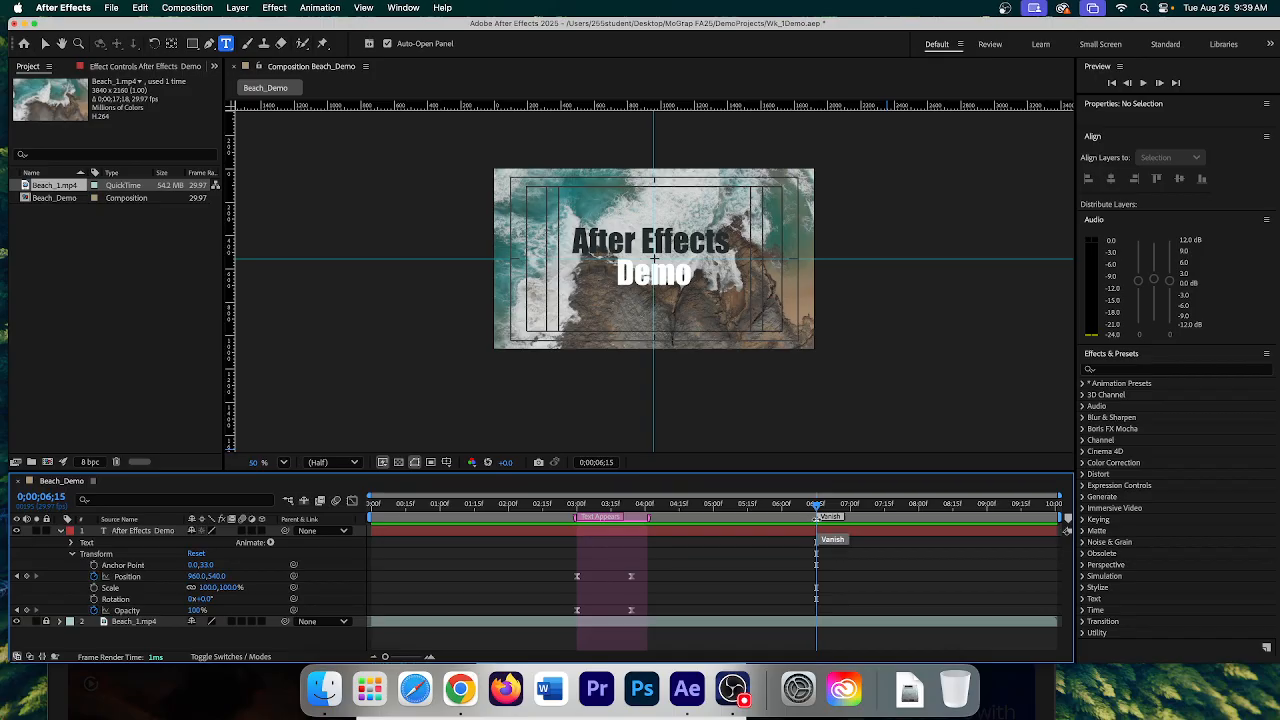
- Give the Vanish marker an Aqua label, Protected Region, and a 1-second duration
{"action": "double_click", "coordinate": [817, 518]}
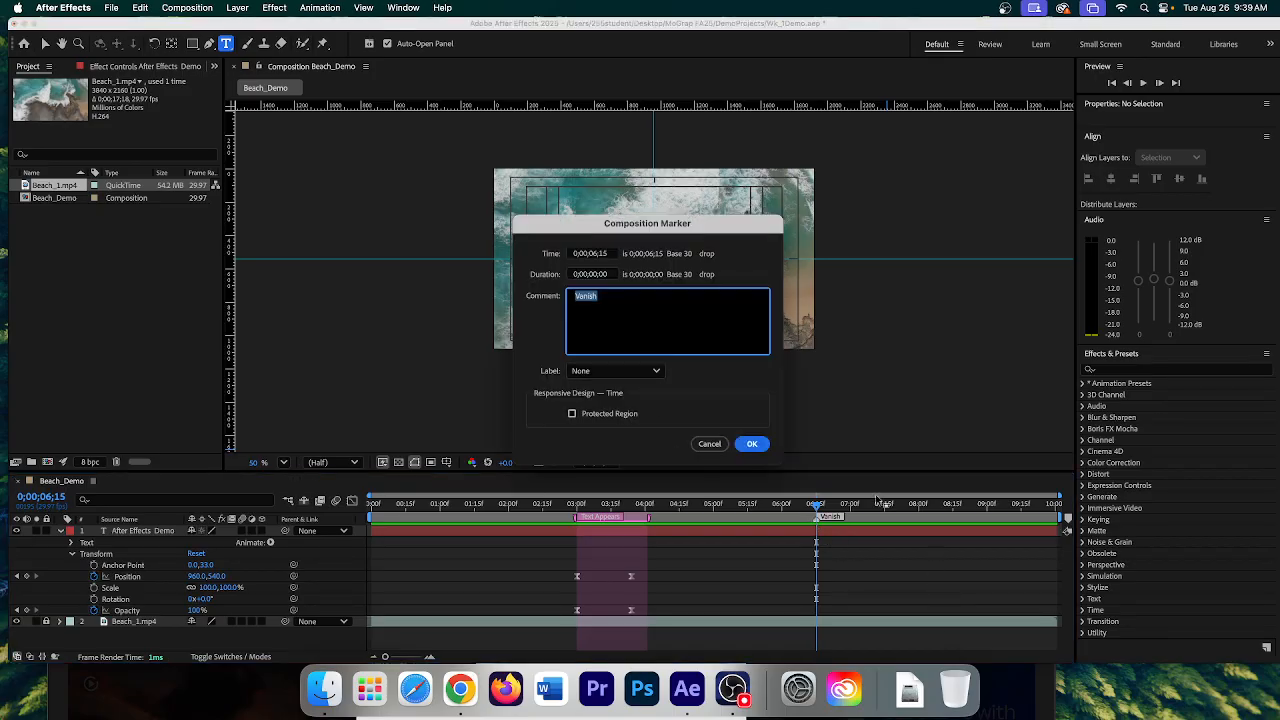
{"action": "left_click", "coordinate": [600, 373]}
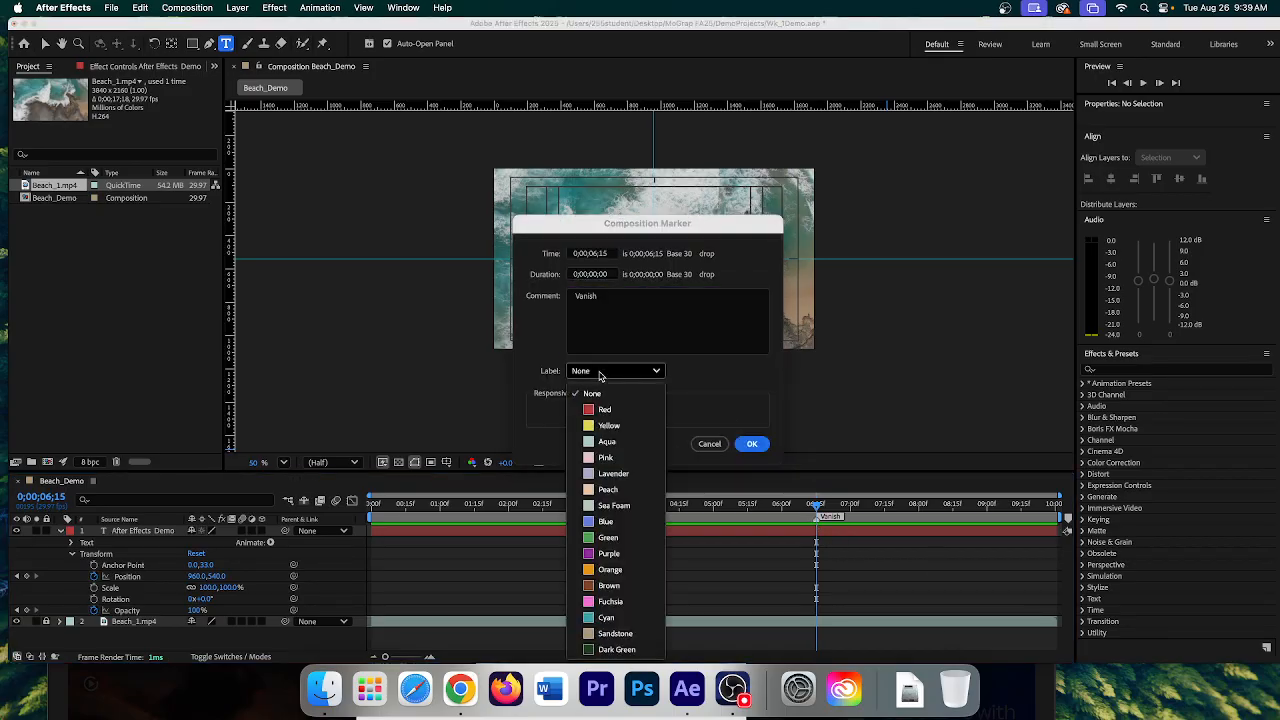
{"action": "left_click", "coordinate": [605, 442]}
{"action": "left_click", "coordinate": [571, 413]}
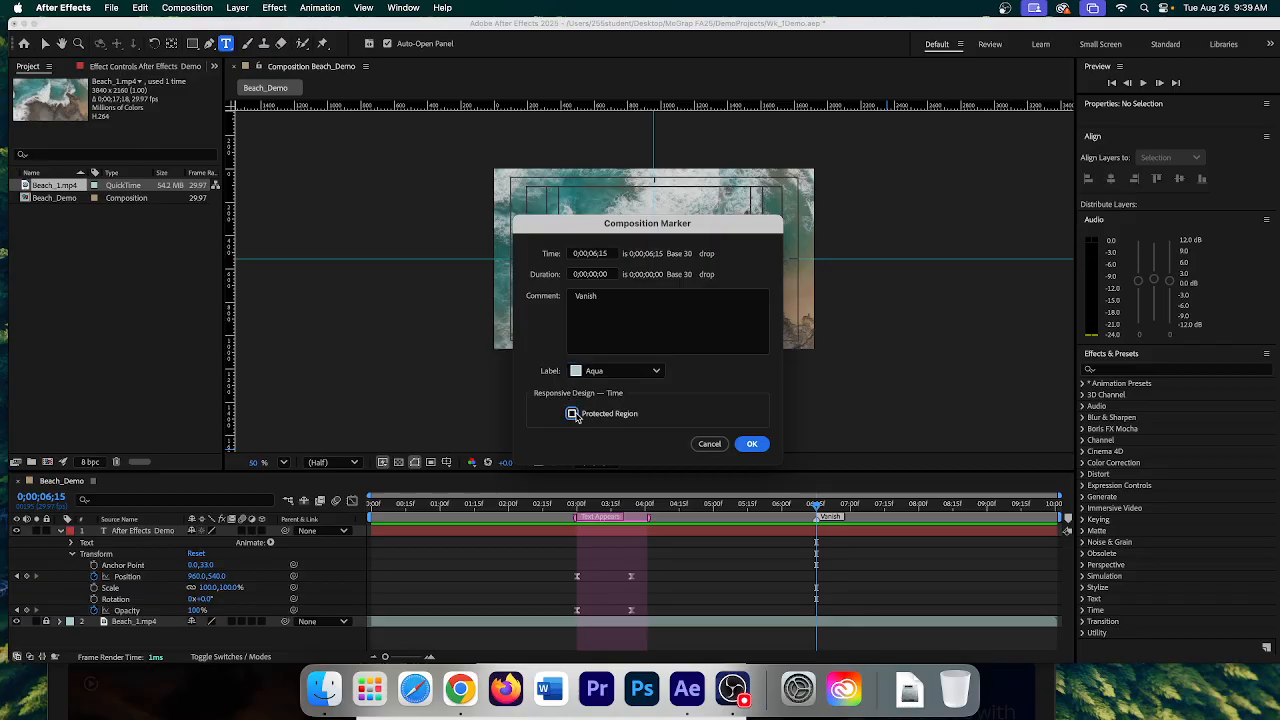
{"action": "left_click", "coordinate": [593, 276]}
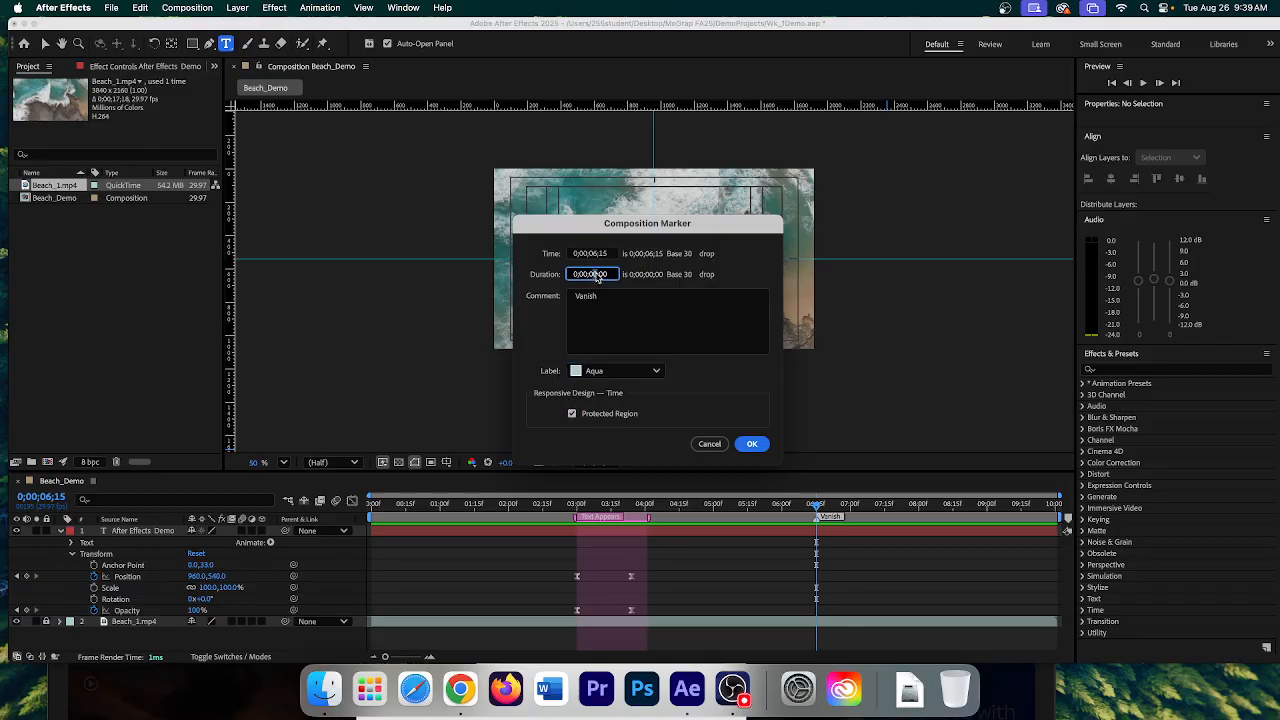
{"action": "type", "text": "100"}
{"action": "left_click", "coordinate": [750, 443]}
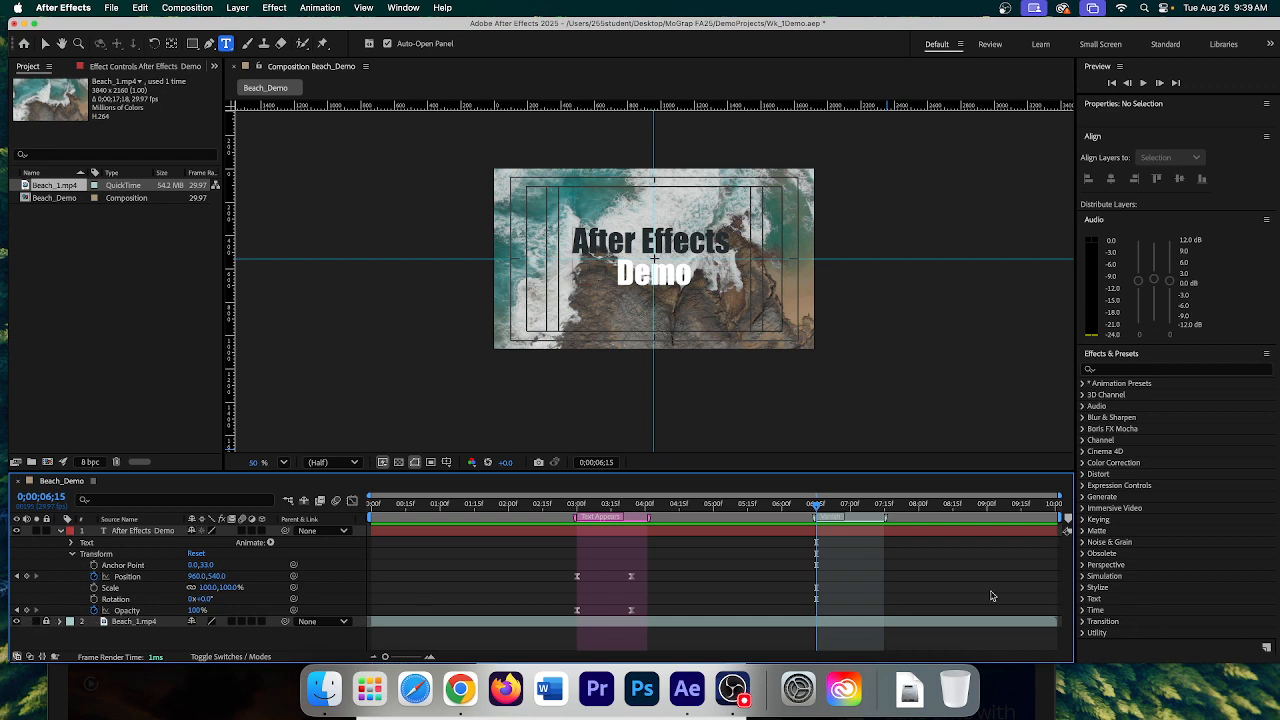
- Keyframe the title's Opacity from 100% at 0;00;06;15 to 0% at the Vanish end
{"action": "left_click", "coordinate": [25, 611]}
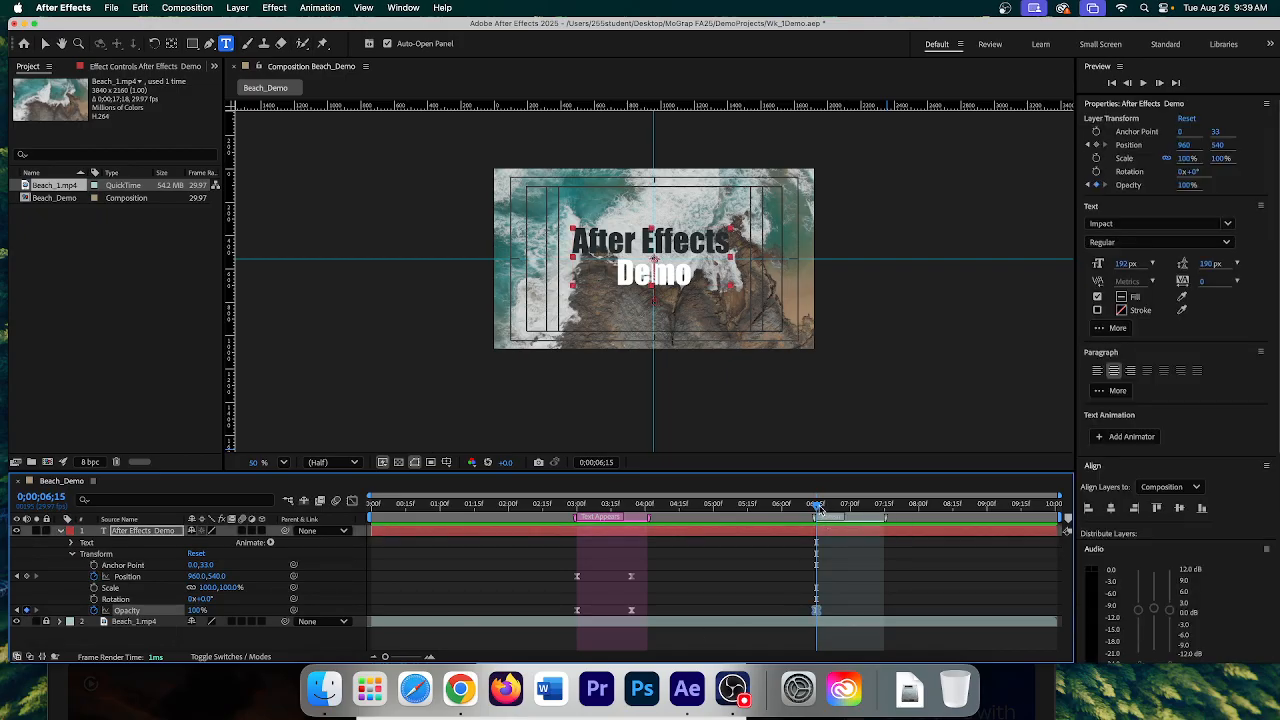
{"action": "left_click_drag", "start_coordinate": [818, 506], "coordinate": [884, 513]}
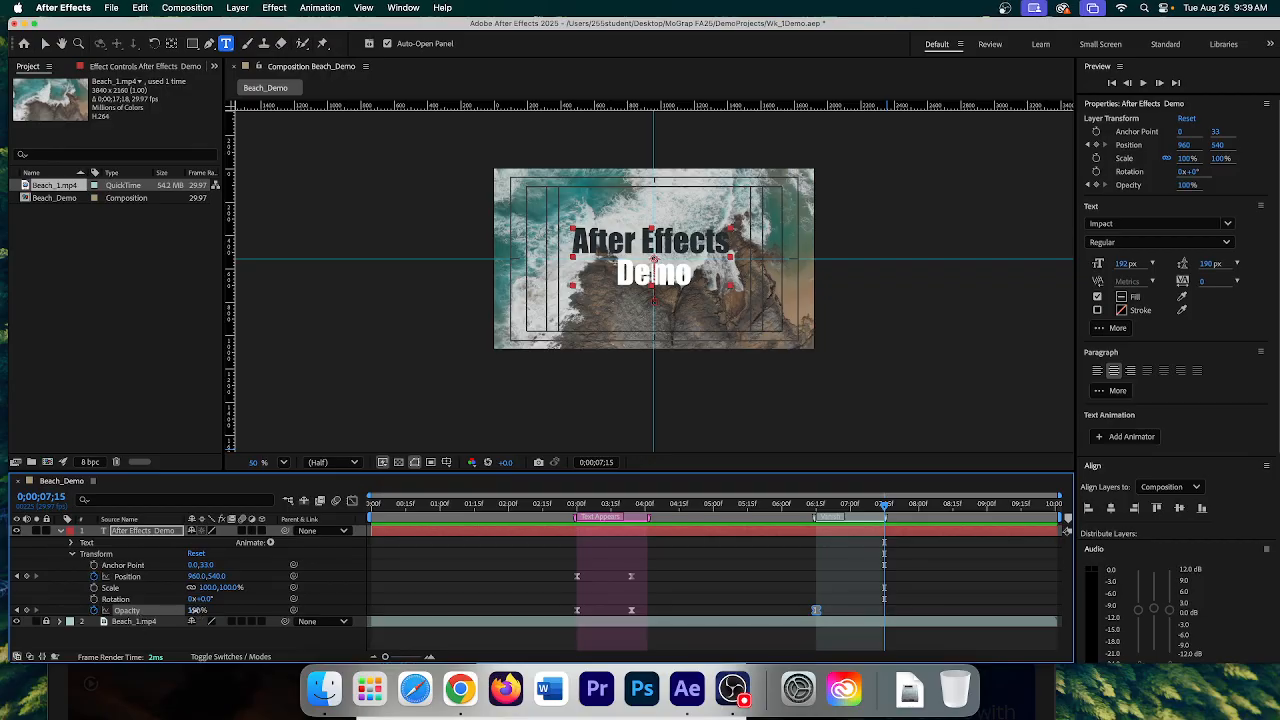
{"action": "left_click_drag", "start_coordinate": [197, 610], "coordinate": [128, 610]}
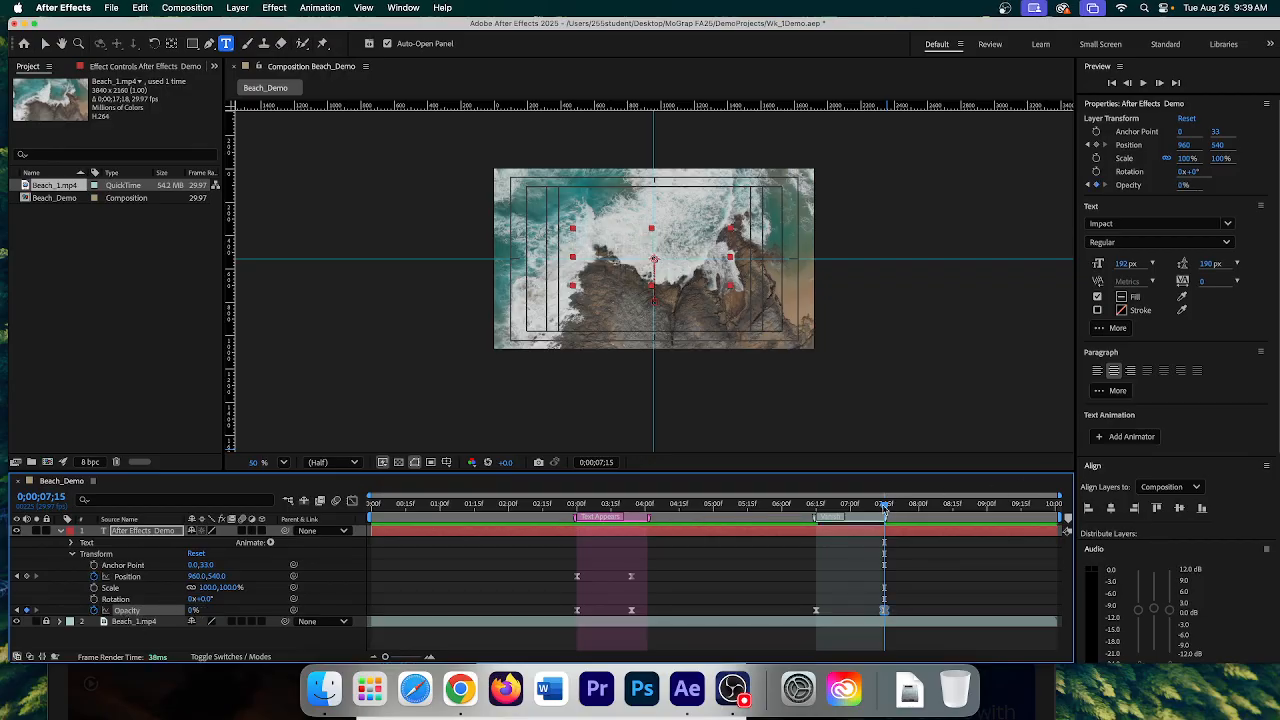
{"action": "left_click_drag", "start_coordinate": [886, 512], "coordinate": [814, 510]}
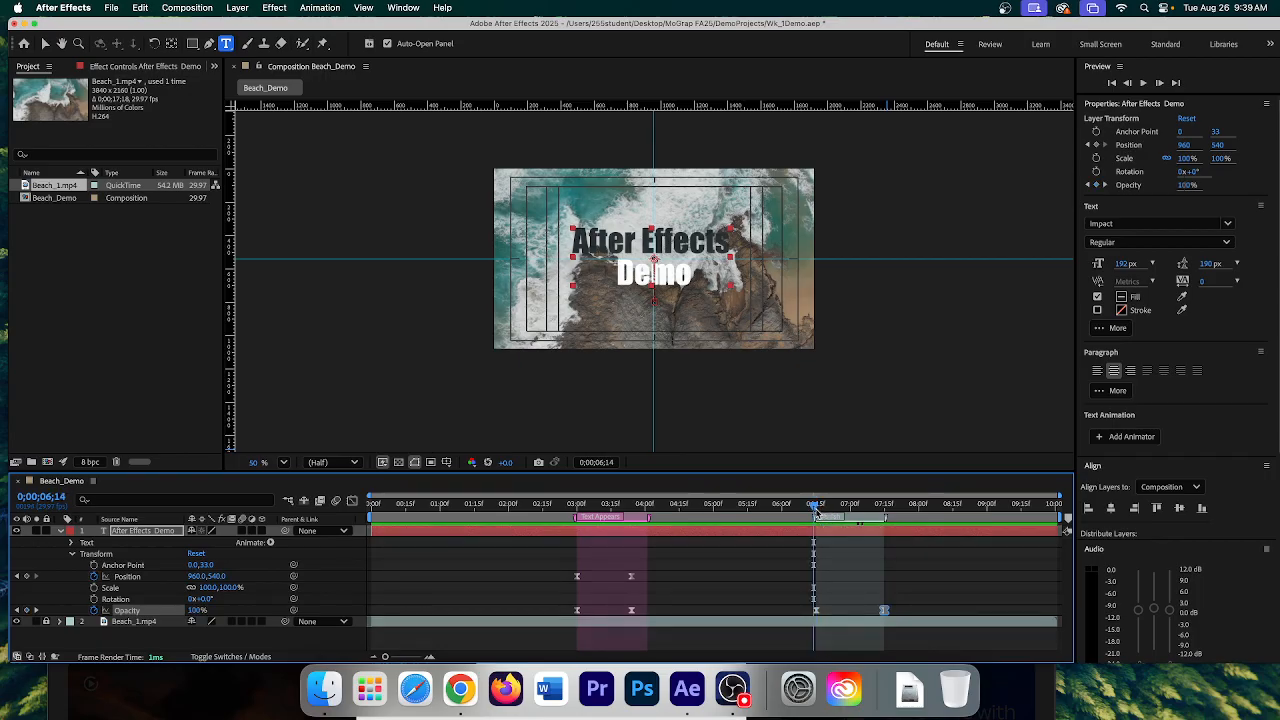
{"action": "left_click_drag", "start_coordinate": [817, 510], "coordinate": [820, 511]}
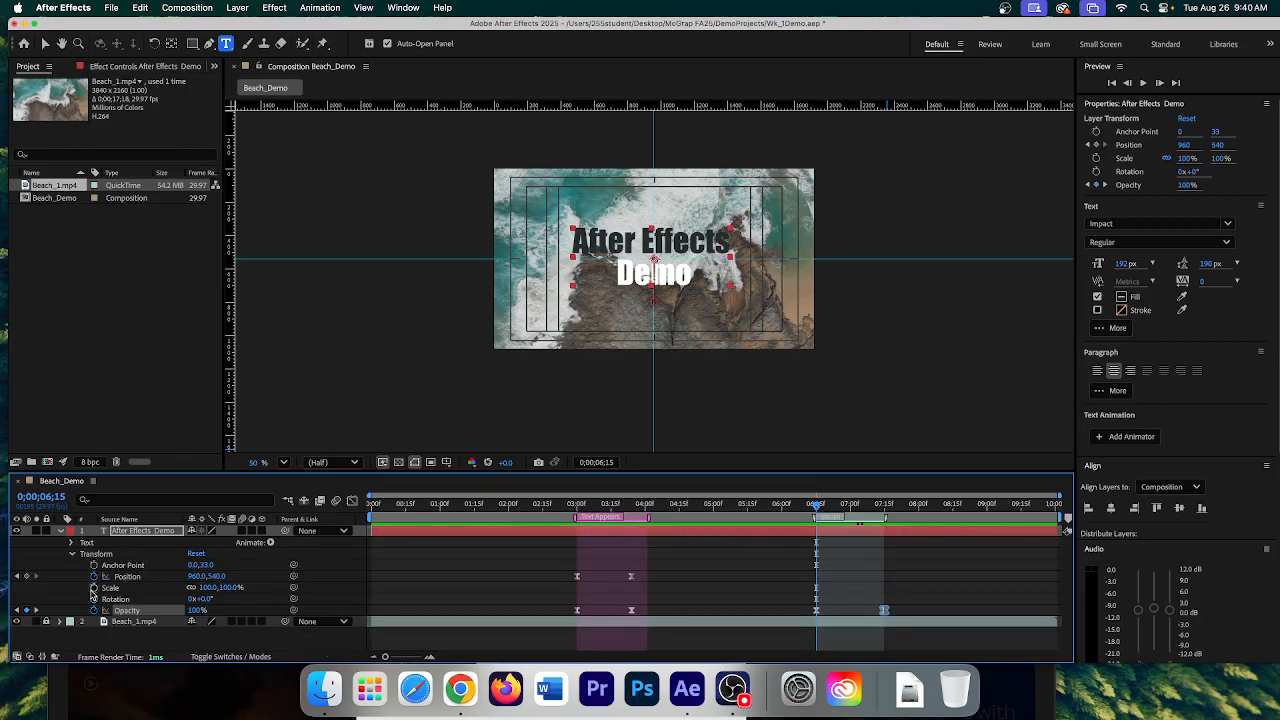
- Keyframe Scale from 100% to 372% across the Vanish span, preview, and select both Scale keyframes
{"action": "left_click", "coordinate": [93, 588]}
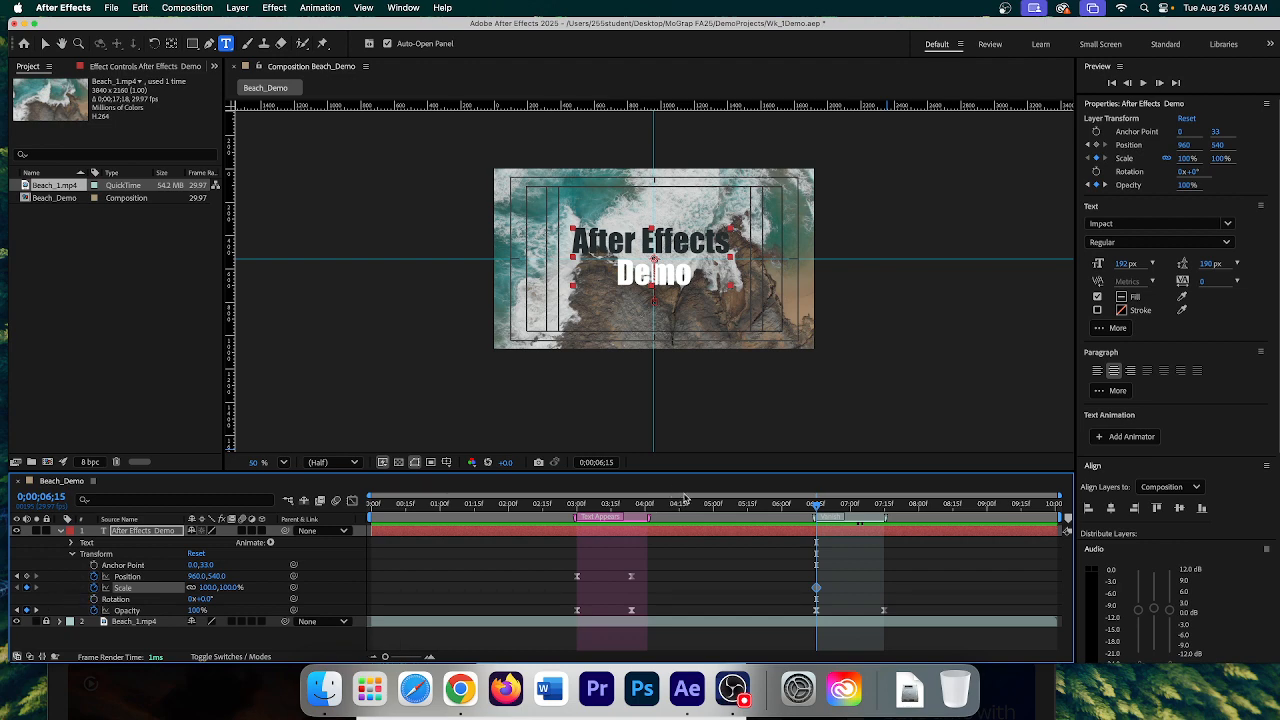
{"action": "left_click_drag", "start_coordinate": [816, 505], "coordinate": [882, 519]}
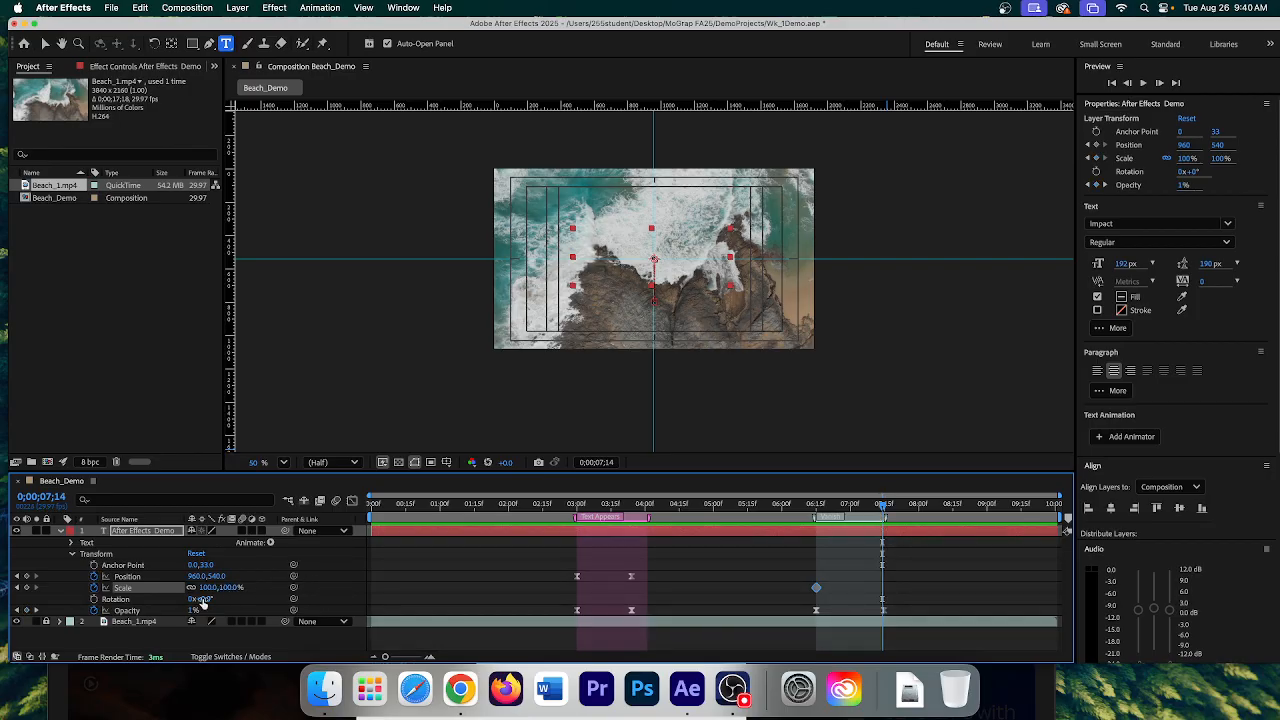
{"action": "left_click_drag", "start_coordinate": [232, 588], "coordinate": [411, 588]}
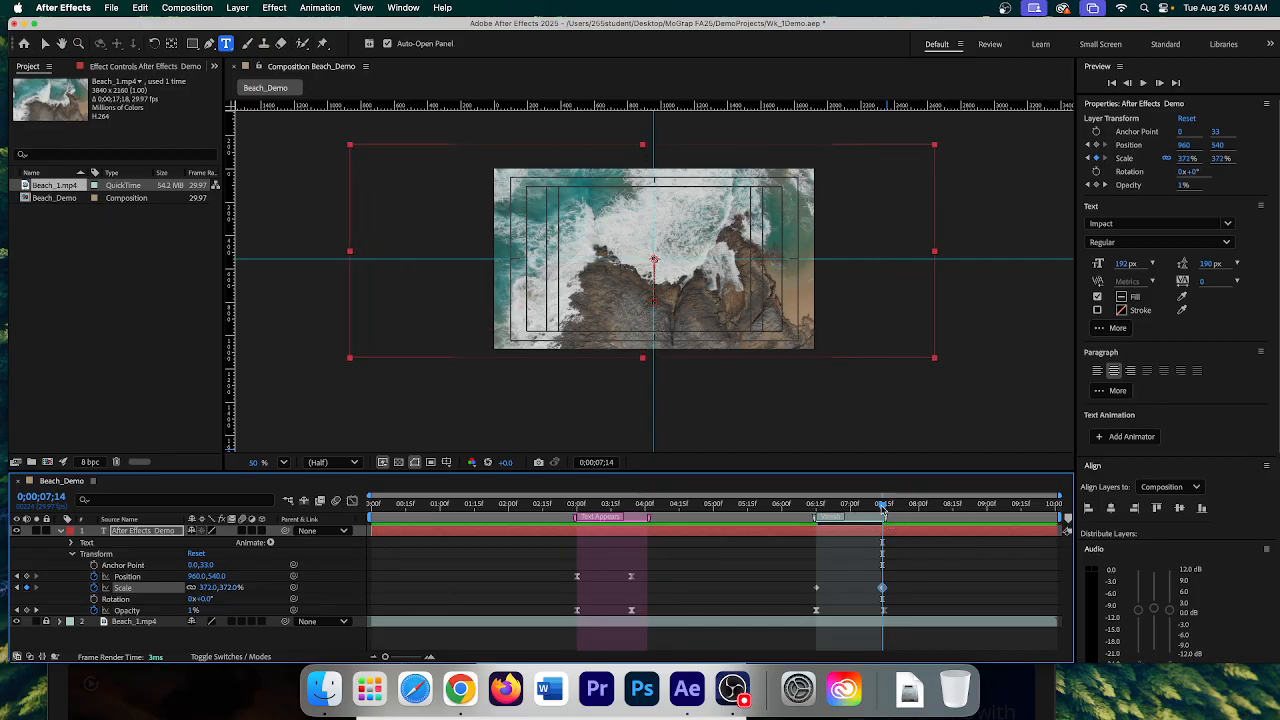
{"action": "left_click_drag", "start_coordinate": [882, 508], "coordinate": [816, 510]}
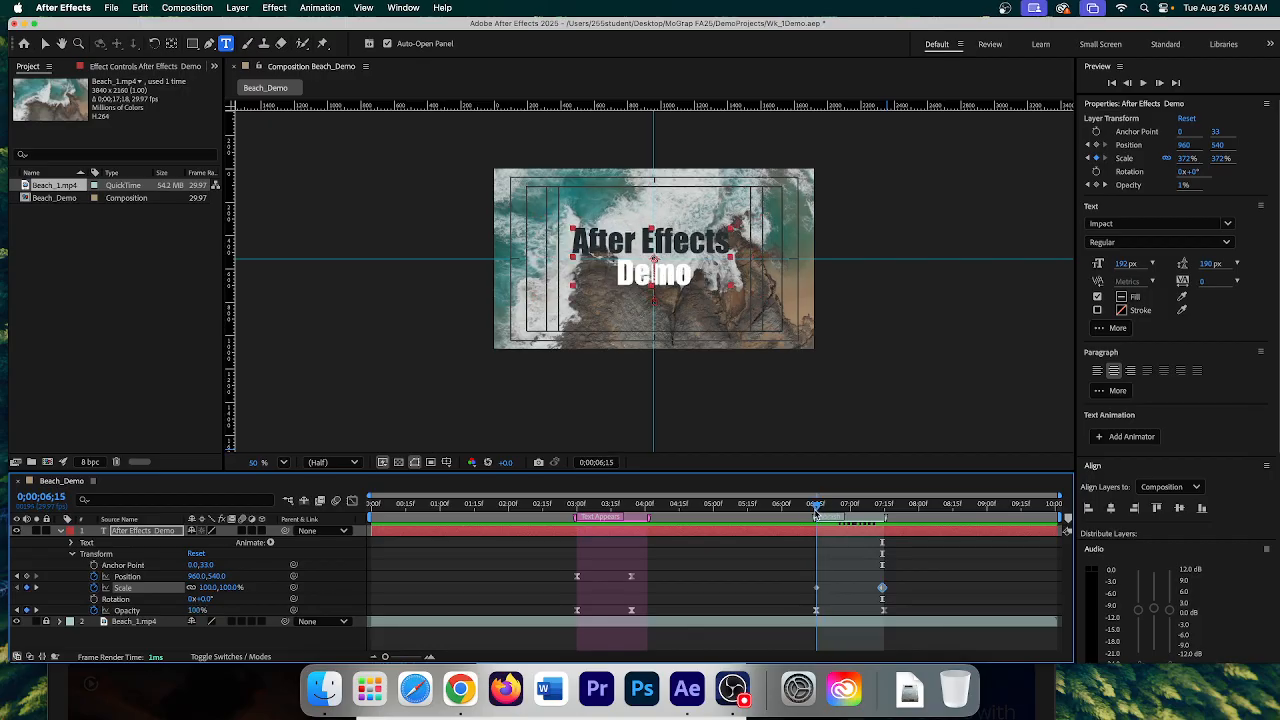
{"action": "left_click", "coordinate": [1143, 83]}
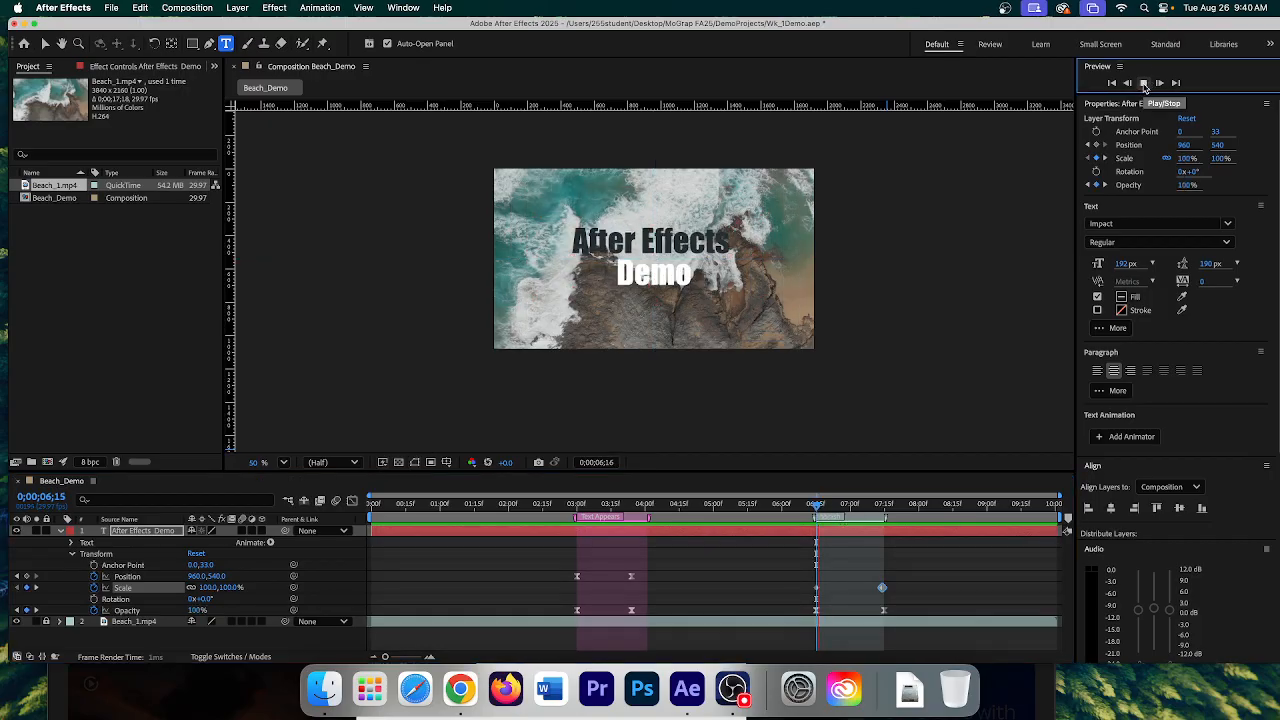
{"action": "left_click", "coordinate": [1144, 85]}
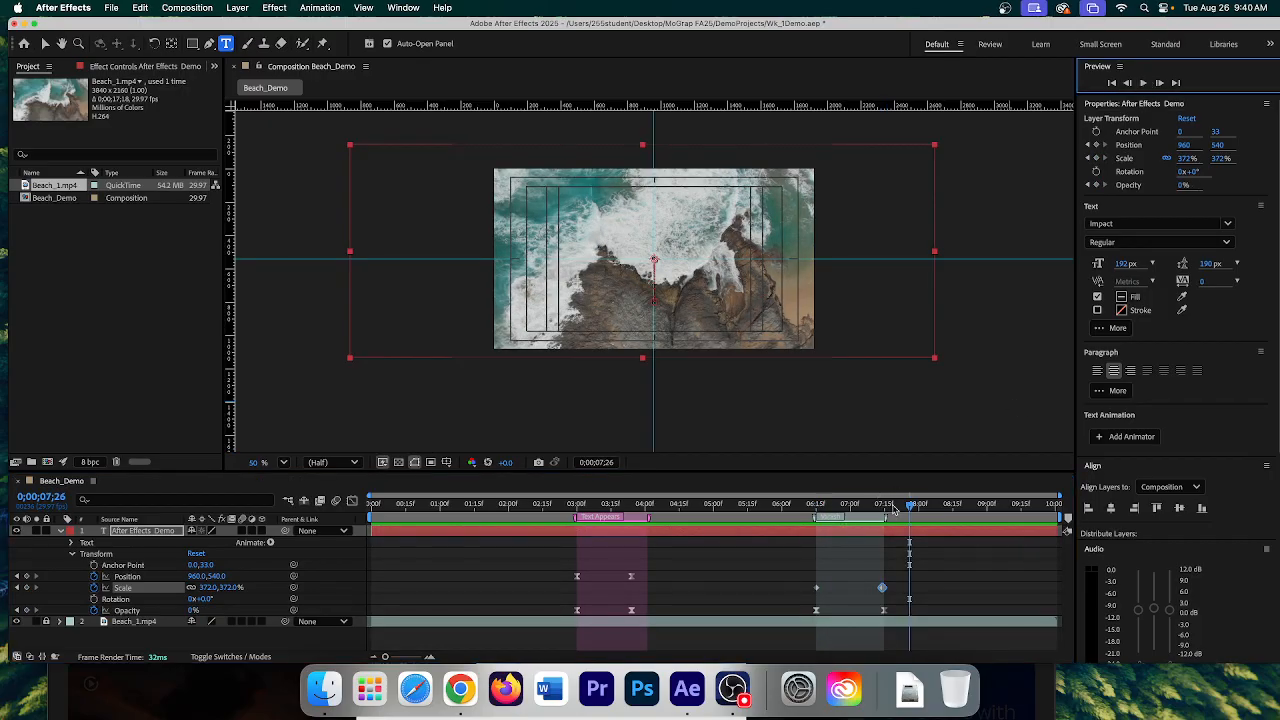
{"action": "left_click_drag", "start_coordinate": [909, 506], "coordinate": [816, 524]}
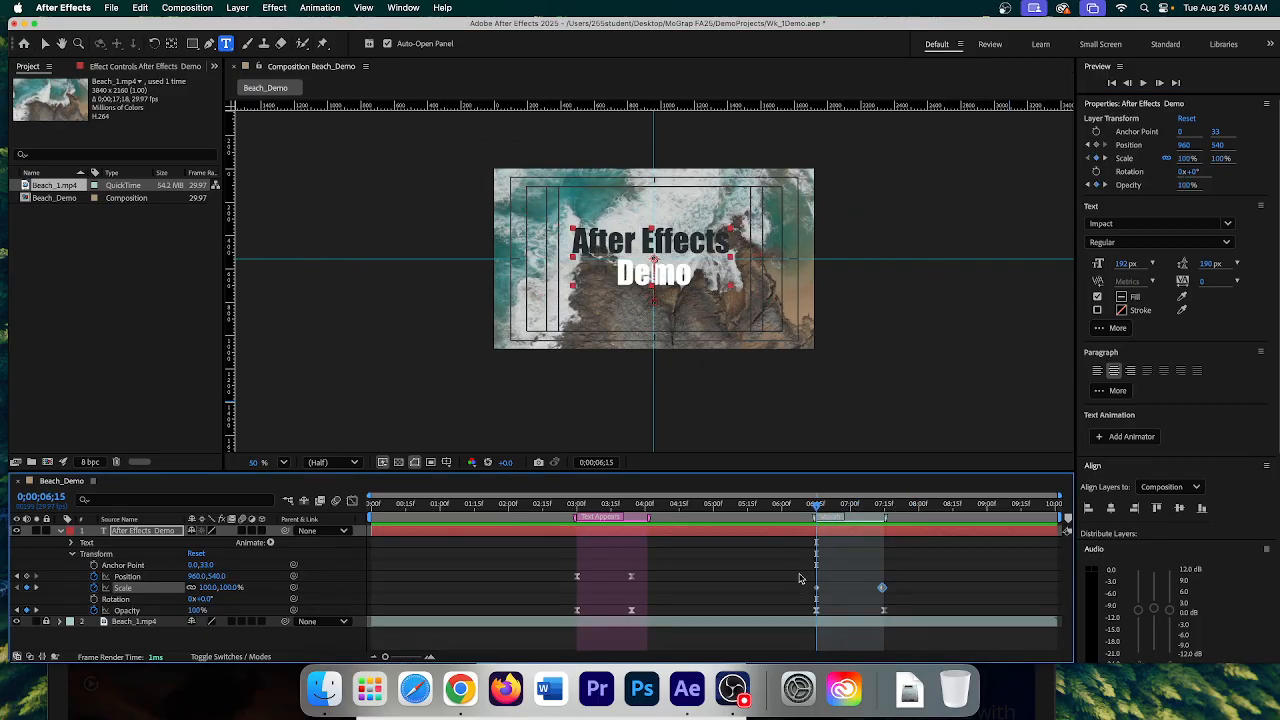
{"action": "left_click_drag", "start_coordinate": [799, 578], "coordinate": [893, 599]}
- Apply Easy Ease to both of the title's Scale keyframes
{"action": "right_click", "coordinate": [884, 590]}
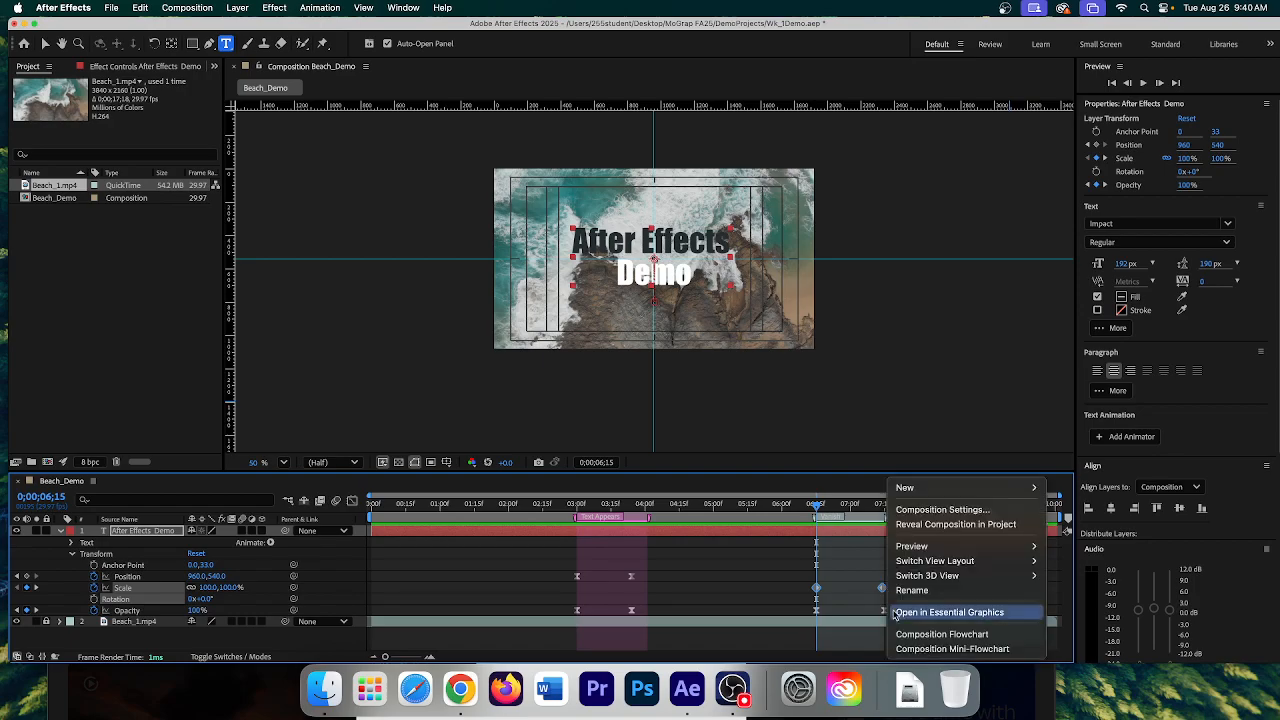
{"action": "right_click", "coordinate": [881, 589]}
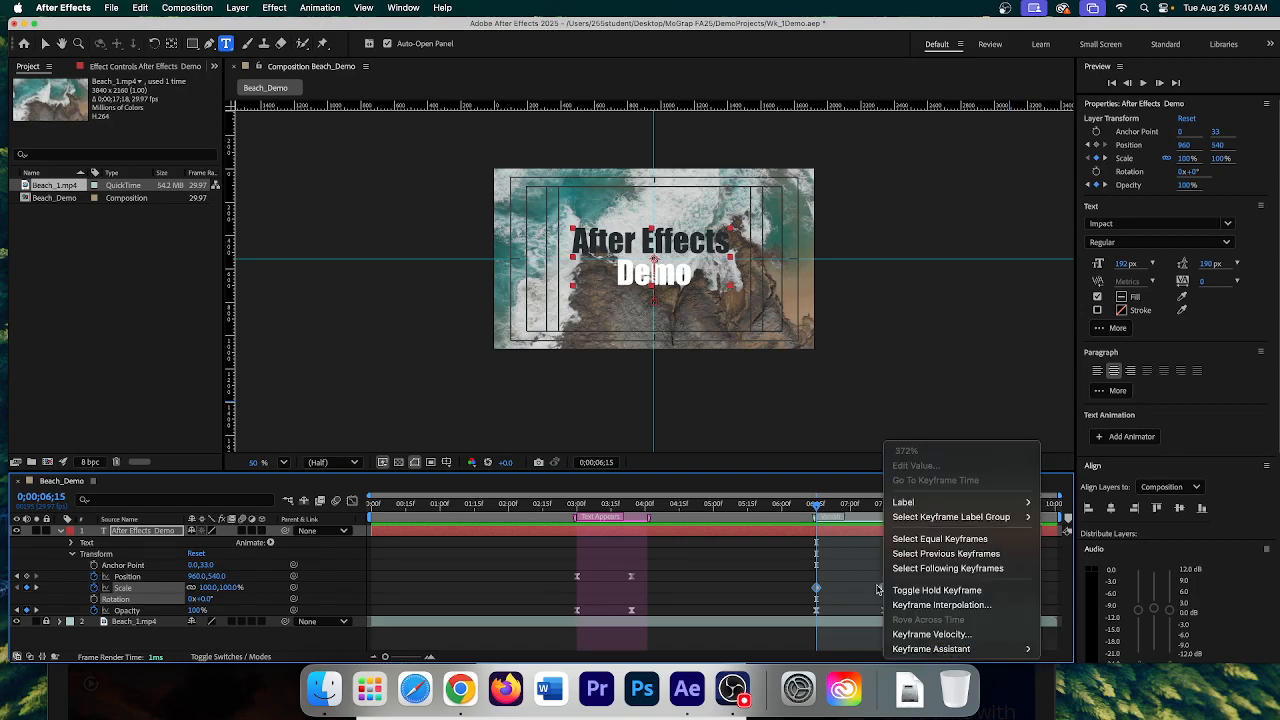
{"action": "left_click", "coordinate": [790, 603]}
{"action": "left_click_drag", "start_coordinate": [794, 592], "coordinate": [884, 595]}
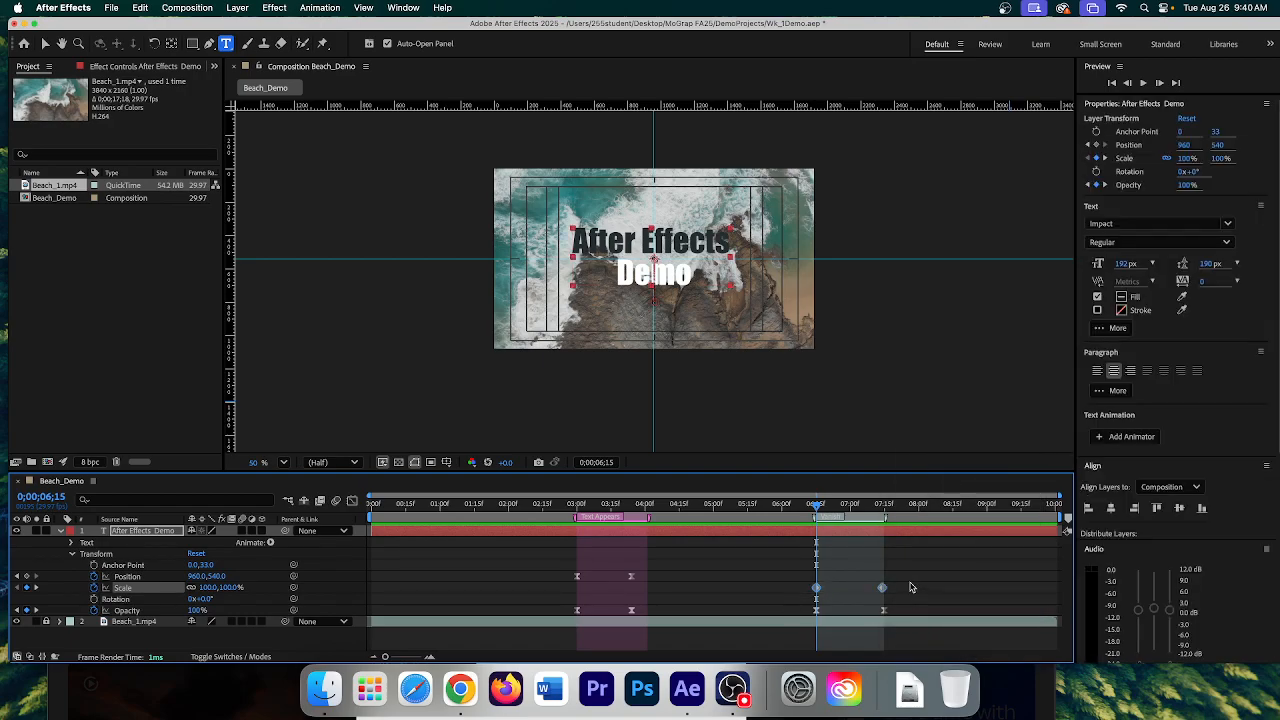
{"action": "right_click", "coordinate": [881, 589]}
{"action": "mouse_move", "coordinate": [930, 648]}
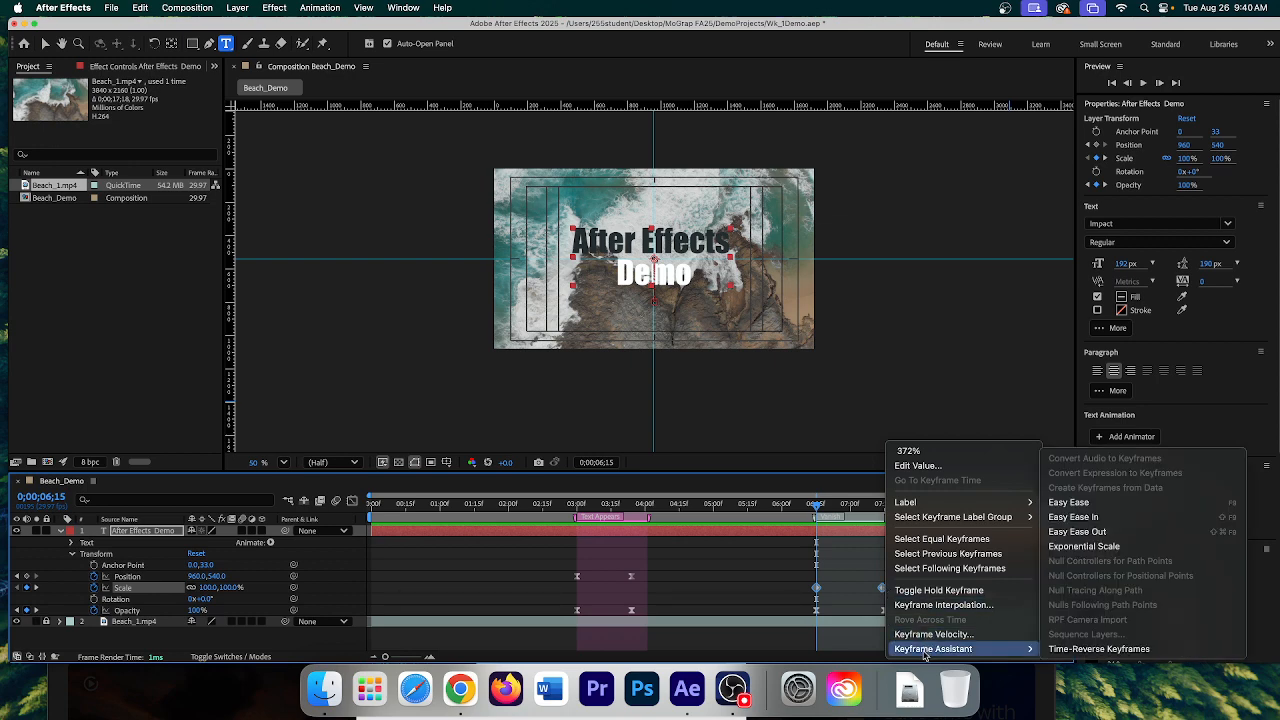
{"action": "left_click", "coordinate": [1090, 505]}
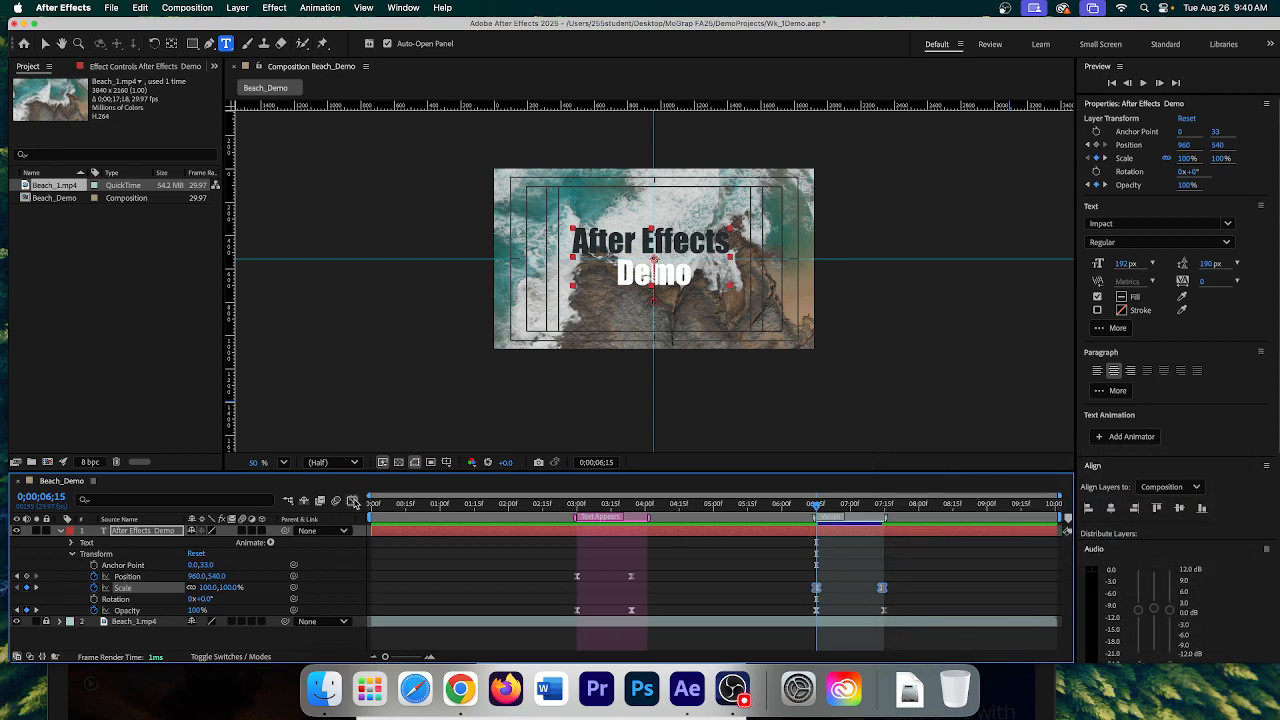
- In the Scale speed graph, push the acceleration late into the vanish, then preview
{"action": "left_click", "coordinate": [352, 501]}
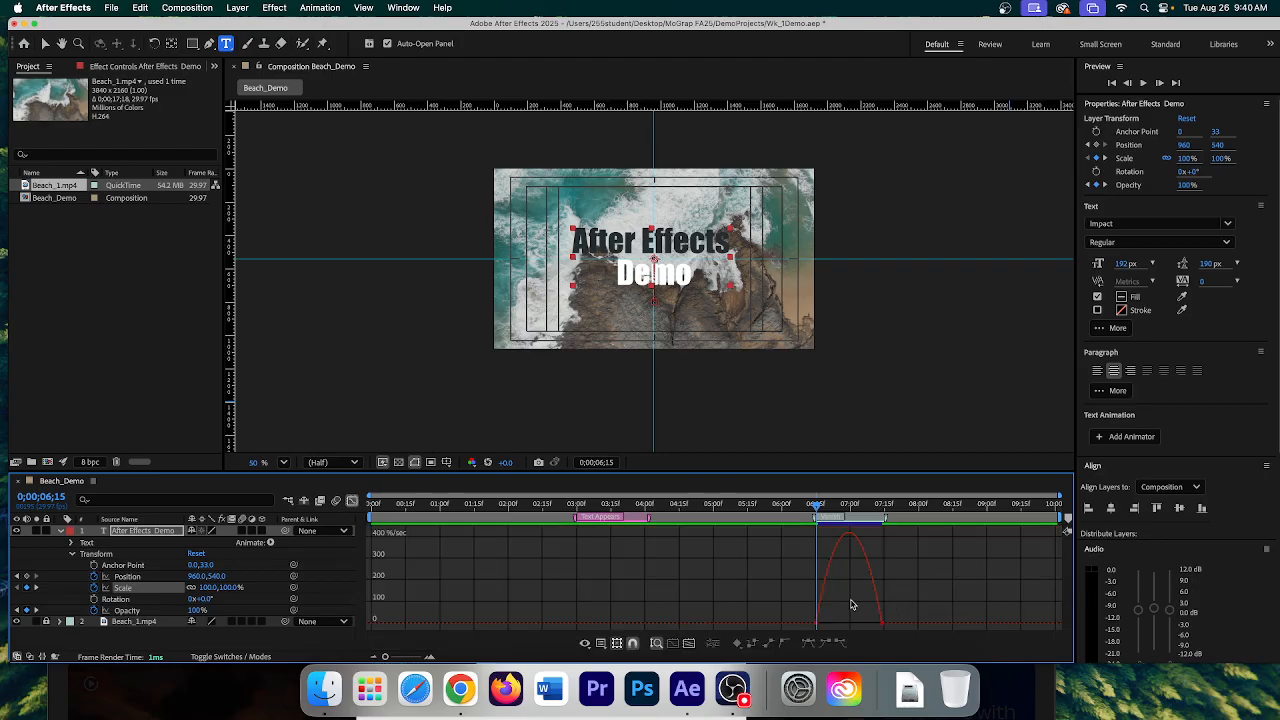
{"action": "left_click", "coordinate": [818, 626]}
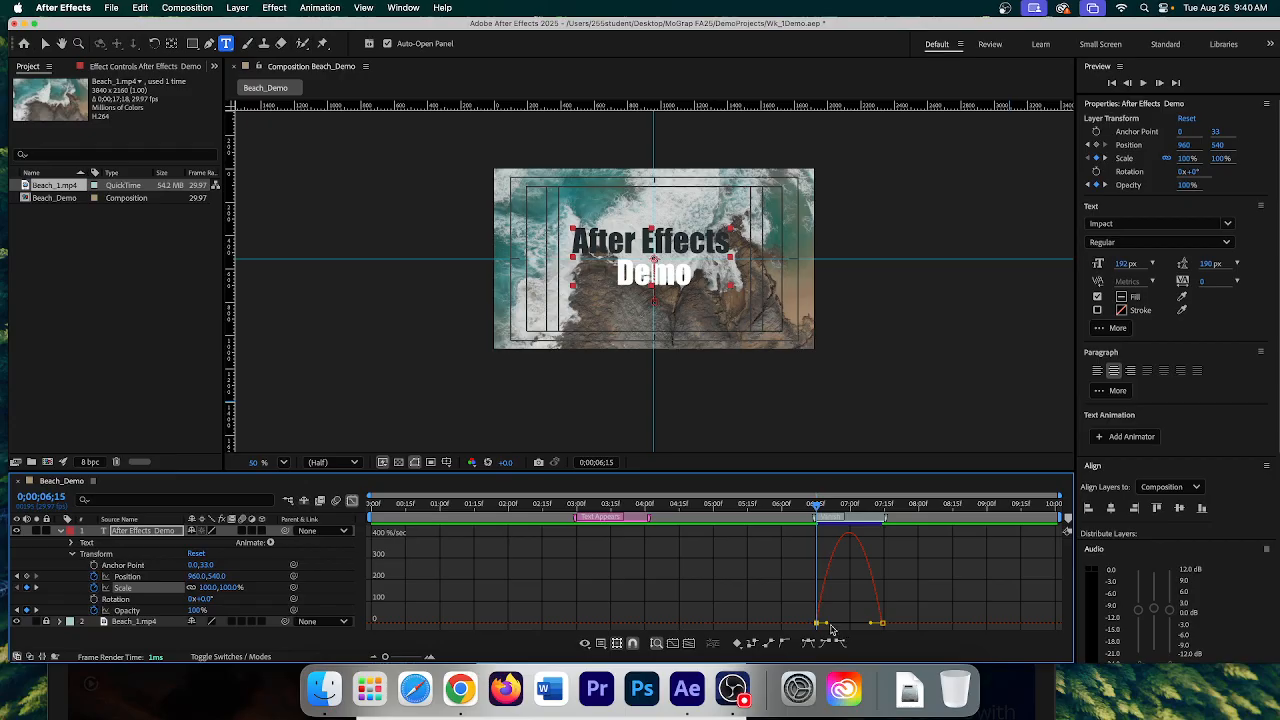
{"action": "left_click_drag", "start_coordinate": [827, 626], "coordinate": [858, 627]}
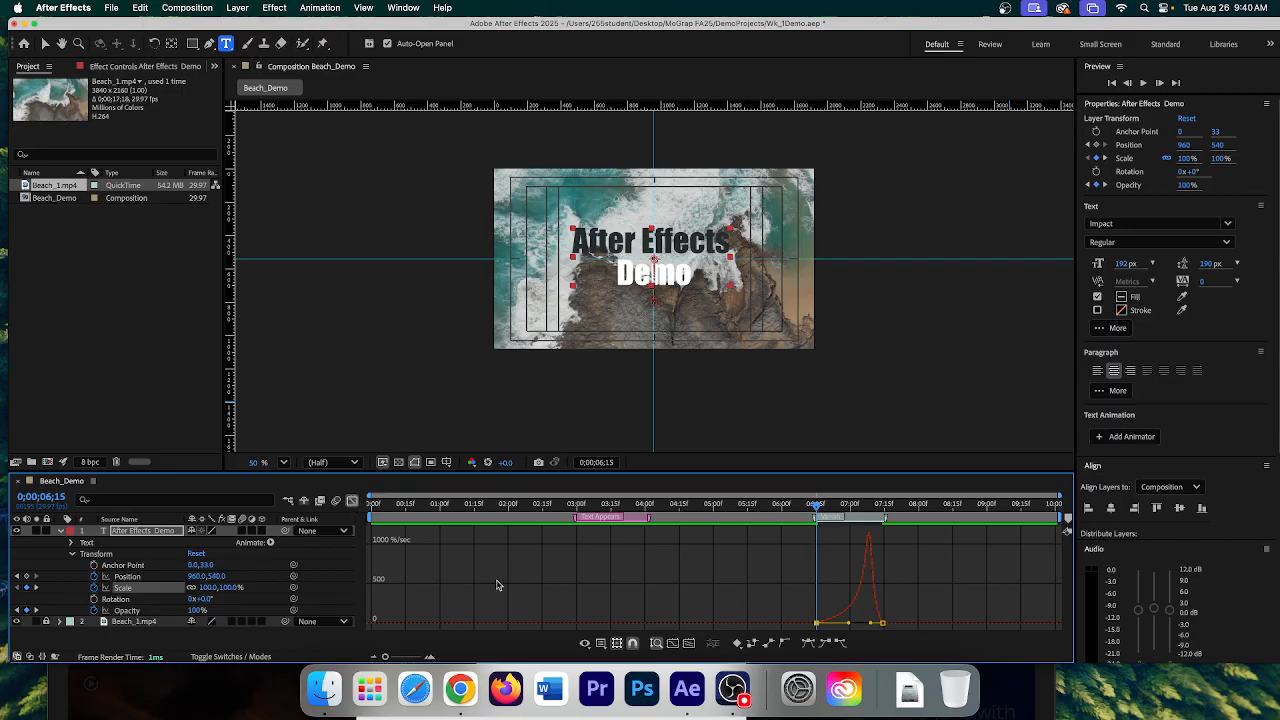
{"action": "left_click", "coordinate": [352, 501]}
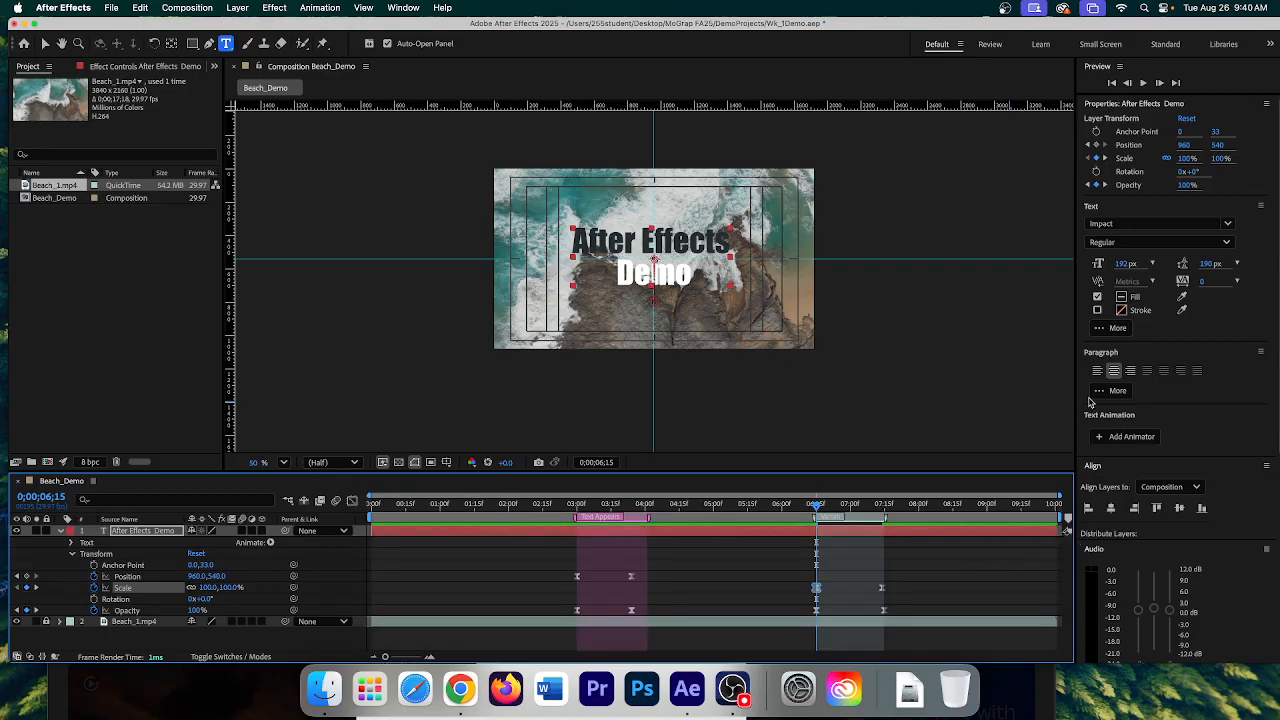
{"action": "left_click", "coordinate": [1145, 83]}
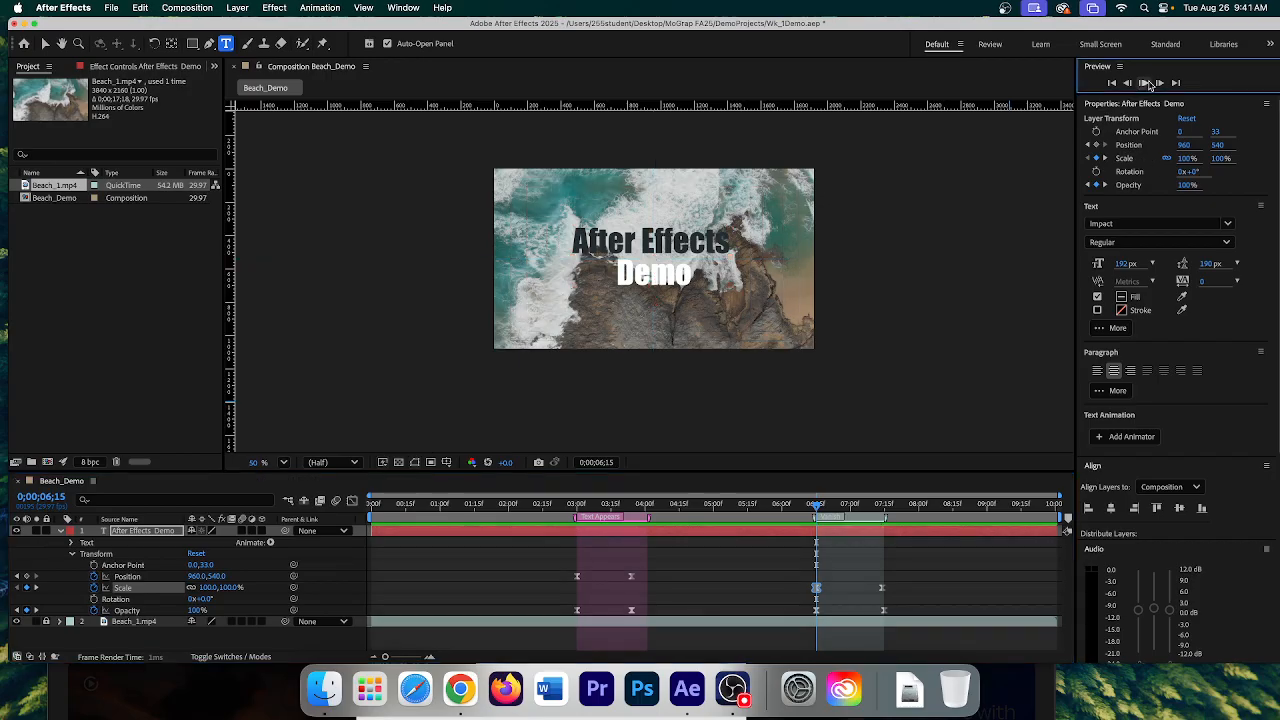
{"action": "left_click", "coordinate": [1147, 84]}
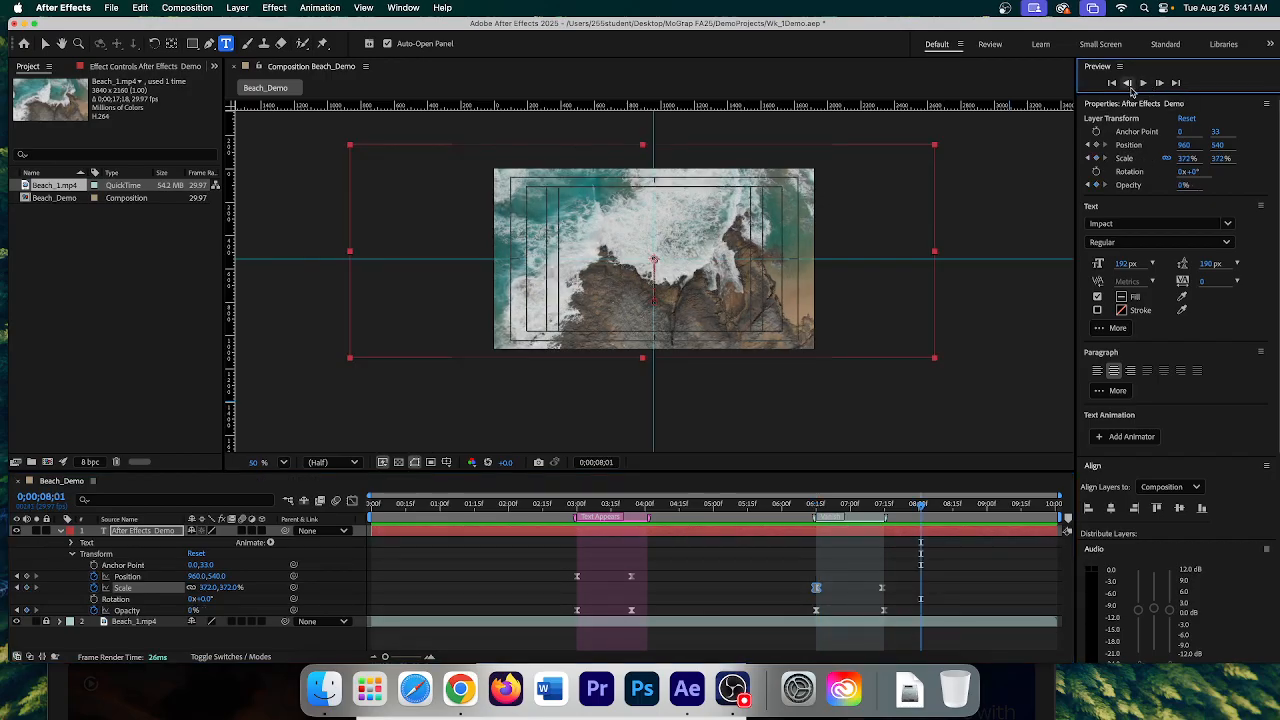
{"action": "left_click_drag", "start_coordinate": [920, 506], "coordinate": [816, 506]}
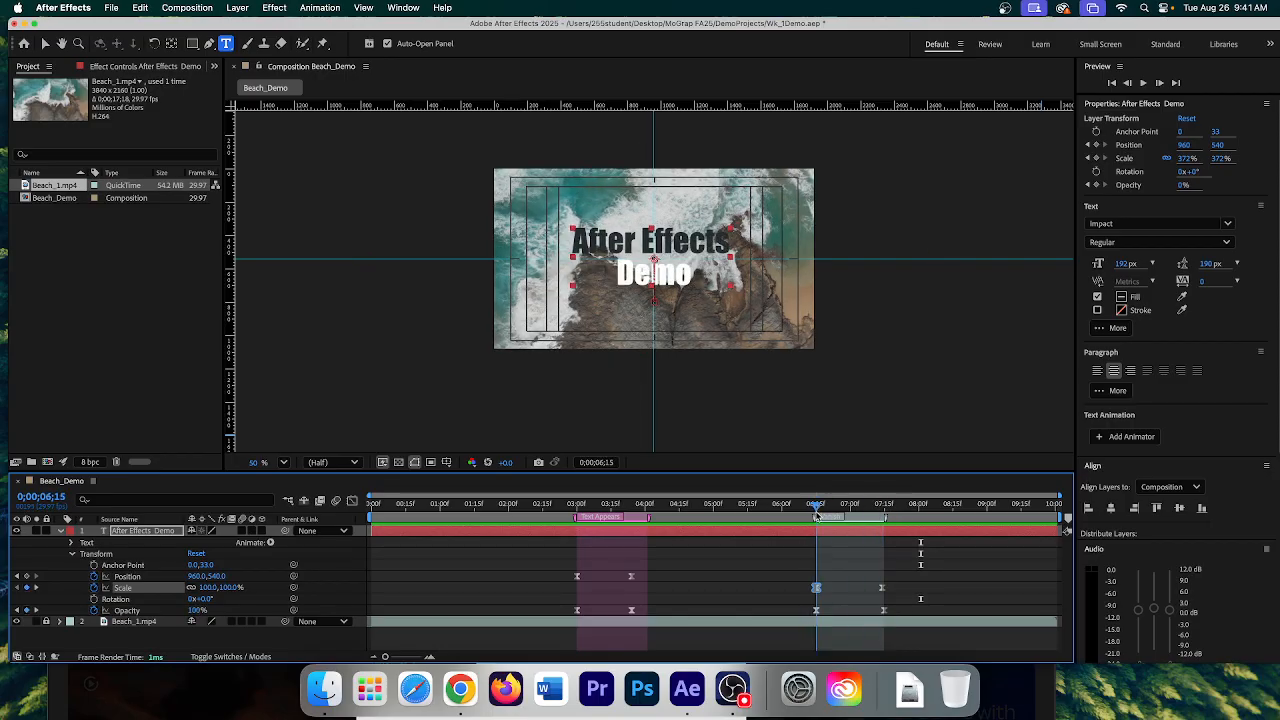
{"action": "left_click", "coordinate": [129, 533]}
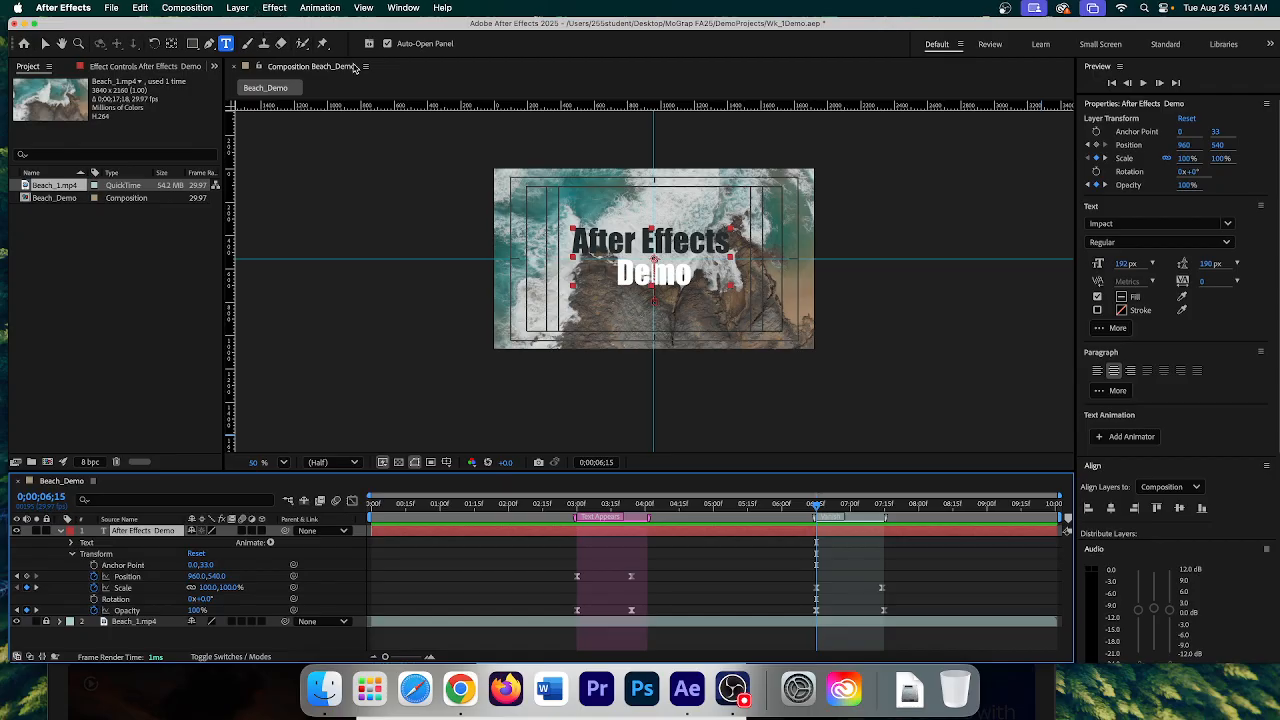
- Apply Effect > Blur & Sharpen > Gaussian Blur to the After Effects Demo title layer
{"action": "left_click", "coordinate": [144, 67]}
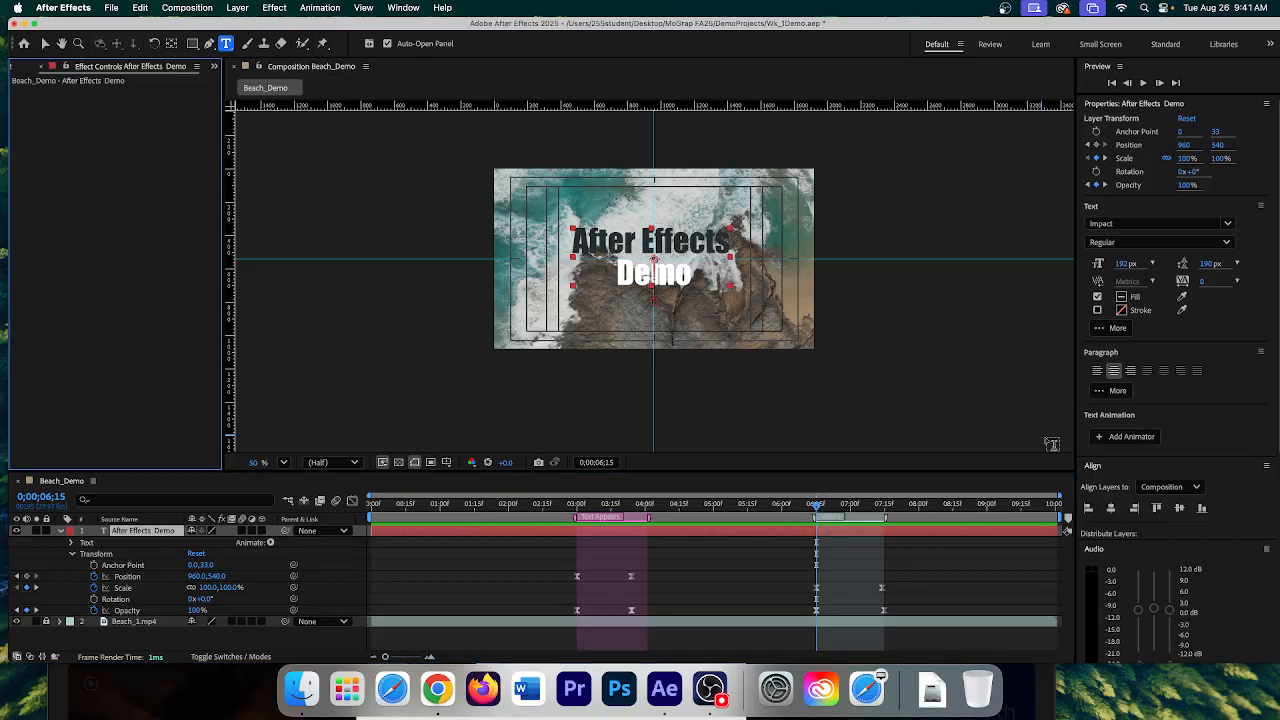
{"action": "left_click", "coordinate": [330, 9]}
{"action": "mouse_move", "coordinate": [270, 14]}
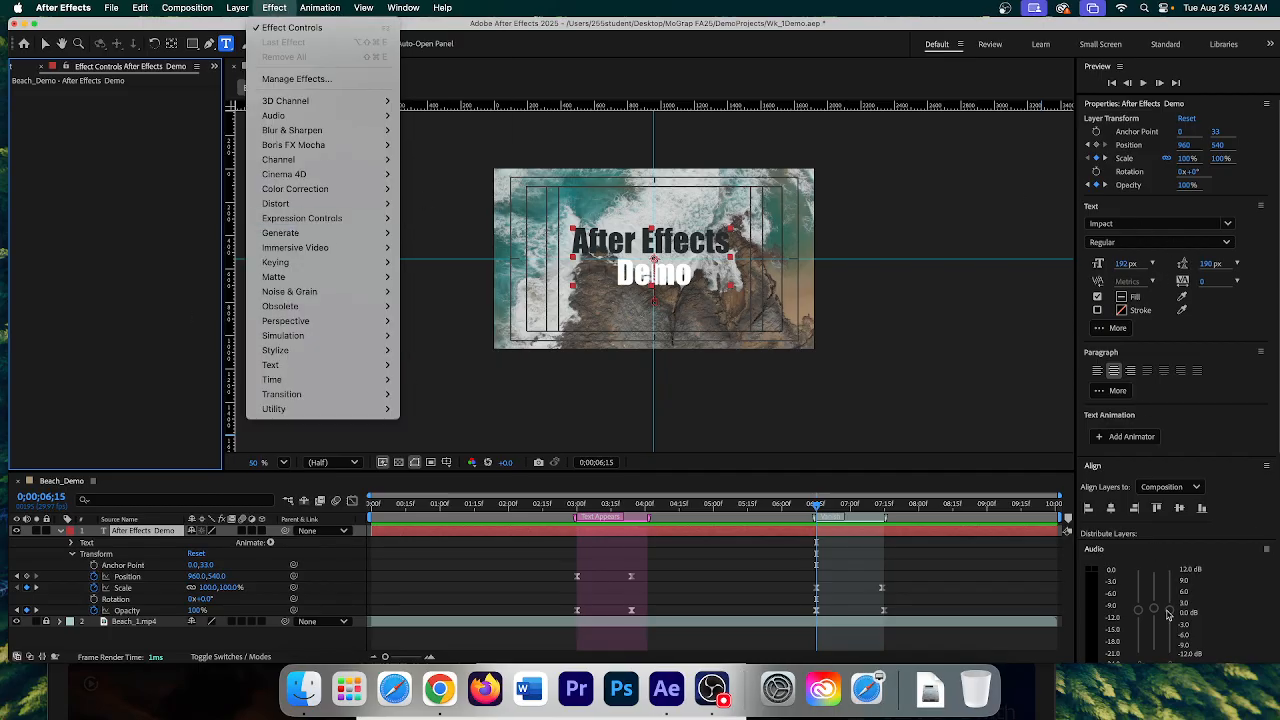
{"action": "mouse_move", "coordinate": [285, 118]}
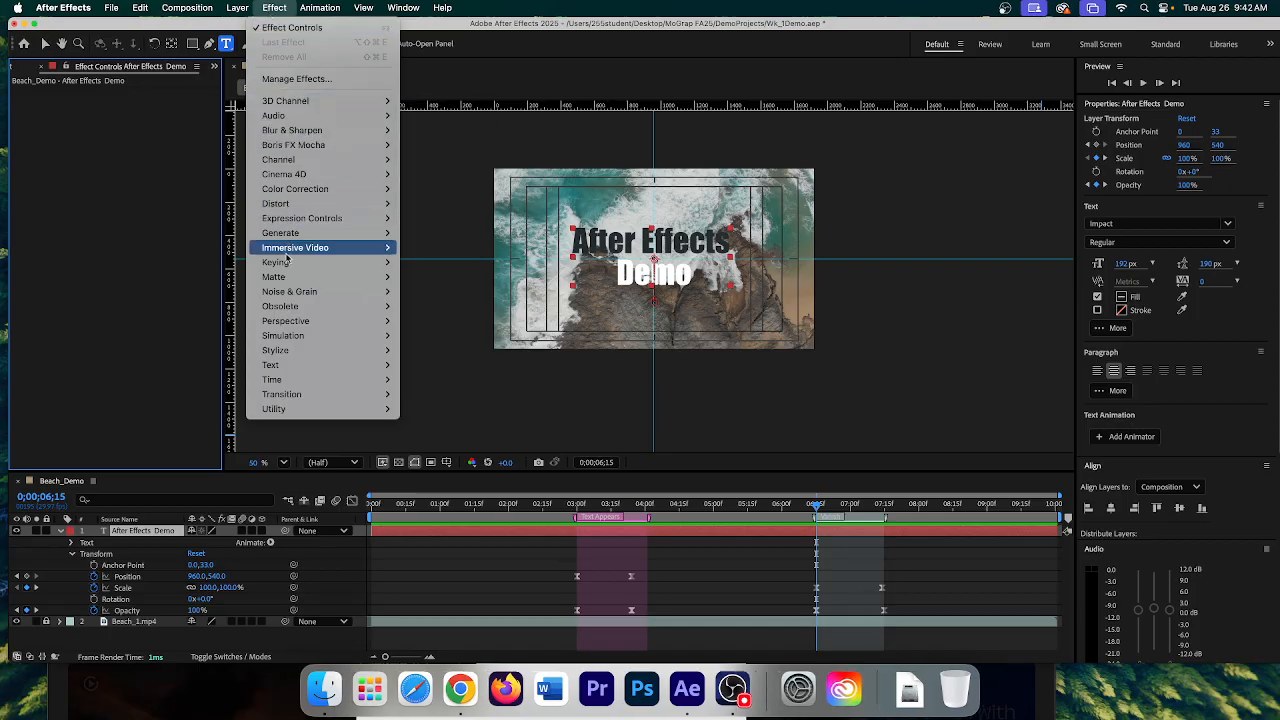
{"action": "mouse_move", "coordinate": [293, 176]}
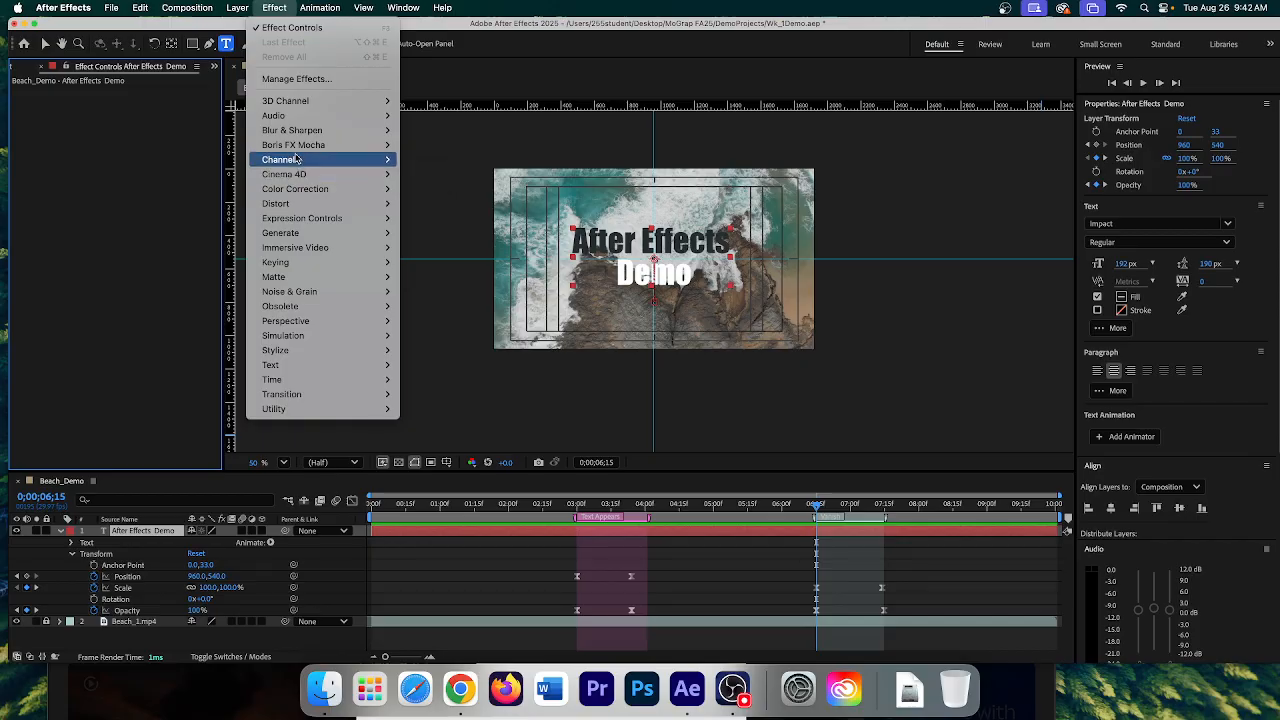
{"action": "mouse_move", "coordinate": [310, 138]}
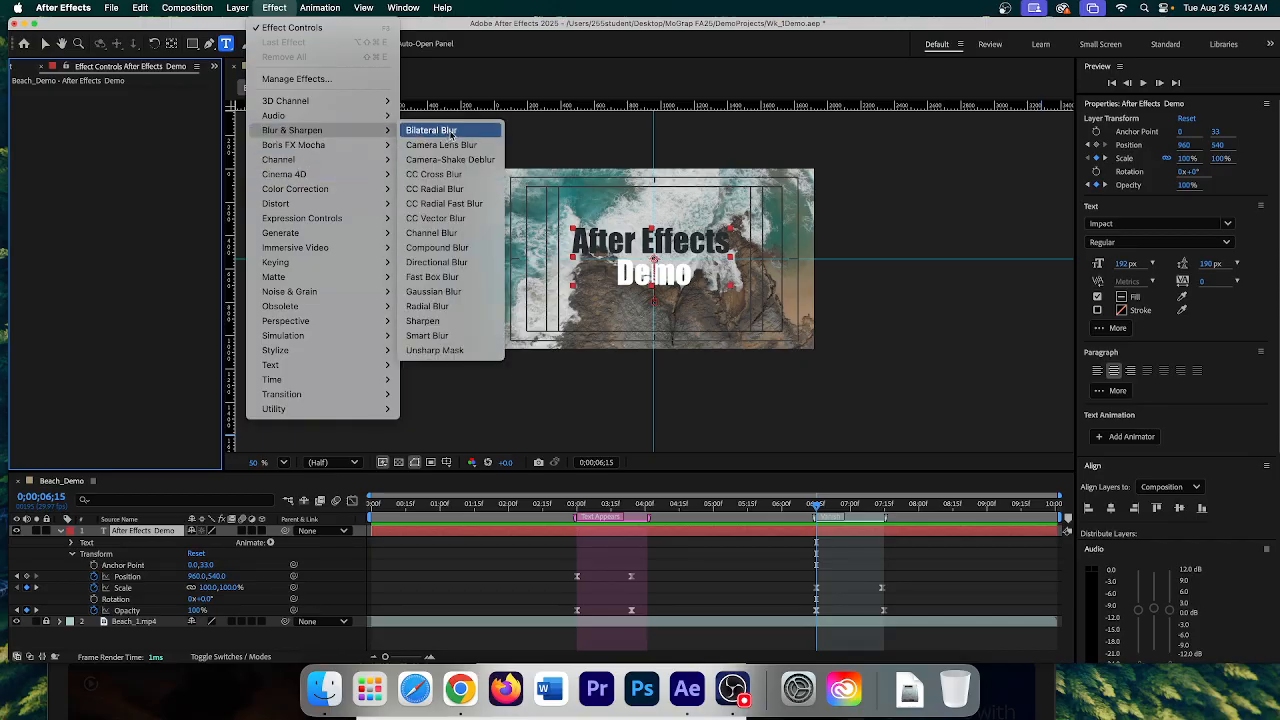
{"action": "left_click", "coordinate": [440, 292]}
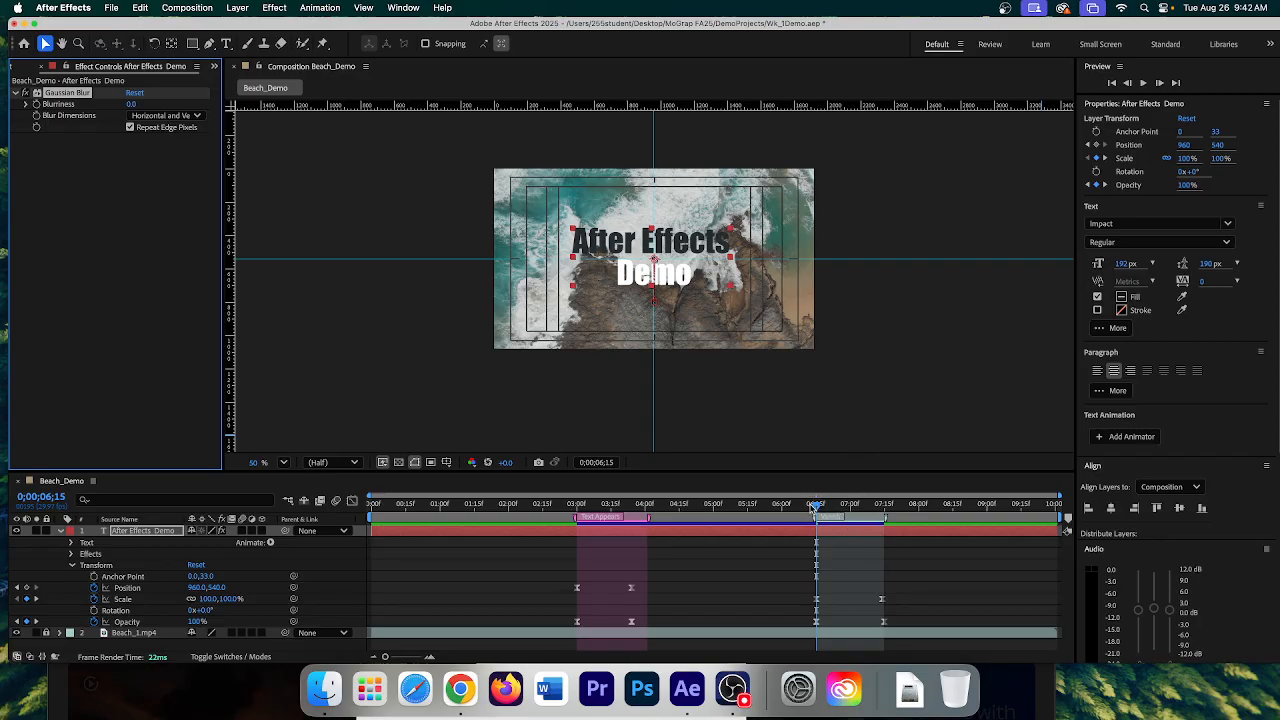
- Try out the title's blur, setting Gaussian Blur Blurriness to 20
{"action": "left_click_drag", "start_coordinate": [815, 507], "coordinate": [879, 516]}
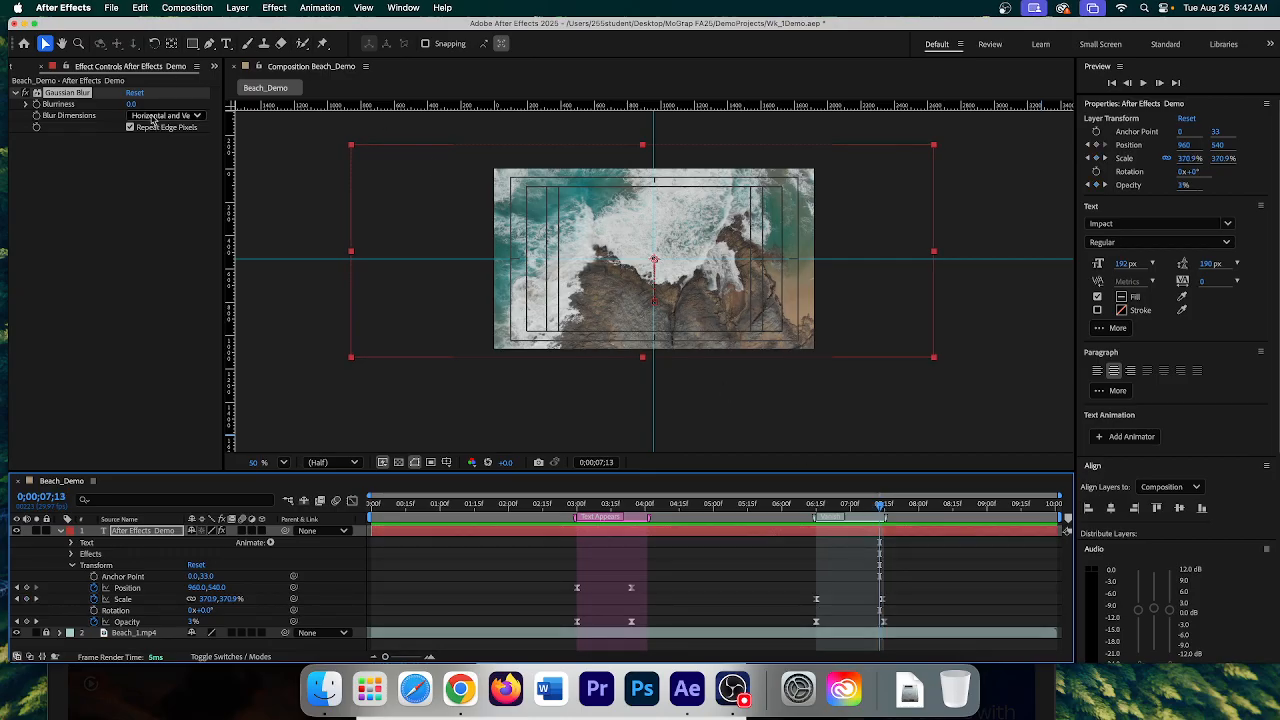
{"action": "mouse_move", "coordinate": [131, 105]}
{"action": "left_mouse_down"}
{"action": "mouse_move", "coordinate": [360, 111]}
{"action": "mouse_move", "coordinate": [155, 108]}
{"action": "left_mouse_up"}
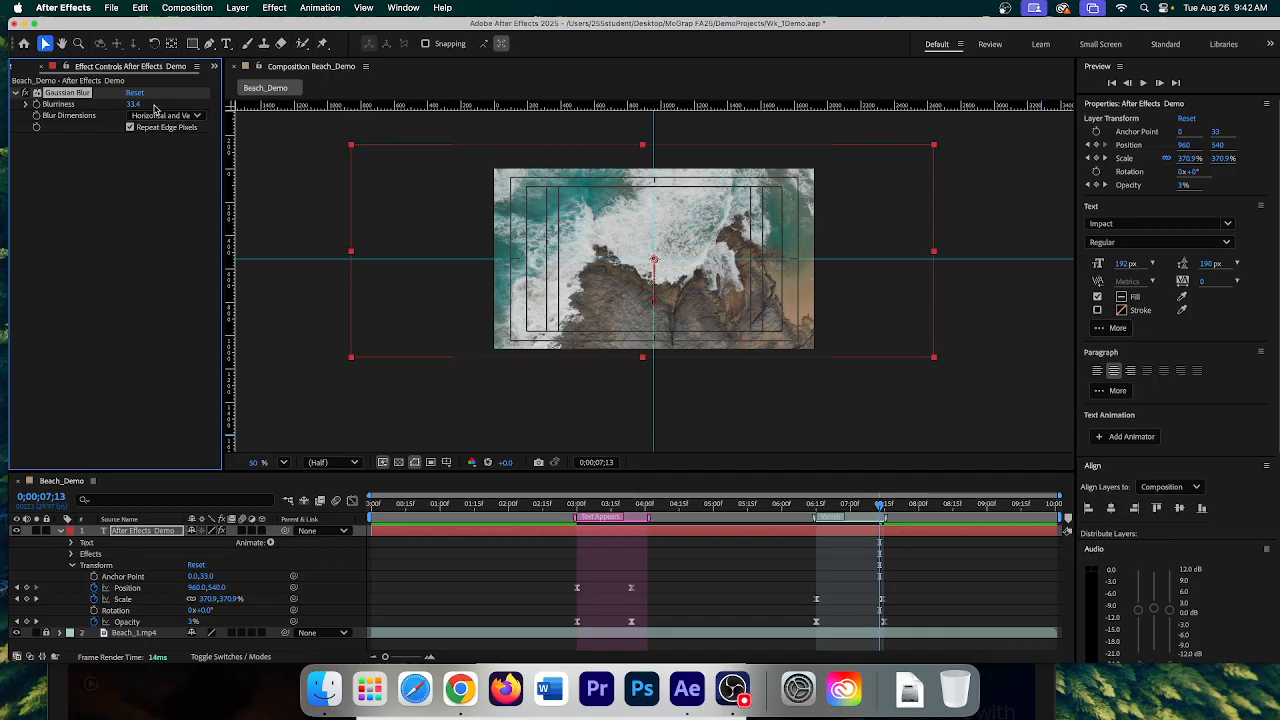
{"action": "left_click", "coordinate": [147, 105]}
{"action": "type", "text": "20"}
{"action": "key", "text": "Return"}
{"action": "left_click_drag", "start_coordinate": [882, 511], "coordinate": [816, 507]}
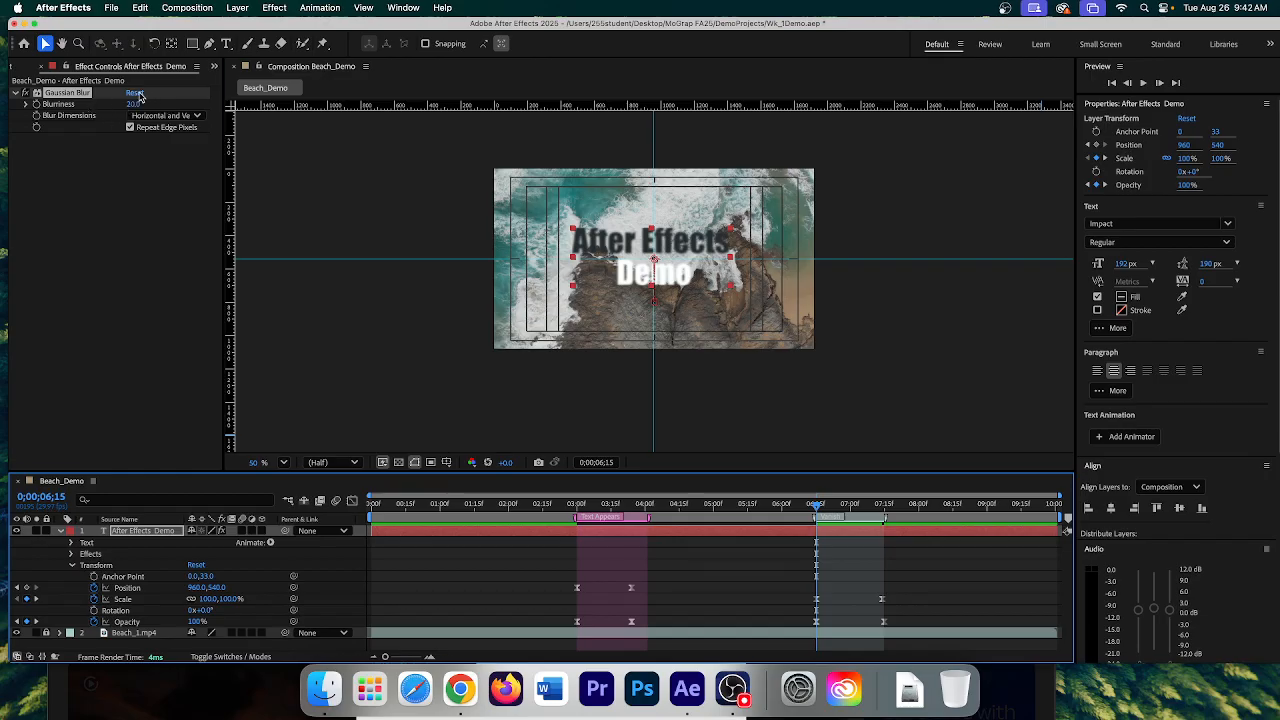
- Reset then restore the blur, keyframe Blurriness, and remove Gaussian Blur from the title
{"action": "left_click", "coordinate": [135, 93]}
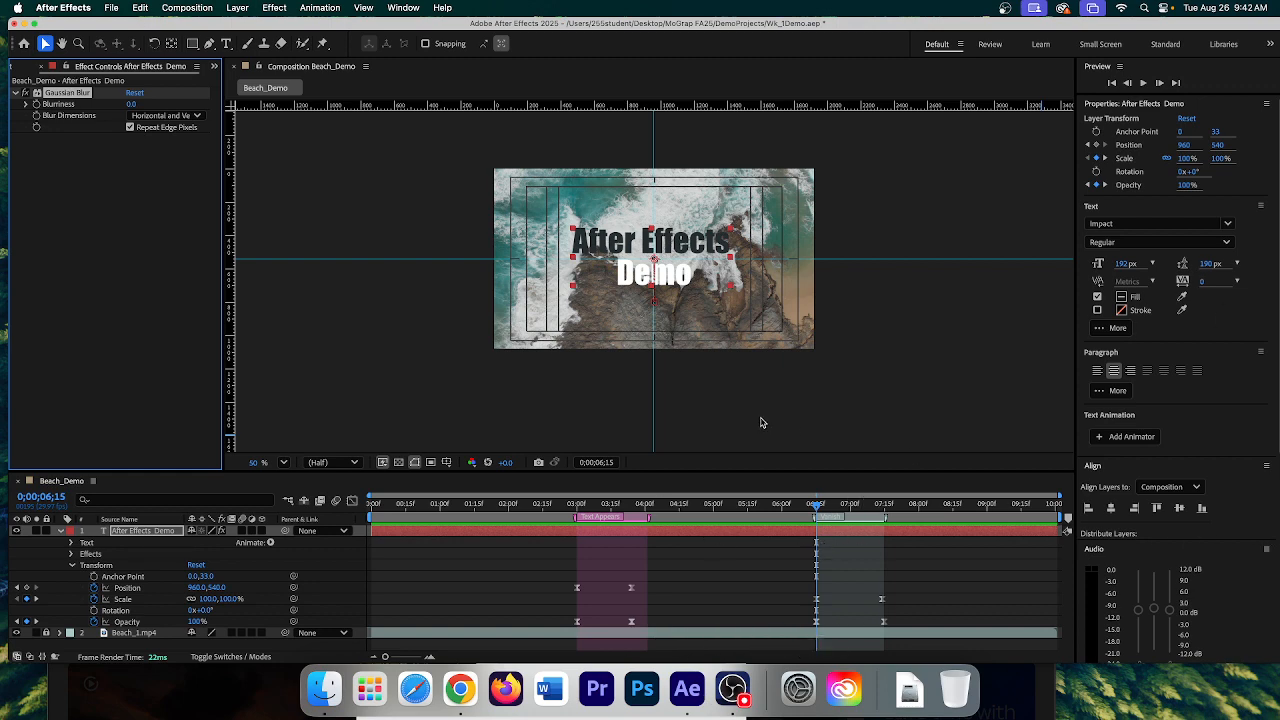
{"action": "key", "text": "super+z"}
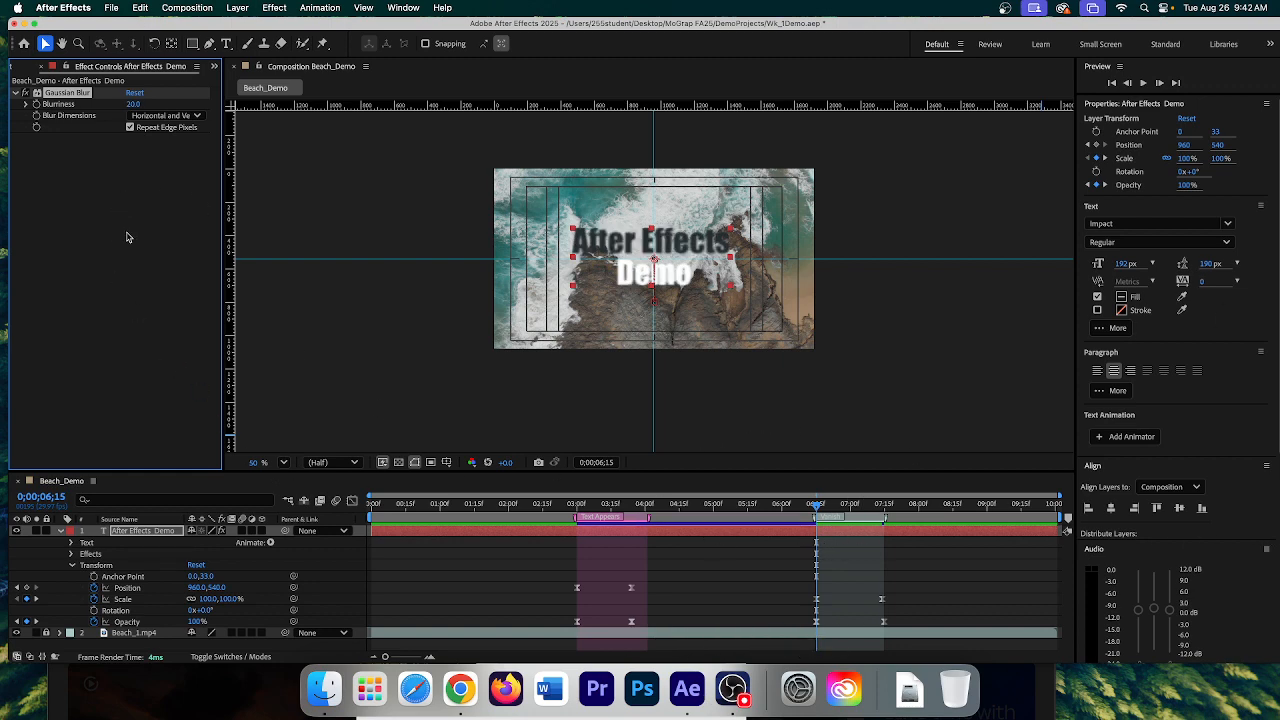
{"action": "left_click", "coordinate": [36, 105]}
{"action": "left_click_drag", "start_coordinate": [815, 508], "coordinate": [802, 508]}
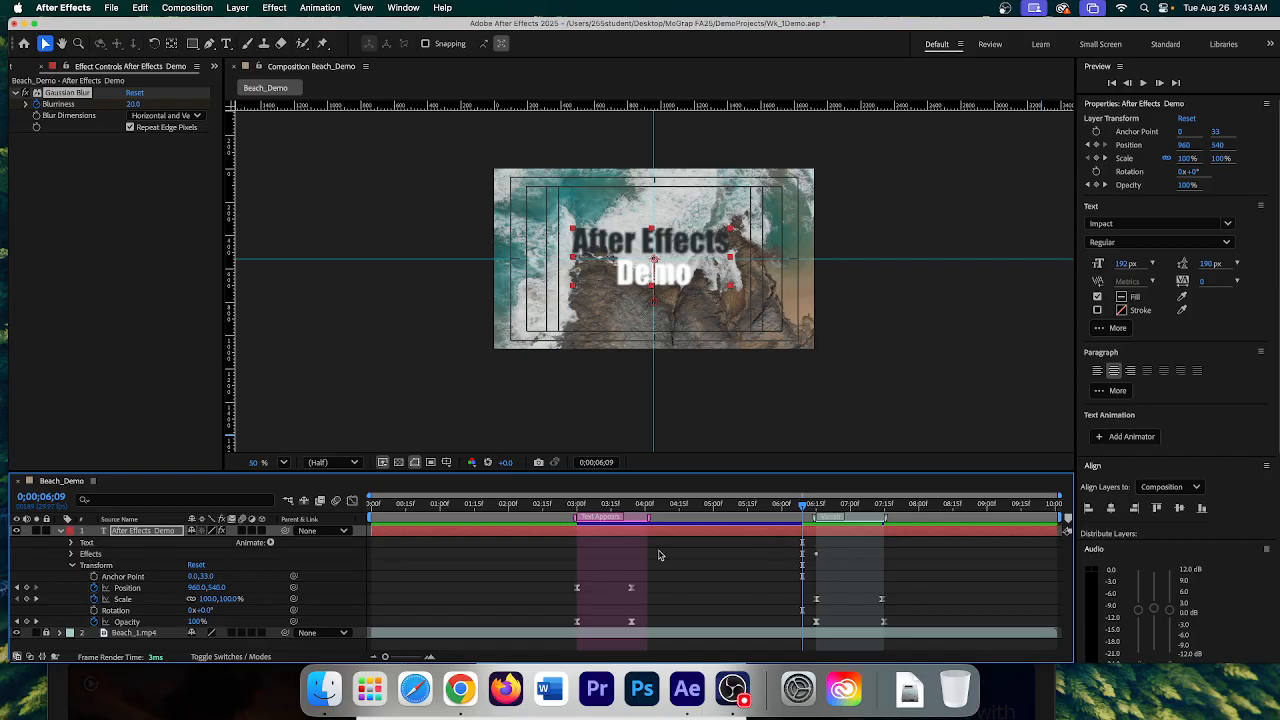
{"action": "left_click", "coordinate": [71, 555]}
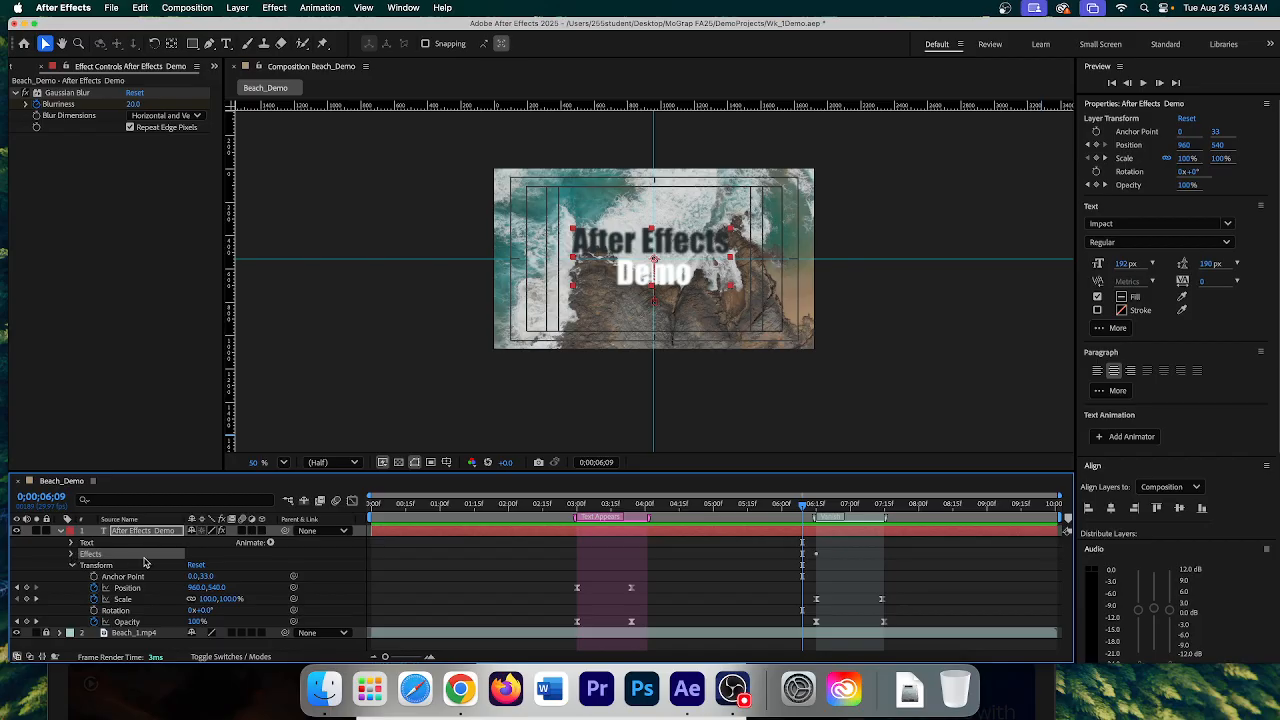
{"action": "key", "text": "super+z"}
{"action": "key", "text": "super+z"}
{"action": "key", "text": "super+z"}
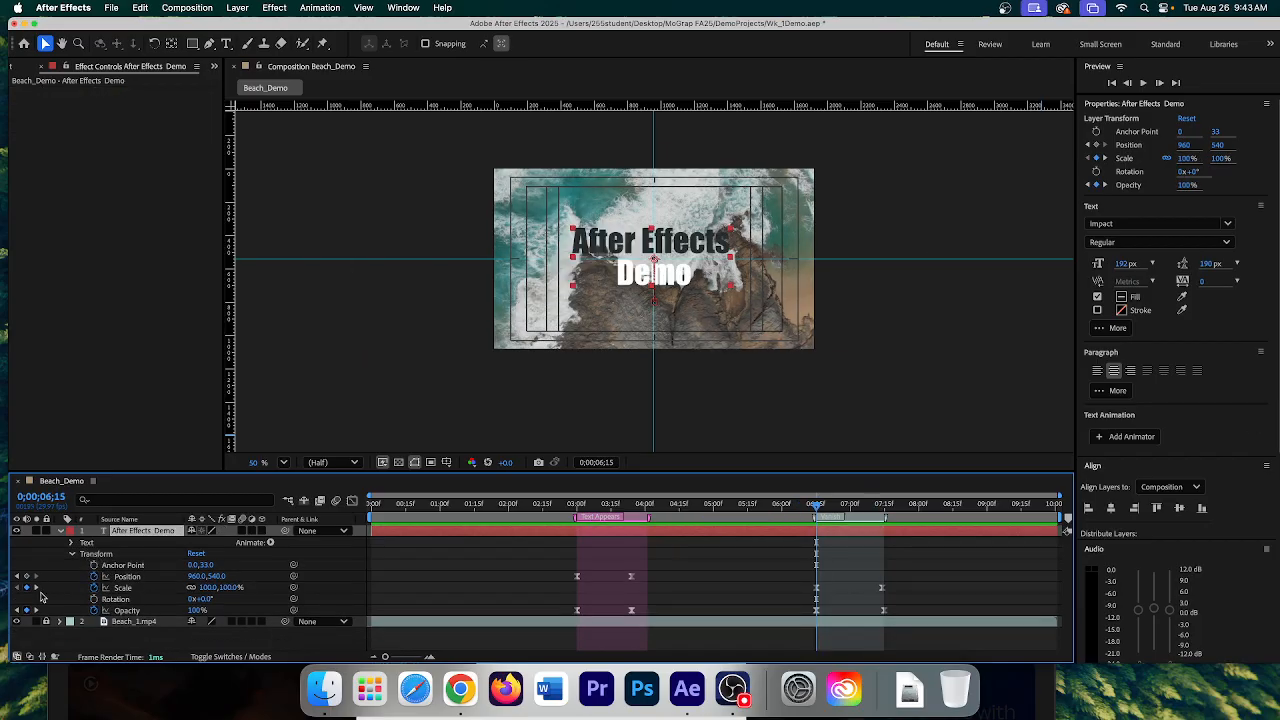
- Reapply Gaussian Blur to the title and set a starting Blurriness keyframe of 0
{"action": "left_click", "coordinate": [274, 7]}
{"action": "mouse_move", "coordinate": [307, 134]}
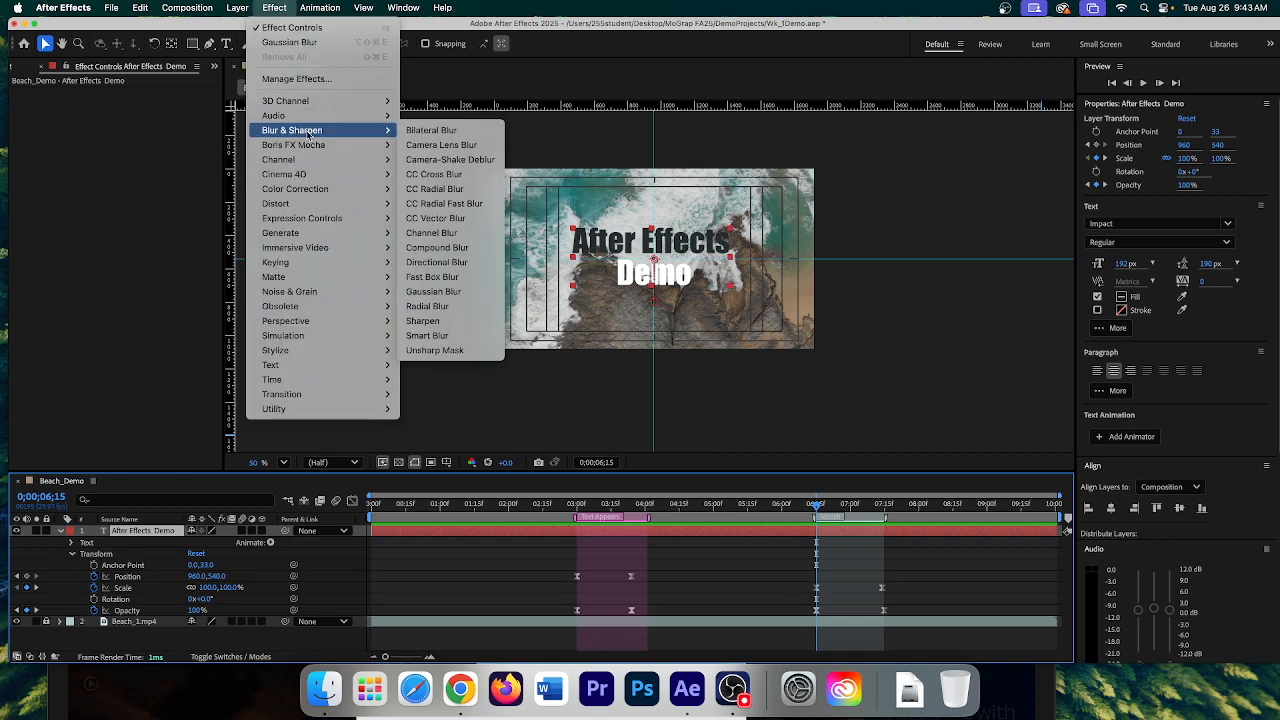
{"action": "left_click", "coordinate": [446, 291]}
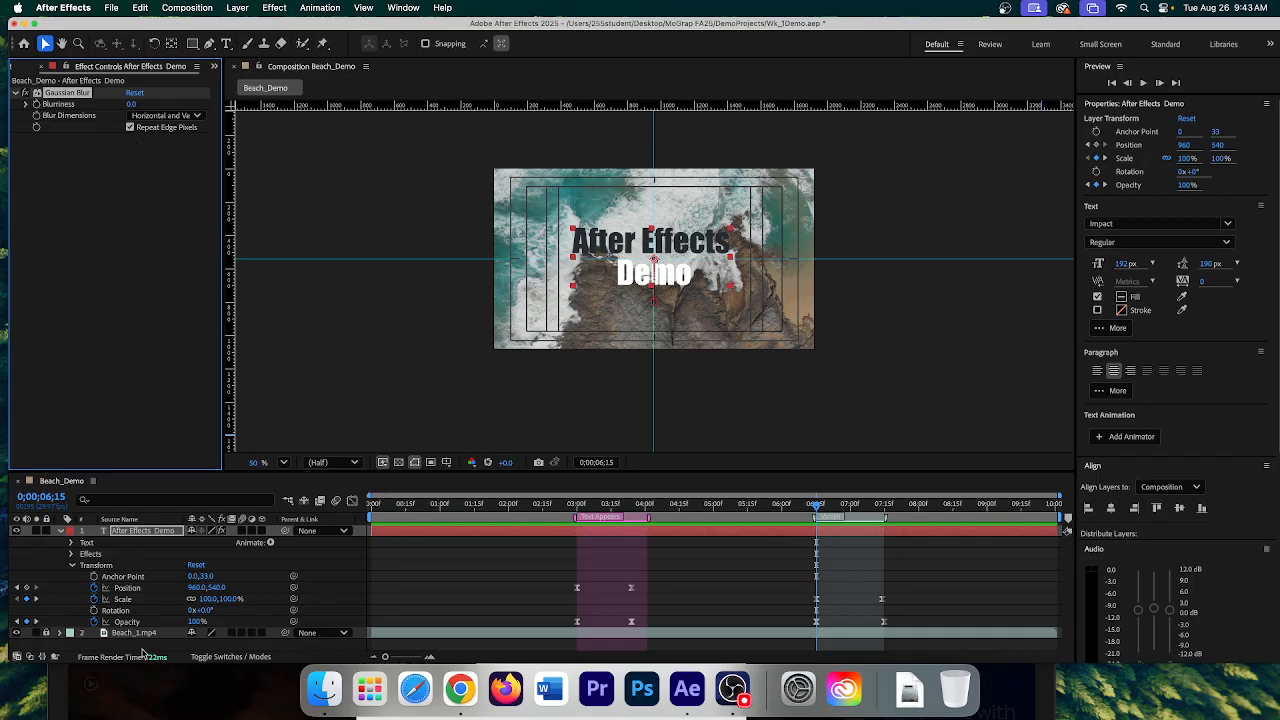
{"action": "left_click", "coordinate": [91, 554]}
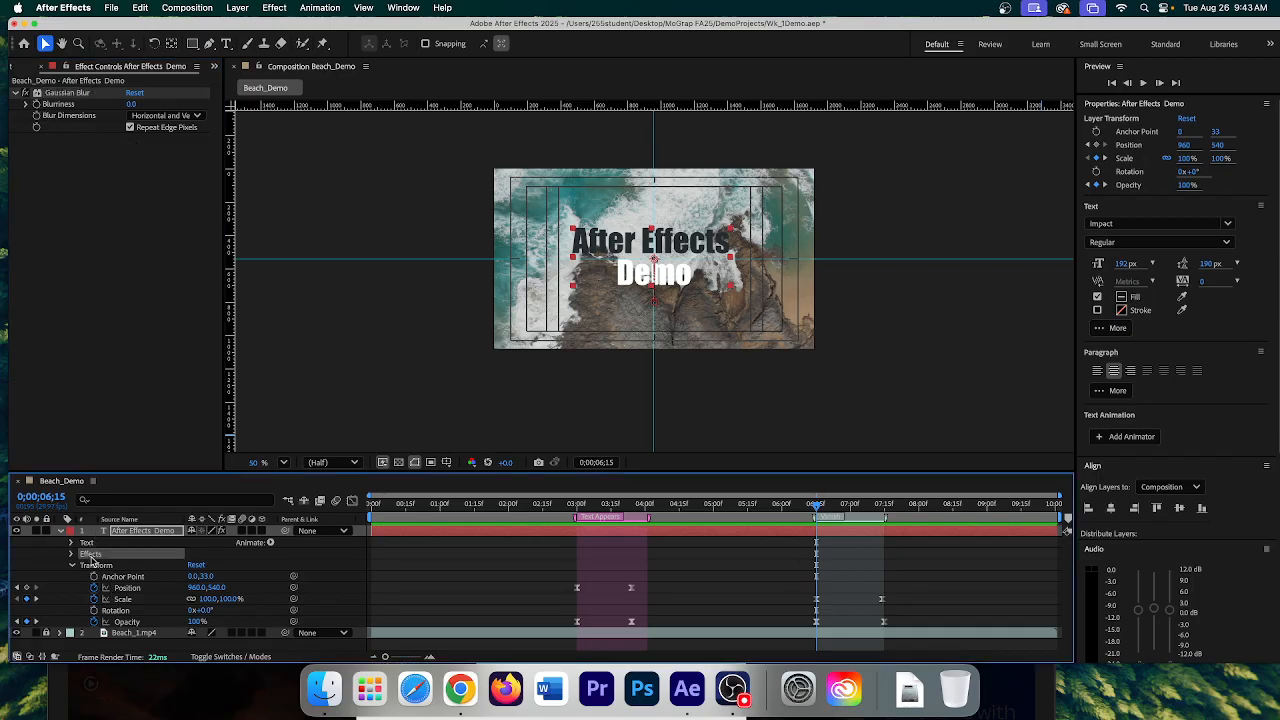
{"action": "left_click", "coordinate": [70, 555]}
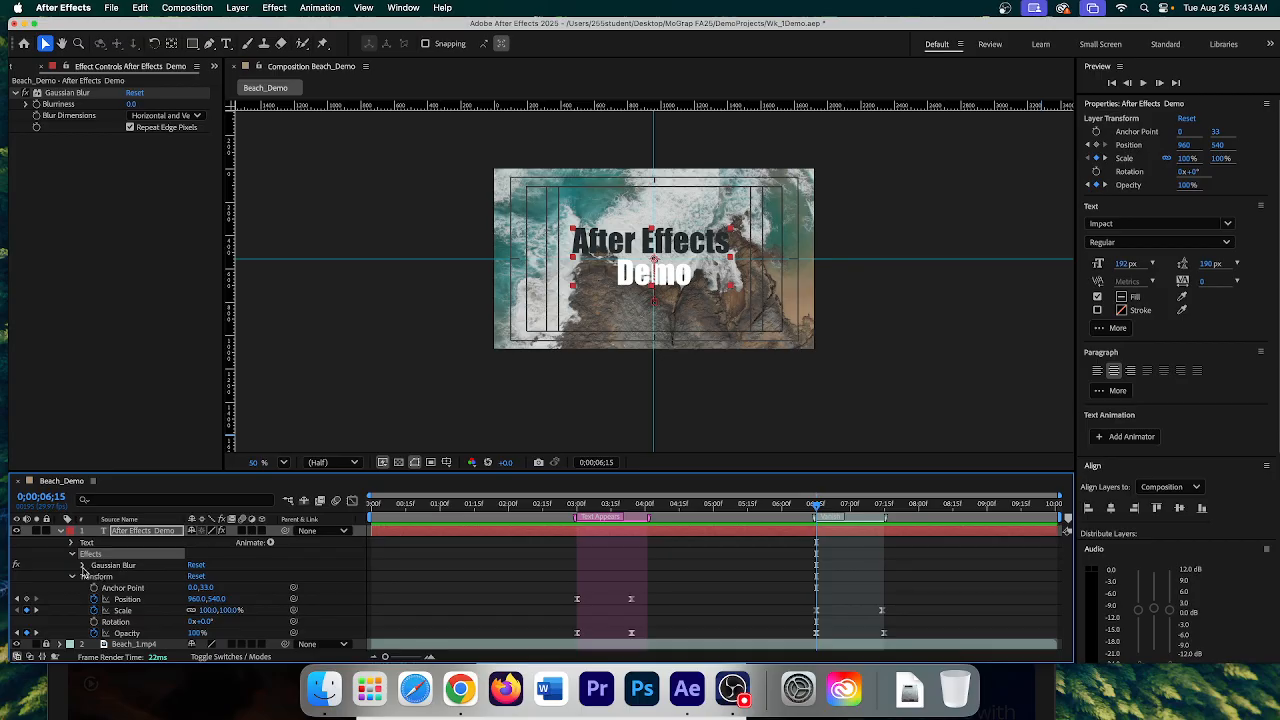
{"action": "left_click", "coordinate": [83, 566]}
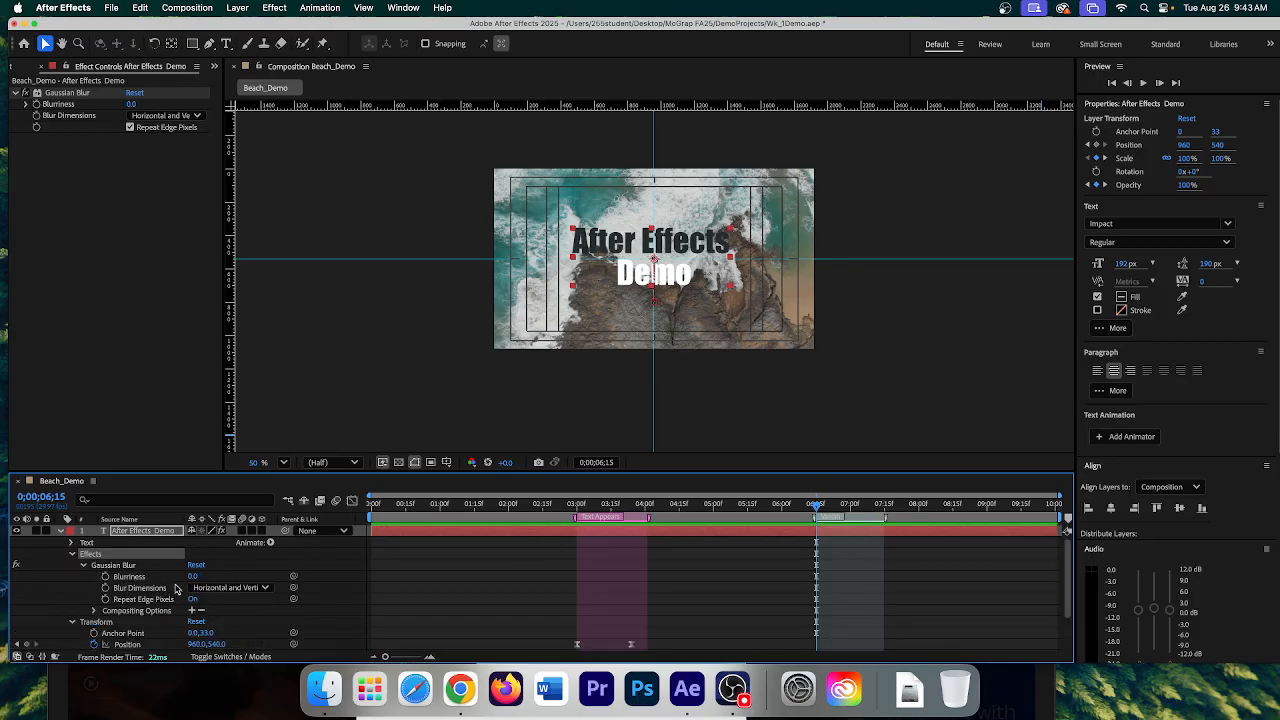
{"action": "left_click", "coordinate": [105, 577]}
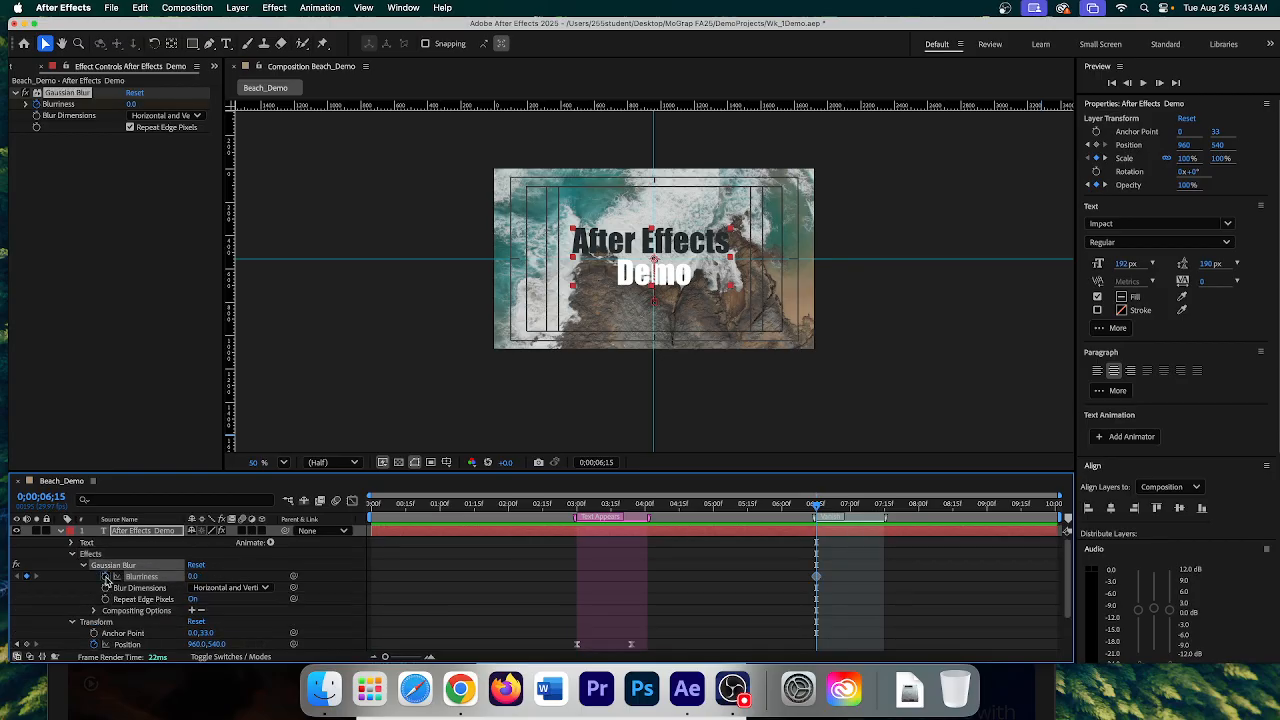
- Add a second Blurriness keyframe of 50 at 0;00;07;14
{"action": "left_click_drag", "start_coordinate": [817, 508], "coordinate": [883, 509]}
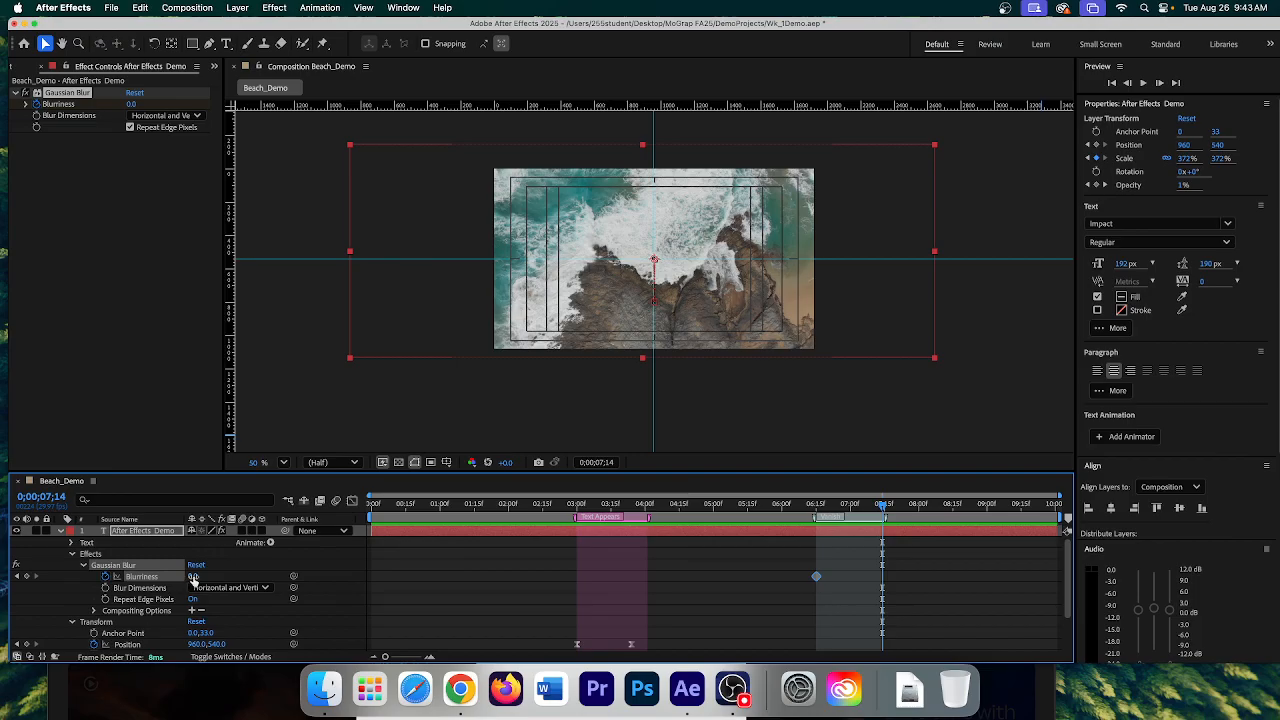
{"action": "left_click_drag", "start_coordinate": [193, 576], "coordinate": [439, 590]}
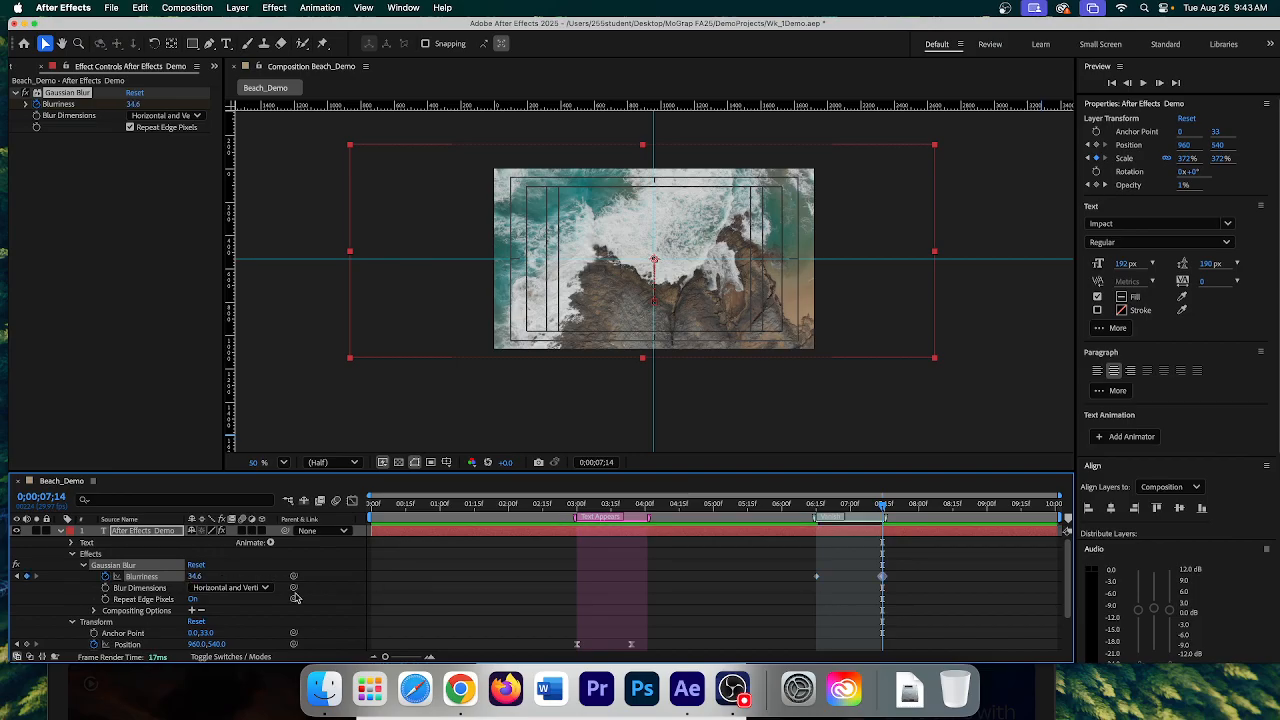
{"action": "left_click", "coordinate": [196, 577]}
{"action": "type", "text": "35"}
{"action": "key", "text": "Return"}
- Apply Easy Ease to both Blurriness keyframes
{"action": "left_click_drag", "start_coordinate": [910, 578], "coordinate": [812, 586]}
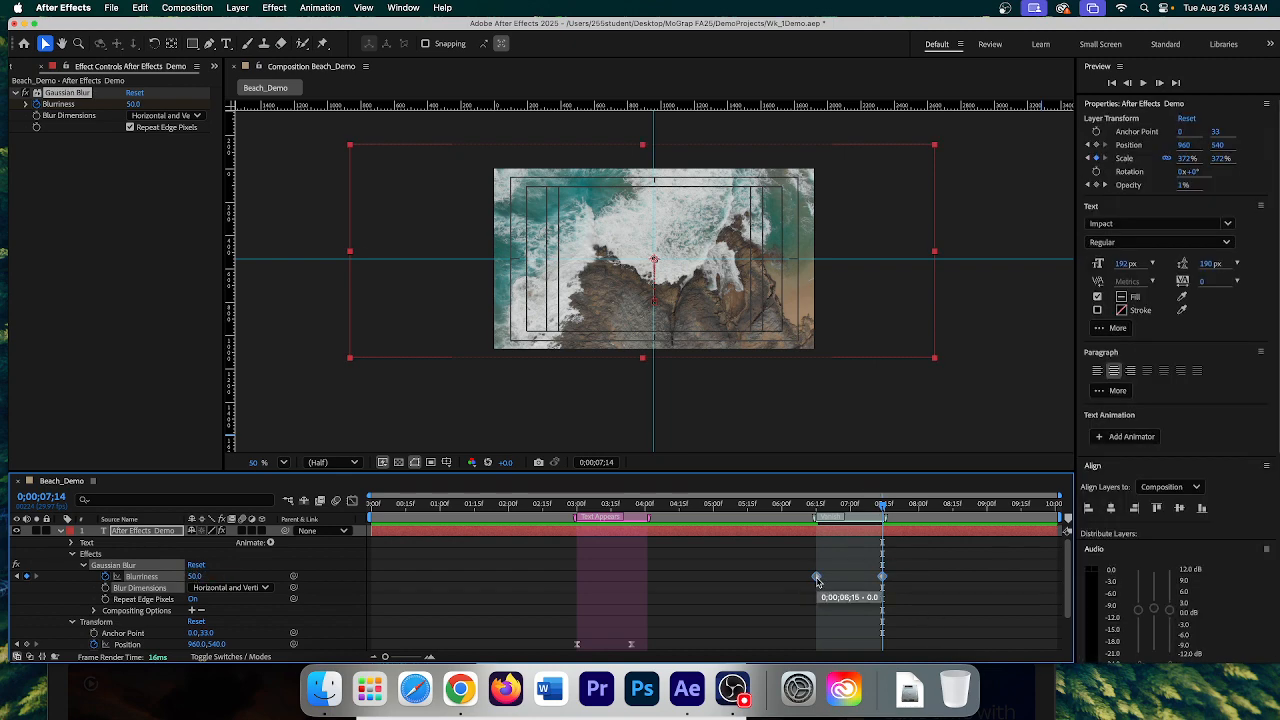
{"action": "right_click", "coordinate": [817, 580]}
{"action": "mouse_move", "coordinate": [865, 648]}
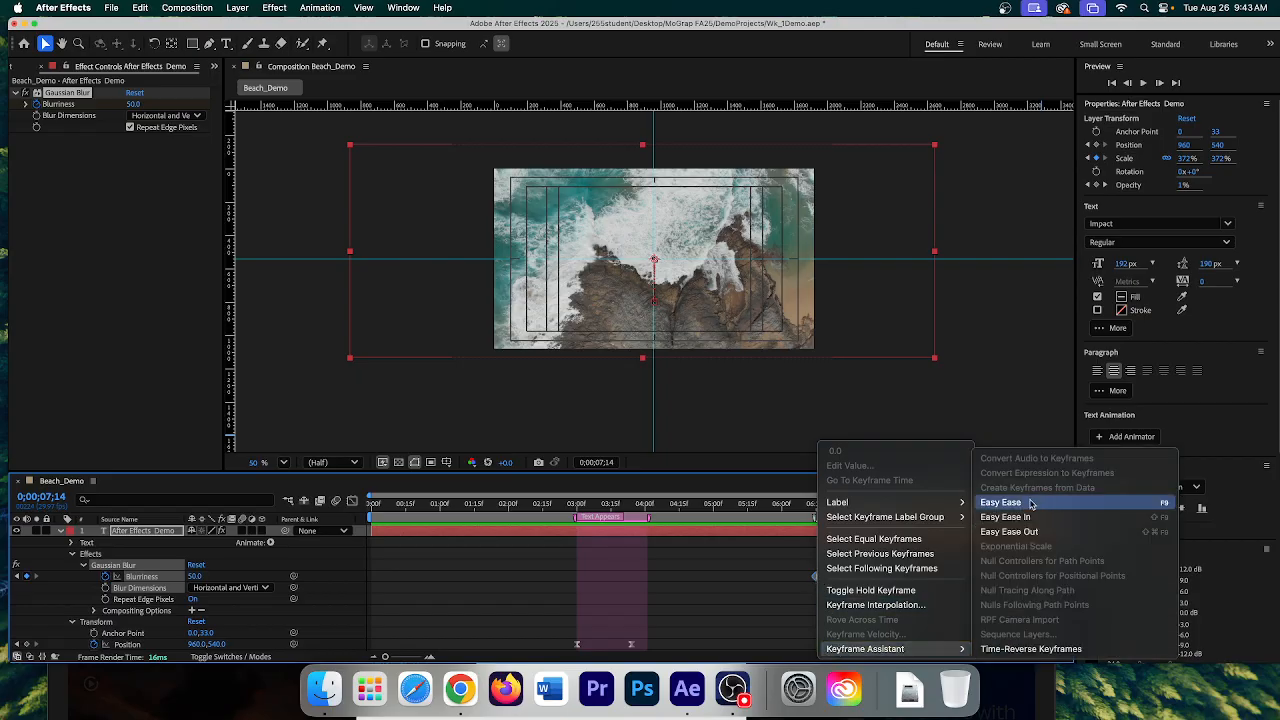
{"action": "left_click", "coordinate": [1034, 502]}
{"action": "left_click_drag", "start_coordinate": [884, 507], "coordinate": [815, 507]}
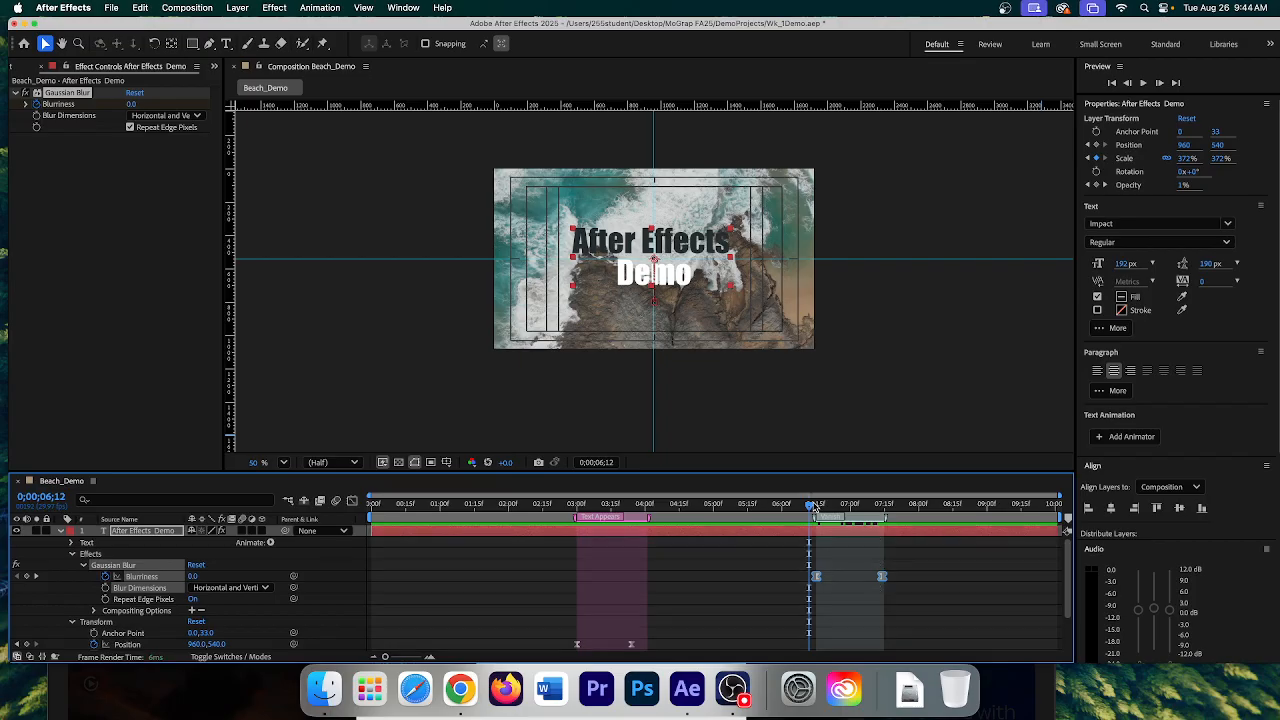
- Preview the title's blur animation, replaying Beach_Demo from the start
{"action": "left_click", "coordinate": [1143, 83]}
{"action": "left_click", "coordinate": [1143, 83]}
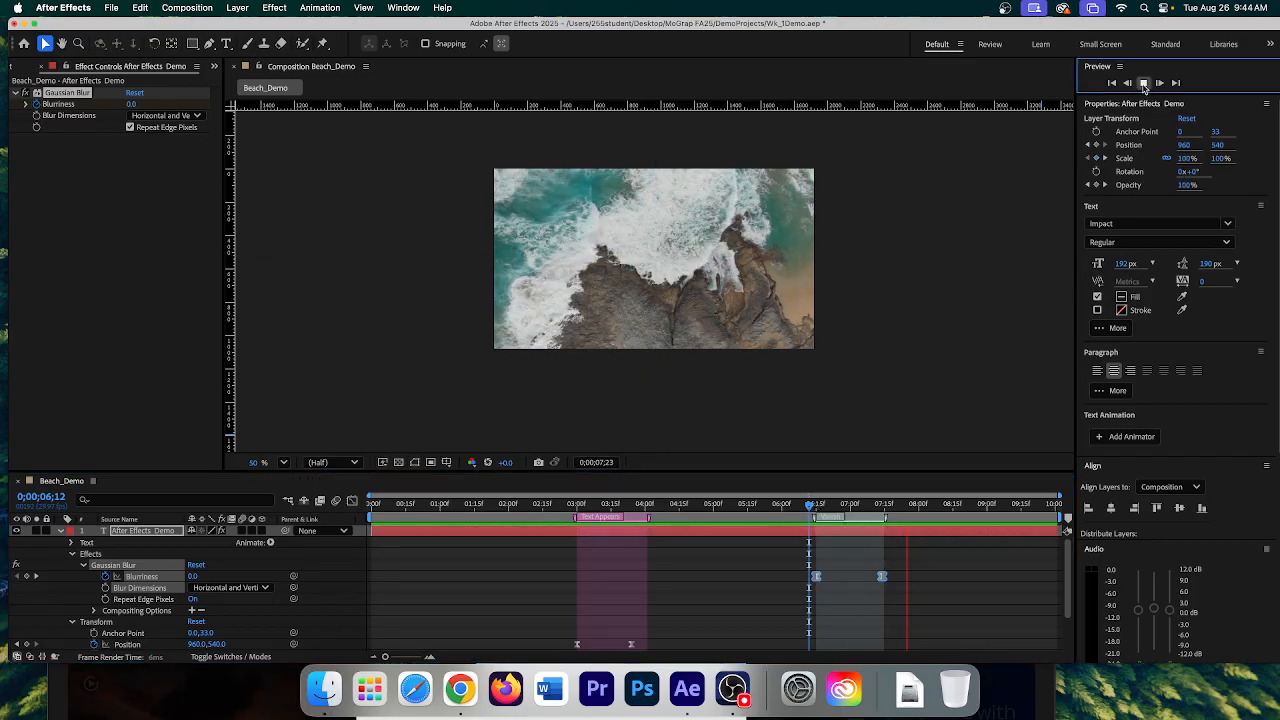
{"action": "left_click_drag", "start_coordinate": [912, 505], "coordinate": [800, 505]}
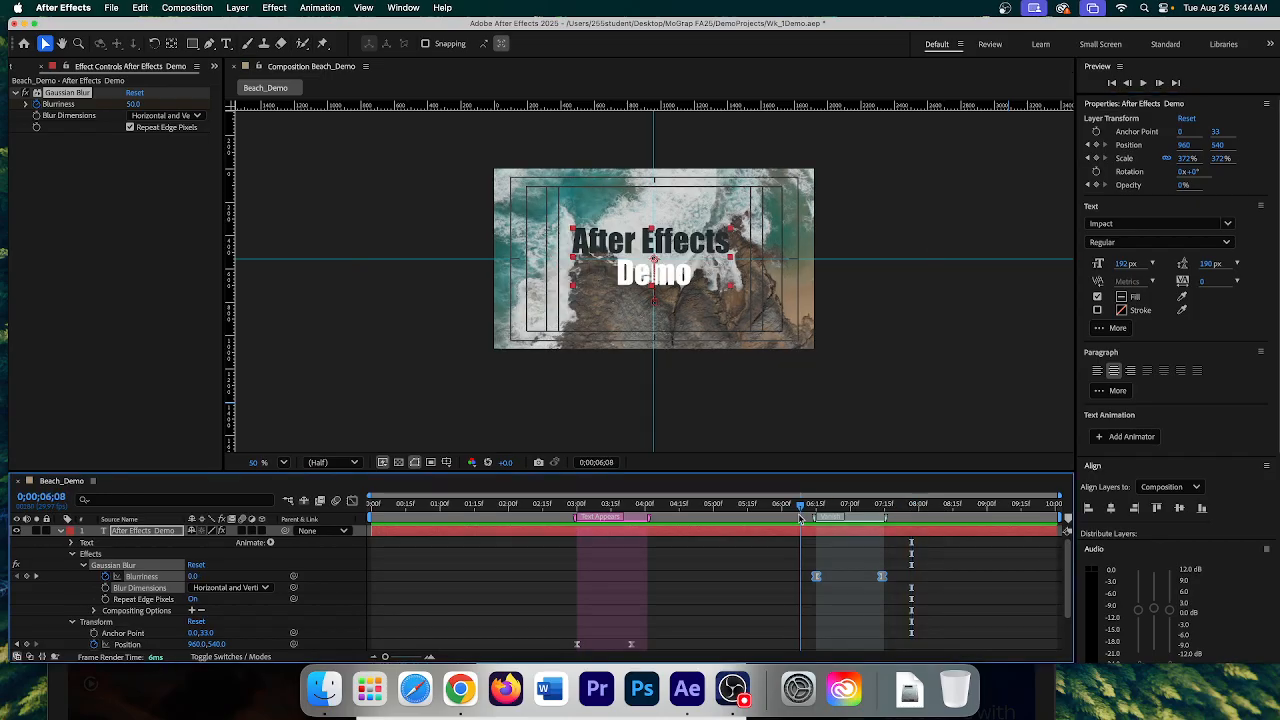
{"action": "left_click_drag", "start_coordinate": [651, 471], "coordinate": [637, 385]}
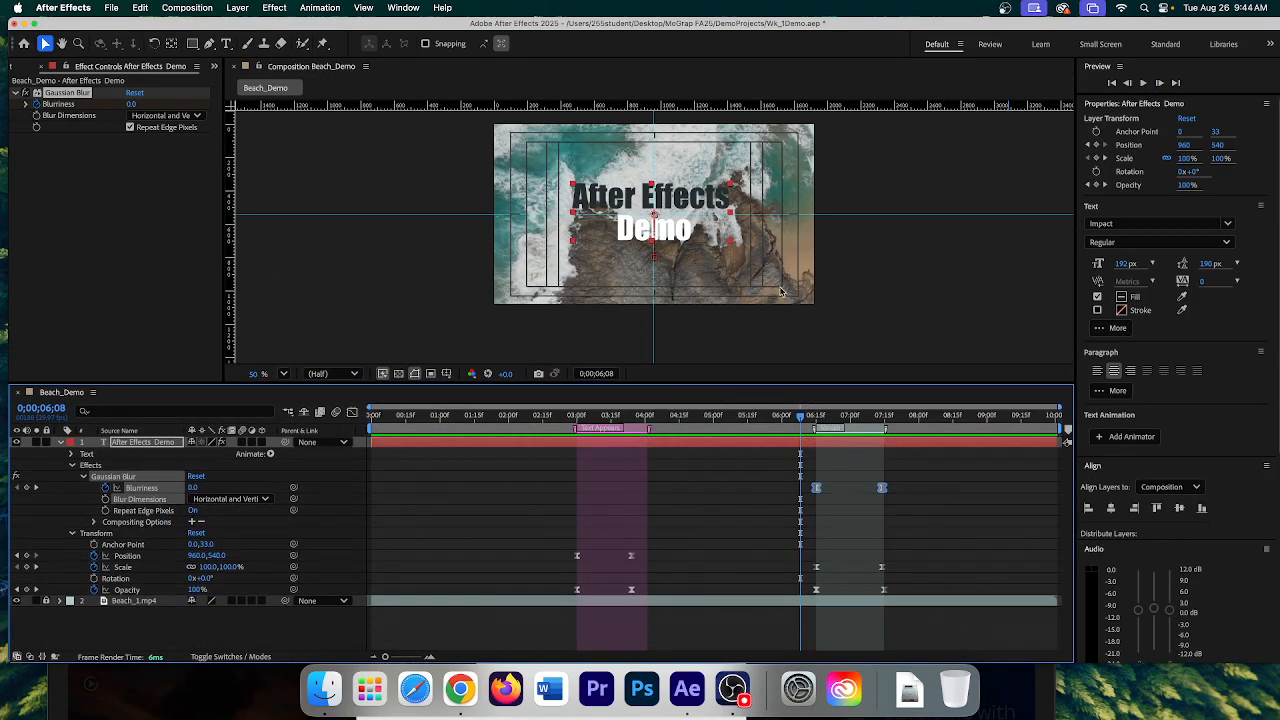
{"action": "left_click", "coordinate": [1111, 82]}
{"action": "left_click", "coordinate": [1142, 83]}
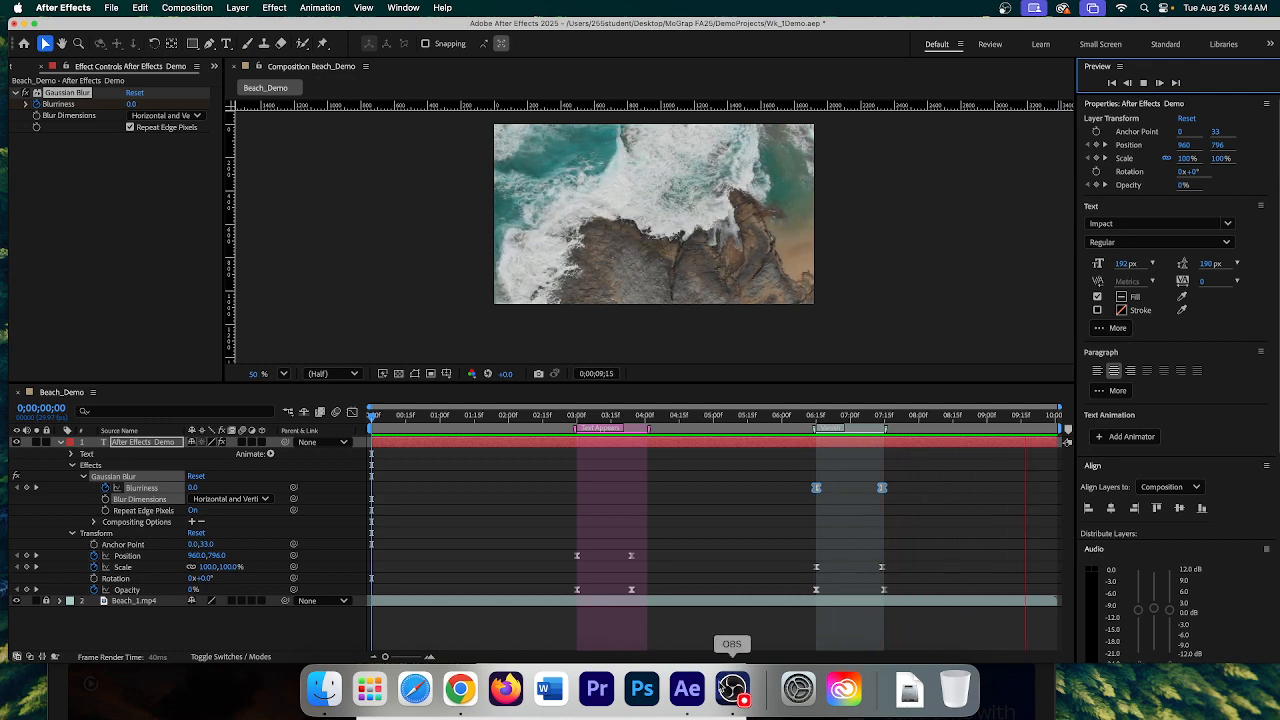
{"action": "left_click", "coordinate": [1143, 82]}
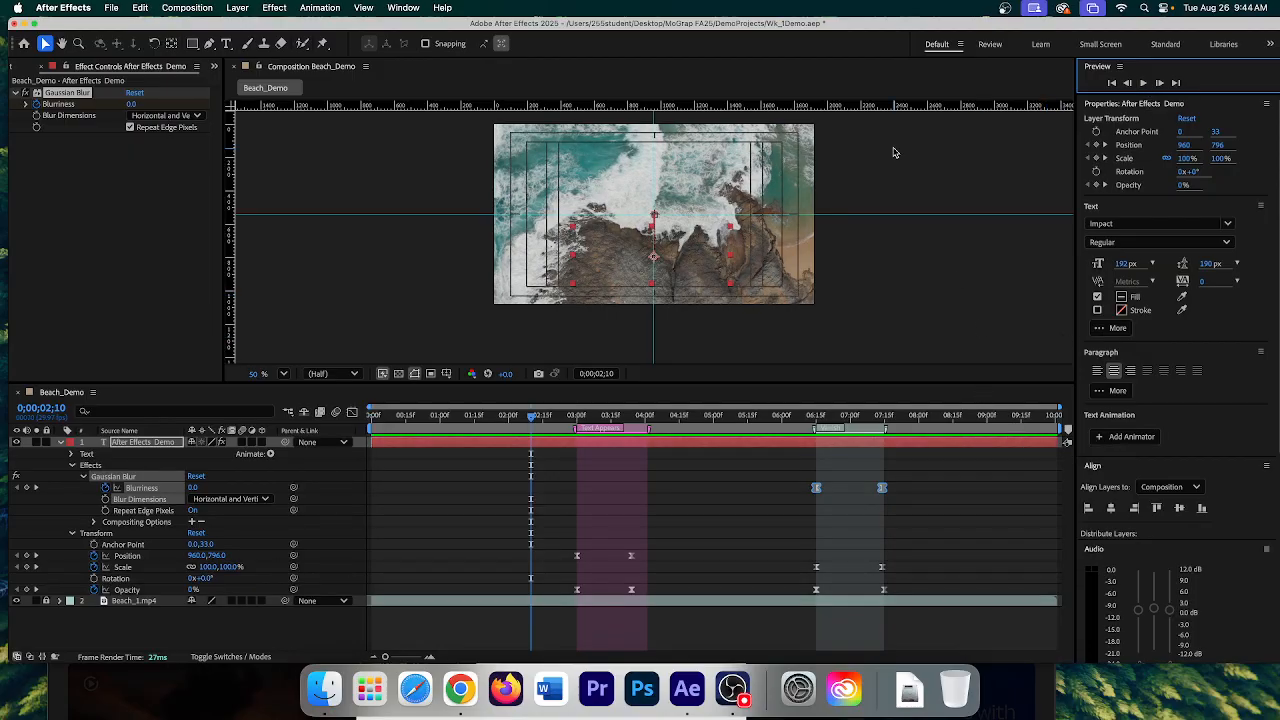
- Rewind Beach_Demo to its first frame and list the panels grouped with Effect Controls
{"action": "mouse_move", "coordinate": [847, 24]}
{"action": "left_mouse_down"}
{"action": "mouse_move", "coordinate": [860, 651]}
{"action": "mouse_move", "coordinate": [873, 575]}
{"action": "mouse_move", "coordinate": [882, 25]}
{"action": "mouse_move", "coordinate": [840, 27]}
{"action": "left_mouse_up"}
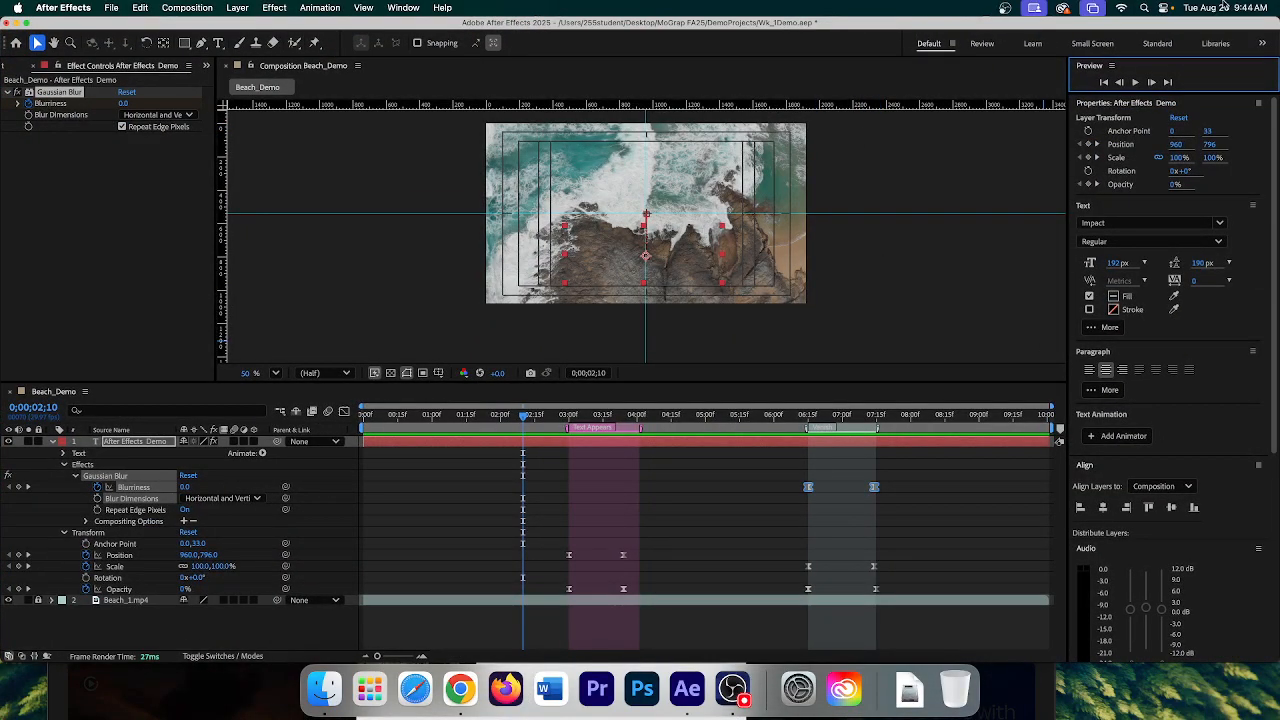
{"action": "left_click", "coordinate": [1104, 82]}
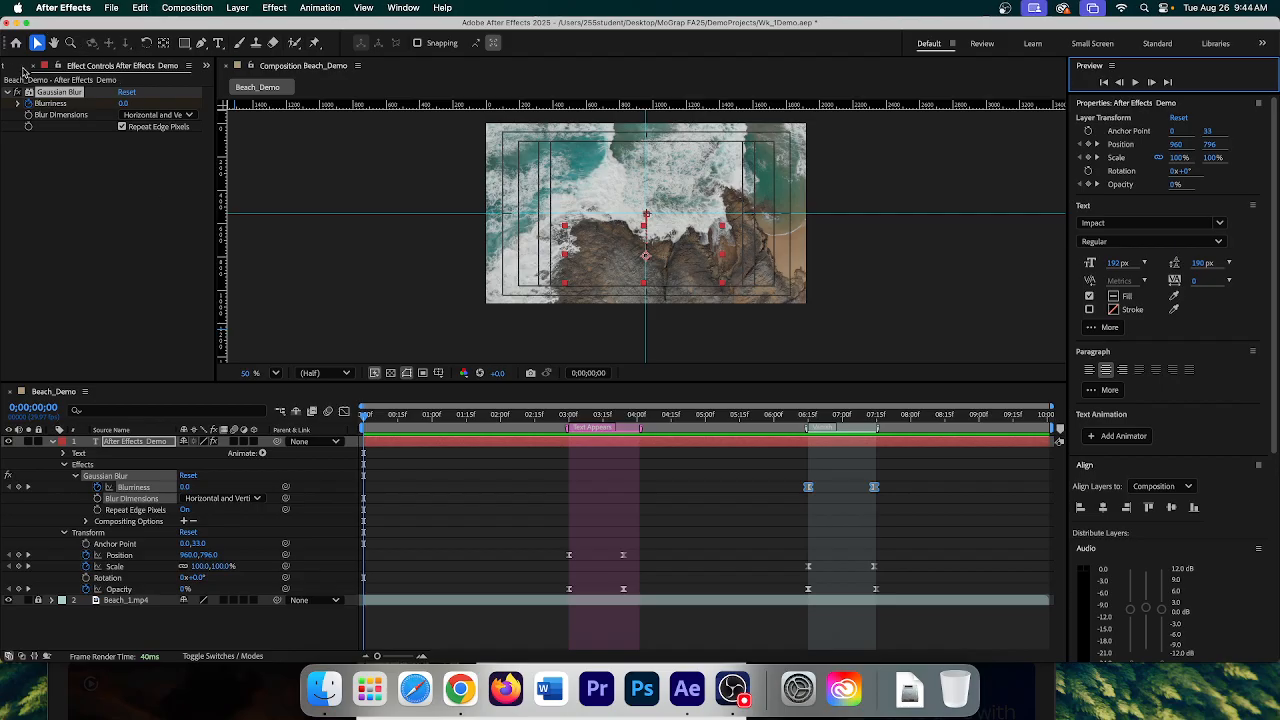
{"action": "left_click", "coordinate": [207, 66]}
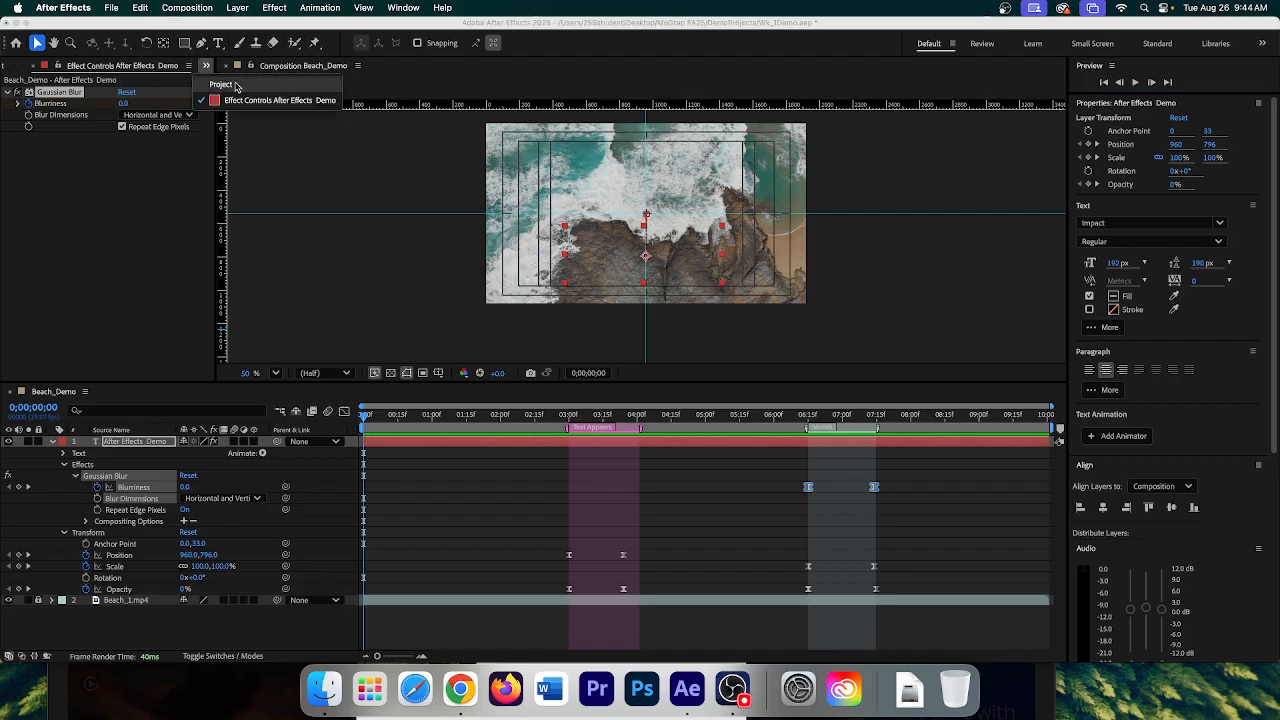
- Switch to the Project panel and add Beach_1 to the Render Queue via File > Export
{"action": "left_click", "coordinate": [235, 88]}
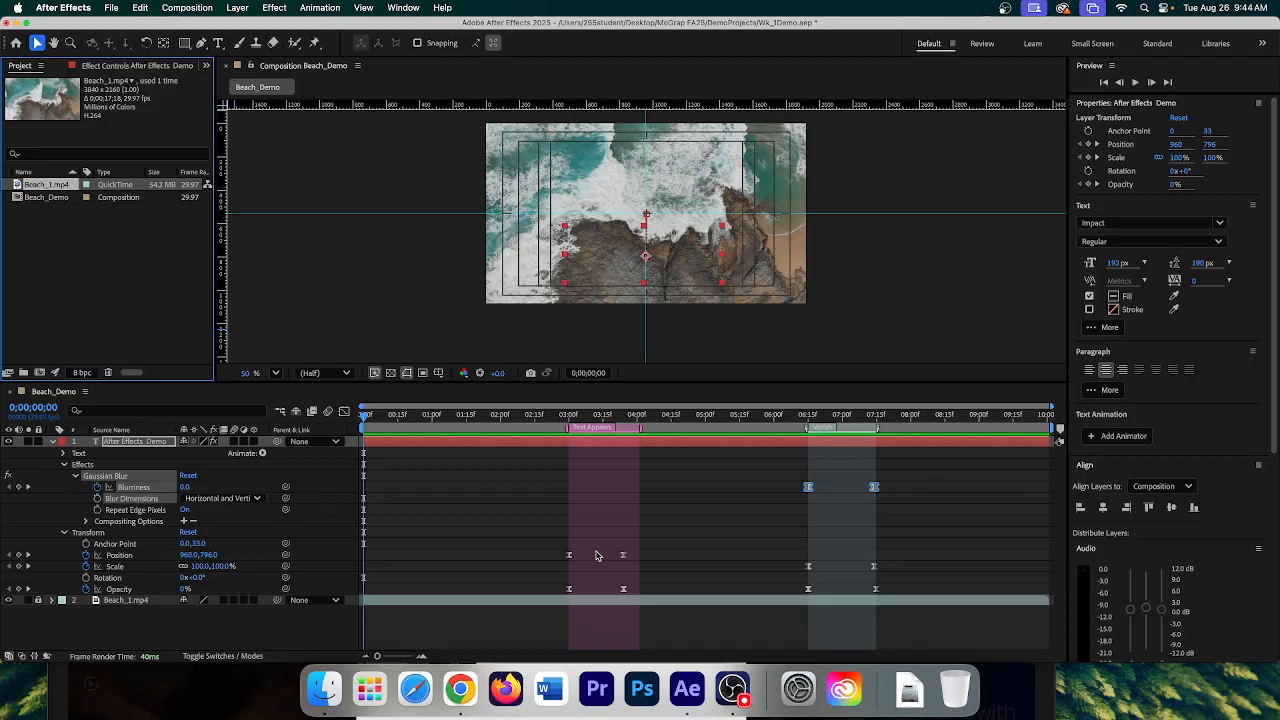
{"action": "left_click", "coordinate": [110, 8]}
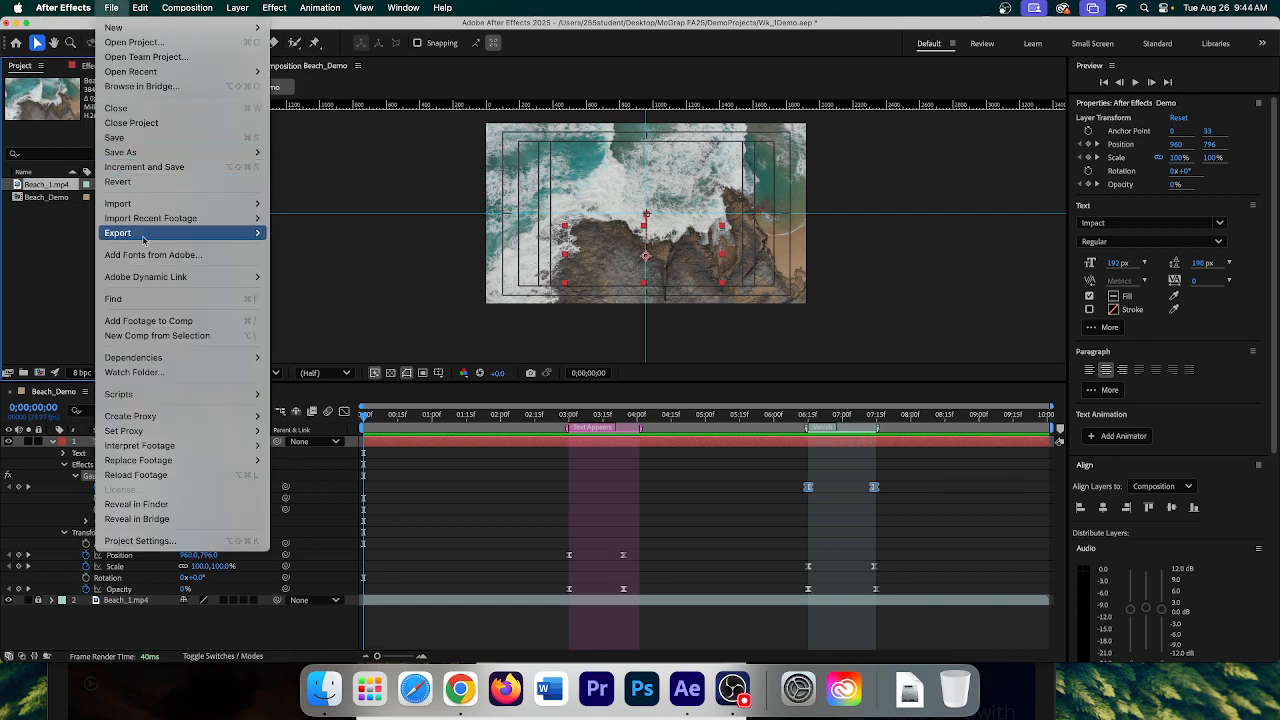
{"action": "mouse_move", "coordinate": [145, 236]}
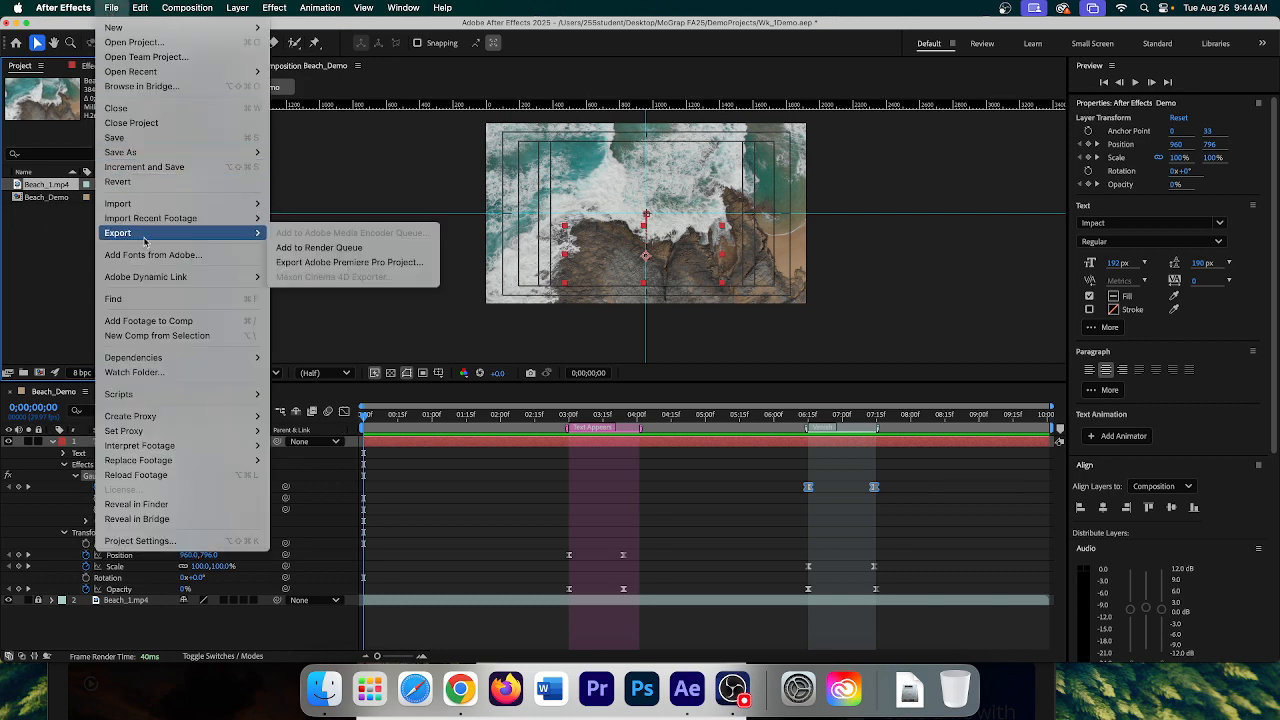
{"action": "left_click", "coordinate": [327, 249]}
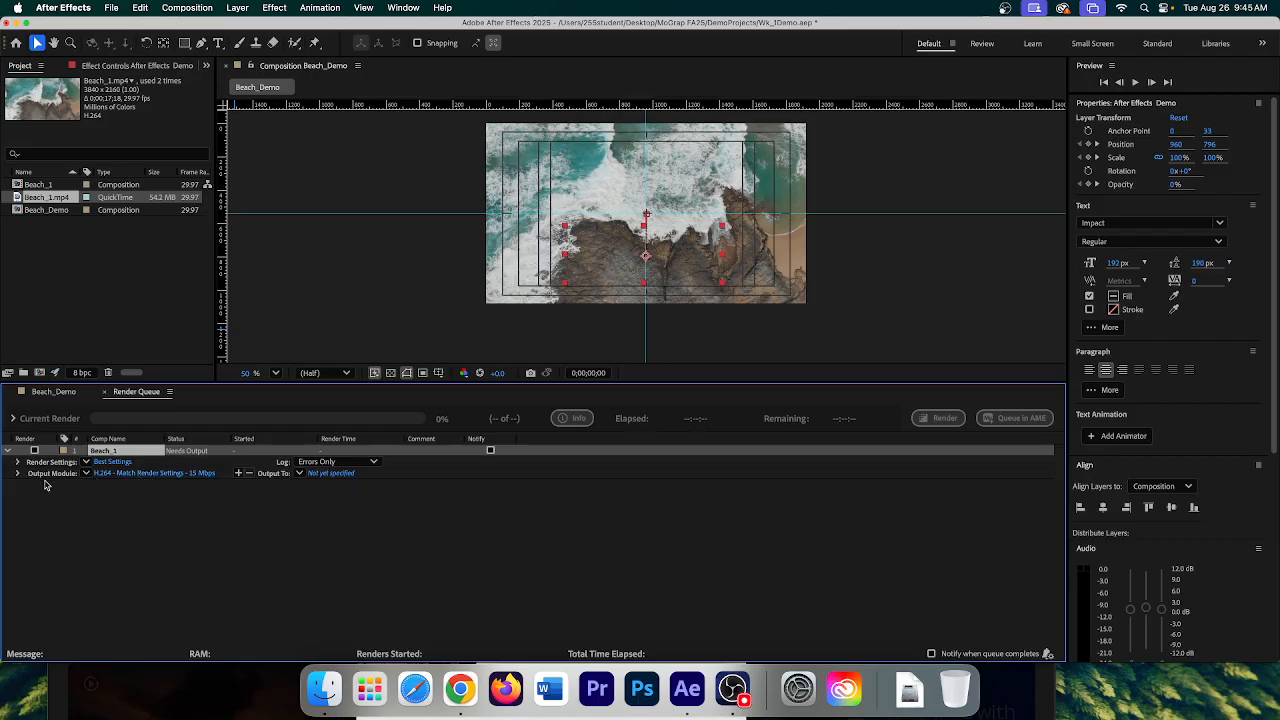
- Confirm Beach_1's H.264 output module with Channels kept at RGB
{"action": "left_click", "coordinate": [150, 474]}
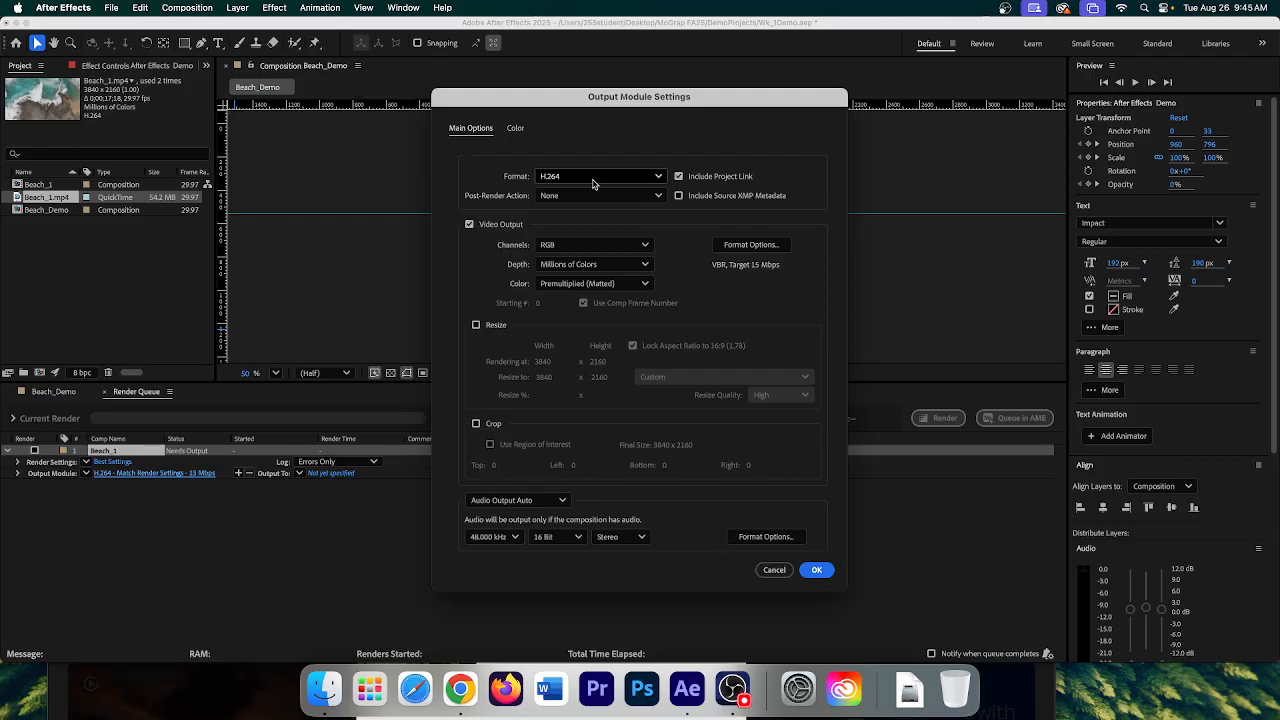
{"action": "left_click", "coordinate": [574, 250]}
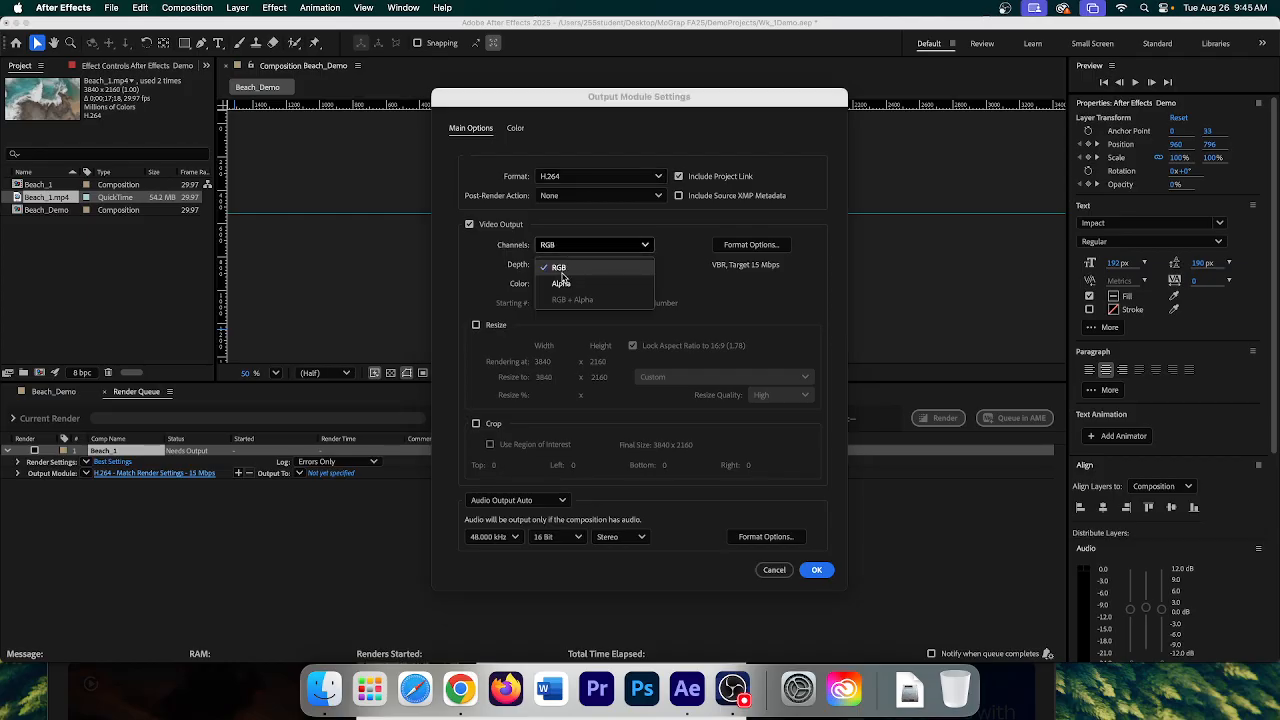
{"action": "left_click", "coordinate": [560, 268]}
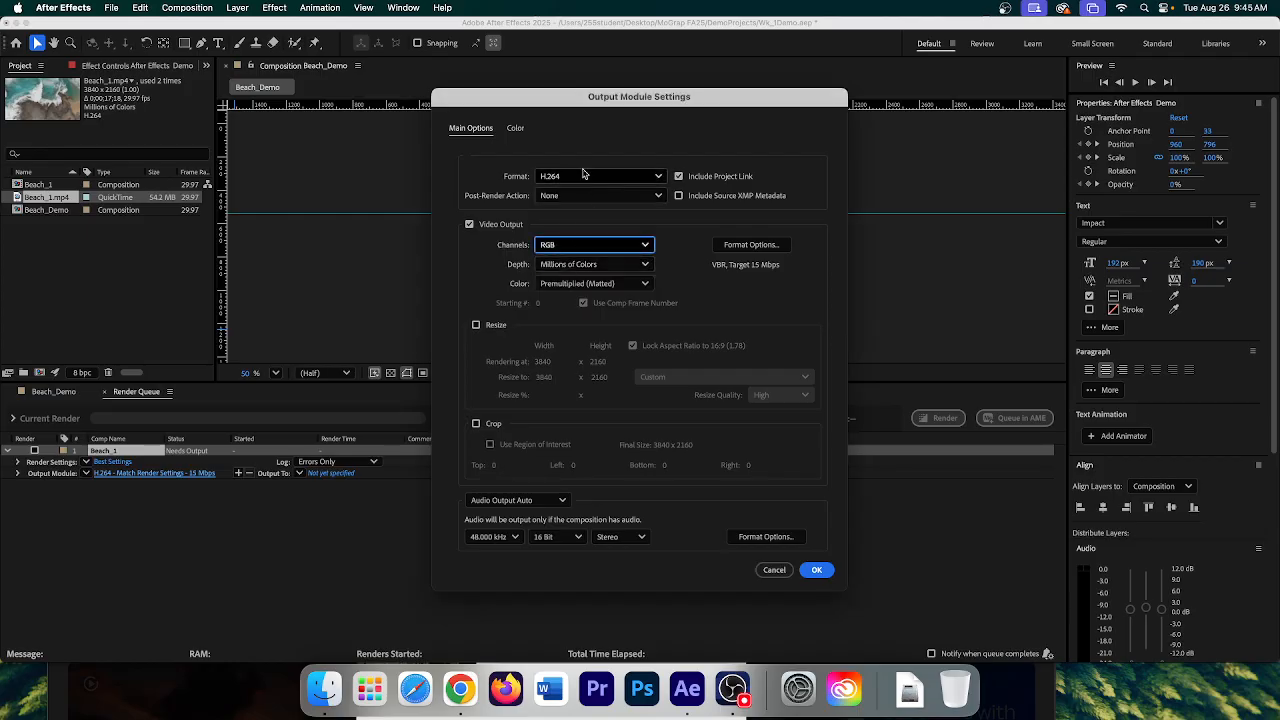
{"action": "left_click", "coordinate": [817, 570]}
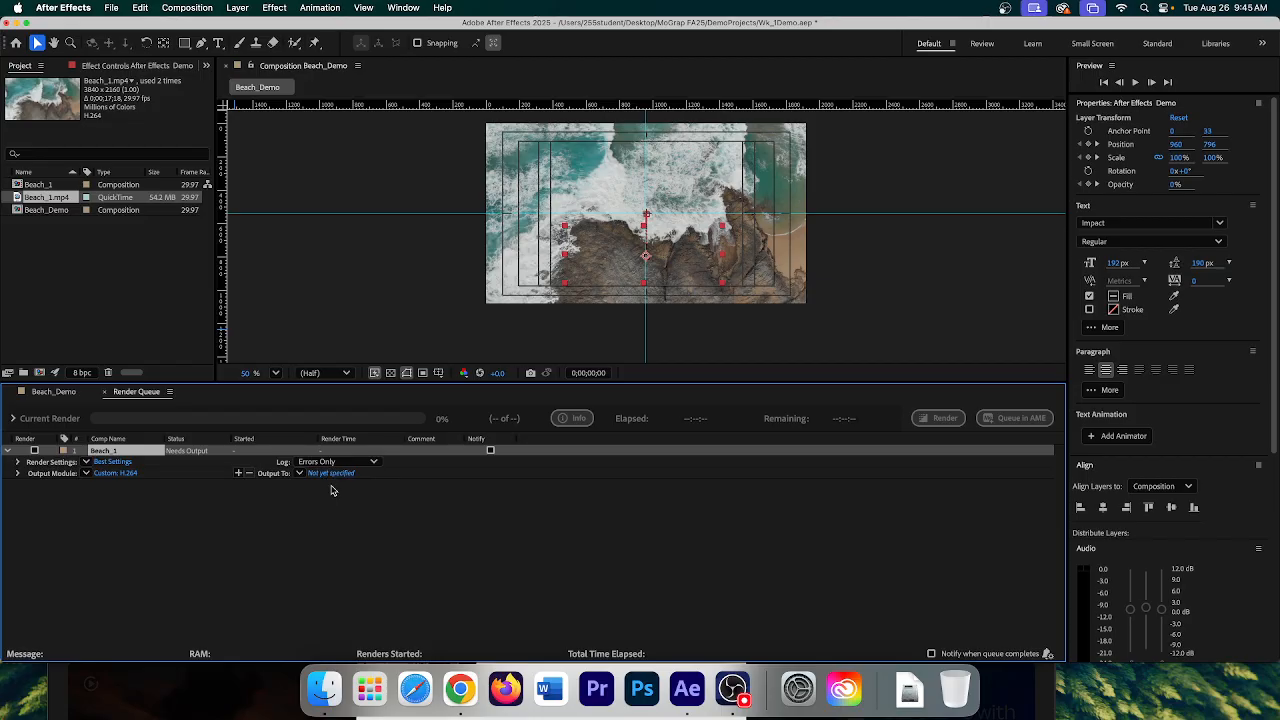
- Output Beach_1.mp4 to a new 'Final Outpout' folder in DemoProjects; set preview resolution to Full
{"action": "left_click", "coordinate": [332, 476]}
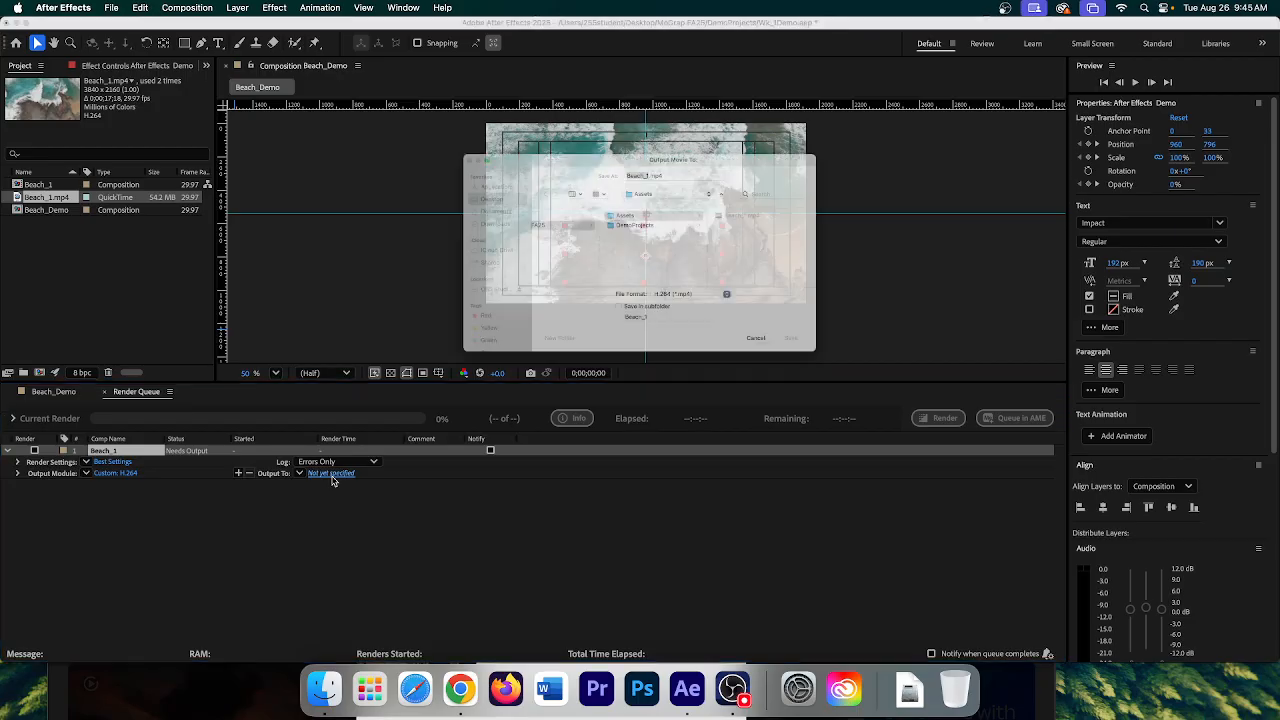
{"action": "left_click", "coordinate": [650, 232]}
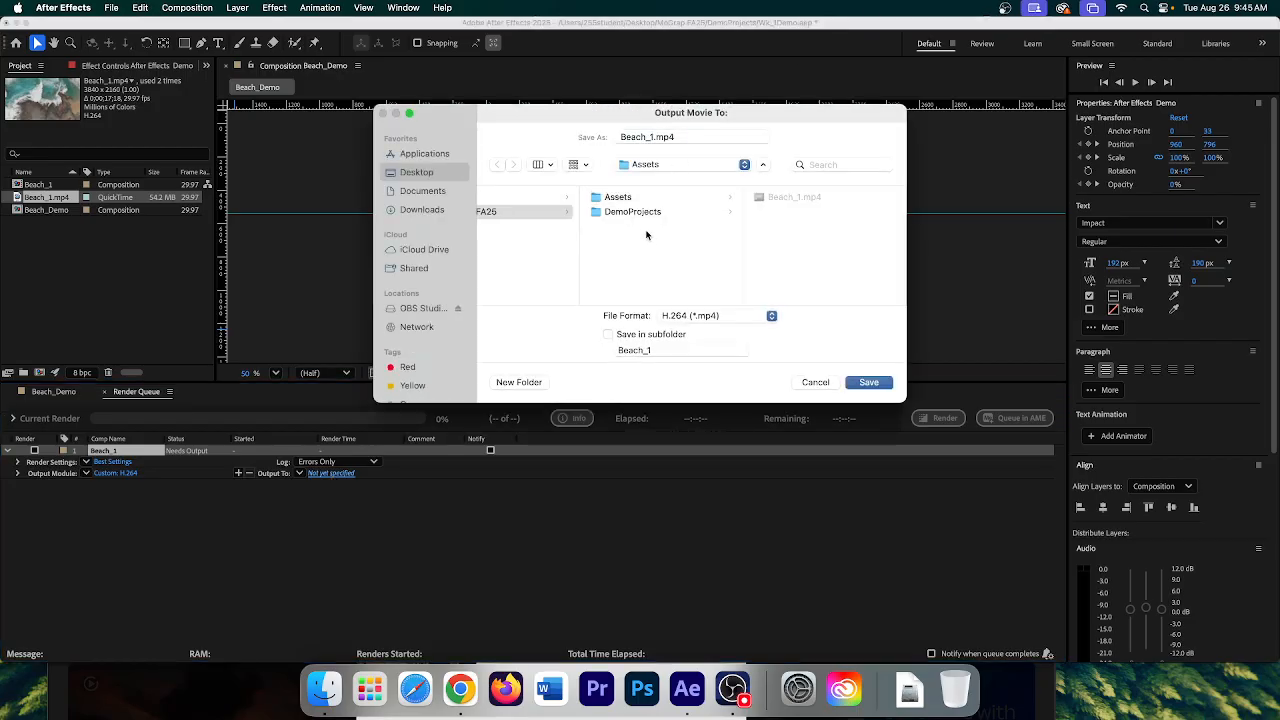
{"action": "left_click", "coordinate": [701, 218]}
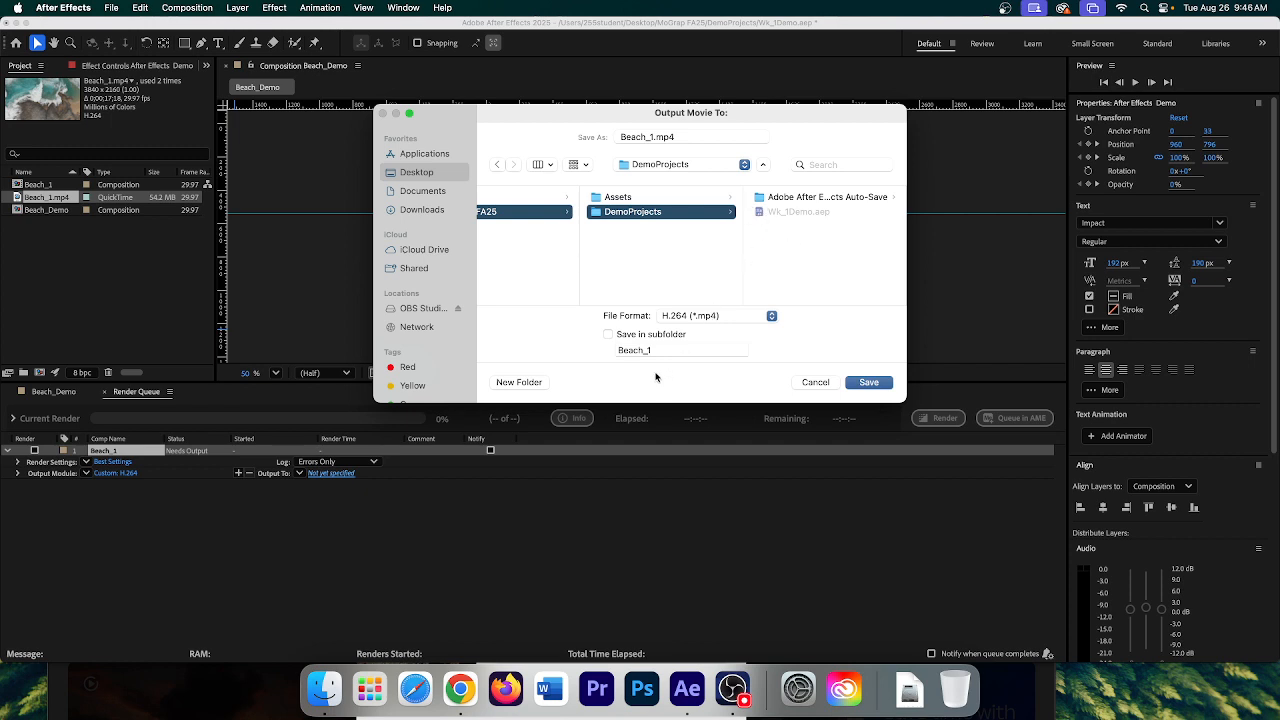
{"action": "left_click", "coordinate": [518, 382]}
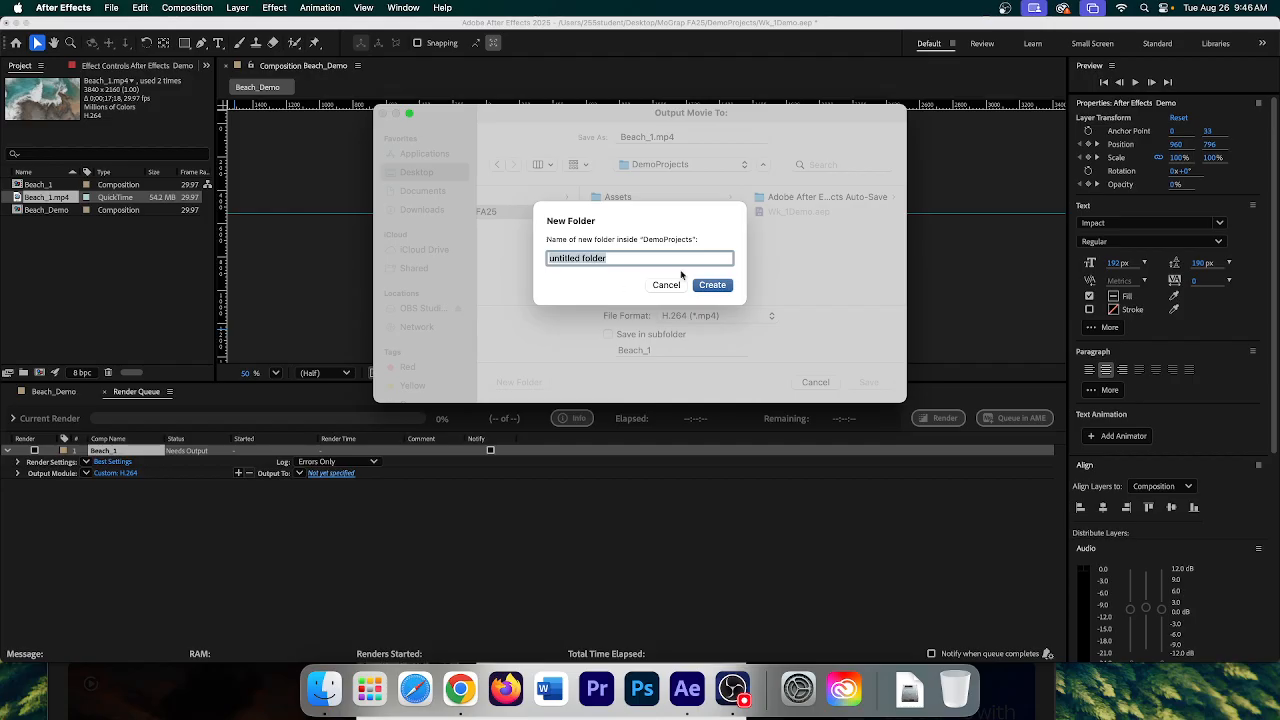
{"action": "type", "text": "De"}
{"action": "key", "text": "BackSpace"}
{"action": "type", "text": "Final Output"}
{"action": "left_click", "coordinate": [716, 288]}
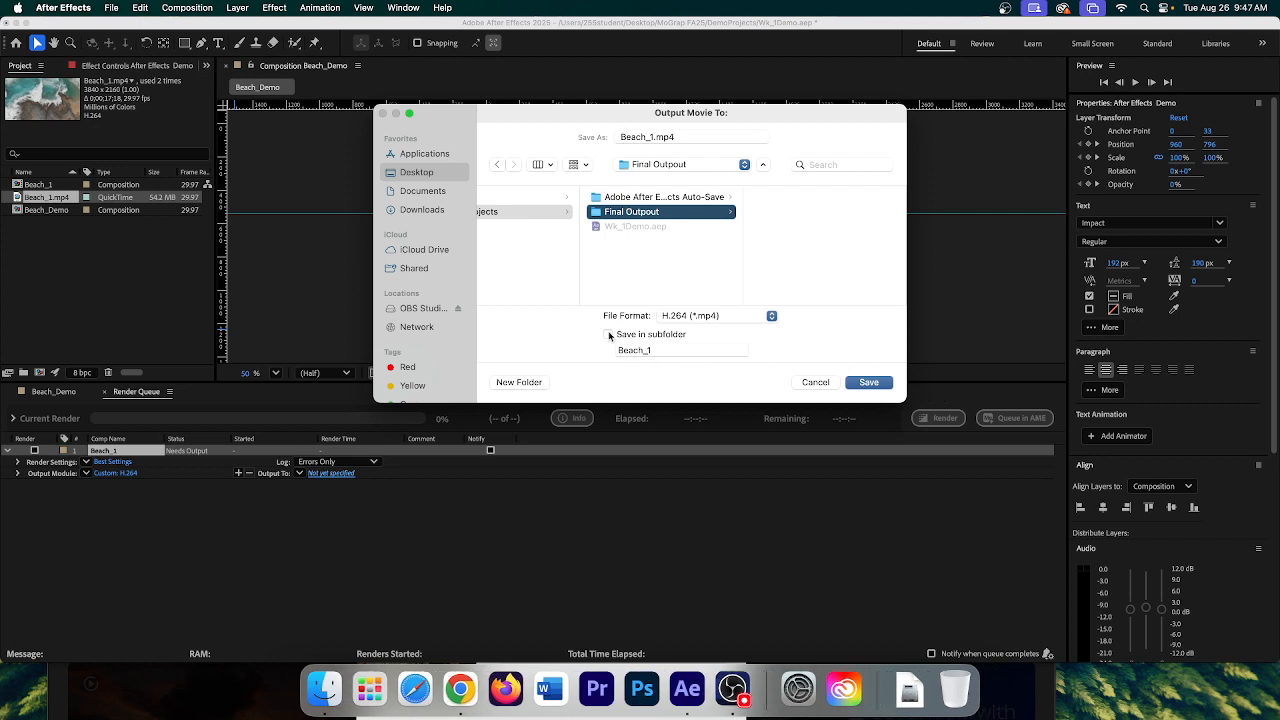
{"action": "left_click", "coordinate": [884, 386]}
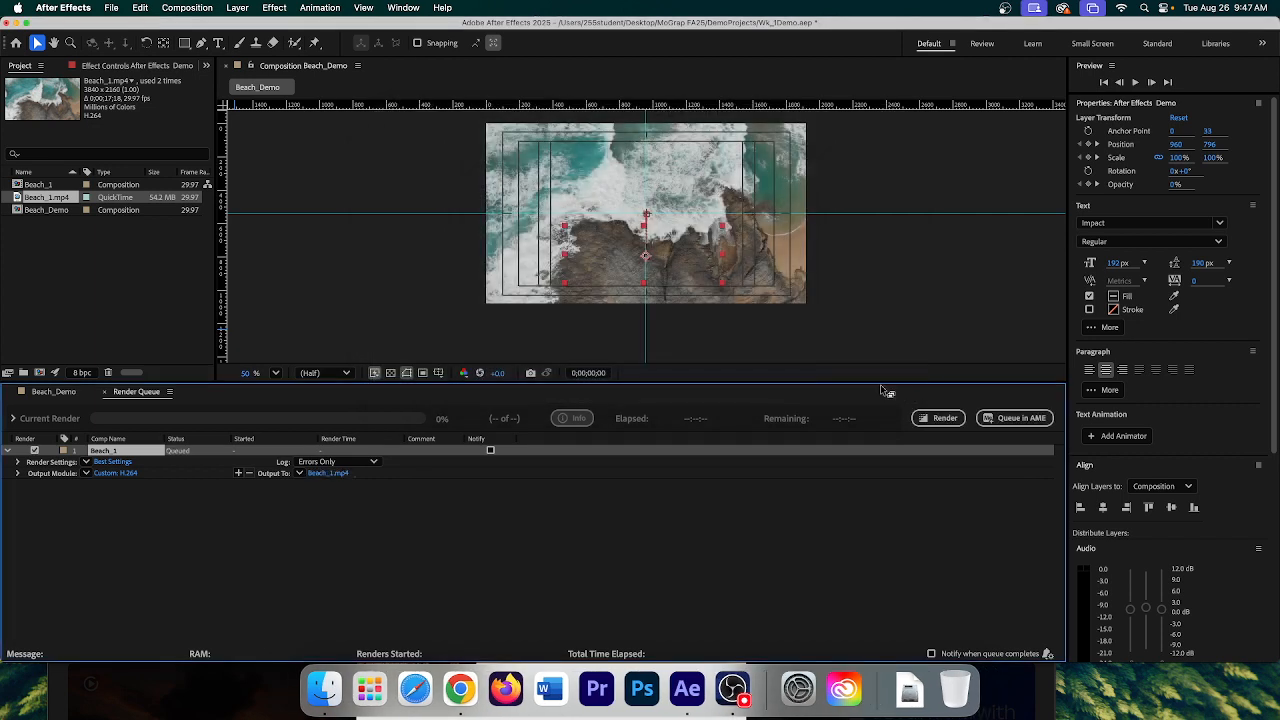
{"action": "left_click", "coordinate": [312, 373]}
{"action": "left_click", "coordinate": [312, 358]}
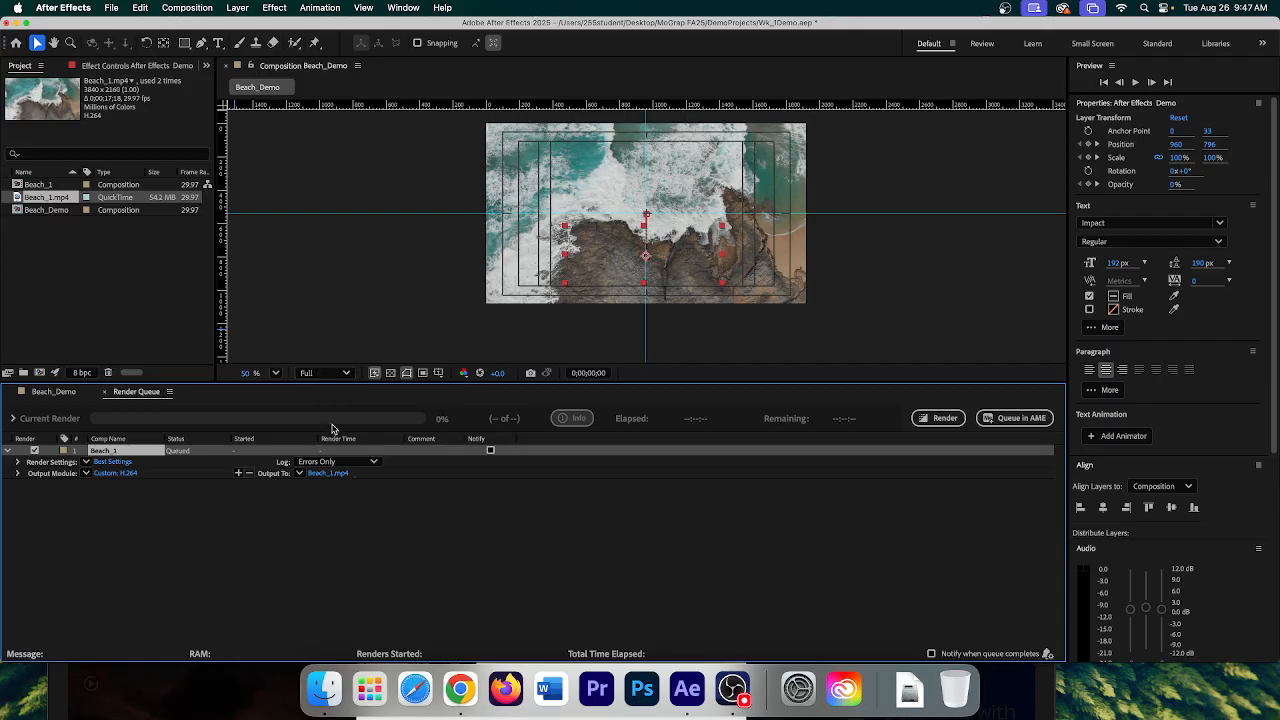
- Keep the viewer resolution at Full and render Beach_1 from the Render Queue
{"action": "left_click", "coordinate": [318, 372]}
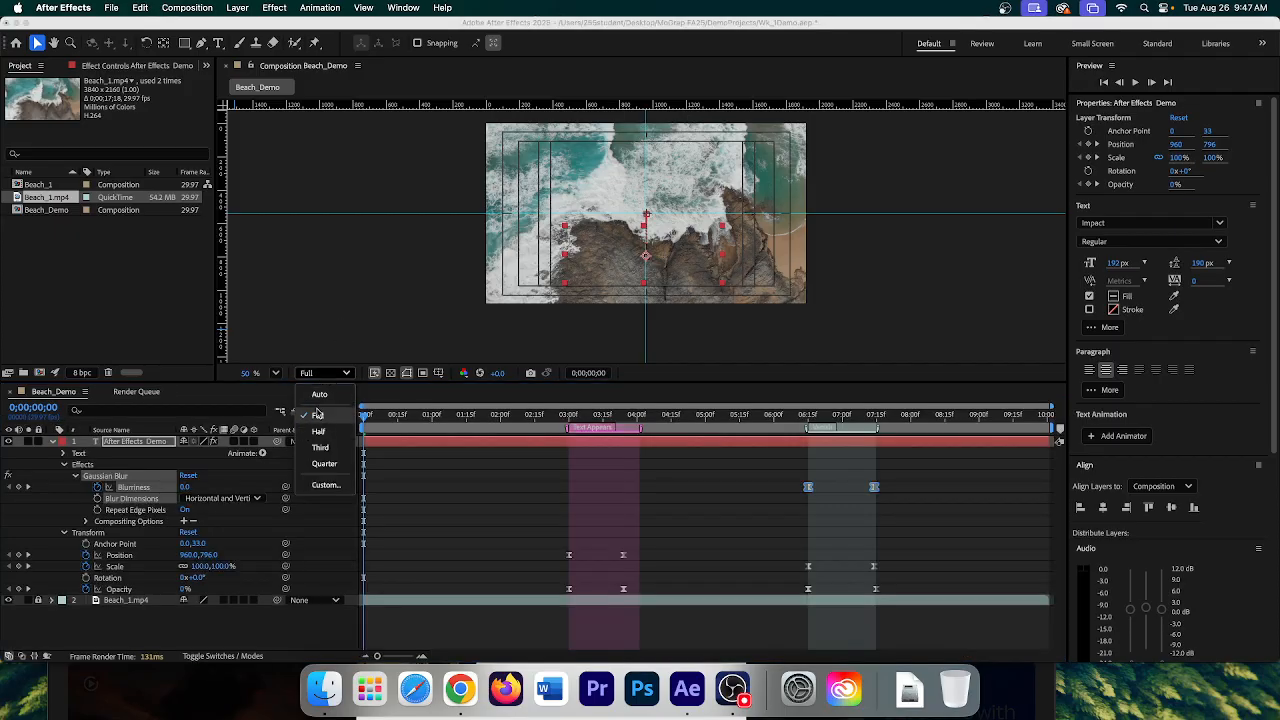
{"action": "left_click", "coordinate": [317, 413]}
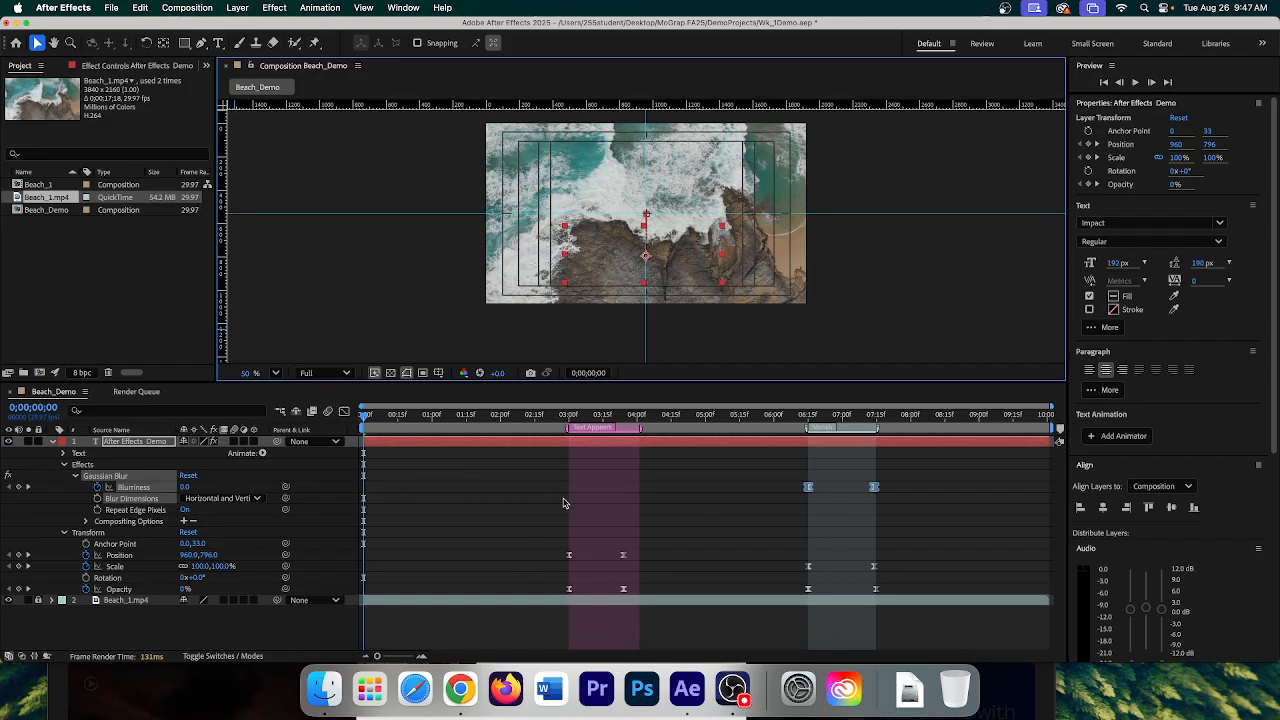
{"action": "left_click", "coordinate": [138, 393]}
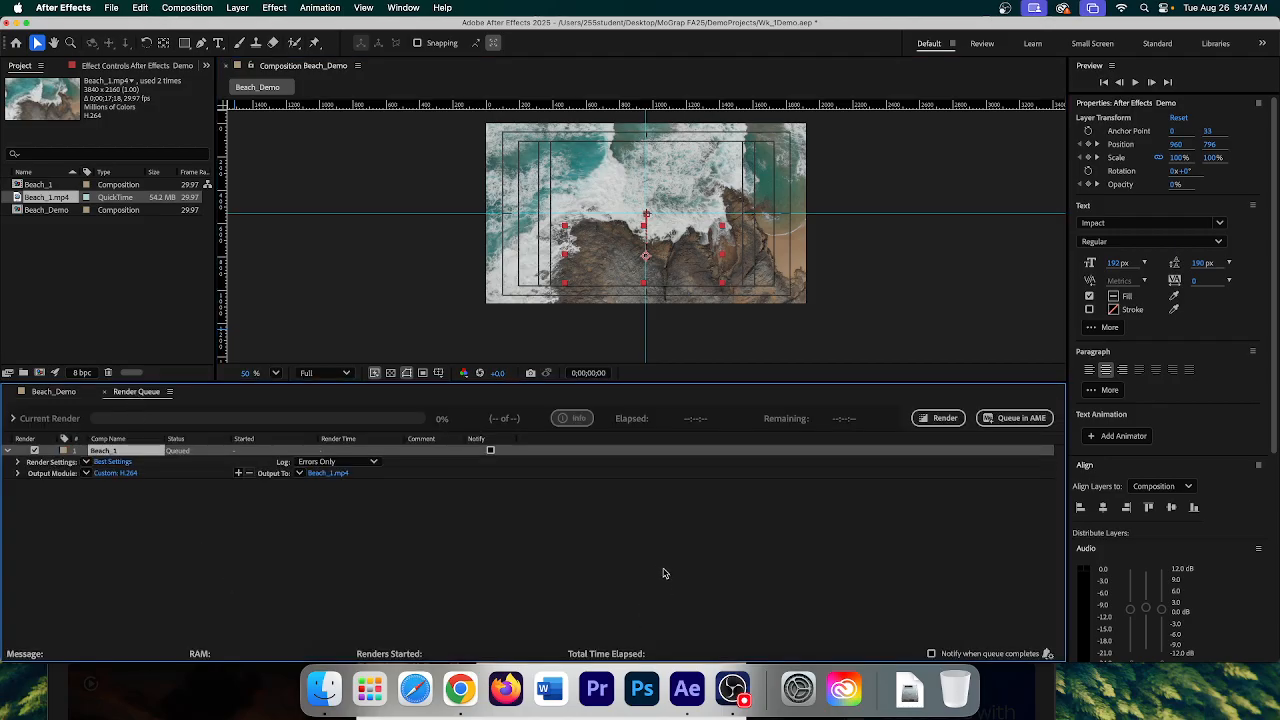
{"action": "left_click", "coordinate": [940, 420]}
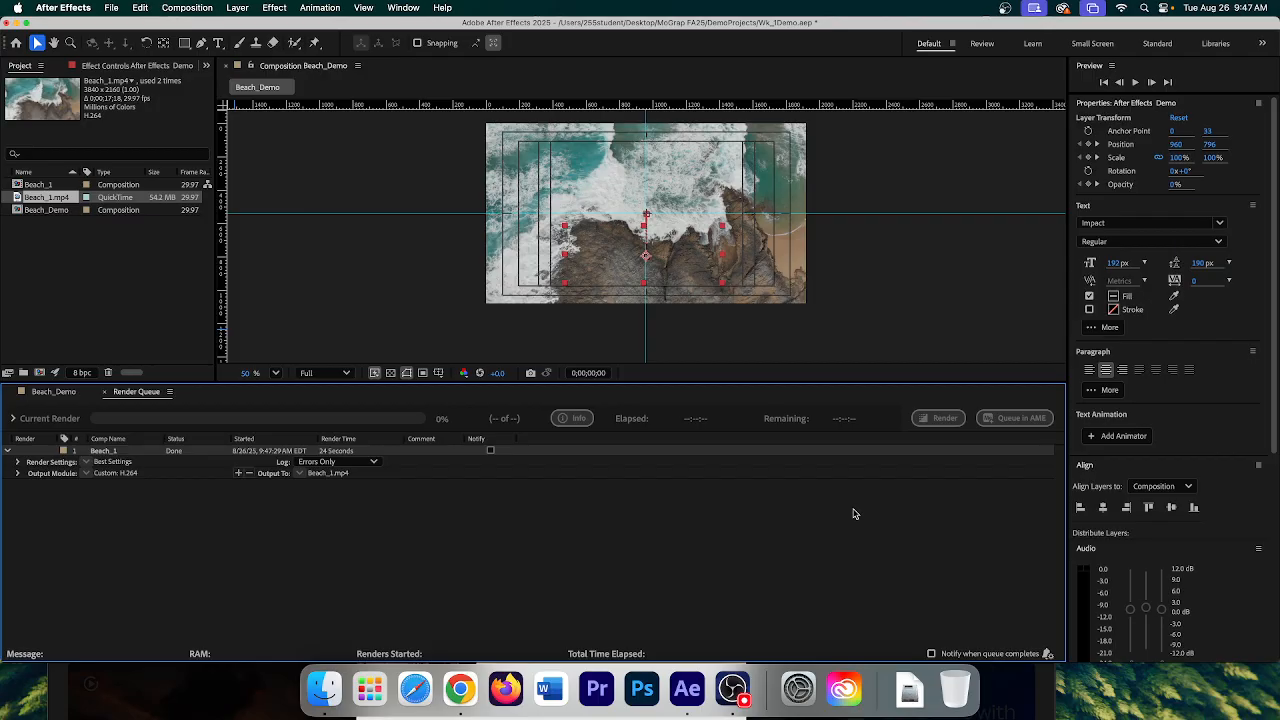
- Save the Wk_1Demo project and minimize After Effects to reveal the desktop
{"action": "left_click", "coordinate": [110, 8]}
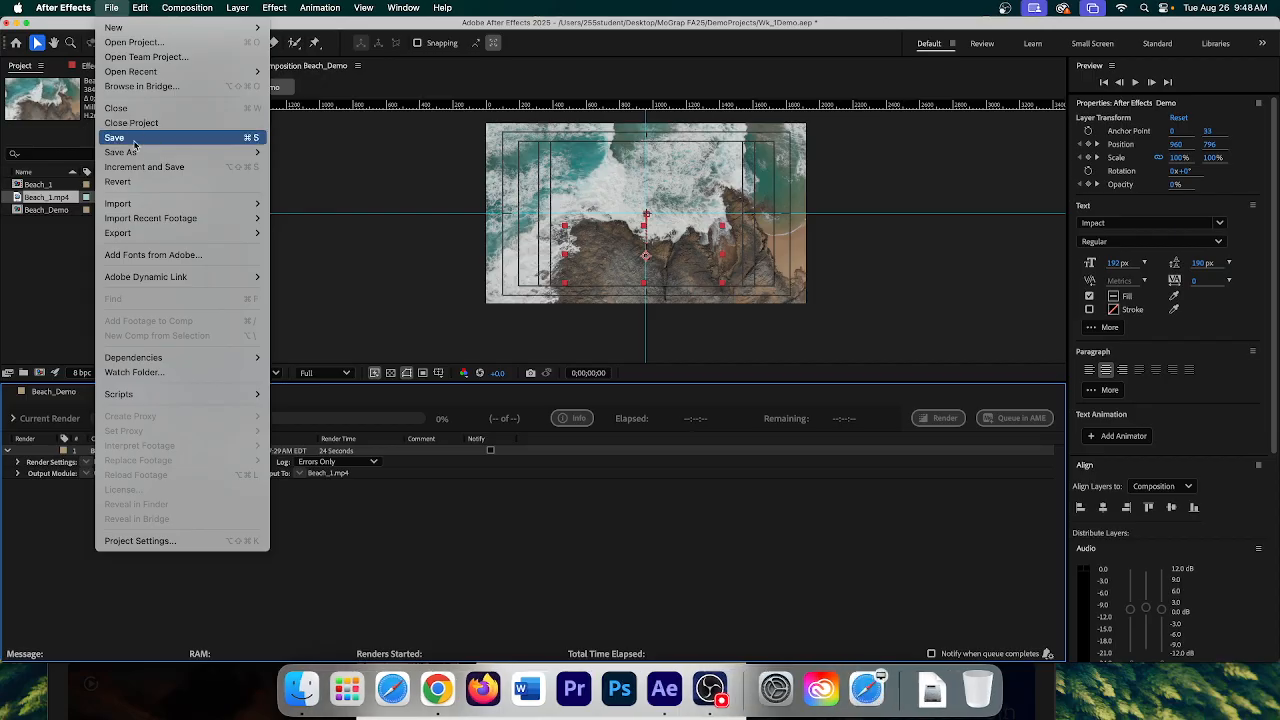
{"action": "left_click", "coordinate": [129, 137]}
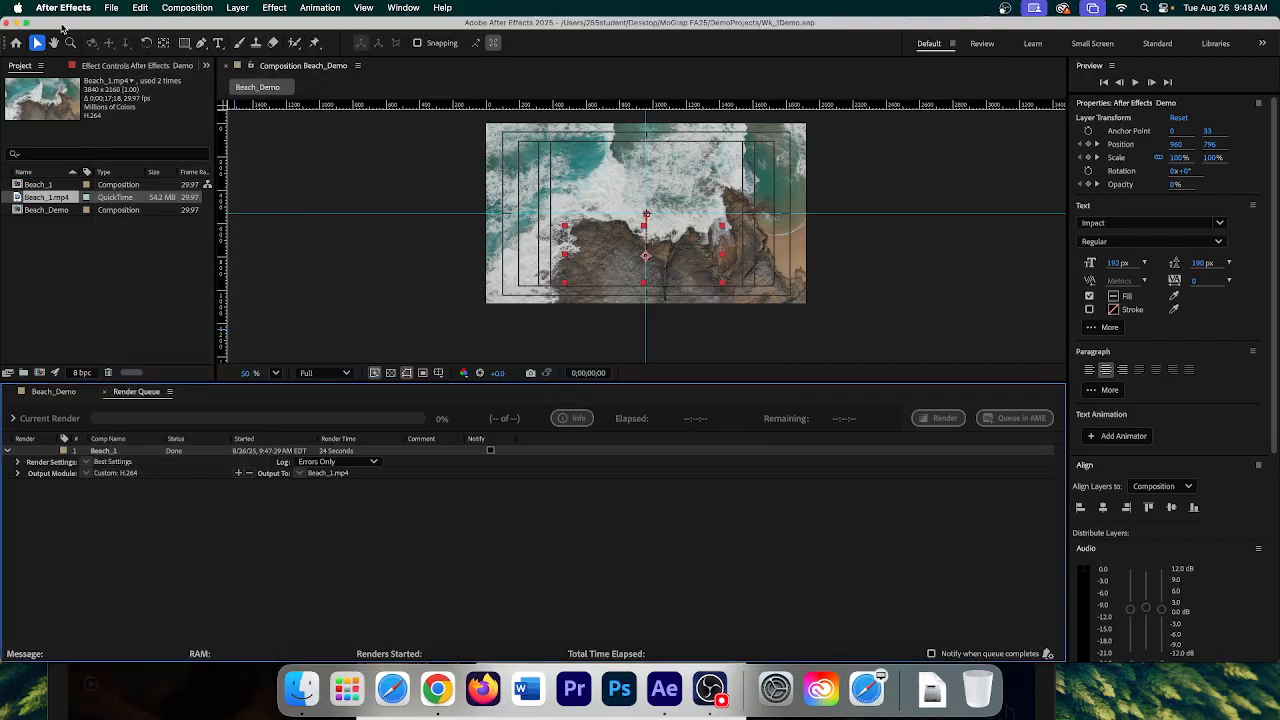
{"action": "left_click_drag", "start_coordinate": [63, 27], "coordinate": [186, 161]}
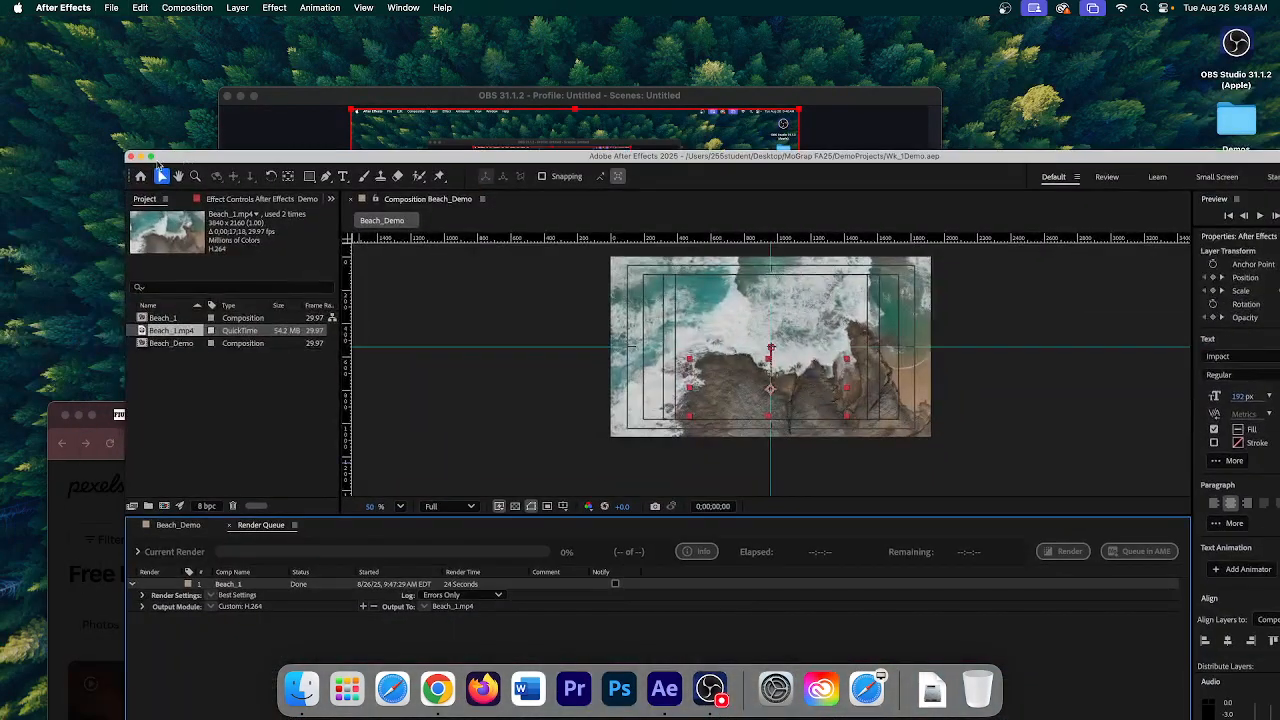
{"action": "left_click", "coordinate": [141, 159]}
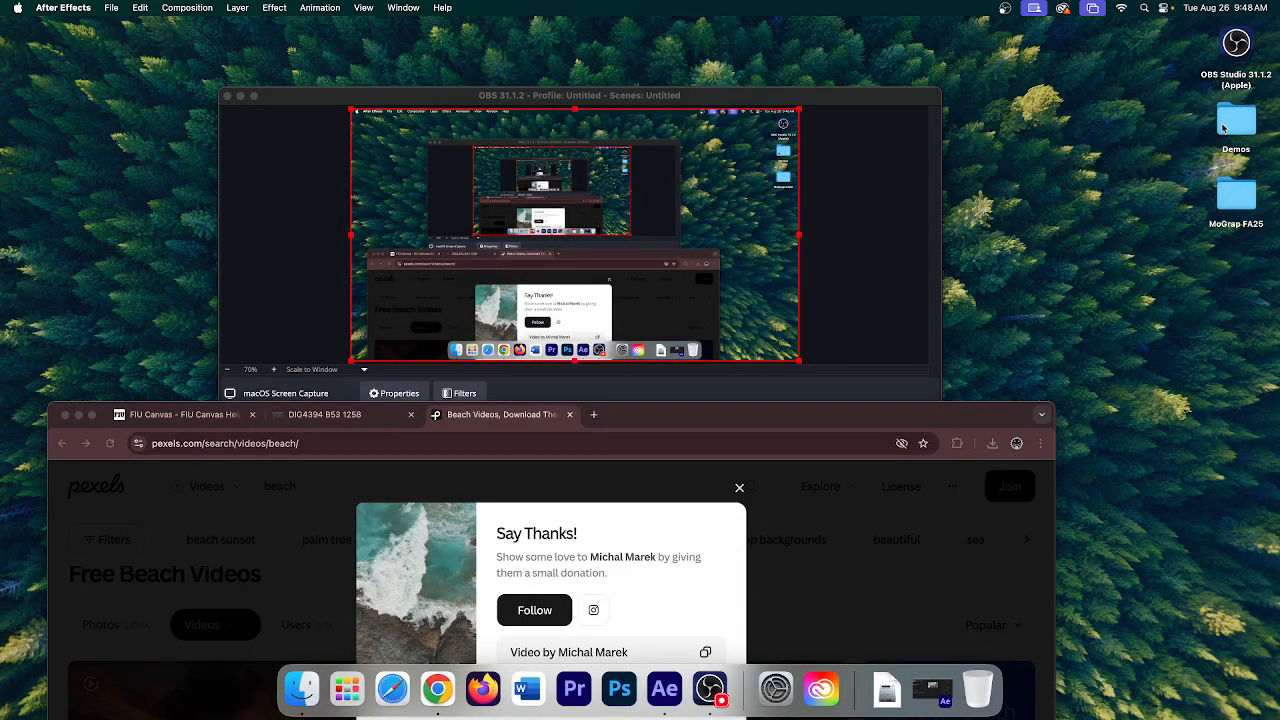
- Browse MoGrap FA25 > DemoProjects > Final Outpout and open Beach_1.mp4 in QuickTime Player
{"action": "double_click", "coordinate": [1238, 200]}
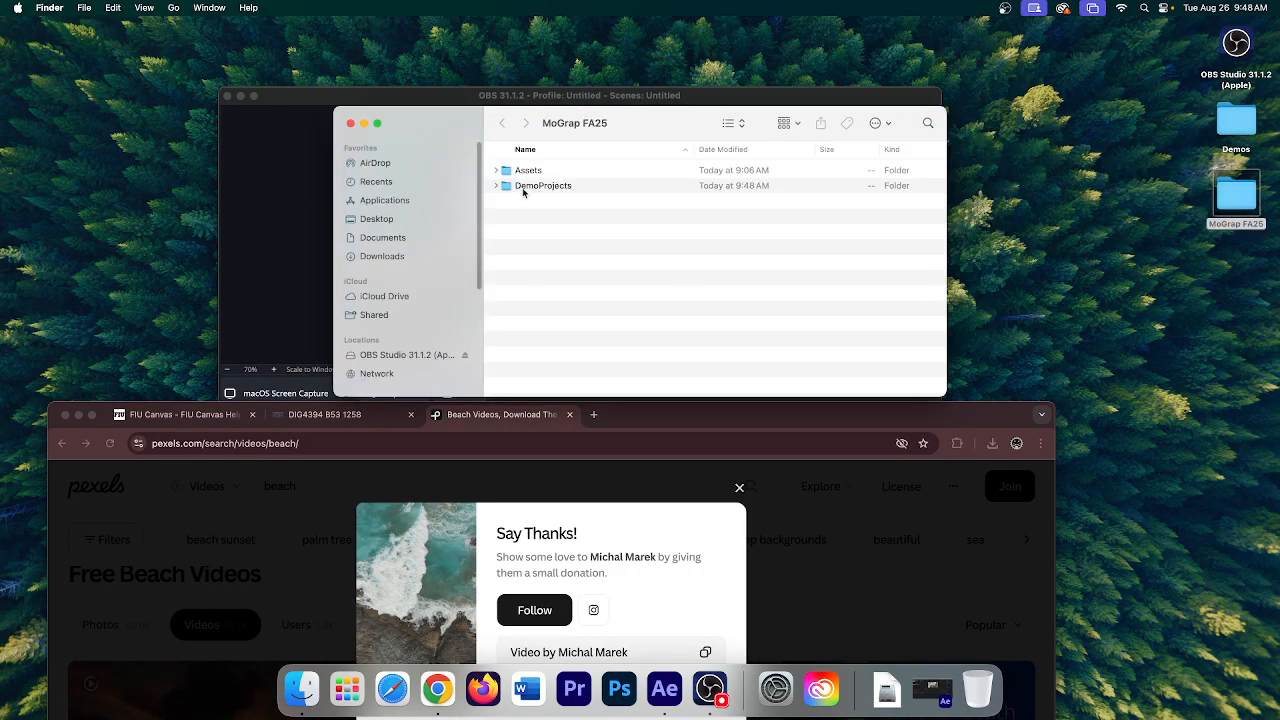
{"action": "left_click", "coordinate": [496, 186]}
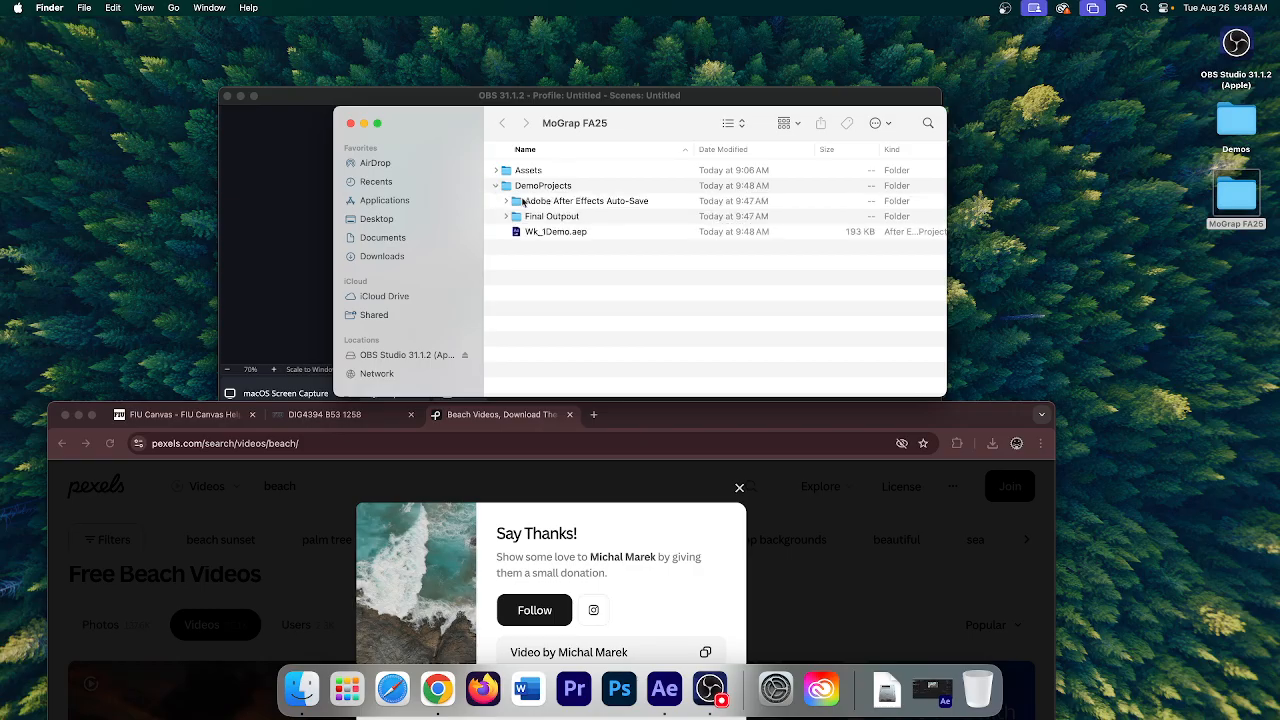
{"action": "left_click", "coordinate": [541, 216]}
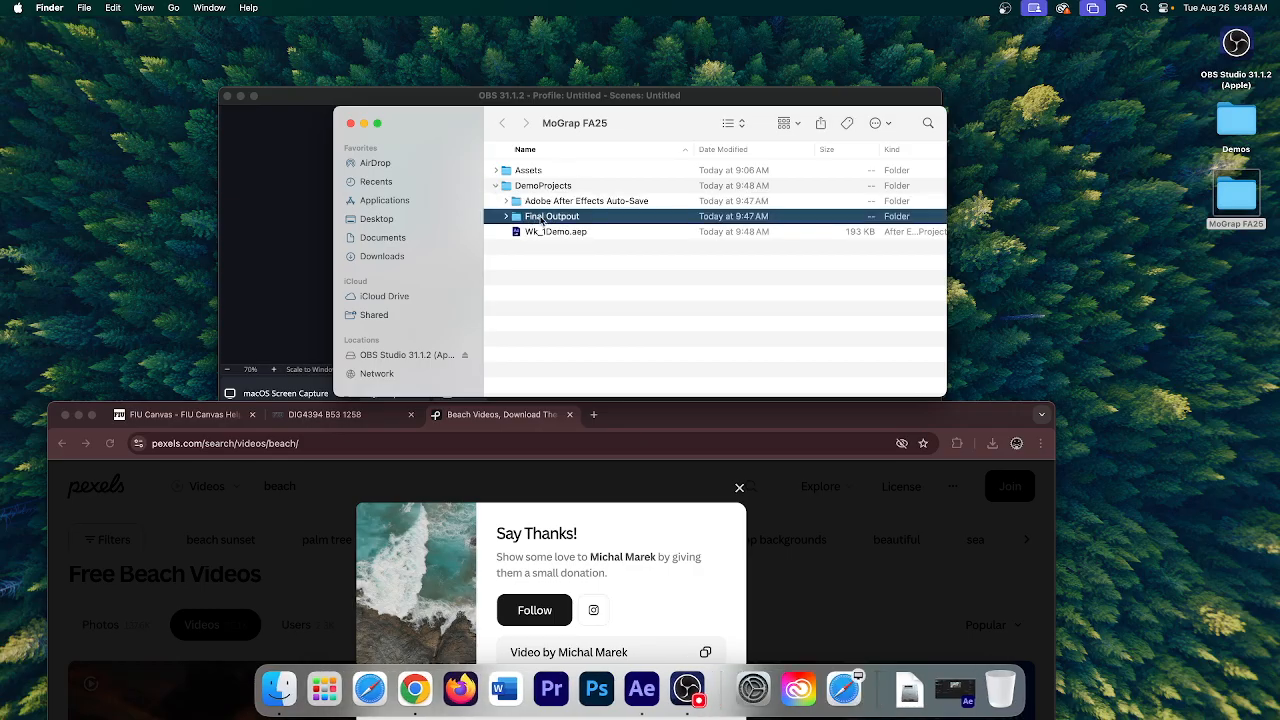
{"action": "double_click", "coordinate": [541, 216]}
{"action": "double_click", "coordinate": [537, 172]}
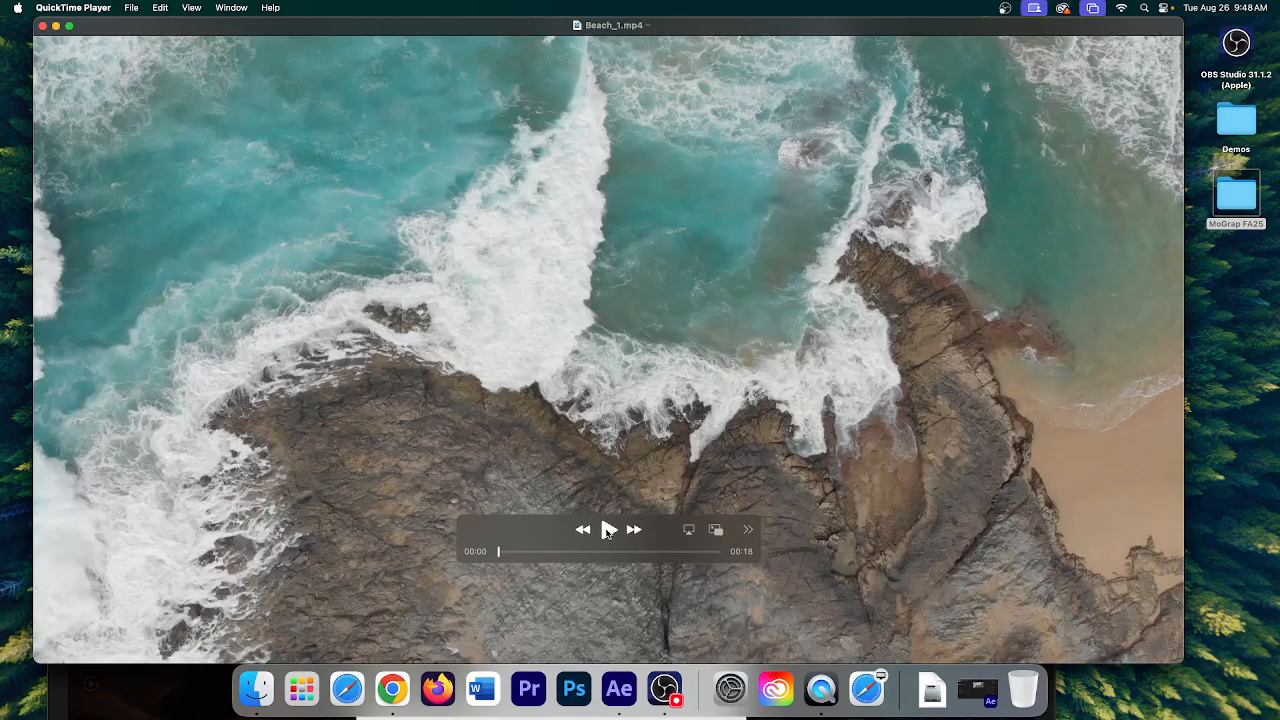
- Play the 18-second Beach_1.mp4 render to about 0:15, then close the player window
{"action": "left_click", "coordinate": [608, 529]}
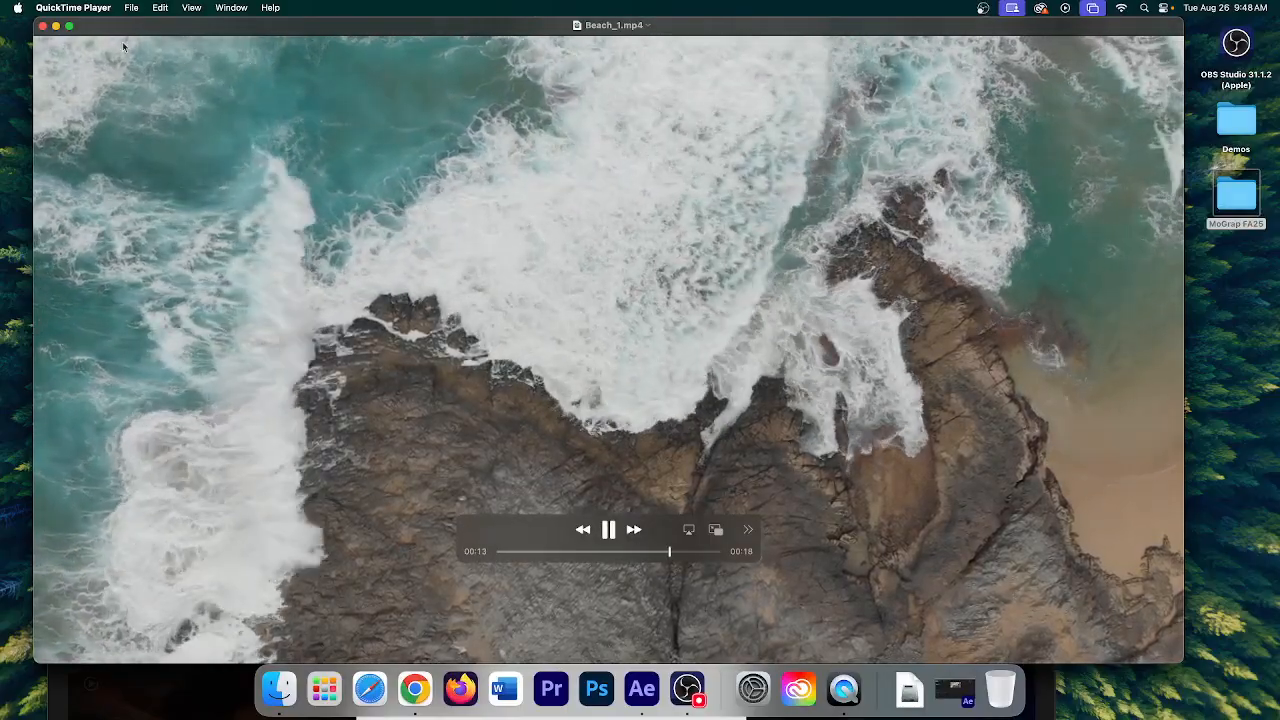
{"action": "left_click", "coordinate": [42, 26]}
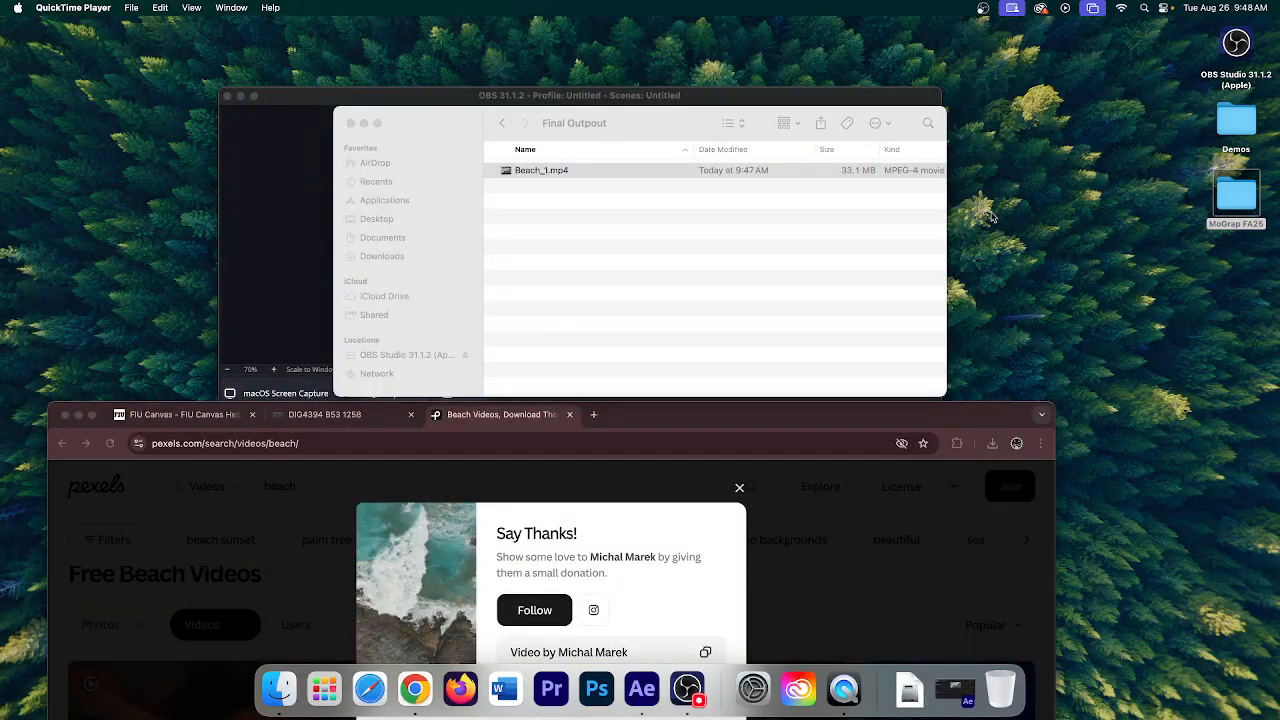
- Compare the 56.8 MB source Beach_1.mp4 in Assets with the 33.1 MB render, then return to After Effects
{"action": "left_click", "coordinate": [504, 125]}
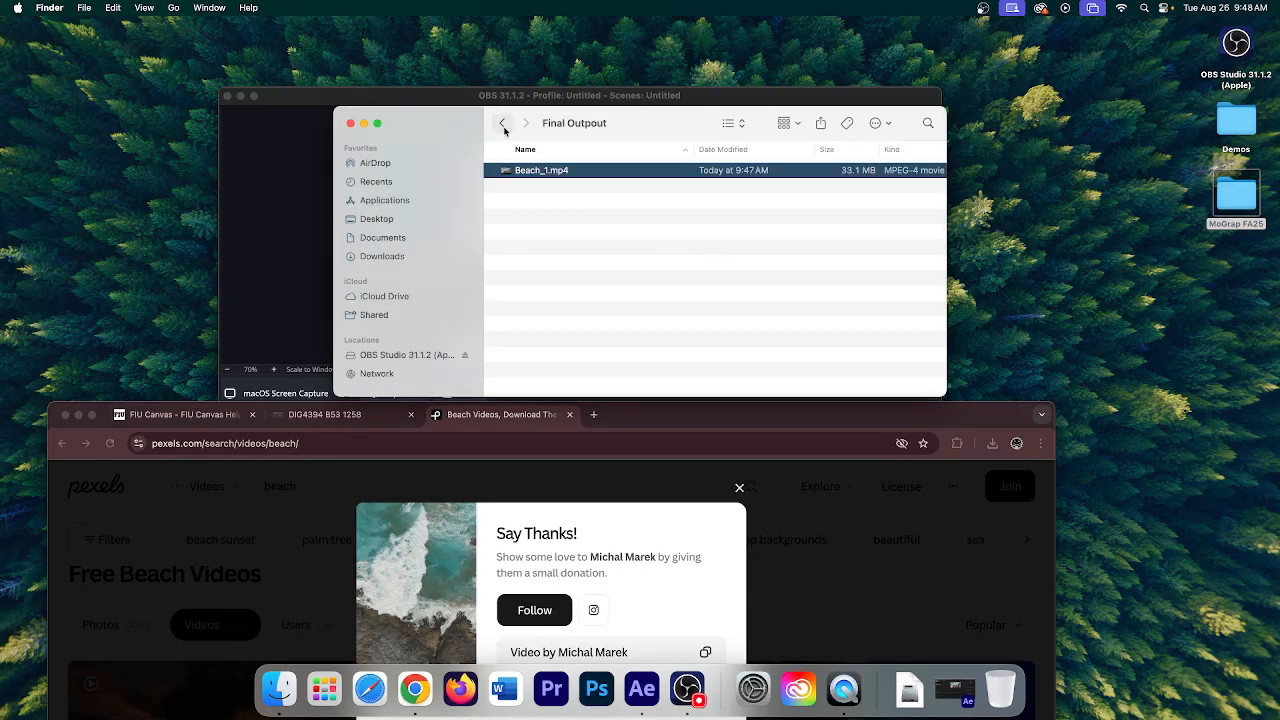
{"action": "left_click", "coordinate": [504, 125]}
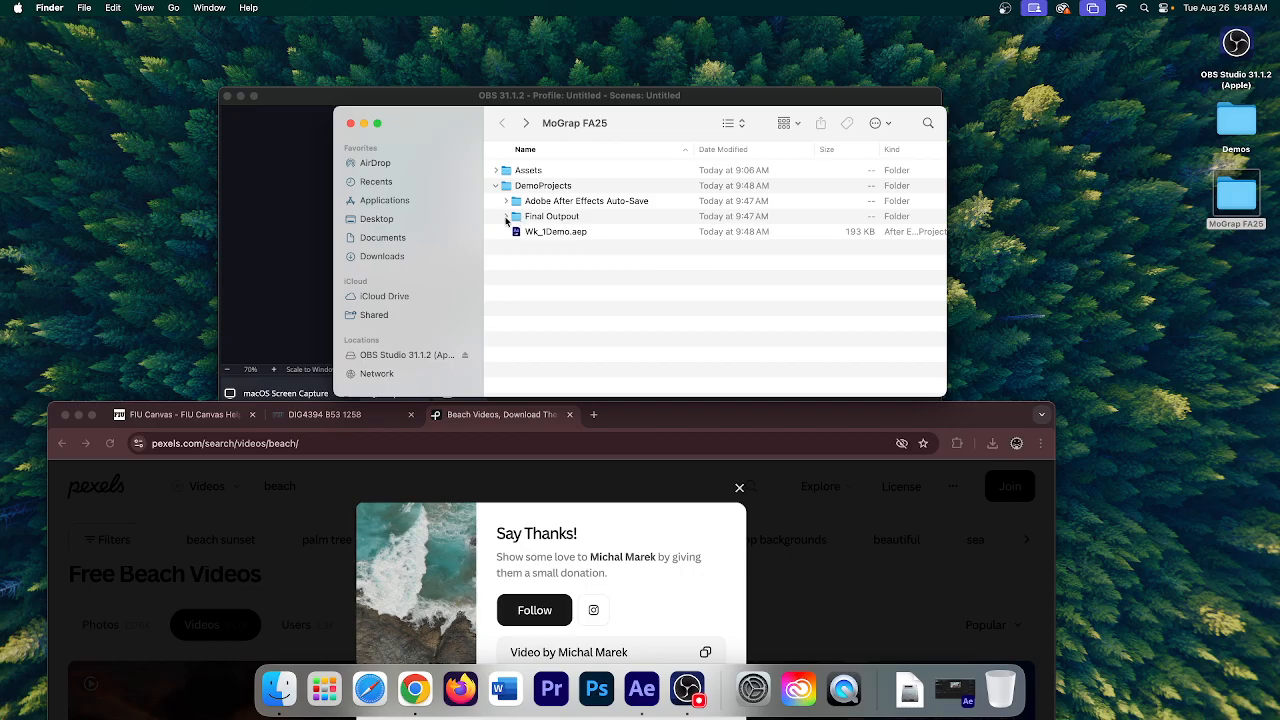
{"action": "left_click", "coordinate": [506, 217]}
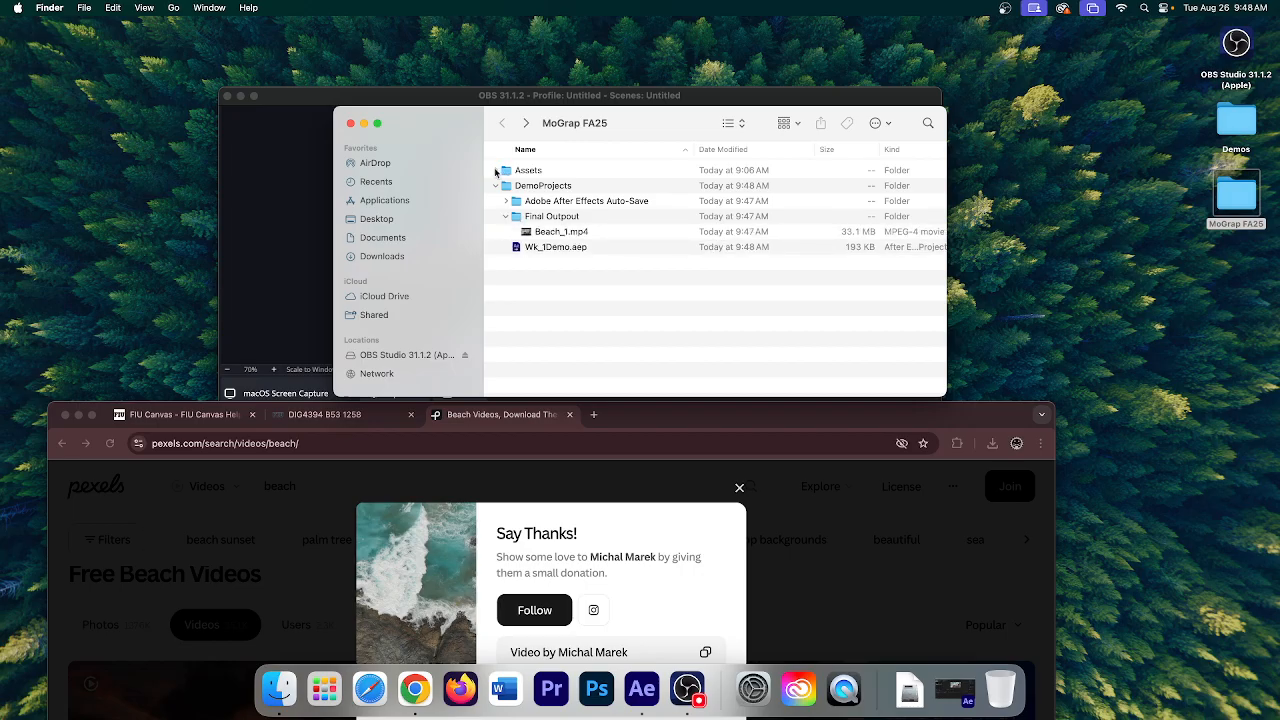
{"action": "left_click", "coordinate": [495, 172]}
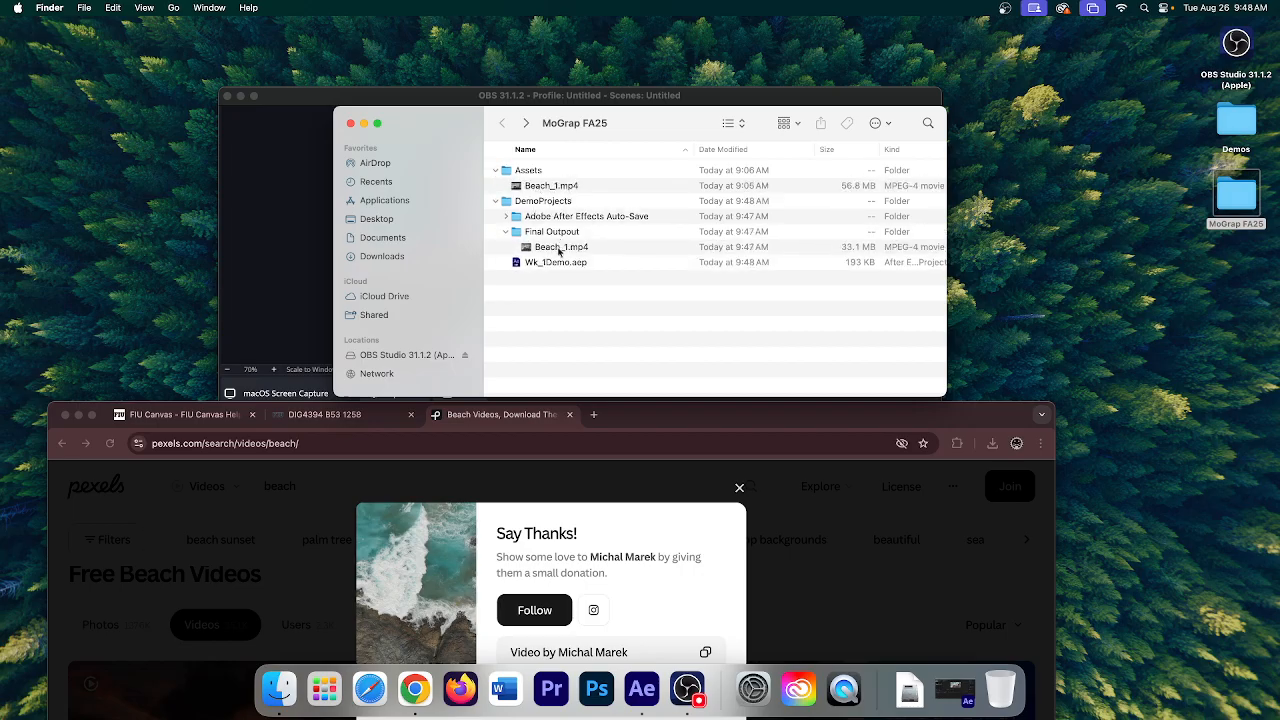
{"action": "left_click", "coordinate": [559, 250]}
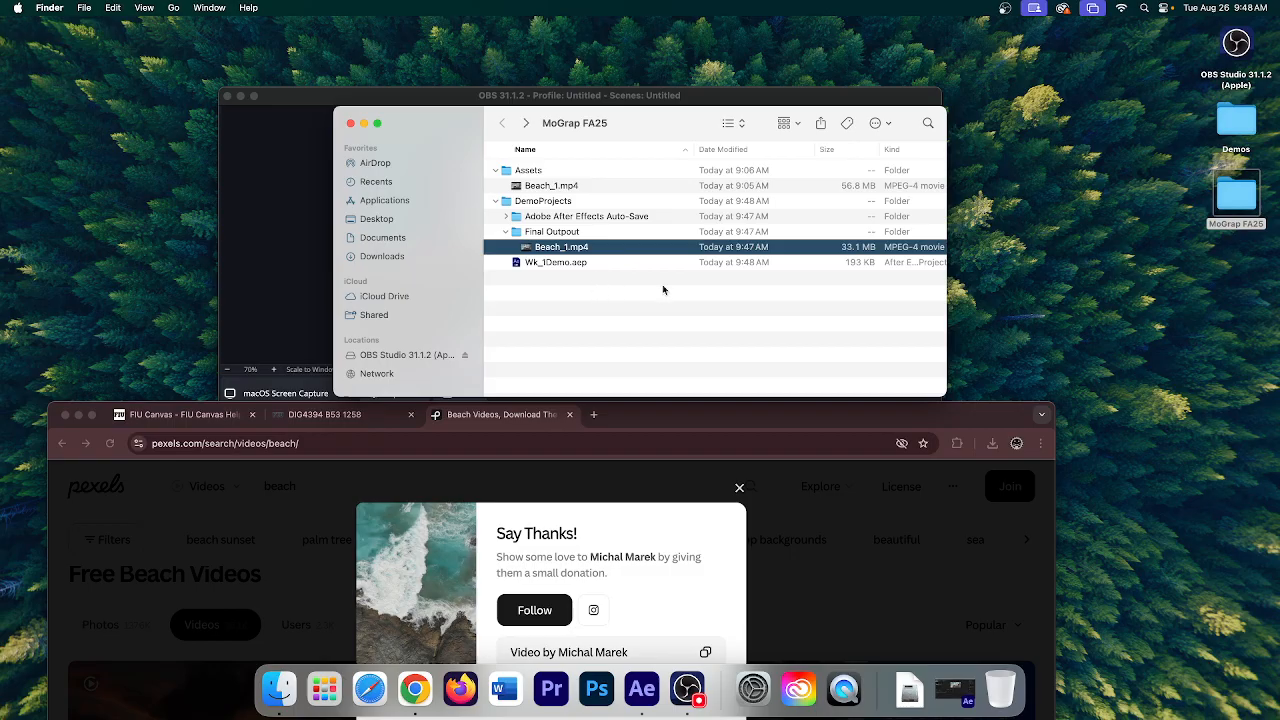
{"action": "left_click", "coordinate": [641, 688]}
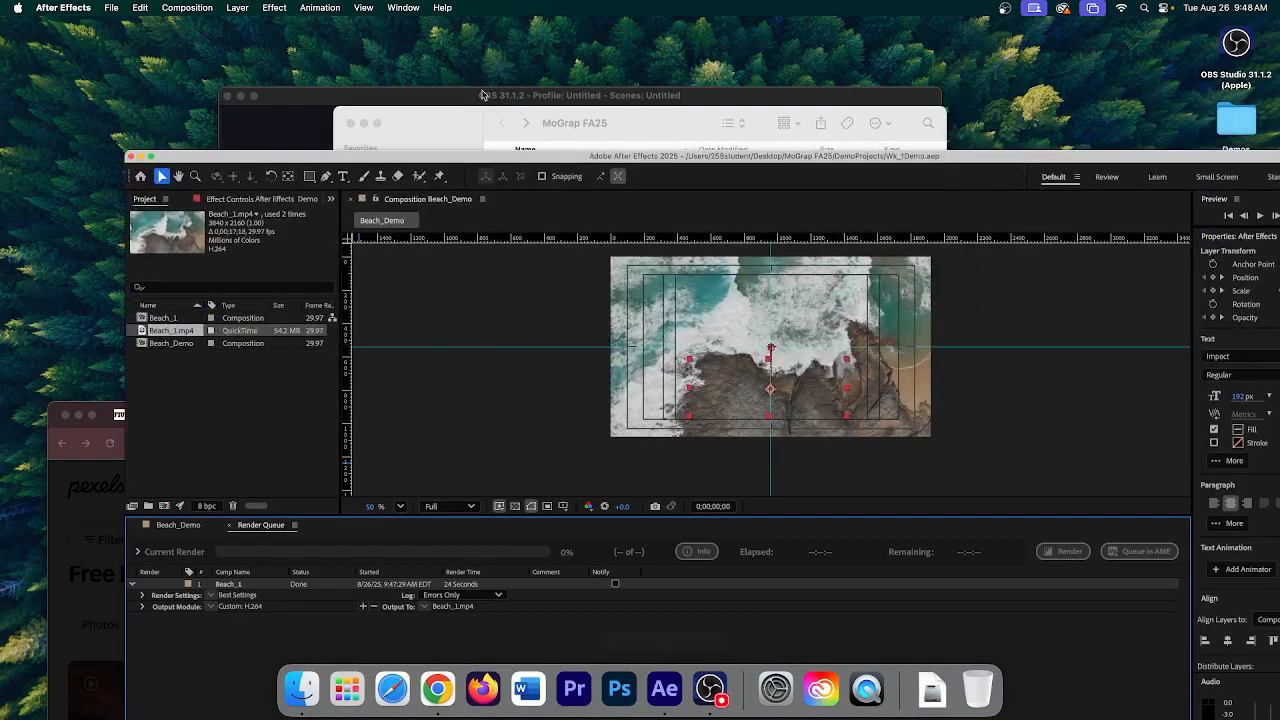
- Show the Beach_Demo timeline, select and scrub Beach_Demo, and reach File > Export
{"action": "left_click_drag", "start_coordinate": [738, 159], "coordinate": [647, 43]}
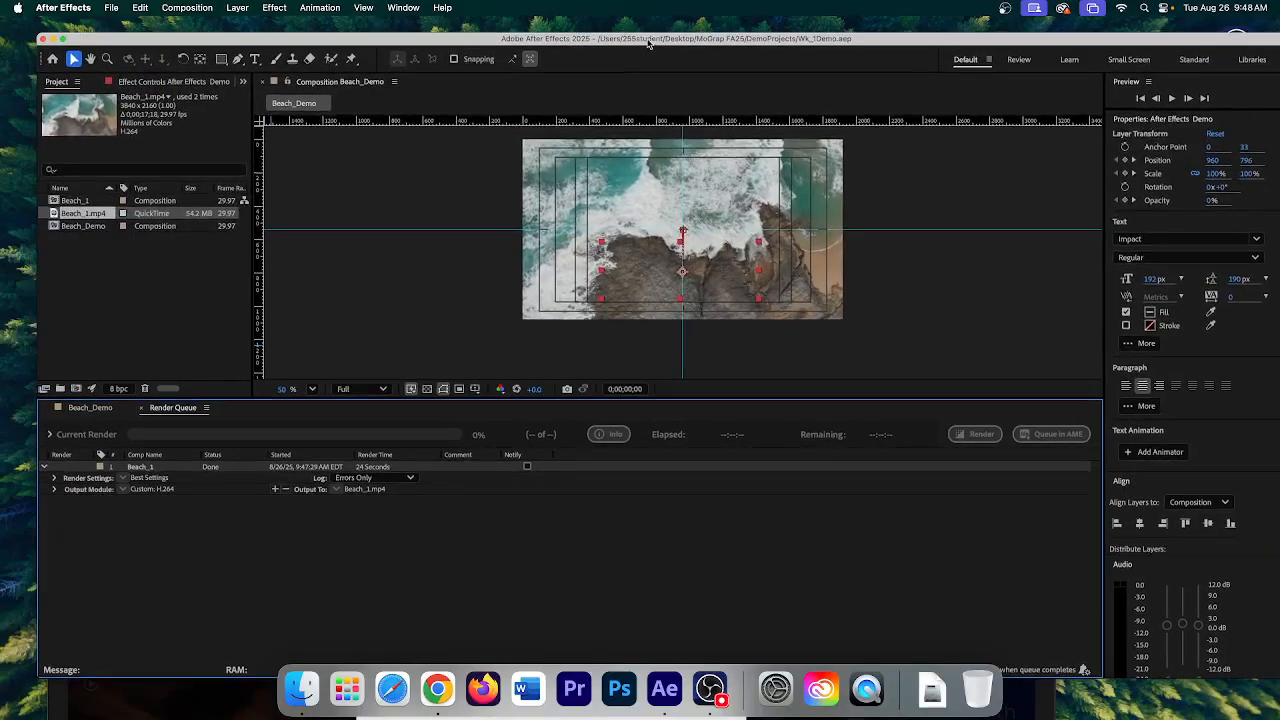
{"action": "left_click", "coordinate": [86, 408]}
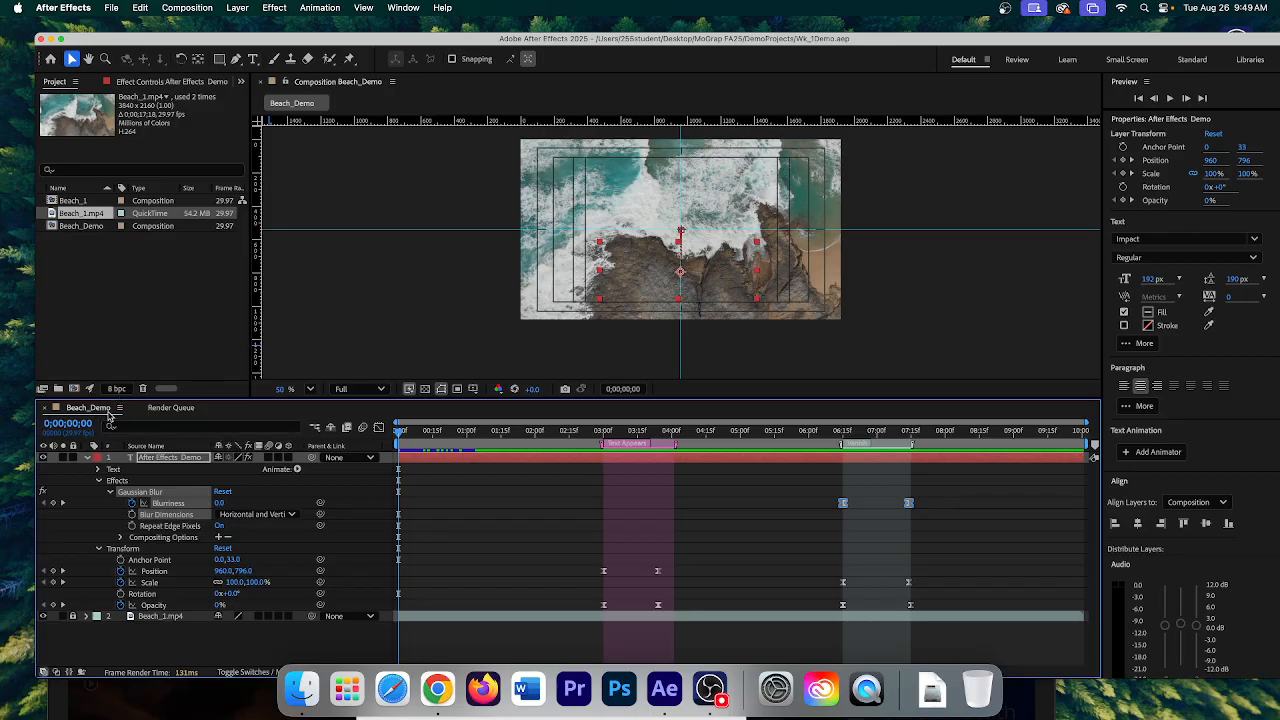
{"action": "left_click", "coordinate": [79, 201]}
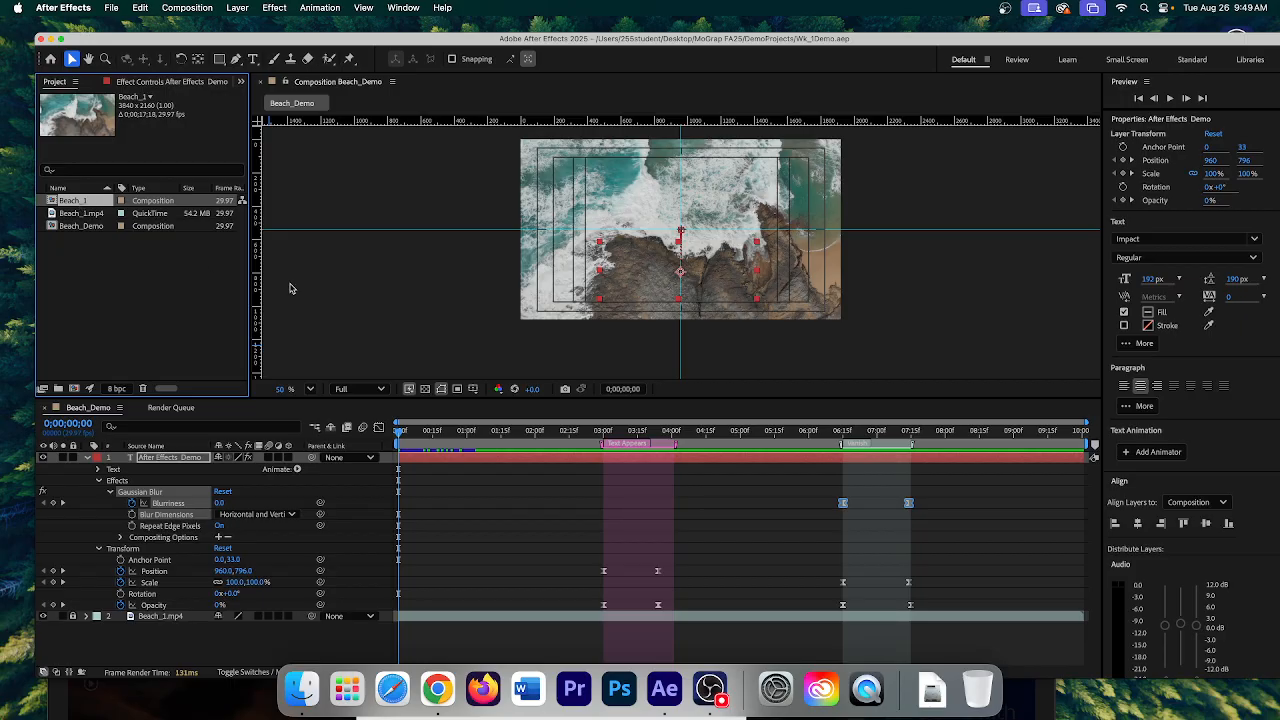
{"action": "left_click", "coordinate": [72, 229]}
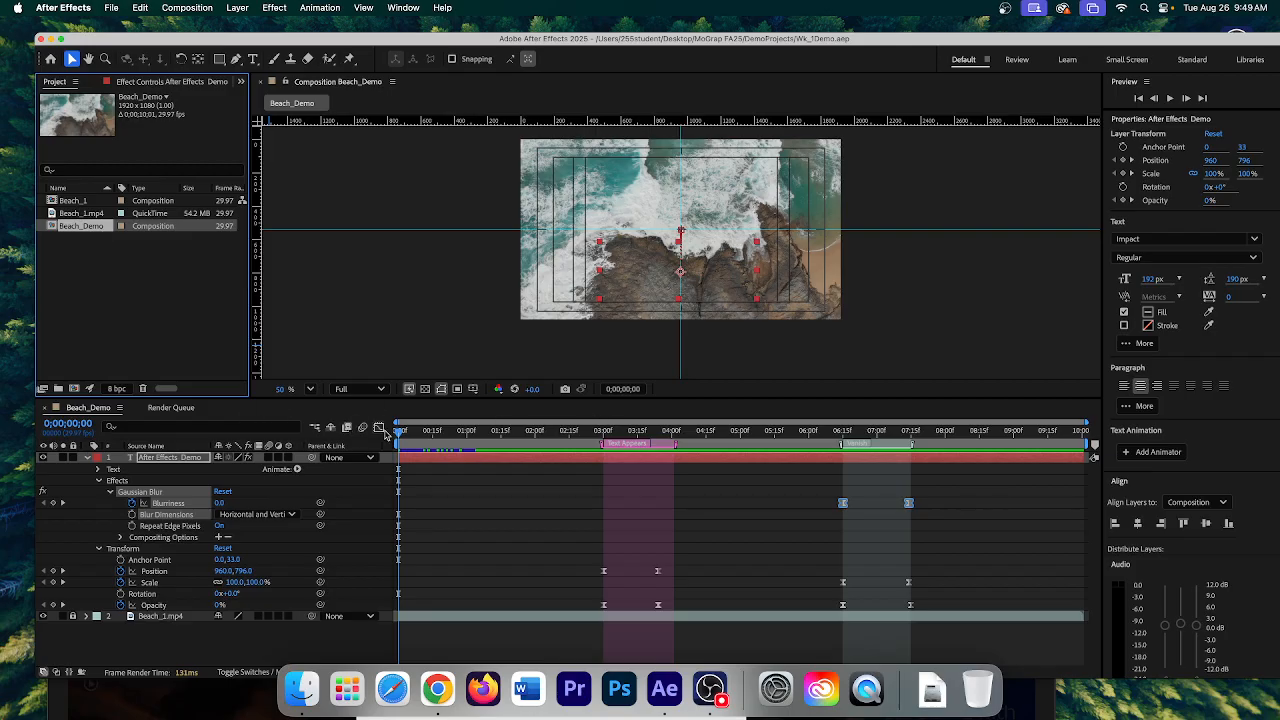
{"action": "mouse_move", "coordinate": [399, 431]}
{"action": "left_mouse_down"}
{"action": "mouse_move", "coordinate": [795, 431]}
{"action": "mouse_move", "coordinate": [822, 474]}
{"action": "mouse_move", "coordinate": [394, 456]}
{"action": "left_mouse_up"}
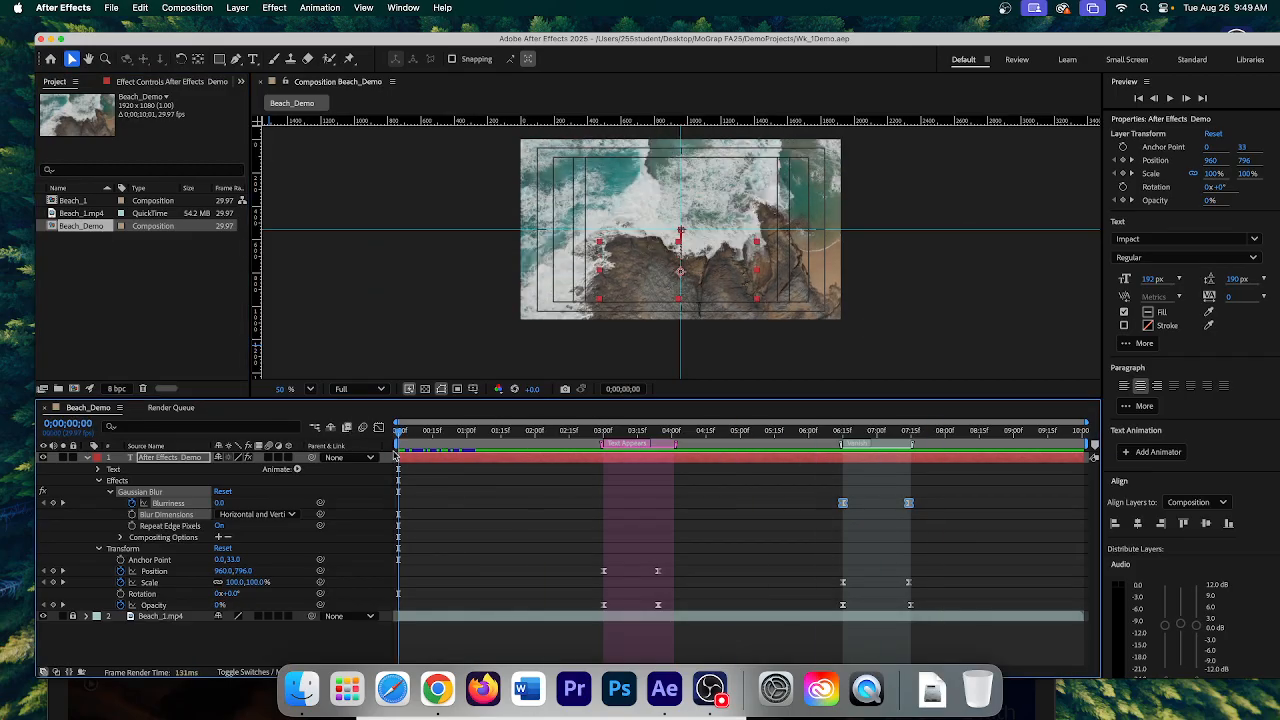
{"action": "left_click", "coordinate": [111, 8]}
{"action": "mouse_move", "coordinate": [141, 240]}
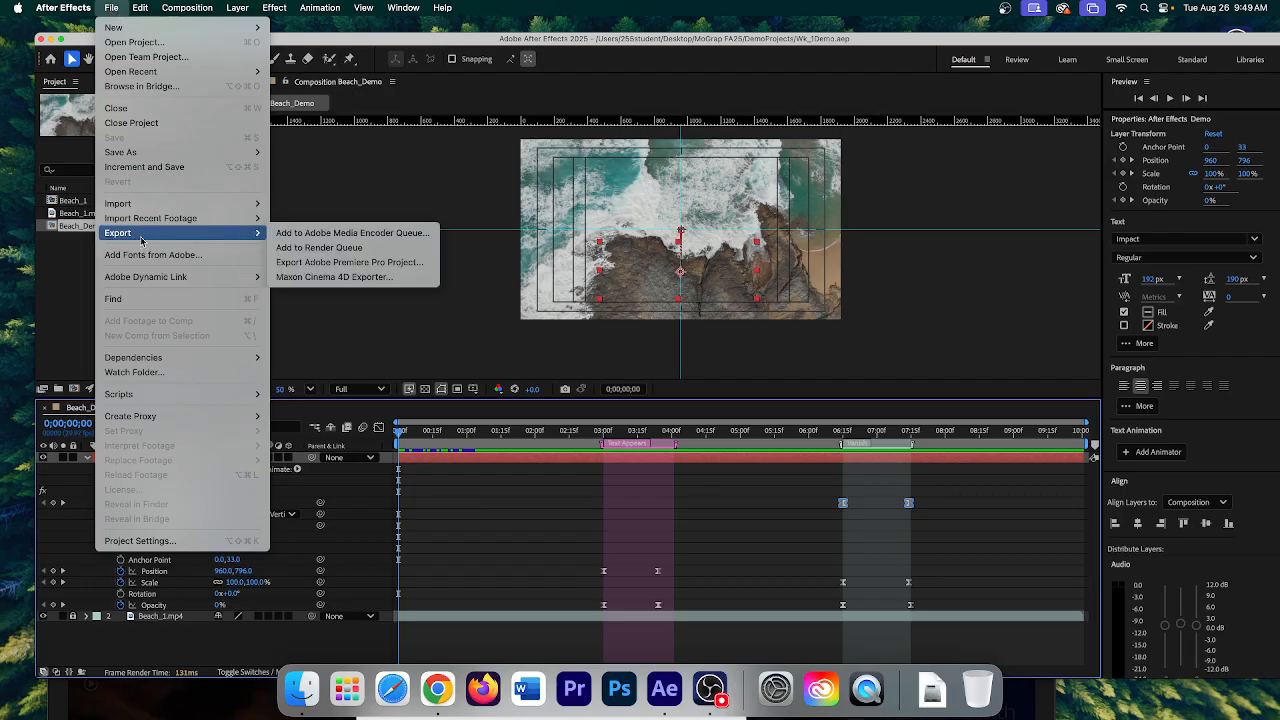
- Render Beach_Demo as H.264 to Final Output/Beach_Demo.mp4, then switch to Finder
{"action": "left_click", "coordinate": [326, 249]}
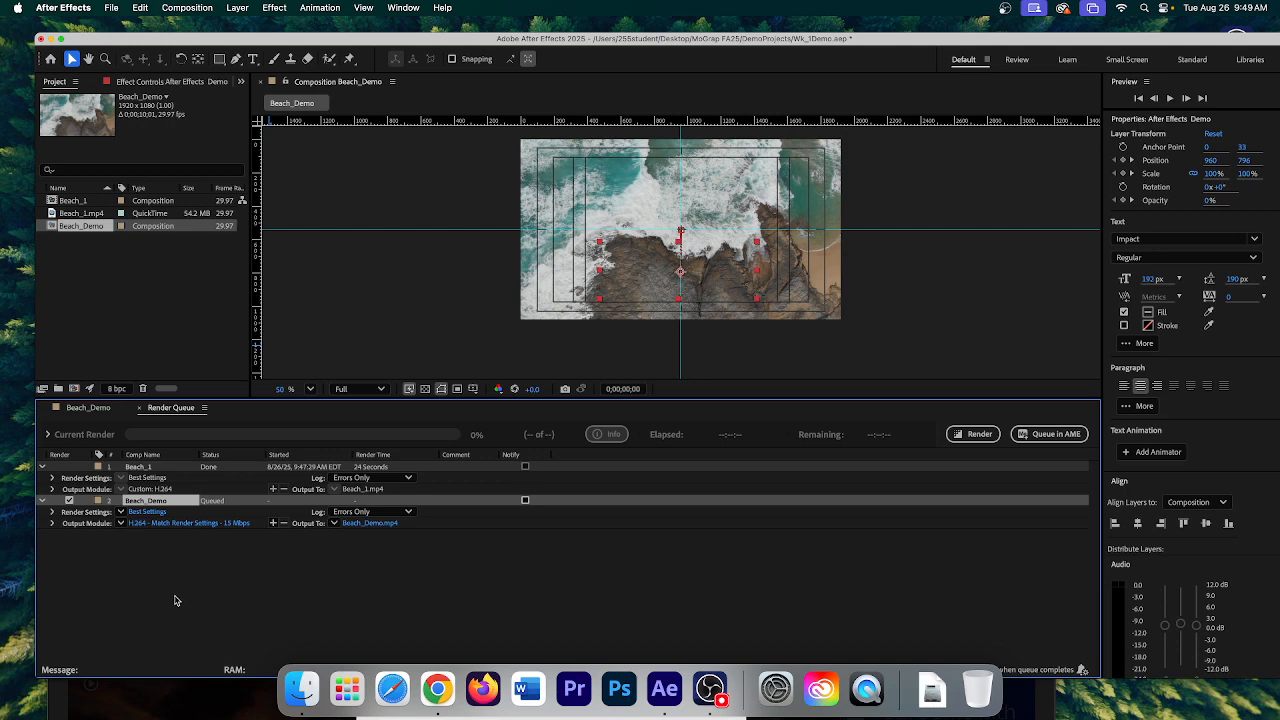
{"action": "left_click", "coordinate": [156, 524]}
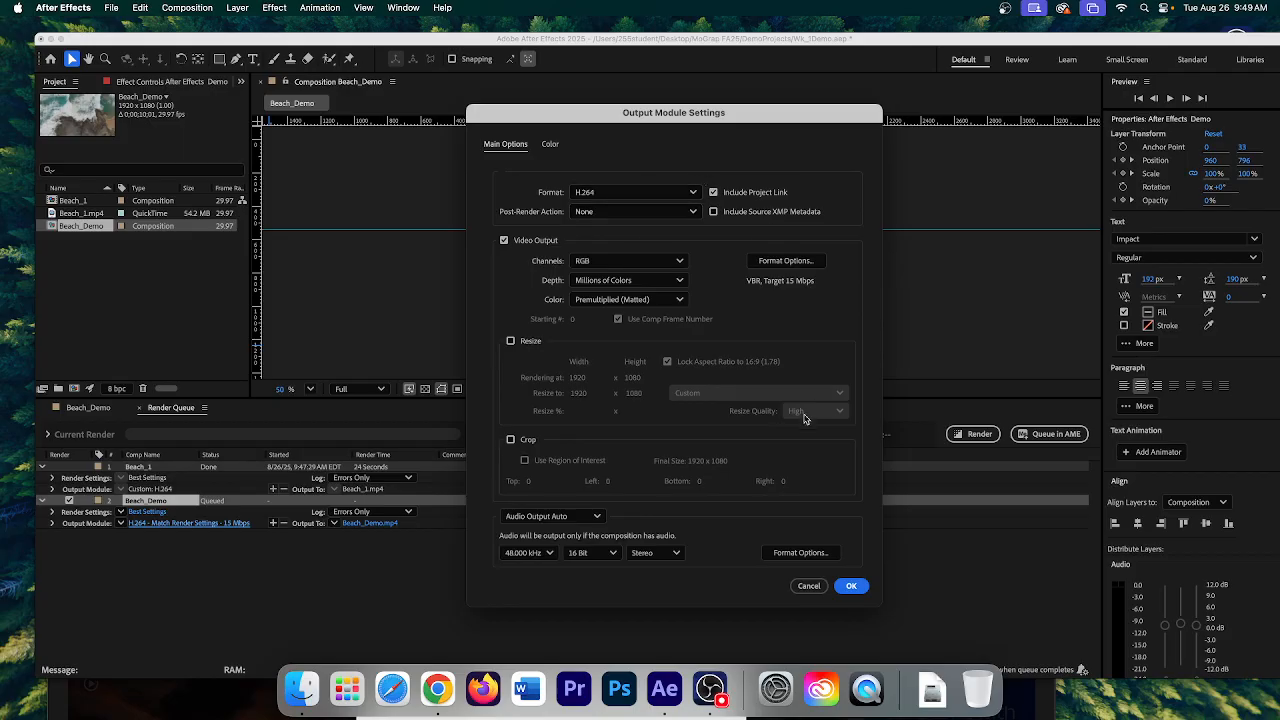
{"action": "left_click", "coordinate": [851, 586]}
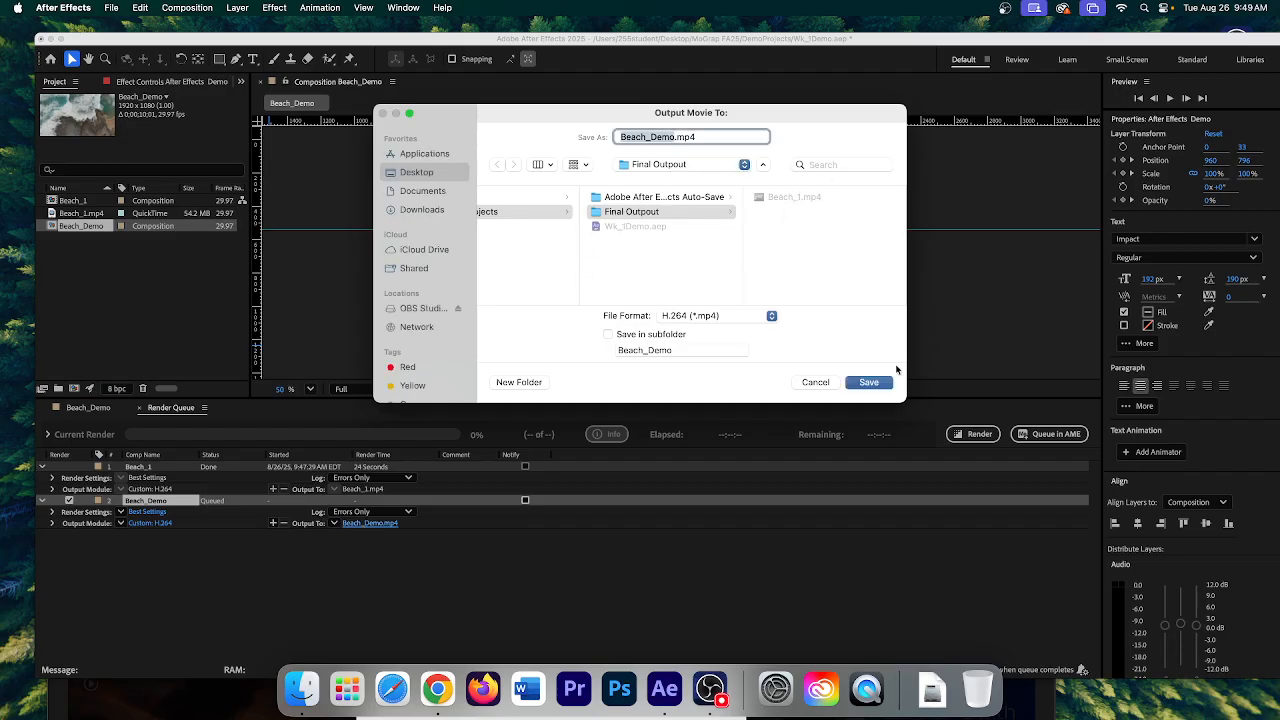
{"action": "left_click", "coordinate": [869, 383]}
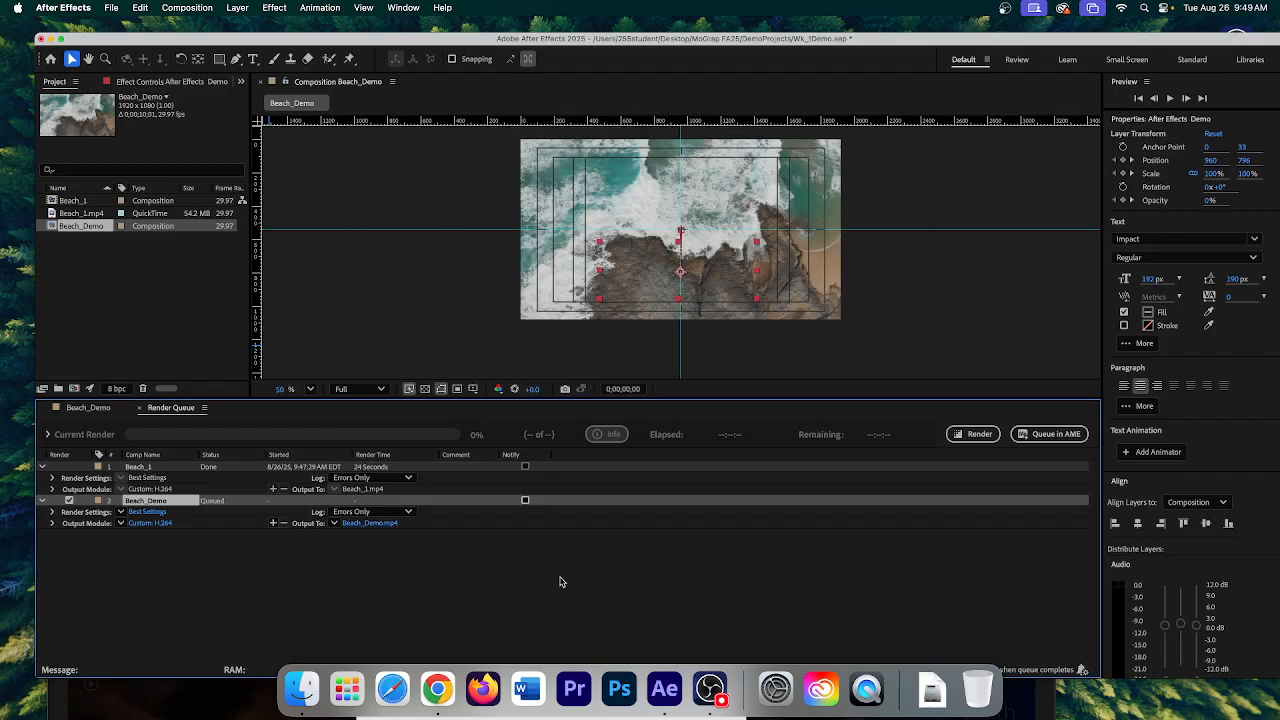
{"action": "left_click", "coordinate": [976, 434]}
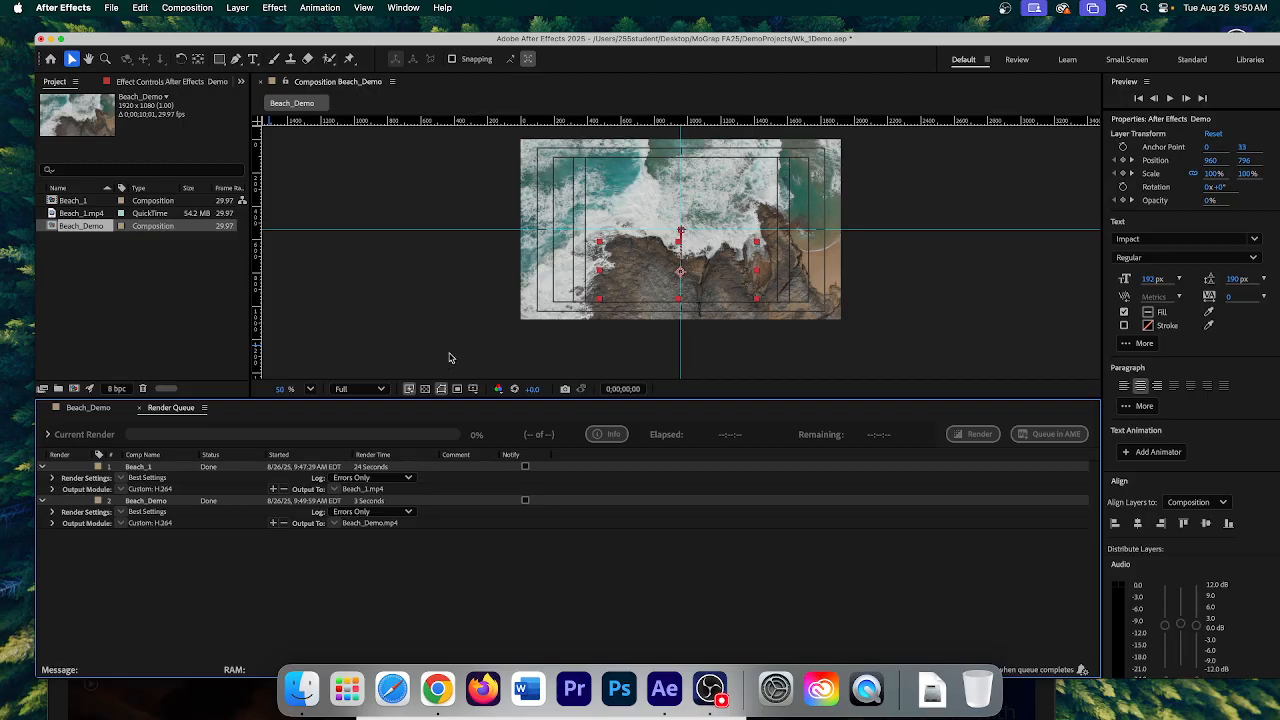
{"action": "left_click", "coordinate": [310, 688]}
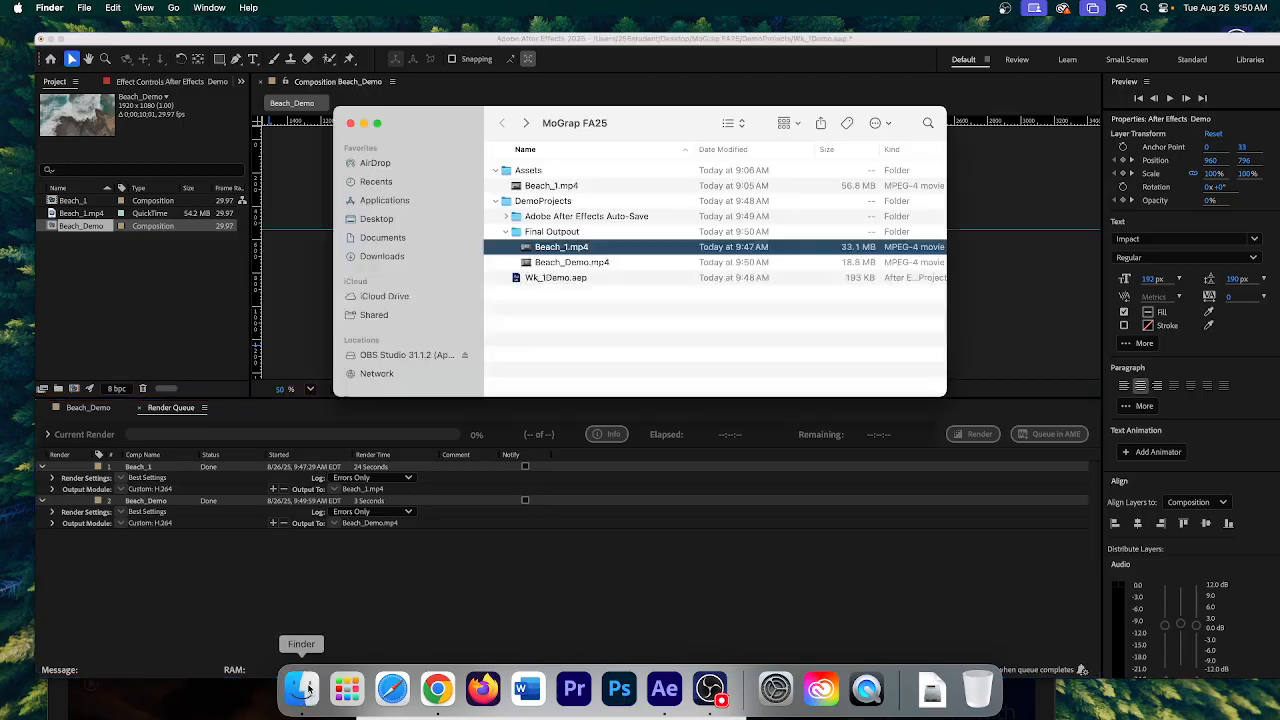
- Open Beach_Demo.mp4 in QuickTime Player and play the 10-second clip through
{"action": "left_click", "coordinate": [553, 262]}
{"action": "double_click", "coordinate": [553, 262]}
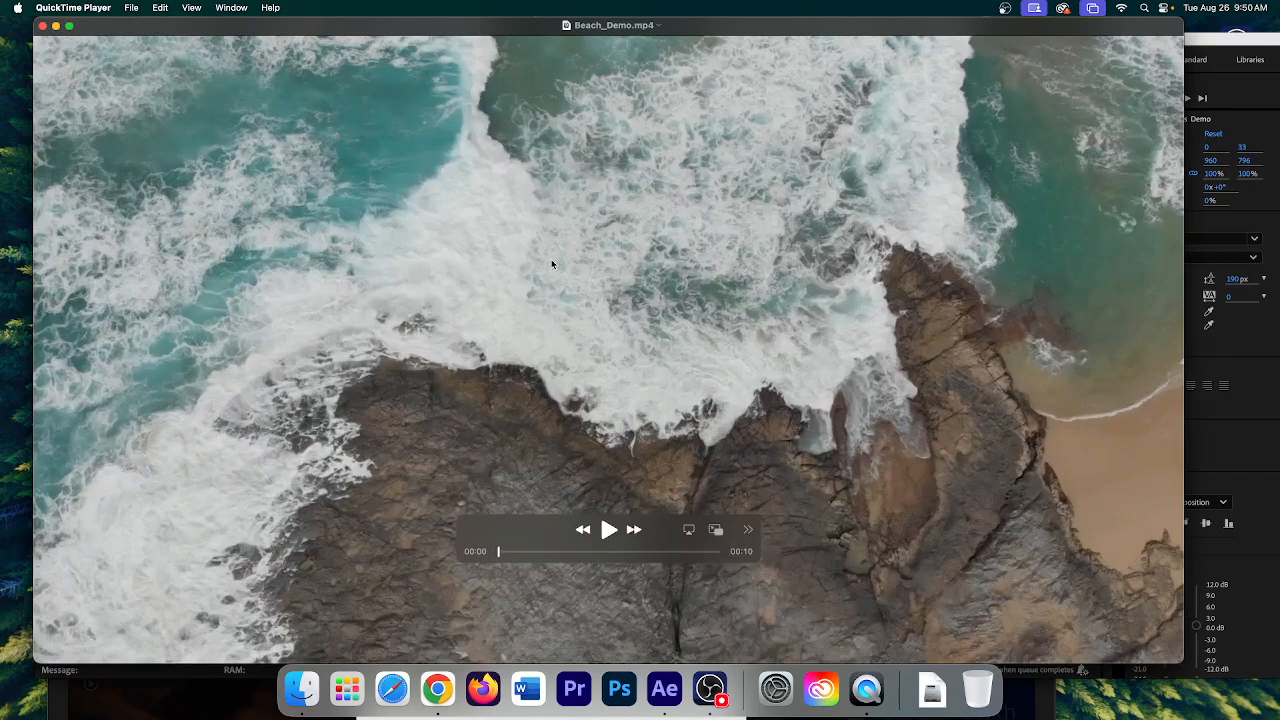
{"action": "left_click", "coordinate": [608, 530]}
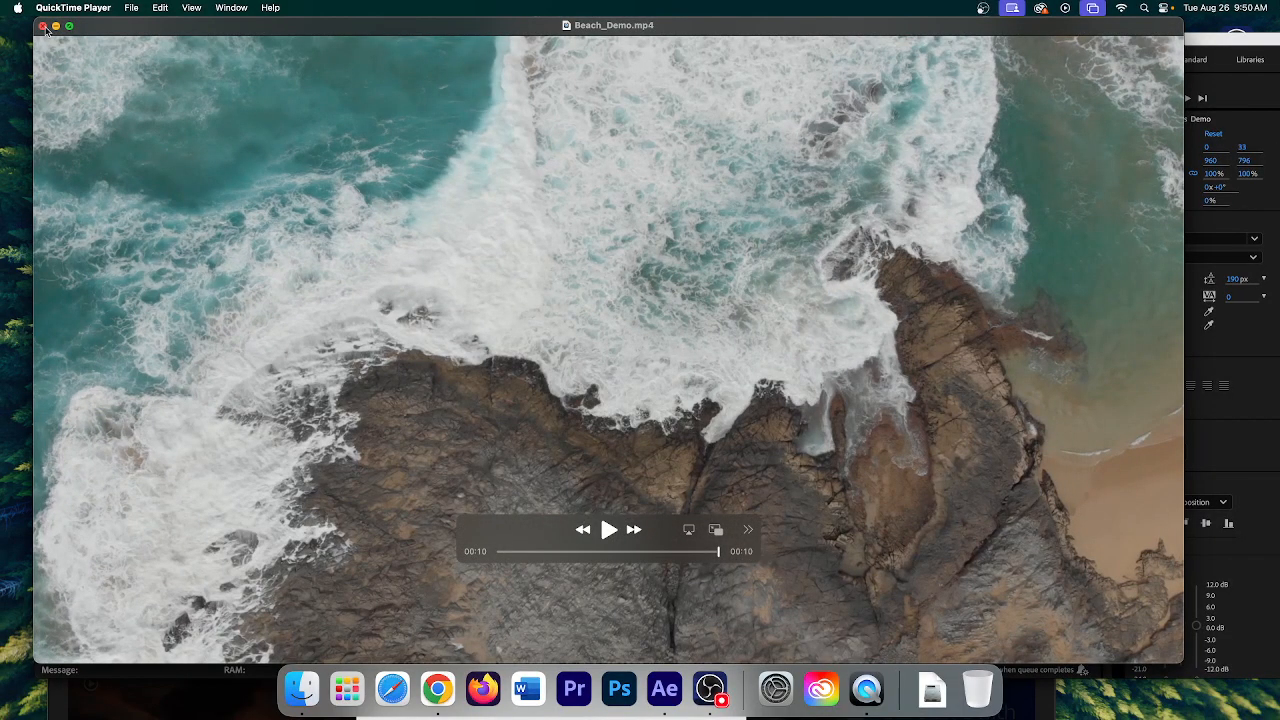
- Close the Beach_Demo player and MoGrap FA25 window, check the Render Queue, and switch to OBS
{"action": "left_click", "coordinate": [43, 26]}
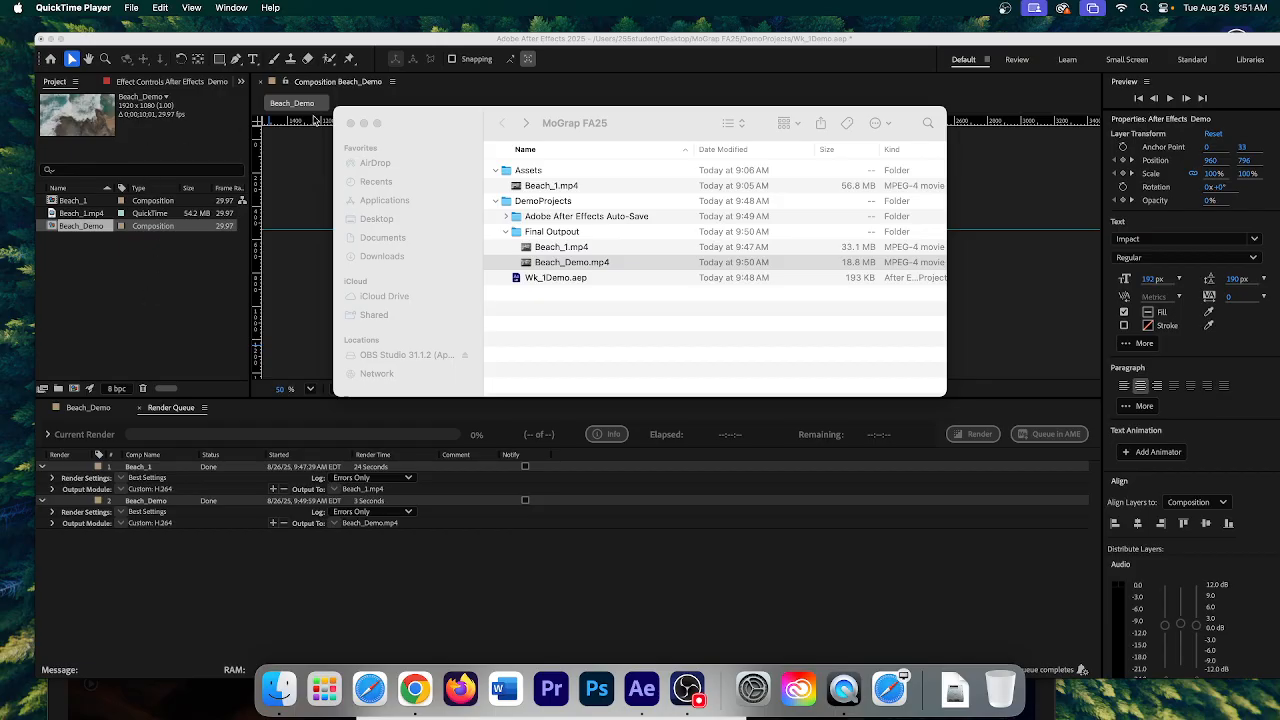
{"action": "left_click", "coordinate": [350, 124]}
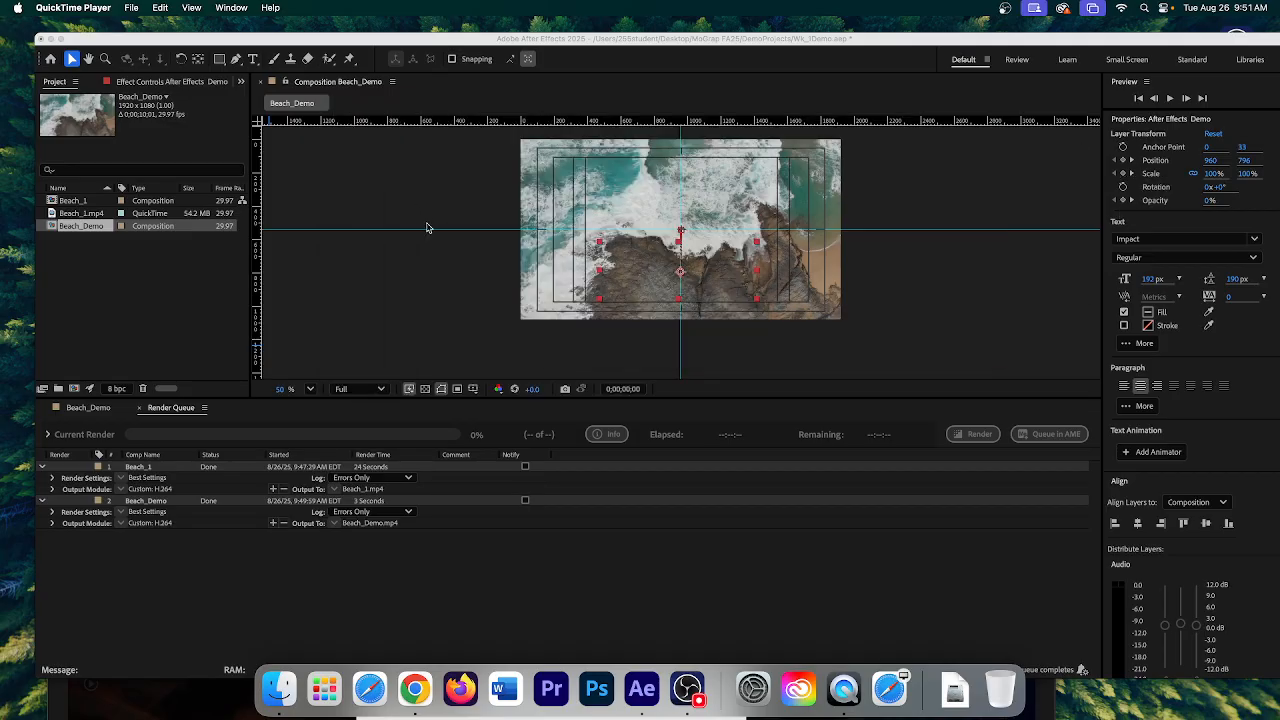
{"action": "left_click", "coordinate": [476, 606]}
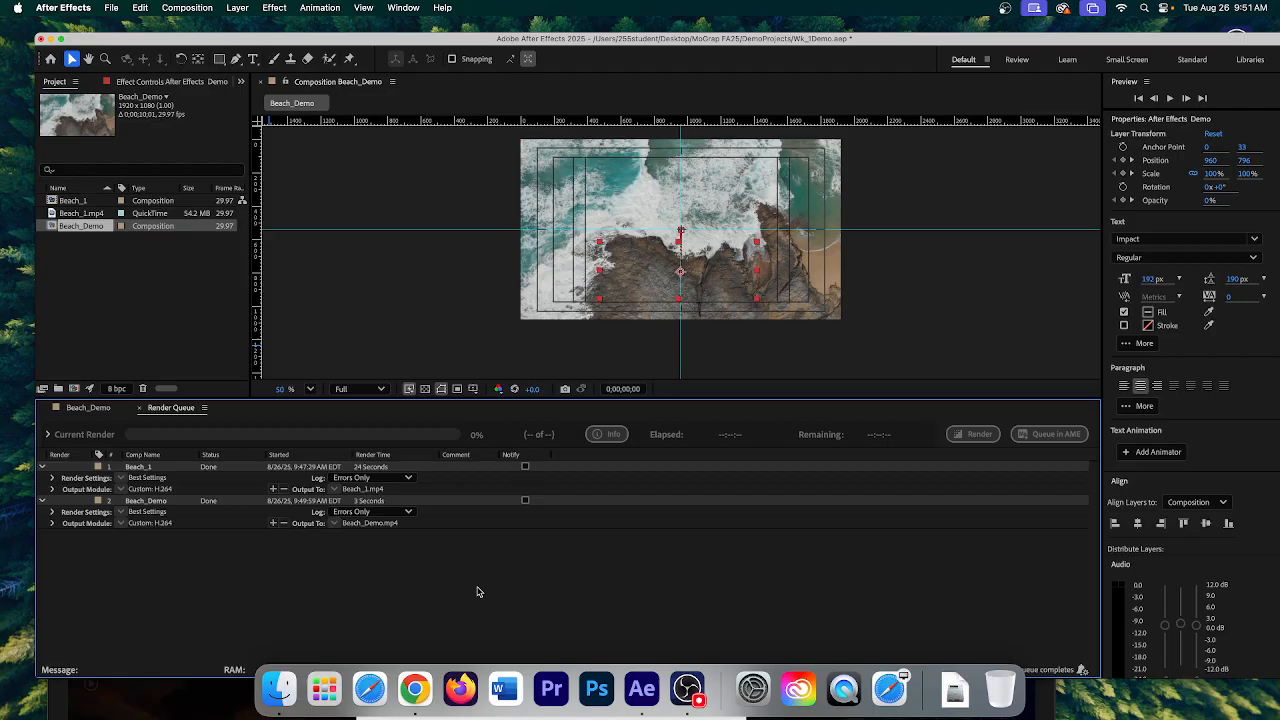
{"action": "left_click", "coordinate": [710, 688]}
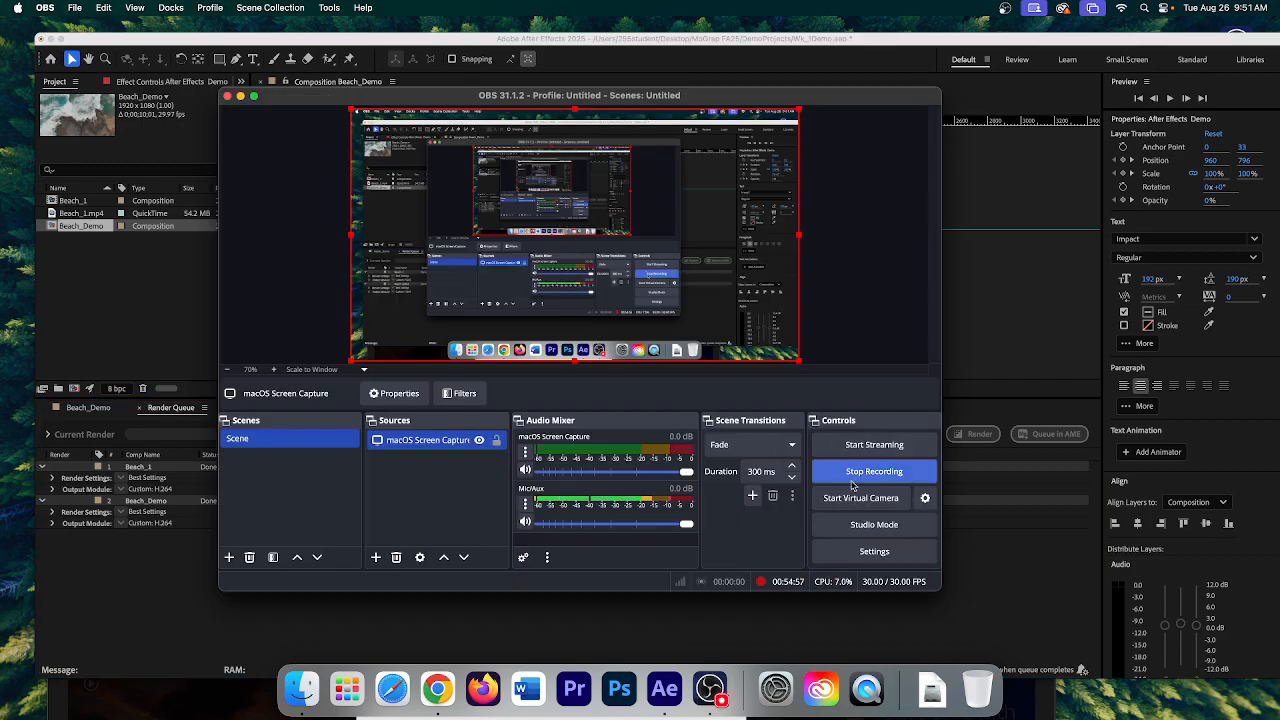